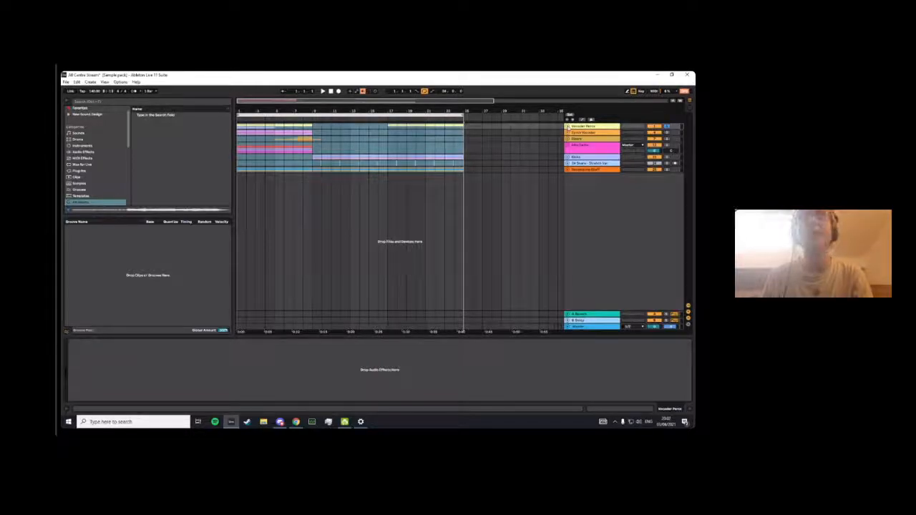
# - Unfold the Vocoder Percs group and show the devices on its first percussion track
pyautogui.click(567, 126)
pyautogui.moveTo(272, 112); pyautogui.dragTo(272, 131)
pyautogui.click(608, 139)
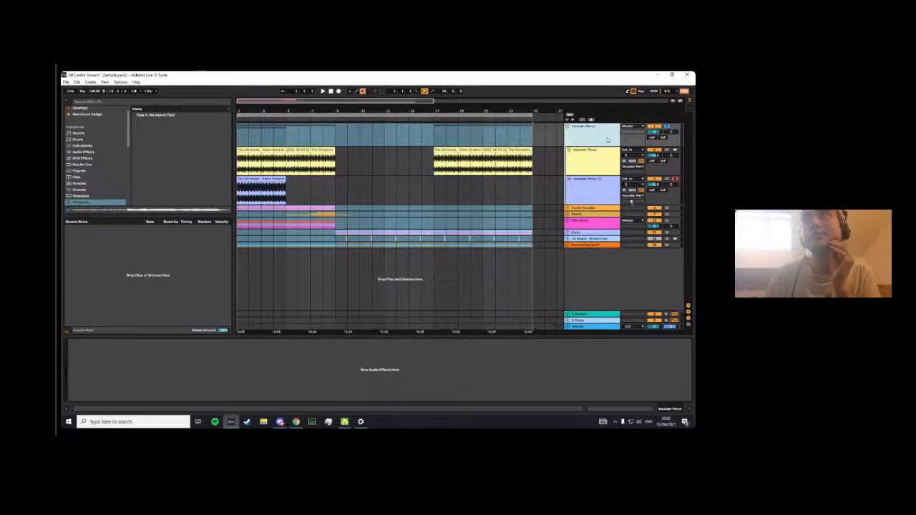
pyautogui.click(574, 172)
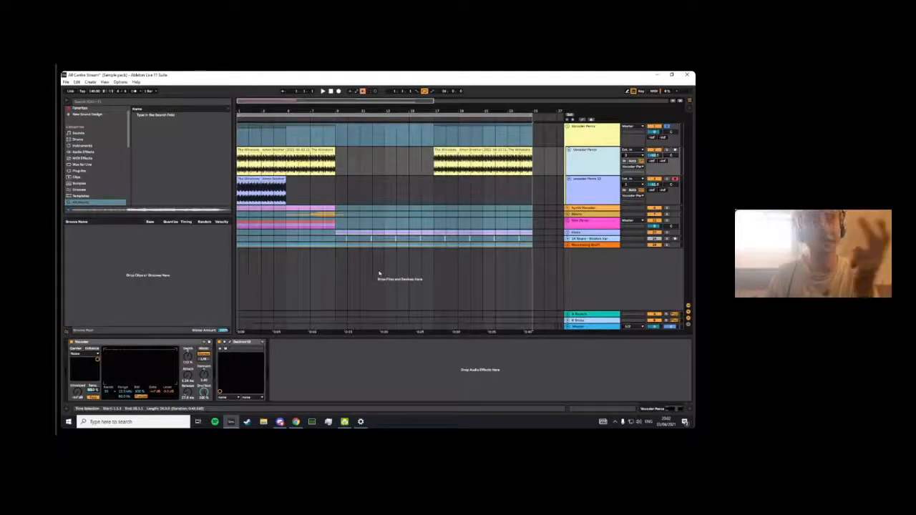
pyautogui.click(312, 153)
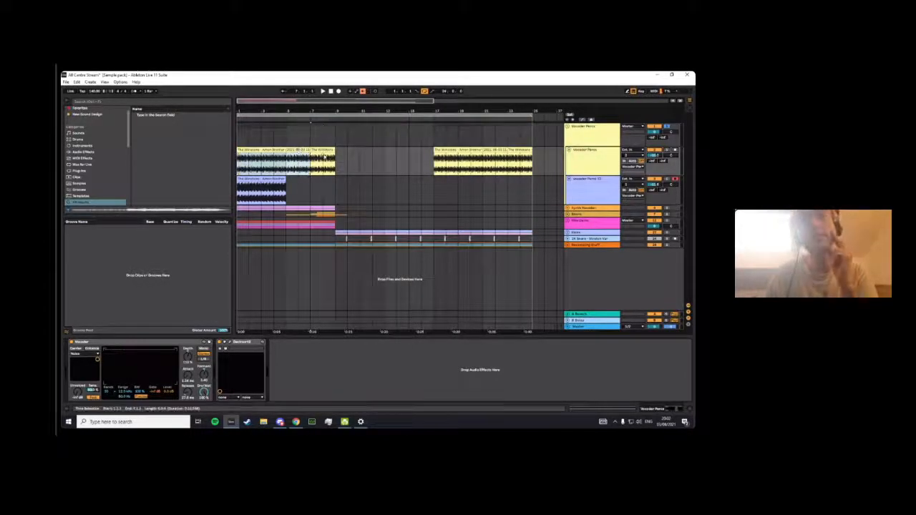
# - Listen to the two Vocoder Percs tracks soloed one after the other
pyautogui.click(289, 150)
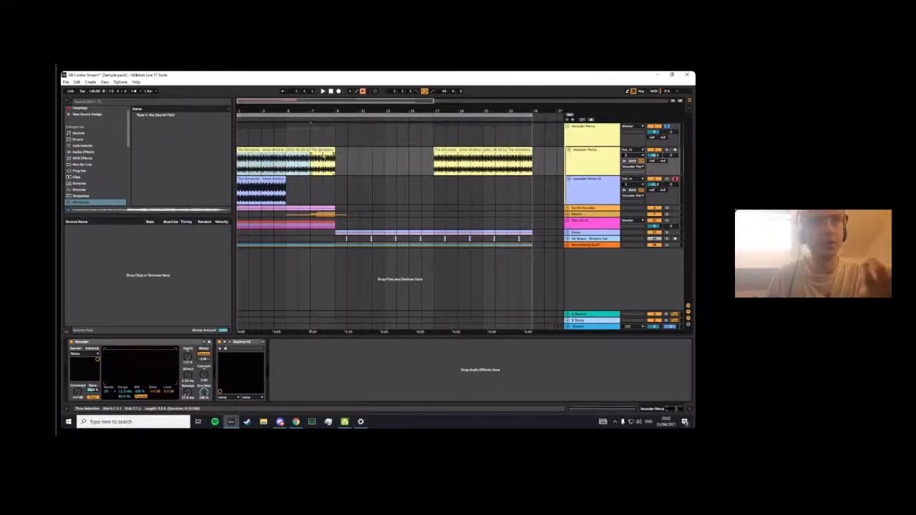
pyautogui.press('space')
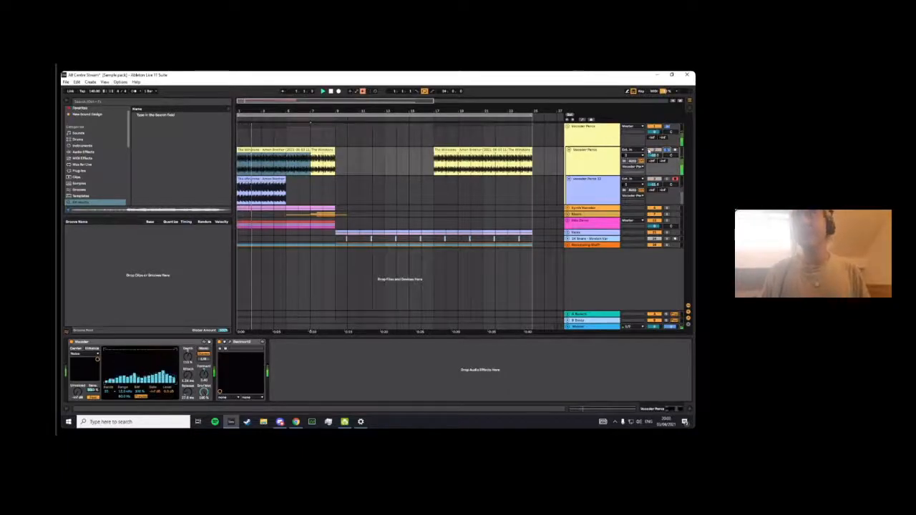
pyautogui.click(665, 181)
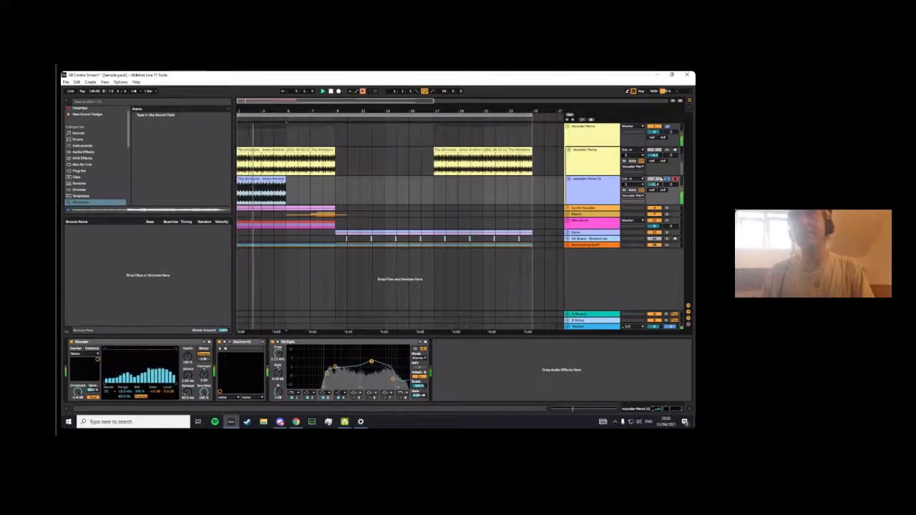
pyautogui.press('space')
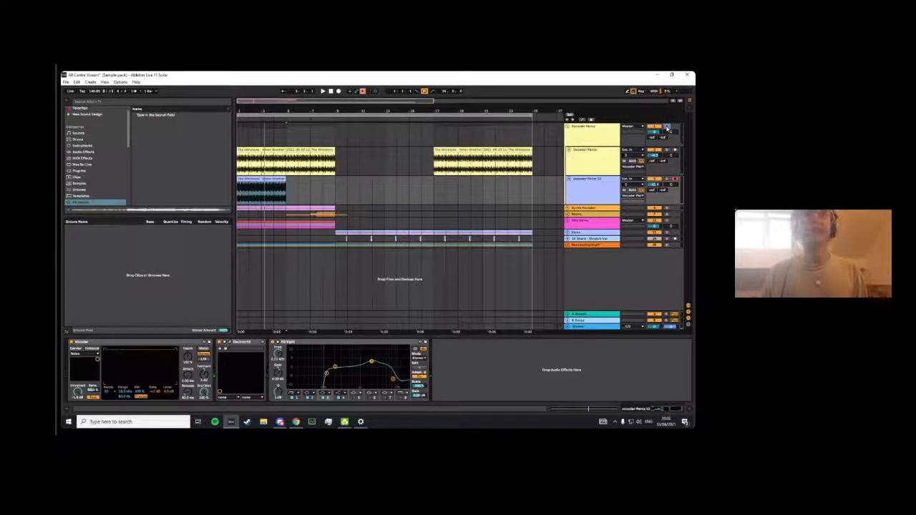
# - Insert a new audio track below the second percussion track inside the Vocoder Percs group
pyautogui.click(300, 150)
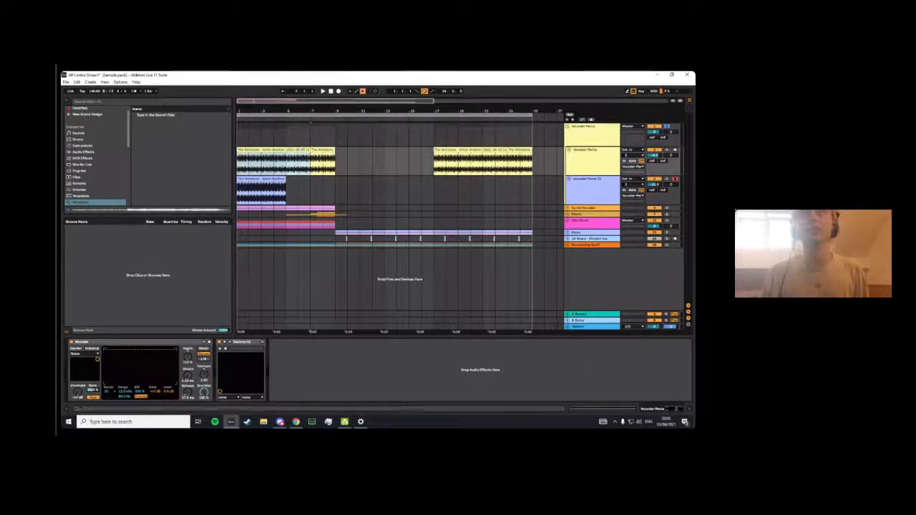
pyautogui.click(292, 115)
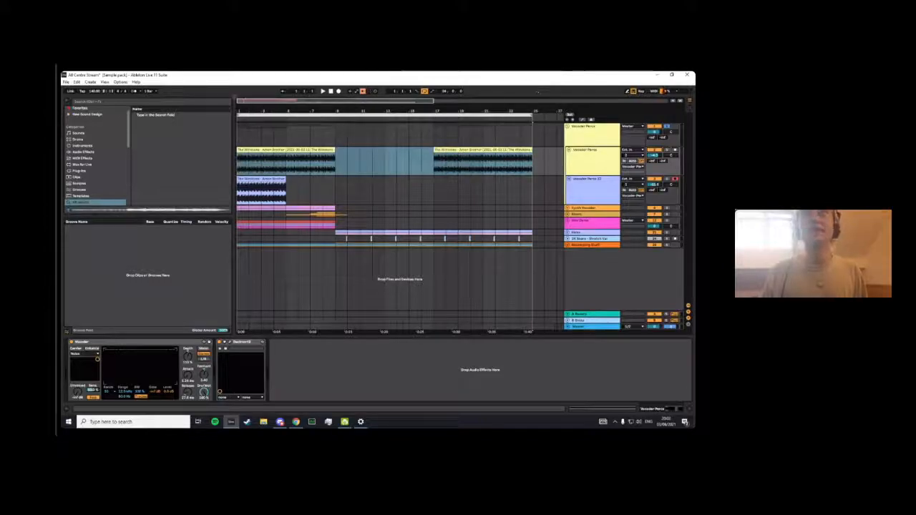
pyautogui.click(556, 192)
pyautogui.hotkey('ctrl', 't')
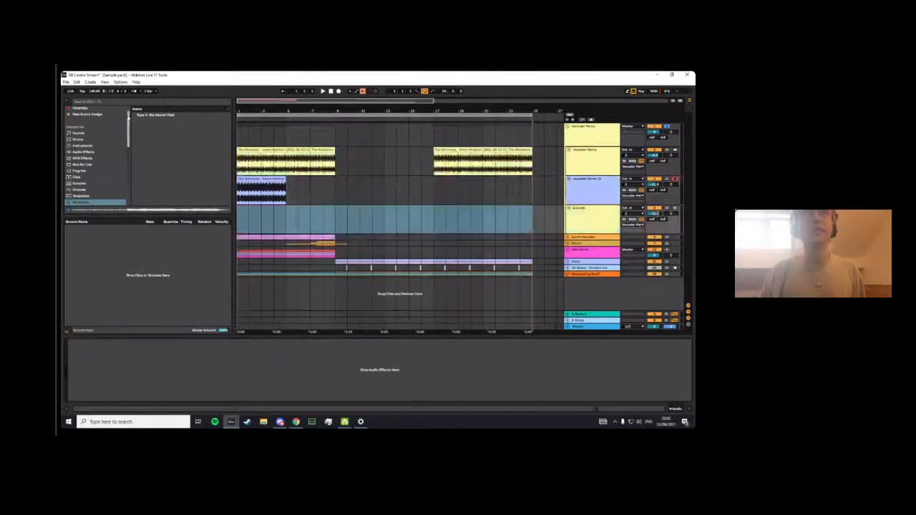
# - Place the favourite sample "The Winstons - Amen Brother" on the new audio track
pyautogui.click(90, 115)
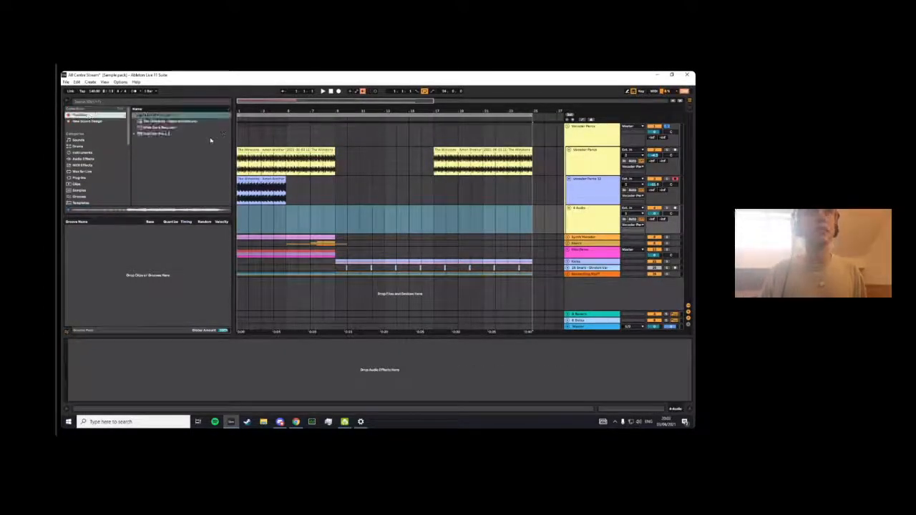
pyautogui.moveTo(169, 121); pyautogui.dragTo(262, 216)
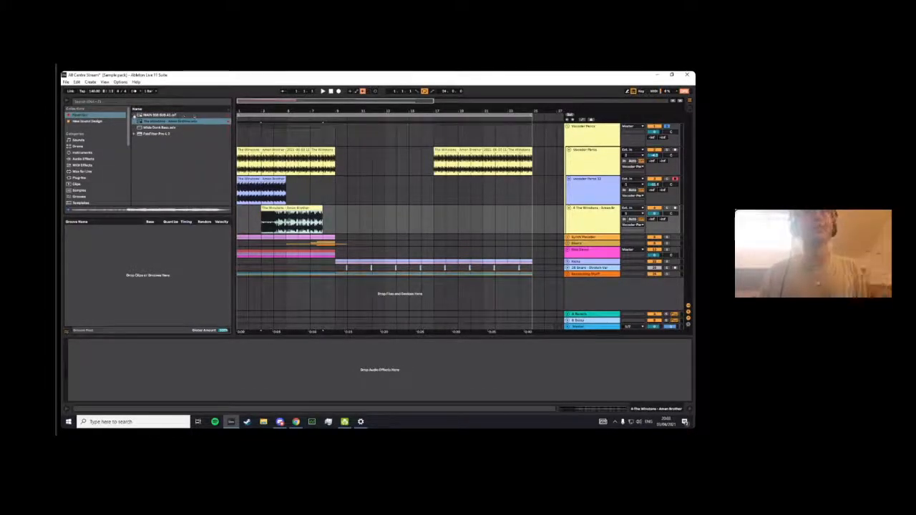
pyautogui.click(163, 114)
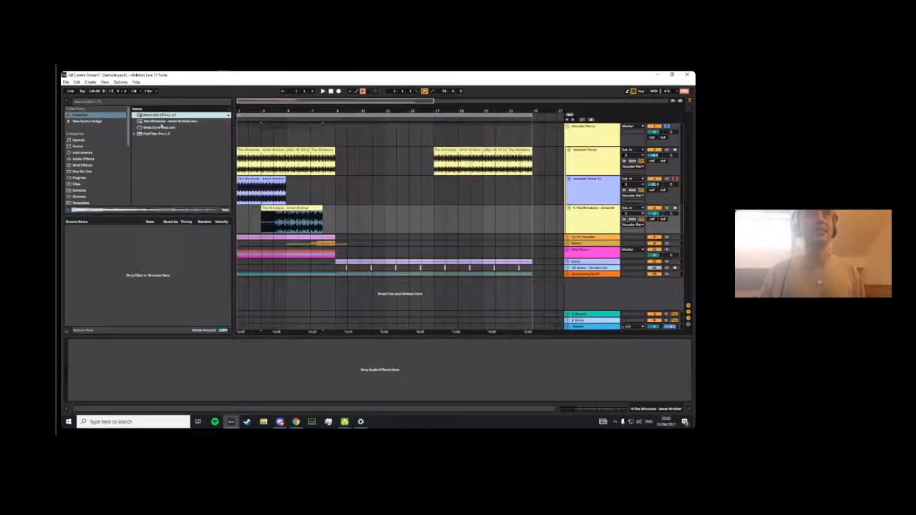
pyautogui.press('Down')
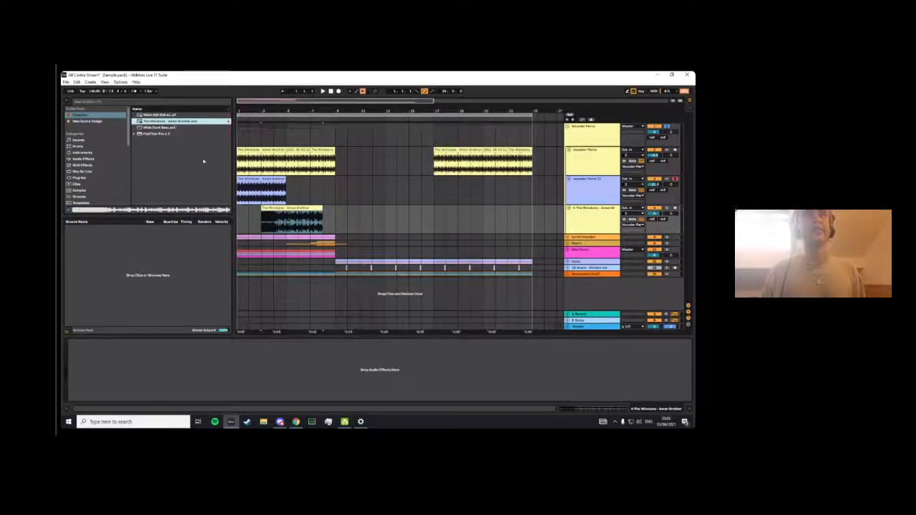
pyautogui.click(263, 217)
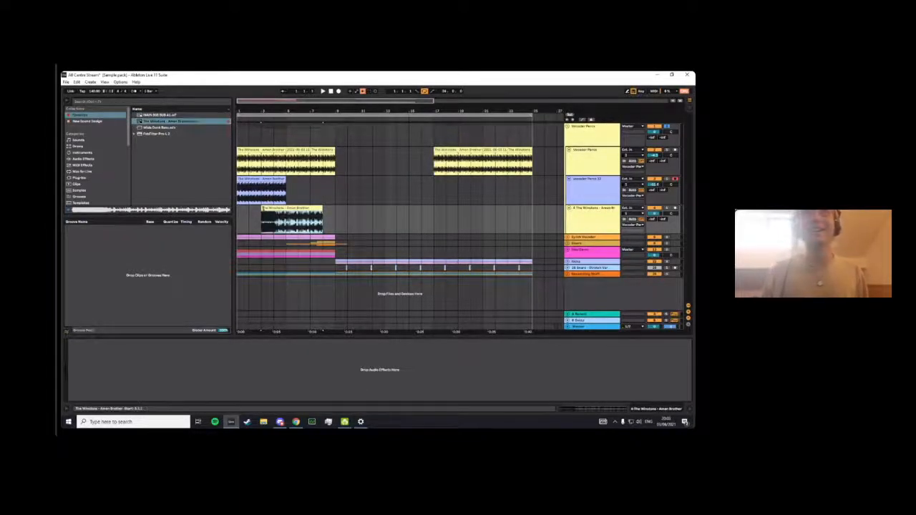
# - Trim the start of the Amen Brother clip, move it to bar 1 and solo its track
pyautogui.click(264, 208)
pyautogui.moveTo(262, 213); pyautogui.dragTo(274, 213)
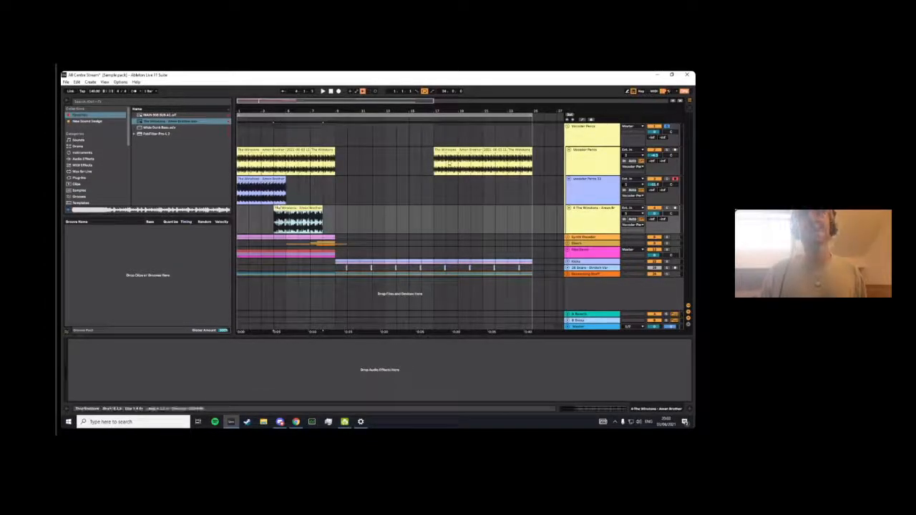
pyautogui.click(666, 208)
pyautogui.moveTo(299, 209); pyautogui.dragTo(261, 208)
pyautogui.scroll(3, 261, 208)
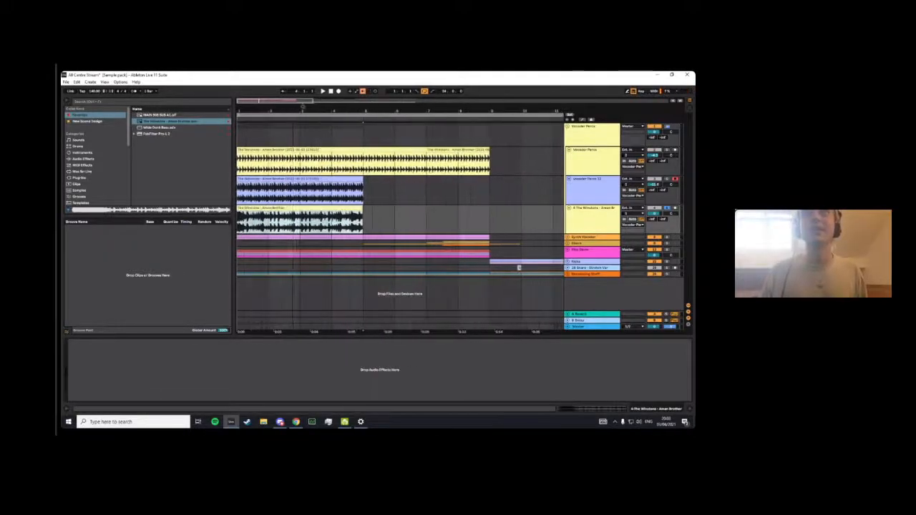
# - Adjust the Amen Brother track's volume and play the clip from bar 1
pyautogui.moveTo(654, 213); pyautogui.dragTo(654, 202)
pyautogui.press('space')
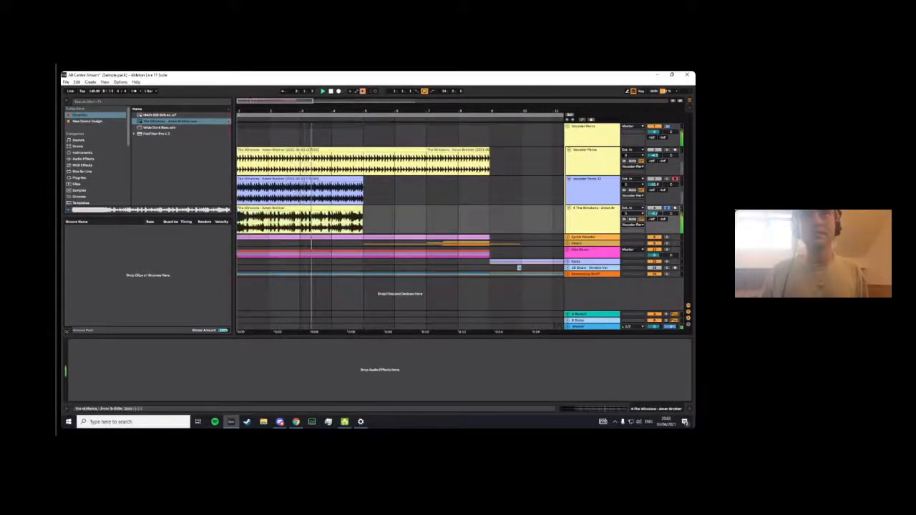
pyautogui.press('space')
pyautogui.hotkey('ctrl', 'z')
pyautogui.press('space')
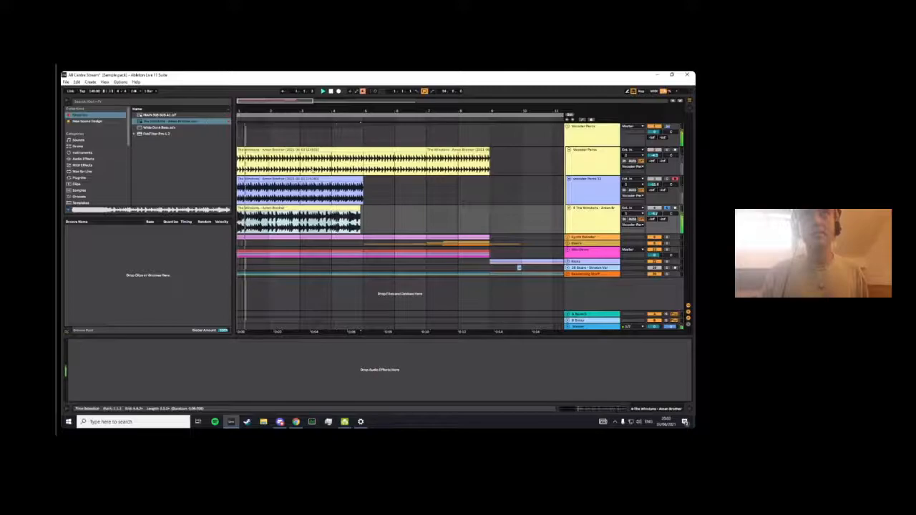
# - Check the Amen Brother clip's settings and playback, and consolidate its first four bars into one clip
pyautogui.doubleClick(298, 207)
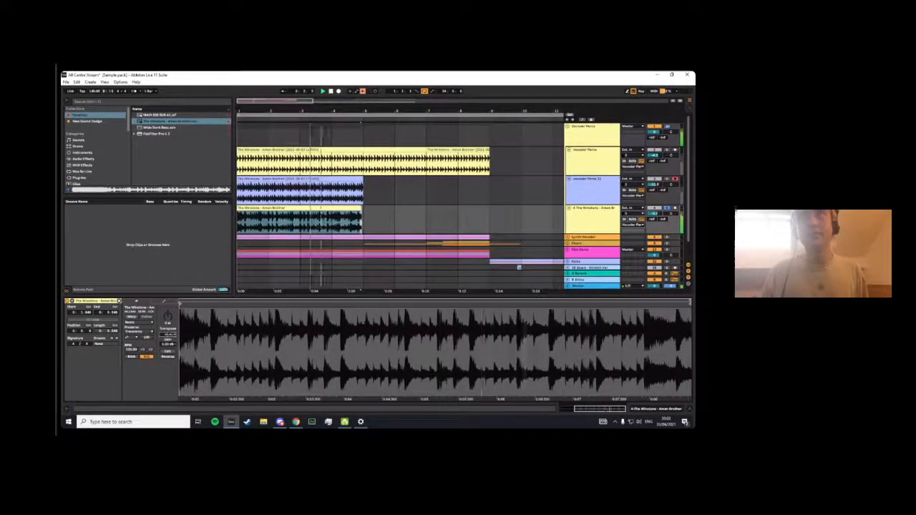
pyautogui.click(134, 91)
pyautogui.press('space')
pyautogui.press('space')
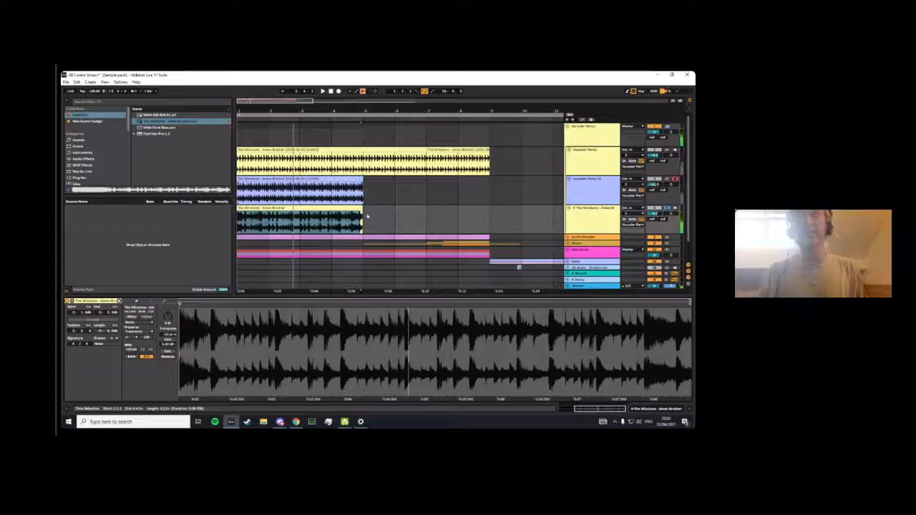
pyautogui.moveTo(367, 215); pyautogui.dragTo(238, 218)
pyautogui.hotkey('ctrl', 'j')
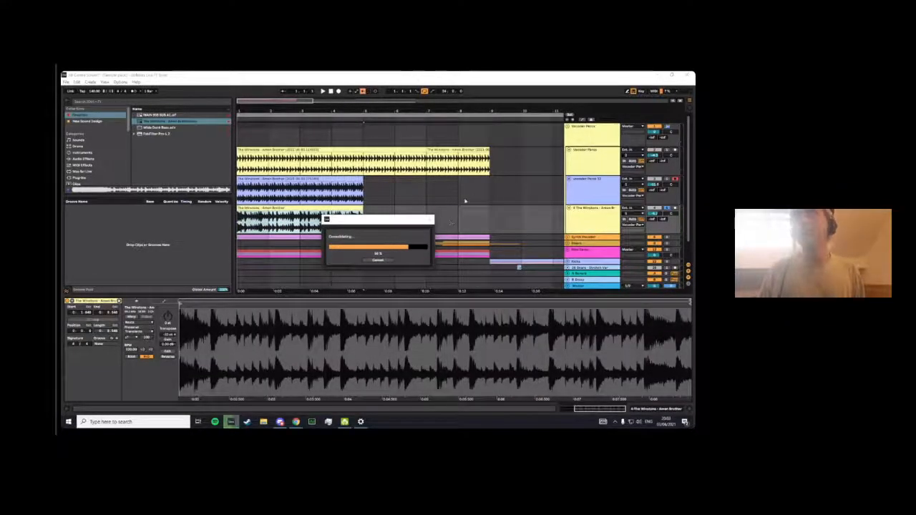
# - Set the arrangement to a fixed 1/16 grid
pyautogui.click(425, 212)
pyautogui.rightClick(409, 214)
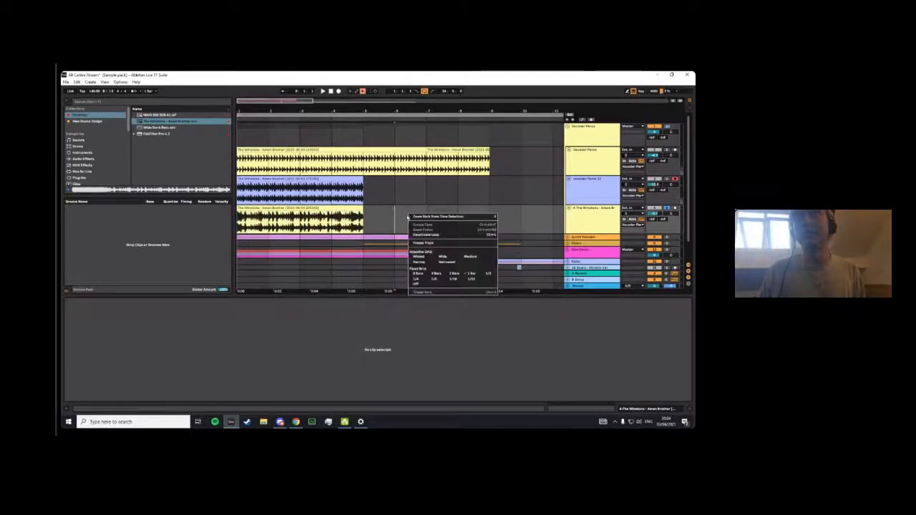
pyautogui.click(448, 278)
pyautogui.rightClick(434, 228)
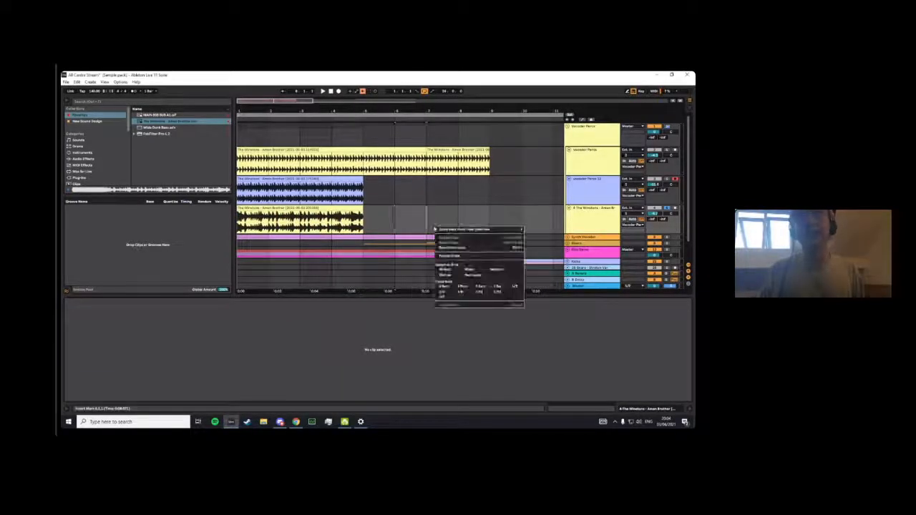
pyautogui.click(476, 289)
pyautogui.moveTo(256, 111); pyautogui.dragTo(279, 164)
pyautogui.rightClick(478, 201)
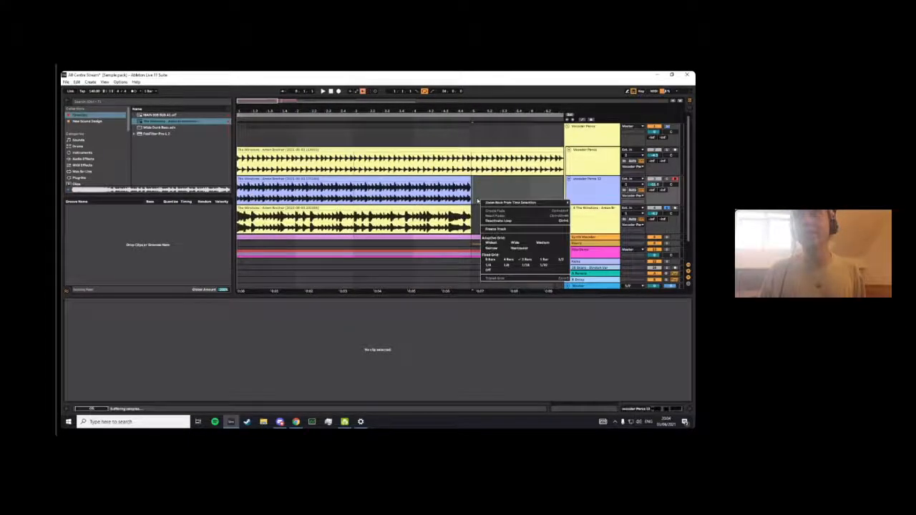
pyautogui.click(524, 265)
# - Cut a one-beat slice out of the second bar of the consolidated Amen Brother clip
pyautogui.moveTo(319, 224); pyautogui.dragTo(332, 226)
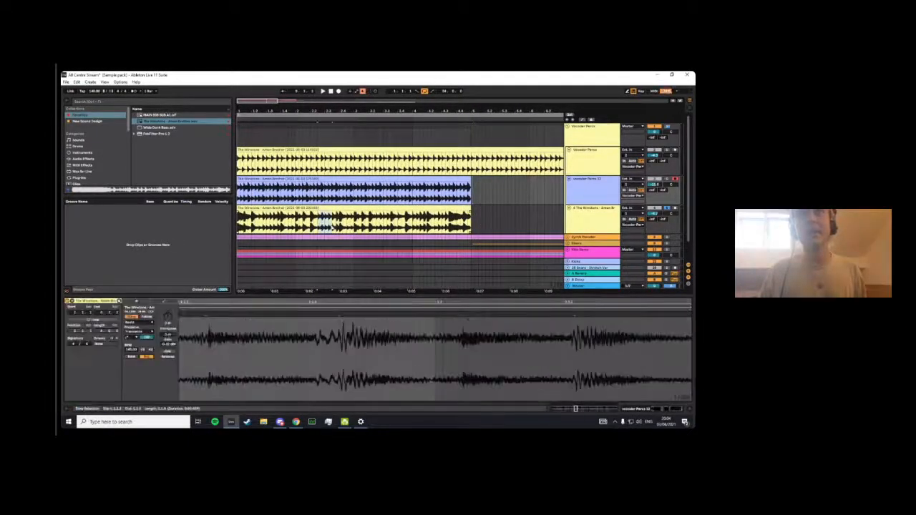
pyautogui.press('Delete')
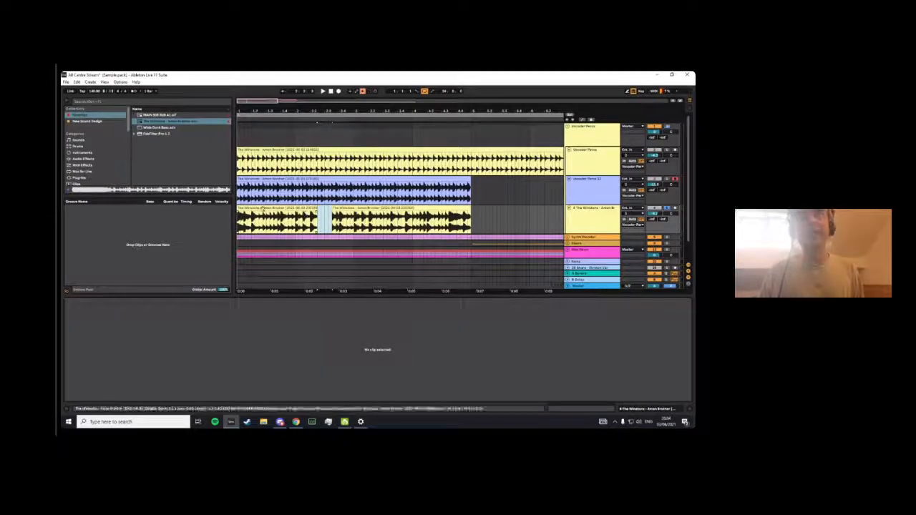
pyautogui.hotkey('ctrl', 'z')
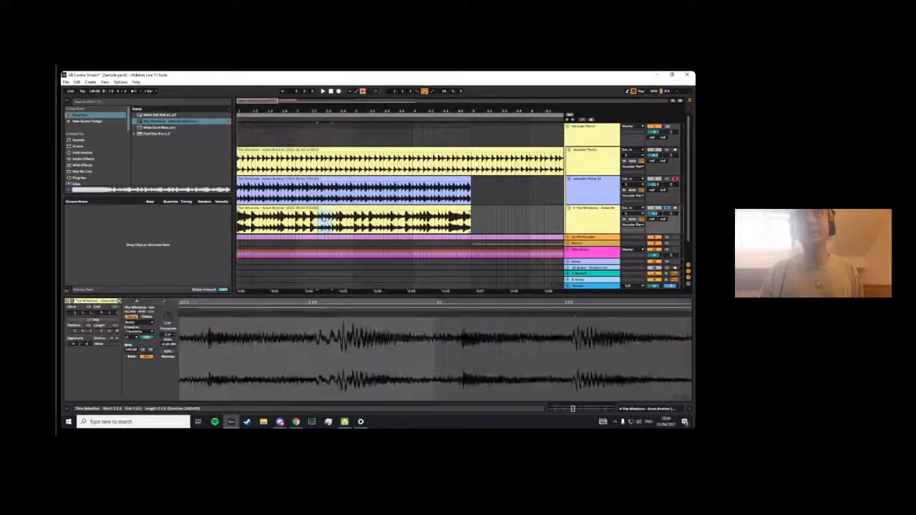
pyautogui.press('Delete')
# - Paste the slice at bar 1, duplicate it repeatedly past the end of the bar, and consolidate the first bar
pyautogui.click(242, 219)
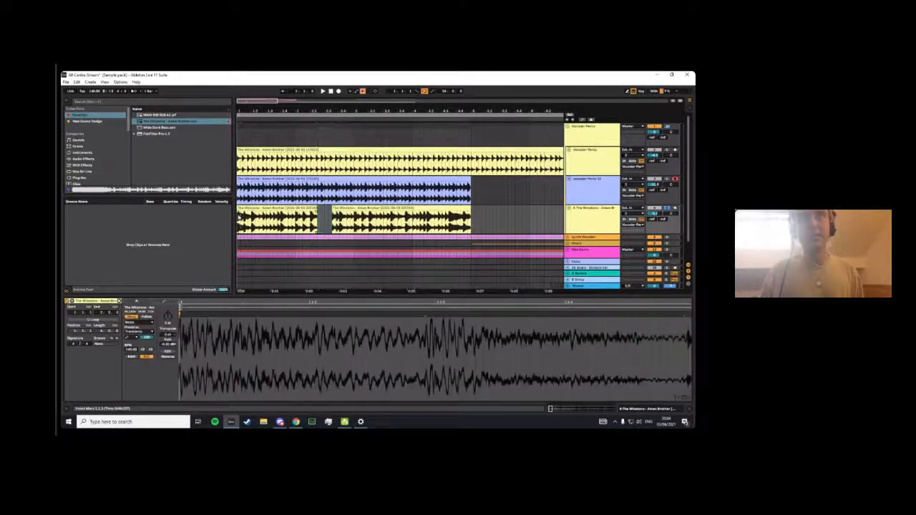
pyautogui.hotkey('ctrl', 'v')
pyautogui.hotkey('ctrl', 'd')
pyautogui.hotkey('ctrl', 'd')
pyautogui.hotkey('ctrl', 'd')
pyautogui.hotkey('ctrl', 'd')
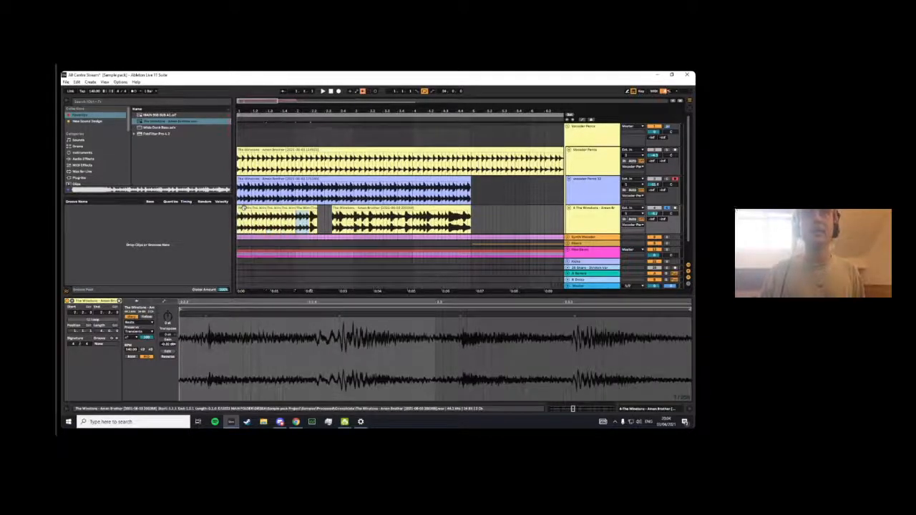
pyautogui.keyDown('shift'); pyautogui.click(294, 210); pyautogui.keyUp('shift')
pyautogui.hotkey('ctrl', 'j')
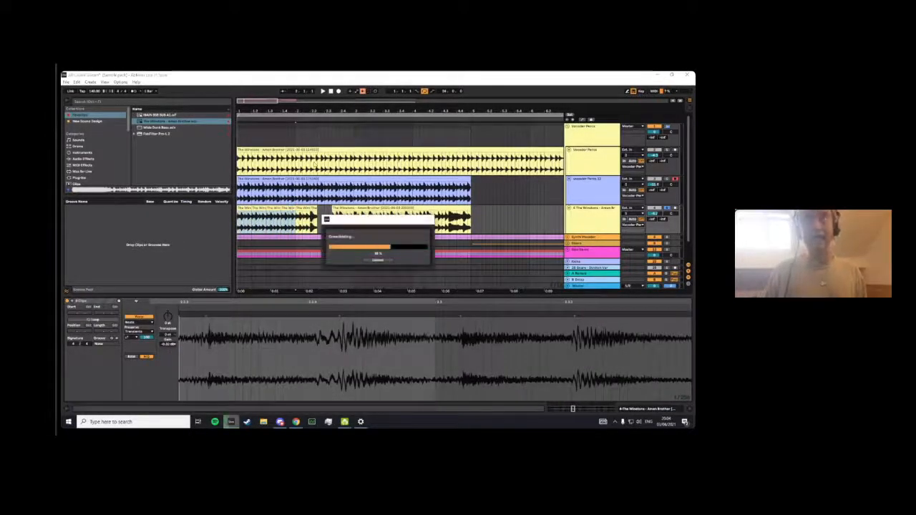
# - Change the transient loop mode of the consolidated first-bar Amen Brother clip and adjust its warping from the first transient
pyautogui.click(281, 207)
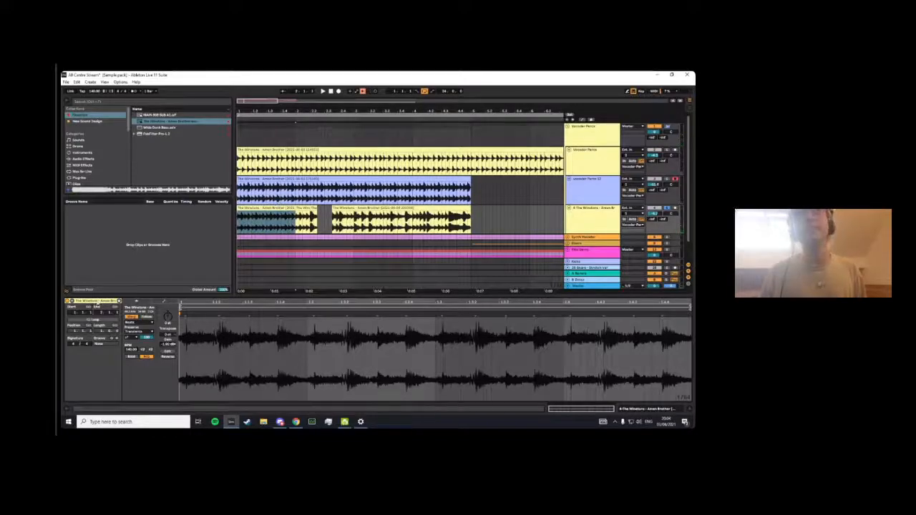
pyautogui.click(129, 344)
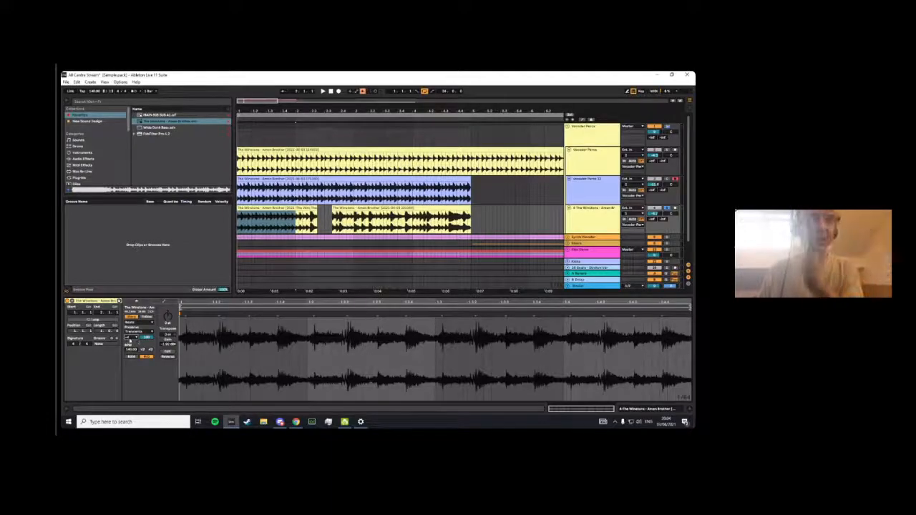
pyautogui.click(184, 313)
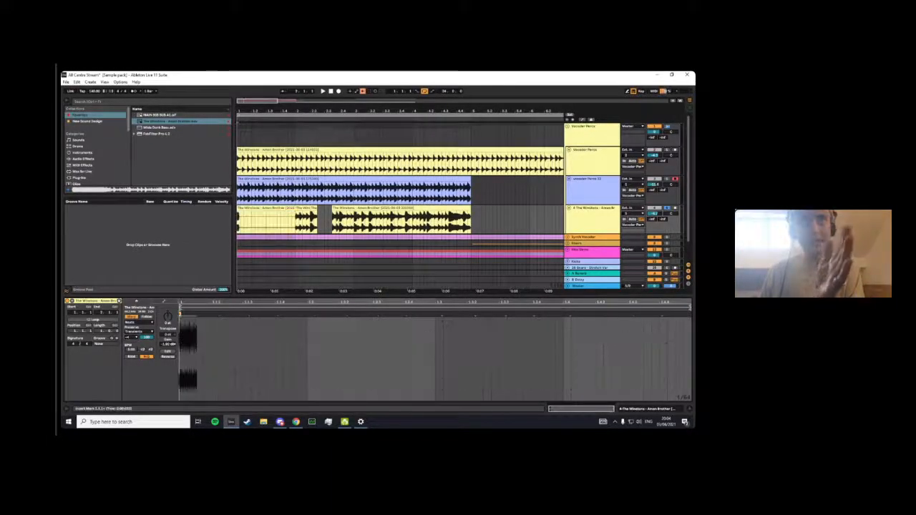
pyautogui.scroll(4, 187, 311)
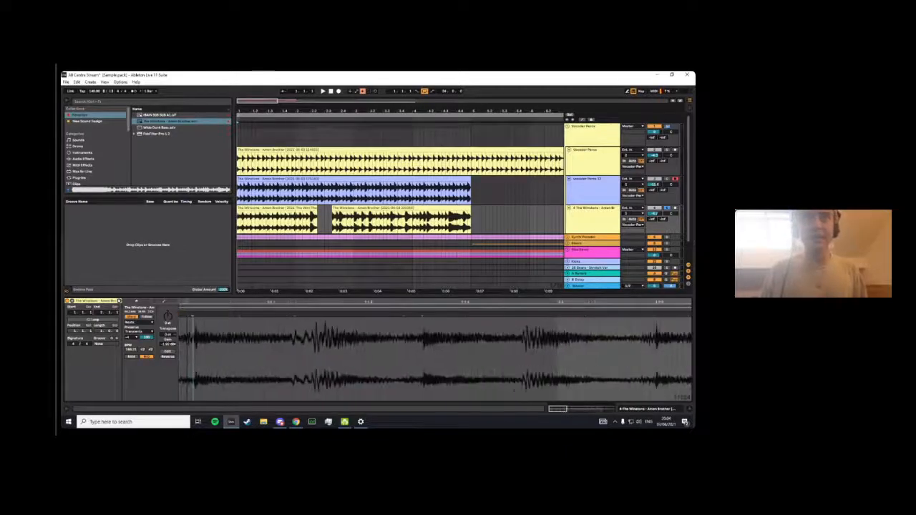
pyautogui.click(207, 306)
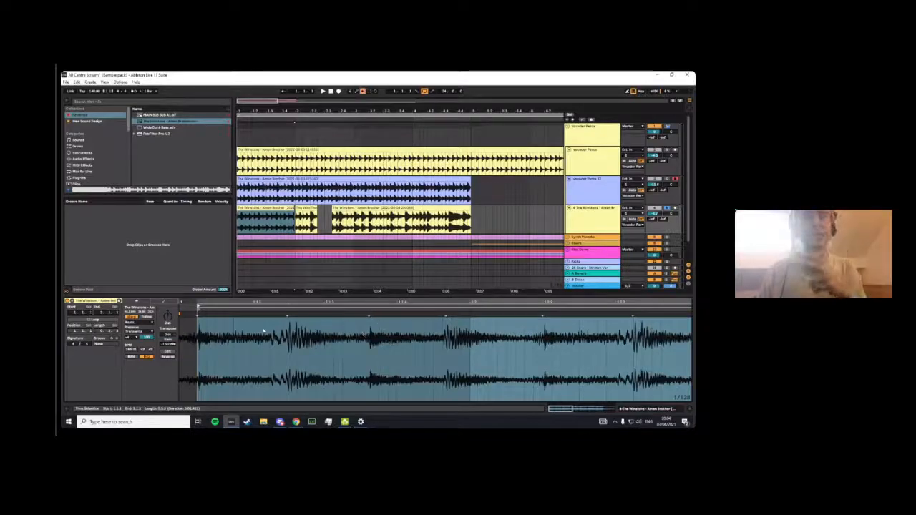
pyautogui.scroll(-3, 264, 331)
# - Adjust the end of the consolidated clip and loop the first bar to audition it
pyautogui.press('space')
pyautogui.press('space')
pyautogui.moveTo(294, 208); pyautogui.dragTo(290, 208)
pyautogui.press('space')
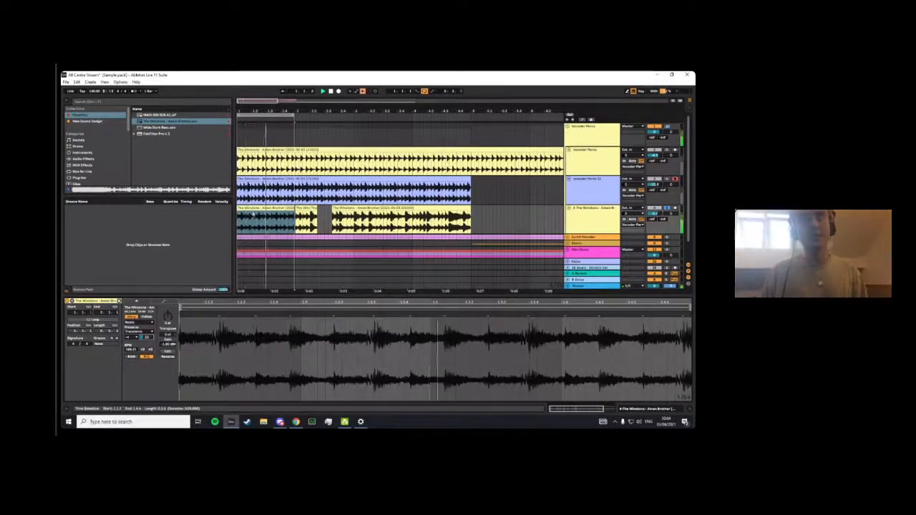
pyautogui.moveTo(293, 111); pyautogui.dragTo(296, 121)
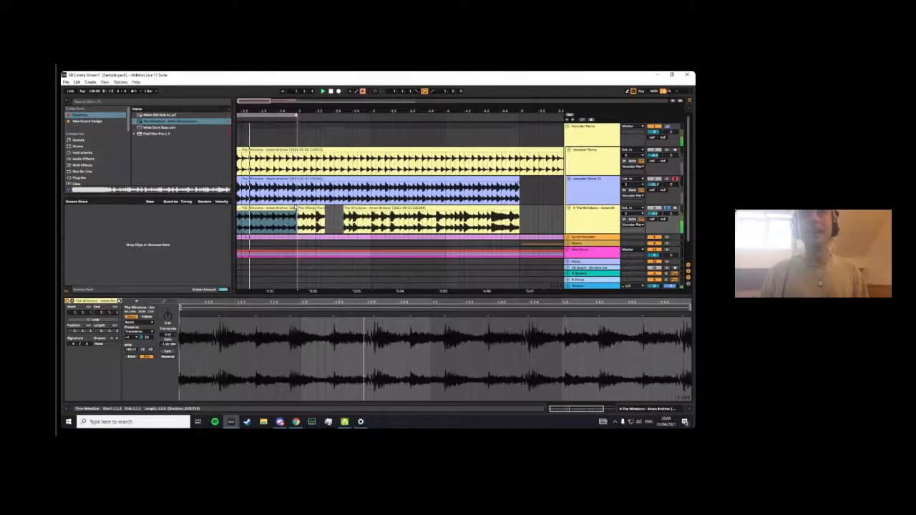
# - Search all browser results for "voc", add a Vocoder to the sliced Amen Brother track and play the loop
pyautogui.doubleClick(578, 216)
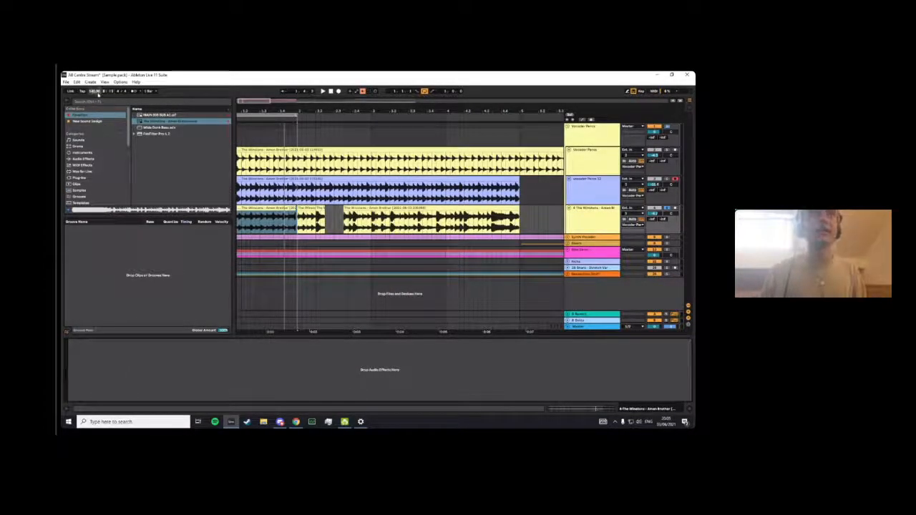
pyautogui.click(96, 100)
pyautogui.write('vo')
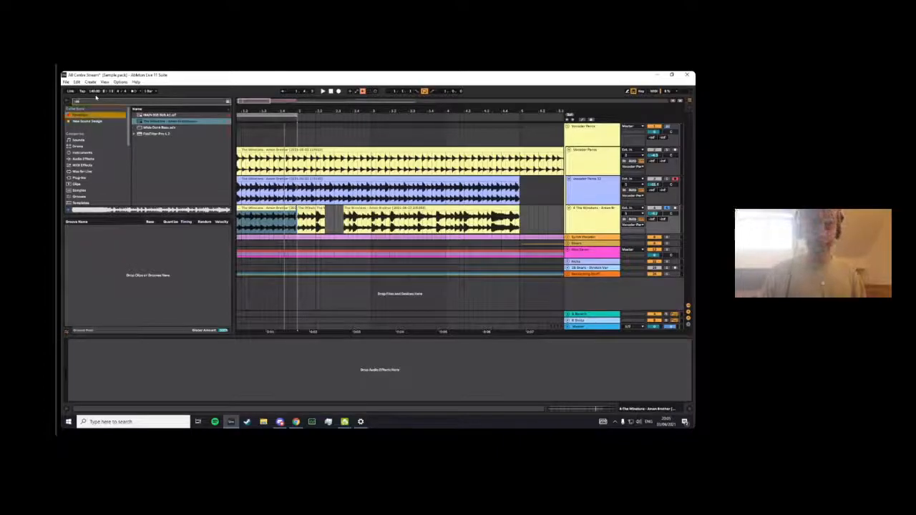
pyautogui.write('c')
pyautogui.scroll(-2, 99, 156)
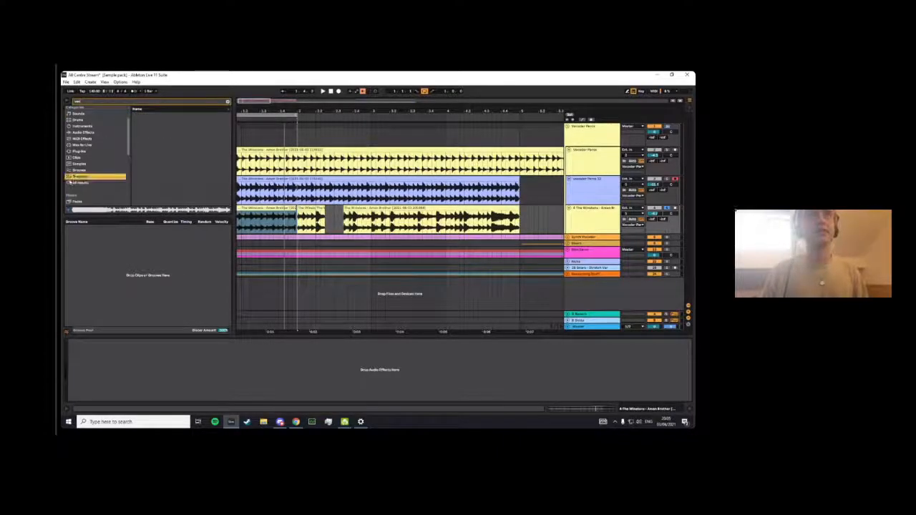
pyautogui.click(90, 183)
pyautogui.click(147, 116)
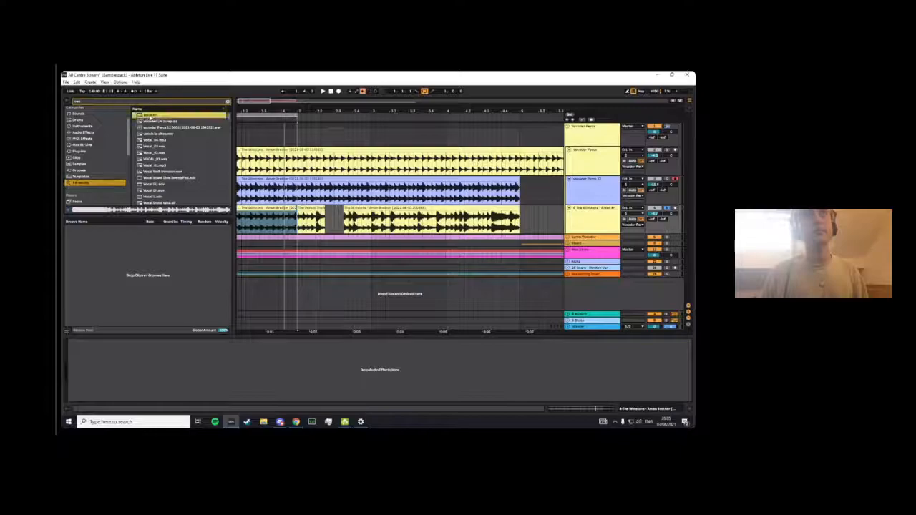
pyautogui.moveTo(259, 208); pyautogui.dragTo(259, 209)
pyautogui.press('space')
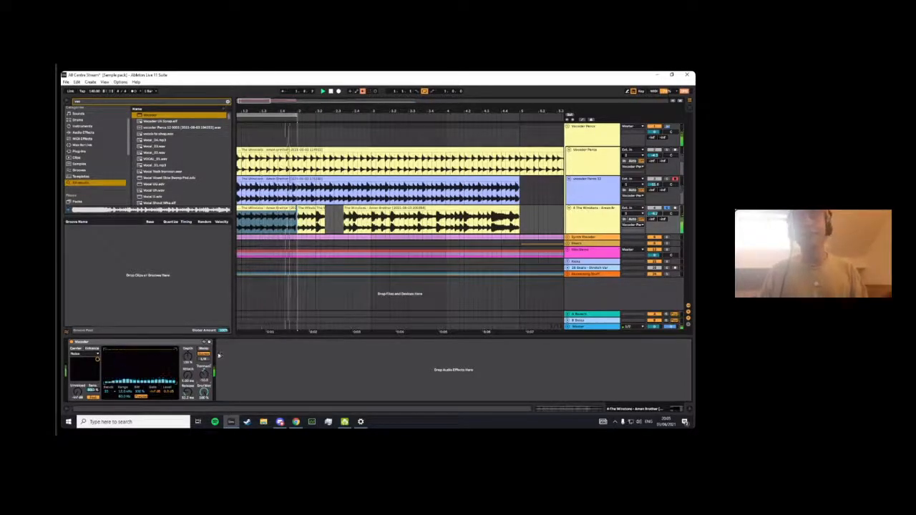
# - Adjust the Vocoder's formant and release while auditioning the first bar
pyautogui.press('space')
pyautogui.moveTo(296, 110); pyautogui.dragTo(273, 110)
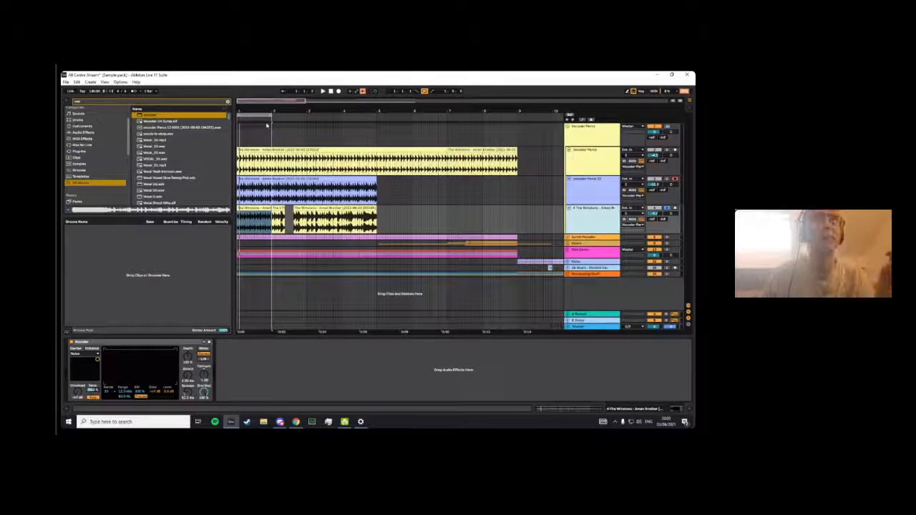
pyautogui.moveTo(270, 110); pyautogui.dragTo(303, 111)
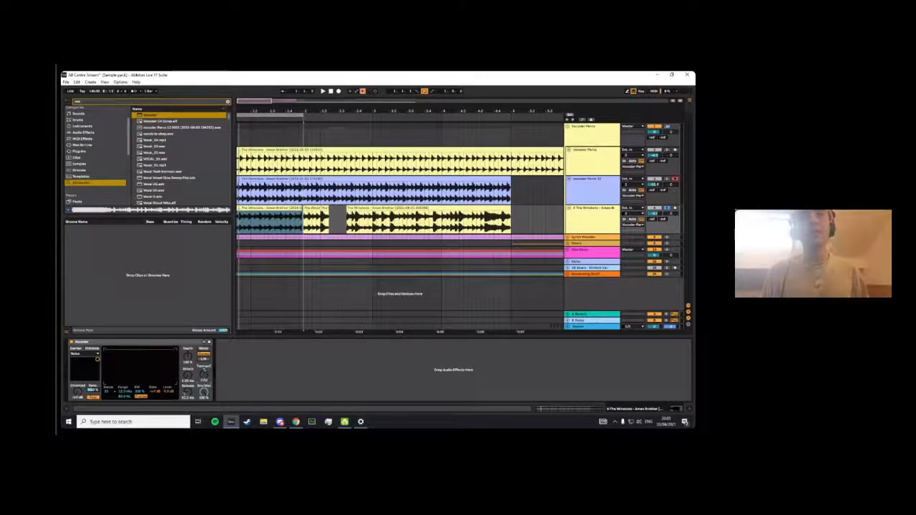
pyautogui.press('space')
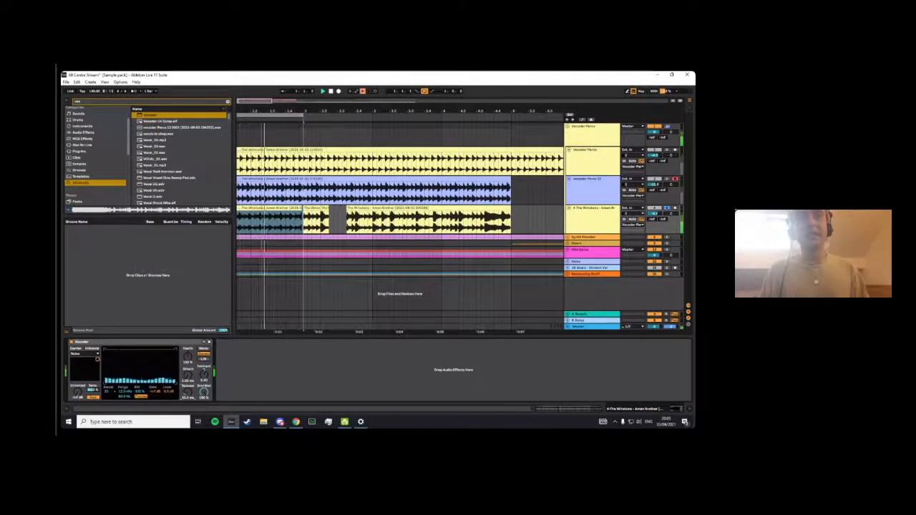
pyautogui.moveTo(191, 394); pyautogui.dragTo(193, 385)
pyautogui.press('space')
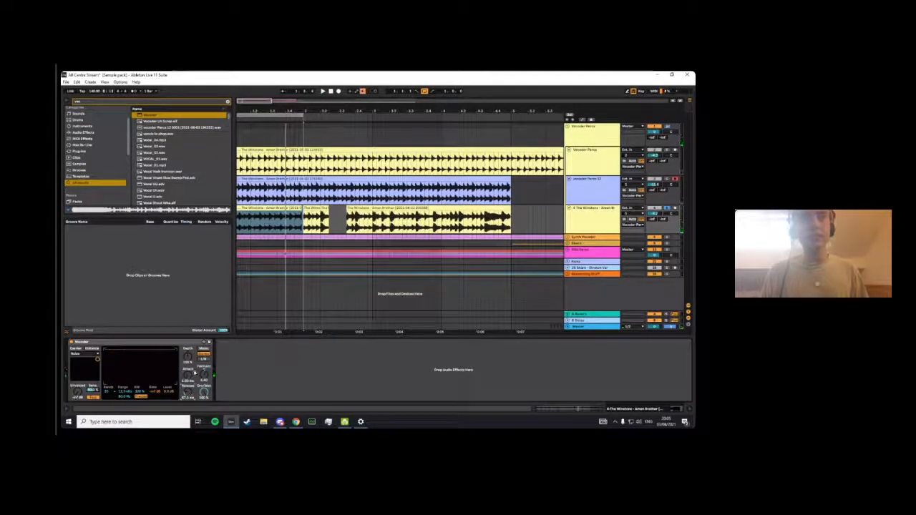
# - Search the browser for "deci" and add Decimort2 to the sliced Amen Brother track behind the Vocoder
pyautogui.click(73, 102)
pyautogui.press('BackSpace')
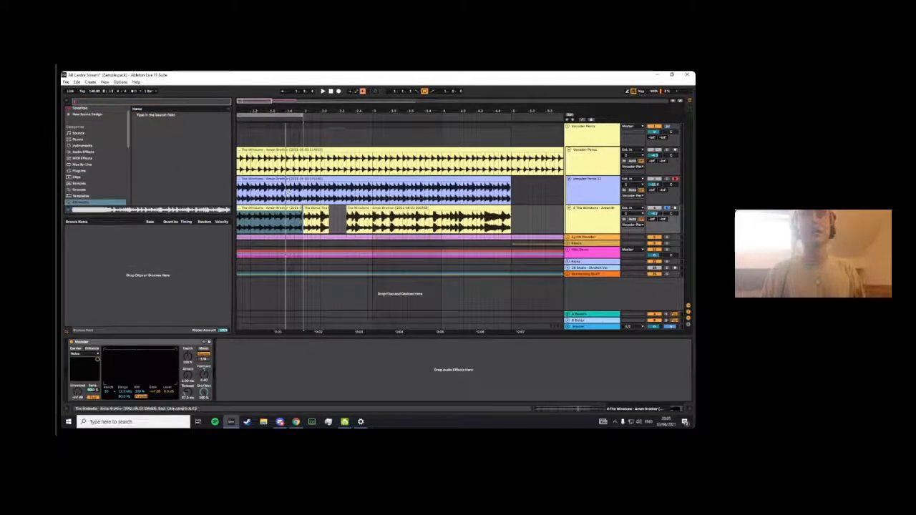
pyautogui.moveTo(286, 110); pyautogui.dragTo(271, 108)
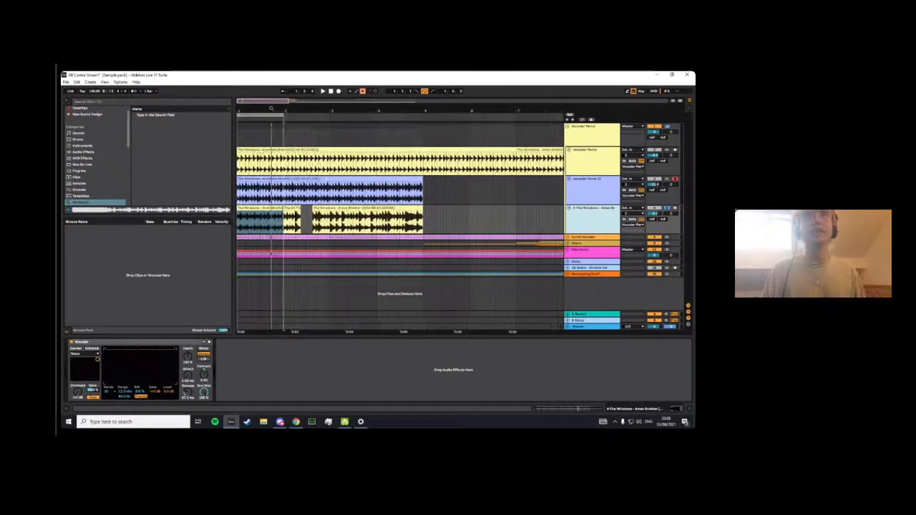
pyautogui.scroll(-1, 104, 145)
pyautogui.scroll(1, 100, 136)
pyautogui.click(94, 103)
pyautogui.write('enve')
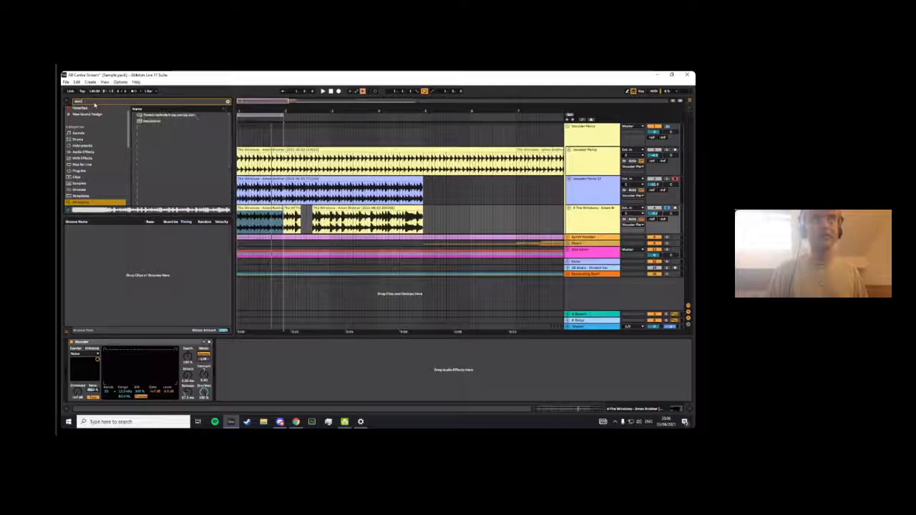
pyautogui.moveTo(157, 122); pyautogui.dragTo(262, 212)
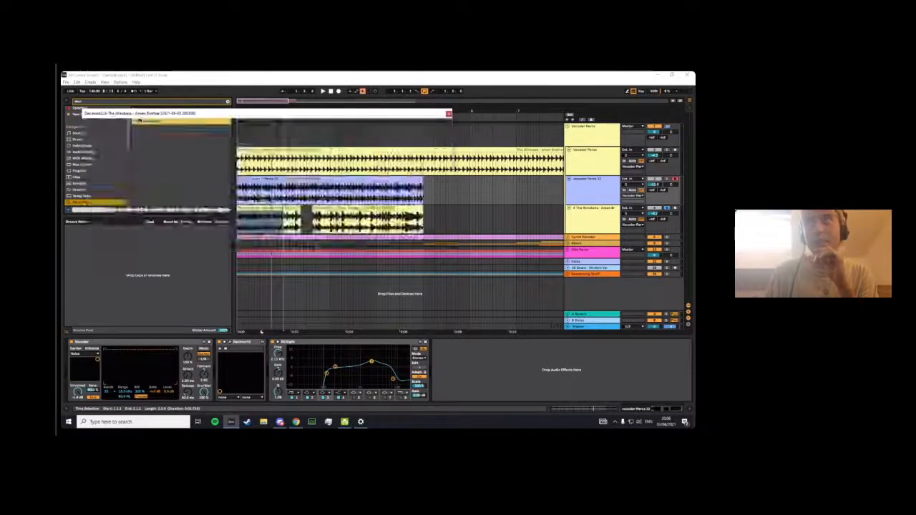
# - Tune Decimort2's resampler frequency by ear during loop playback, close the plug-in window and stop playback
pyautogui.moveTo(209, 213); pyautogui.dragTo(226, 195)
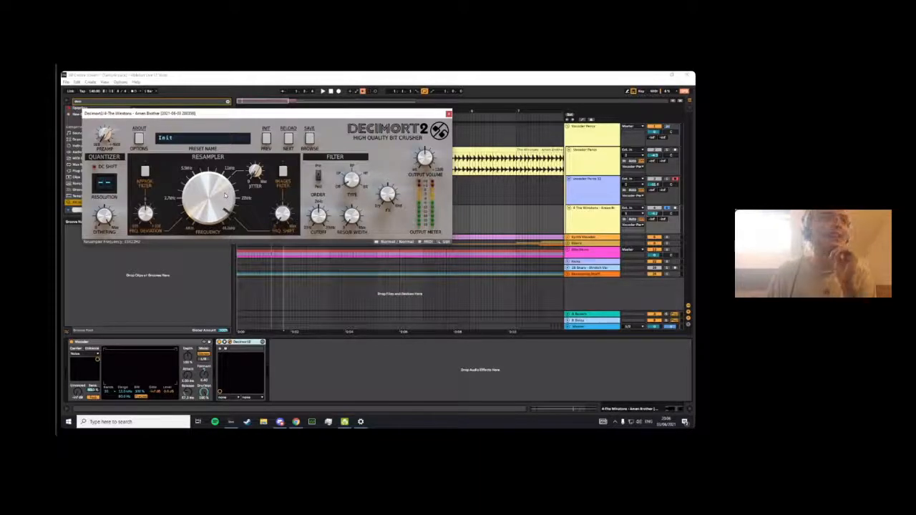
pyautogui.click(171, 347)
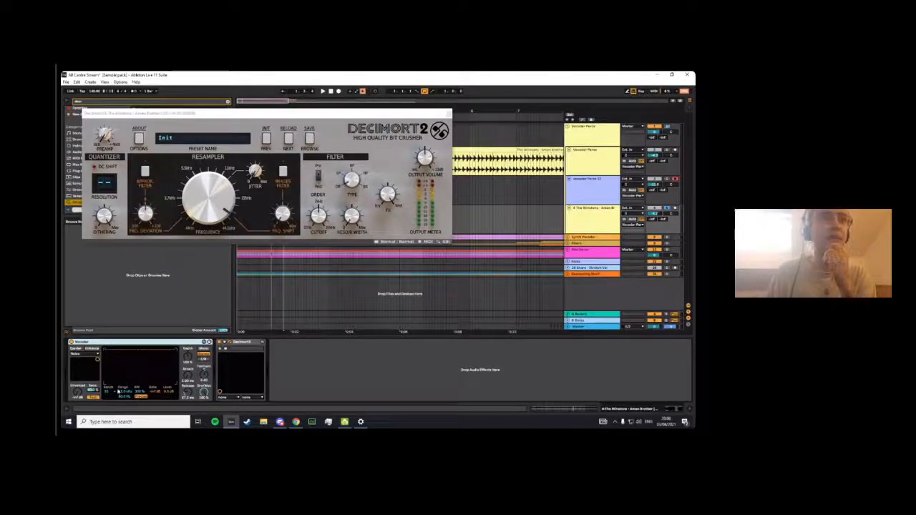
pyautogui.click(215, 193)
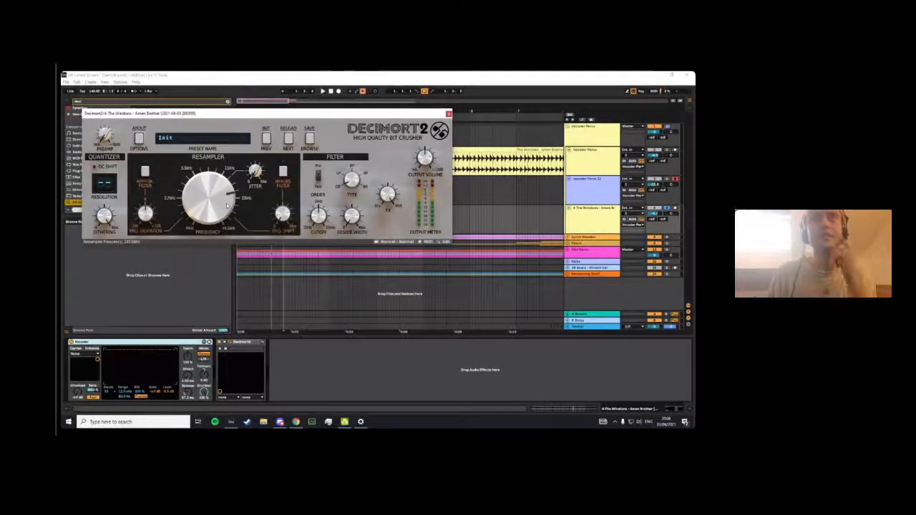
pyautogui.moveTo(195, 116); pyautogui.dragTo(277, 185)
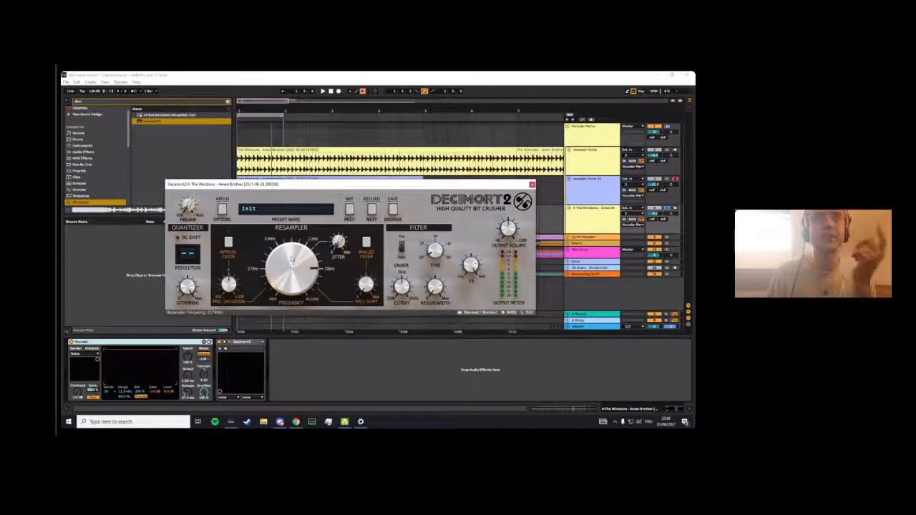
pyautogui.moveTo(301, 278); pyautogui.dragTo(306, 268)
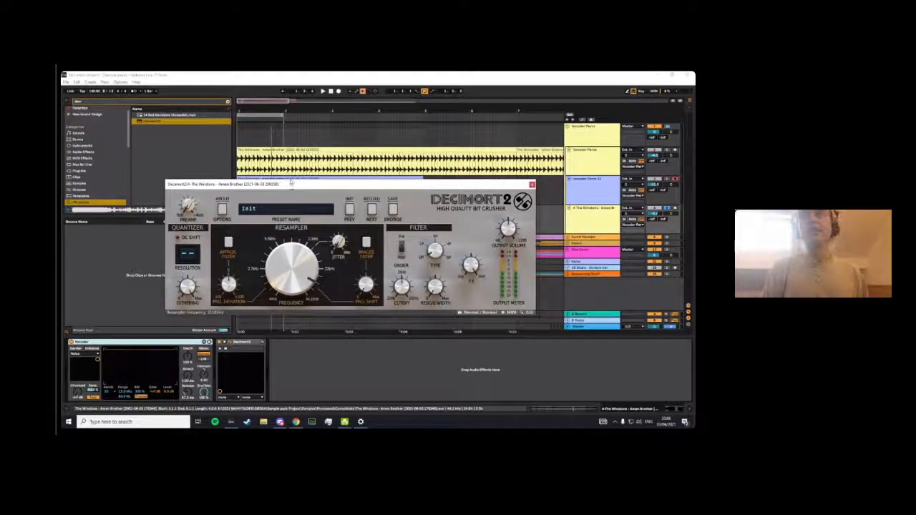
pyautogui.moveTo(291, 183); pyautogui.dragTo(260, 130)
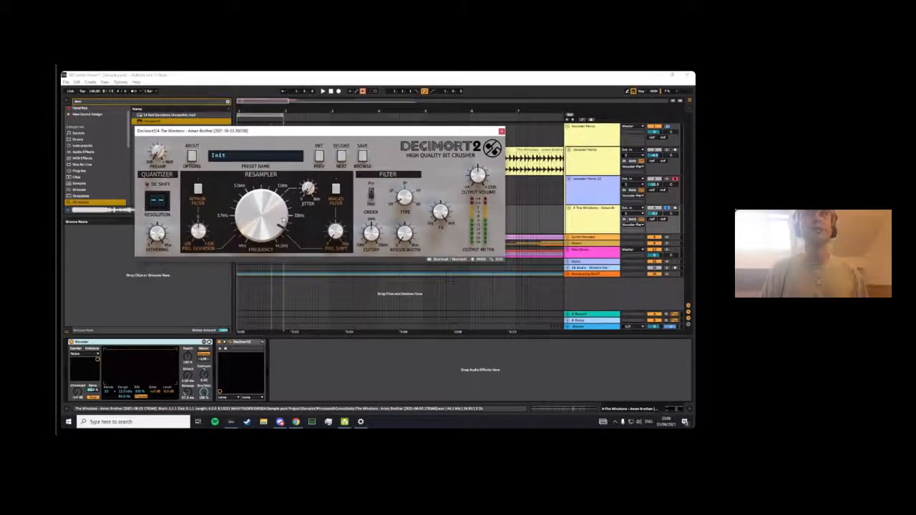
pyautogui.press('space')
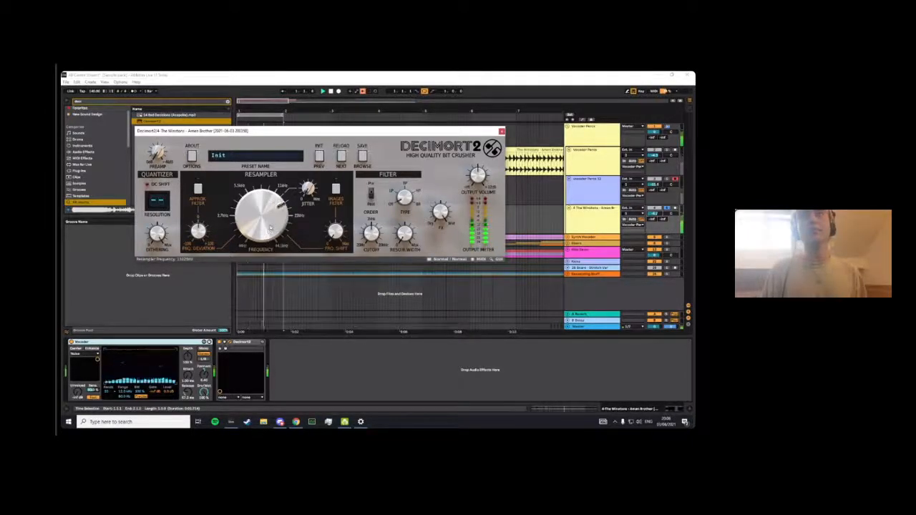
pyautogui.moveTo(281, 207)
pyautogui.mouseDown()
pyautogui.moveTo(295, 212)
pyautogui.moveTo(281, 209)
pyautogui.mouseUp()
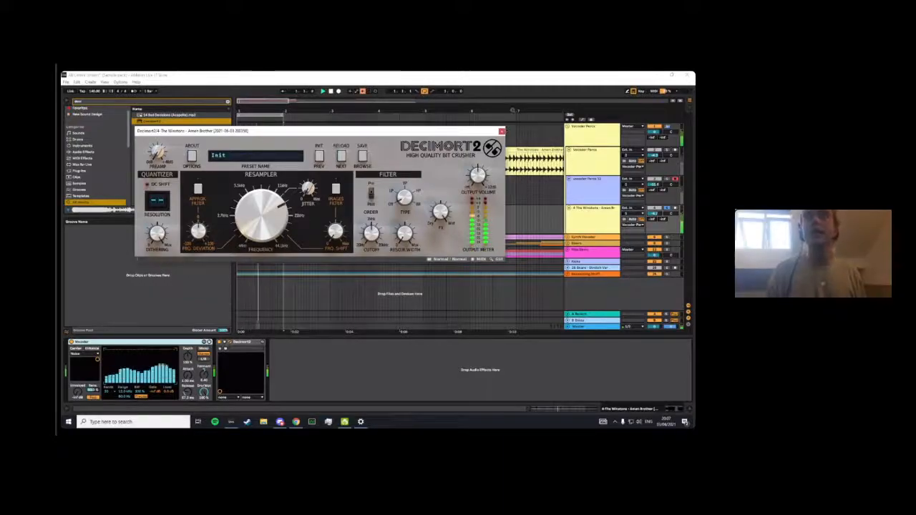
pyautogui.click(502, 131)
pyautogui.moveTo(277, 112)
pyautogui.mouseDown()
pyautogui.moveTo(278, 123)
pyautogui.moveTo(249, 93)
pyautogui.moveTo(248, 121)
pyautogui.moveTo(274, 118)
pyautogui.mouseUp()
pyautogui.press('space')
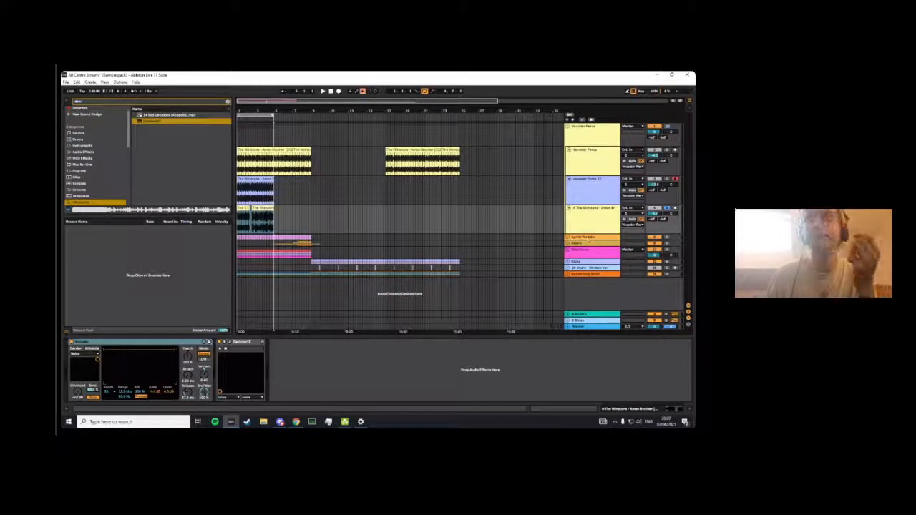
# - Select the Synth Vocoder group to show its Vocoder and collapse the Vocoder Percs group
pyautogui.click(581, 237)
pyautogui.click(569, 127)
pyautogui.click(568, 126)
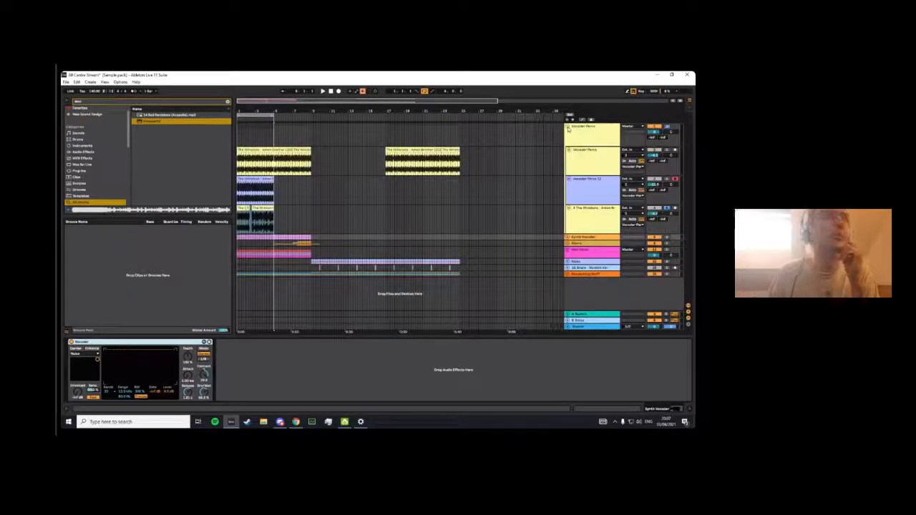
pyautogui.click(568, 126)
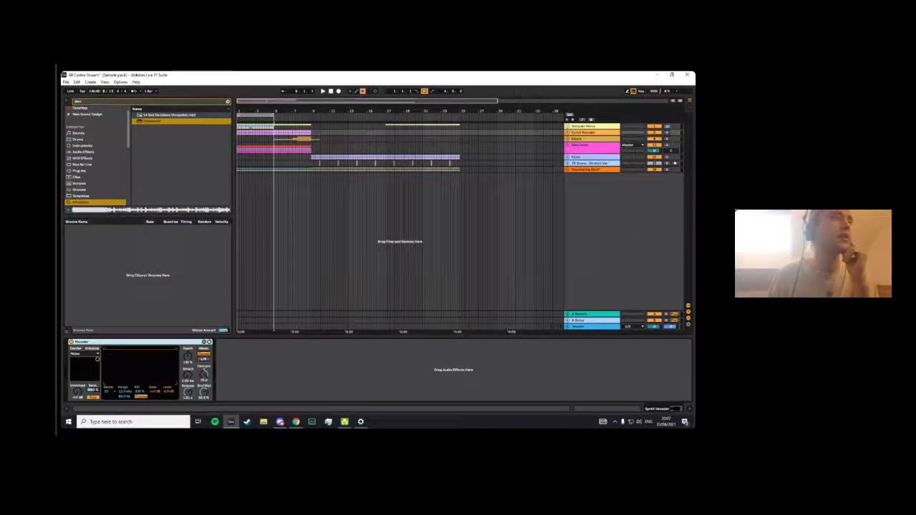
pyautogui.hotkey('alt', 'Tab')
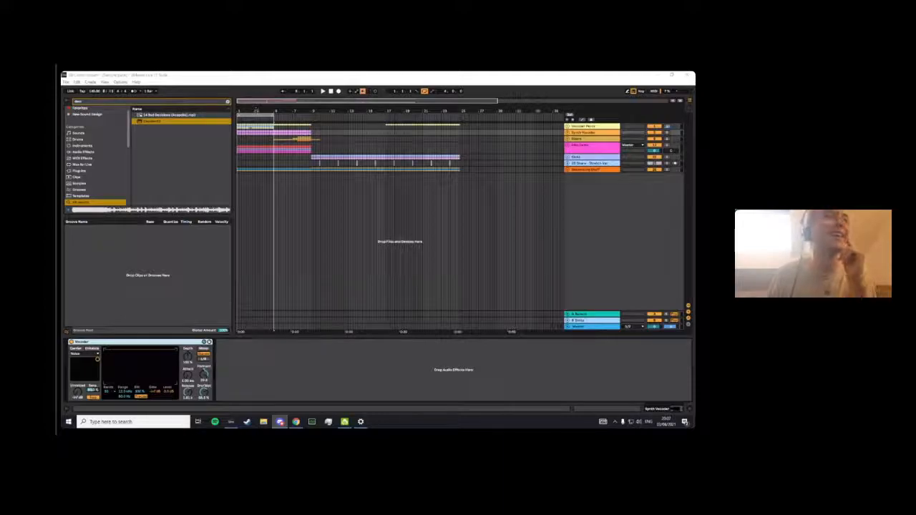
pyautogui.hotkey('alt', 'Tab')
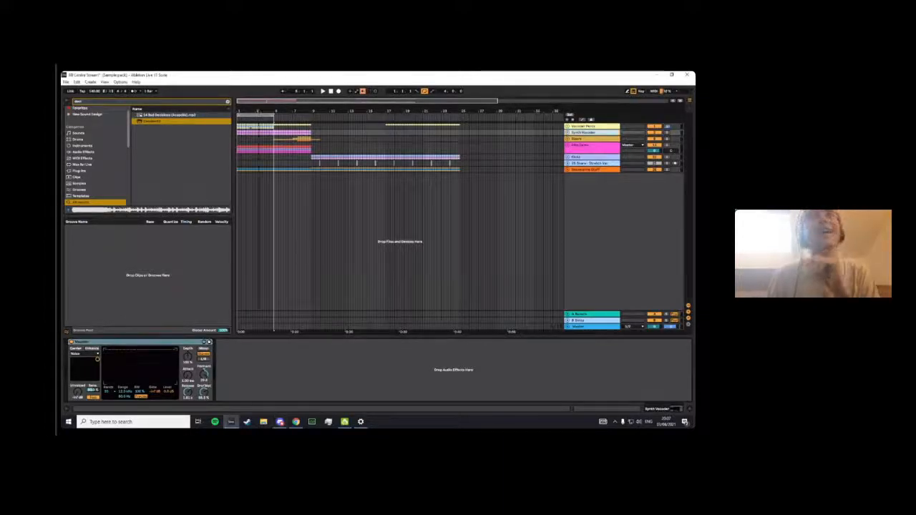
pyautogui.doubleClick(533, 99)
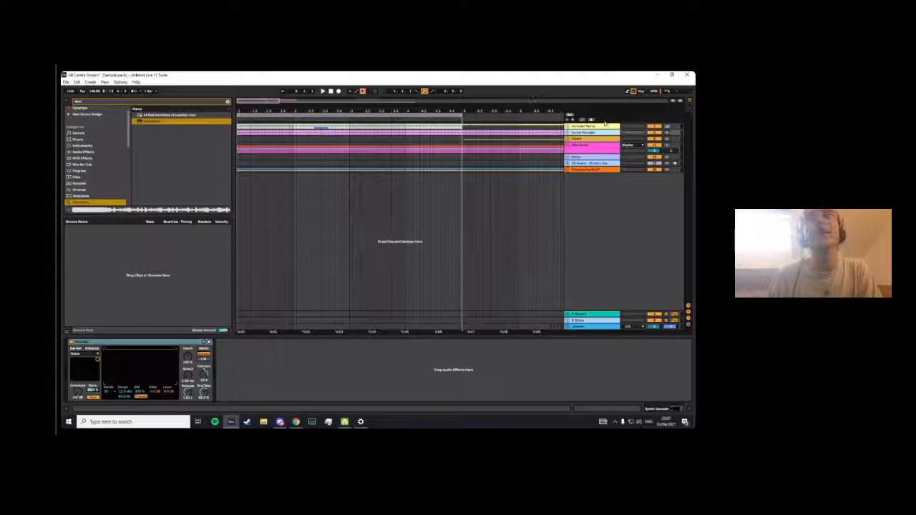
pyautogui.click(581, 133)
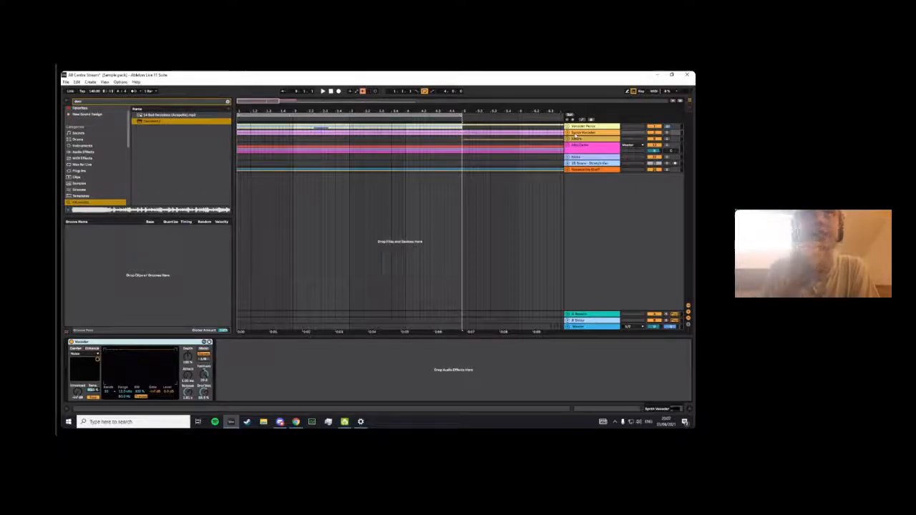
# - Hide the browser, expand the Synth Vocoder group and select its first resampling track
pyautogui.click(65, 102)
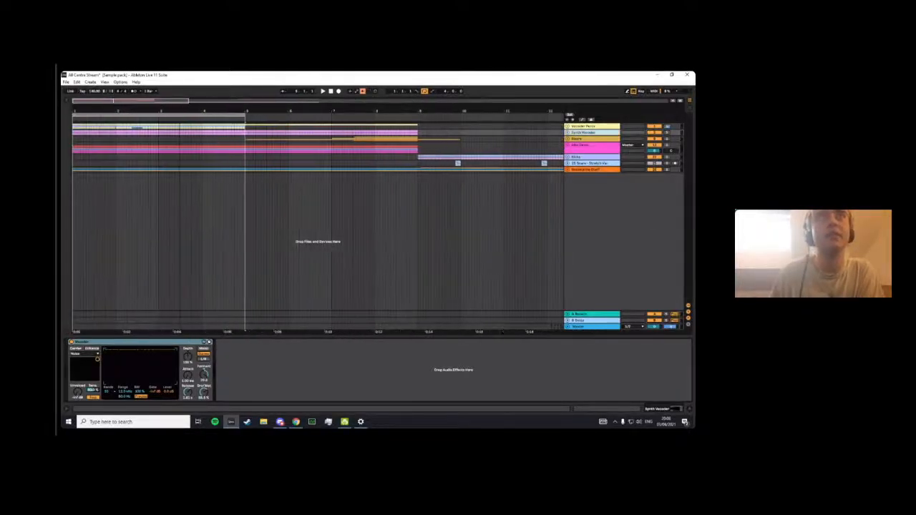
pyautogui.moveTo(236, 112); pyautogui.dragTo(236, 110)
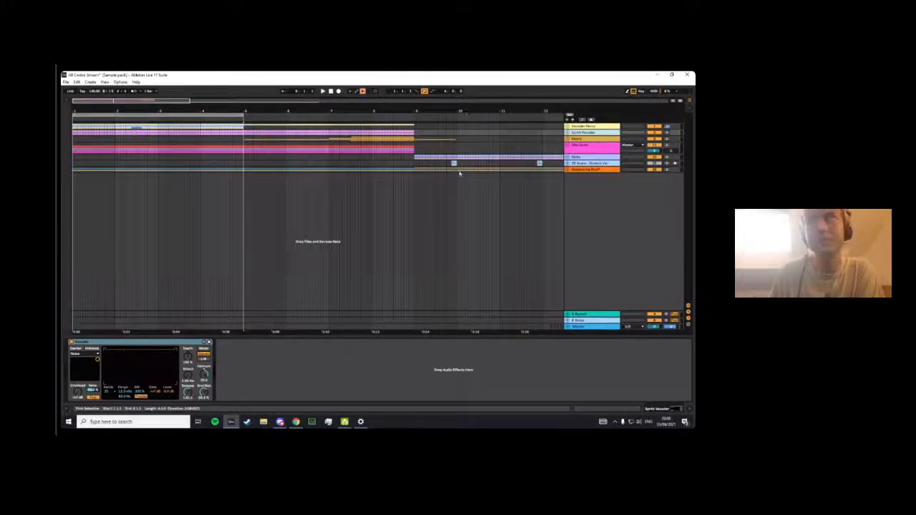
pyautogui.click(580, 138)
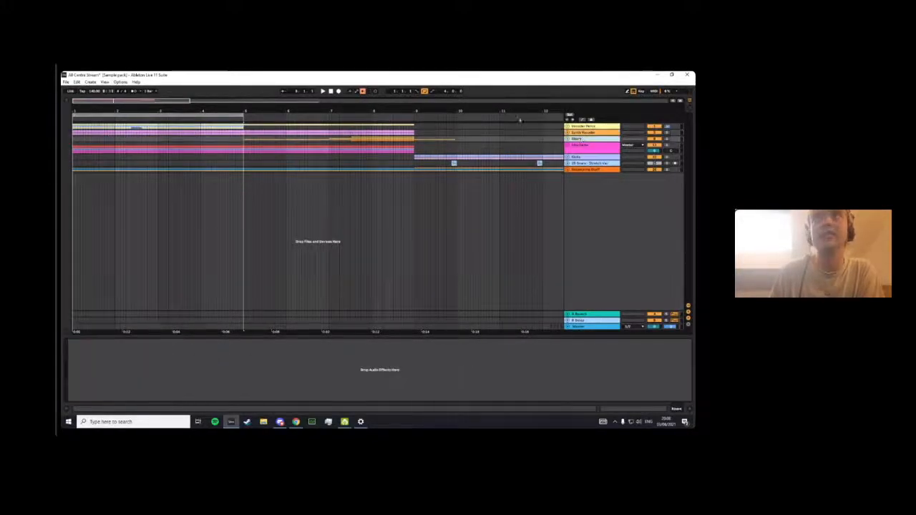
pyautogui.moveTo(182, 111); pyautogui.dragTo(184, 145)
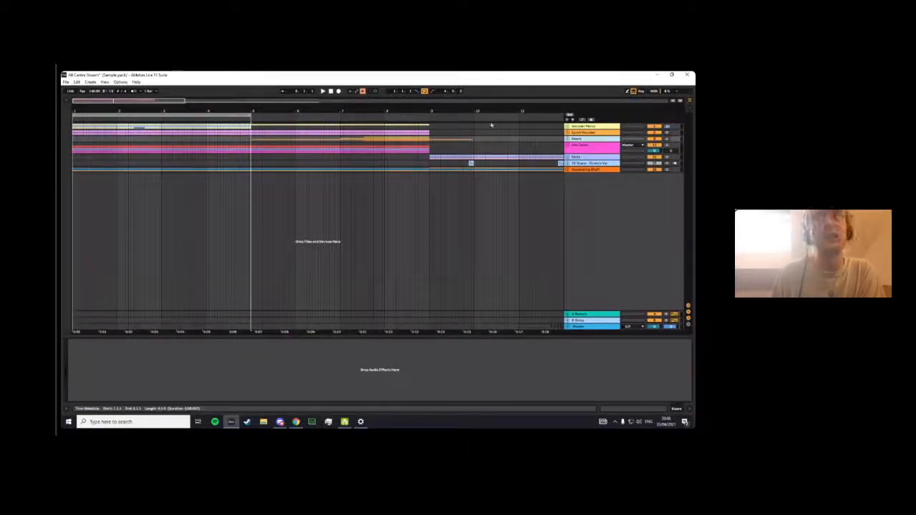
pyautogui.click(574, 133)
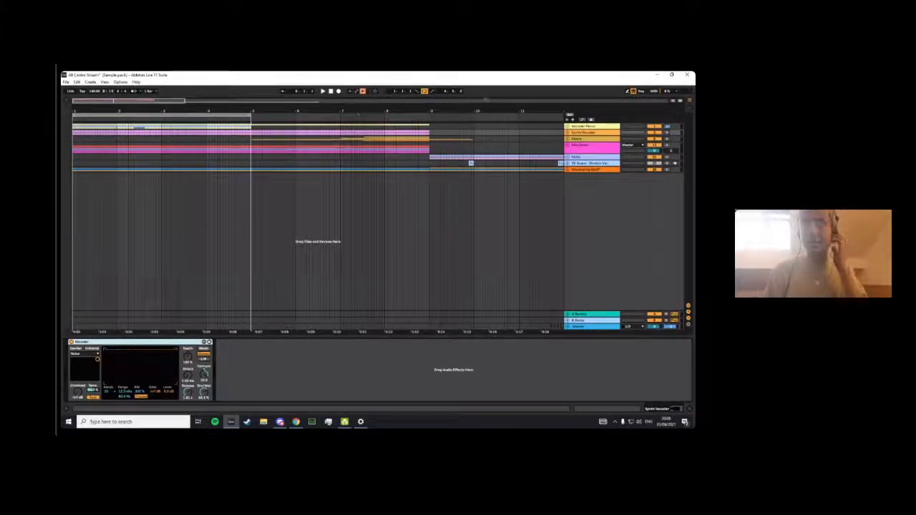
pyautogui.click(583, 133)
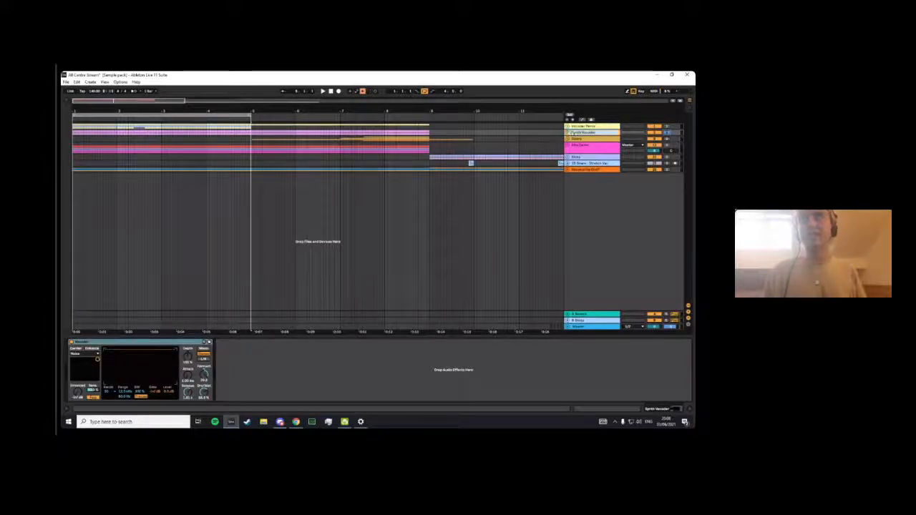
pyautogui.click(566, 132)
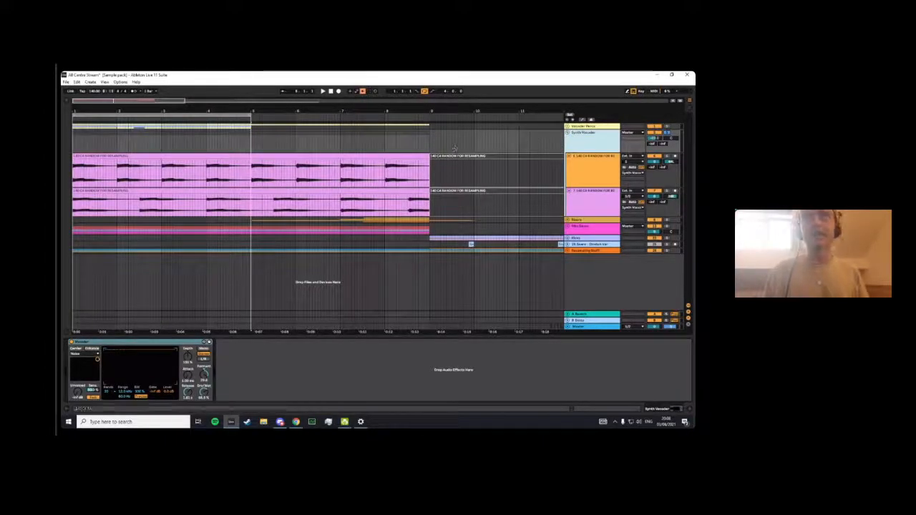
pyautogui.click(578, 167)
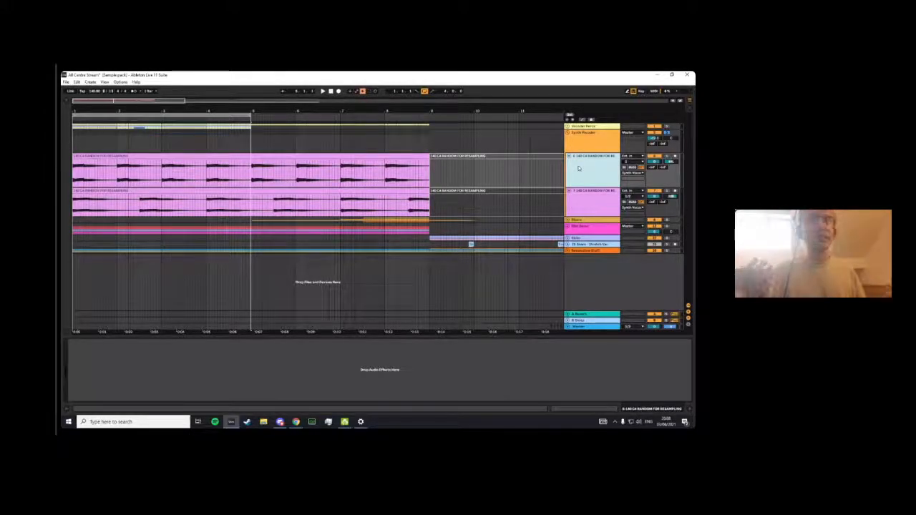
# - Extend the loop to eight bars during playback, stop it and show the Synth Vocoder group's Vocoder
pyautogui.press('space')
pyautogui.moveTo(250, 114); pyautogui.dragTo(429, 116)
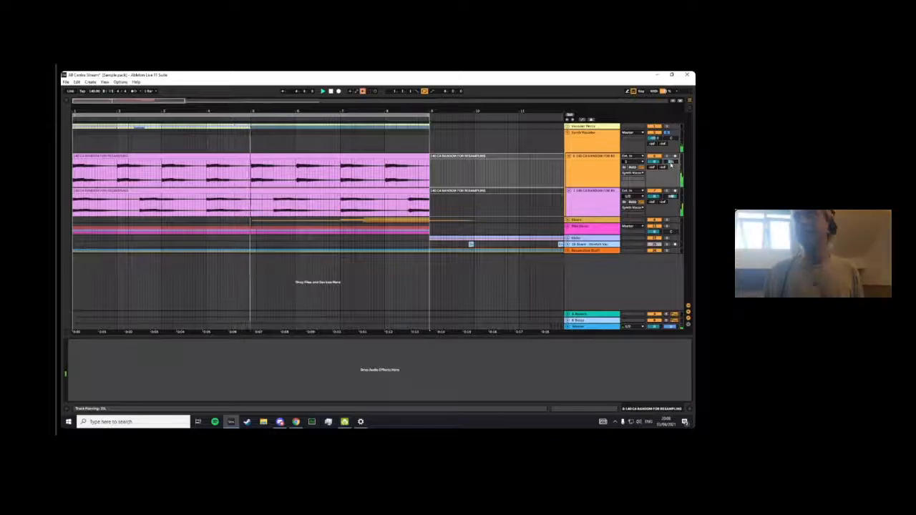
pyautogui.click(598, 164)
pyautogui.doubleClick(593, 137)
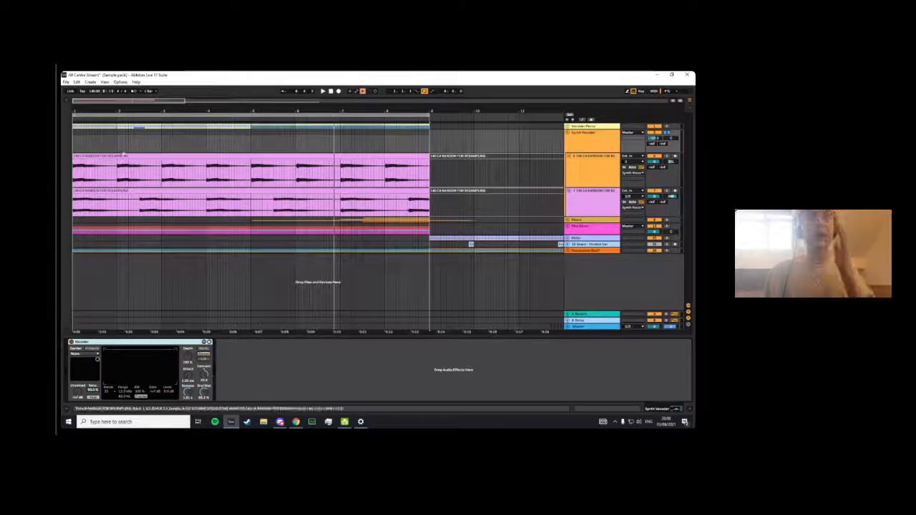
# - Try splitting the first resampling clip at bar 2, and undo the split
pyautogui.click(120, 156)
pyautogui.click(116, 168)
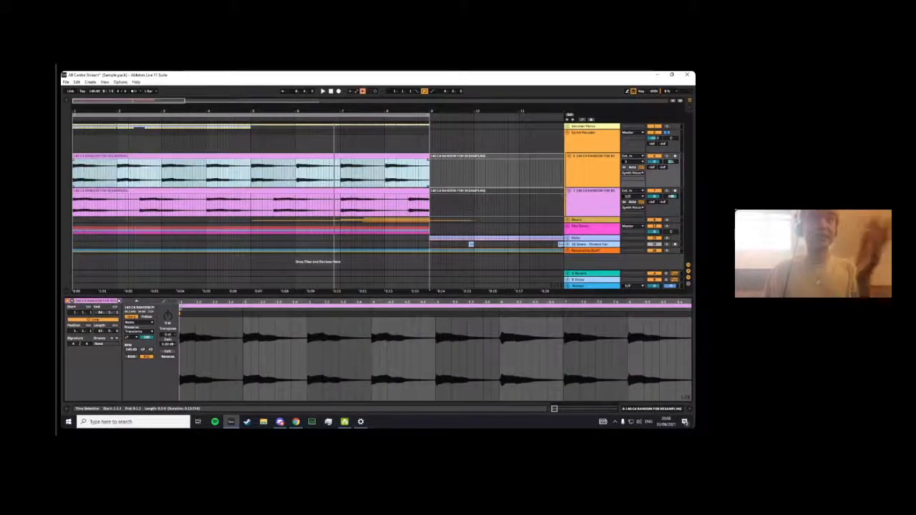
pyautogui.hotkey('ctrl', 'e')
pyautogui.hotkey('ctrl', 'z')
# - Highlight successive sections of the first resampling clip between bars 1 and 8 to examine its repeating one-bar notes
pyautogui.moveTo(117, 169); pyautogui.dragTo(386, 172)
pyautogui.click(385, 175)
pyautogui.moveTo(117, 171); pyautogui.dragTo(74, 172)
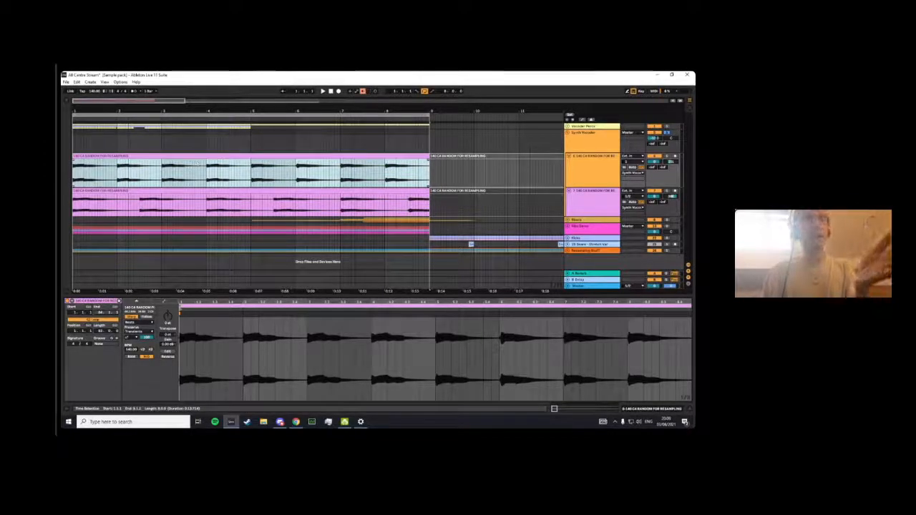
pyautogui.click(164, 174)
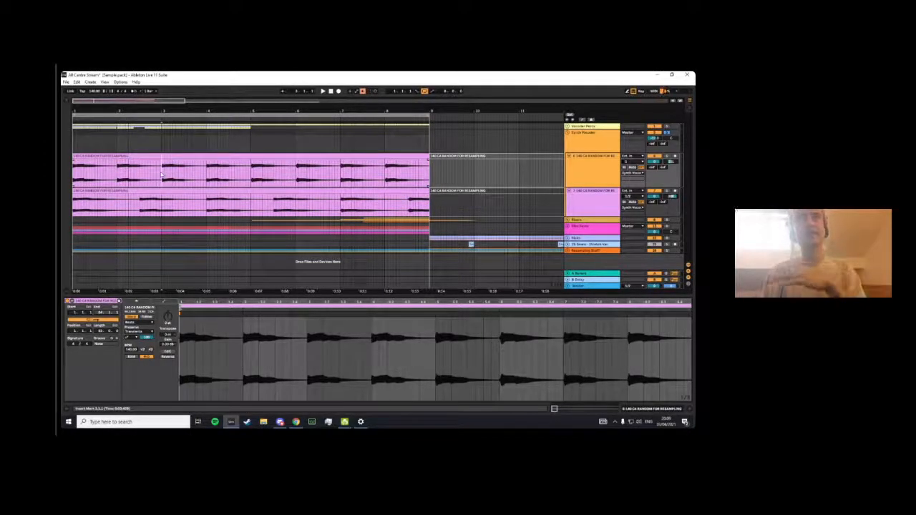
pyautogui.moveTo(162, 174); pyautogui.dragTo(76, 163)
pyautogui.click(209, 177)
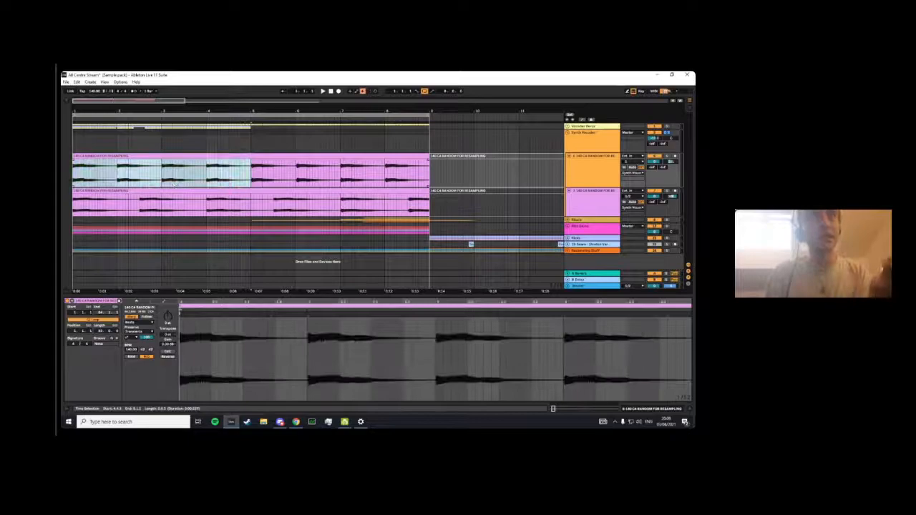
pyautogui.click(77, 162)
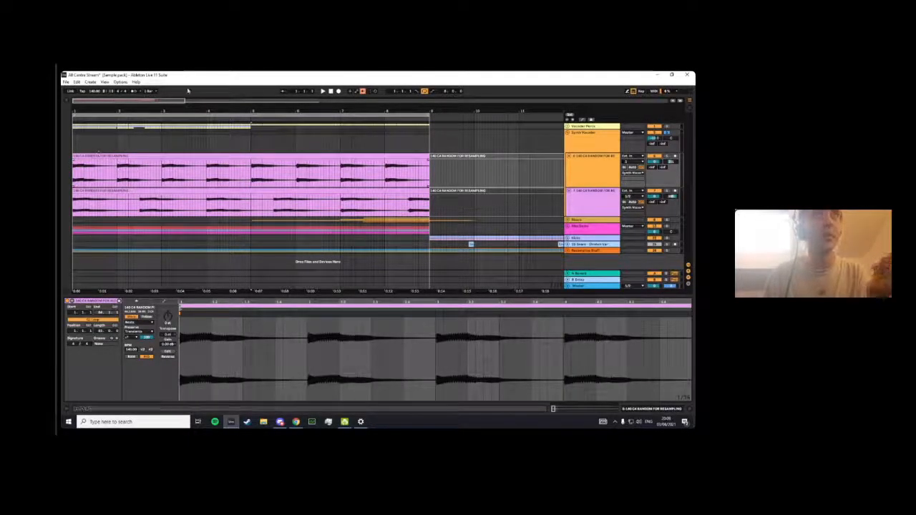
# - Raise the first resampling clip's gain to about 7 dB and adjust the Synth Vocoder group's volume during playback
pyautogui.moveTo(129, 110); pyautogui.dragTo(130, 99)
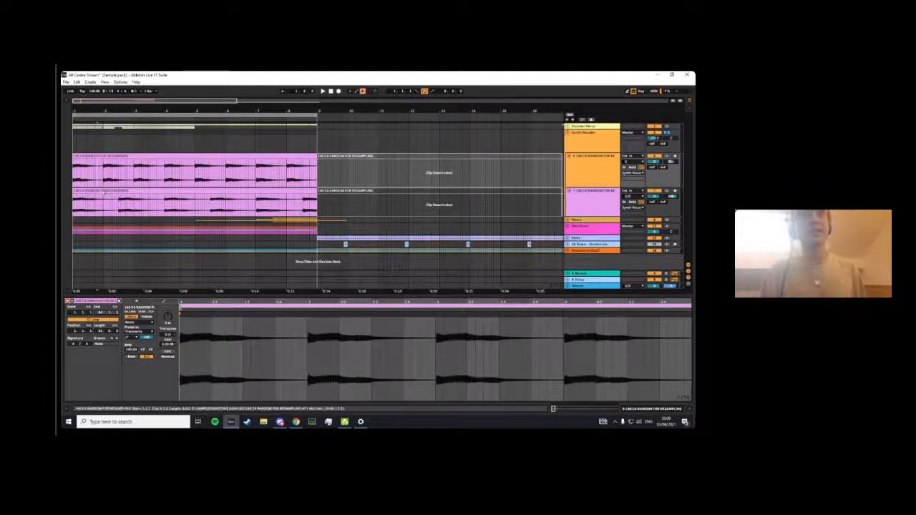
pyautogui.click(279, 200)
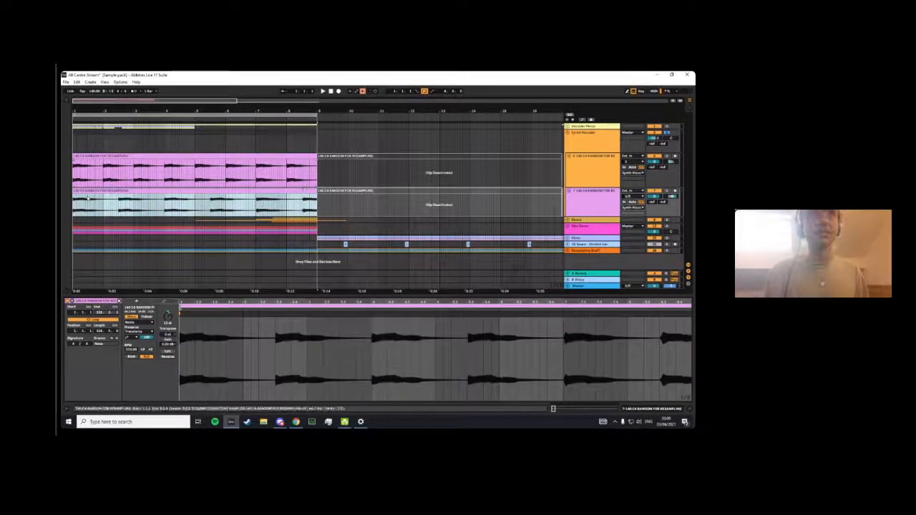
pyautogui.click(264, 156)
pyautogui.press('space')
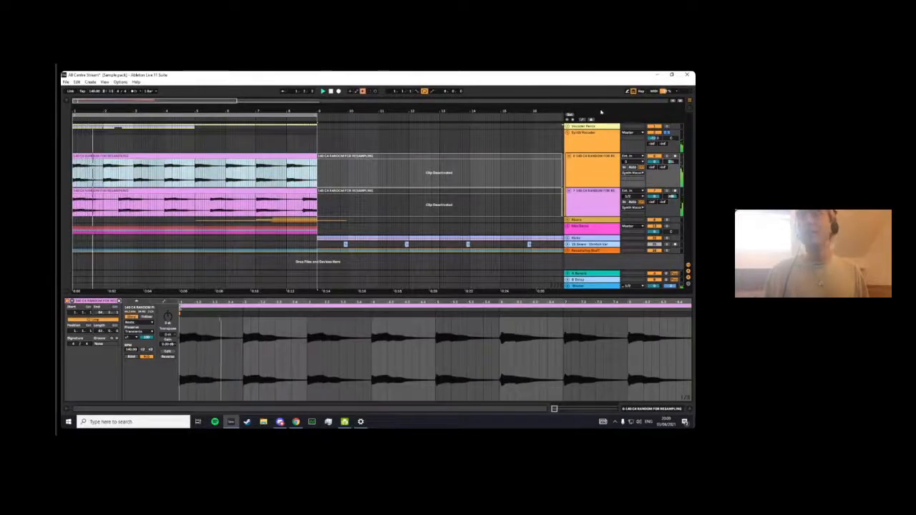
pyautogui.moveTo(167, 344); pyautogui.dragTo(167, 333)
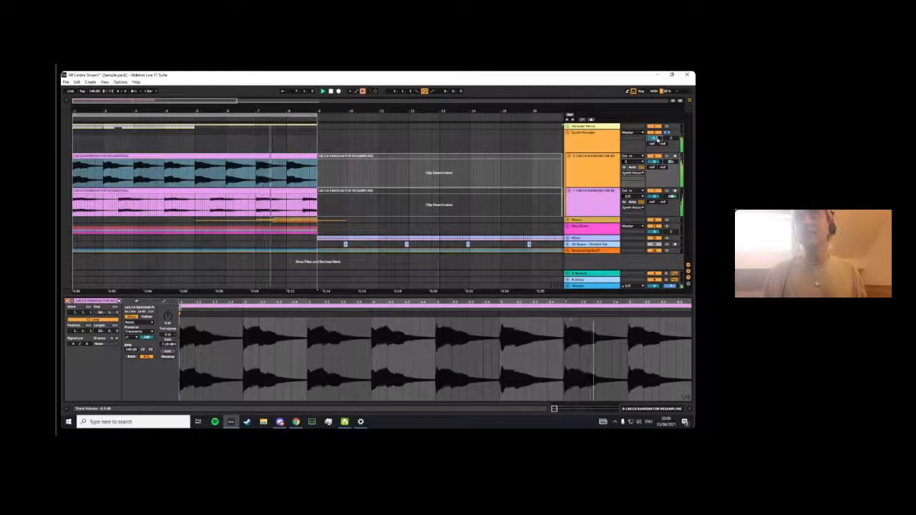
pyautogui.click(603, 146)
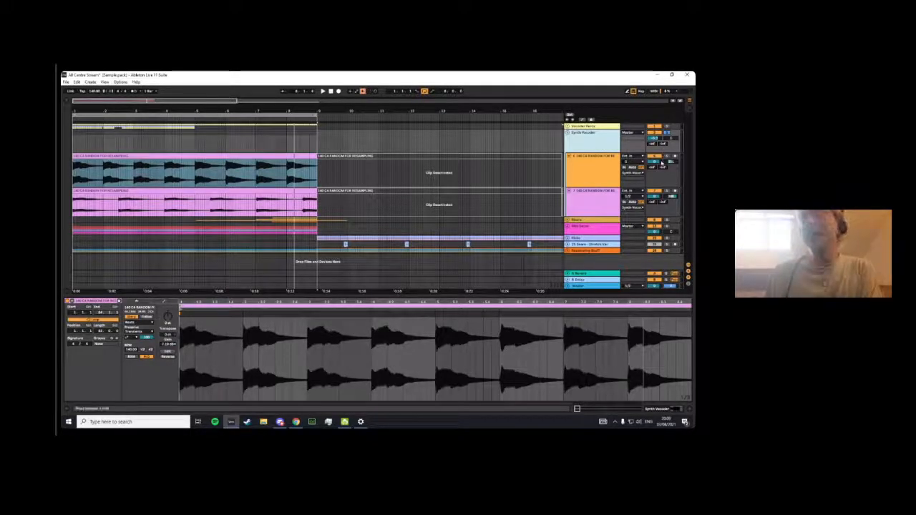
# - Clear the browser search, look through the samples/song starters folder, audition the Phase Bass Layer sample and hide the browser
pyautogui.moveTo(215, 112); pyautogui.dragTo(186, 110)
pyautogui.click(68, 103)
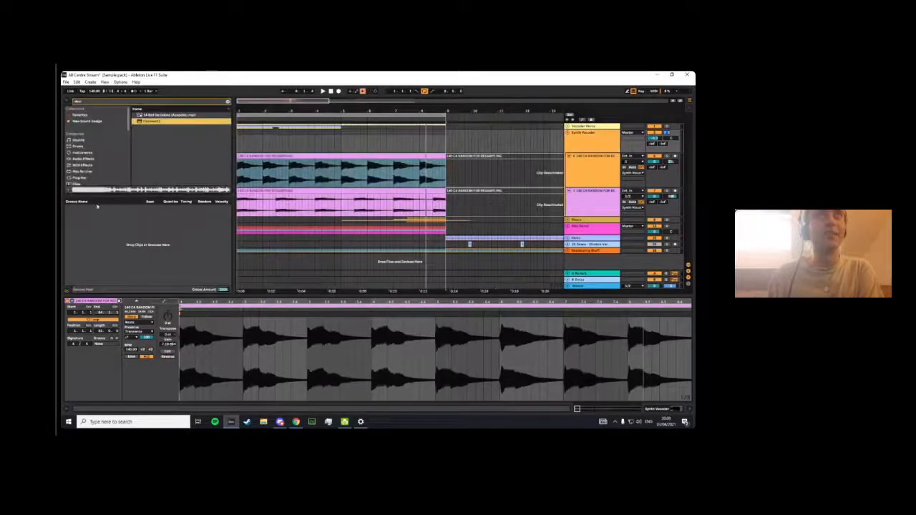
pyautogui.click(90, 154)
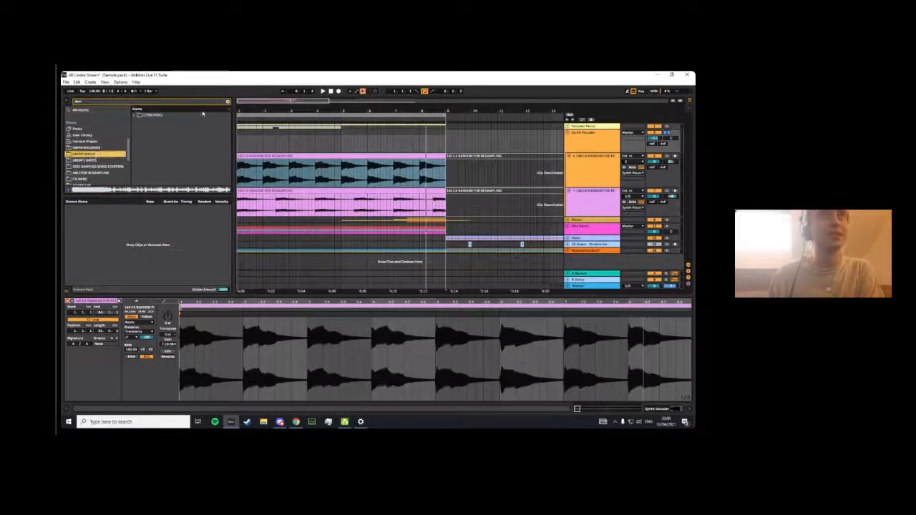
pyautogui.click(227, 103)
pyautogui.click(98, 163)
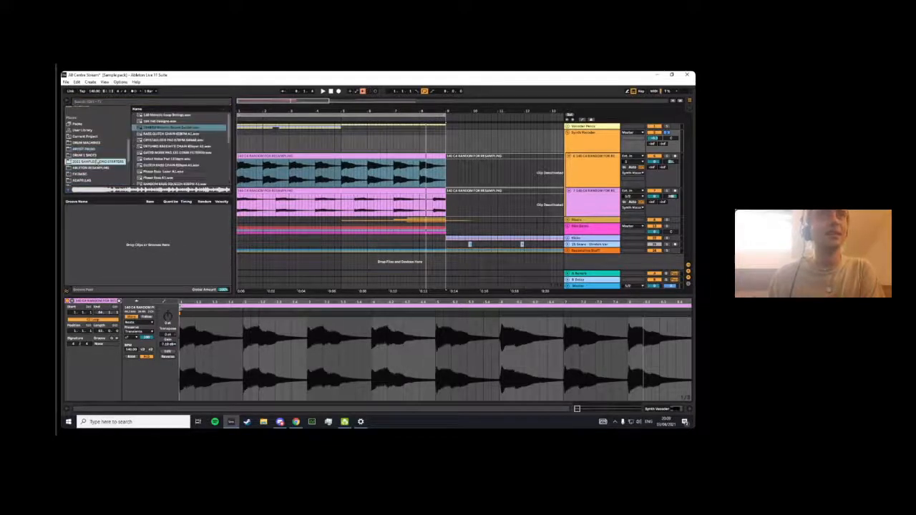
pyautogui.scroll(-3, 178, 157)
pyautogui.scroll(-2, 164, 147)
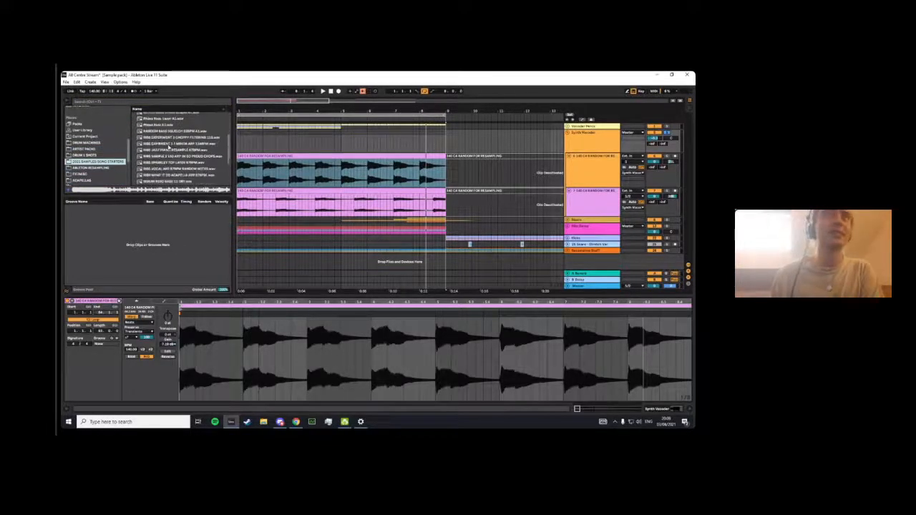
pyautogui.scroll(2, 175, 126)
pyautogui.click(167, 139)
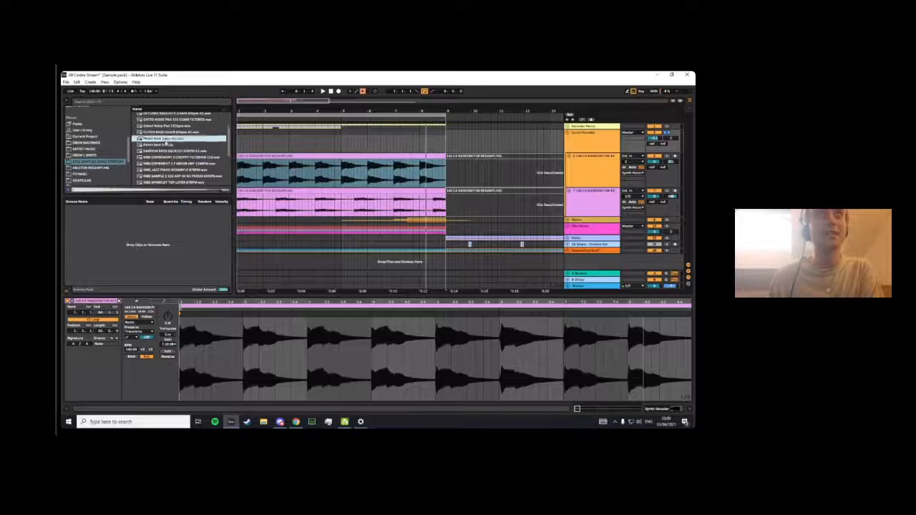
pyautogui.scroll(4, 171, 143)
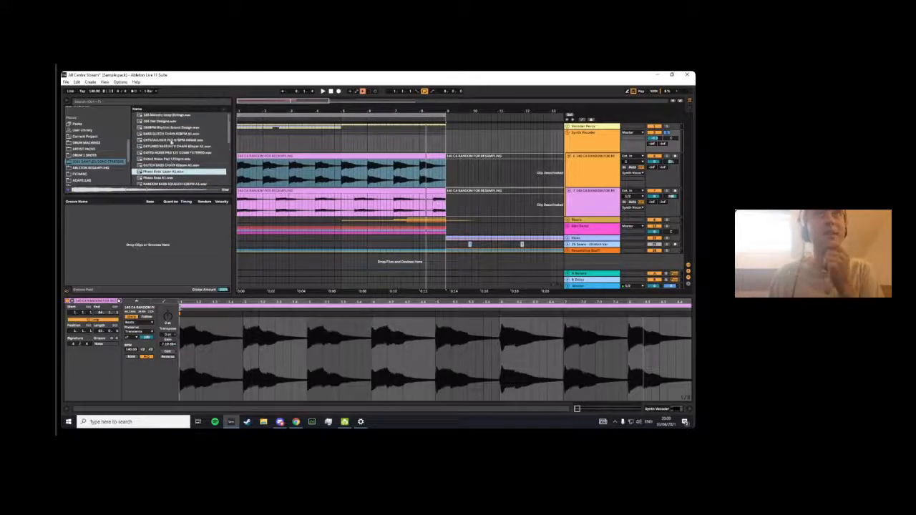
pyautogui.moveTo(230, 131); pyautogui.dragTo(230, 168)
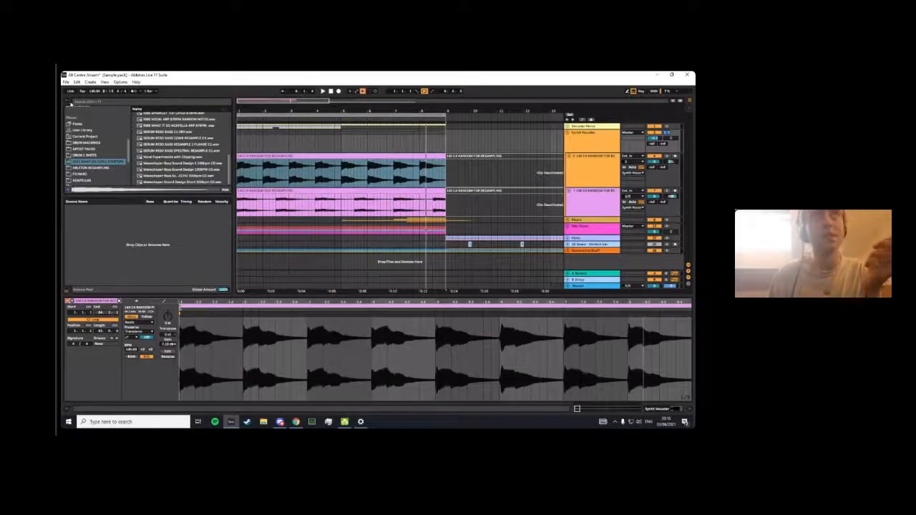
pyautogui.click(66, 102)
# - Adjust the Synth Vocoder group's volume and select its first resampling track
pyautogui.click(596, 176)
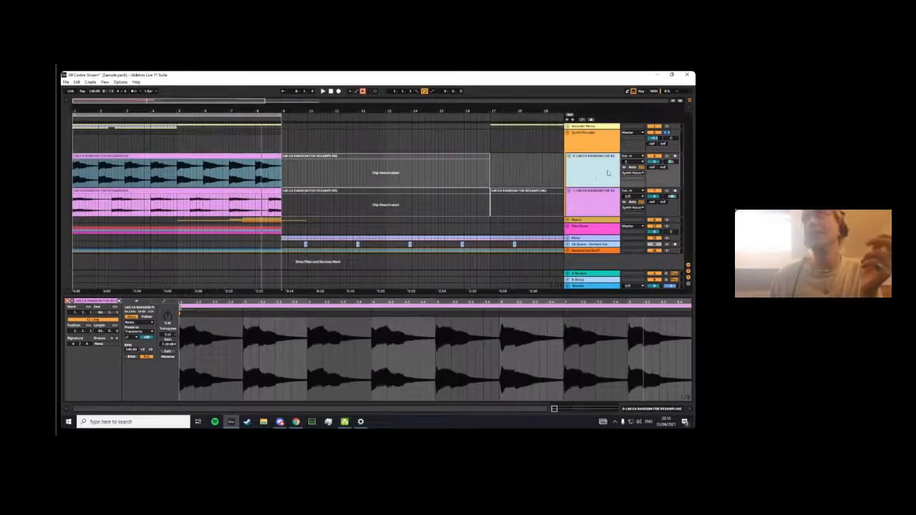
pyautogui.moveTo(656, 139); pyautogui.dragTo(655, 136)
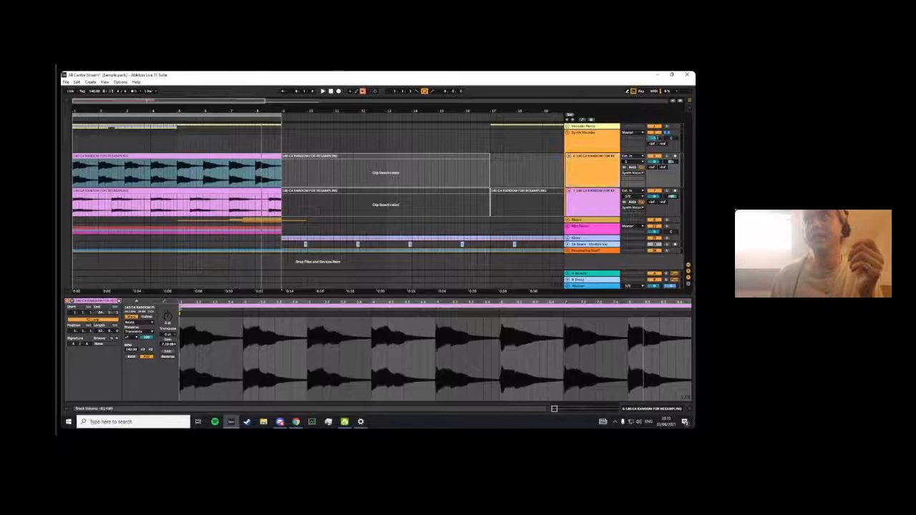
pyautogui.click(602, 145)
pyautogui.click(598, 171)
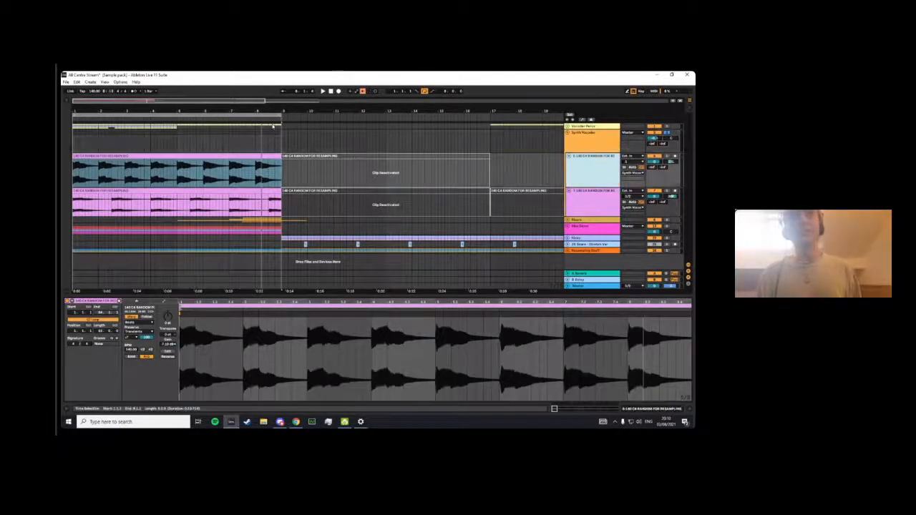
# - Show the Synth Vocoder group's Vocoder, tune its formant and dry/wet by ear during playback, and stop playback
pyautogui.click(593, 149)
pyautogui.click(173, 145)
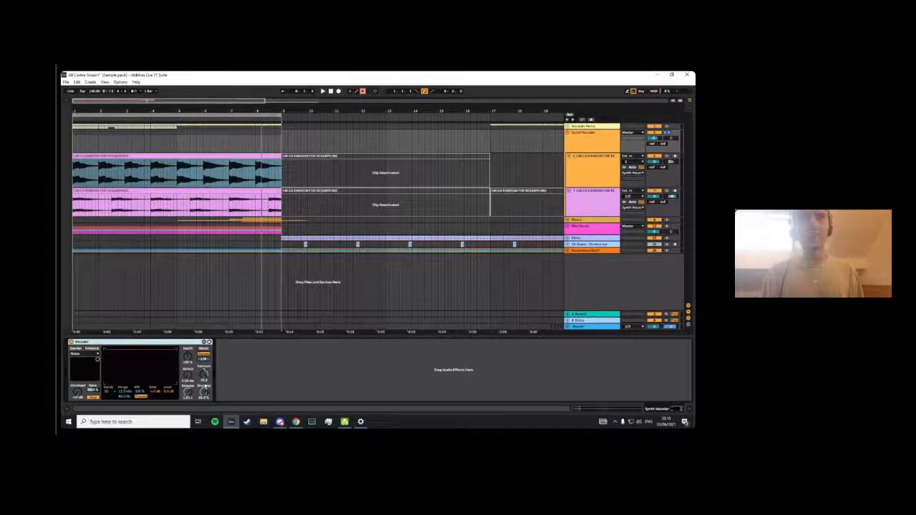
pyautogui.press('space')
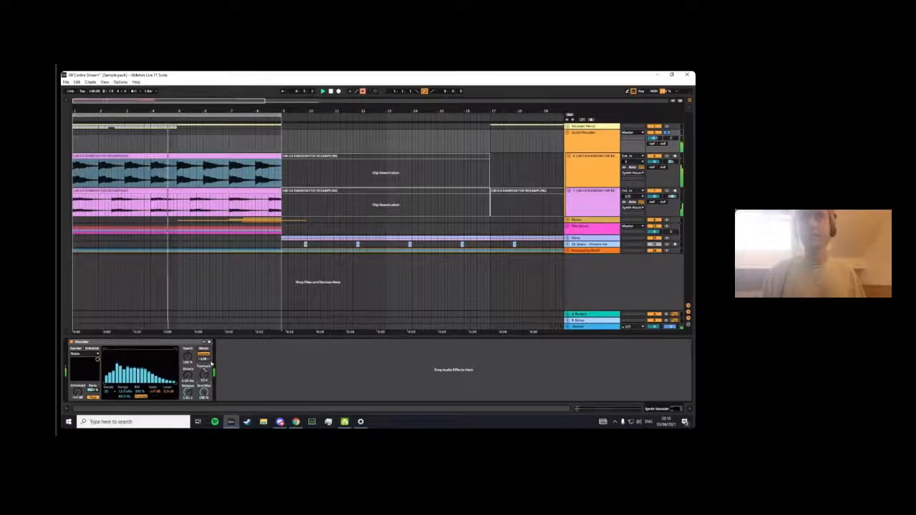
pyautogui.press('space')
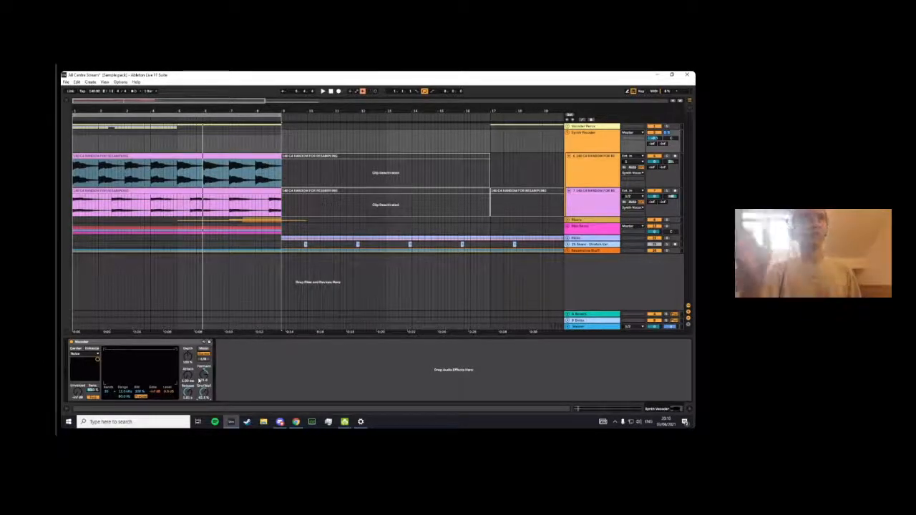
# - Highlight a stretch of the second resampling clip between bars 5 and 7 and reselect the Synth Vocoder group
pyautogui.click(199, 198)
pyautogui.moveTo(191, 205); pyautogui.dragTo(245, 204)
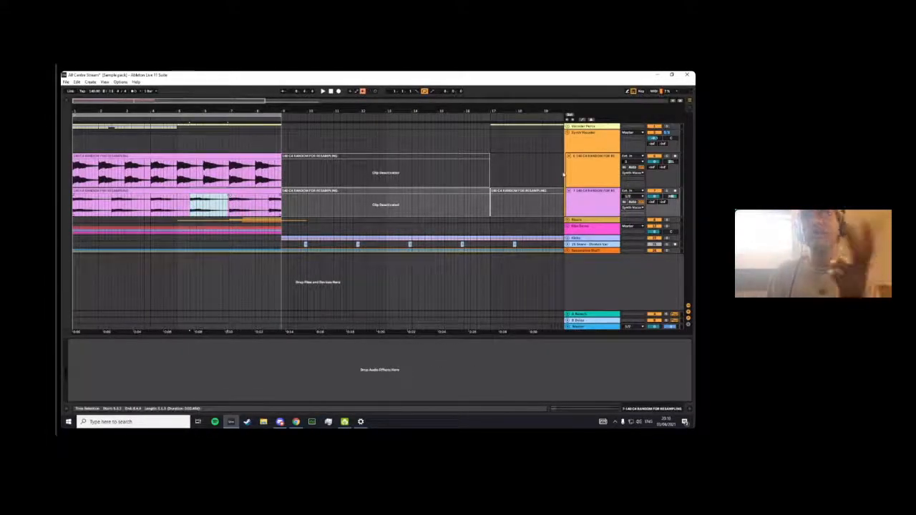
pyautogui.click(587, 146)
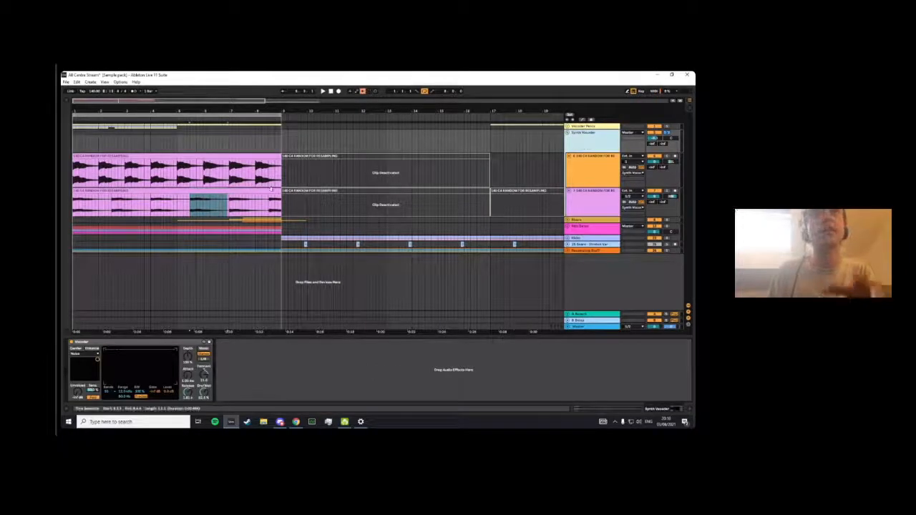
# - Play the Synth Vocoder group and compare different band counts on its Vocoder, up to 40 bands
pyautogui.moveTo(227, 207); pyautogui.dragTo(189, 205)
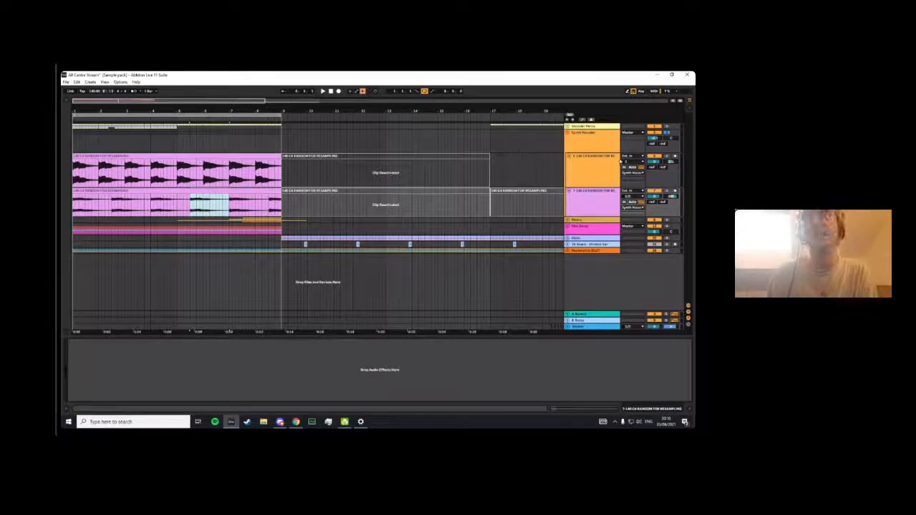
pyautogui.click(596, 145)
pyautogui.press('space')
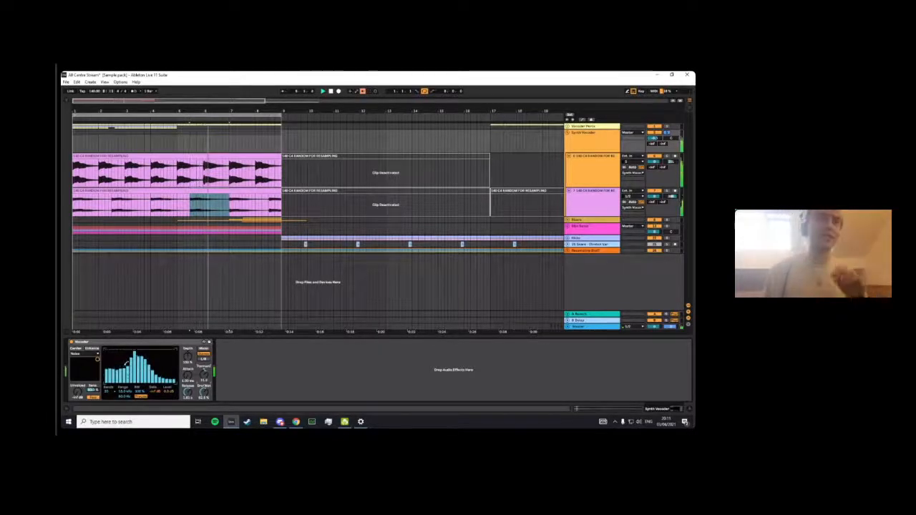
pyautogui.click(111, 393)
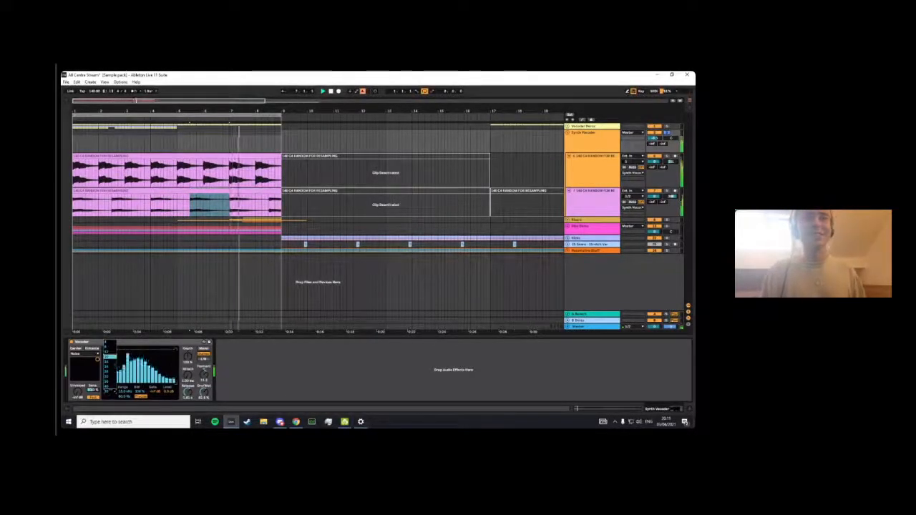
pyautogui.click(112, 356)
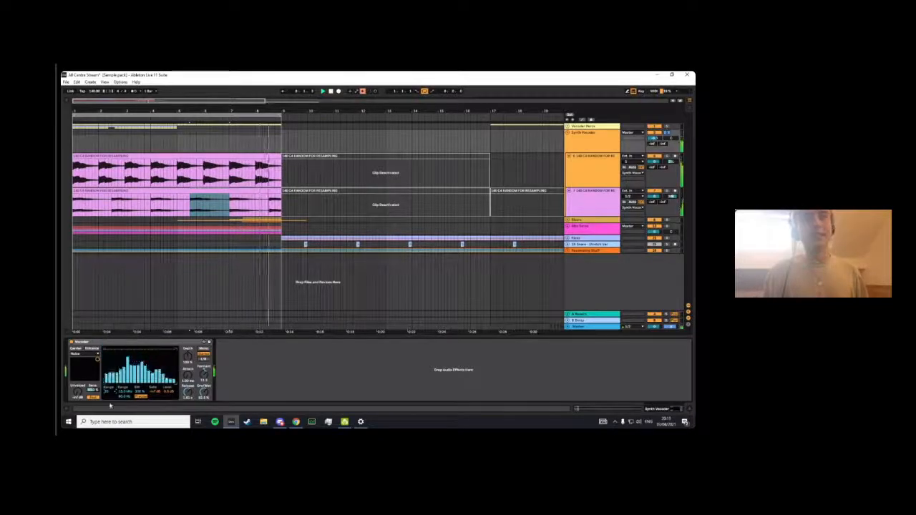
pyautogui.click(109, 391)
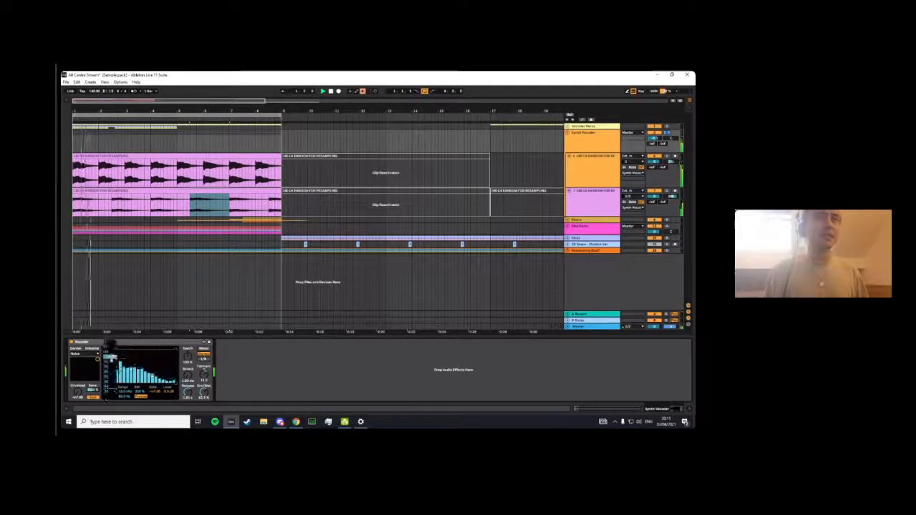
pyautogui.click(111, 381)
pyautogui.click(109, 393)
pyautogui.click(110, 394)
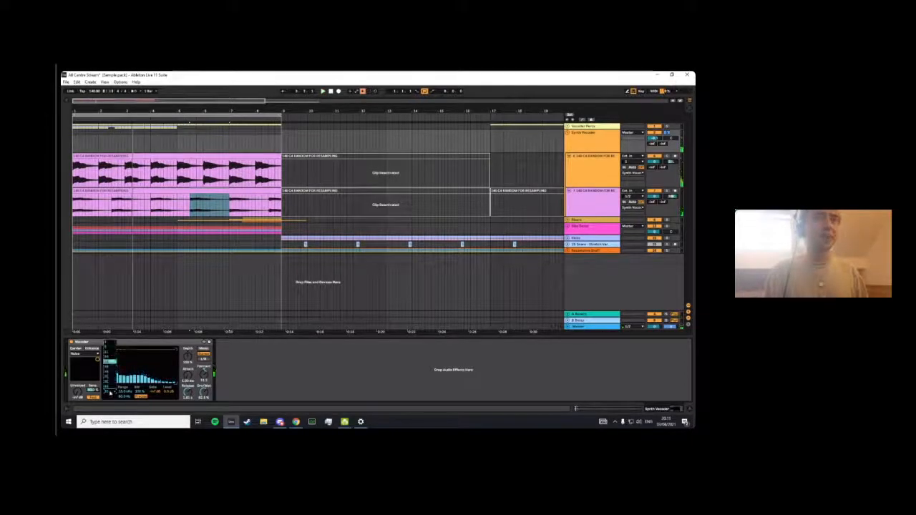
pyautogui.click(108, 387)
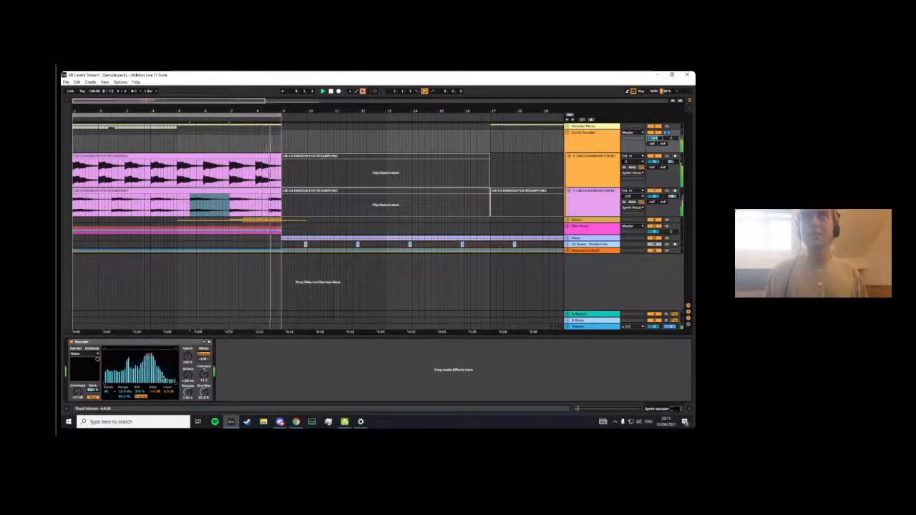
# - Lower the Synth Vocoder group's Vocoder to 4 bands, listen to it during playback, and stop playback
pyautogui.click(189, 310)
pyautogui.click(110, 391)
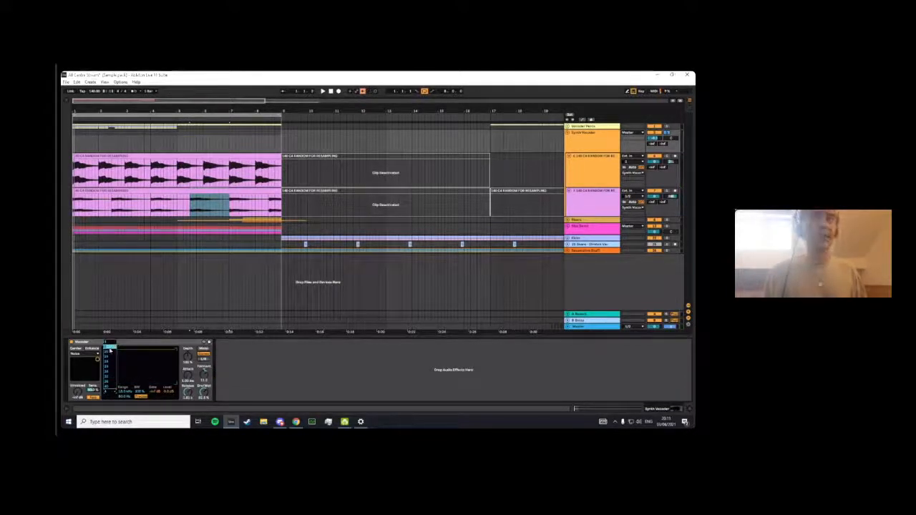
pyautogui.click(110, 350)
pyautogui.press('space')
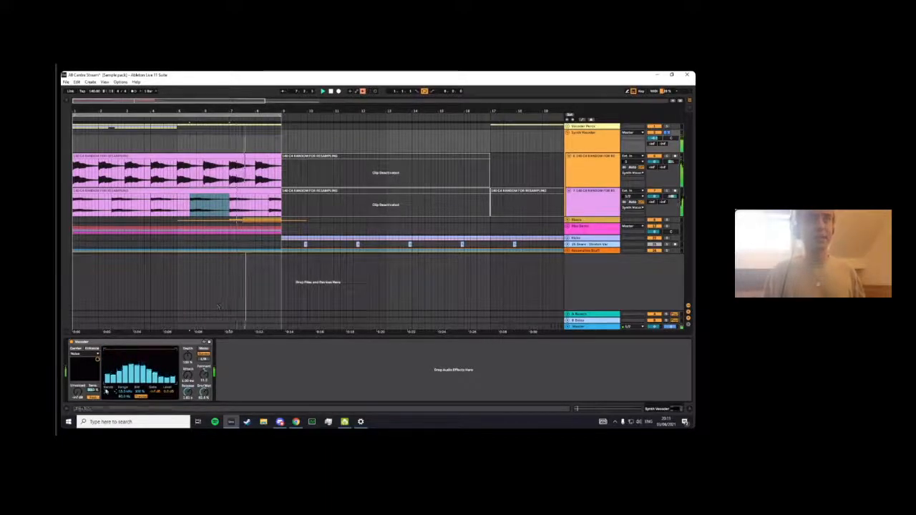
pyautogui.click(106, 391)
pyautogui.click(105, 391)
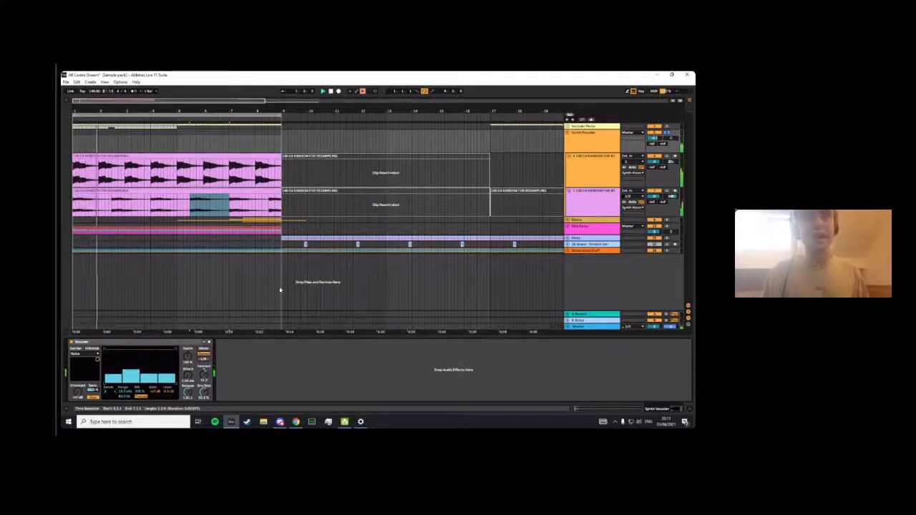
pyautogui.press('space')
# - Review the first resampling track and the Synth Vocoder group, then fold that group and unfold the Vocoder Percs group
pyautogui.click(613, 176)
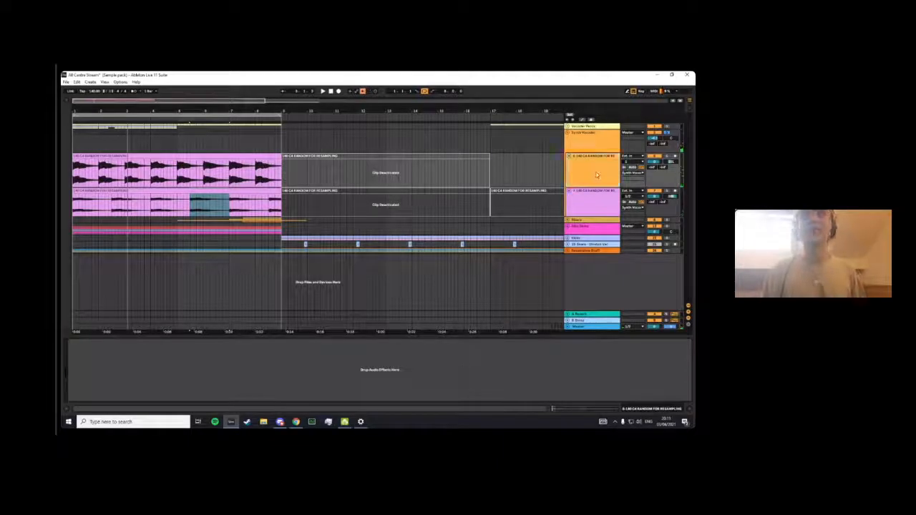
pyautogui.click(593, 150)
pyautogui.click(431, 172)
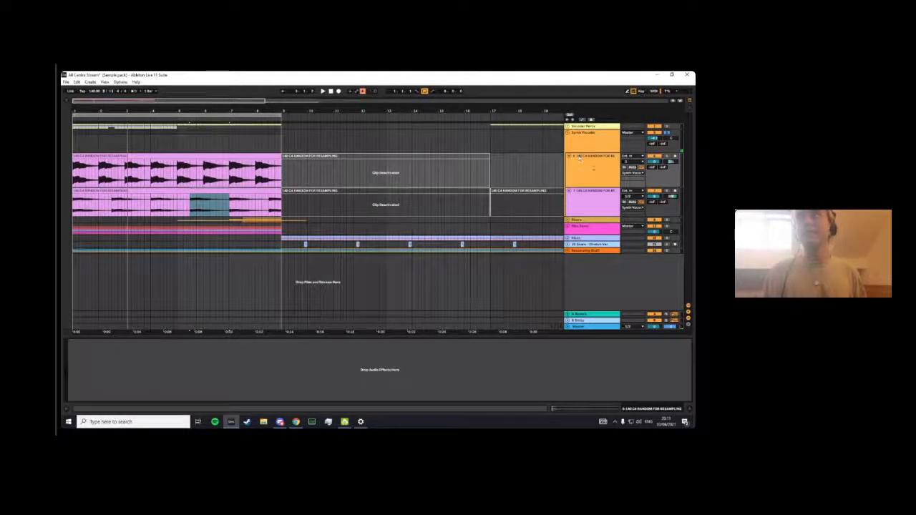
pyautogui.click(592, 146)
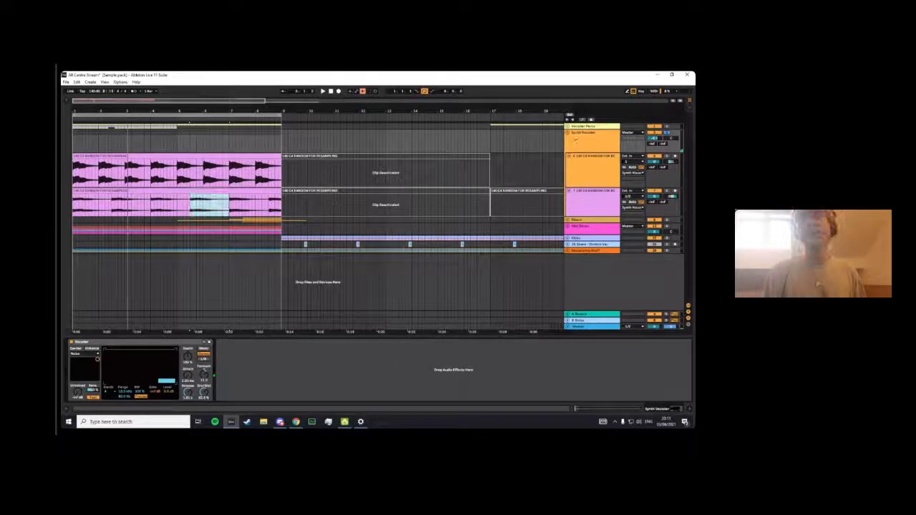
pyautogui.click(575, 128)
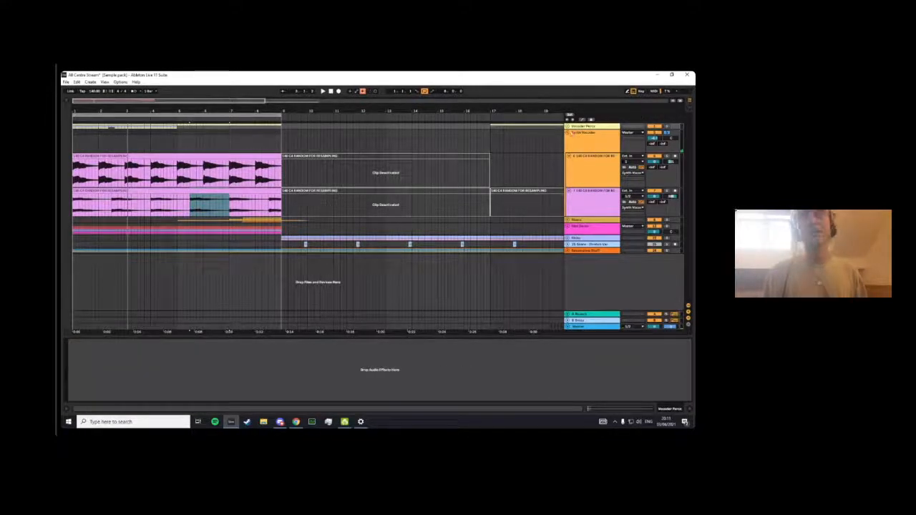
pyautogui.click(567, 133)
pyautogui.click(567, 127)
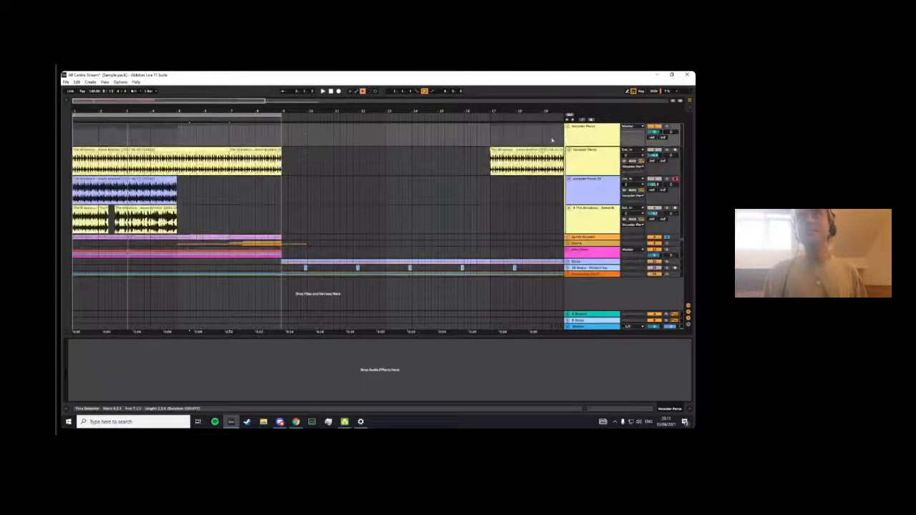
# - Show the device chain of the third Vocoder Percs track and view its Decimort 2 plugin window before closing it
pyautogui.click(556, 210)
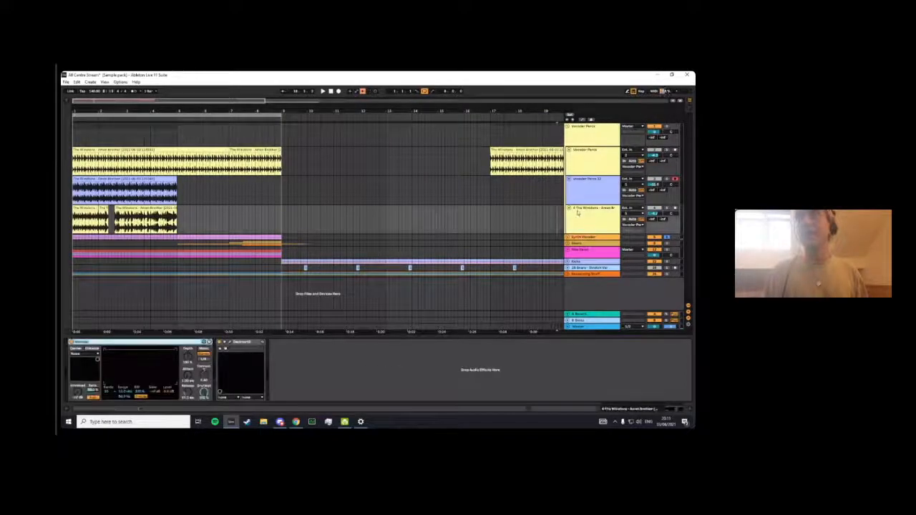
pyautogui.click(231, 342)
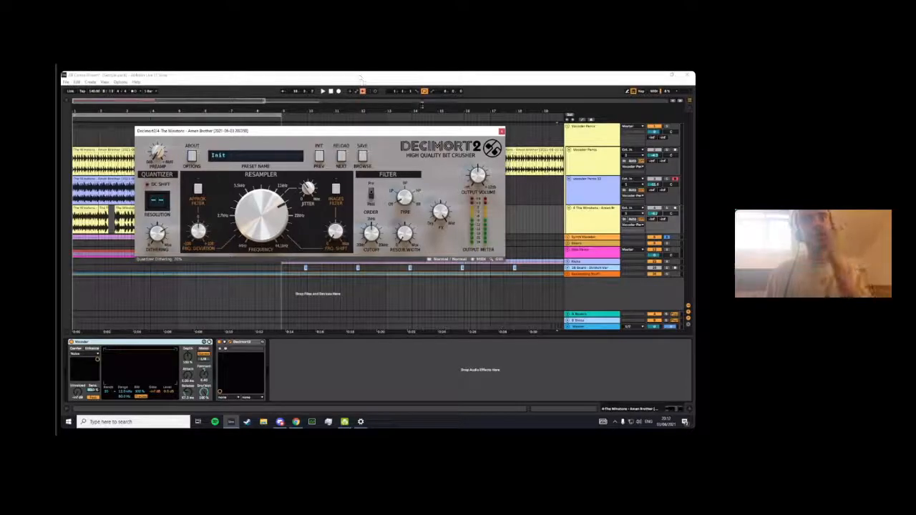
pyautogui.moveTo(356, 133); pyautogui.dragTo(338, 140)
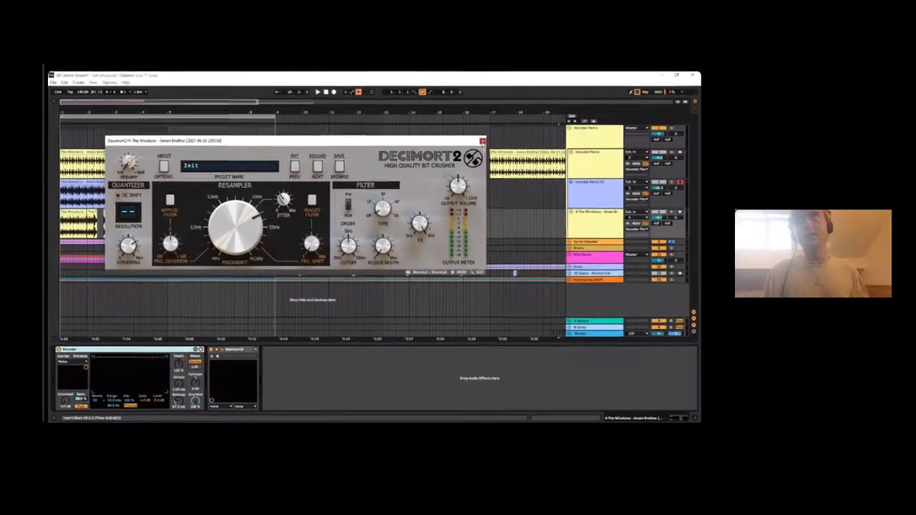
pyautogui.click(487, 139)
# - Fold the three tracks inside the Vocoder Percs group and delete the third one, The Winstons - Amen Brother
pyautogui.click(568, 155)
pyautogui.click(568, 160)
pyautogui.click(568, 166)
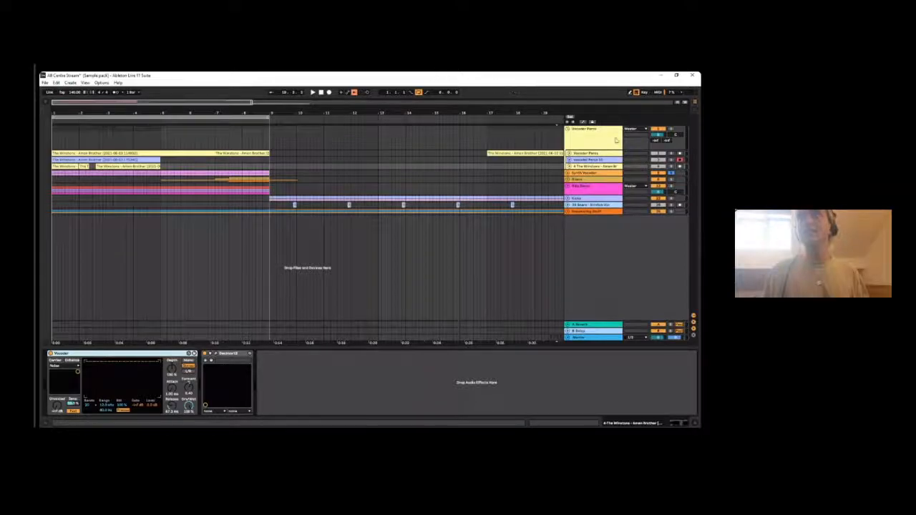
pyautogui.click(615, 140)
pyautogui.click(614, 166)
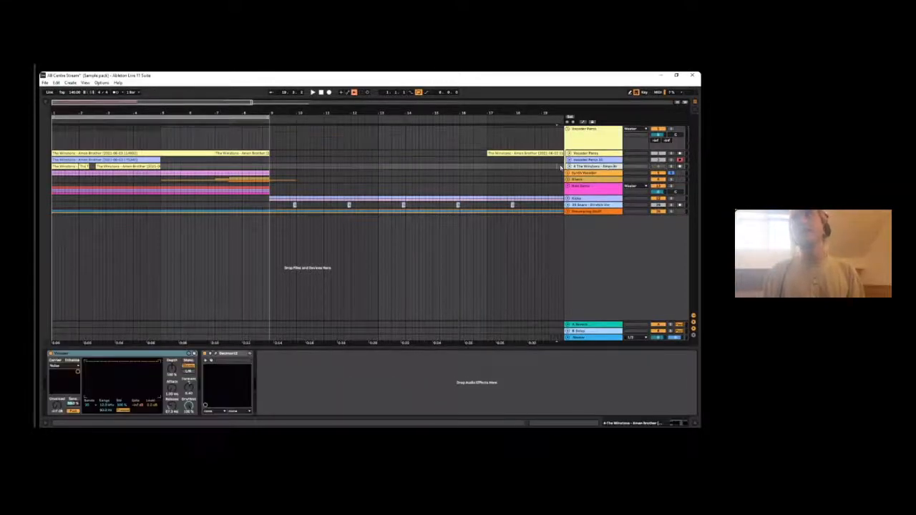
pyautogui.press('Delete')
# - Play the Vocoder Percs group on its own, then select and unfold its first track
pyautogui.press('space')
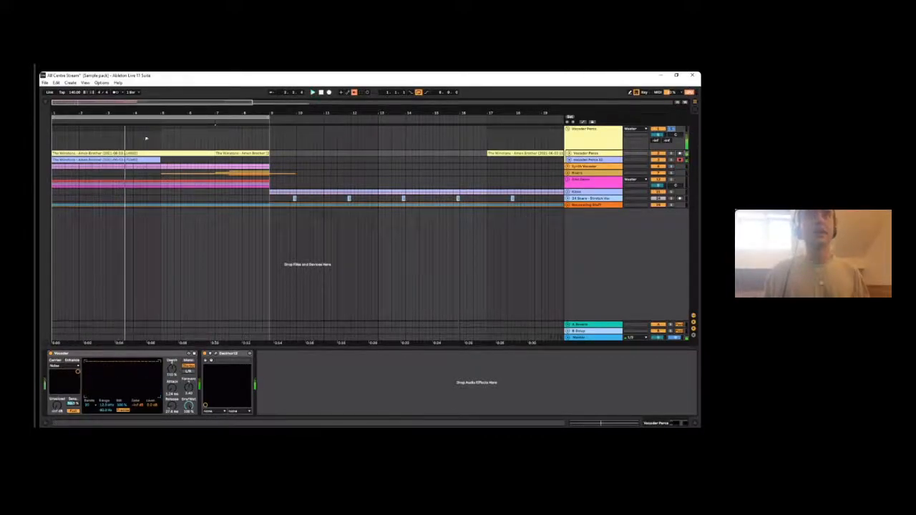
pyautogui.click(578, 154)
pyautogui.click(570, 153)
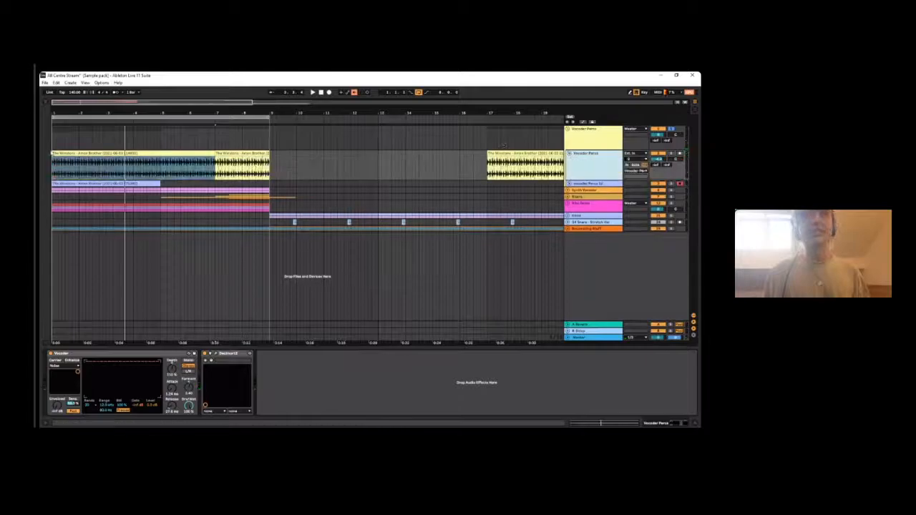
# - Examine the individual hits of the first Vocoder Percs clip up close, highlighting a short stretch between two hits
pyautogui.moveTo(91, 113); pyautogui.dragTo(92, 172)
pyautogui.click(187, 166)
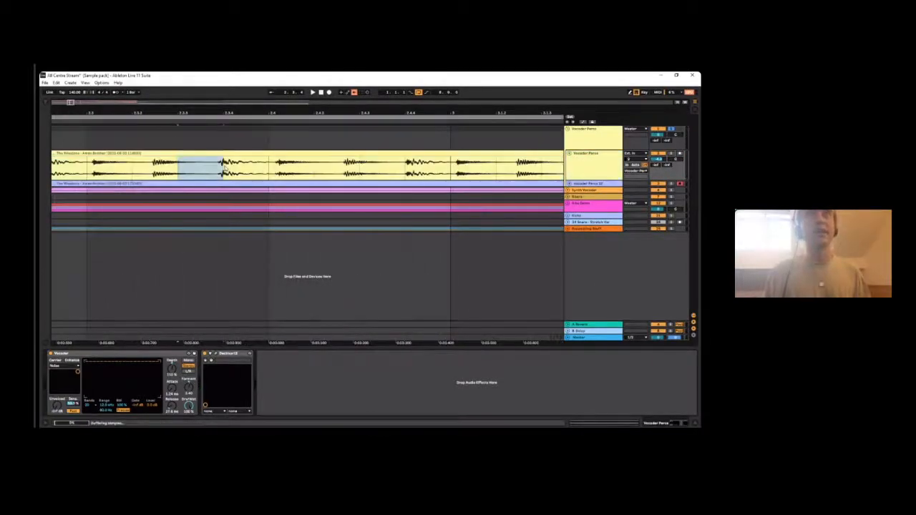
pyautogui.click(590, 170)
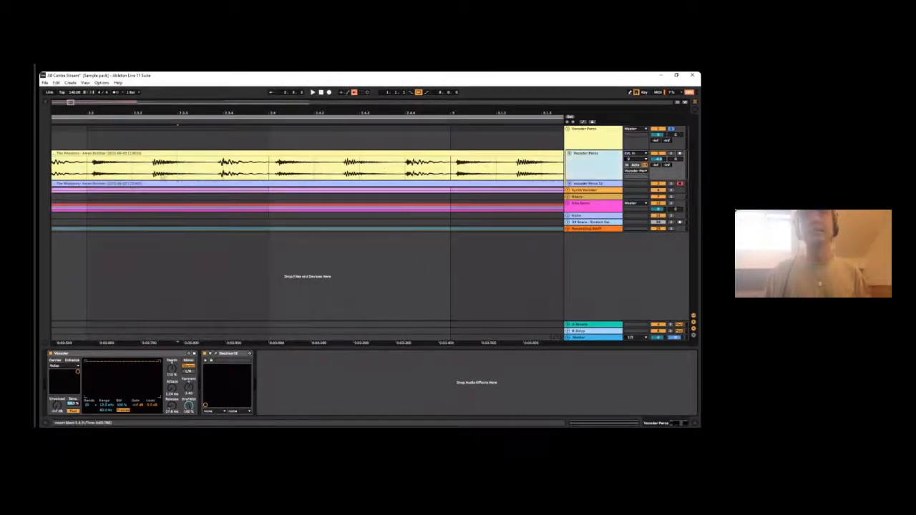
pyautogui.moveTo(229, 109); pyautogui.dragTo(222, 74)
pyautogui.press('space')
# - Highlight the first Vocoder Percs clip from bar 1 to 7, extend the highlight just past bar 9, and clear it
pyautogui.moveTo(239, 109); pyautogui.dragTo(421, 37)
pyautogui.moveTo(96, 109); pyautogui.dragTo(96, 115)
pyautogui.click(91, 153)
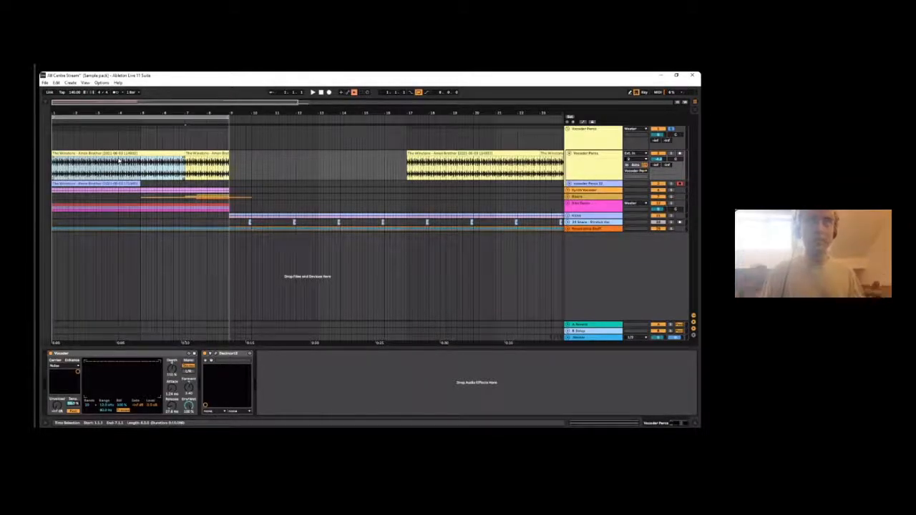
pyautogui.moveTo(138, 108); pyautogui.dragTo(224, 159)
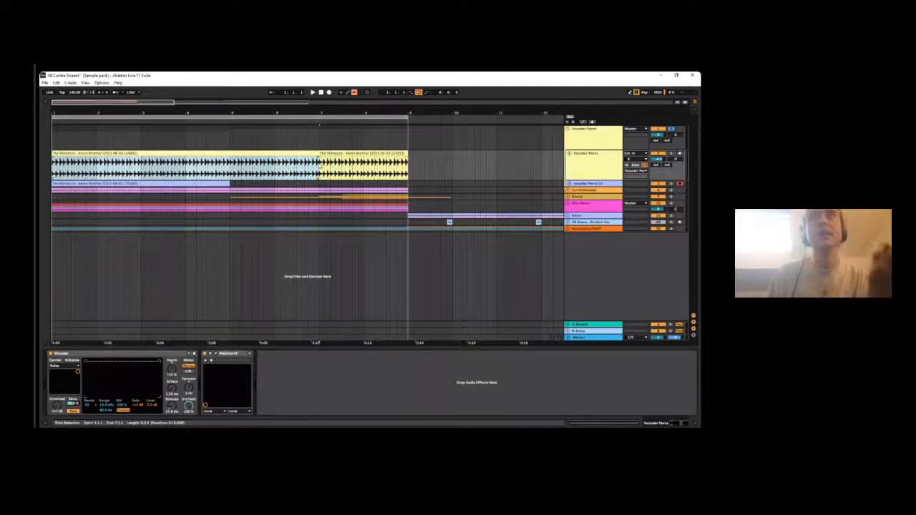
pyautogui.click(319, 163)
pyautogui.moveTo(324, 114); pyautogui.dragTo(253, 101)
pyautogui.moveTo(326, 166); pyautogui.dragTo(52, 165)
pyautogui.hotkey('ctrl', 'j')
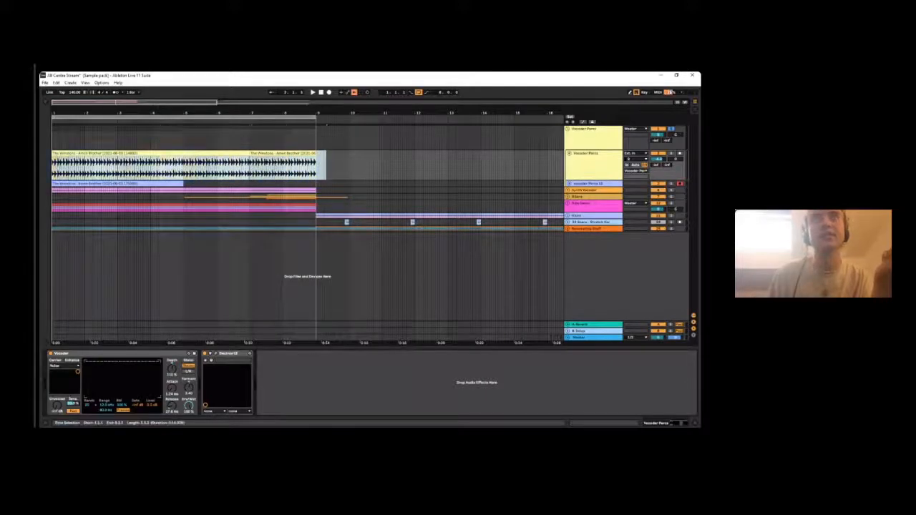
pyautogui.moveTo(97, 113); pyautogui.dragTo(94, 112)
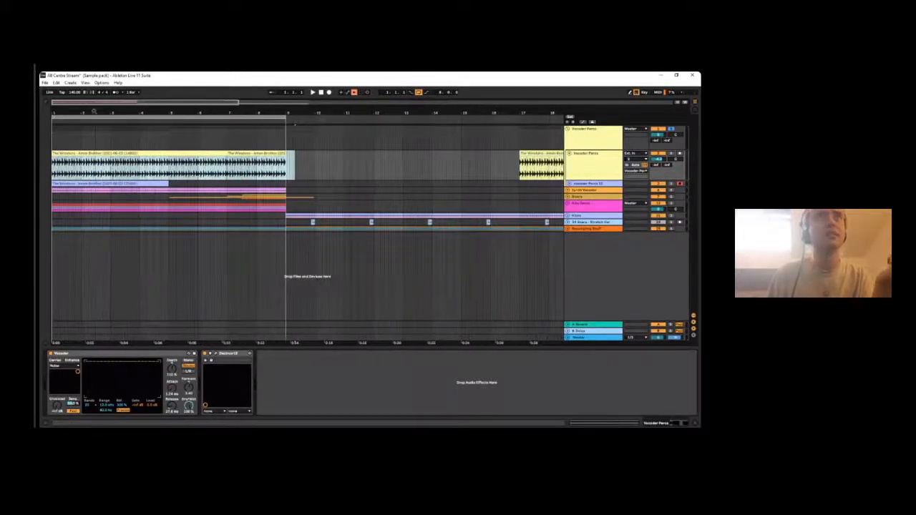
pyautogui.click(432, 154)
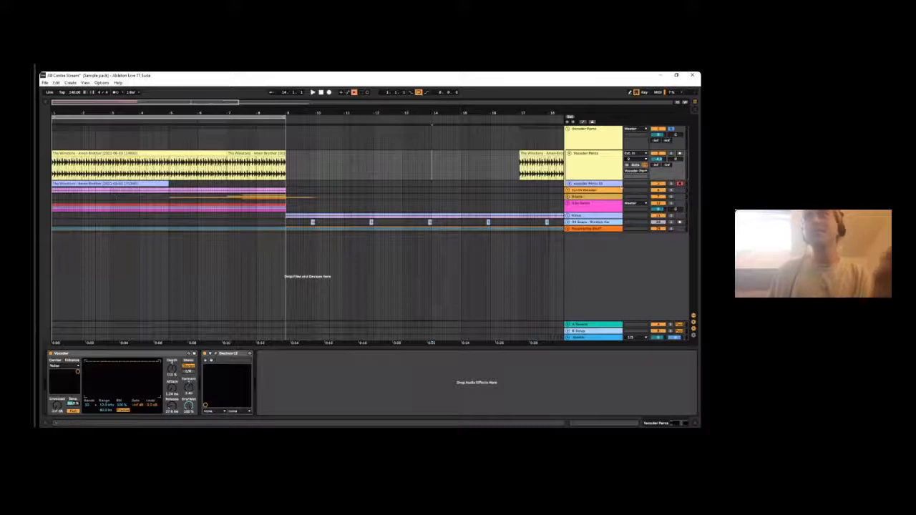
# - Fold the Vocoder Percs group and turn off its solo
pyautogui.click(576, 128)
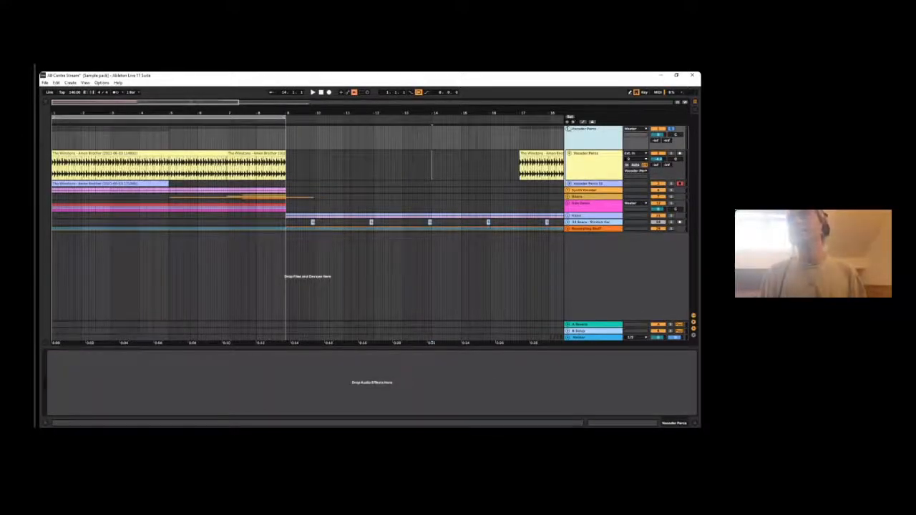
pyautogui.click(569, 130)
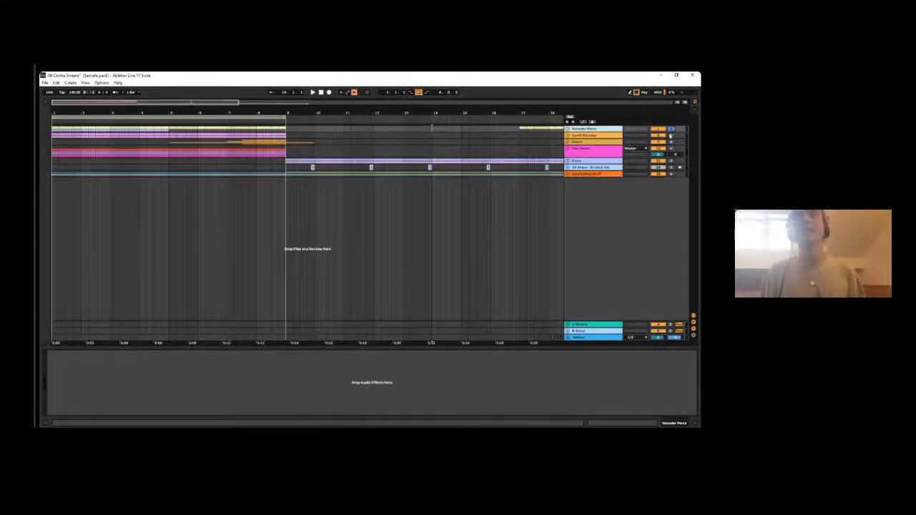
pyautogui.click(671, 129)
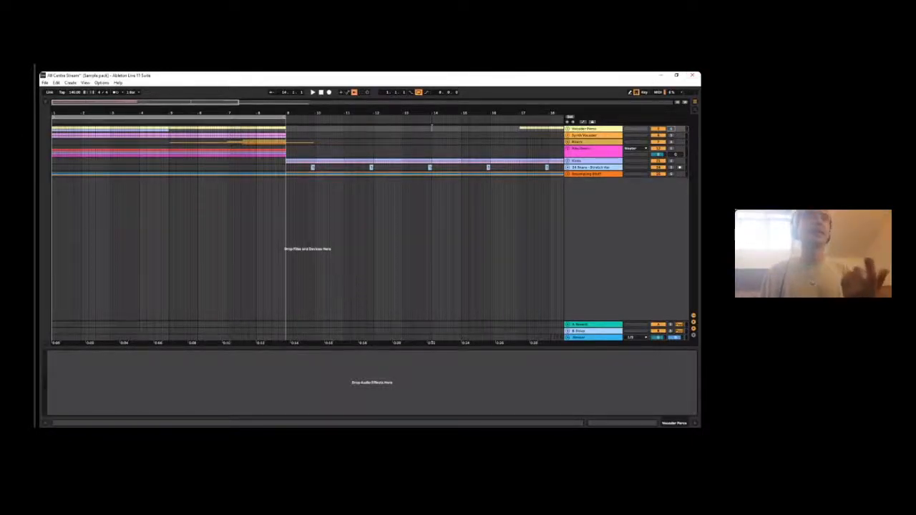
# - Show the browser and look through the sample list of the samples/song starters folder
pyautogui.click(46, 102)
pyautogui.scroll(-3, 117, 177)
pyautogui.scroll(-4, 90, 179)
pyautogui.scroll(-2, 139, 152)
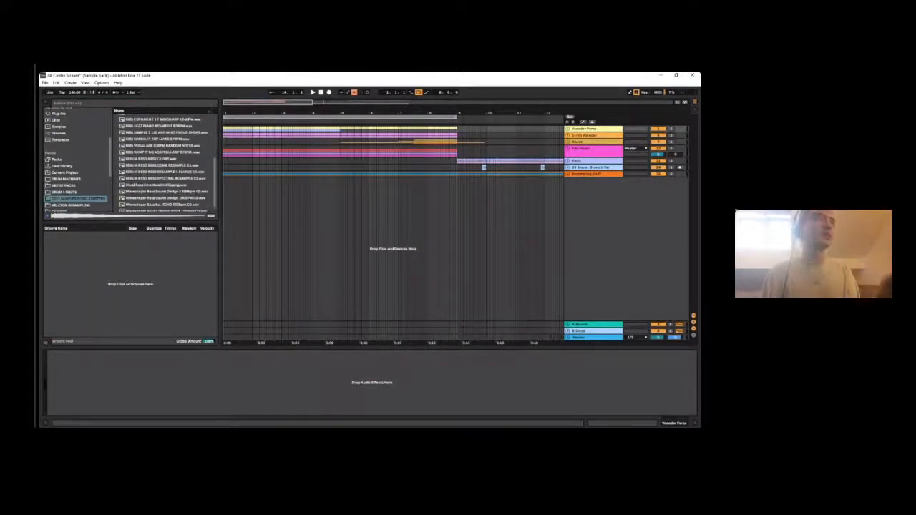
pyautogui.scroll(5, 154, 166)
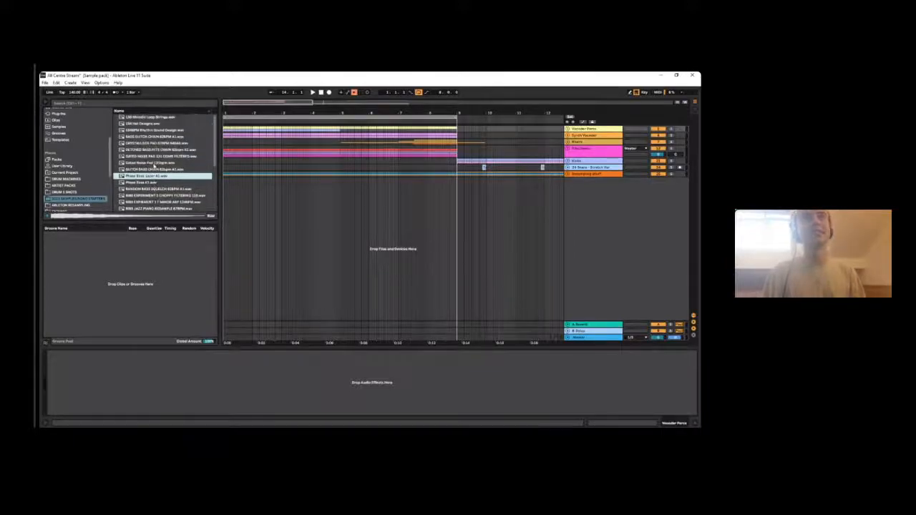
pyautogui.scroll(-5, 193, 143)
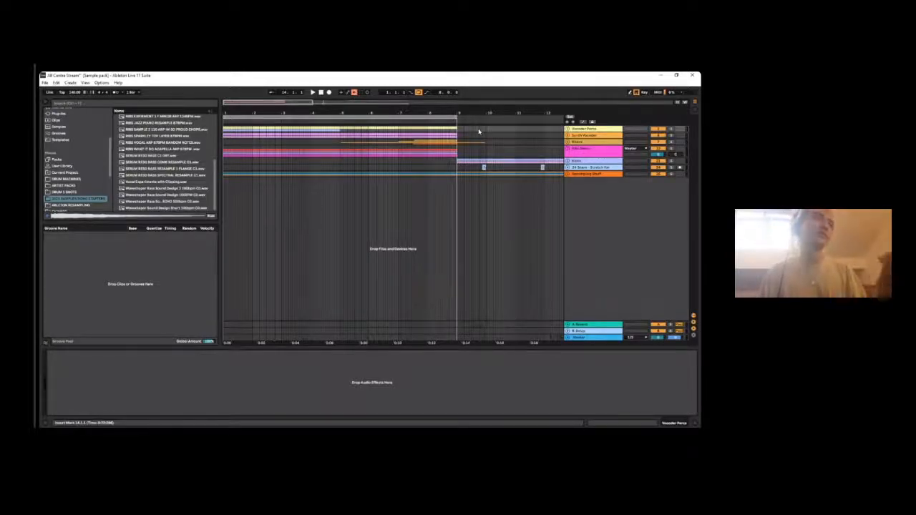
# - Unfold the Risers group, solo it, and select the Riser FX clip leading up to bar 9
pyautogui.click(573, 136)
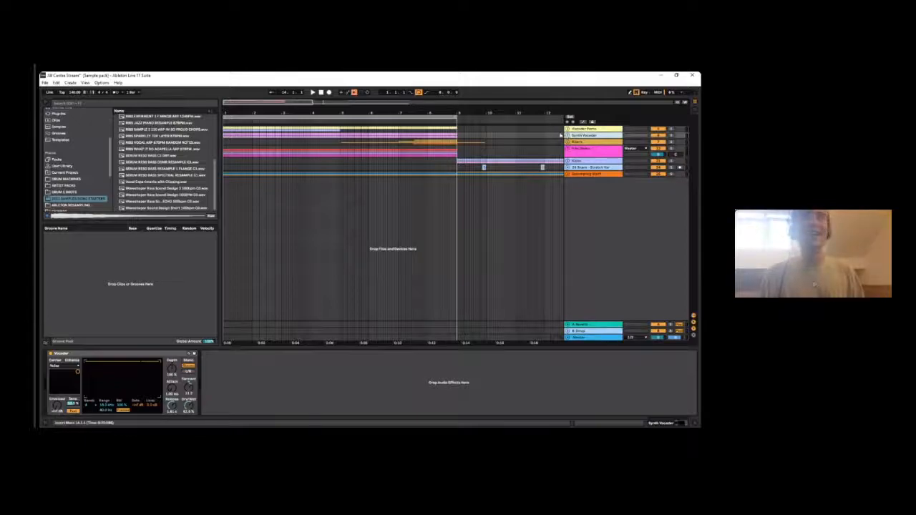
pyautogui.click(568, 142)
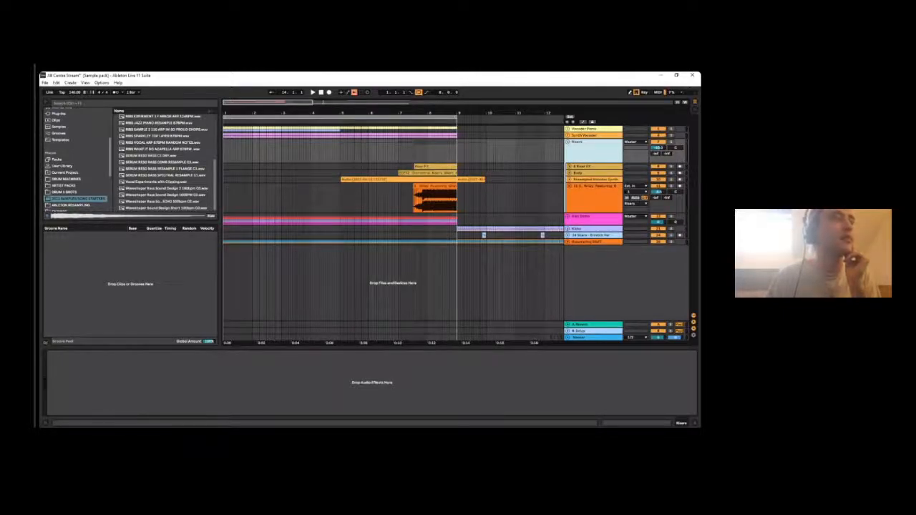
pyautogui.moveTo(455, 113); pyautogui.dragTo(356, 157)
pyautogui.click(357, 166)
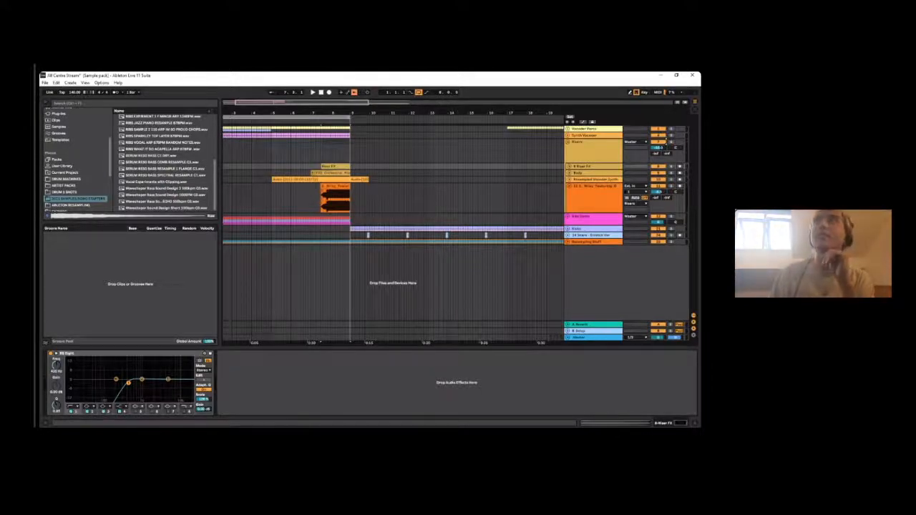
pyautogui.moveTo(339, 110); pyautogui.dragTo(339, 125)
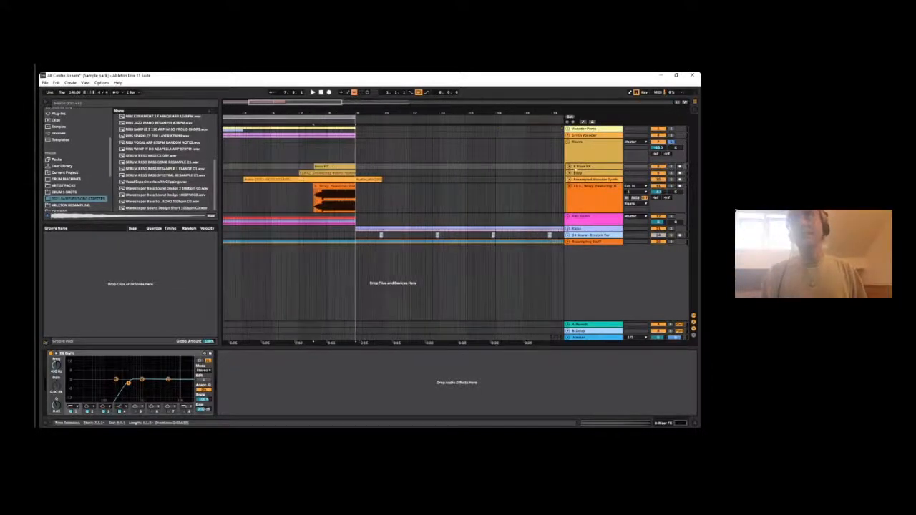
# - Solo the Riser FX track and play its clip twice up to bar 9
pyautogui.click(672, 166)
pyautogui.click(322, 173)
pyautogui.click(322, 166)
pyautogui.press('space')
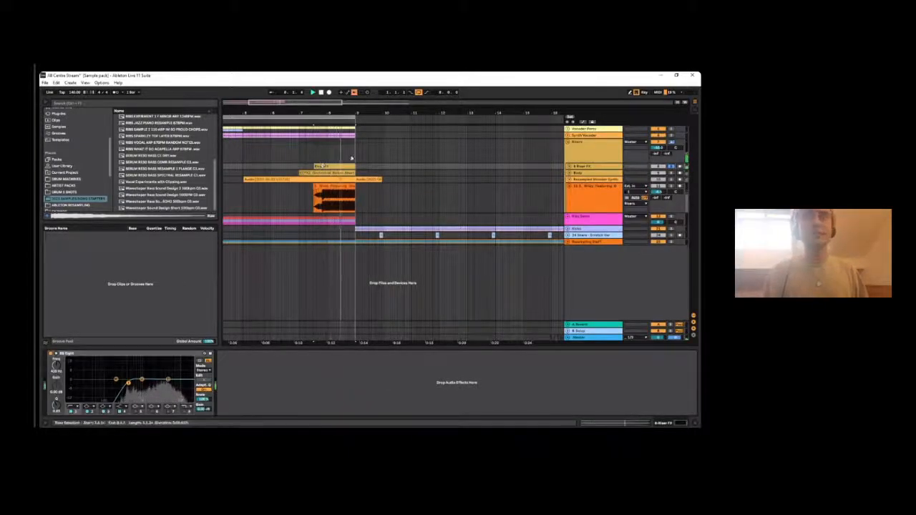
pyautogui.press('space')
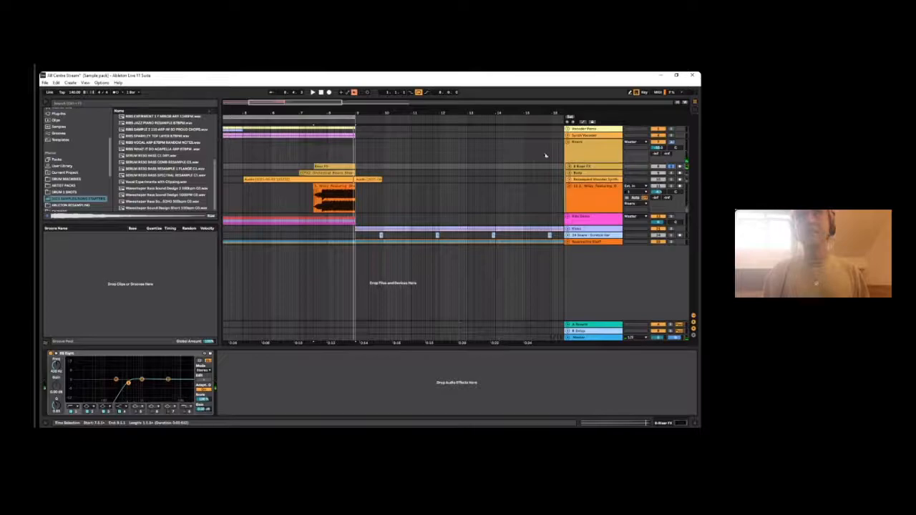
pyautogui.press('space')
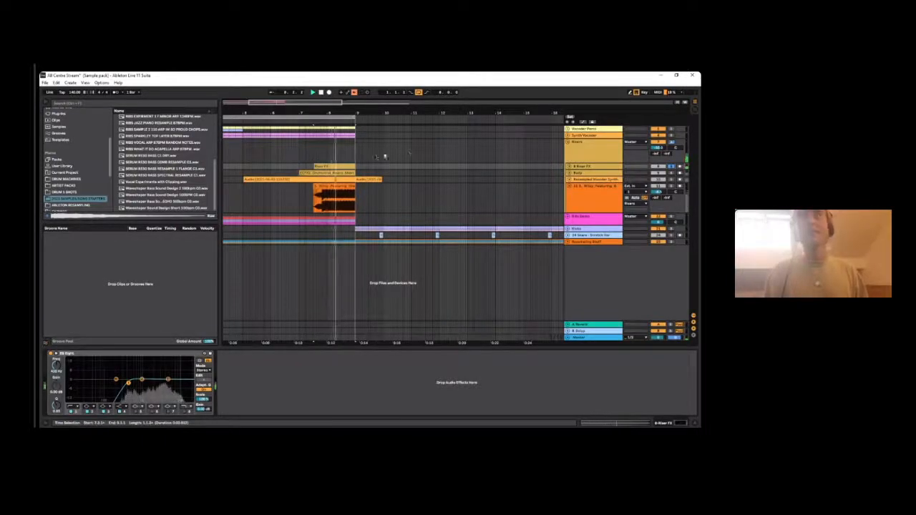
pyautogui.press('space')
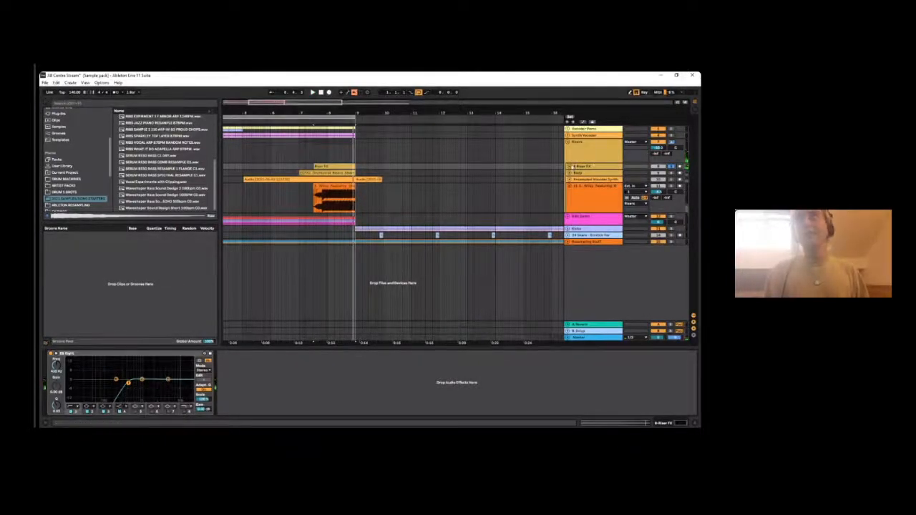
# - Unfold the Riser FX track and select its clip to examine the waveform up close
pyautogui.click(570, 166)
pyautogui.click(342, 174)
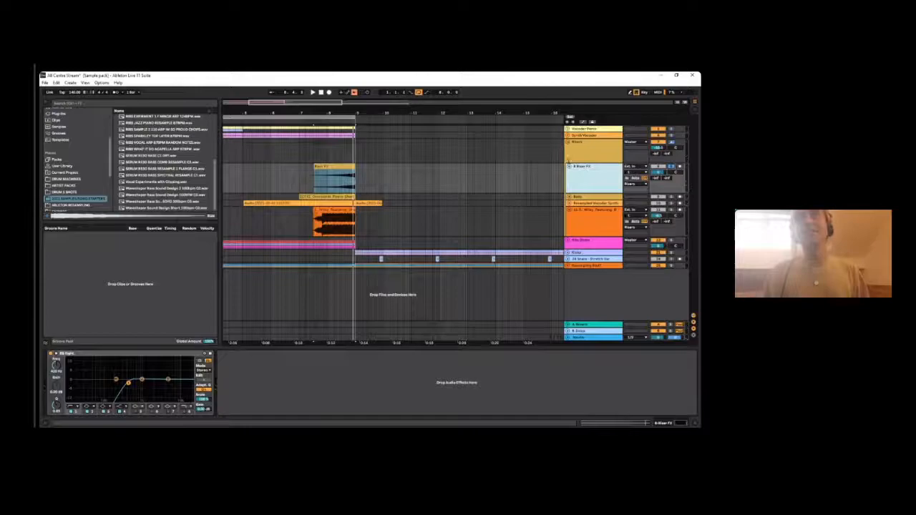
pyautogui.click(338, 165)
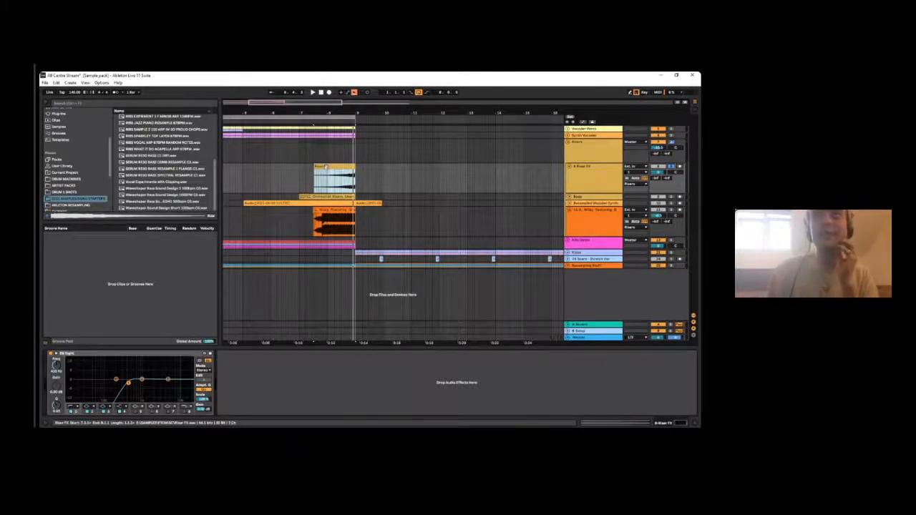
pyautogui.click(575, 172)
pyautogui.click(337, 168)
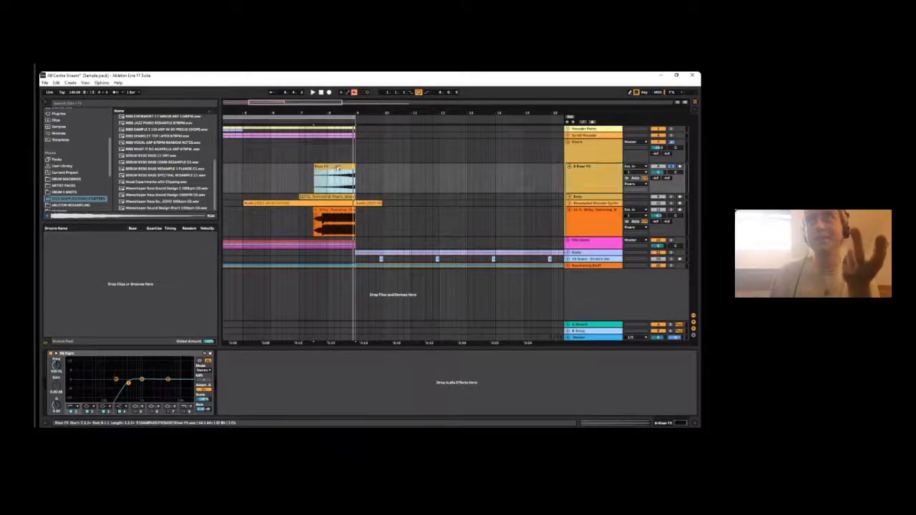
pyautogui.moveTo(352, 113); pyautogui.dragTo(401, 112)
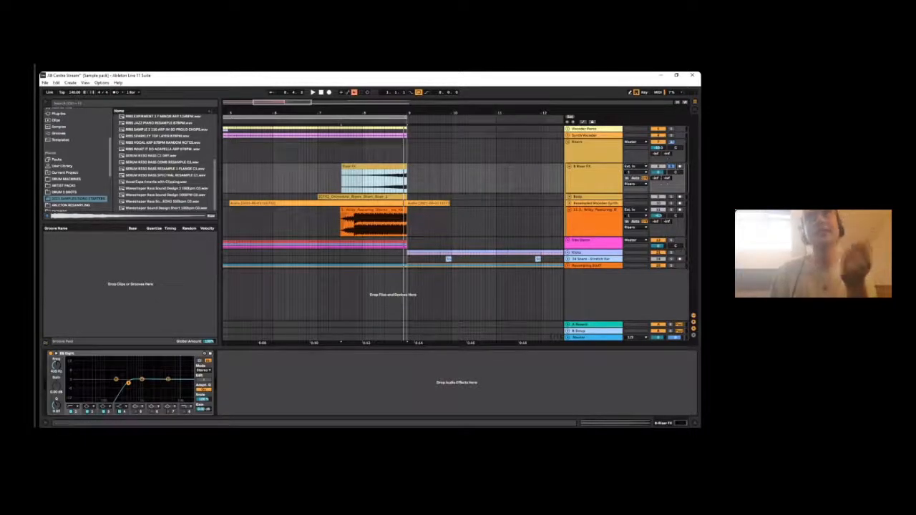
pyautogui.press('space')
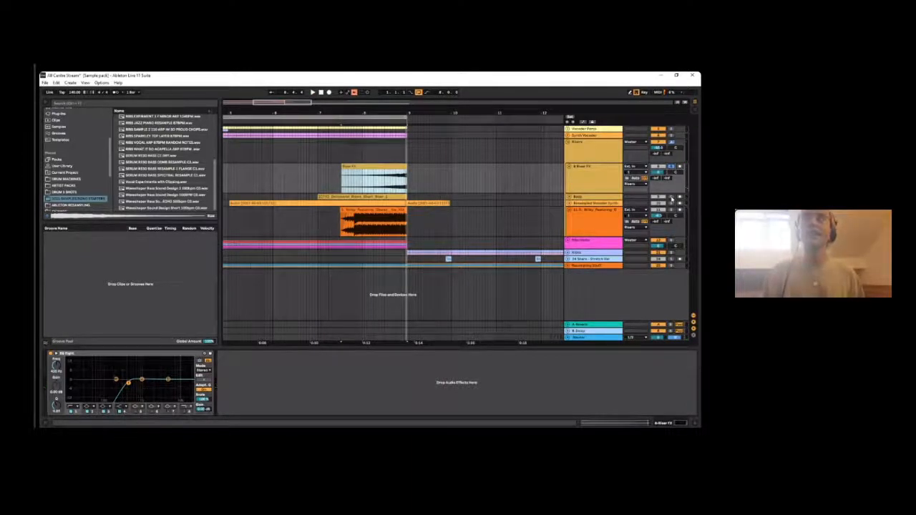
# - Switch the solo from Riser FX to the orchestral riser track below it, unfold that track and select its clip
pyautogui.keyDown('ctrl'); pyautogui.click(671, 198); pyautogui.keyUp('ctrl')
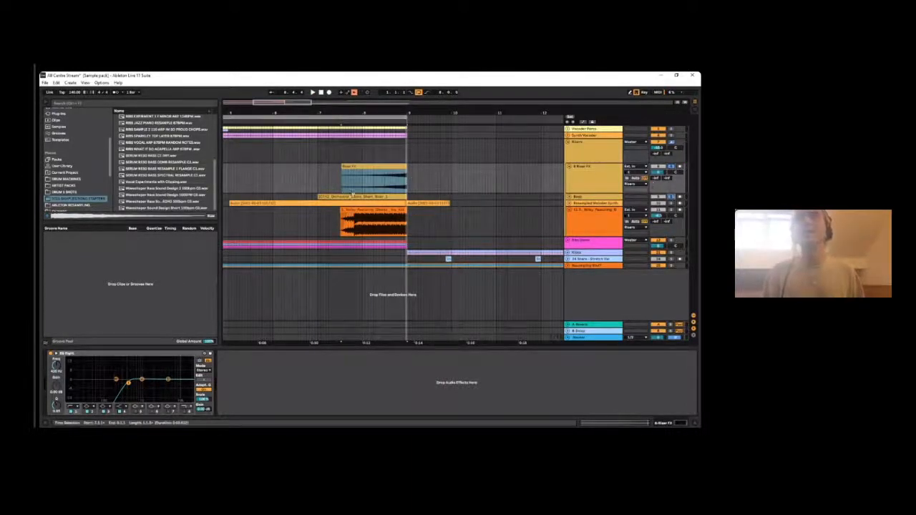
pyautogui.click(352, 197)
pyautogui.click(671, 168)
pyautogui.click(671, 197)
pyautogui.click(569, 196)
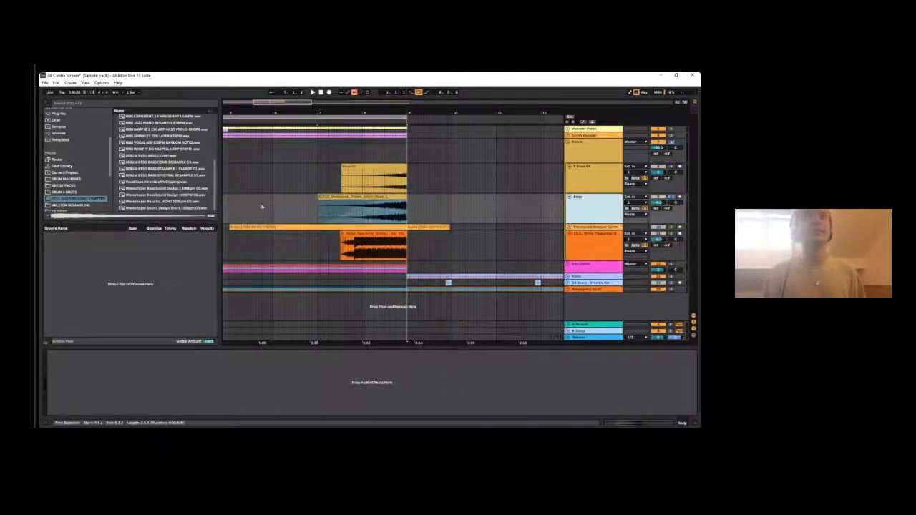
pyautogui.click(363, 197)
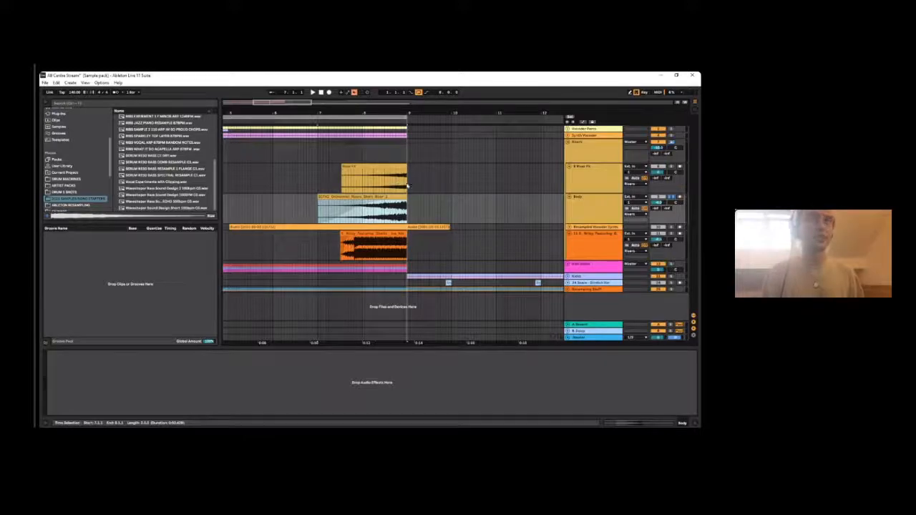
# - Play the soloed orchestral riser clip from bar 7 several times, stopping before bar 9
pyautogui.press('space')
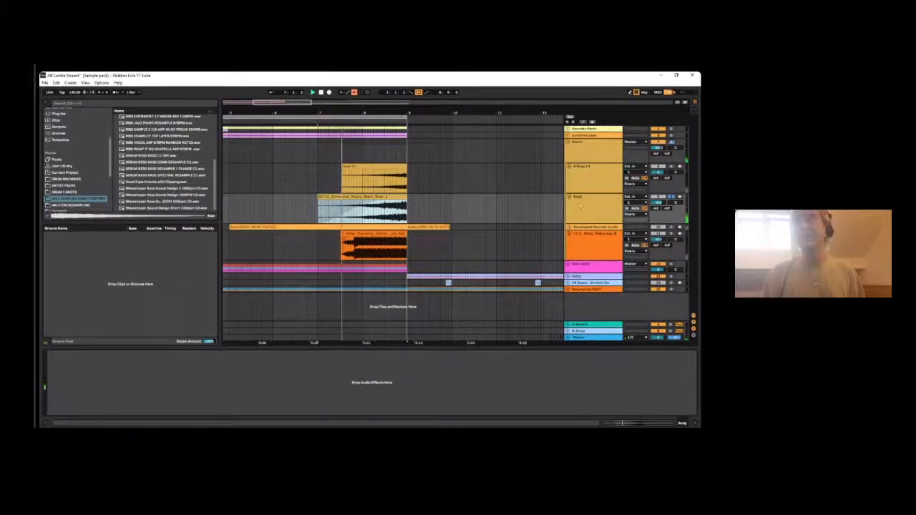
pyautogui.click(381, 193)
pyautogui.click(382, 197)
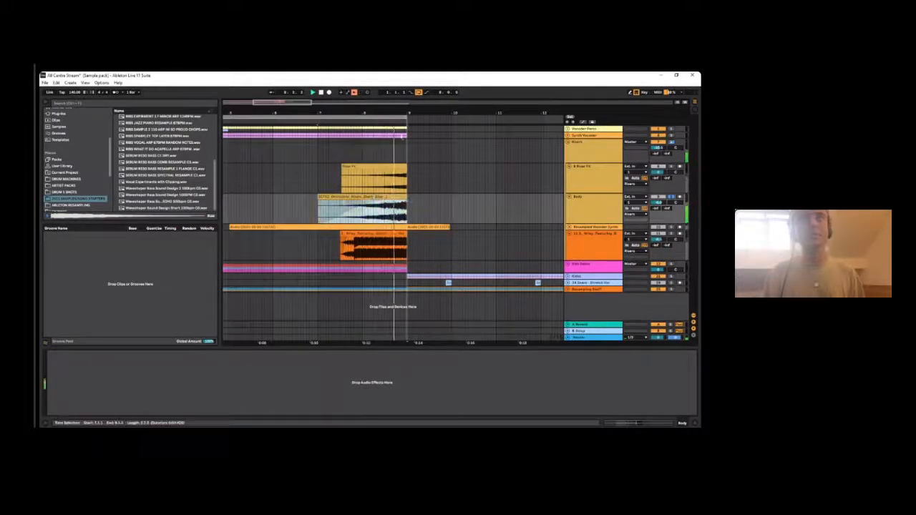
pyautogui.press('space')
pyautogui.press('space')
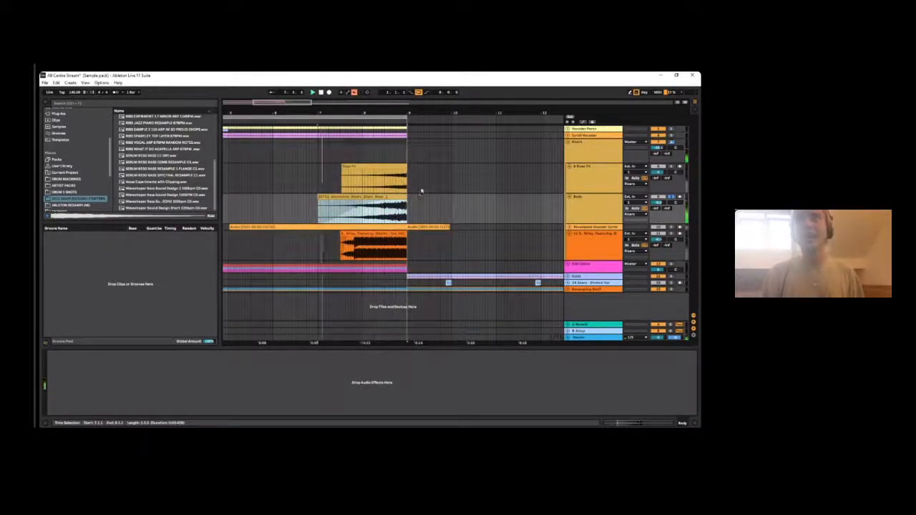
pyautogui.click(593, 198)
pyautogui.press('space')
pyautogui.moveTo(323, 198); pyautogui.dragTo(353, 198)
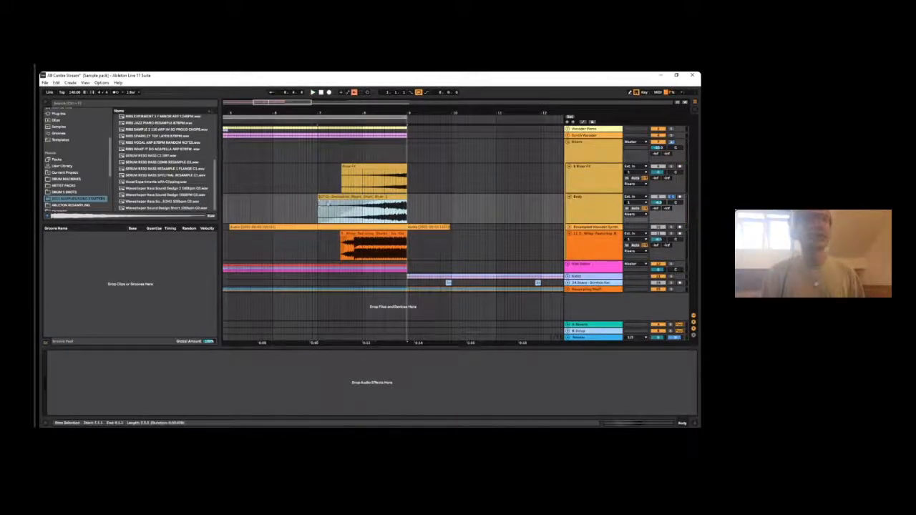
pyautogui.press('space')
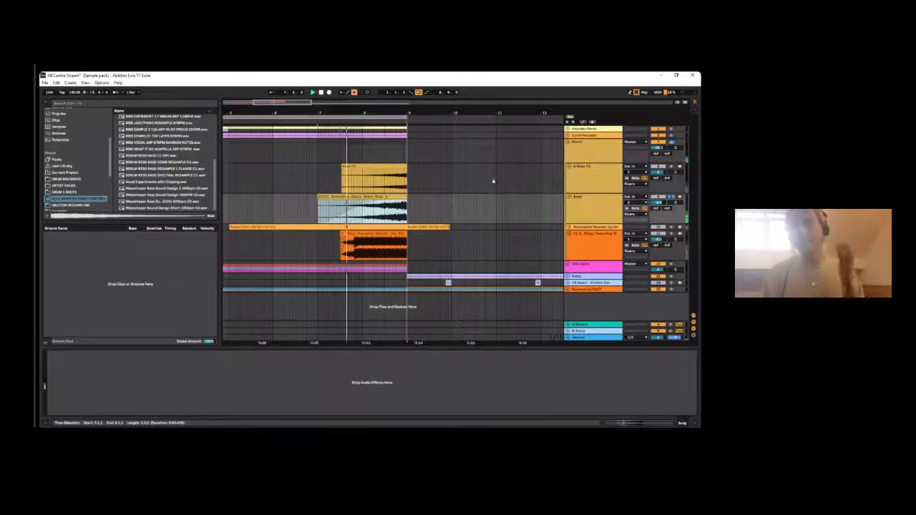
pyautogui.press('space')
pyautogui.press('v')
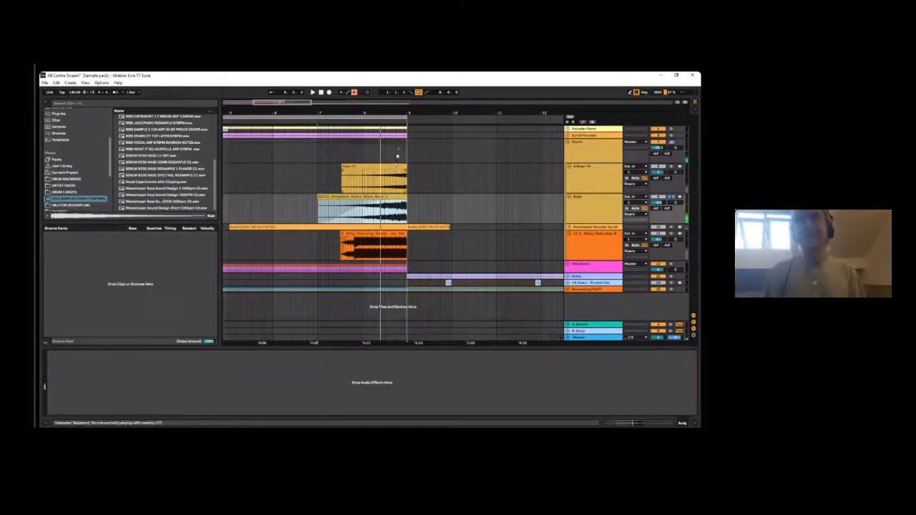
# - Compare the Riser FX and orchestral riser layers by selecting their tracks, the orchestral riser clip and the Risers group in turn
pyautogui.moveTo(397, 113); pyautogui.dragTo(397, 104)
pyautogui.click(609, 188)
pyautogui.click(607, 201)
pyautogui.click(605, 181)
pyautogui.click(595, 200)
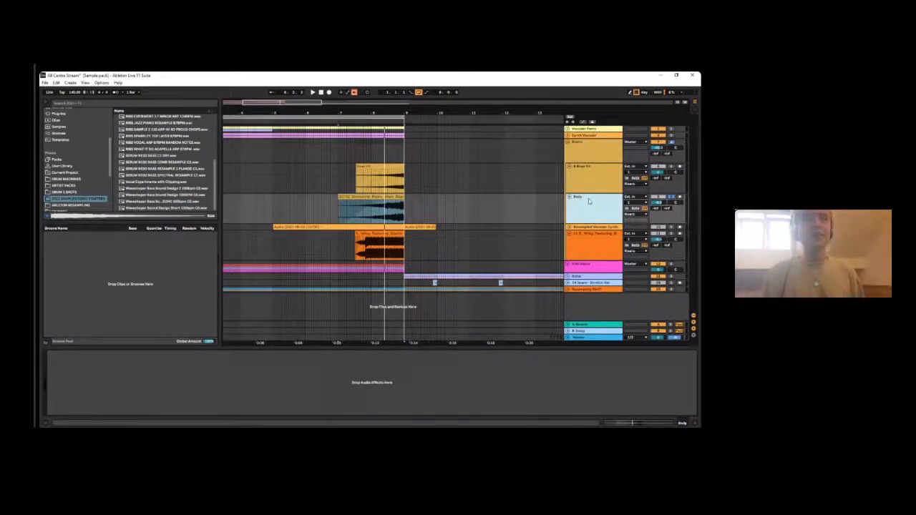
pyautogui.click(591, 184)
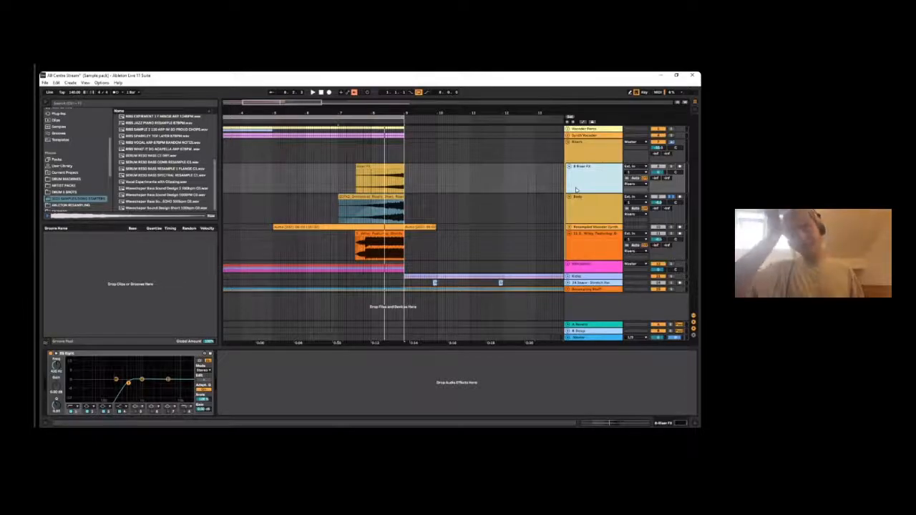
pyautogui.click(487, 130)
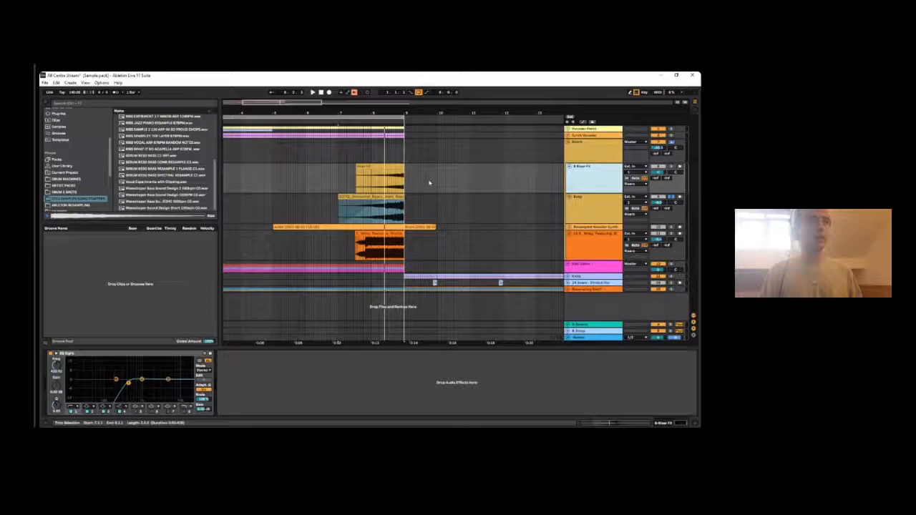
pyautogui.click(382, 195)
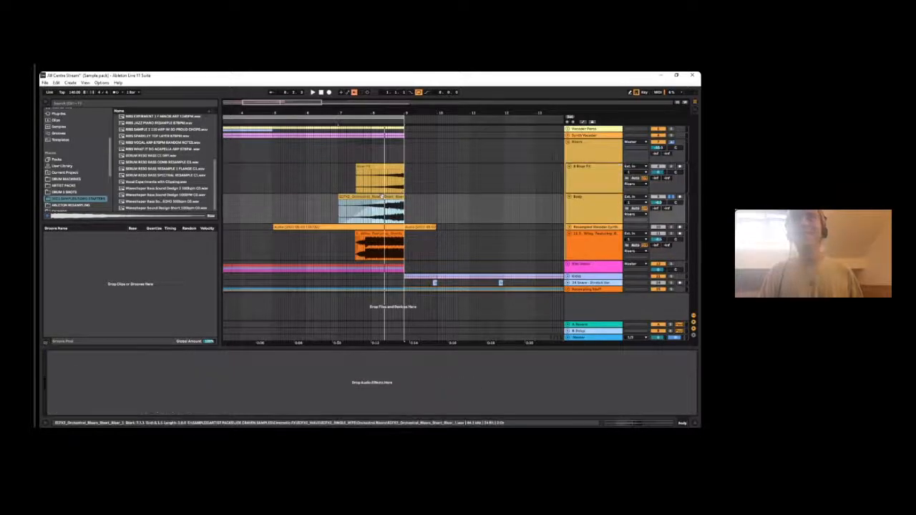
pyautogui.click(603, 158)
pyautogui.click(591, 216)
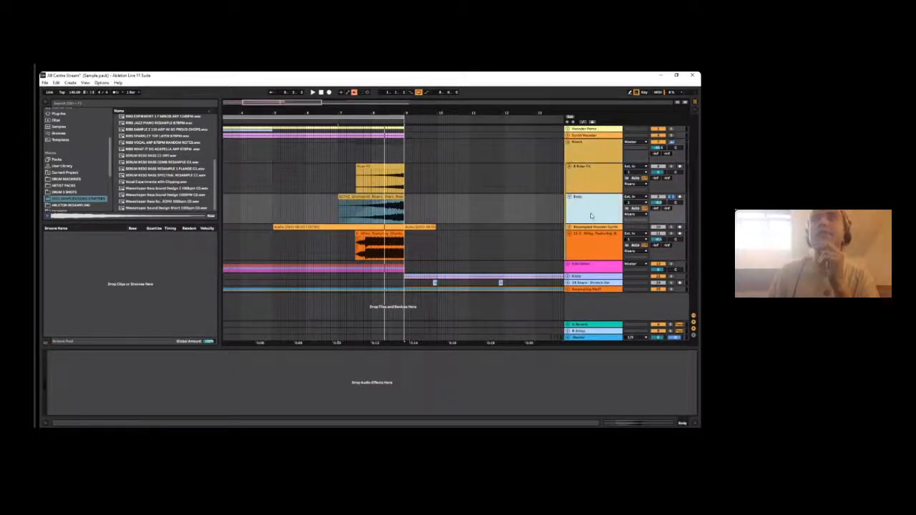
pyautogui.click(592, 156)
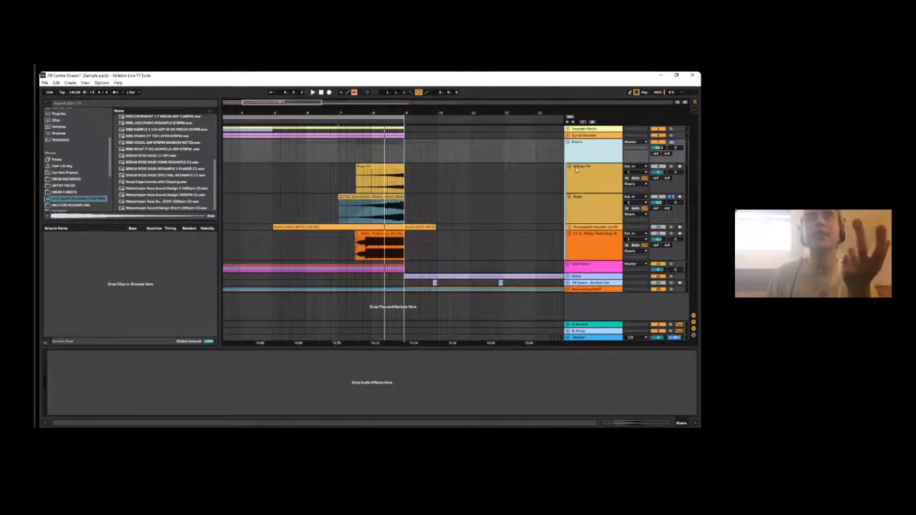
# - Highlight the half bar after bar 9 across the Risers tracks and a short stretch before bar 10 on the Riser FX track
pyautogui.moveTo(399, 162); pyautogui.dragTo(438, 171)
pyautogui.moveTo(436, 208); pyautogui.dragTo(406, 128)
pyautogui.click(422, 257)
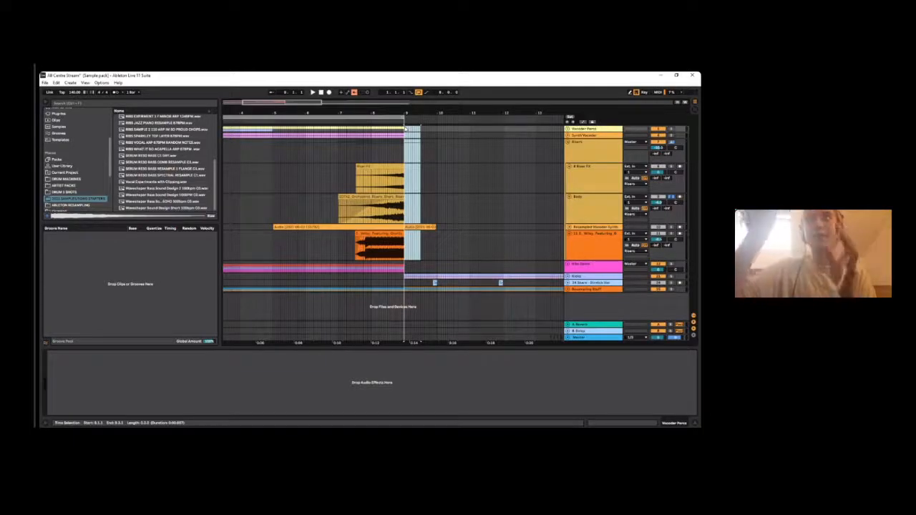
pyautogui.moveTo(421, 209); pyautogui.dragTo(406, 147)
pyautogui.moveTo(429, 176); pyautogui.dragTo(422, 181)
pyautogui.click(423, 186)
pyautogui.click(439, 182)
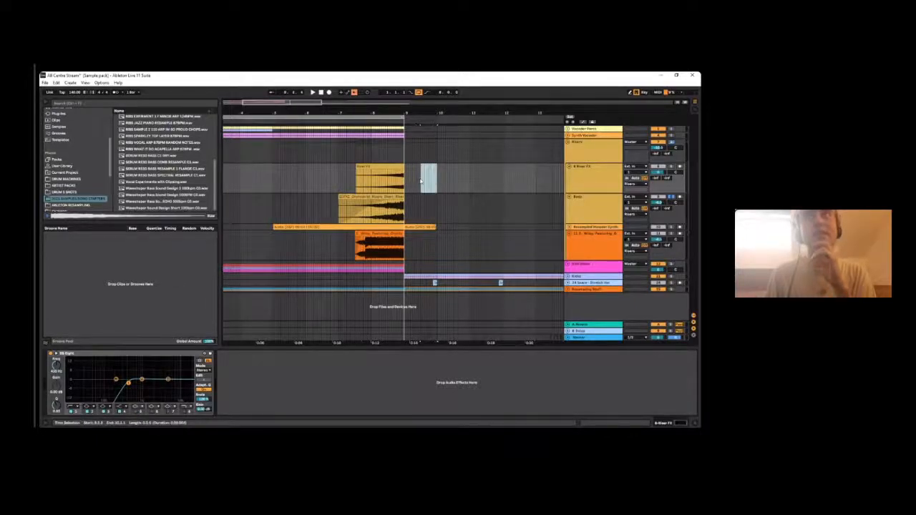
# - Select the Riser FX clip and alternate between the Riser FX track, the orchestral riser track and the Risers group
pyautogui.click(393, 167)
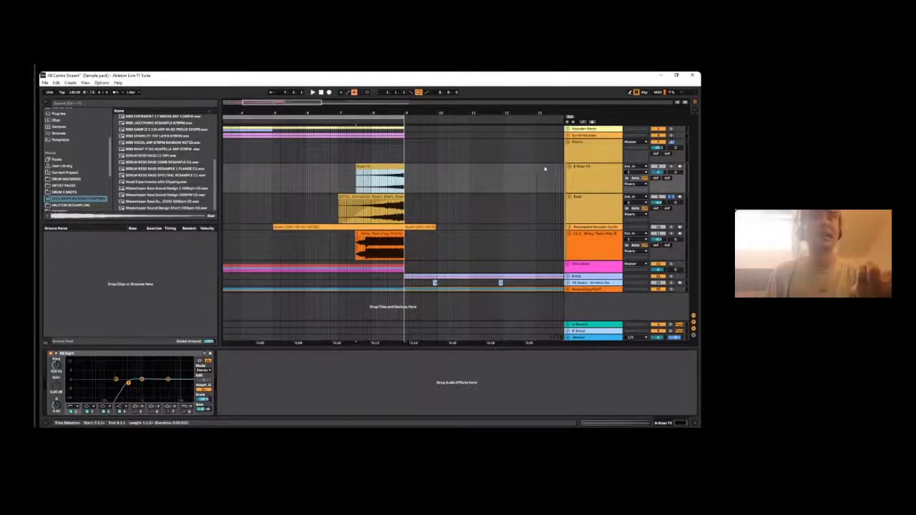
pyautogui.click(585, 164)
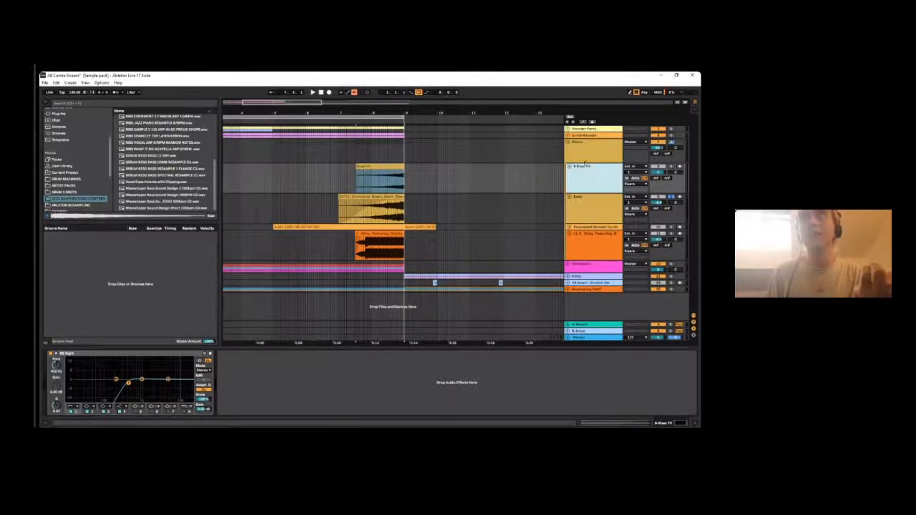
pyautogui.click(591, 207)
pyautogui.click(598, 152)
pyautogui.click(591, 184)
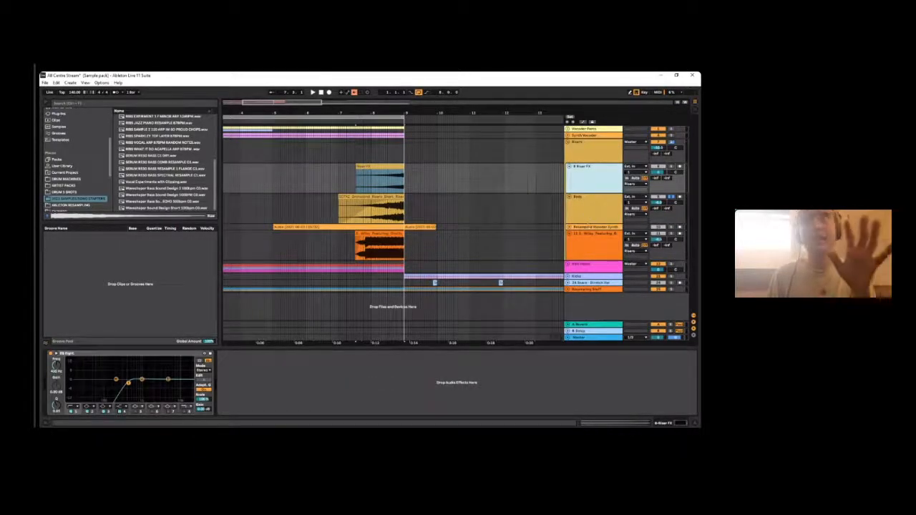
pyautogui.click(593, 208)
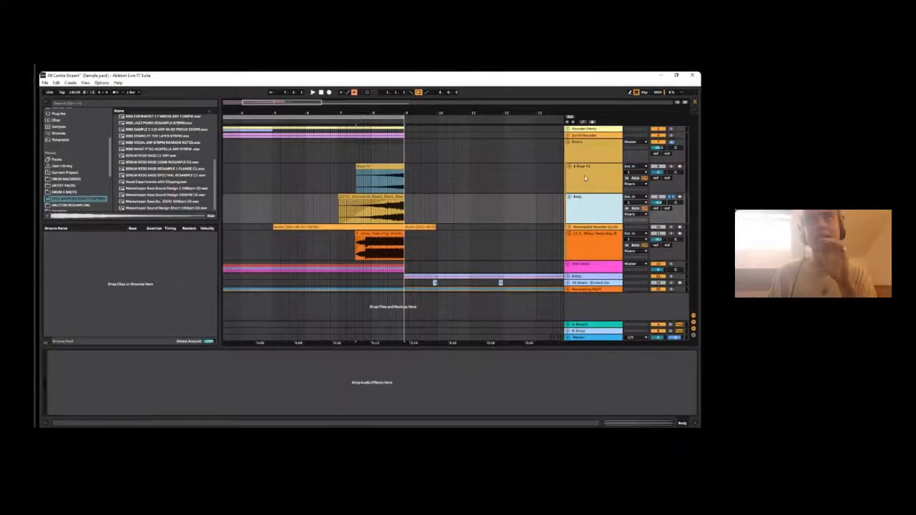
# - Highlight the empty stretch from bar 9 to bar 10 after the orchestral riser clip and clear the highlight
pyautogui.click(422, 180)
pyautogui.click(429, 208)
pyautogui.moveTo(407, 212)
pyautogui.mouseDown()
pyautogui.moveTo(445, 209)
pyautogui.moveTo(437, 204)
pyautogui.mouseUp()
pyautogui.click(434, 209)
pyautogui.click(441, 204)
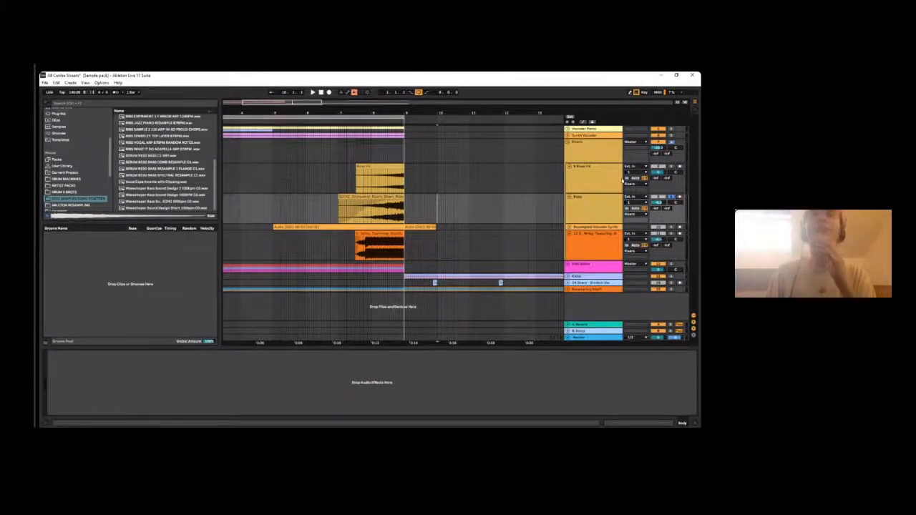
# - Play the soloed Riser FX and orchestral riser clips leading up to bar 9 and toggle solo on the orchestral riser track
pyautogui.press('space')
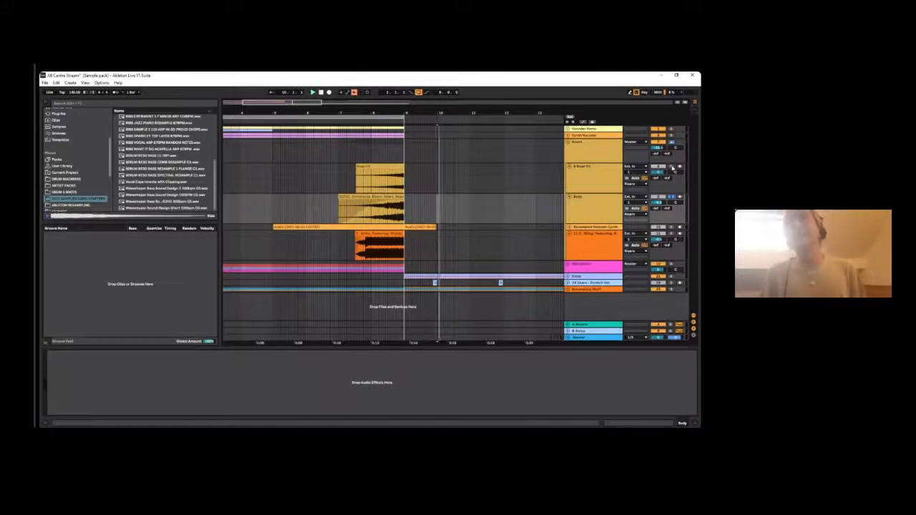
pyautogui.click(367, 175)
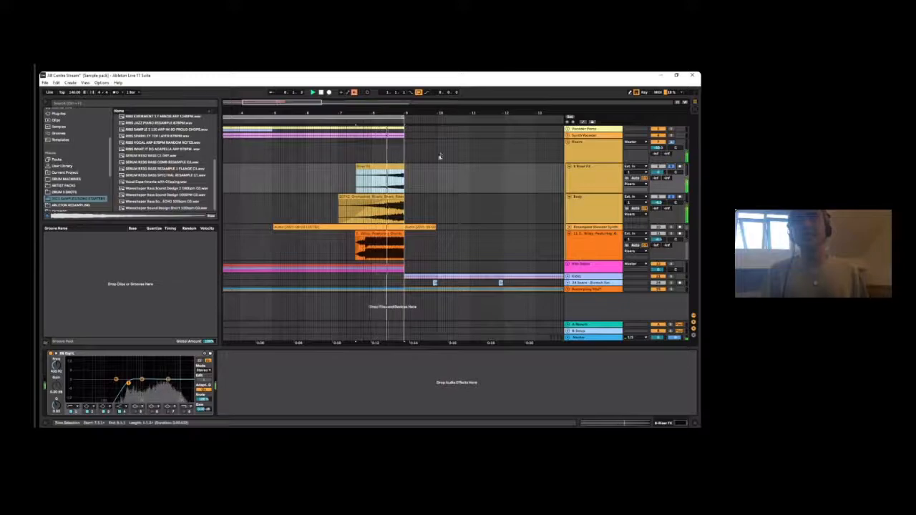
pyautogui.press('space')
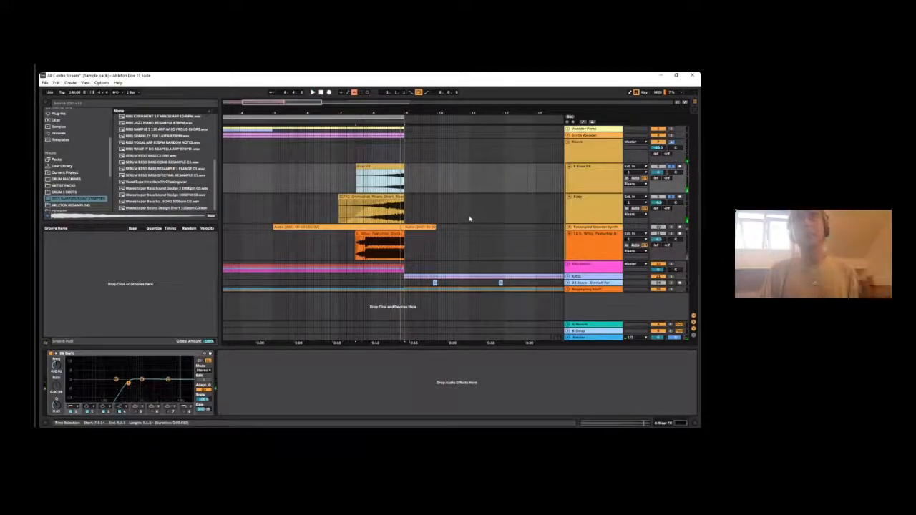
pyautogui.click(377, 191)
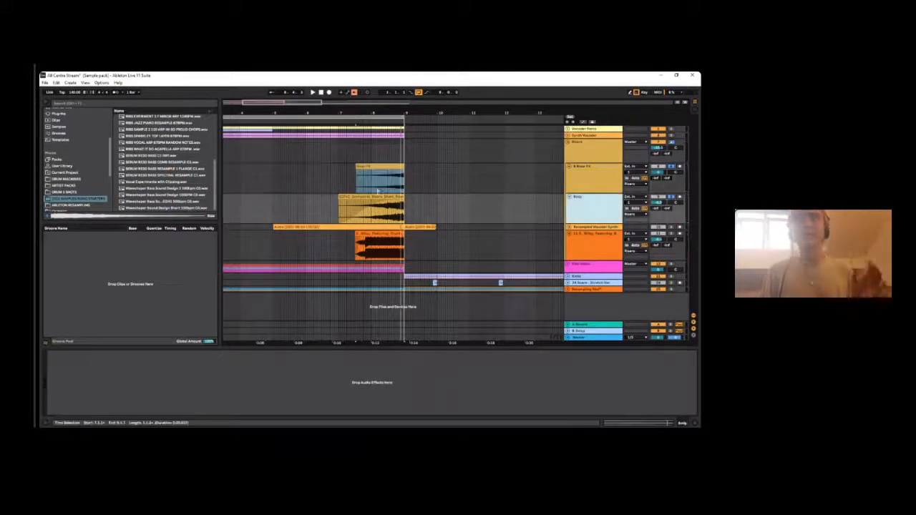
pyautogui.click(396, 197)
pyautogui.click(671, 197)
pyautogui.press('space')
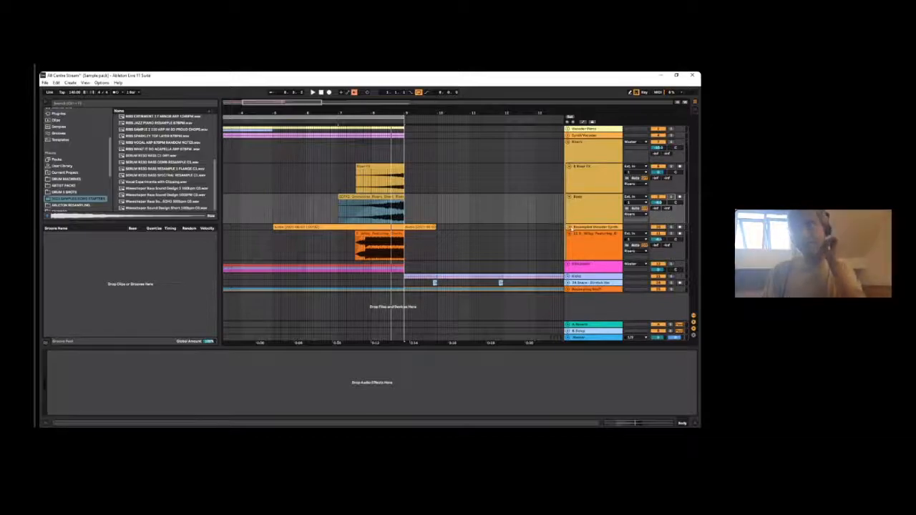
# - Unfold the Resampled Vocoder Synth track, select its riser and tail clips in turn, and play the short tail clip after bar 9
pyautogui.click(568, 228)
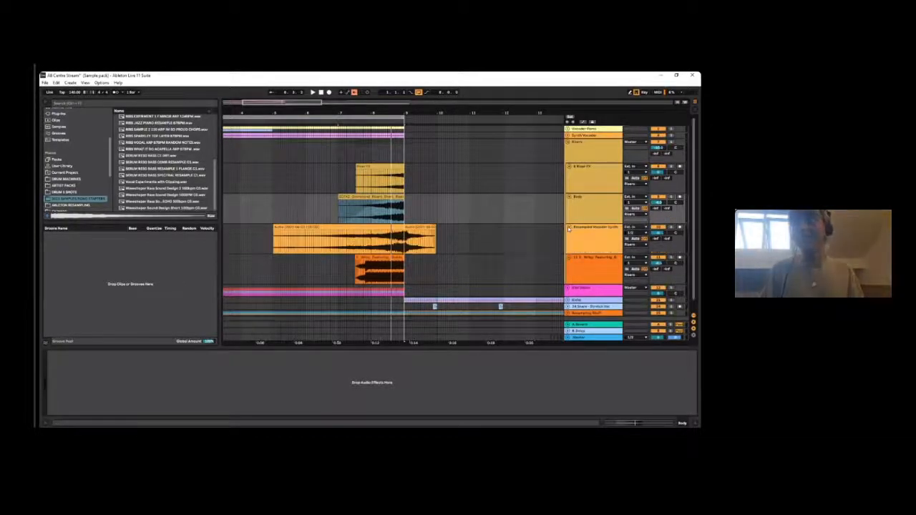
pyautogui.click(383, 227)
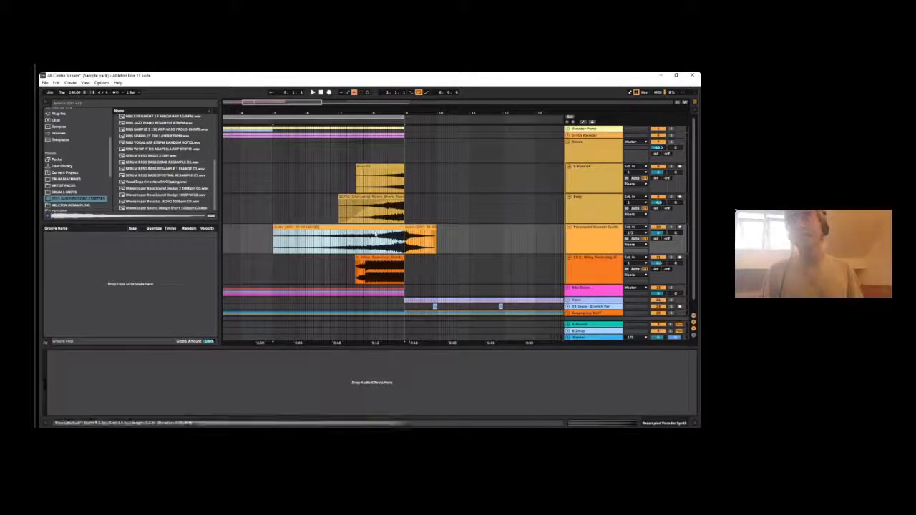
pyautogui.click(420, 227)
pyautogui.press('space')
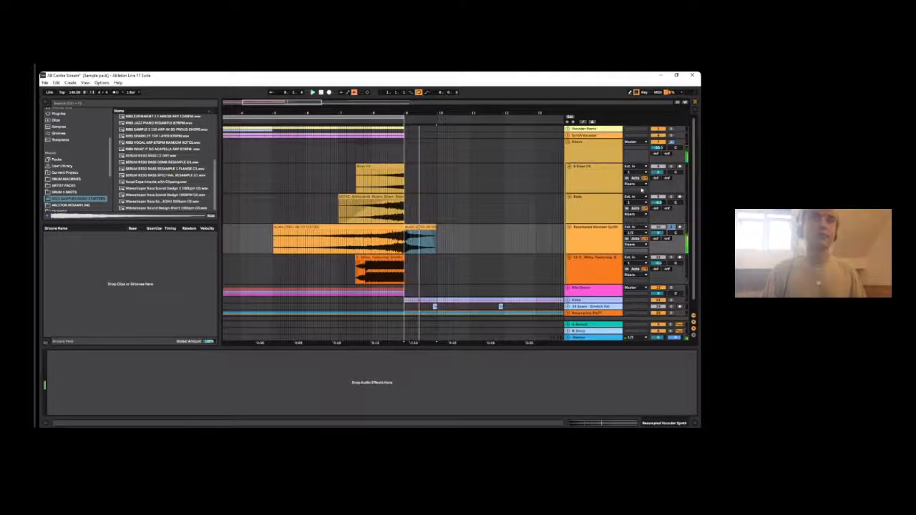
pyautogui.press('space')
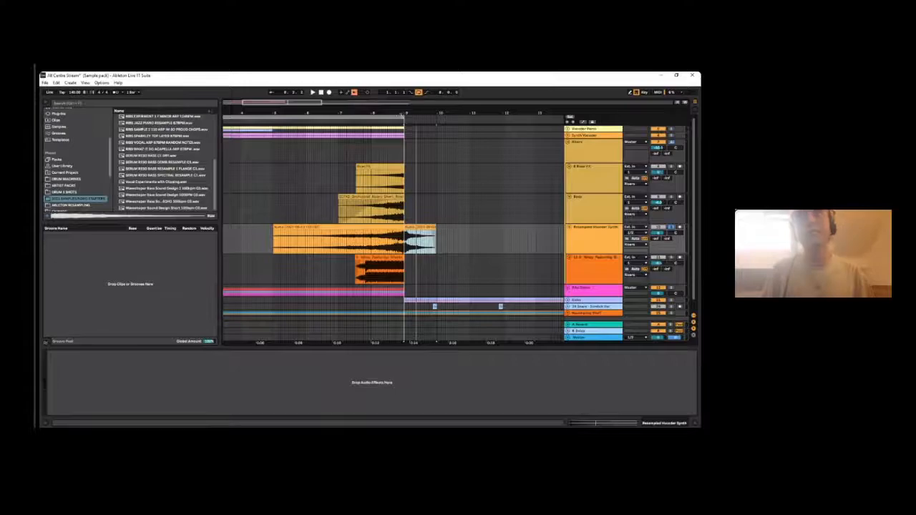
# - Play the Resampled Vocoder Synth riser clip from bar 5 to bar 9, alone and layered with the other two risers
pyautogui.click(402, 118)
pyautogui.moveTo(401, 118); pyautogui.dragTo(366, 106)
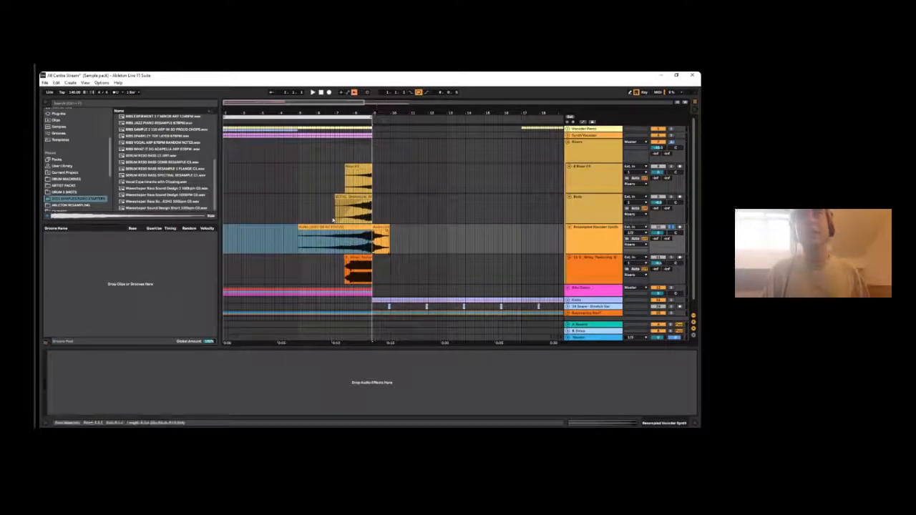
pyautogui.click(331, 231)
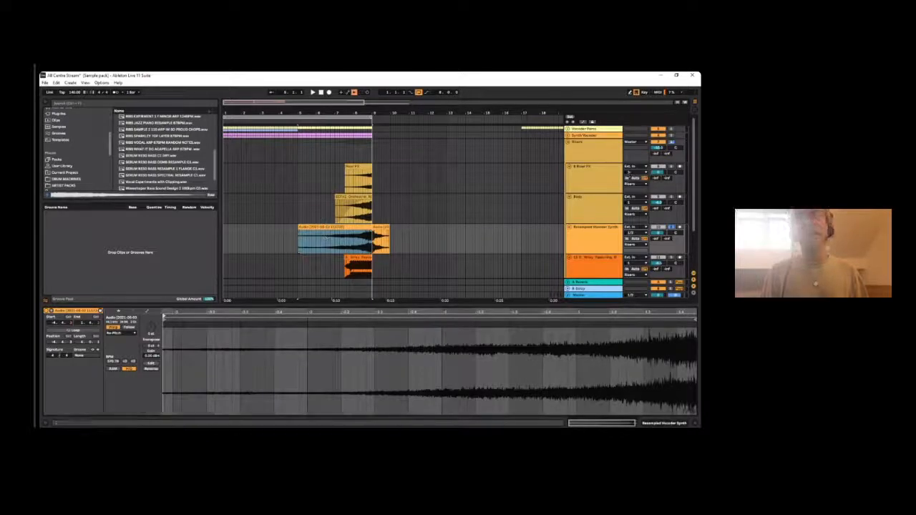
pyautogui.press('space')
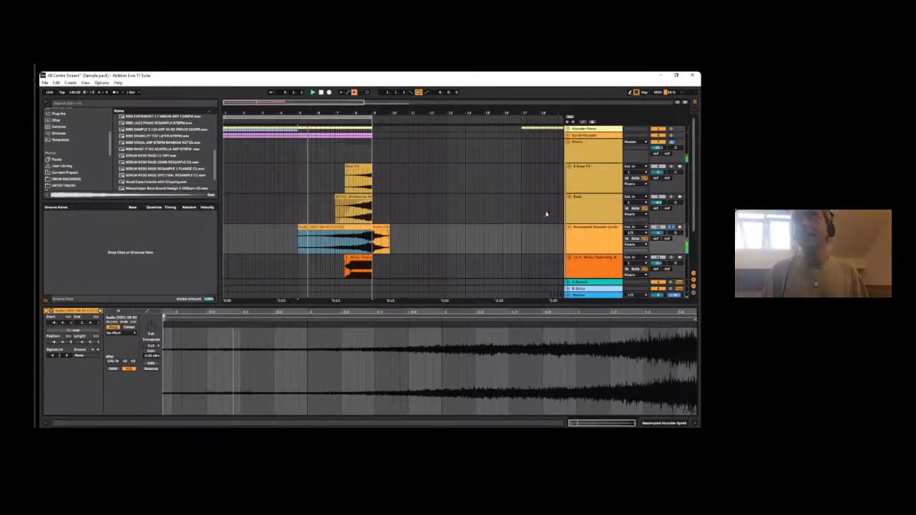
pyautogui.click(323, 236)
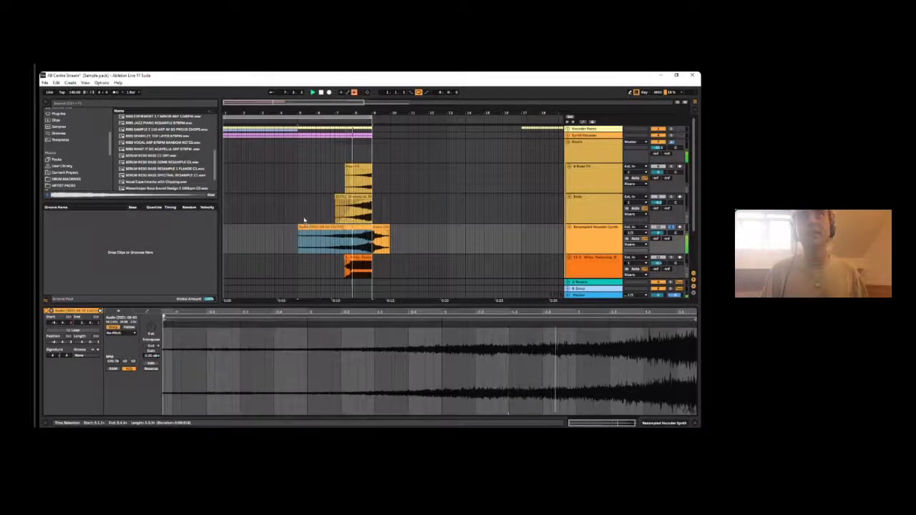
pyautogui.press('space')
pyautogui.press('space')
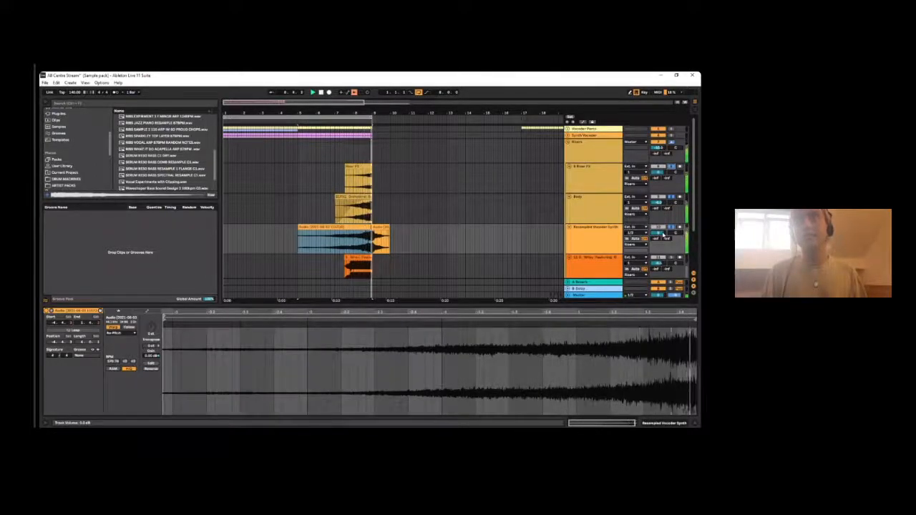
pyautogui.press('space')
# - Extend the arrangement loop to bar 11, play the layered risers through the drop, and select the vocoder tail clip after bar 9
pyautogui.moveTo(371, 117); pyautogui.dragTo(410, 118)
pyautogui.press('space')
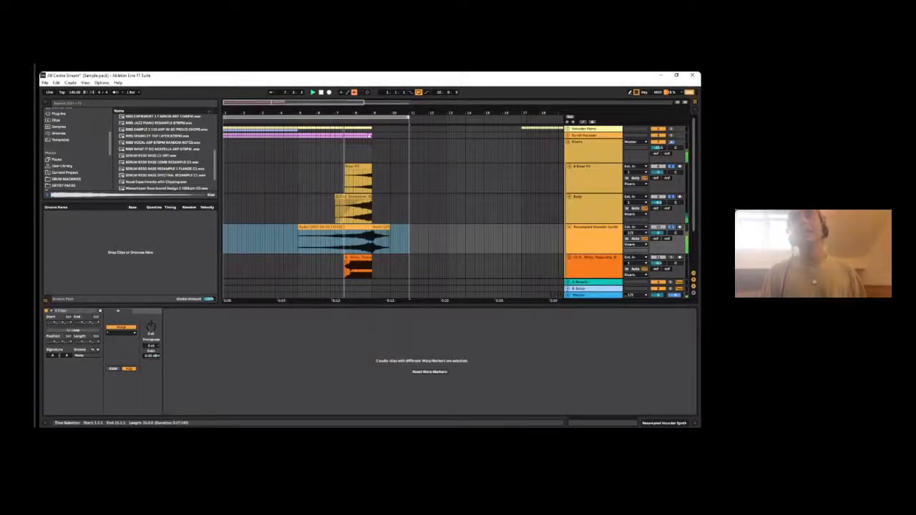
pyautogui.click(381, 227)
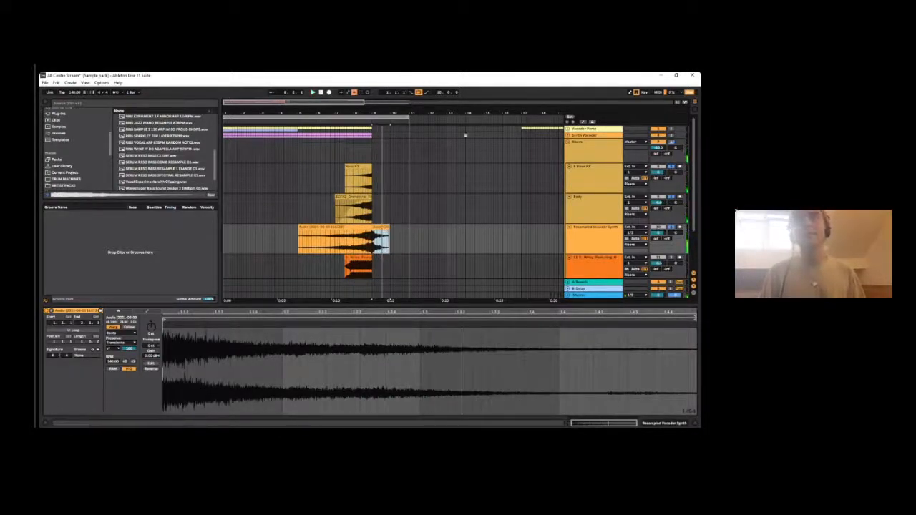
# - Highlight bars 5 to 9 on the Wiley sample track beneath the vocoder riser, and clear the highlight
pyautogui.scroll(-5, 430, 264)
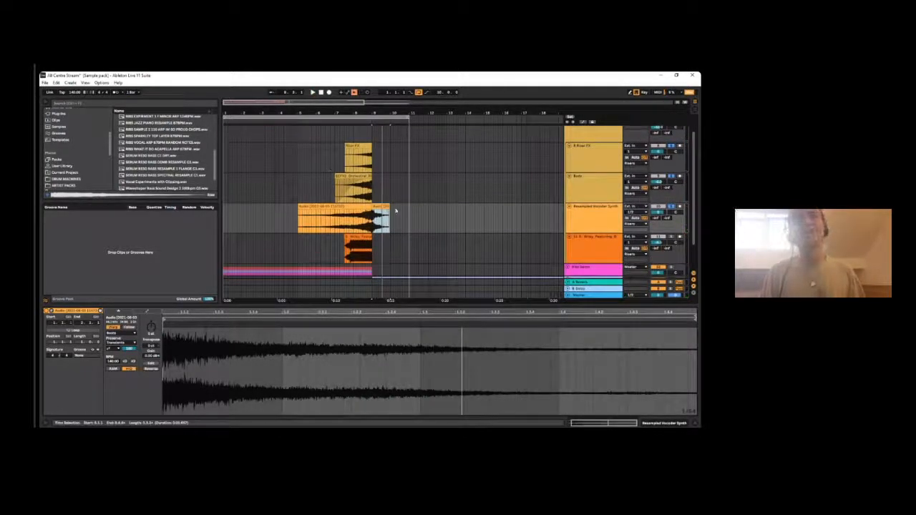
pyautogui.scroll(-2, 352, 214)
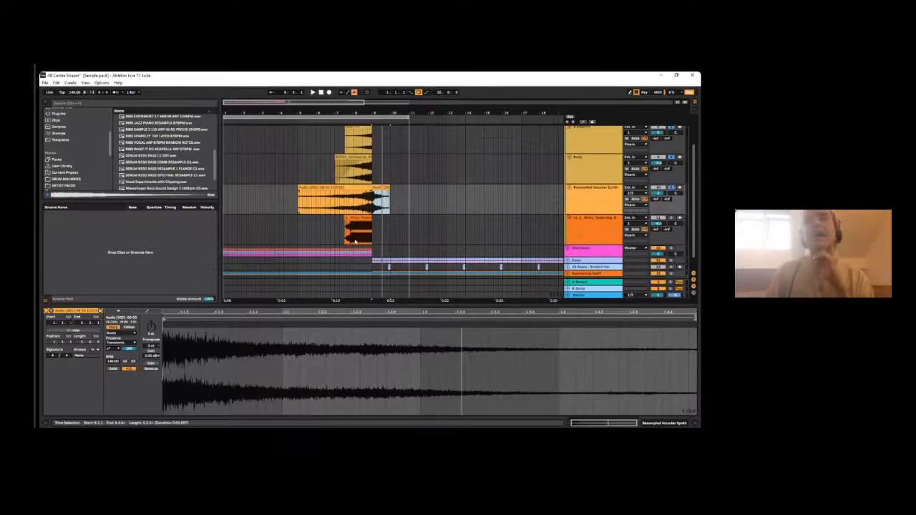
pyautogui.click(298, 226)
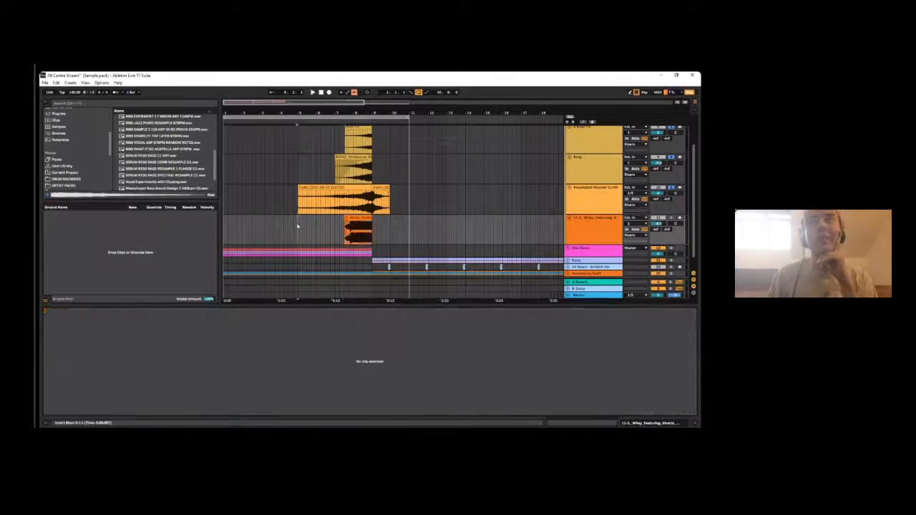
pyautogui.moveTo(299, 227); pyautogui.dragTo(371, 236)
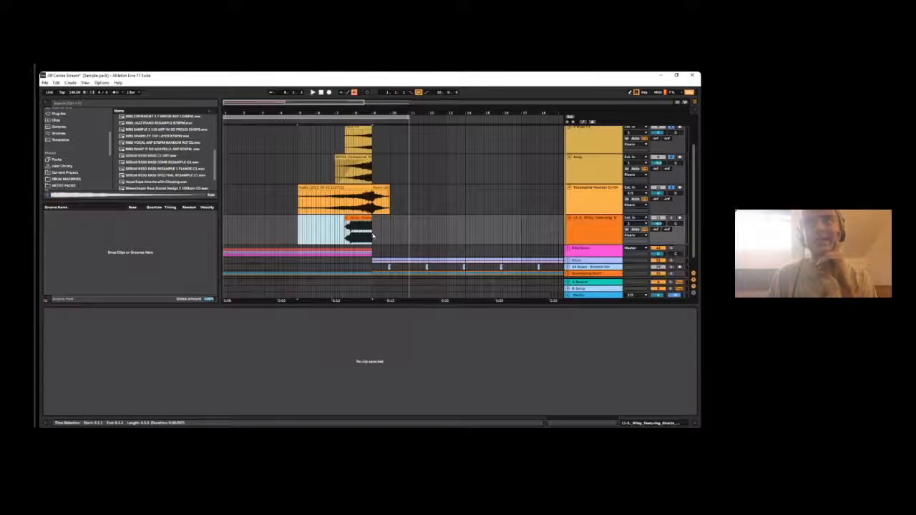
pyautogui.click(417, 231)
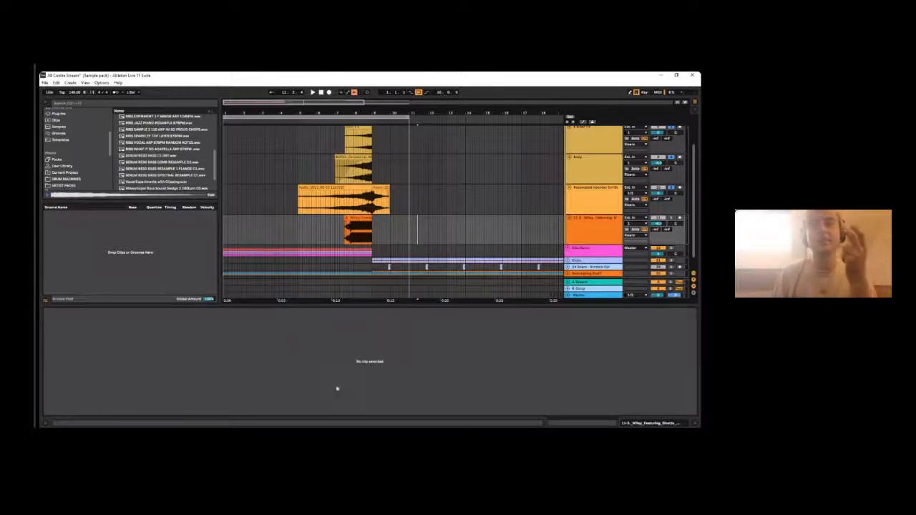
# - Switch to Akaizer and place its window over the arrangement, clear of the sample browser
pyautogui.click(286, 435)
pyautogui.moveTo(358, 184); pyautogui.dragTo(329, 135)
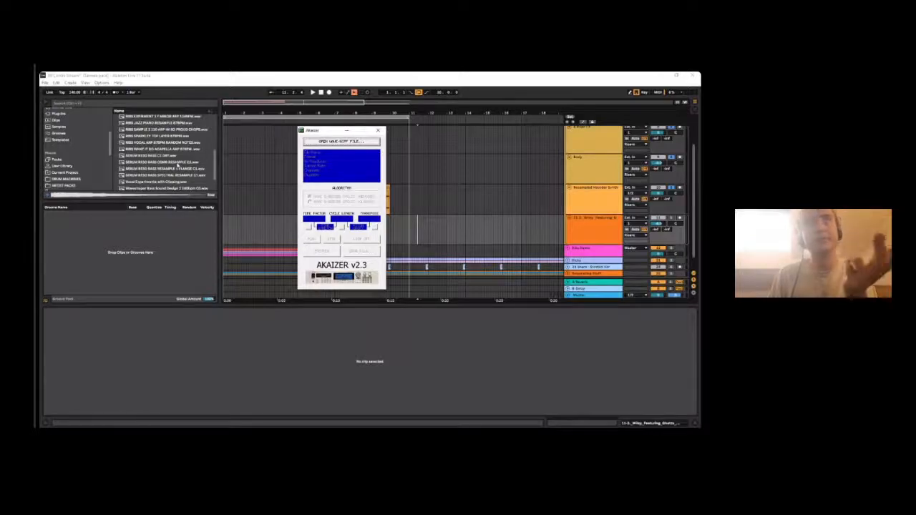
pyautogui.moveTo(319, 130); pyautogui.dragTo(249, 181)
pyautogui.scroll(10, 128, 161)
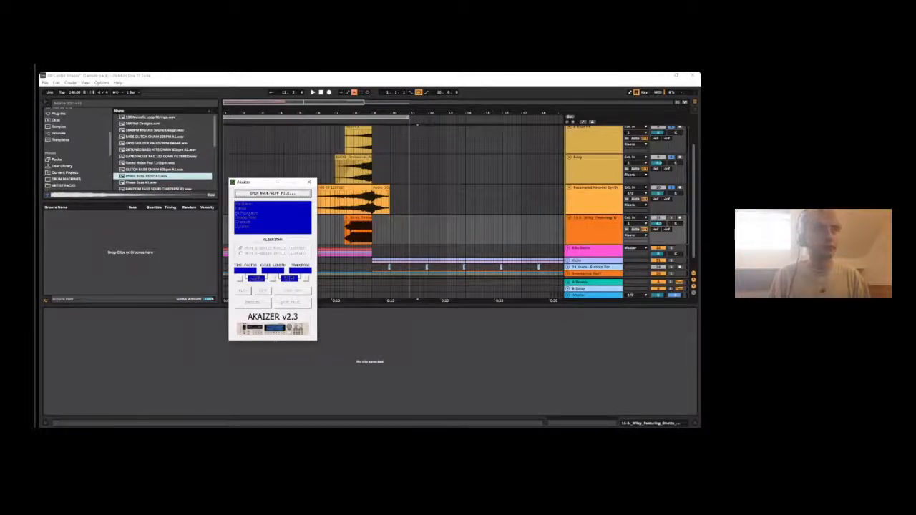
pyautogui.moveTo(257, 182); pyautogui.dragTo(307, 140)
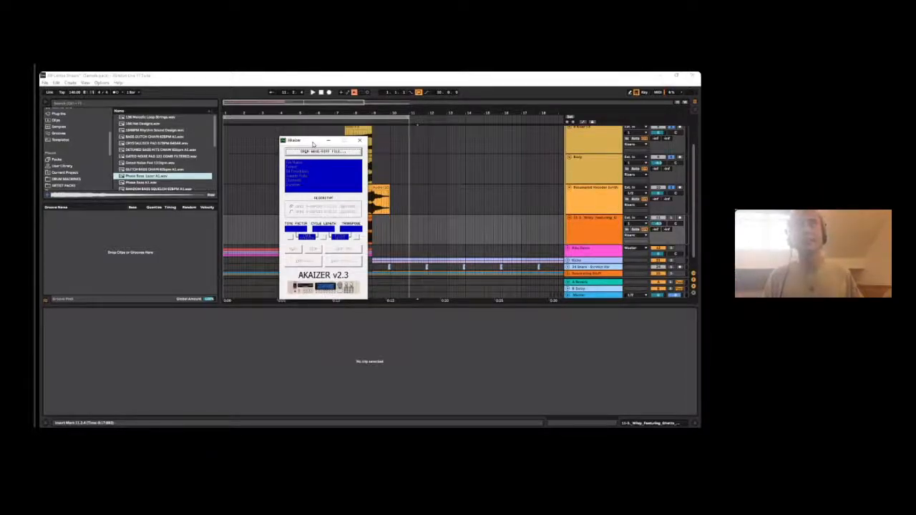
# - Look through the song starter samples for one to use with Akaizer, selecting Phase Bass Layer and the Sparkley Top Layer sample
pyautogui.scroll(-6, 177, 176)
pyautogui.scroll(-5, 152, 158)
pyautogui.click(152, 155)
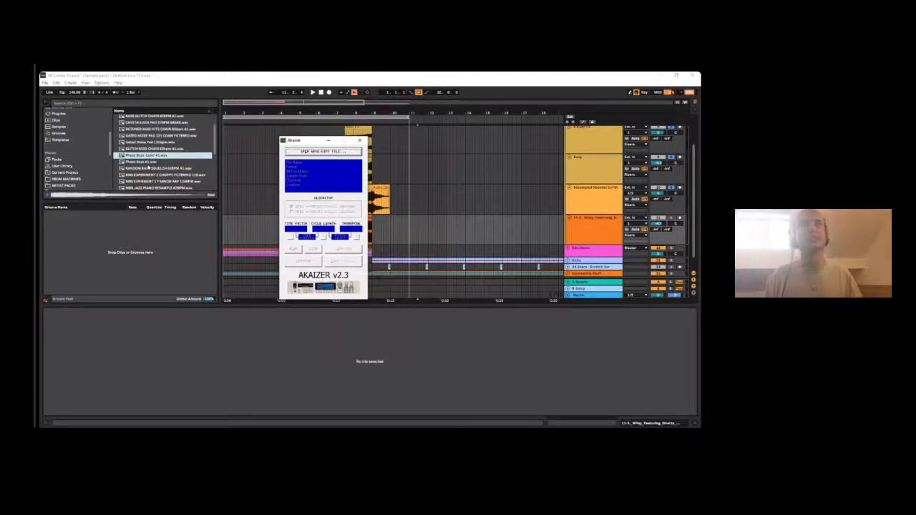
pyautogui.hotkey('alt', 'Tab')
pyautogui.scroll(-2, 264, 197)
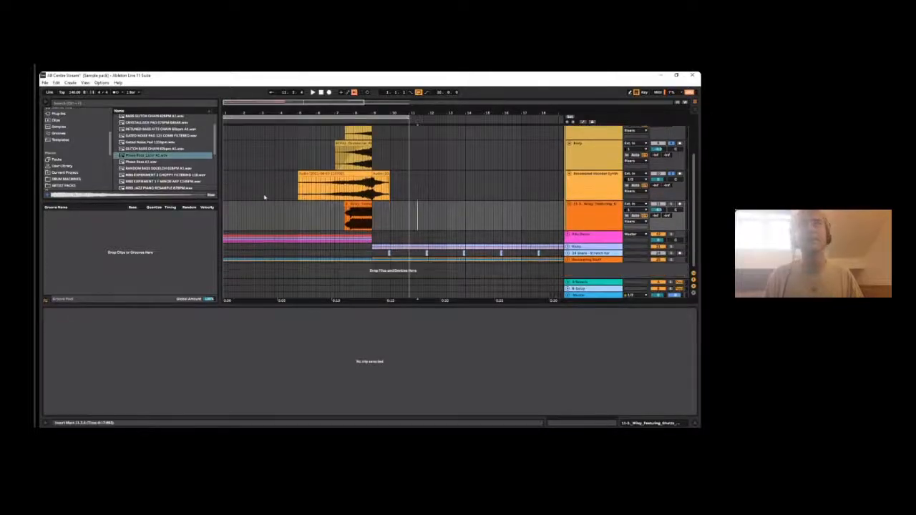
pyautogui.scroll(-5, 203, 162)
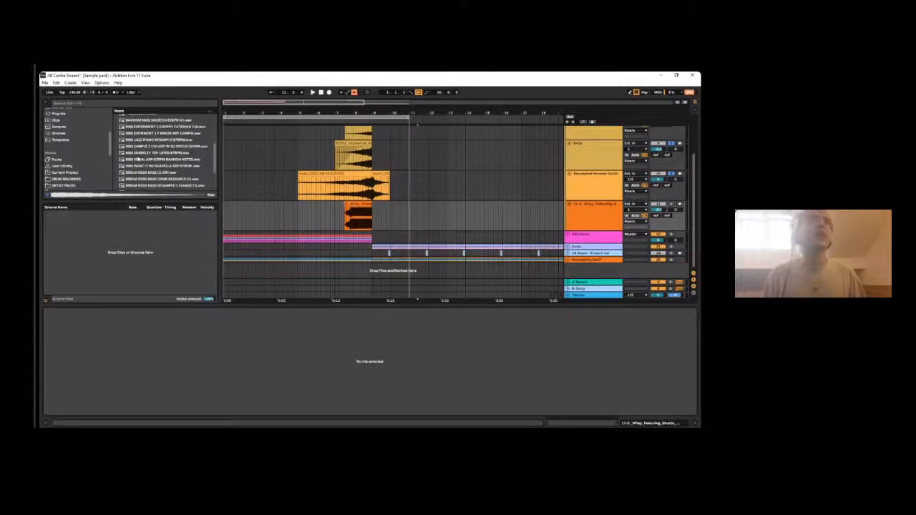
pyautogui.click(189, 138)
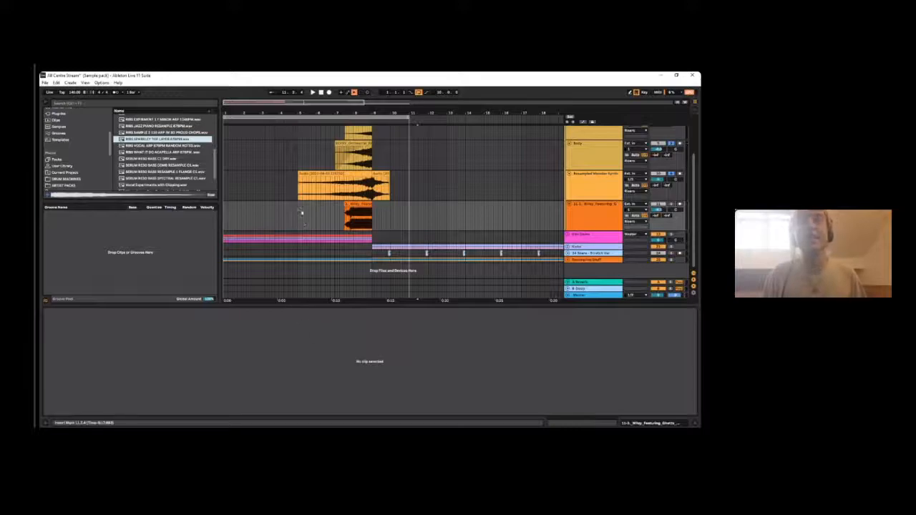
pyautogui.scroll(-1, 153, 177)
pyautogui.scroll(3, 154, 177)
pyautogui.scroll(-1, 74, 168)
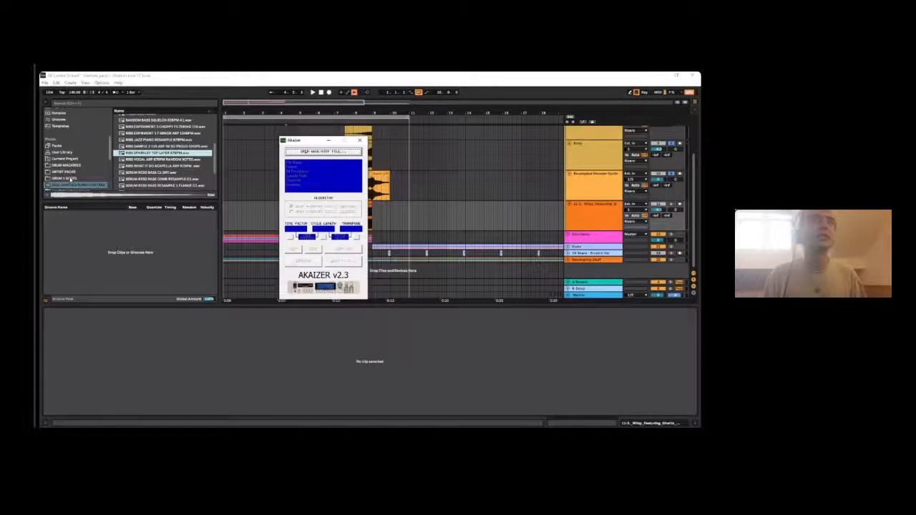
# - Browse to the ARTIST PACKS folder and expand the Club Utilities pack down to its FX folder
pyautogui.scroll(-2, 72, 177)
pyautogui.click(64, 144)
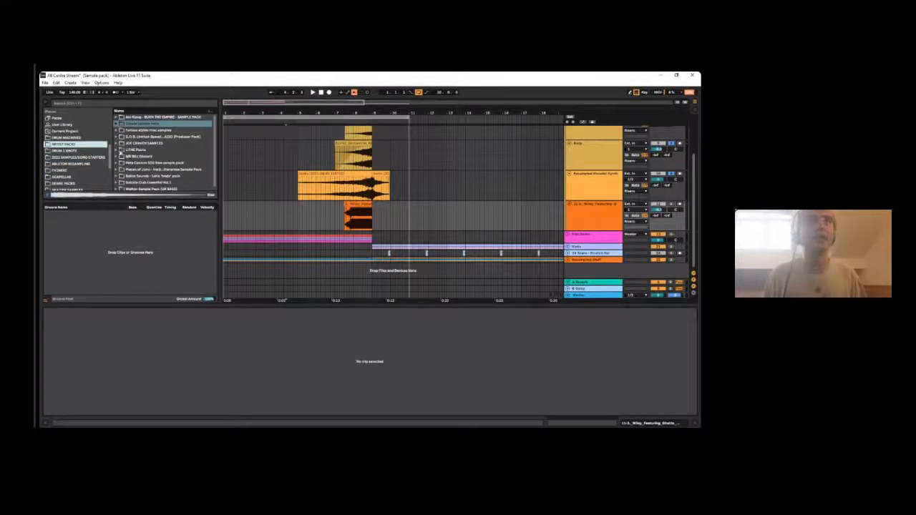
pyautogui.click(120, 150)
pyautogui.click(122, 143)
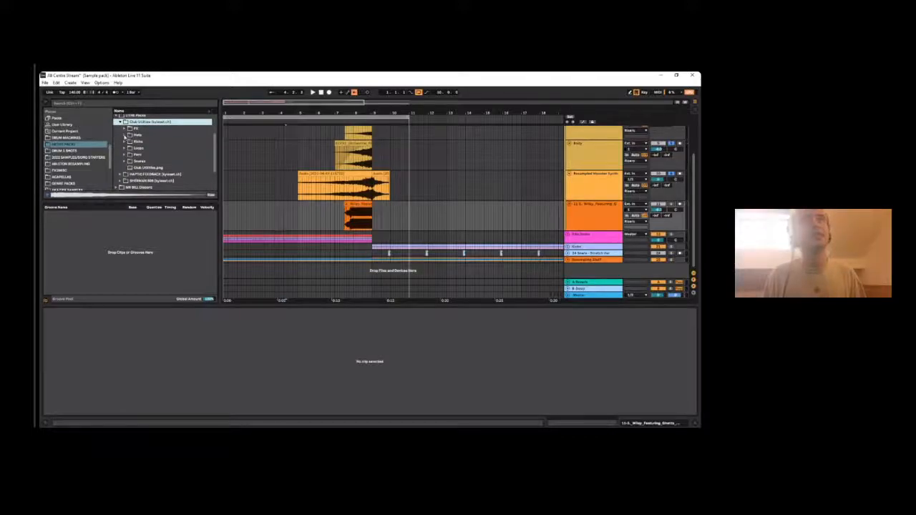
pyautogui.click(125, 129)
# - Preview several samples in the Club Utilities FX folder, including the harmonic and flute ones, and look through the rest
pyautogui.click(149, 154)
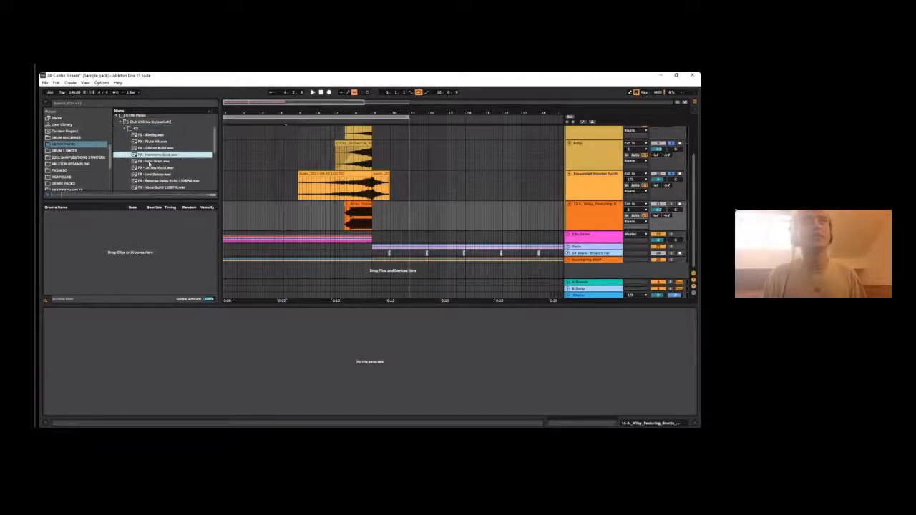
pyautogui.click(160, 142)
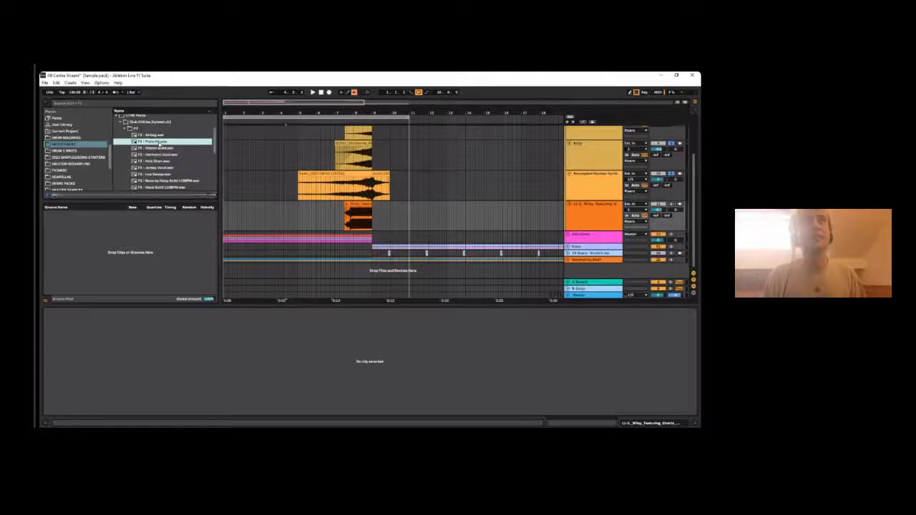
pyautogui.press('Up')
pyautogui.click(161, 175)
pyautogui.scroll(-1, 159, 179)
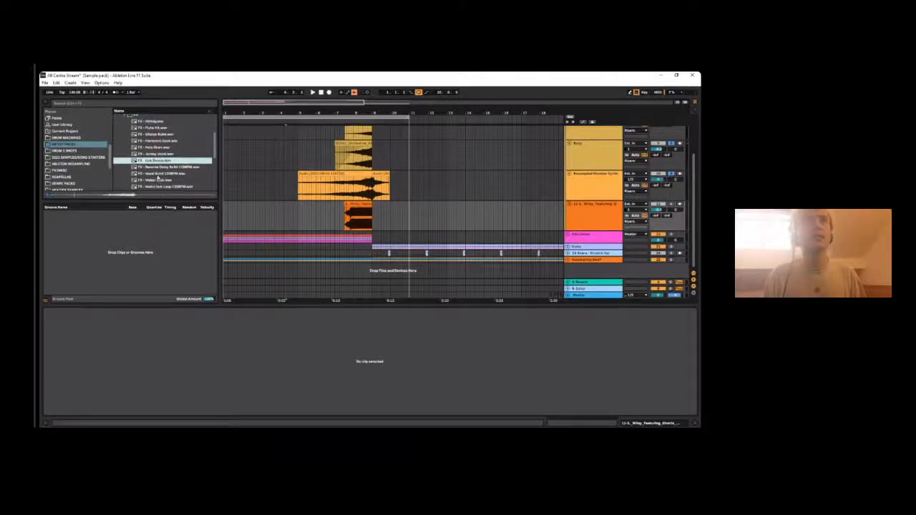
pyautogui.scroll(-3, 161, 163)
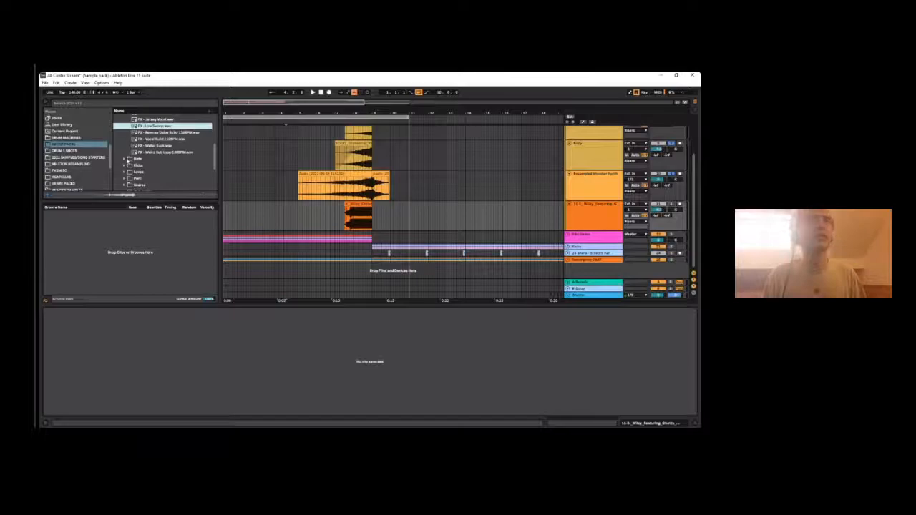
# - Look through the Club Utilities Loops and Snares folders and preview several snares, ending on Snare - Bin Hit.wav
pyautogui.click(124, 172)
pyautogui.click(170, 162)
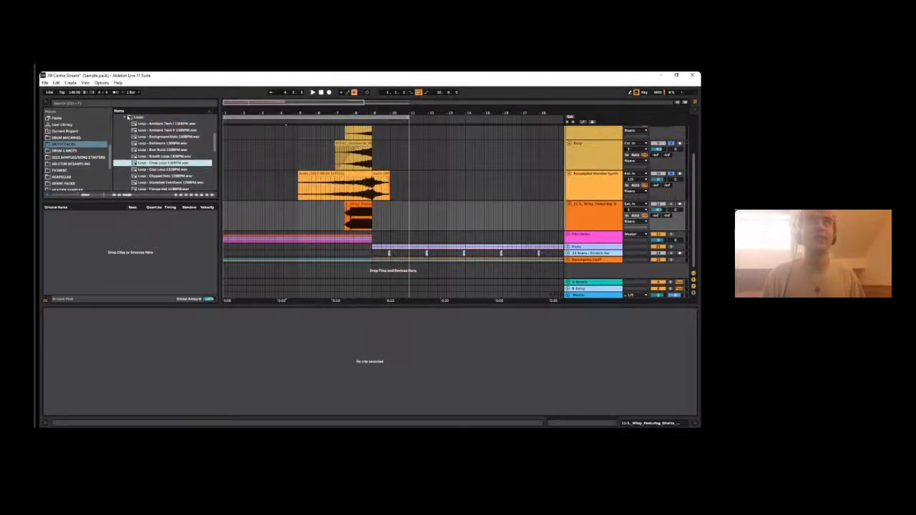
pyautogui.click(125, 118)
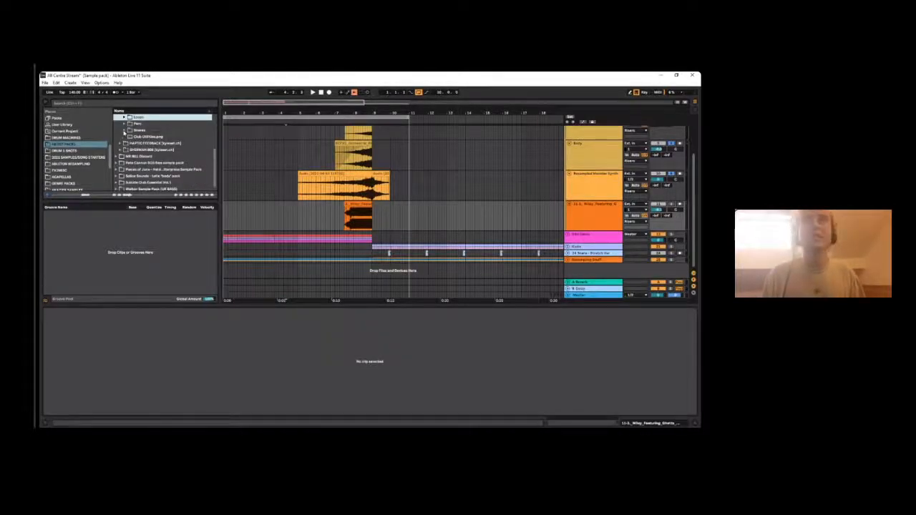
pyautogui.click(126, 130)
pyautogui.click(164, 143)
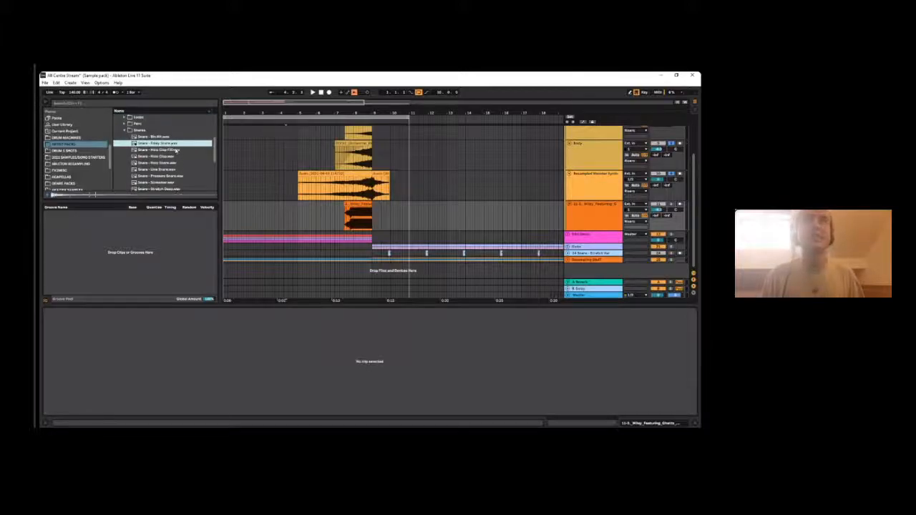
pyautogui.click(174, 150)
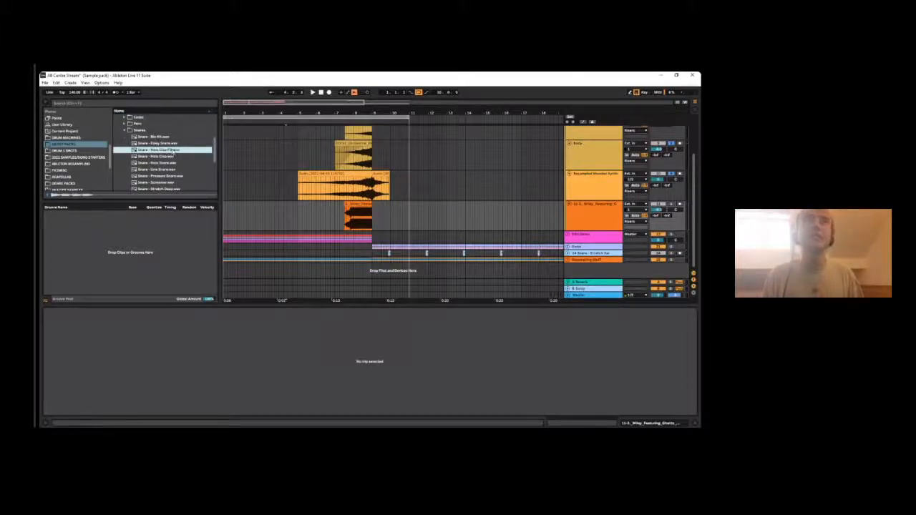
pyautogui.press('Up')
pyautogui.press('Up')
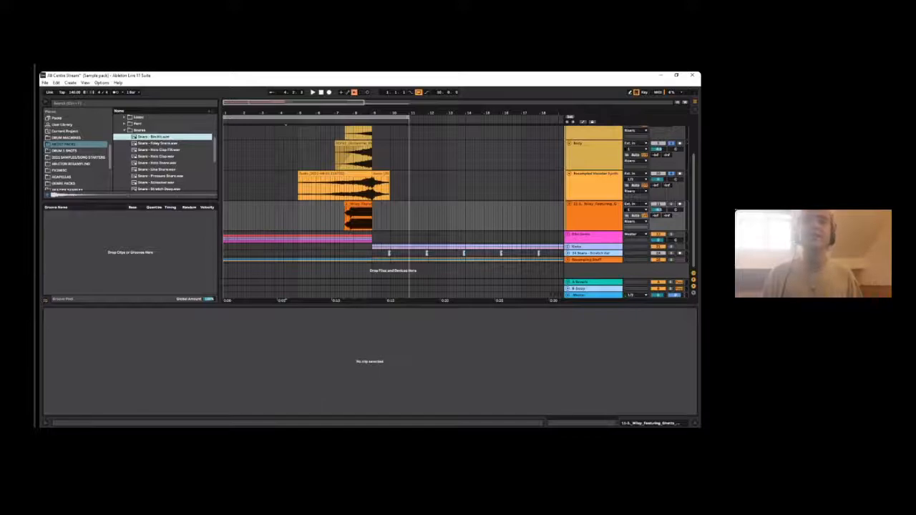
# - Load Snare - Bin Hit.wav from the sample browser into Akaizer and restore the Ableton Live window to full size
pyautogui.click(301, 427)
pyautogui.moveTo(163, 137); pyautogui.dragTo(145, 144)
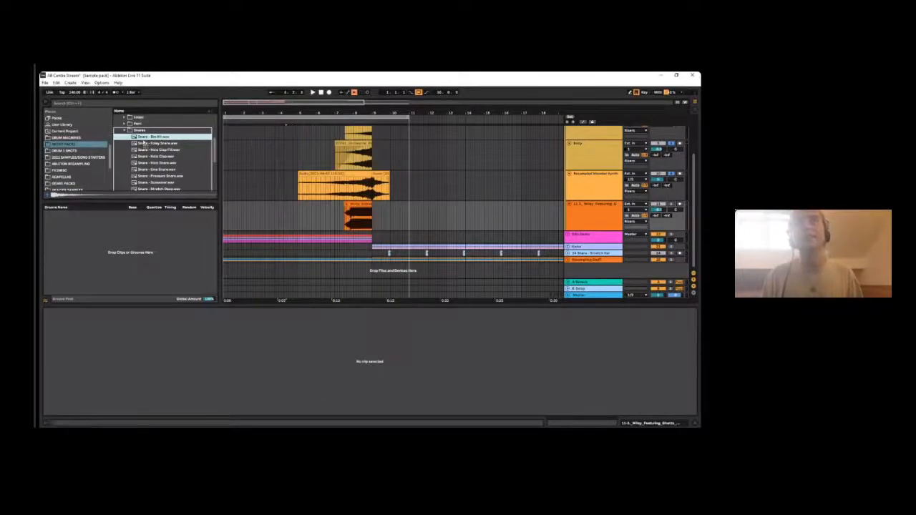
pyautogui.moveTo(528, 75); pyautogui.dragTo(570, 137)
pyautogui.scroll(-2, 457, 194)
pyautogui.moveTo(557, 230); pyautogui.dragTo(557, 331)
pyautogui.scroll(2, 477, 207)
pyautogui.moveTo(474, 191); pyautogui.dragTo(327, 188)
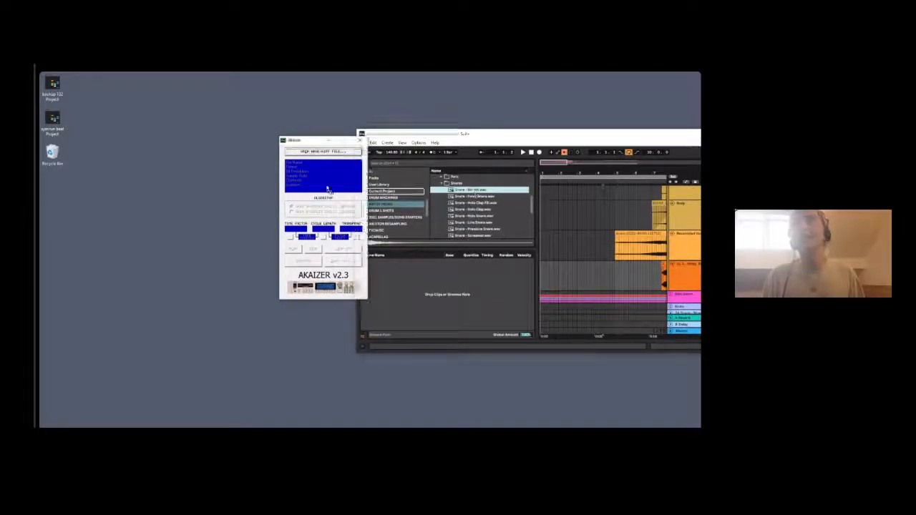
pyautogui.moveTo(457, 135); pyautogui.dragTo(275, 72)
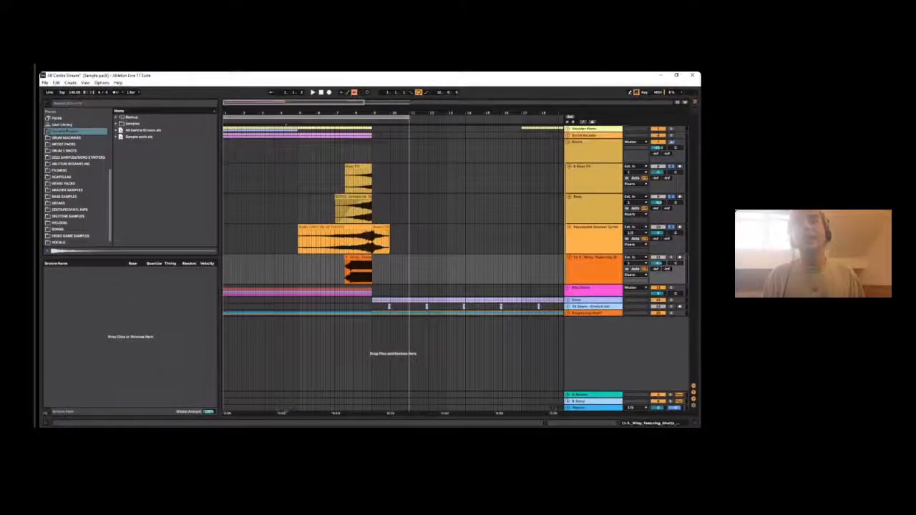
# - Set Akaizer's time factor to 400% and save the stretched Bin Hit snare into the AKAIZER SAMPLES folder
pyautogui.hotkey('alt', 'Tab')
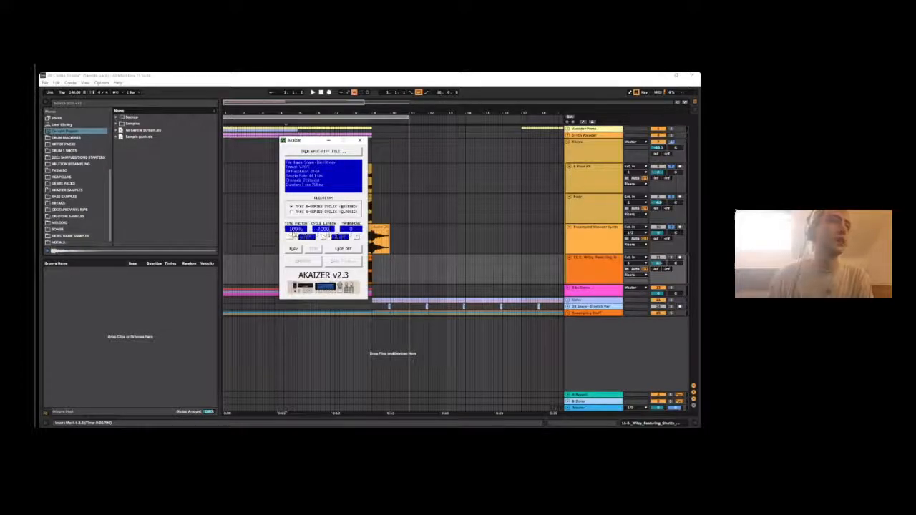
pyautogui.click(296, 229)
pyautogui.write('505')
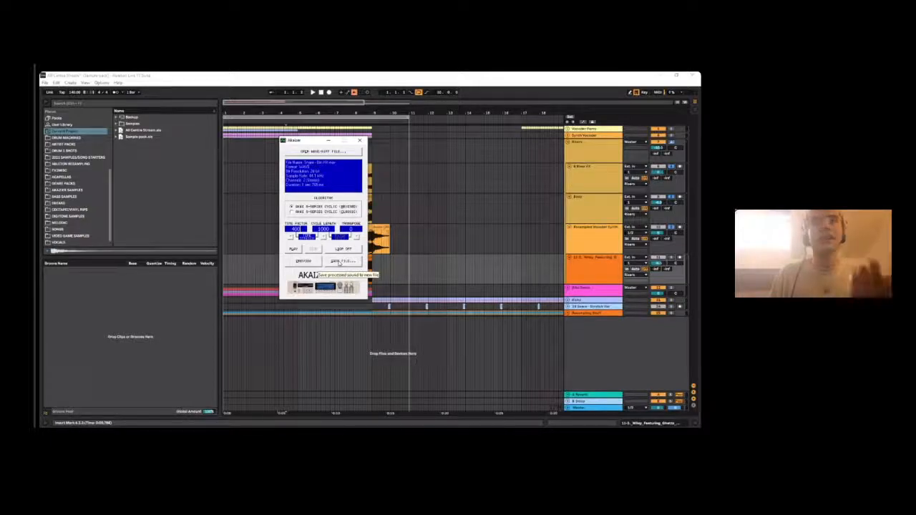
pyautogui.click(342, 263)
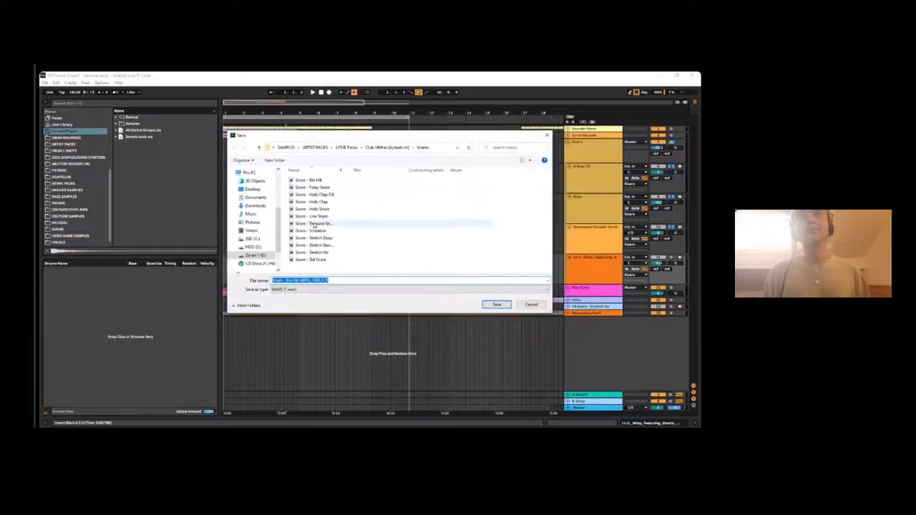
pyautogui.click(315, 146)
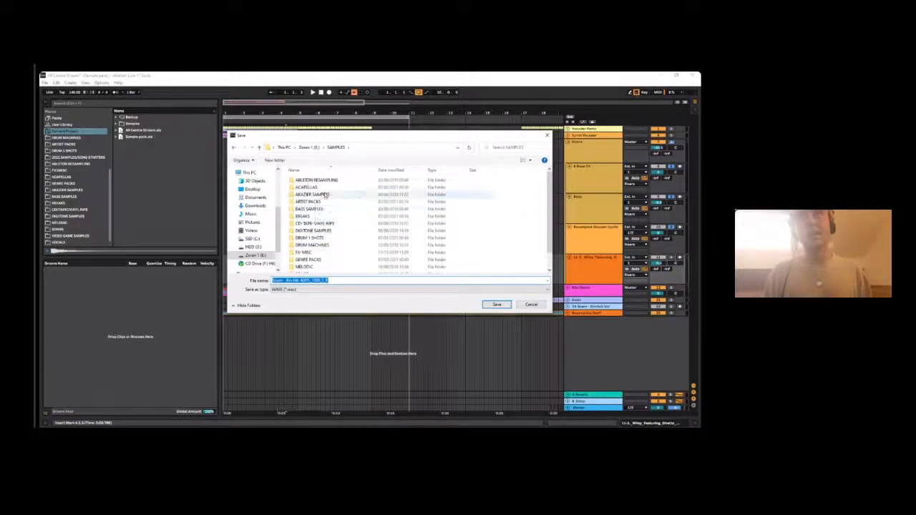
pyautogui.doubleClick(322, 194)
pyautogui.click(490, 304)
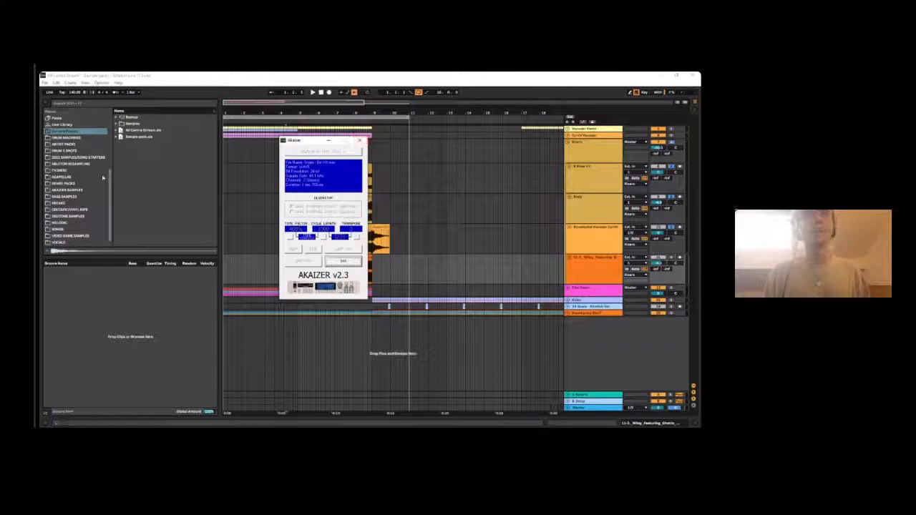
# - Move the Akaizer window aside, dismiss its saved-file notice and switch back to Ableton Live
pyautogui.moveTo(302, 137); pyautogui.dragTo(255, 151)
pyautogui.hotkey('alt', 'Tab')
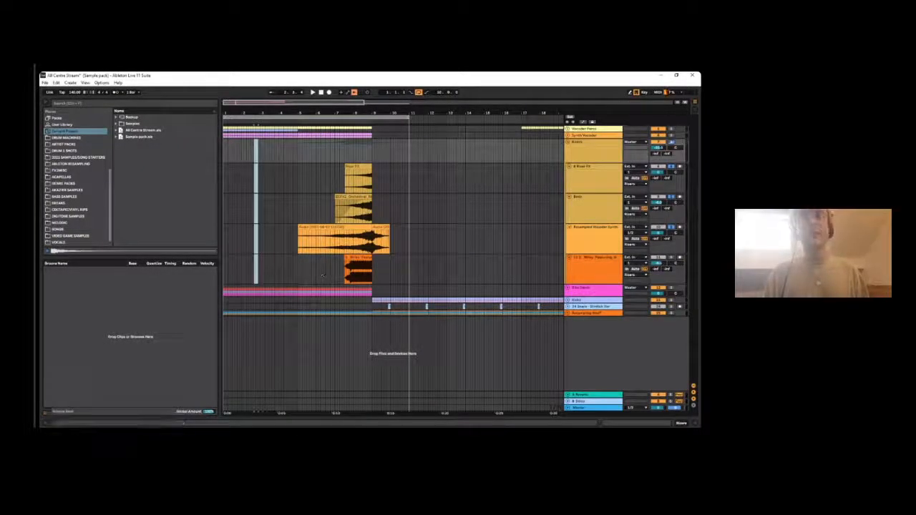
pyautogui.hotkey('alt', 'Tab')
pyautogui.click(298, 271)
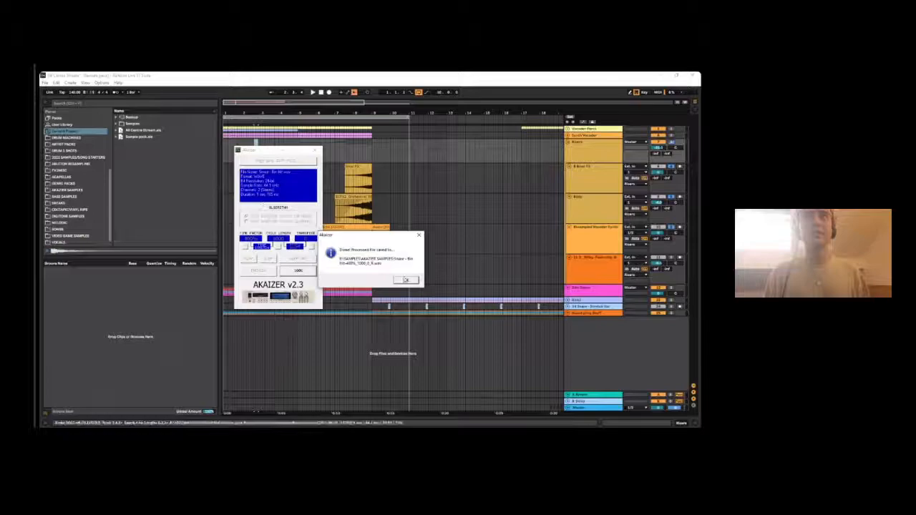
pyautogui.click(405, 280)
pyautogui.hotkey('alt', 'Tab')
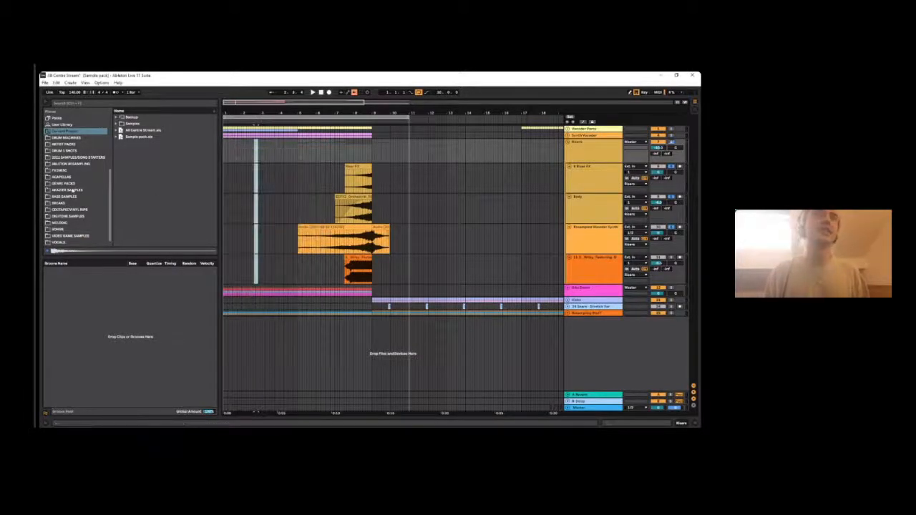
# - Browse the sample folders and open AKAIZER SAMPLES
pyautogui.click(64, 151)
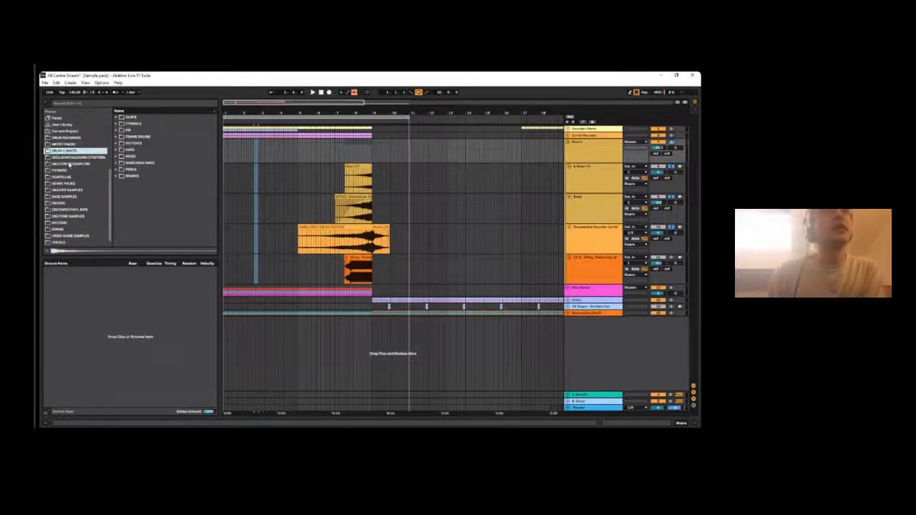
pyautogui.click(70, 165)
pyautogui.click(70, 177)
pyautogui.scroll(-1, 78, 163)
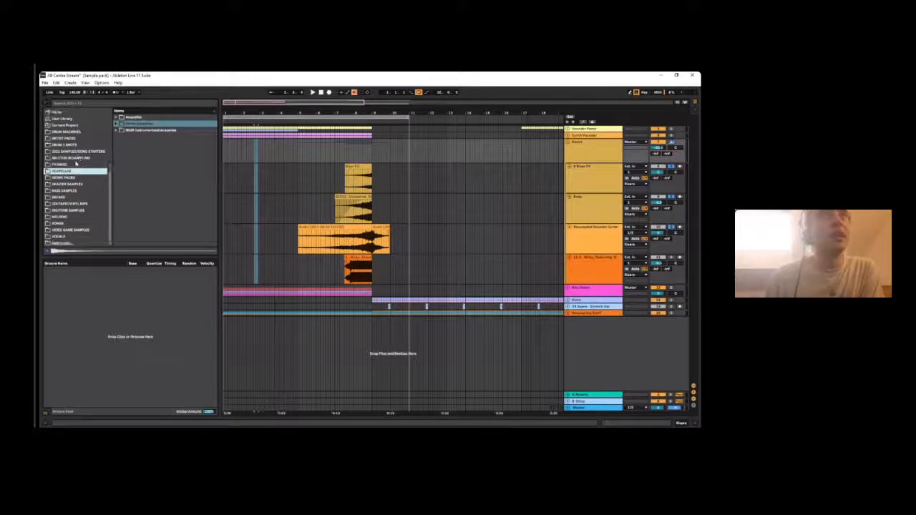
pyautogui.click(70, 185)
# - Preview several existing samples in the AKAIZER SAMPLES folder, including the Announcer "Game Over" sample, and look through the rest
pyautogui.click(149, 125)
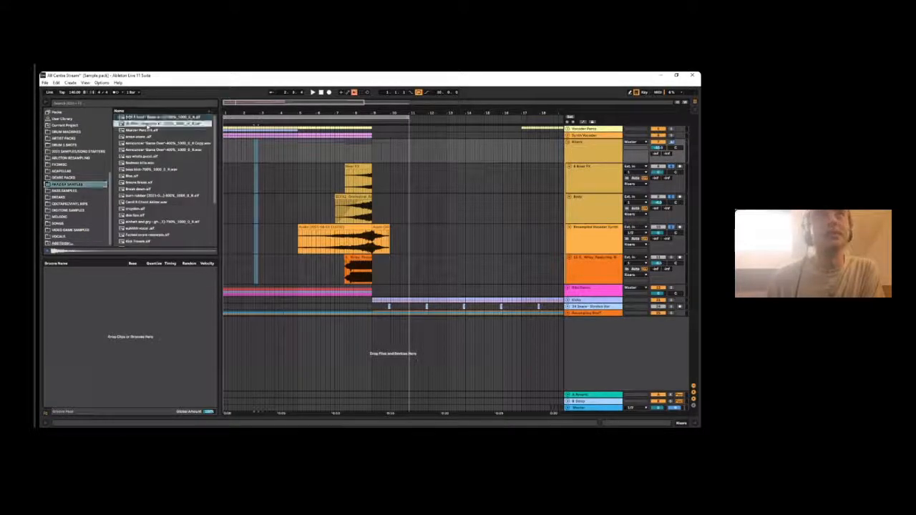
pyautogui.click(153, 130)
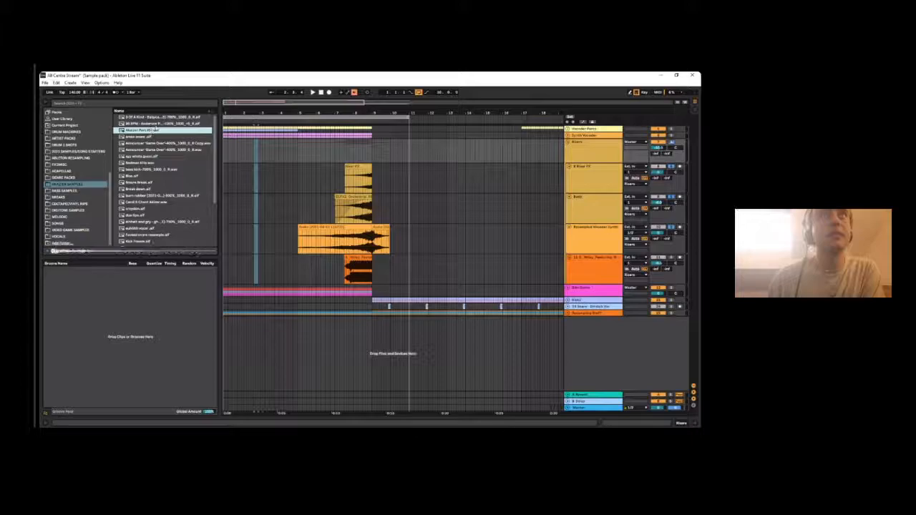
pyautogui.press('Down')
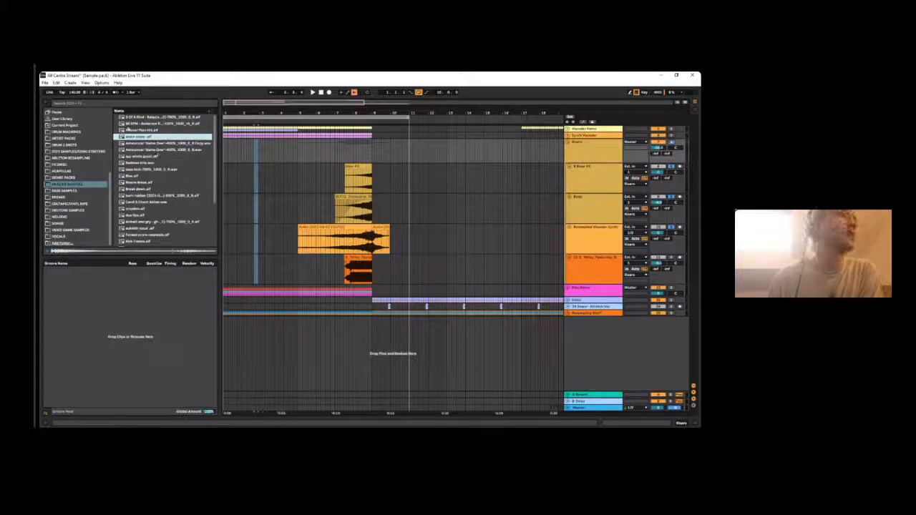
pyautogui.press('Down')
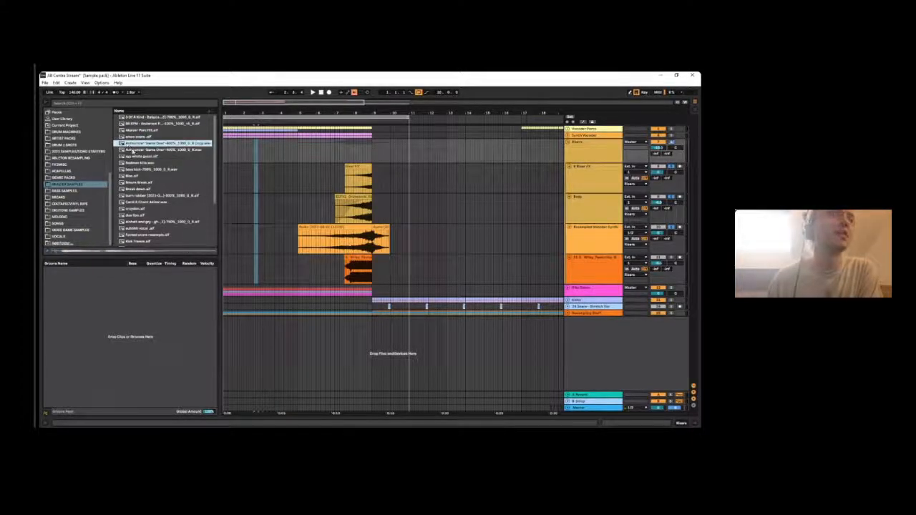
pyautogui.click(141, 156)
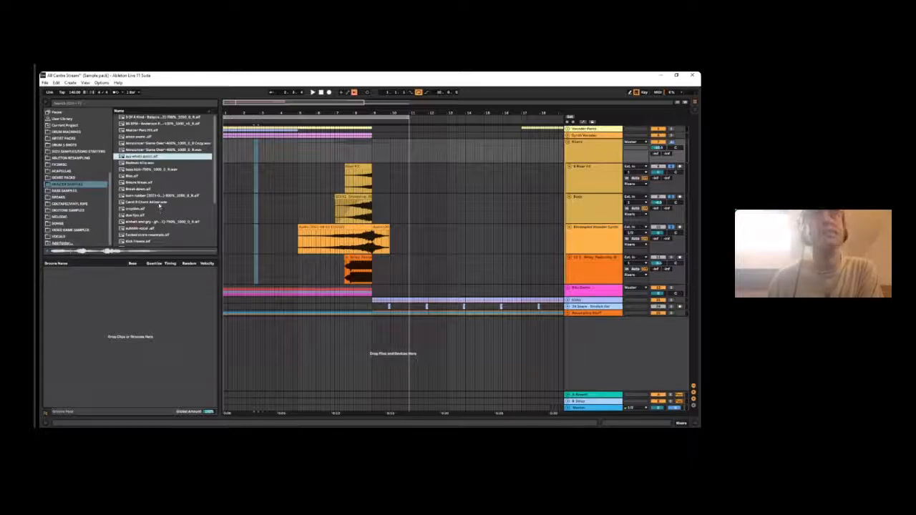
pyautogui.press('Down')
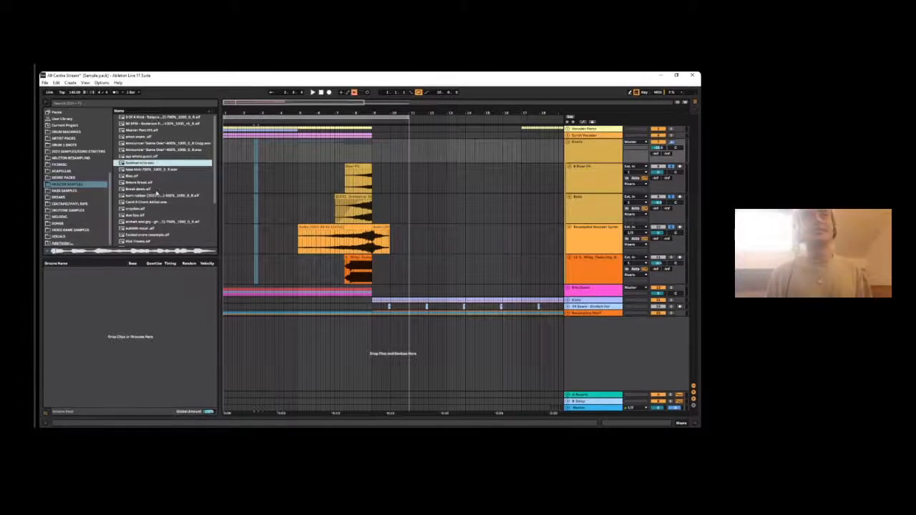
pyautogui.scroll(-5, 156, 194)
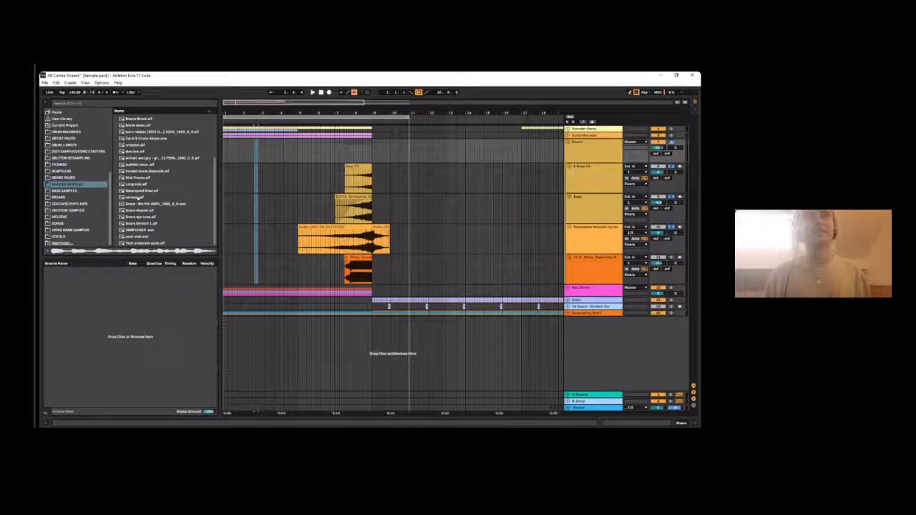
# - Add the 400% stretched Bin Hit snare to a new track below the Wiley sample, solo that track and play it
pyautogui.click(150, 210)
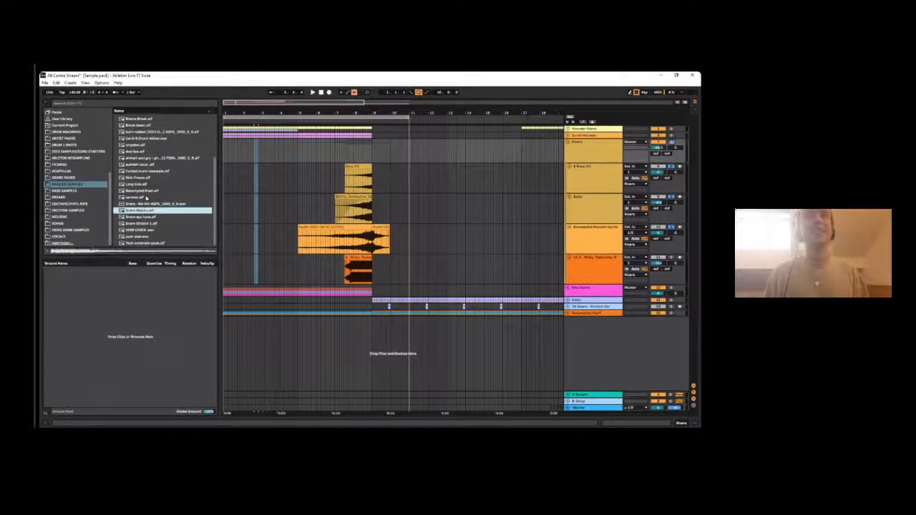
pyautogui.press('Up')
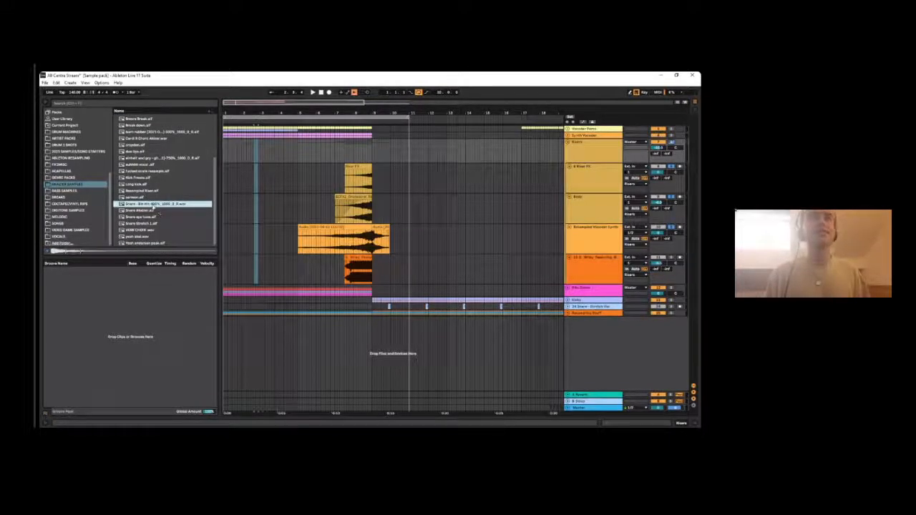
pyautogui.moveTo(159, 206); pyautogui.dragTo(362, 306)
pyautogui.click(670, 288)
pyautogui.click(392, 287)
pyautogui.press('space')
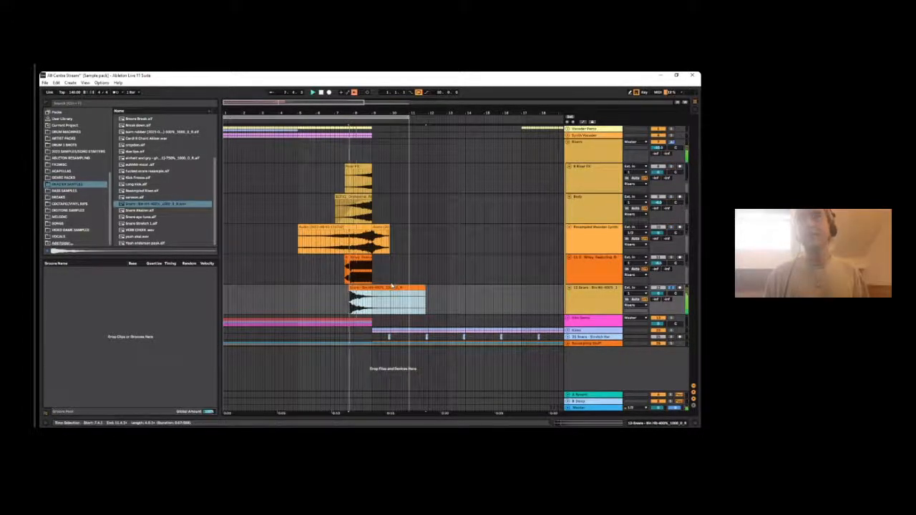
# - Place the original Snare - Bin Hit.wav from ARTIST PACKS at about bar 13 on the same track and compare both versions
pyautogui.scroll(3, 71, 143)
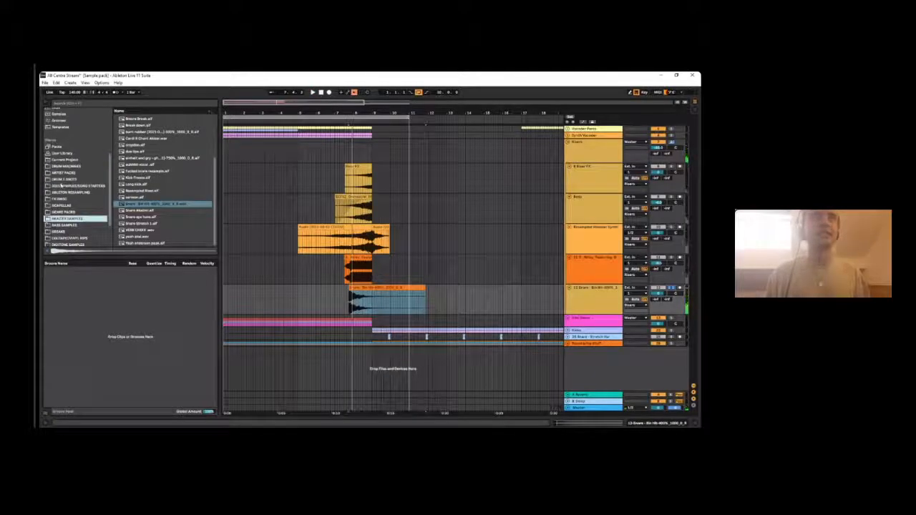
pyautogui.click(64, 173)
pyautogui.moveTo(149, 130); pyautogui.dragTo(445, 298)
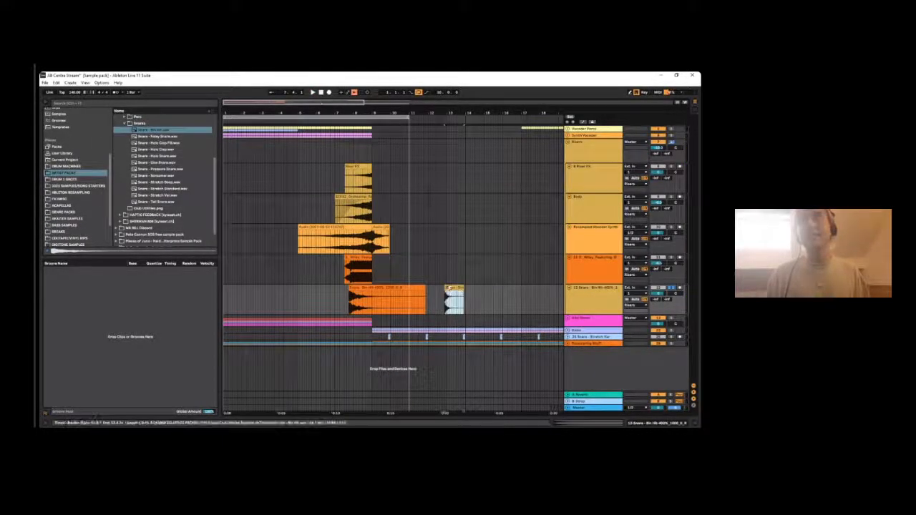
pyautogui.click(352, 289)
# - Delete the original and the stretched Bin Hit snare clips from the new track
pyautogui.click(453, 288)
pyautogui.press('Delete')
pyautogui.click(381, 289)
pyautogui.press('Delete')
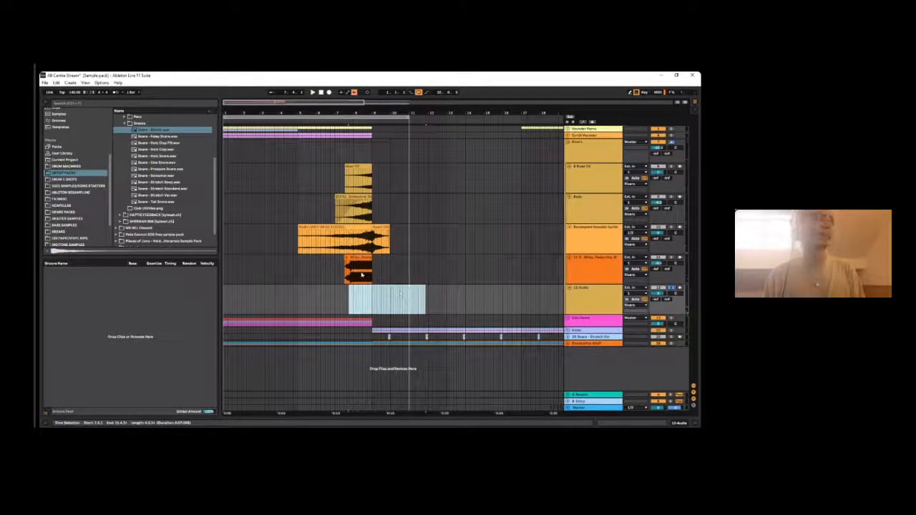
# - Point out the Wiley and Body riser clips leading up to bar 9, and solo the Wiley track
pyautogui.click(356, 276)
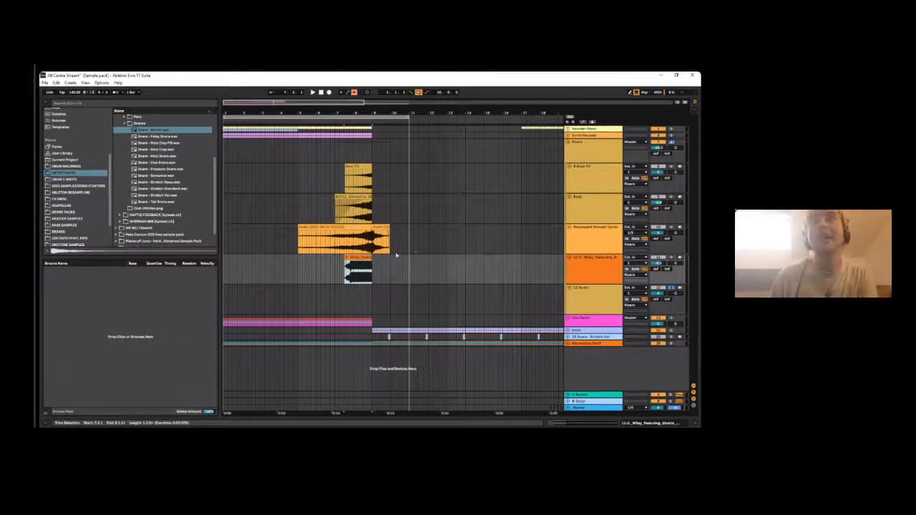
pyautogui.click(366, 204)
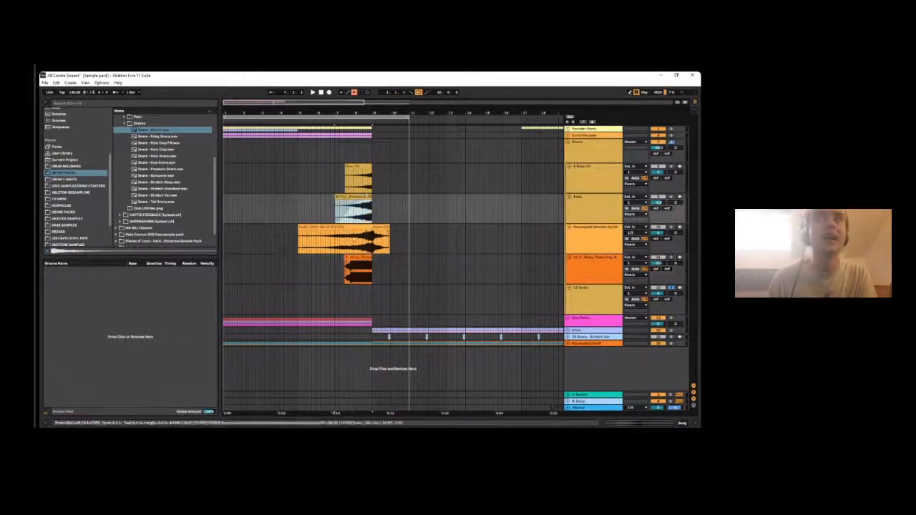
pyautogui.click(364, 257)
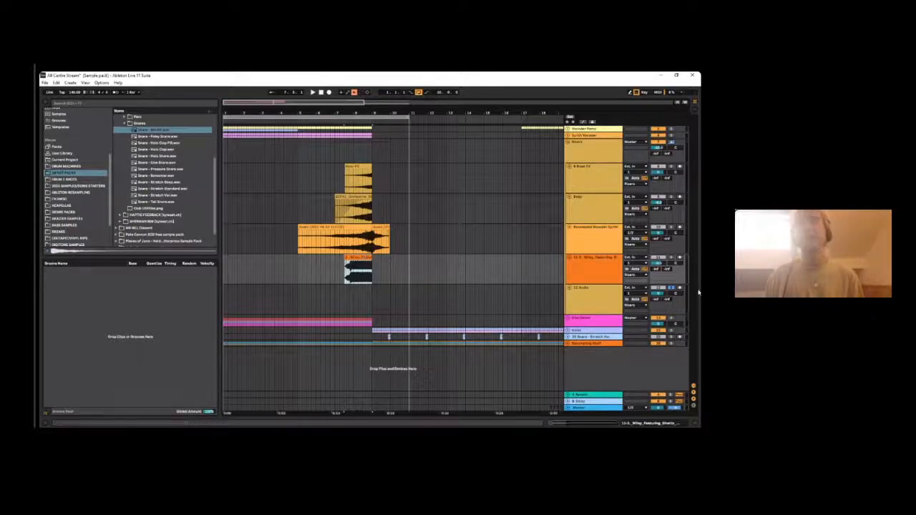
pyautogui.click(671, 257)
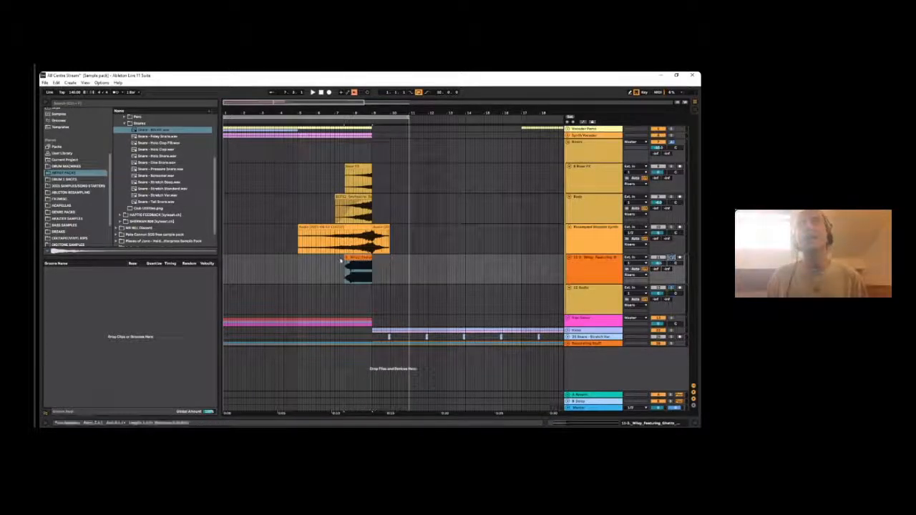
# - Play the soloed Wiley clip from its start up to bar 9
pyautogui.moveTo(361, 113); pyautogui.dragTo(360, 161)
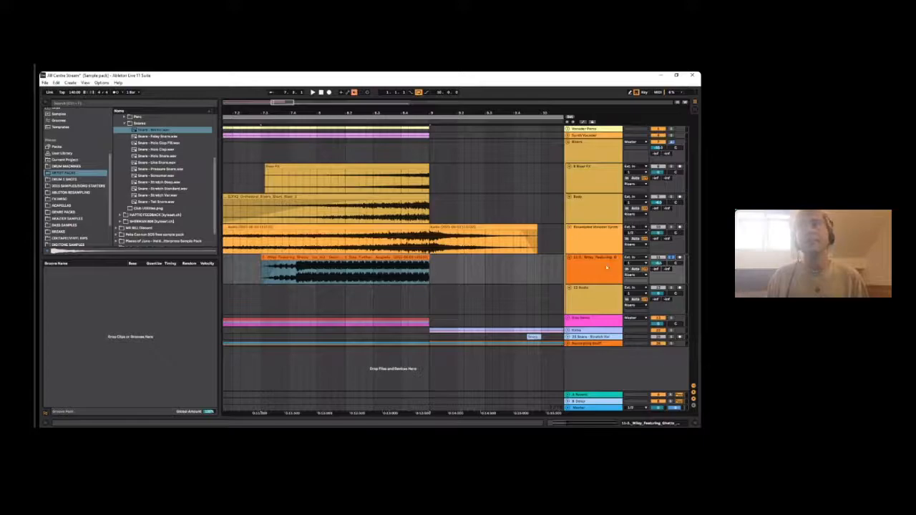
pyautogui.click(322, 259)
pyautogui.press('space')
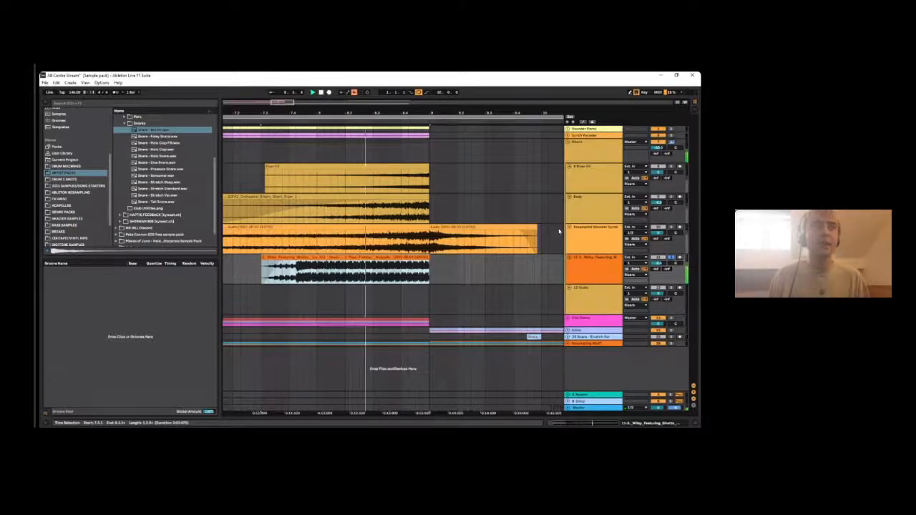
pyautogui.press('space')
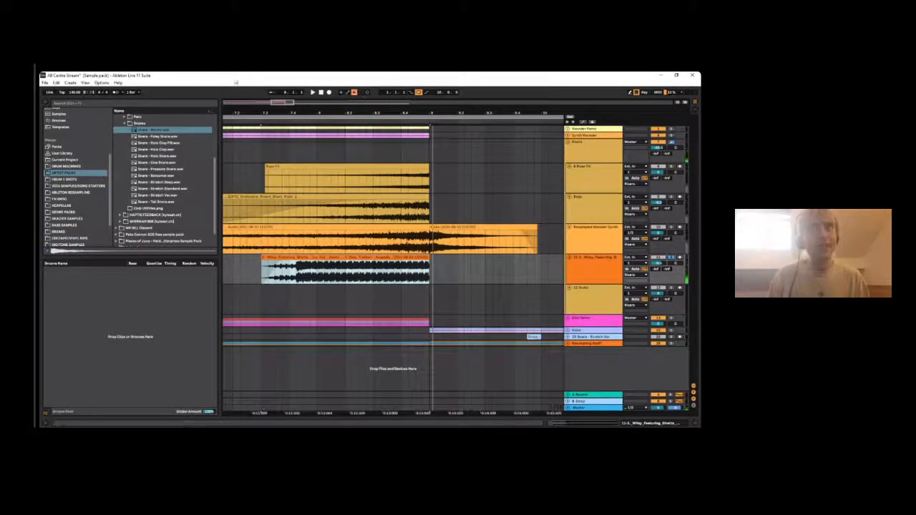
pyautogui.moveTo(259, 111); pyautogui.dragTo(260, 80)
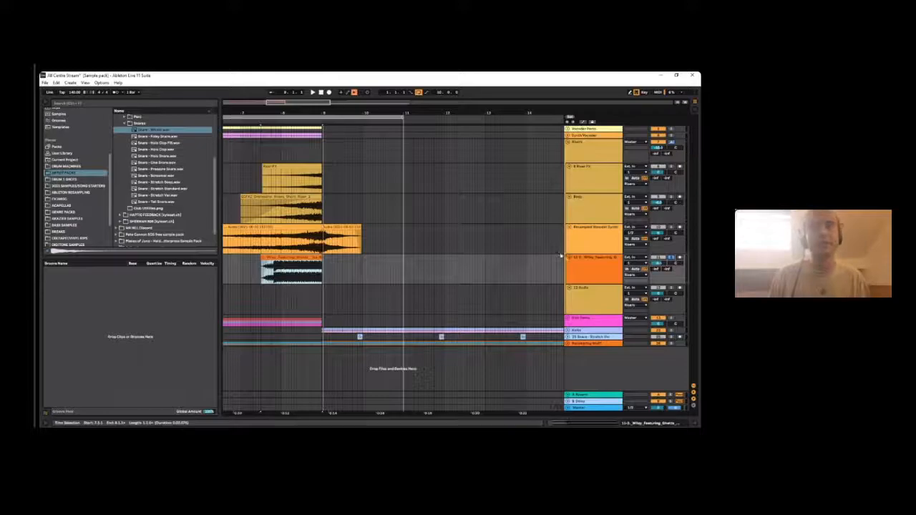
pyautogui.click(583, 270)
# - Browse the sample places and open the ACAPELLAS folder to find a vocal for the demonstration
pyautogui.scroll(3, 77, 166)
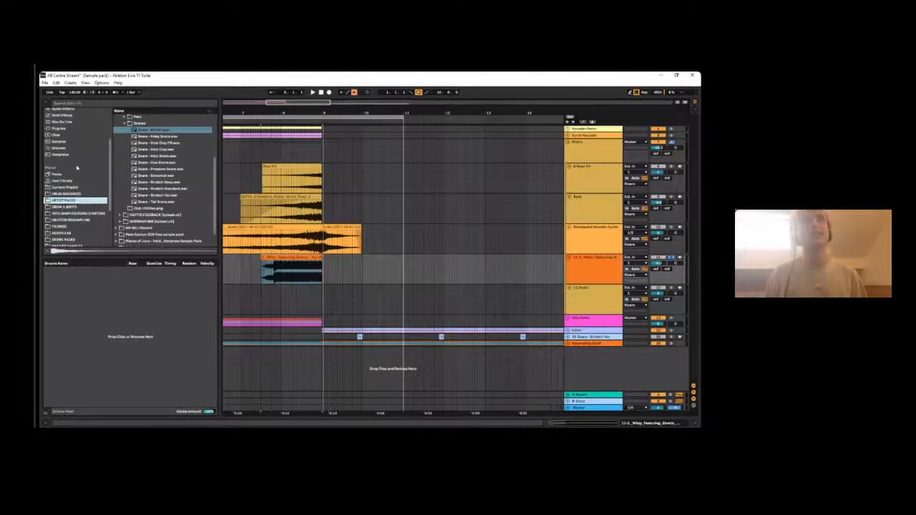
pyautogui.scroll(5, 71, 157)
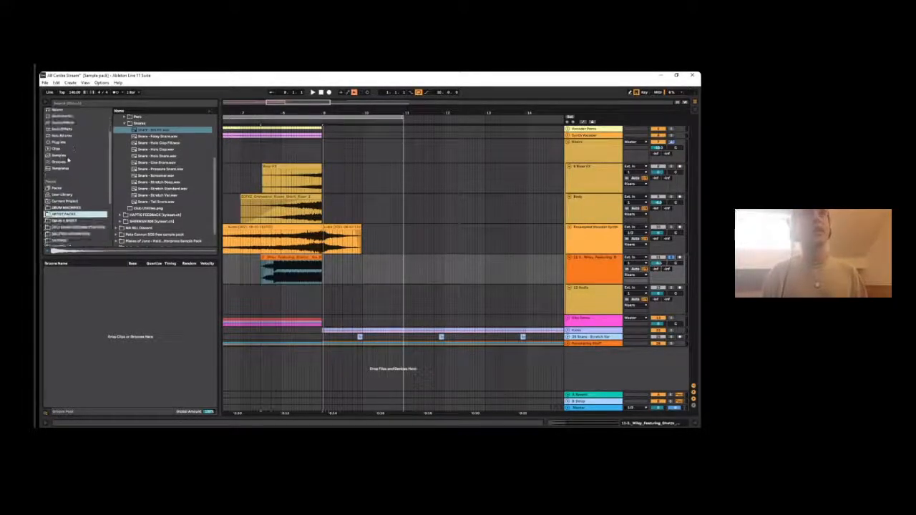
pyautogui.scroll(-3, 64, 142)
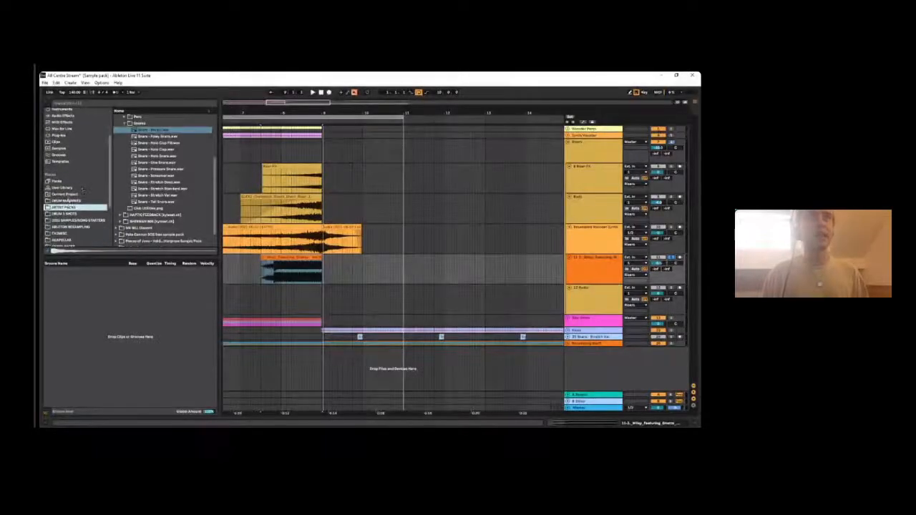
pyautogui.click(80, 205)
pyautogui.scroll(-3, 69, 195)
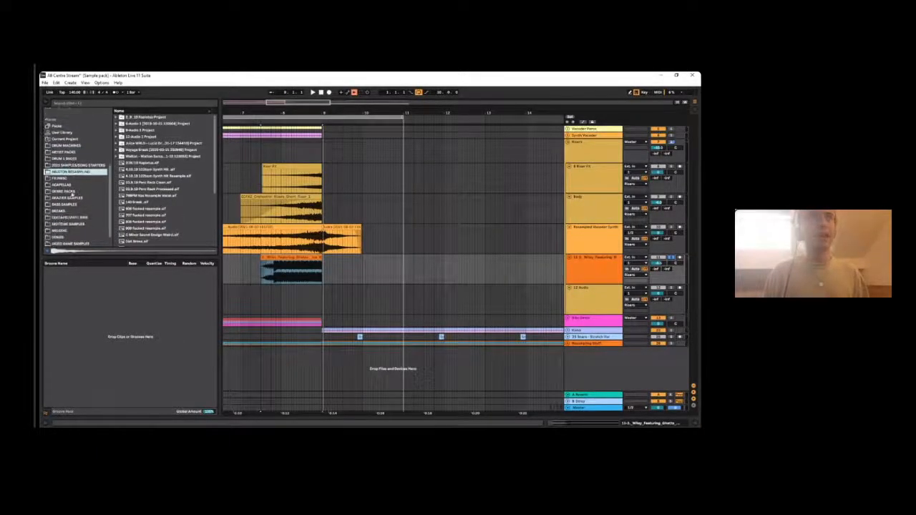
pyautogui.click(62, 186)
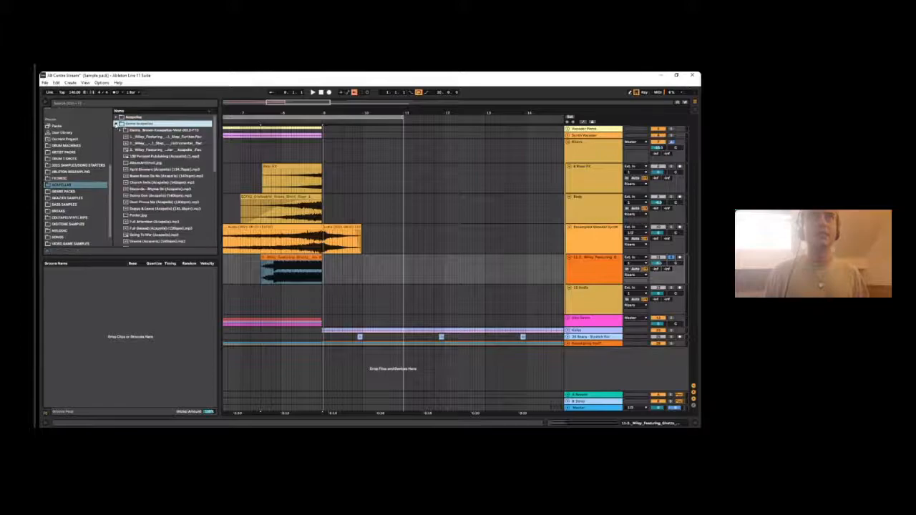
# - Preview acapellas and place the Ice Rink acapella at about bar 8 on the empty track below Wiley
pyautogui.scroll(-3, 154, 182)
pyautogui.click(139, 160)
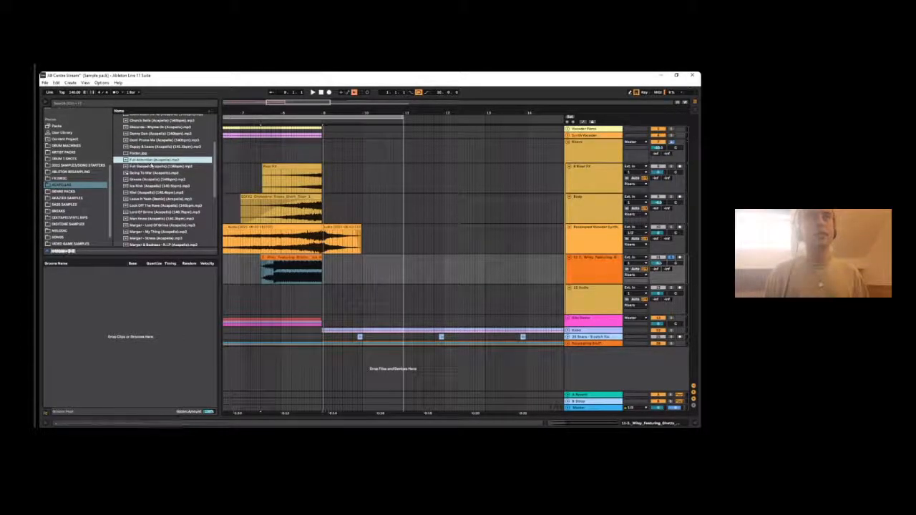
pyautogui.scroll(-2, 166, 178)
pyautogui.moveTo(153, 173); pyautogui.dragTo(293, 296)
pyautogui.press('space')
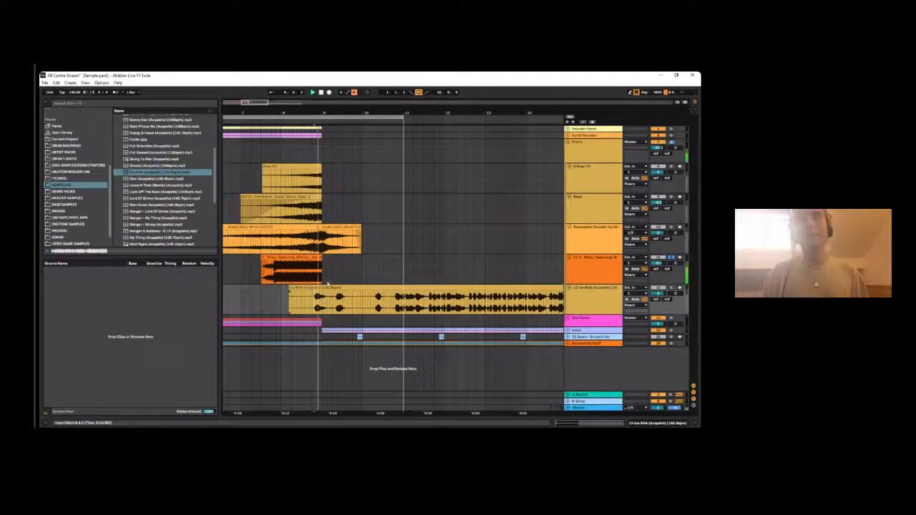
# - Solo the Ice Rink acapella track and play its opening phrases
pyautogui.press('space')
pyautogui.click(670, 288)
pyautogui.click(605, 275)
pyautogui.press('space')
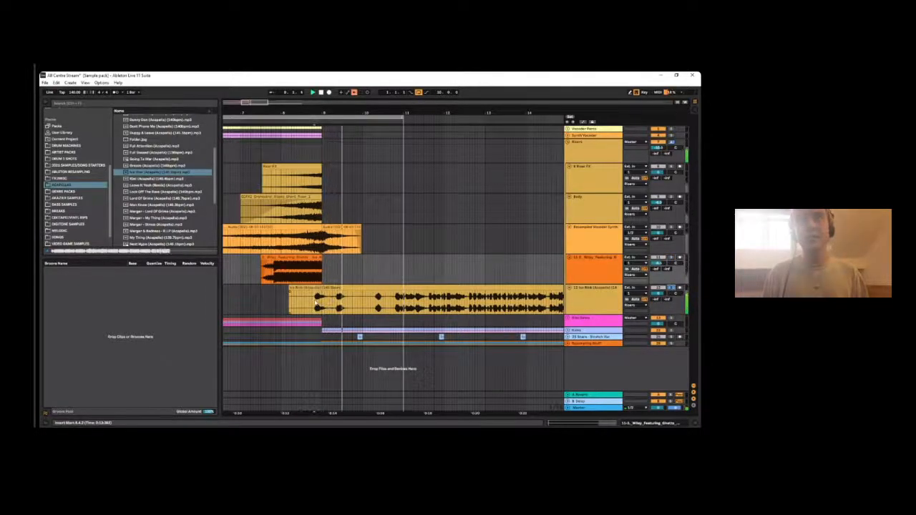
pyautogui.click(337, 308)
pyautogui.press('space')
# - Isolate one short vocal phrase from the Ice Rink clip, remove the rest, and consolidate the phrase at about bar 7.4
pyautogui.moveTo(334, 304)
pyautogui.mouseDown()
pyautogui.moveTo(365, 305)
pyautogui.moveTo(352, 304)
pyautogui.mouseUp()
pyautogui.press('Delete')
pyautogui.click(320, 284)
pyautogui.click(316, 287)
pyautogui.press('Delete')
pyautogui.click(363, 287)
pyautogui.press('Delete')
pyautogui.click(276, 305)
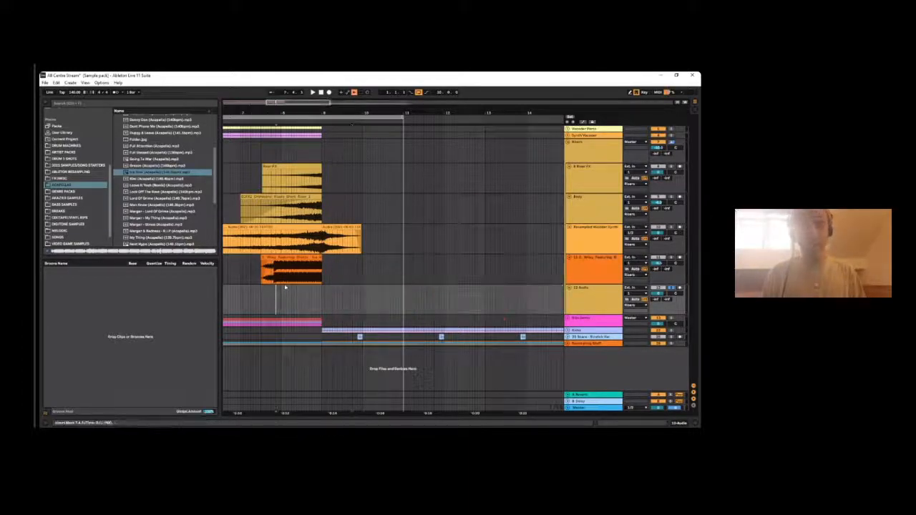
pyautogui.hotkey('ctrl', 'v')
pyautogui.press('space')
pyautogui.hotkey('ctrl', 'j')
# - Align the start of the Ice Rink phrase with the Wiley clip and time-stretch it to about bar 9.4
pyautogui.moveTo(277, 110); pyautogui.dragTo(292, 201)
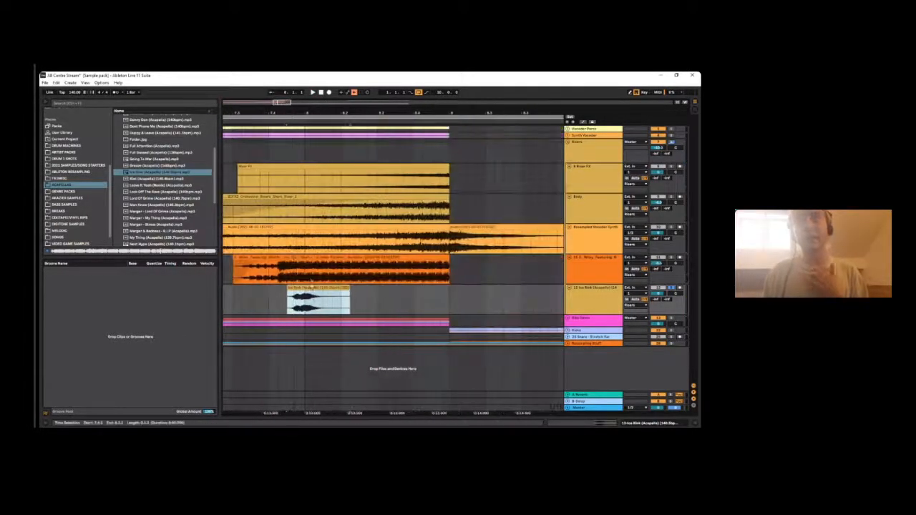
pyautogui.moveTo(312, 299); pyautogui.dragTo(252, 301)
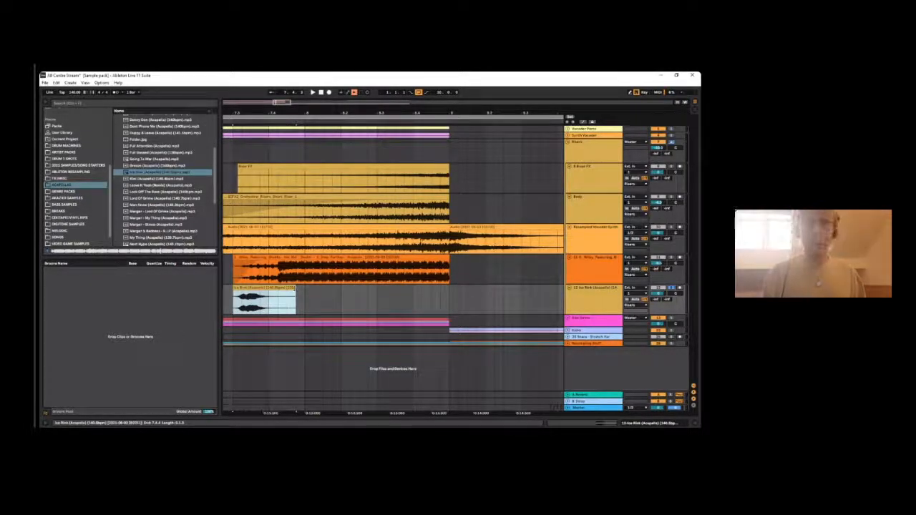
pyautogui.moveTo(296, 301); pyautogui.dragTo(530, 292)
pyautogui.click(530, 297)
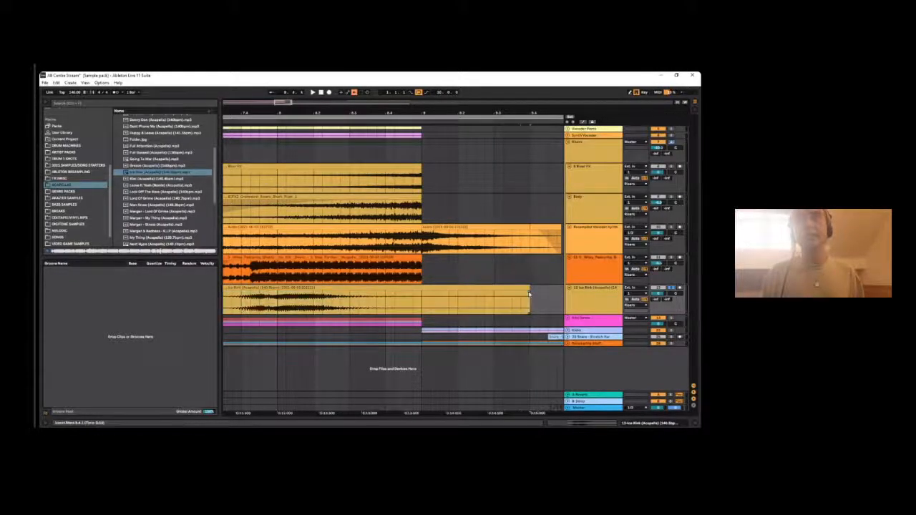
# - Play the stretched Ice Rink clip and open its waveform for editing
pyautogui.moveTo(290, 116); pyautogui.dragTo(297, 90)
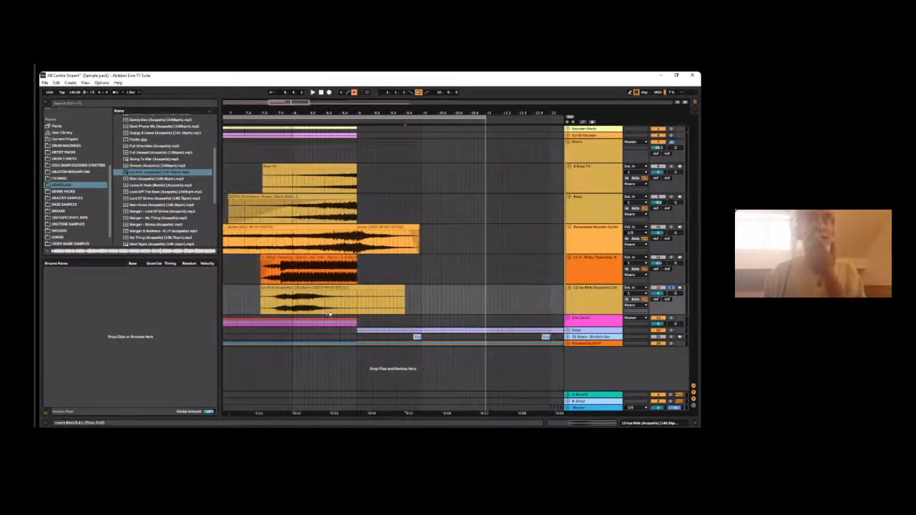
pyautogui.click(305, 290)
pyautogui.press('space')
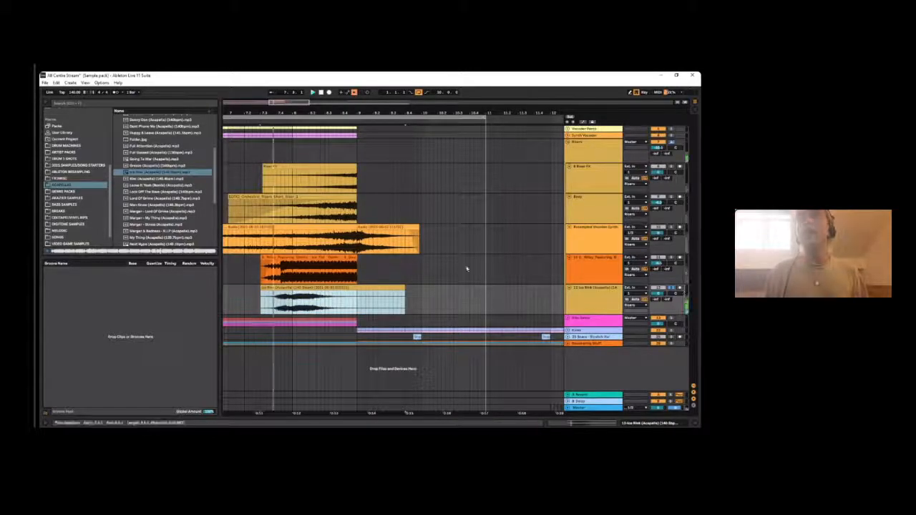
pyautogui.doubleClick(337, 304)
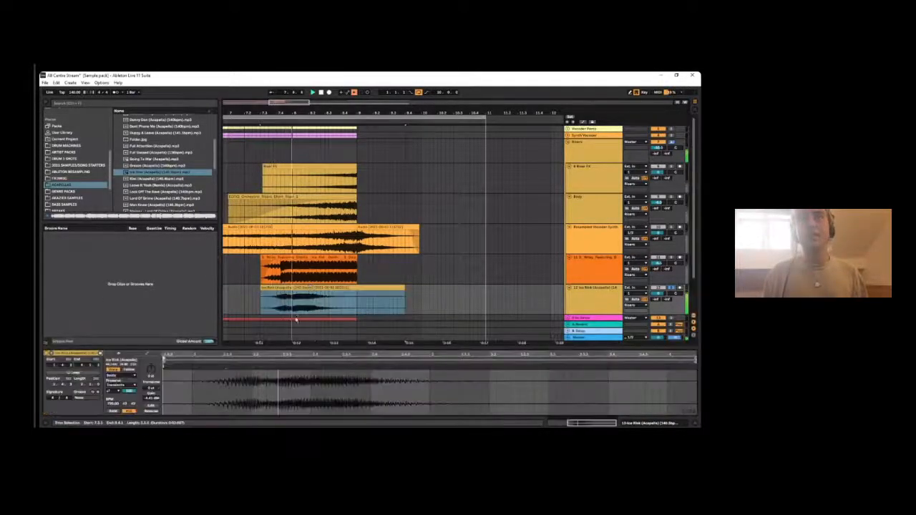
pyautogui.rightClick(227, 366)
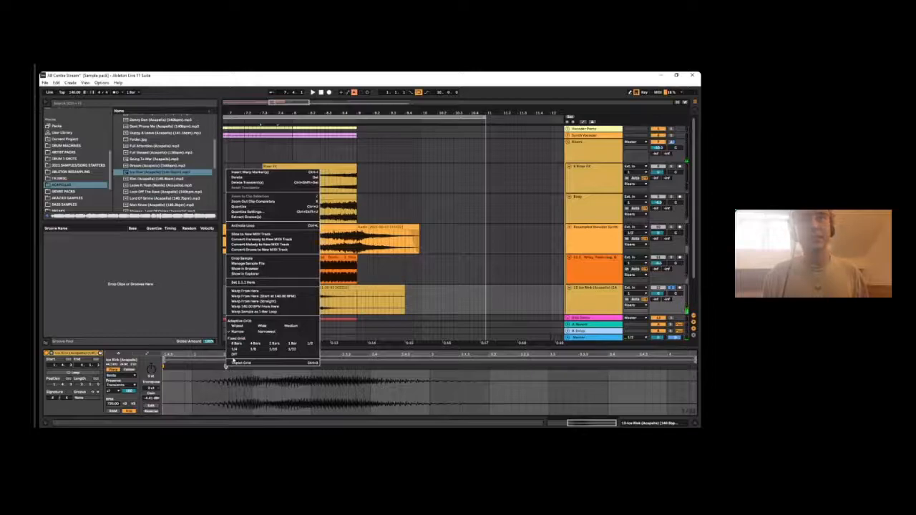
pyautogui.click(224, 366)
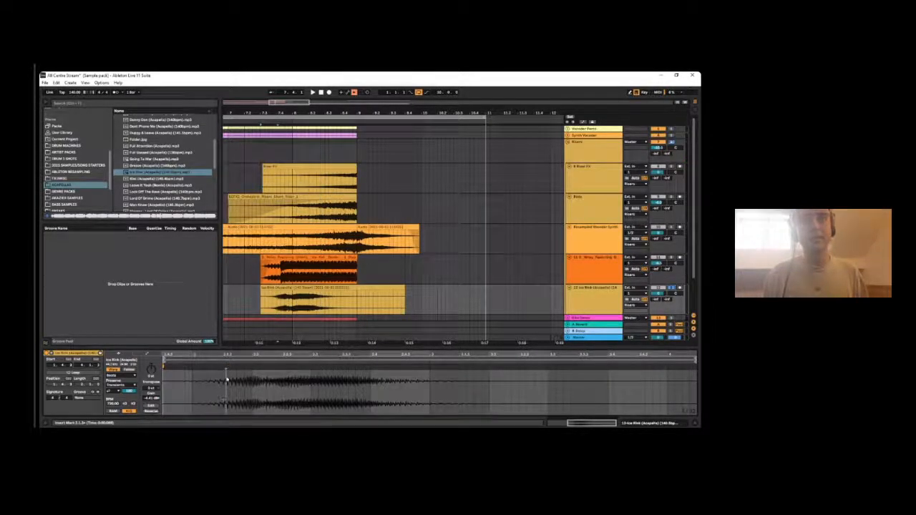
pyautogui.rightClick(226, 372)
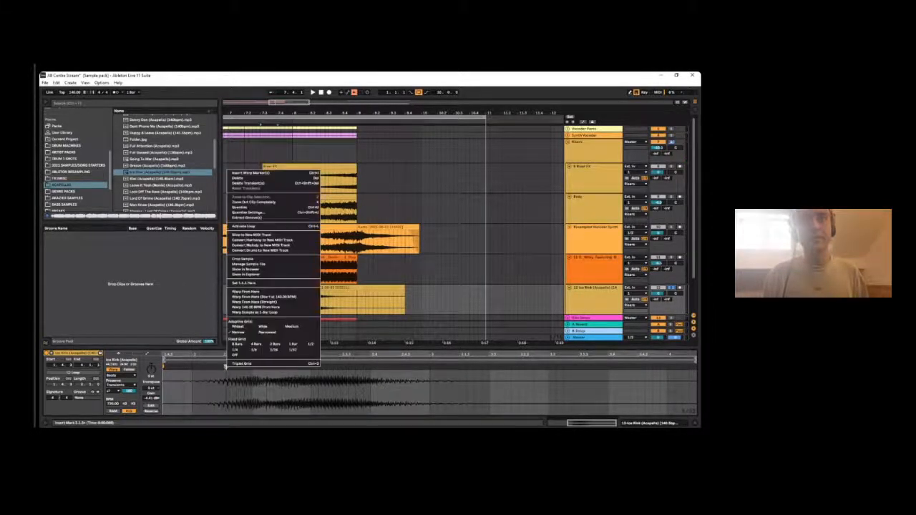
pyautogui.click(226, 369)
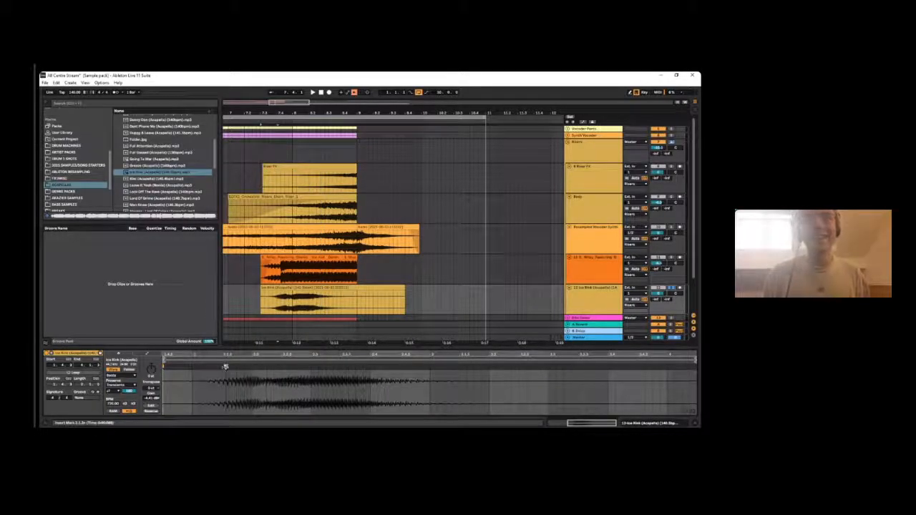
# - Add warp markers across the Ice Rink vocal and shift them later to stretch the phrase, playing back the result
pyautogui.moveTo(226, 367); pyautogui.dragTo(250, 366)
pyautogui.moveTo(341, 366); pyautogui.dragTo(513, 369)
pyautogui.press('space')
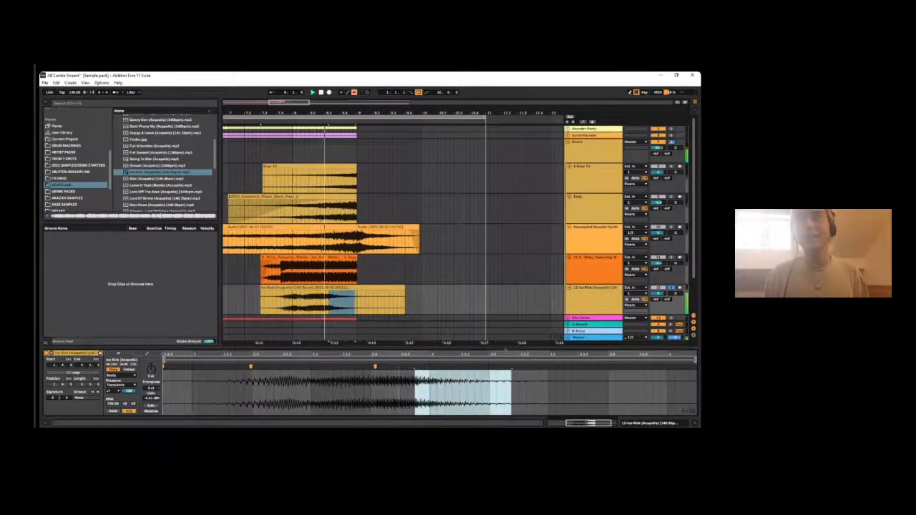
pyautogui.press('space')
pyautogui.doubleClick(429, 367)
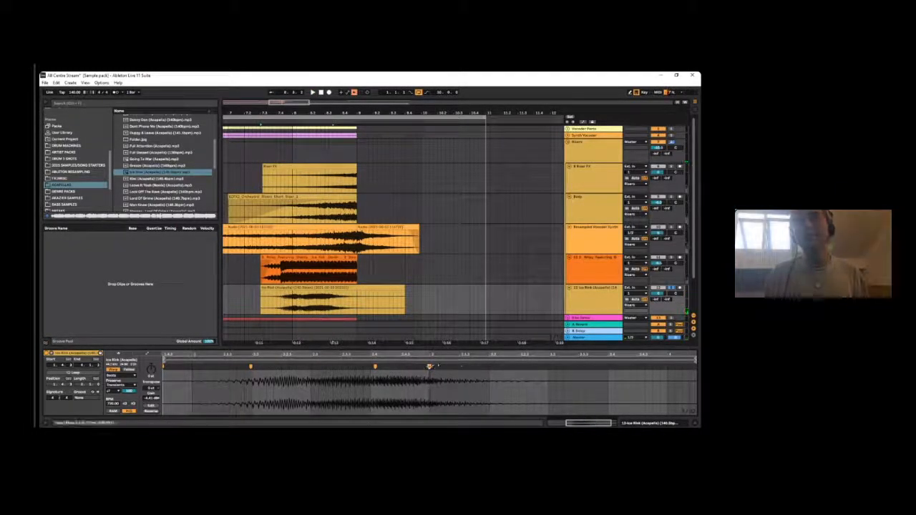
pyautogui.moveTo(430, 366); pyautogui.dragTo(681, 368)
pyautogui.moveTo(238, 357); pyautogui.dragTo(366, 352)
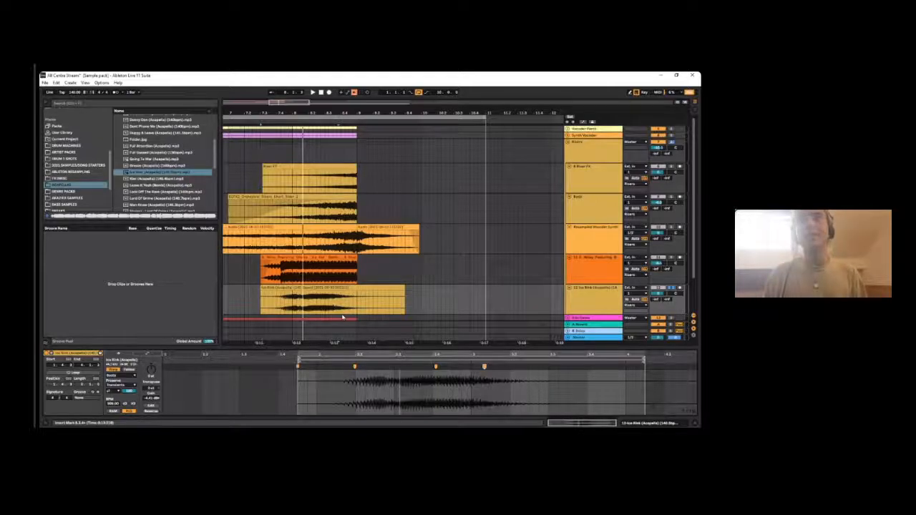
# - Time-compress the Ice Rink clip so that it ends just past bar 9, and play it
pyautogui.click(404, 289)
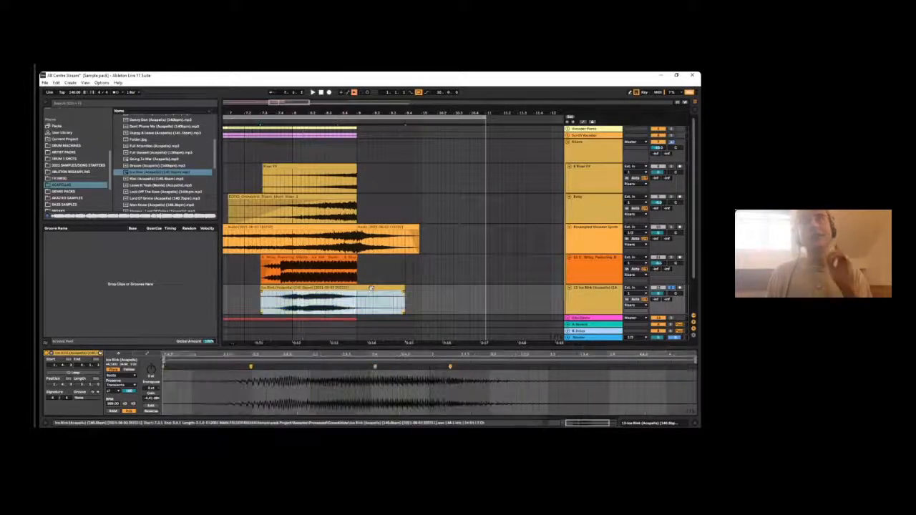
pyautogui.moveTo(404, 292); pyautogui.dragTo(356, 297)
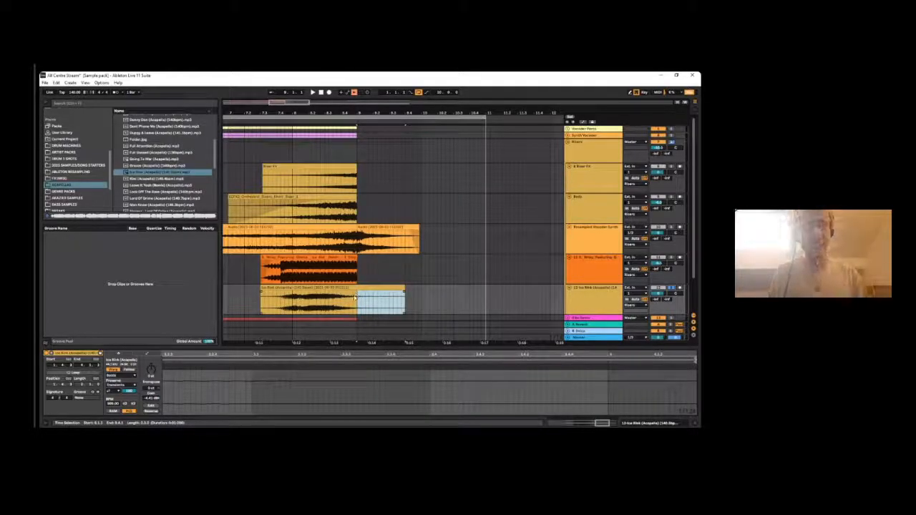
pyautogui.moveTo(343, 111)
pyautogui.mouseDown()
pyautogui.moveTo(343, 136)
pyautogui.moveTo(343, 111)
pyautogui.mouseUp()
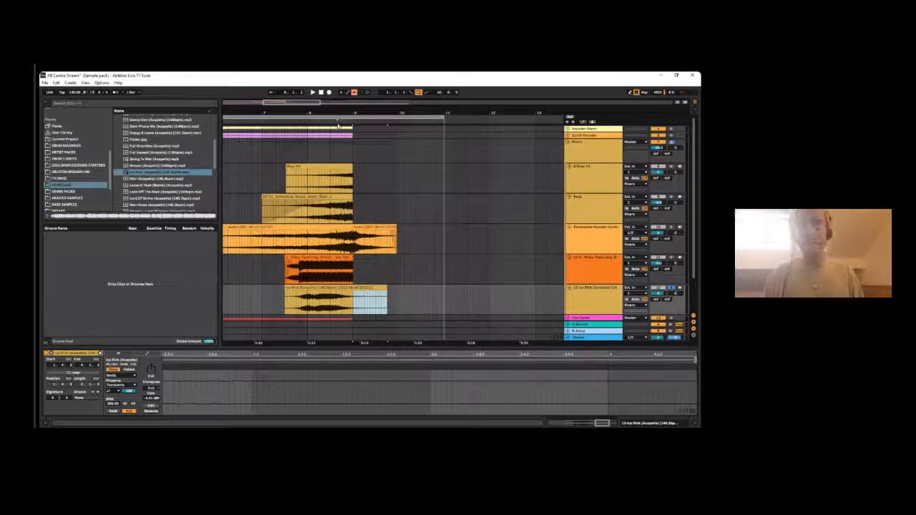
pyautogui.moveTo(337, 114); pyautogui.dragTo(335, 138)
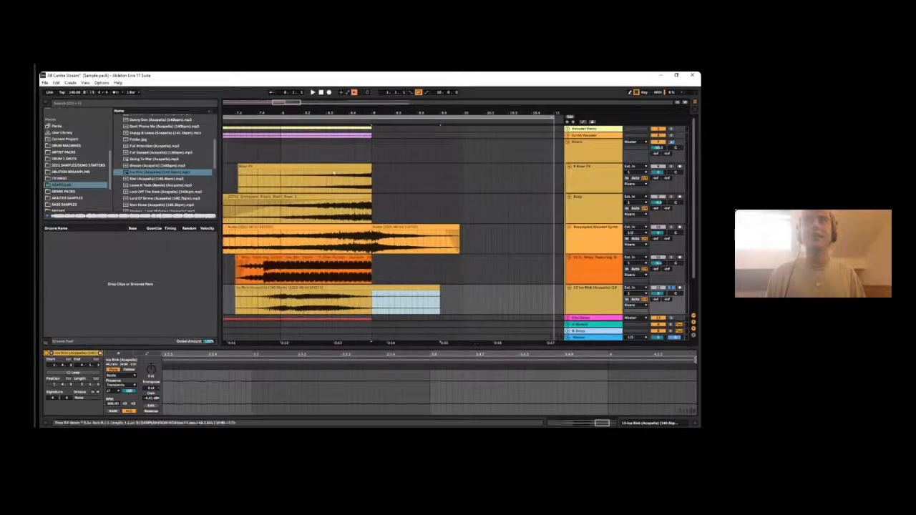
pyautogui.rightClick(333, 169)
pyautogui.rightClick(337, 147)
pyautogui.click(363, 201)
pyautogui.rightClick(340, 155)
pyautogui.click(379, 211)
pyautogui.moveTo(262, 116)
pyautogui.mouseDown()
pyautogui.moveTo(377, 115)
pyautogui.moveTo(384, 107)
pyautogui.mouseUp()
pyautogui.click(505, 295)
pyautogui.moveTo(525, 290); pyautogui.dragTo(482, 289)
pyautogui.click(546, 297)
pyautogui.click(478, 288)
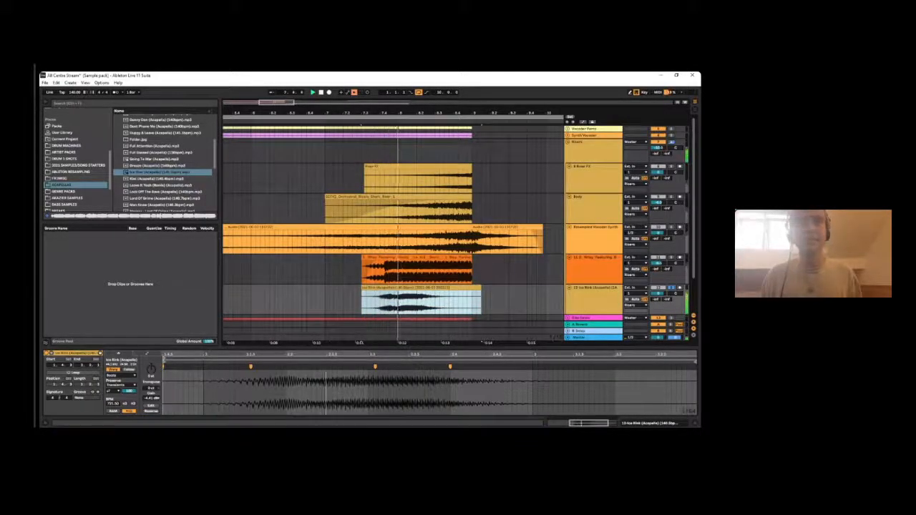
# - Set the Ice Rink clip's warp mode to Tones and play it
pyautogui.click(126, 376)
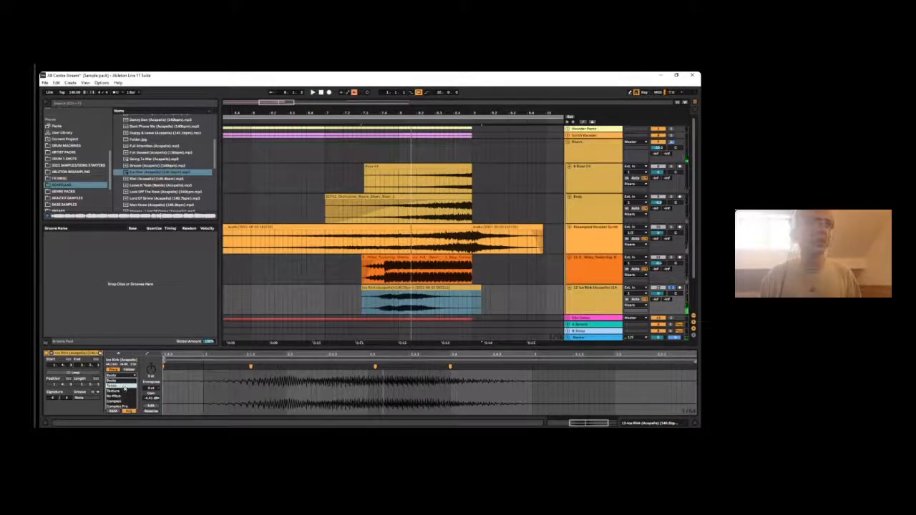
pyautogui.click(123, 375)
pyautogui.click(133, 376)
pyautogui.click(122, 387)
pyautogui.press('space')
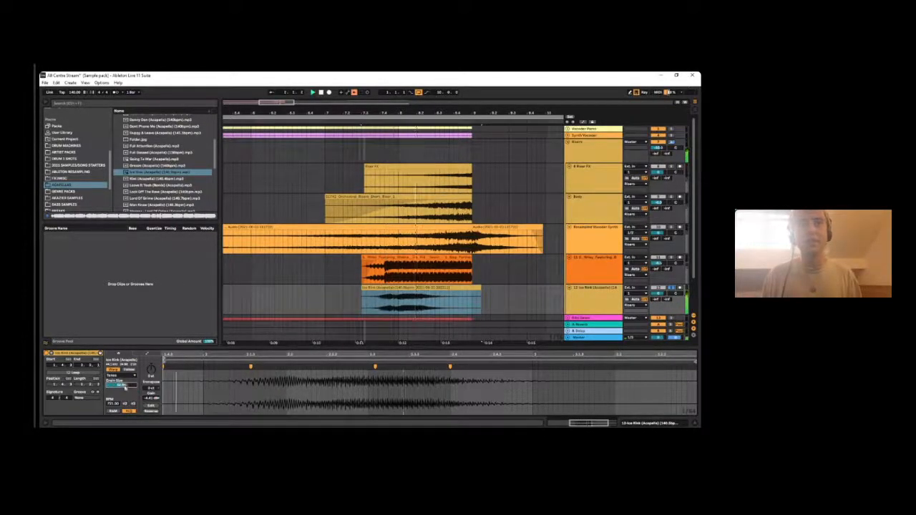
pyautogui.press('space')
# - Audition the Ice Rink clip in Texture warp mode, and reopen the warp mode choices
pyautogui.click(122, 376)
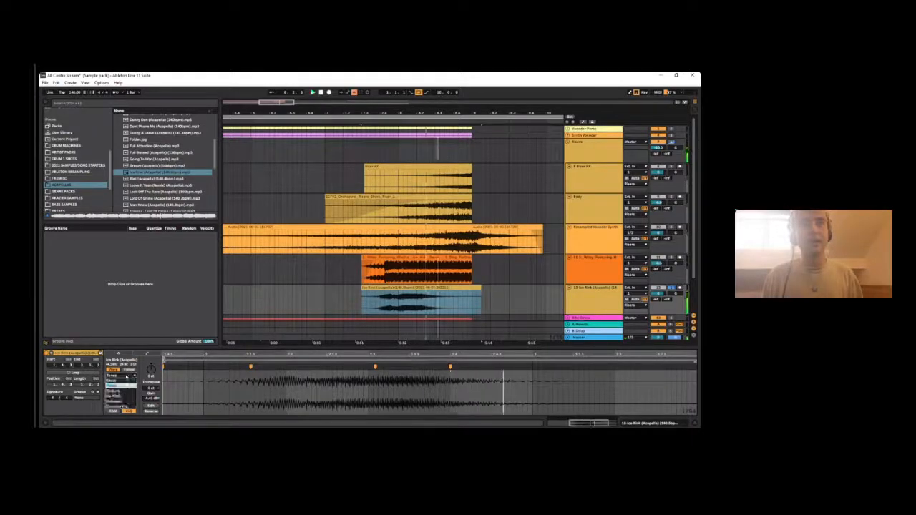
pyautogui.click(121, 389)
pyautogui.press('space')
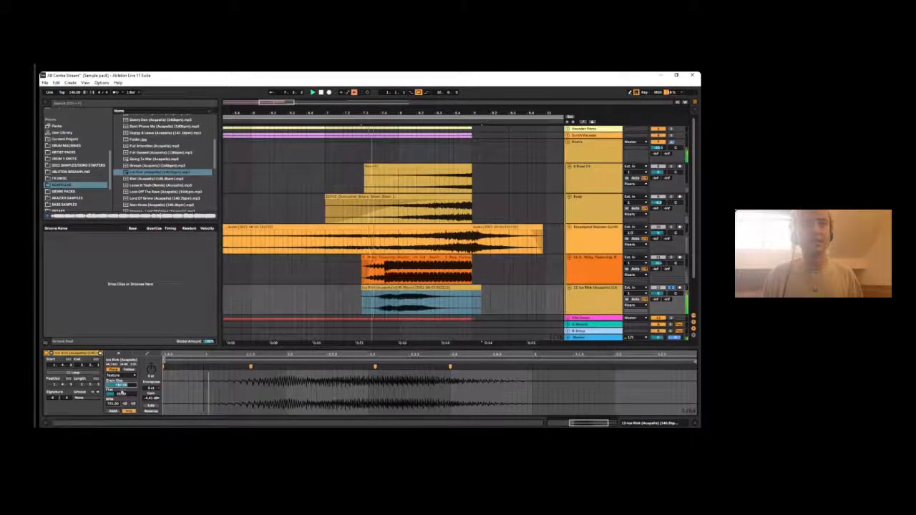
pyautogui.press('space')
pyautogui.click(127, 375)
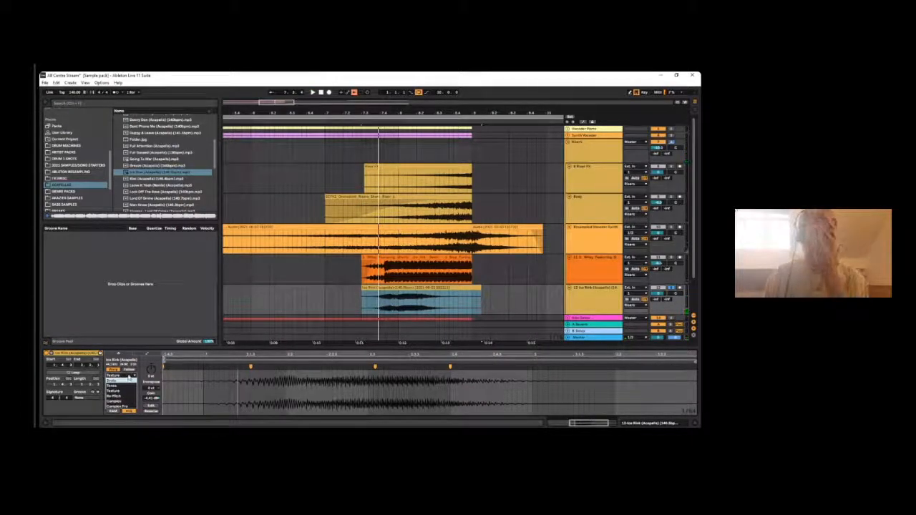
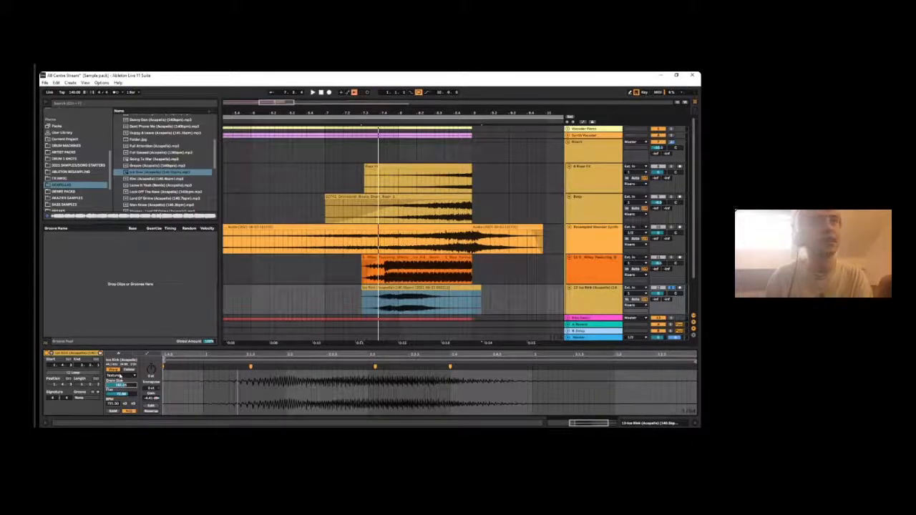
# - Set the Ice Rink clip's warp mode to Beats and play it
pyautogui.click(121, 376)
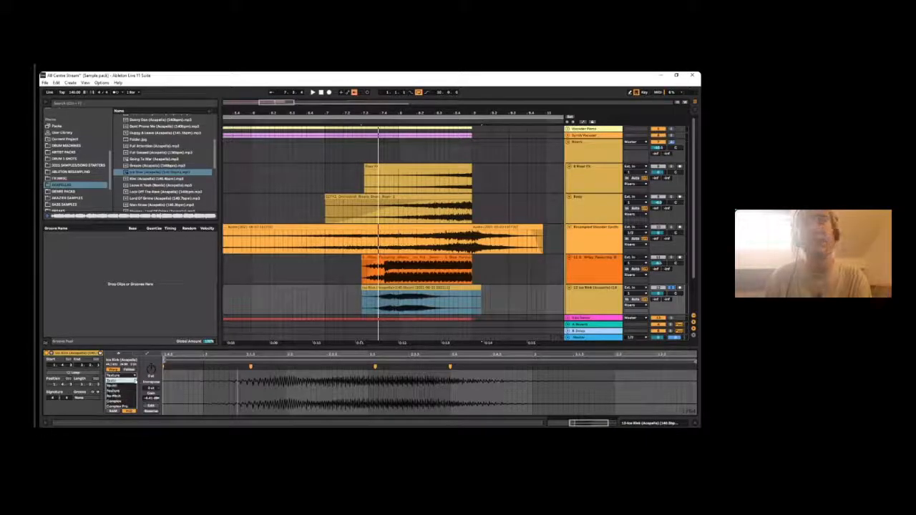
pyautogui.click(118, 390)
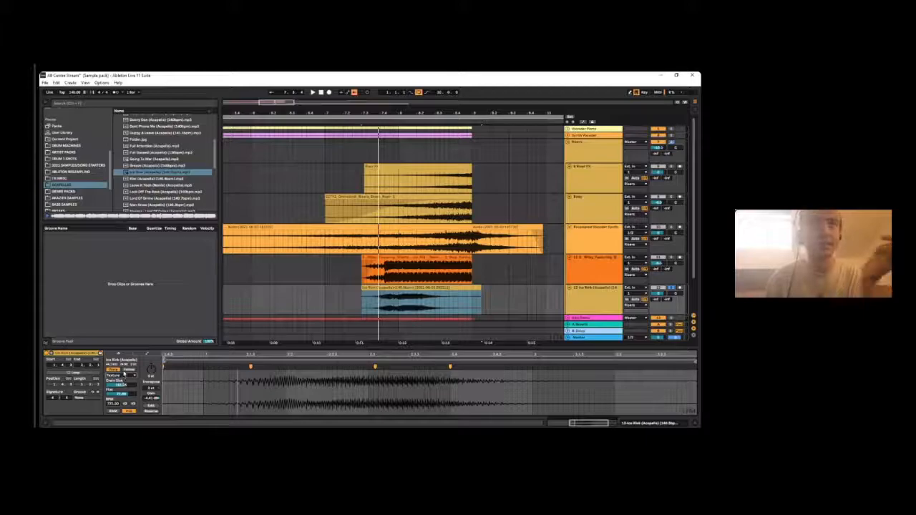
pyautogui.click(122, 376)
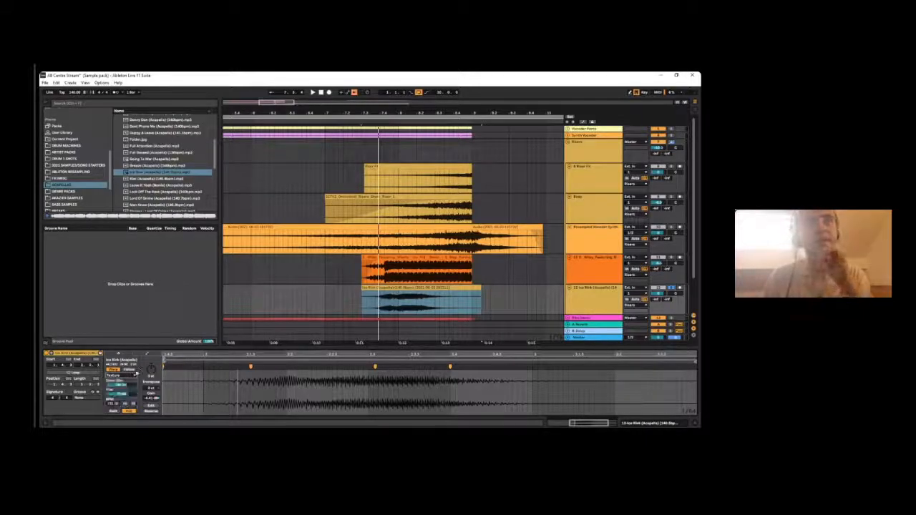
pyautogui.click(122, 381)
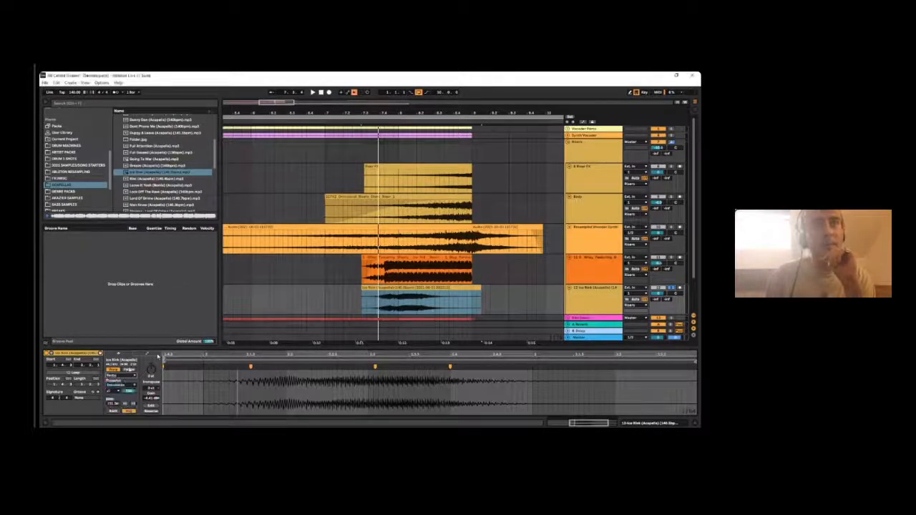
pyautogui.press('space')
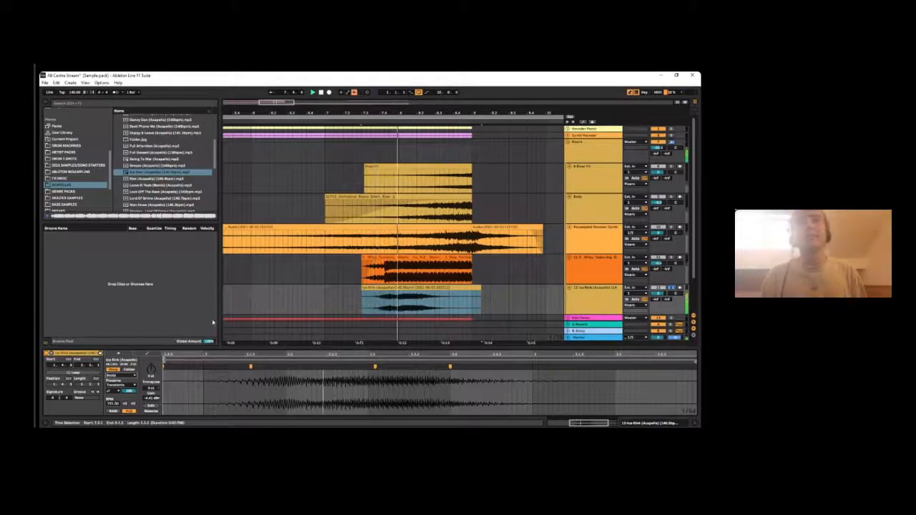
pyautogui.click(146, 354)
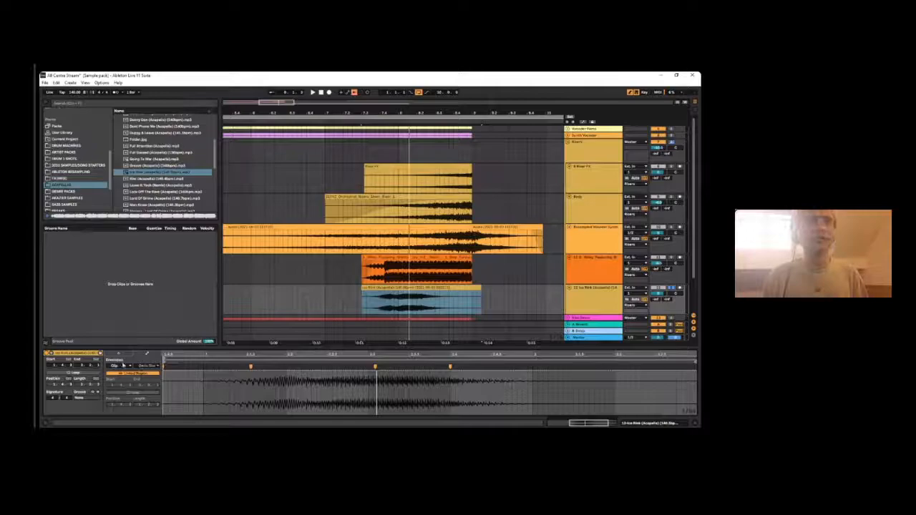
# - Solo the Wiley riser track and play its clip on its own
pyautogui.click(456, 258)
pyautogui.press('space')
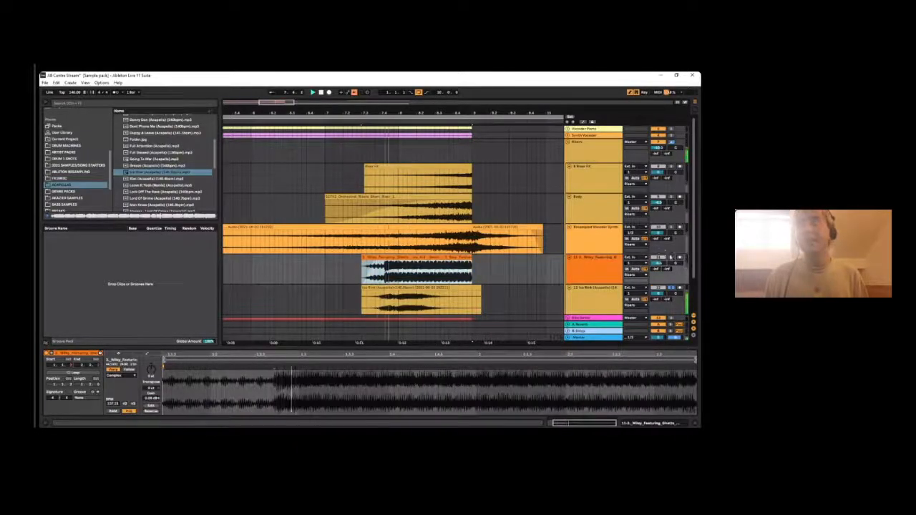
pyautogui.press('space')
pyautogui.press('space')
pyautogui.click(671, 258)
pyautogui.press('space')
pyautogui.press('space')
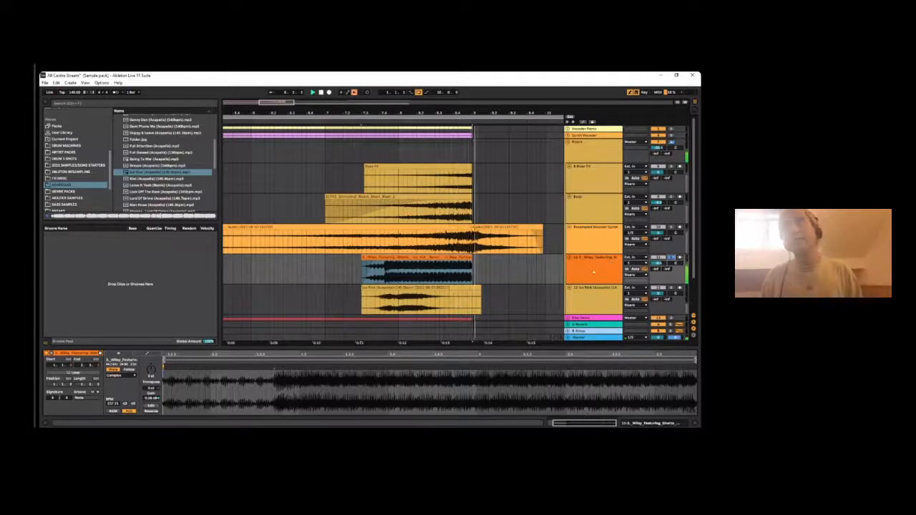
# - Shift the Ice Rink clip later, cut off everything past bar 9, and audition it with its track soloed
pyautogui.click(599, 299)
pyautogui.moveTo(430, 304); pyautogui.dragTo(472, 302)
pyautogui.click(471, 302)
pyautogui.press('Delete')
pyautogui.click(449, 289)
pyautogui.press('space')
pyautogui.press('space')
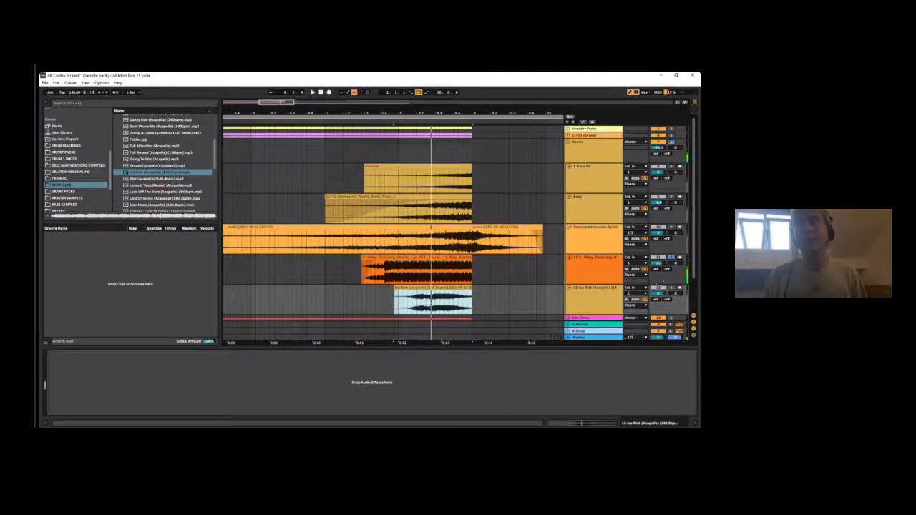
pyautogui.click(671, 288)
# - Show the Ice Rink clip's envelopes and choose Transposition as the clip parameter
pyautogui.doubleClick(445, 288)
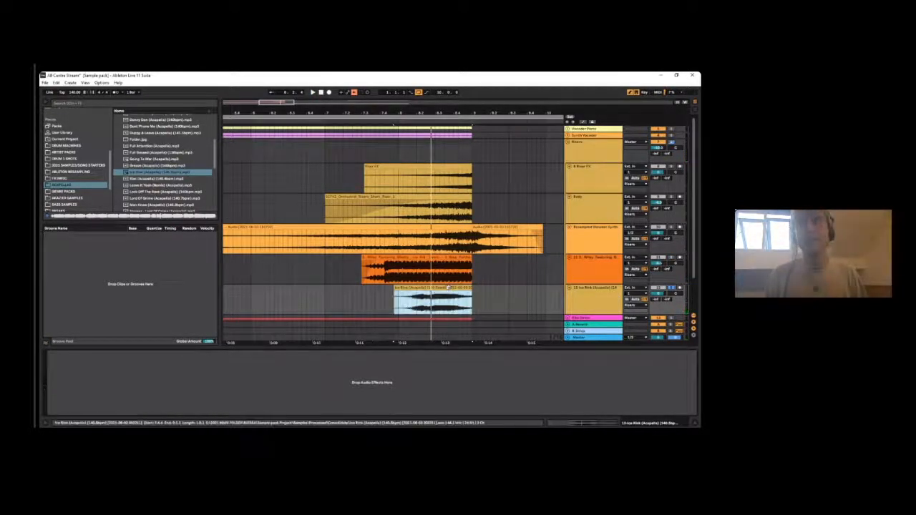
pyautogui.click(119, 353)
pyautogui.click(147, 353)
pyautogui.click(121, 365)
pyautogui.click(117, 371)
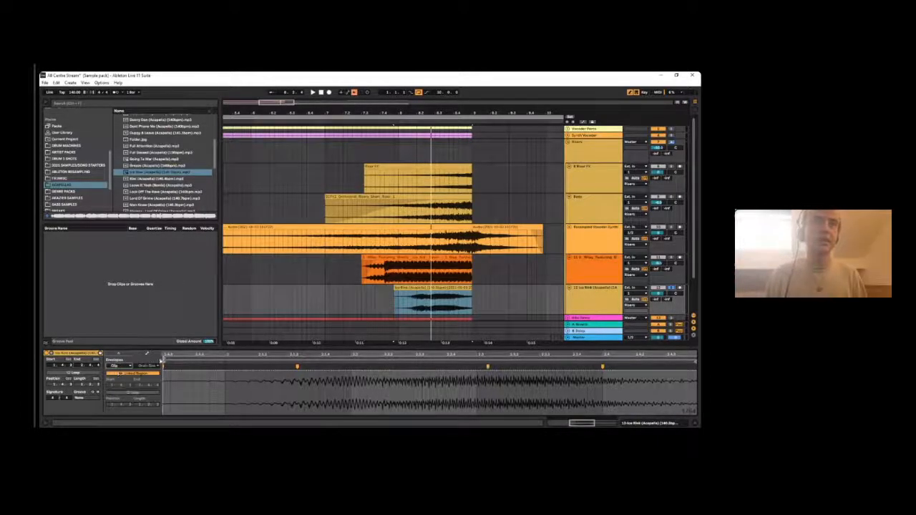
pyautogui.click(152, 366)
pyautogui.click(172, 392)
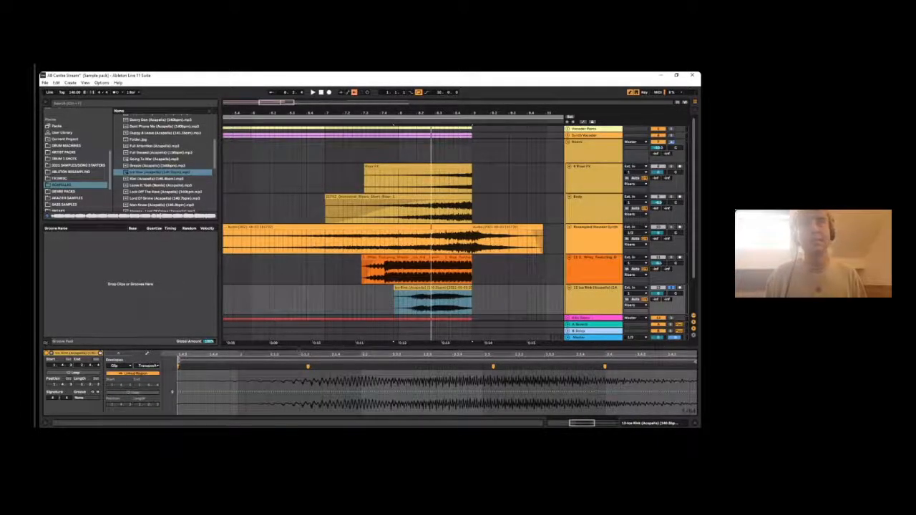
# - Draw a curved transposition envelope rising from the start of the Ice Rink clip to its end, and play it
pyautogui.scroll(-5, 381, 397)
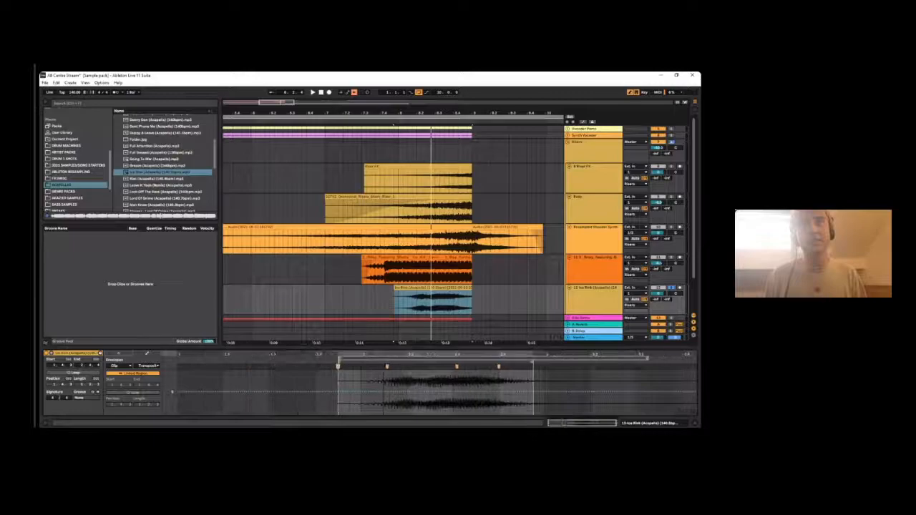
pyautogui.click(338, 393)
pyautogui.moveTo(532, 393); pyautogui.dragTo(495, 407)
pyautogui.press('space')
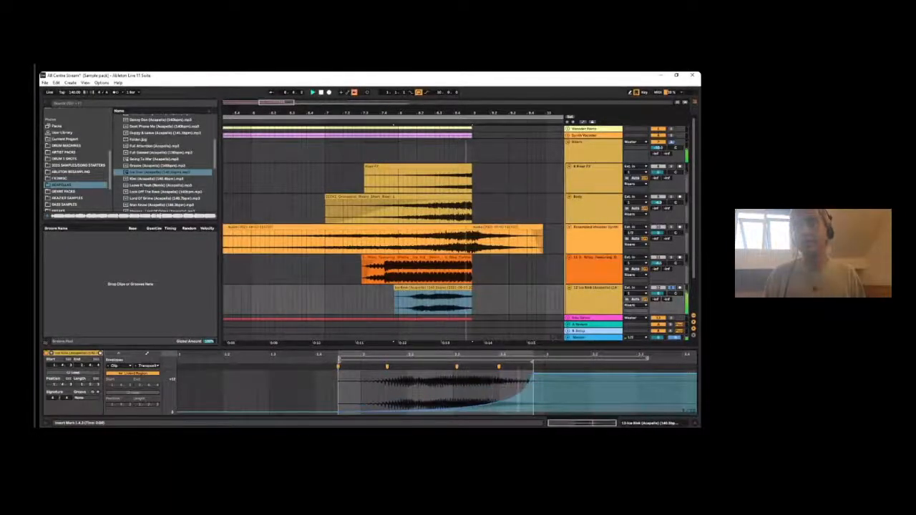
pyautogui.press('space')
pyautogui.press('space')
# - Show the Ice Rink clip's warp settings and replay the pitch rise
pyautogui.click(119, 354)
pyautogui.press('space')
pyautogui.press('space')
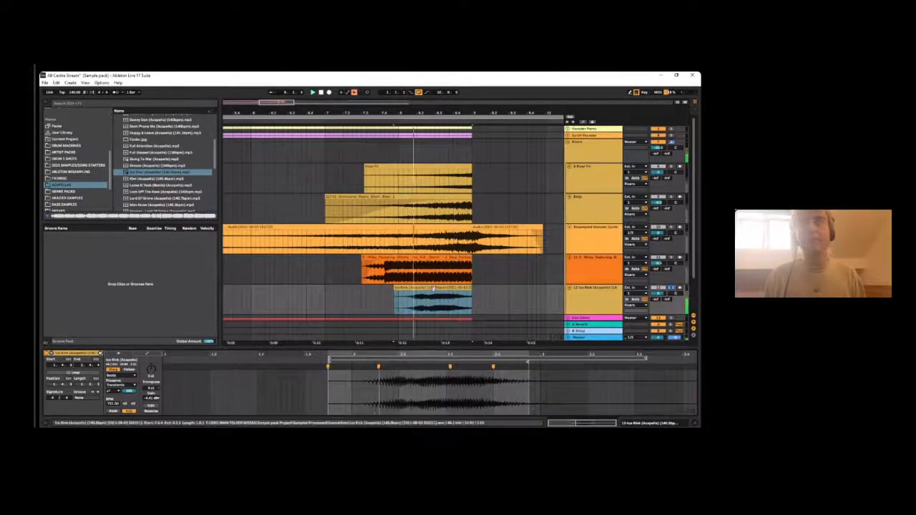
pyautogui.press('space')
pyautogui.click(432, 288)
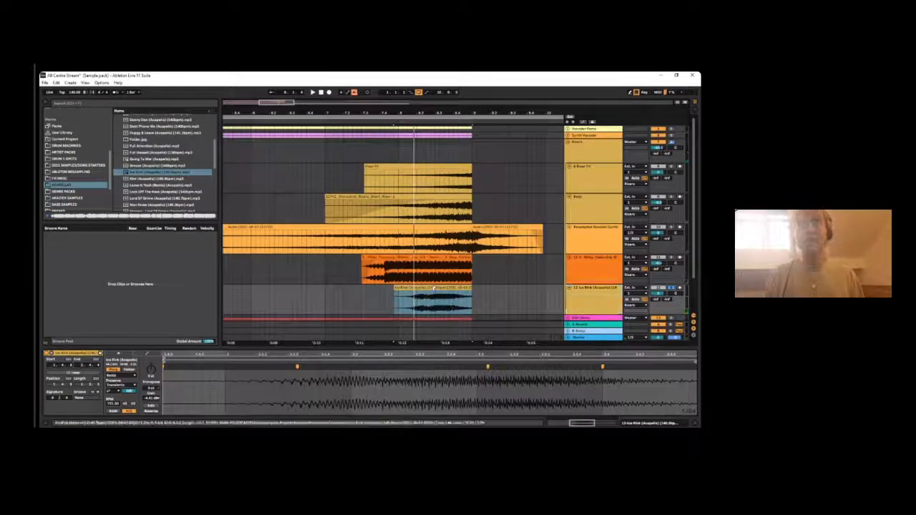
# - Flatten the Ice Rink clip's transposition envelope by removing its raised end point
pyautogui.click(146, 352)
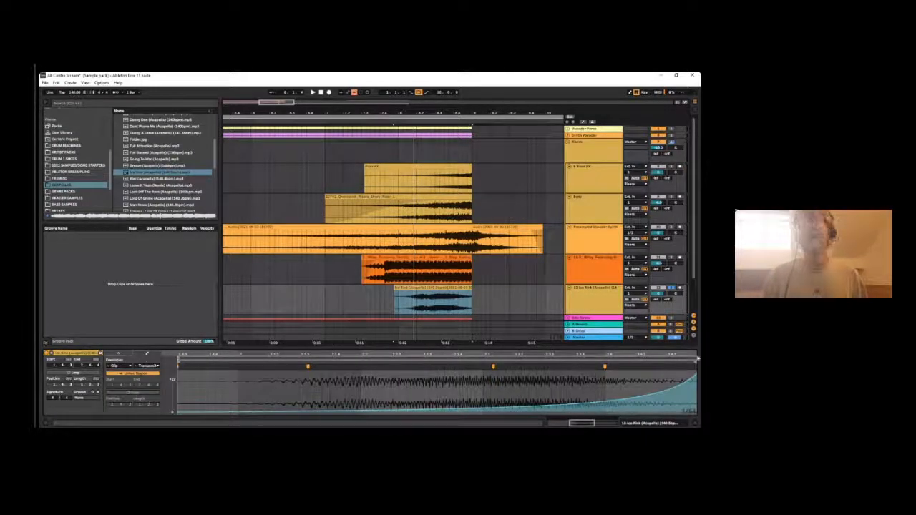
pyautogui.scroll(-3, 698, 358)
pyautogui.click(656, 373)
pyautogui.press('space')
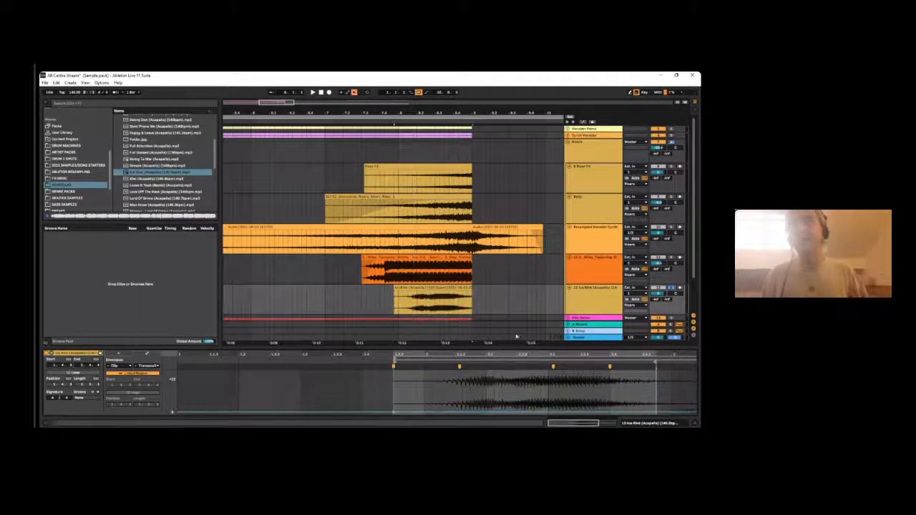
# - Consolidate the Ice Rink clip into new audio, try it at an earlier position, and return its end to bar 9
pyautogui.click(448, 290)
pyautogui.hotkey('ctrl', 'j')
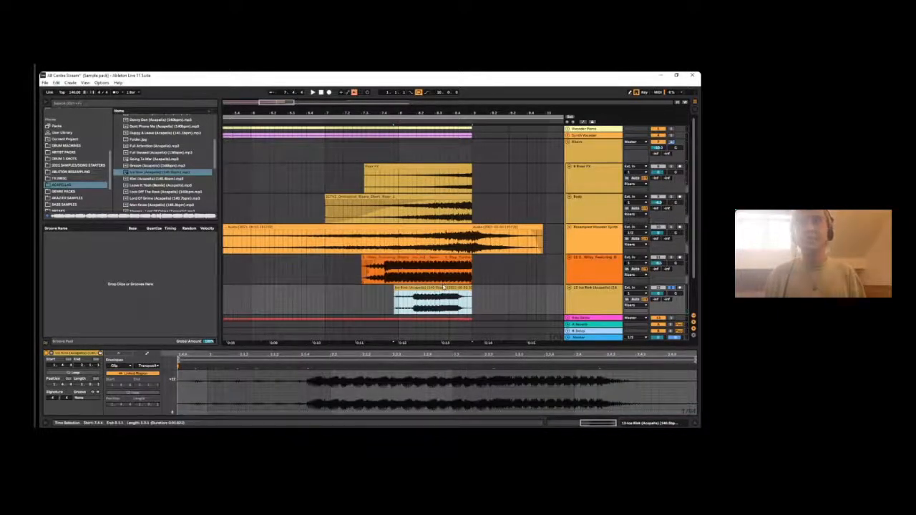
pyautogui.moveTo(418, 287); pyautogui.dragTo(390, 287)
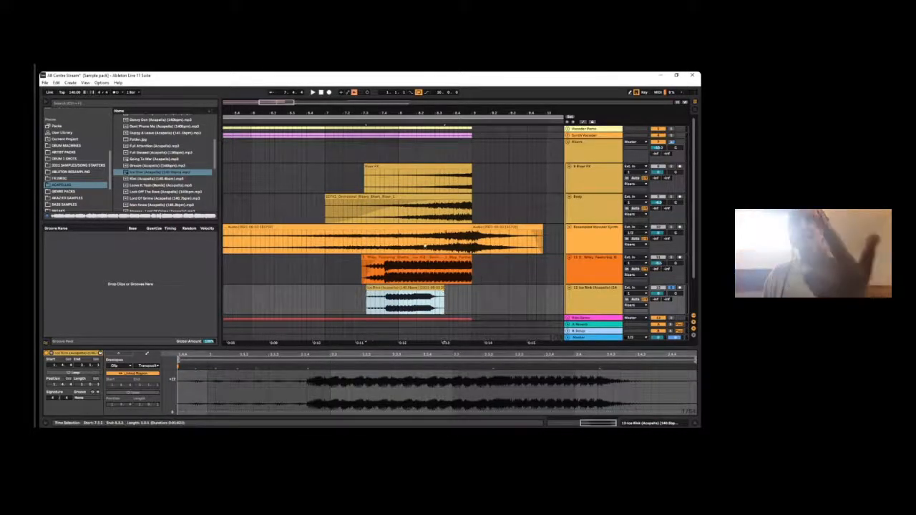
pyautogui.moveTo(435, 288)
pyautogui.mouseDown()
pyautogui.moveTo(476, 293)
pyautogui.moveTo(443, 293)
pyautogui.mouseUp()
# - Draw a rising ramp in the consolidated Ice Rink clip's transposition envelope and play it
pyautogui.click(130, 364)
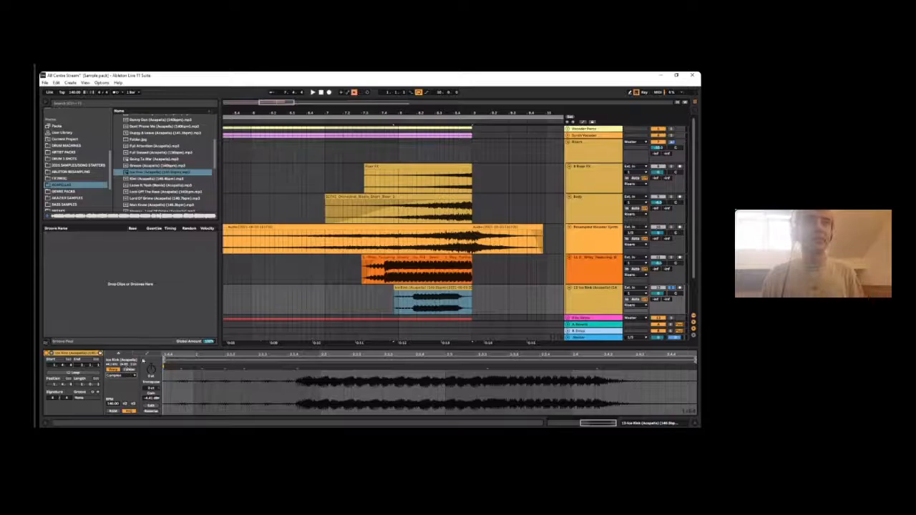
pyautogui.click(147, 353)
pyautogui.click(146, 366)
pyautogui.click(145, 377)
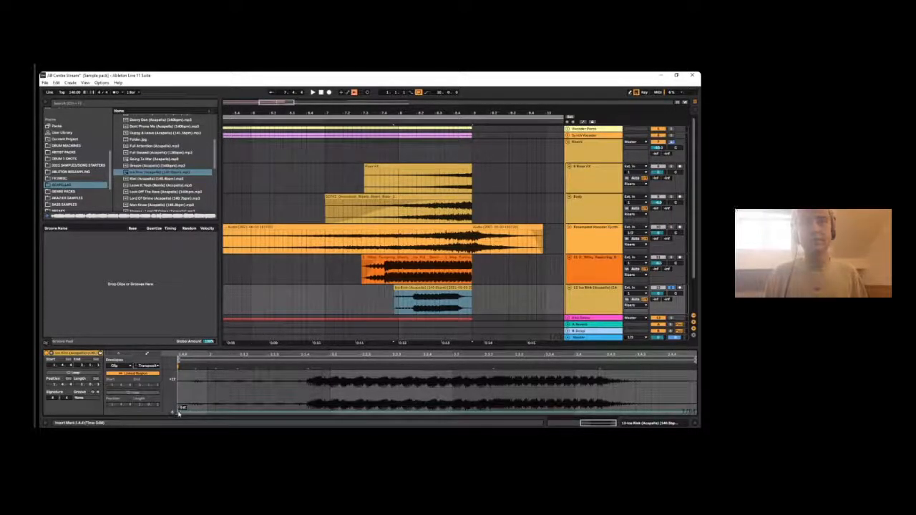
pyautogui.moveTo(692, 410); pyautogui.dragTo(691, 336)
pyautogui.press('space')
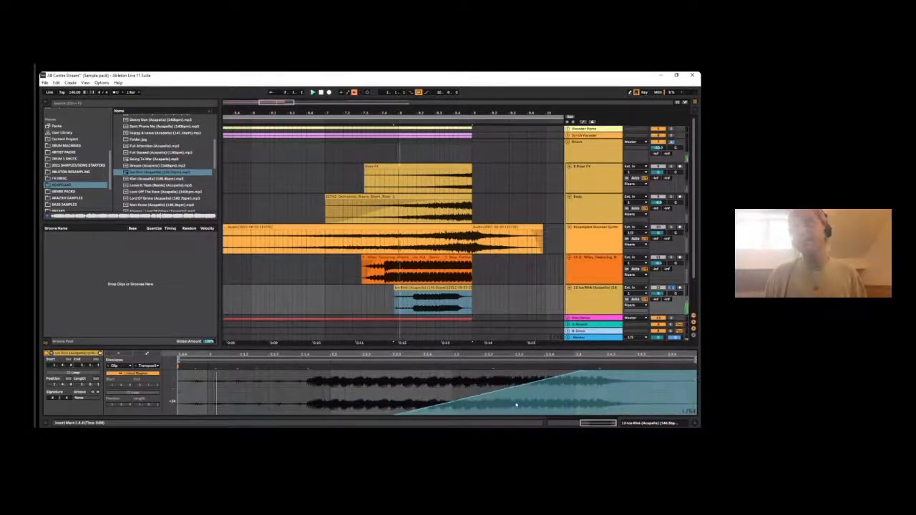
pyautogui.moveTo(500, 352); pyautogui.dragTo(501, 322)
pyautogui.press('space')
# - Bend the transposition ramp into a curve that climbs from the clip's start, and play the result
pyautogui.moveTo(616, 381); pyautogui.dragTo(646, 417)
pyautogui.hotkey('ctrl', 'z')
pyautogui.hotkey('alt', 'shift')
pyautogui.scroll(-2, 632, 392)
pyautogui.press('space')
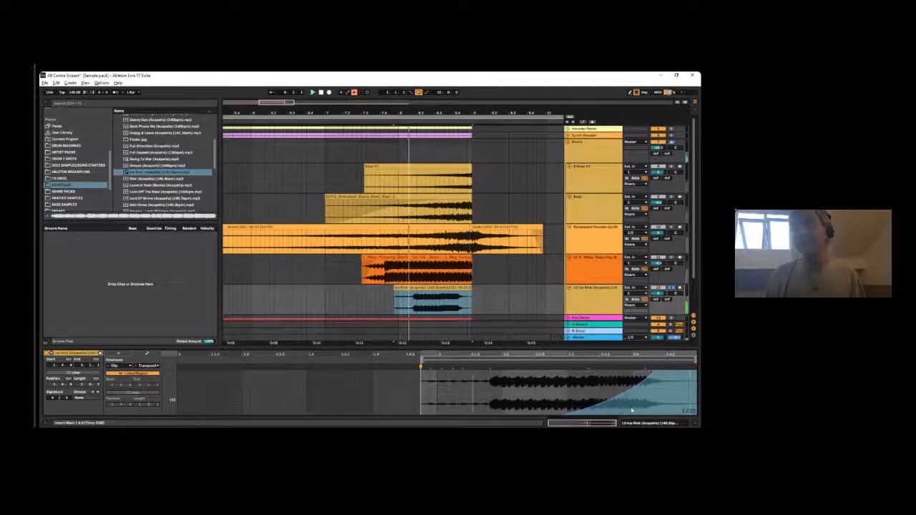
pyautogui.scroll(-2, 621, 389)
pyautogui.press('space')
# - Play the Ice Rink riser once more and turn off its track's solo
pyautogui.click(453, 296)
pyautogui.doubleClick(454, 297)
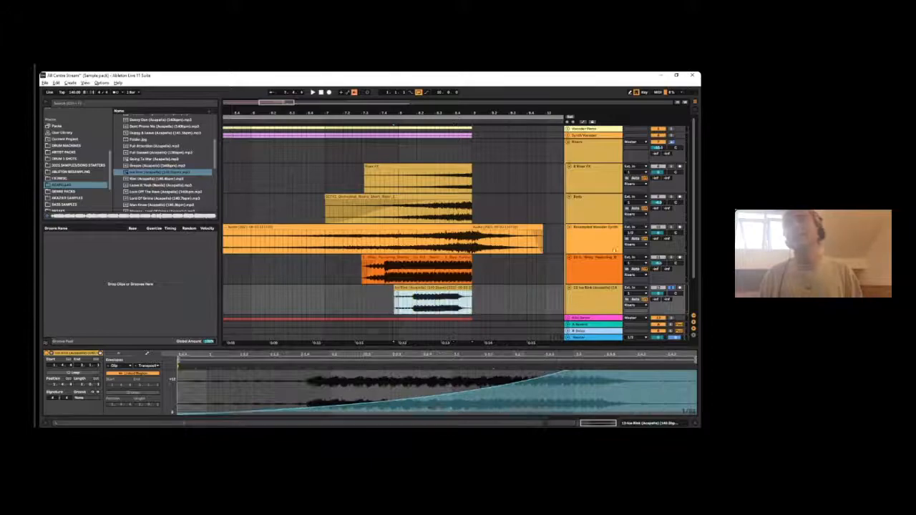
pyautogui.press('space')
pyautogui.click(671, 288)
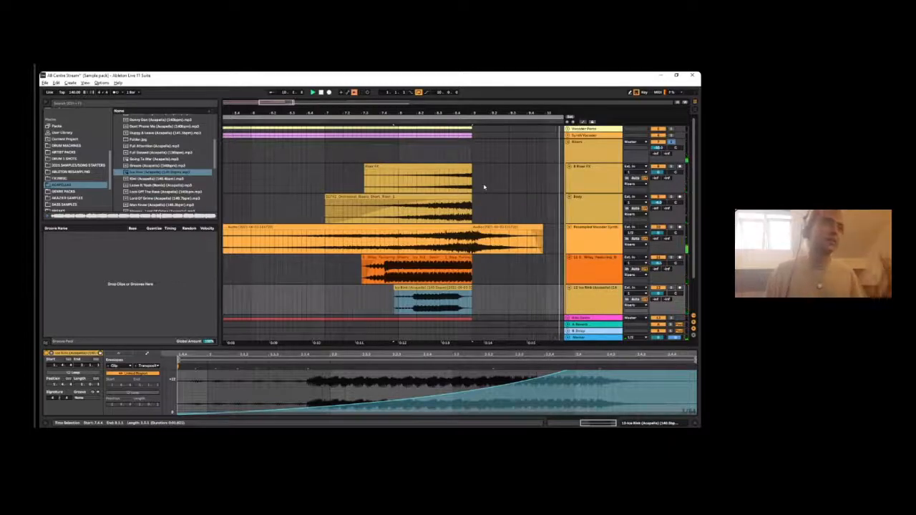
# - Play the layered risers together from the start of the Resampled Vocoder Synth clip
pyautogui.click(269, 227)
pyautogui.moveTo(365, 117); pyautogui.dragTo(365, 83)
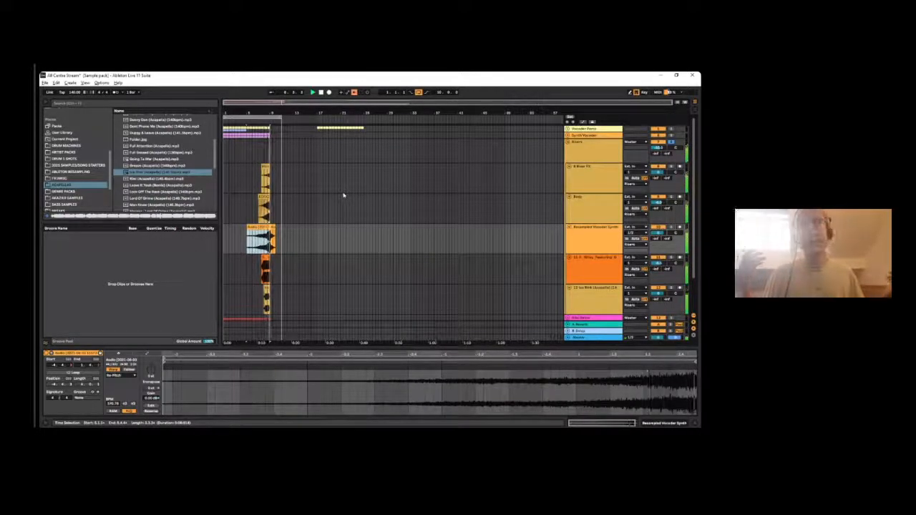
pyautogui.click(272, 116)
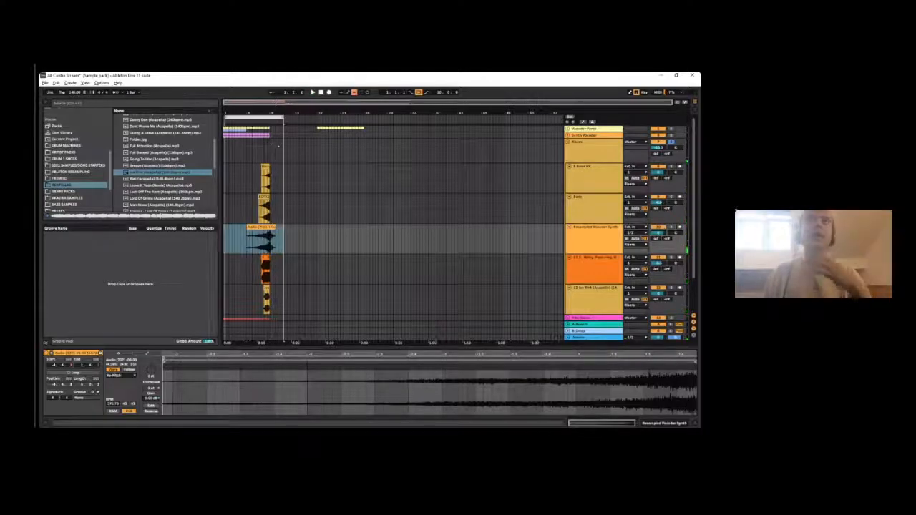
pyautogui.moveTo(272, 111); pyautogui.dragTo(397, 154)
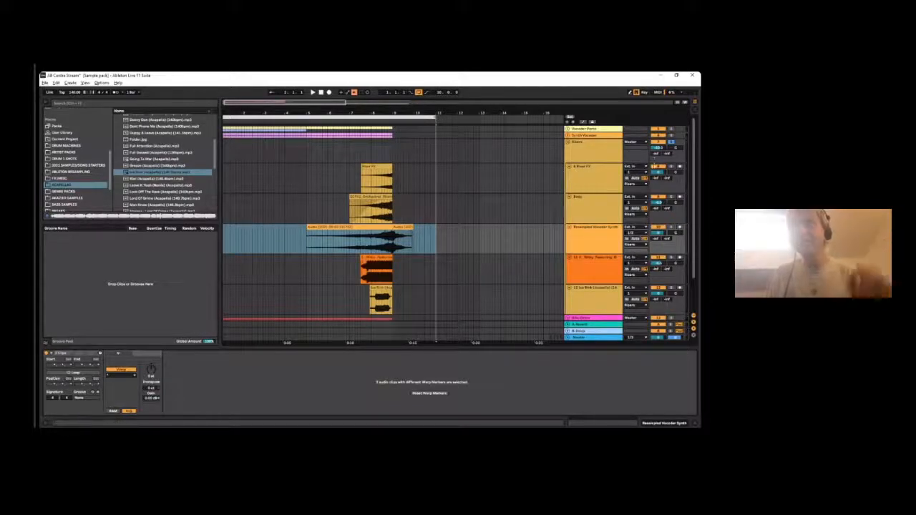
# - Replay all the risers from the start of the Riser FX clip to past bar 9
pyautogui.press('space')
pyautogui.click(363, 172)
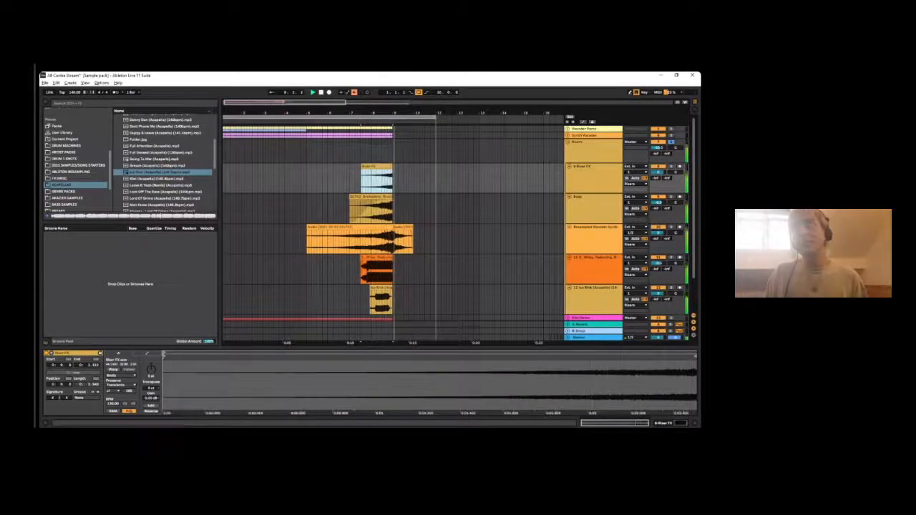
pyautogui.press('space')
pyautogui.moveTo(389, 112); pyautogui.dragTo(400, 142)
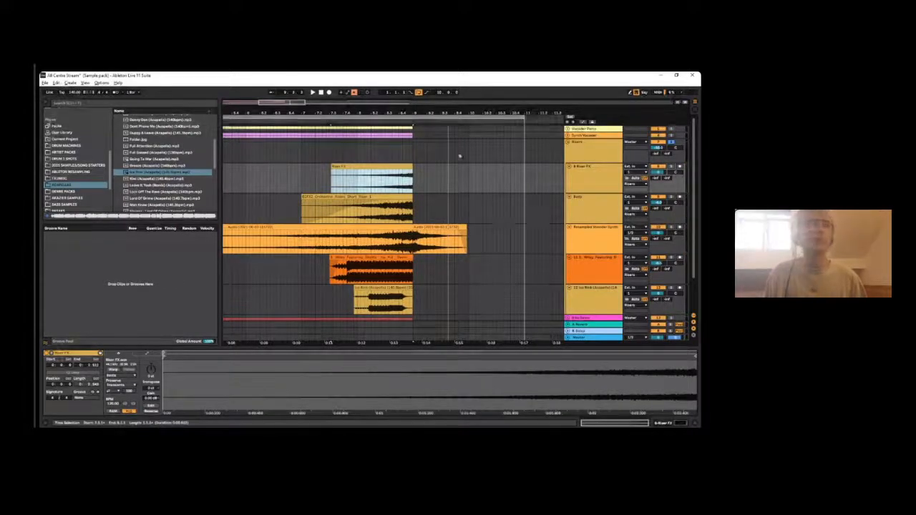
pyautogui.moveTo(340, 111); pyautogui.dragTo(340, 86)
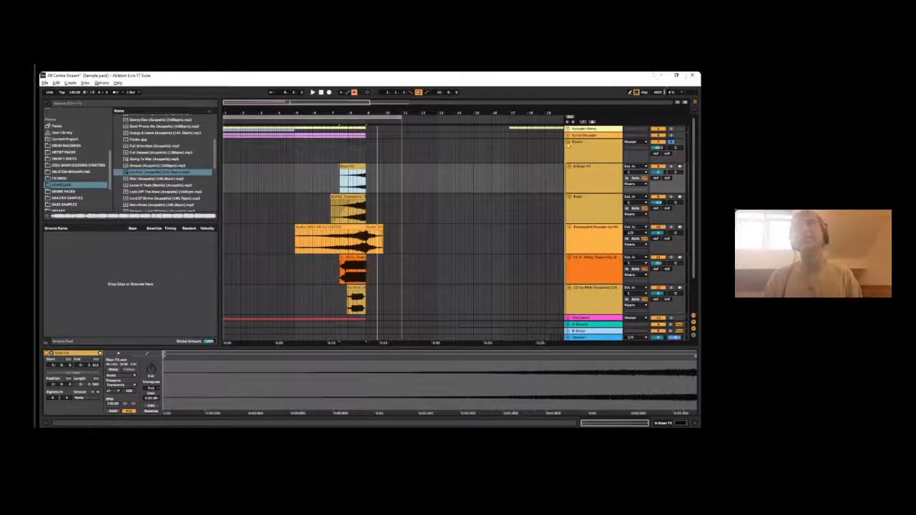
# - Collapse the Risers group and select the pink group track below it, showing more of the arrangement
pyautogui.click(568, 143)
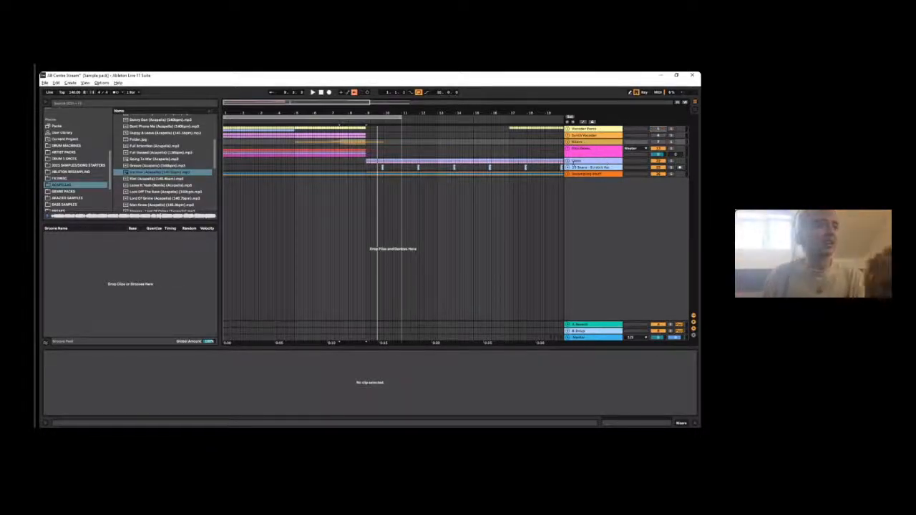
pyautogui.click(573, 151)
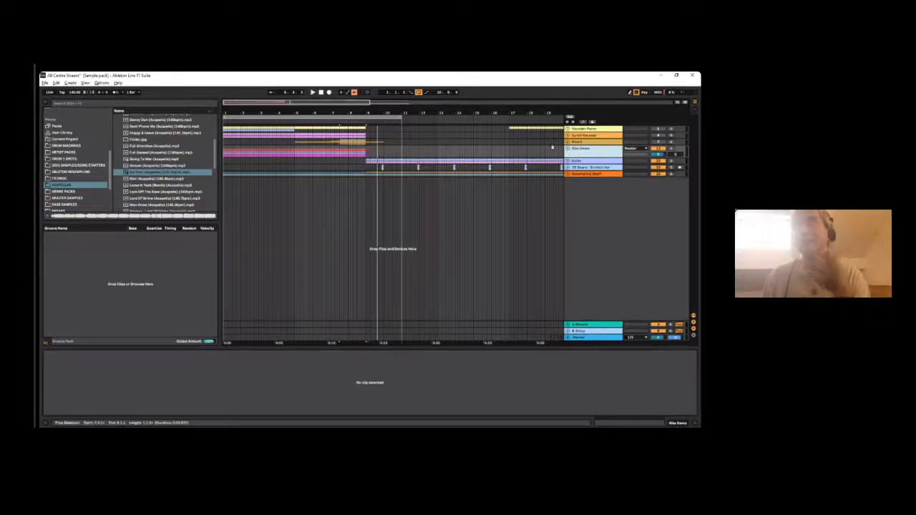
pyautogui.scroll(-4, 414, 134)
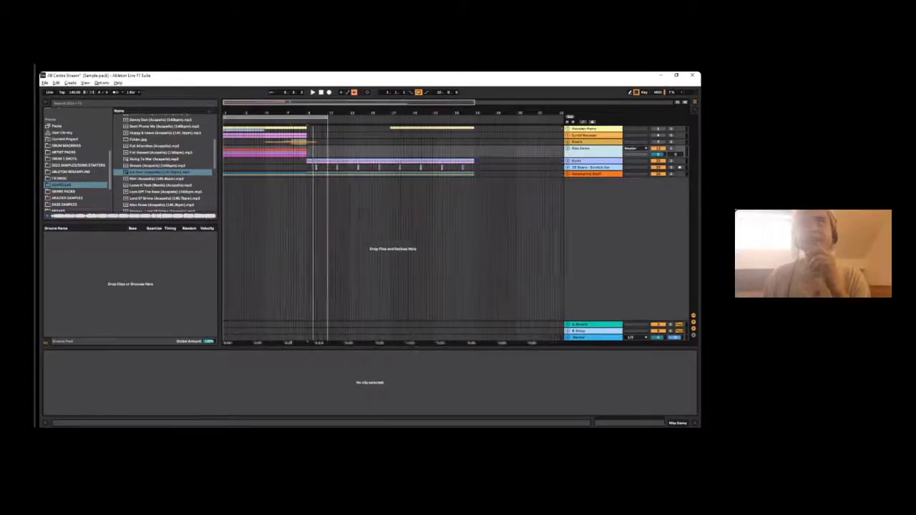
# - Unfold the pink group below the Risers group and look over its layers up to bar 9
pyautogui.click(569, 149)
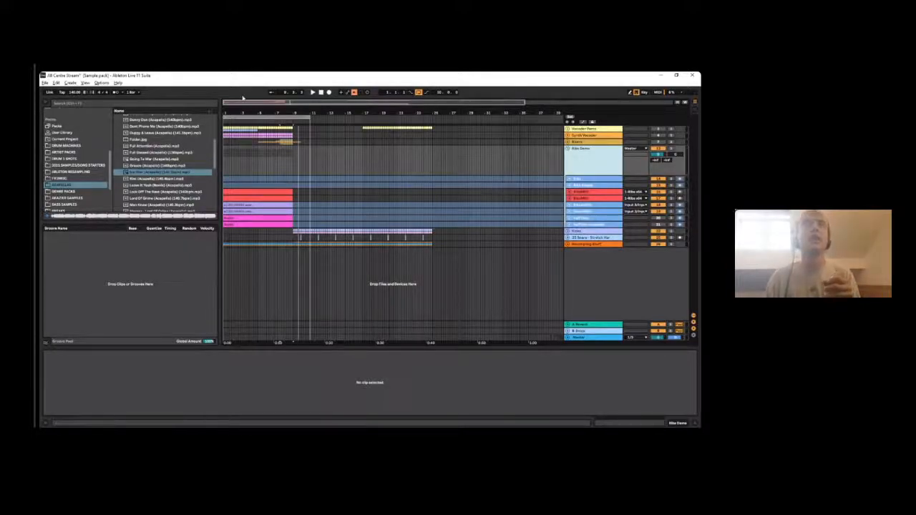
pyautogui.moveTo(264, 107); pyautogui.dragTo(338, 105)
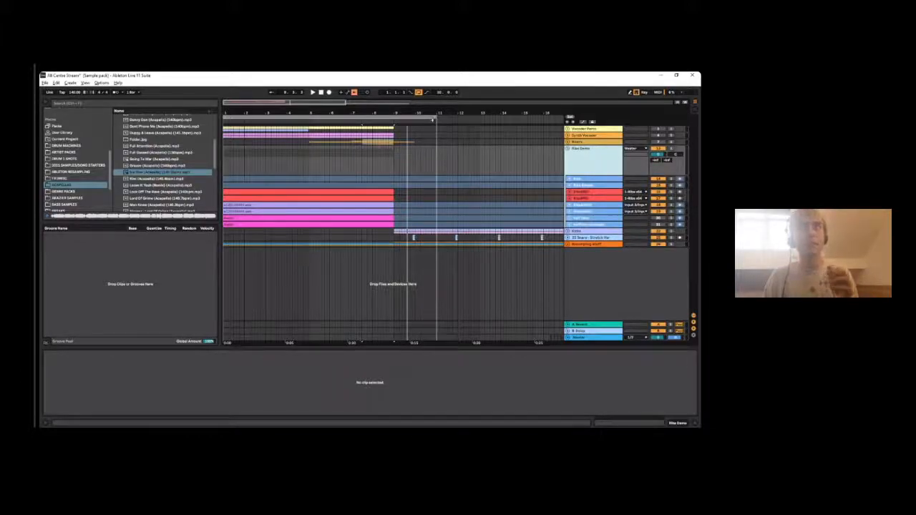
pyautogui.moveTo(367, 113); pyautogui.dragTo(302, 112)
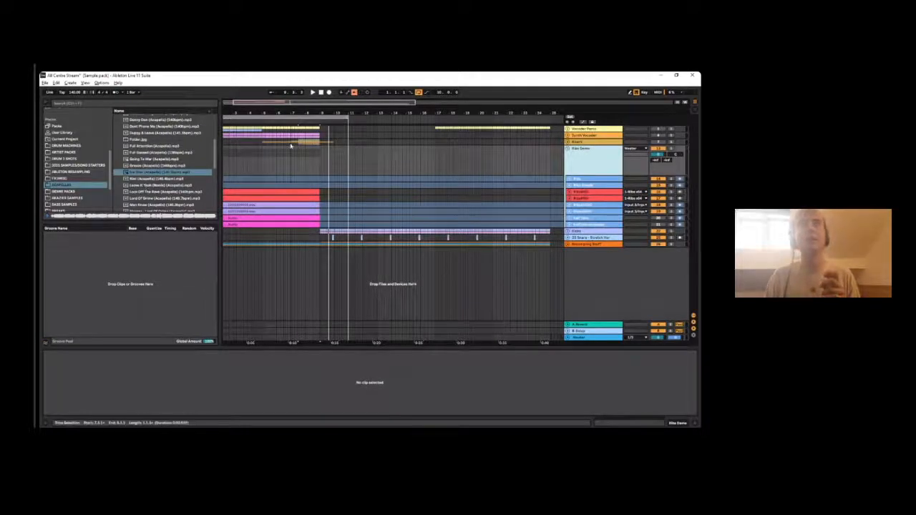
# - Browse the audio files in the 2021 SAMPLES/SONG STARTERS folder
pyautogui.click(78, 166)
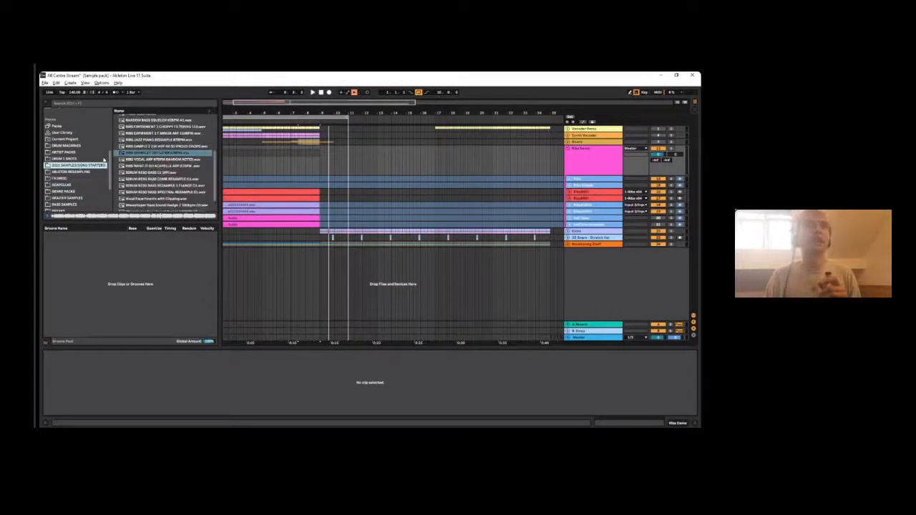
pyautogui.scroll(-4, 80, 164)
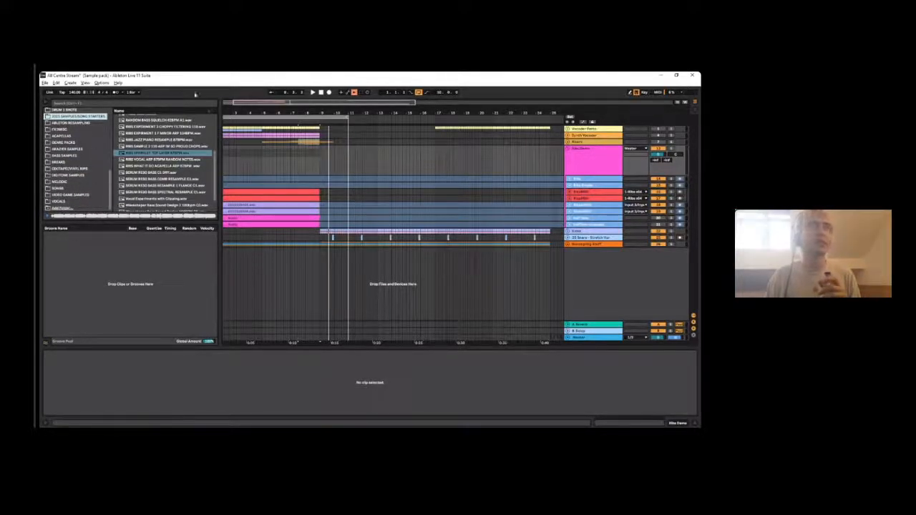
pyautogui.scroll(3, 63, 156)
pyautogui.scroll(5, 152, 151)
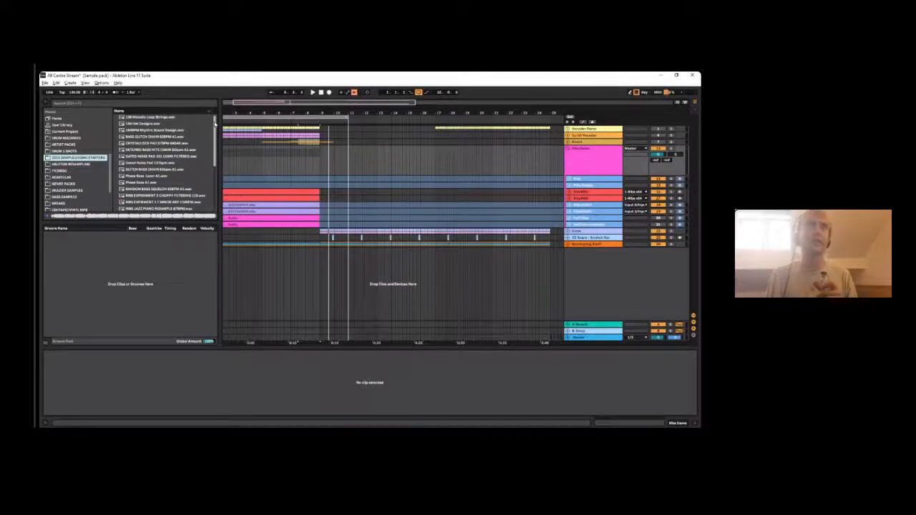
pyautogui.scroll(-3, 165, 165)
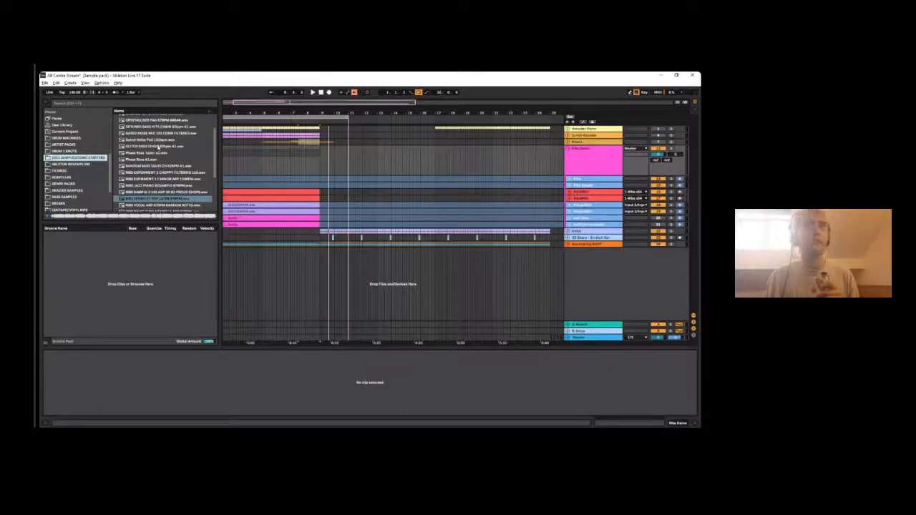
pyautogui.moveTo(214, 147); pyautogui.dragTo(216, 125)
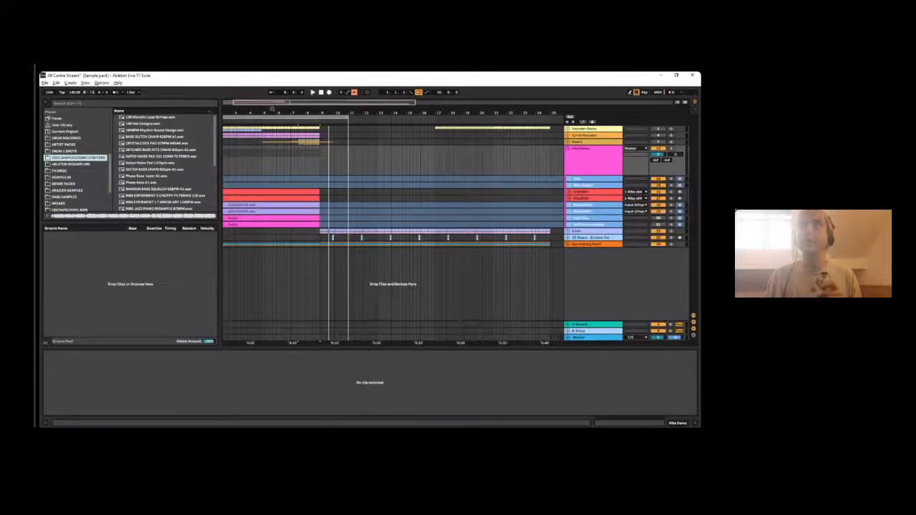
# - Collapse the pink group again and unfold the Risers group to show its individual tracks
pyautogui.moveTo(280, 102); pyautogui.dragTo(279, 75)
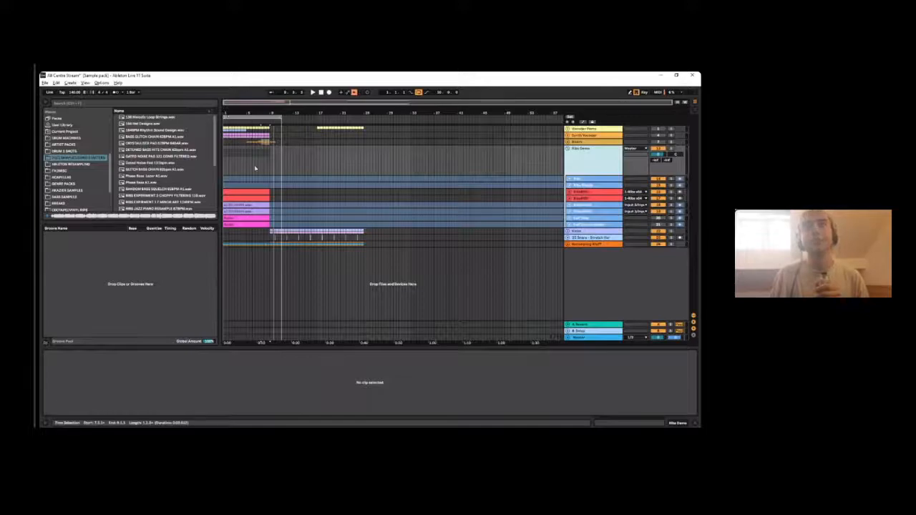
pyautogui.click(571, 149)
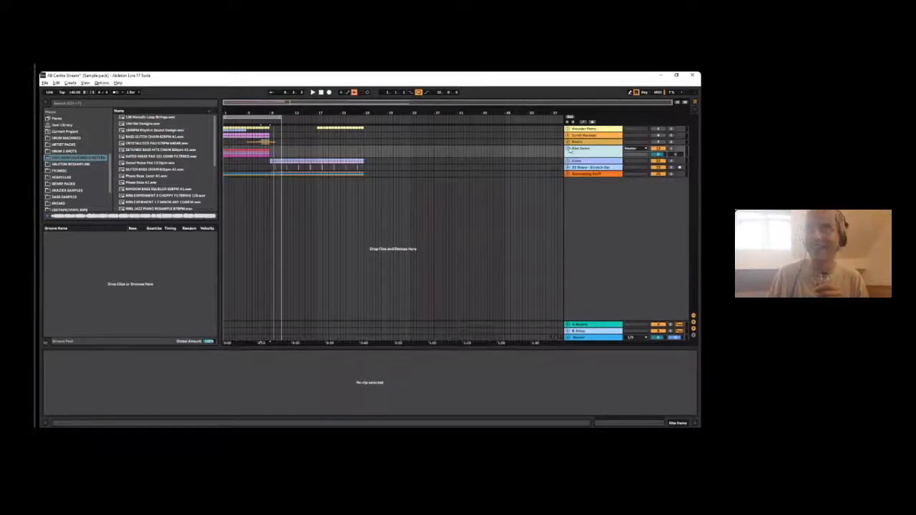
pyautogui.click(568, 142)
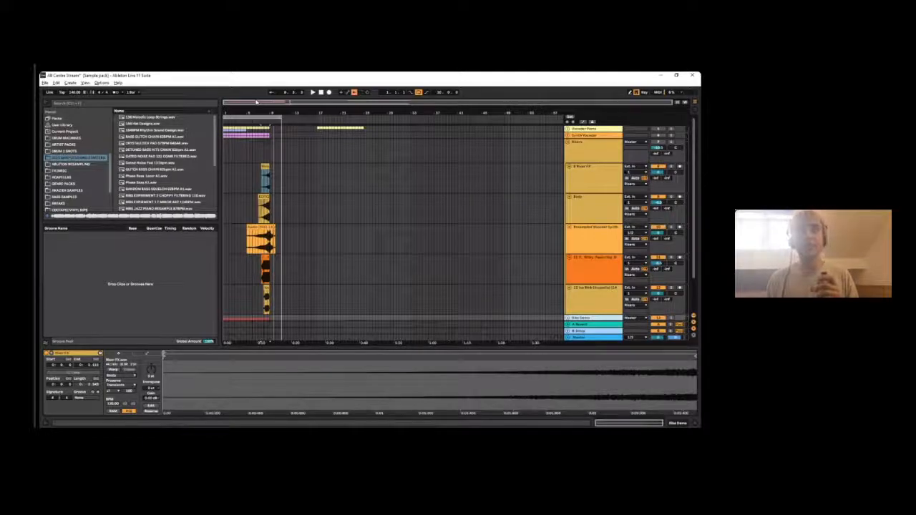
# - Find the 4.10.19 Synth HK recording in the ABLETON RESAMPLING folder and place it on the Resampled Vocoder Synth track at bar 21
pyautogui.scroll(-1, 94, 174)
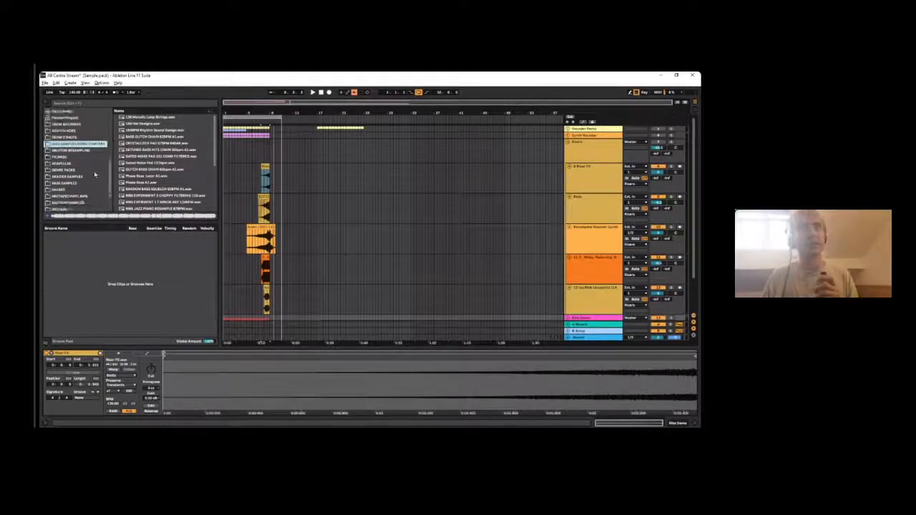
pyautogui.scroll(-2, 94, 174)
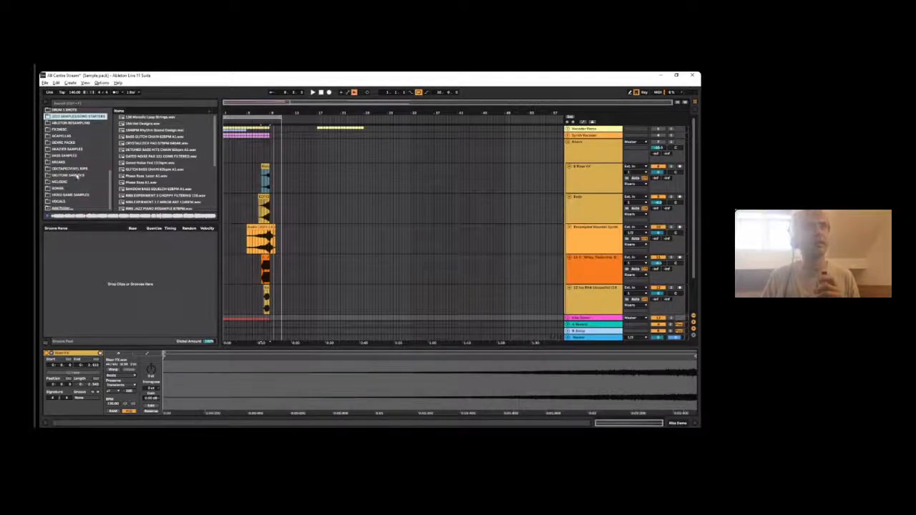
pyautogui.click(71, 123)
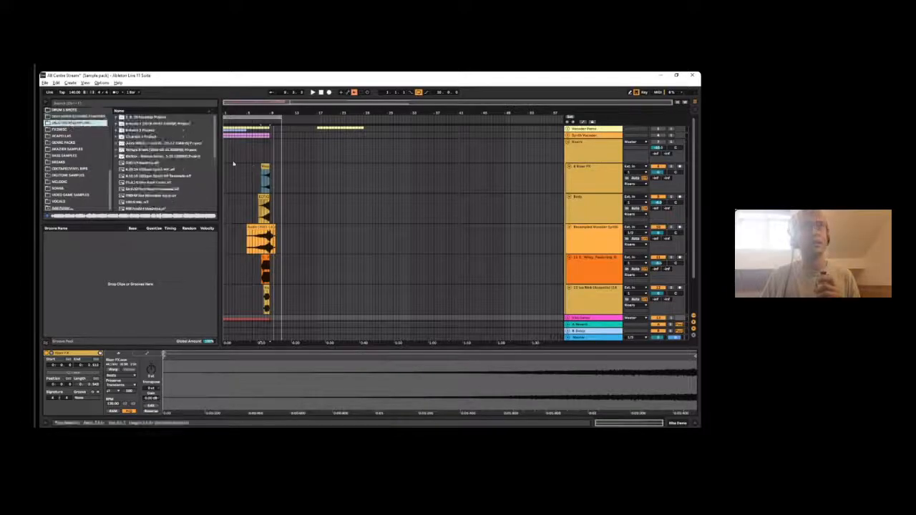
pyautogui.scroll(-2, 171, 148)
pyautogui.scroll(-2, 172, 148)
pyautogui.scroll(-4, 146, 180)
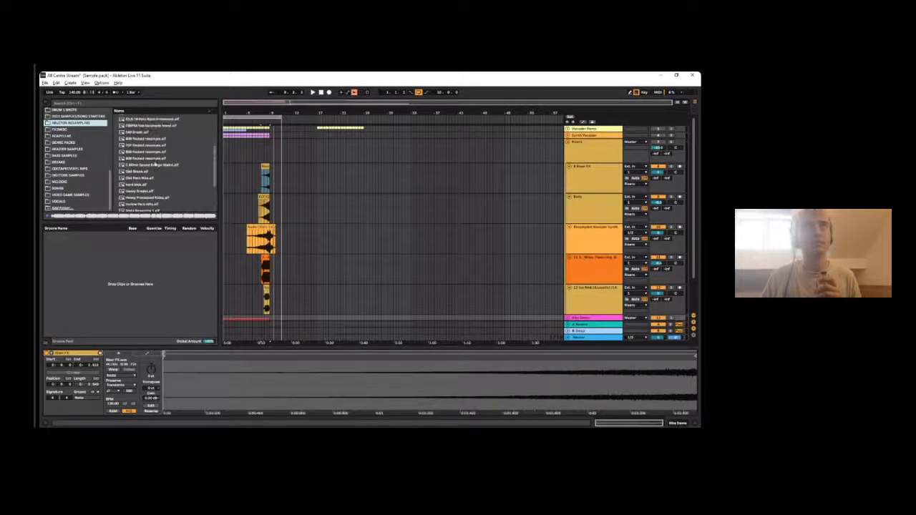
pyautogui.scroll(10, 179, 169)
pyautogui.moveTo(486, 248); pyautogui.dragTo(340, 247)
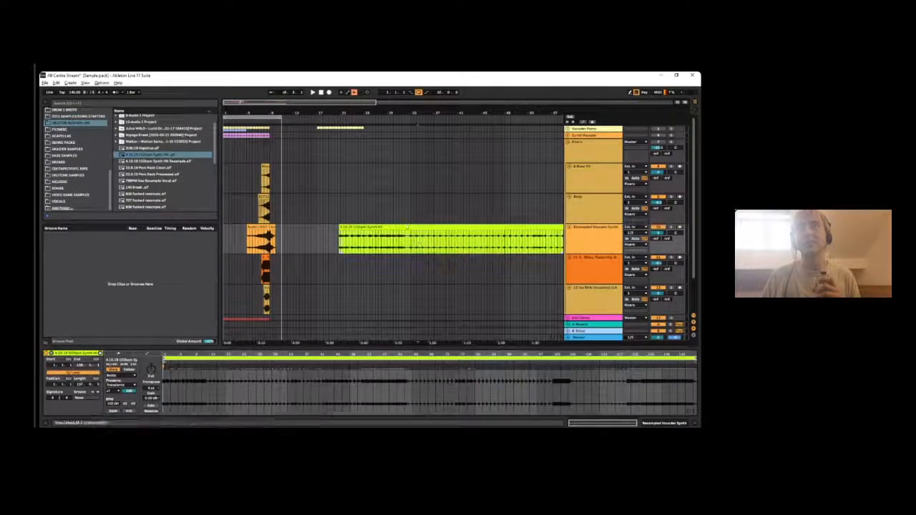
# - Audition the green synth clip in solo and move it to start at bar 17 on the Resampled Vocoder Synth track
pyautogui.press('space')
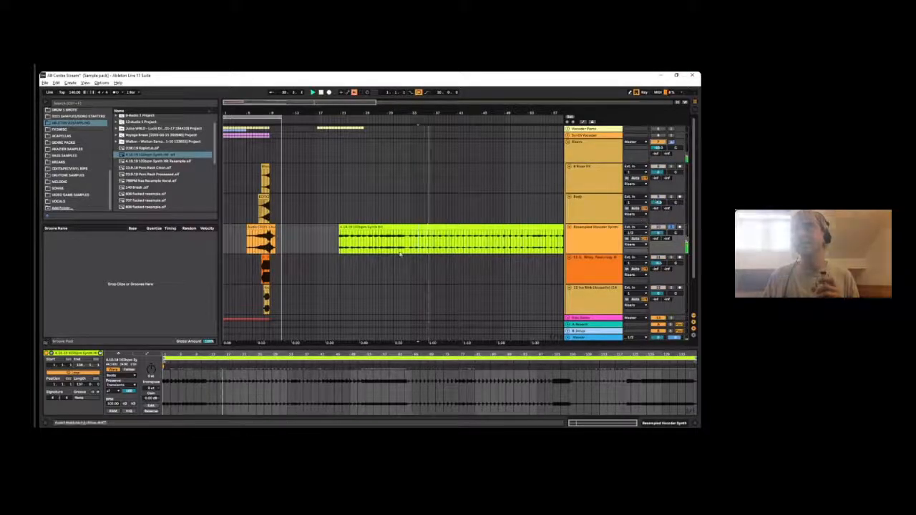
pyautogui.click(503, 234)
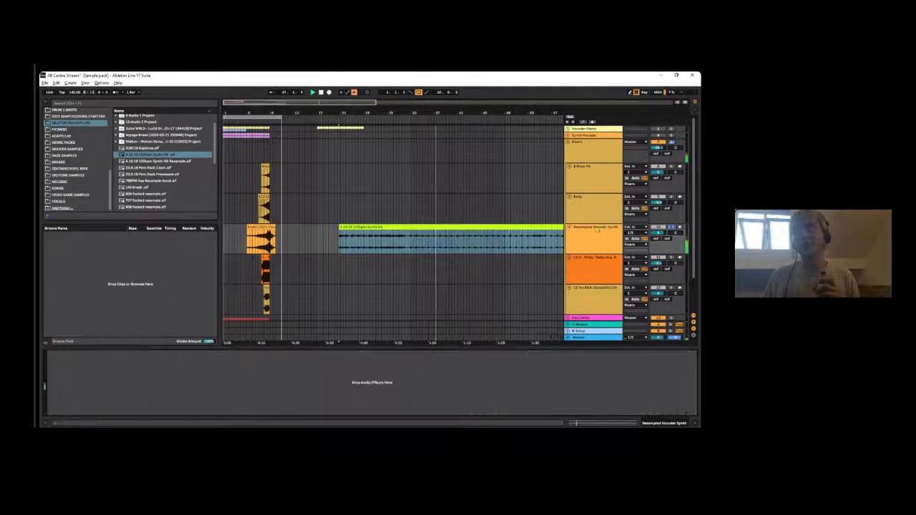
pyautogui.click(413, 227)
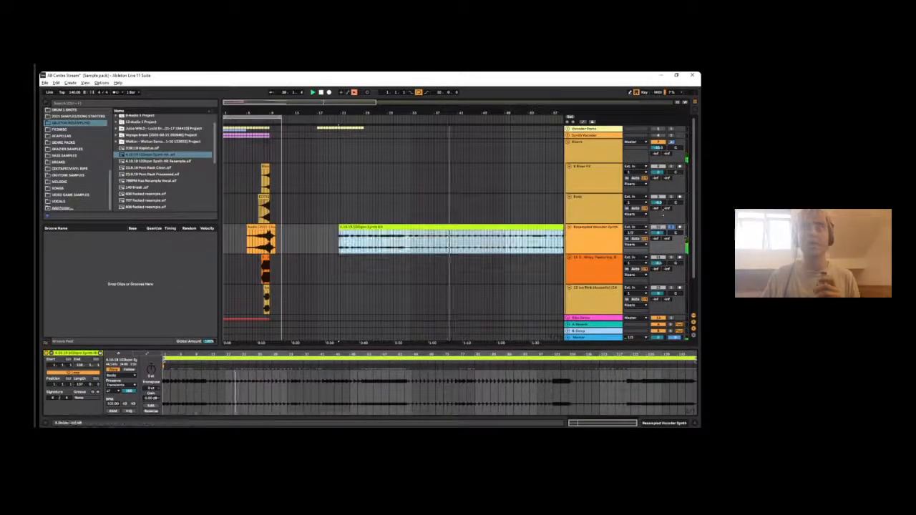
pyautogui.moveTo(437, 227); pyautogui.dragTo(414, 229)
pyautogui.moveTo(414, 229); pyautogui.dragTo(413, 227)
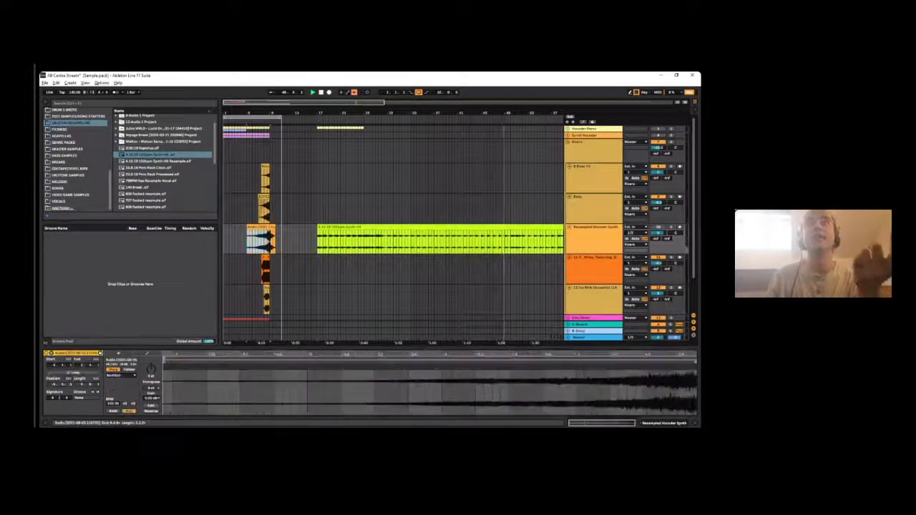
# - Go through the five riser clips one after another, comparing the waveform and warp settings of each, ending on the Ice Rink acapella
pyautogui.click(265, 175)
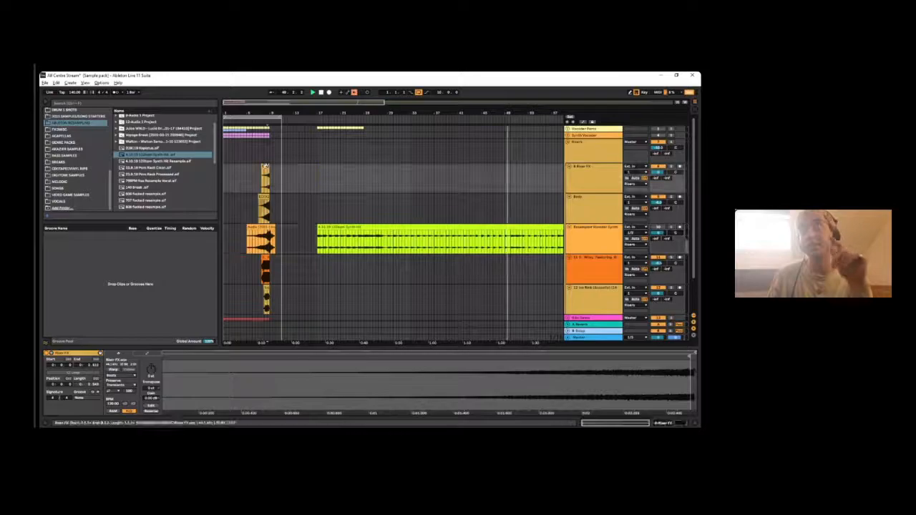
pyautogui.click(264, 209)
pyautogui.click(264, 246)
pyautogui.click(265, 275)
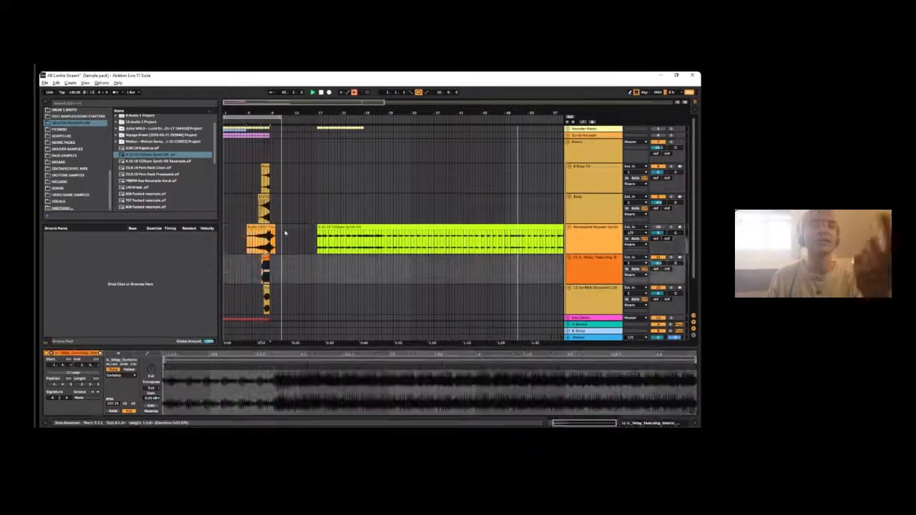
pyautogui.click(266, 300)
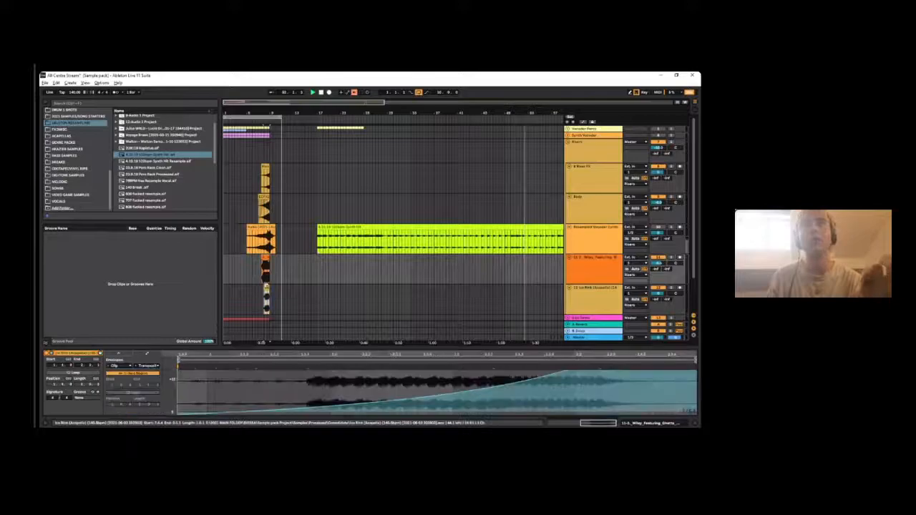
pyautogui.click(265, 274)
pyautogui.click(263, 239)
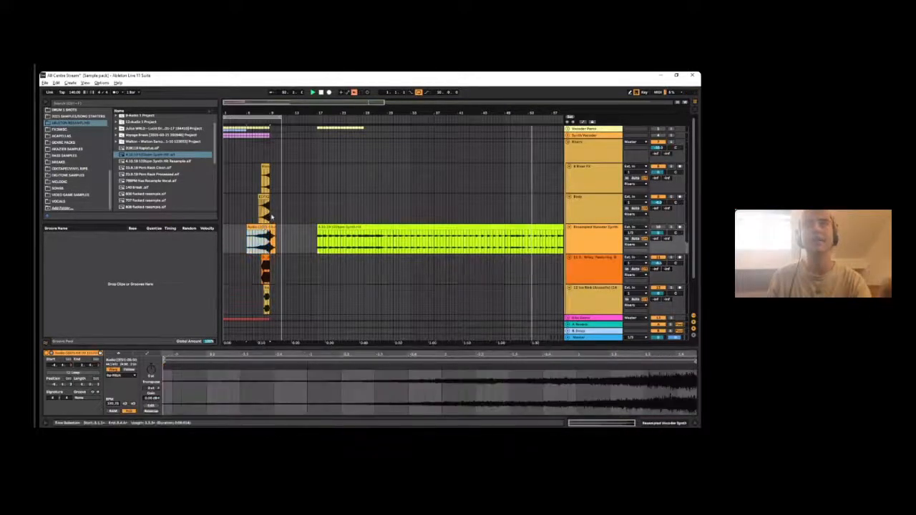
pyautogui.click(264, 208)
pyautogui.click(265, 167)
pyautogui.click(265, 202)
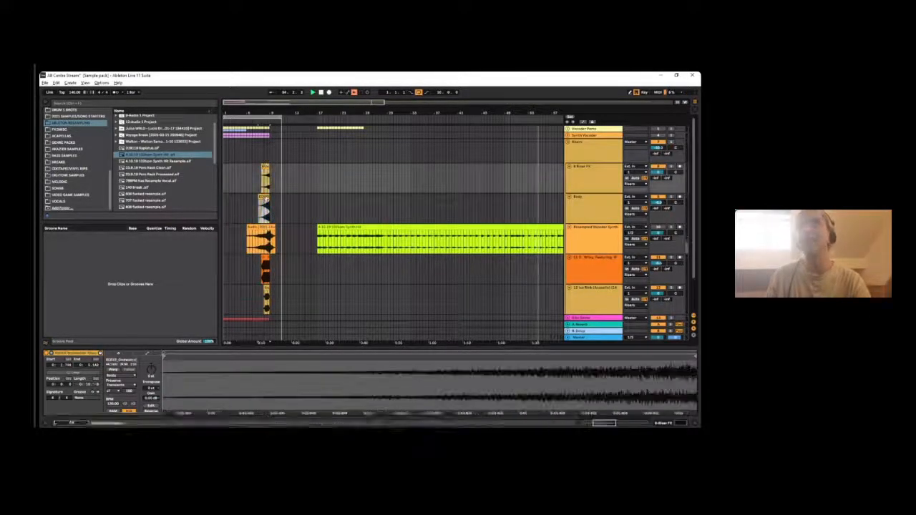
pyautogui.click(264, 233)
pyautogui.click(265, 257)
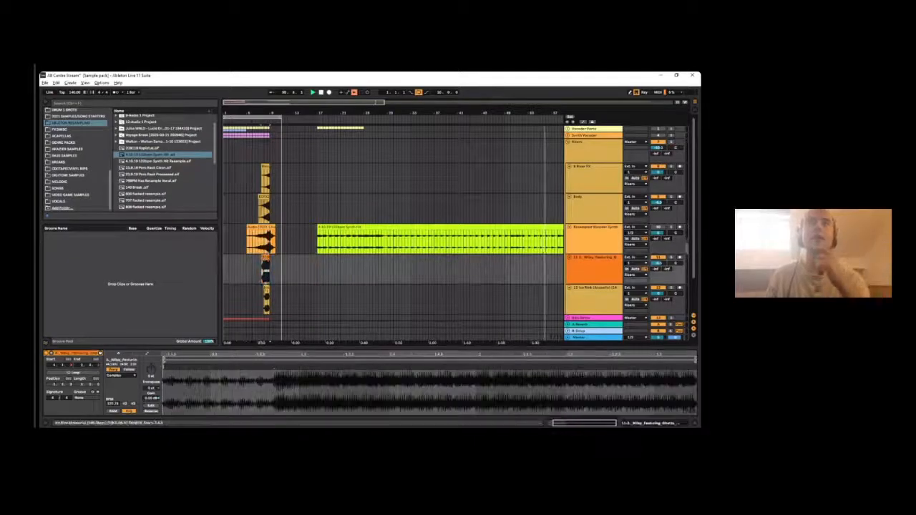
pyautogui.click(266, 288)
pyautogui.click(265, 259)
pyautogui.click(266, 294)
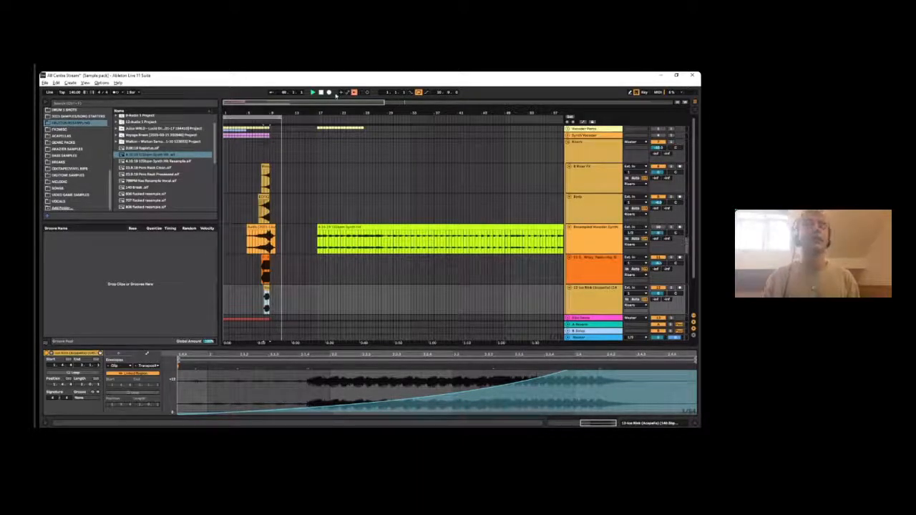
# - Examine how the riser clips line up at bar 9, selecting the Riser FX clip and its track
pyautogui.moveTo(264, 110); pyautogui.dragTo(296, 210)
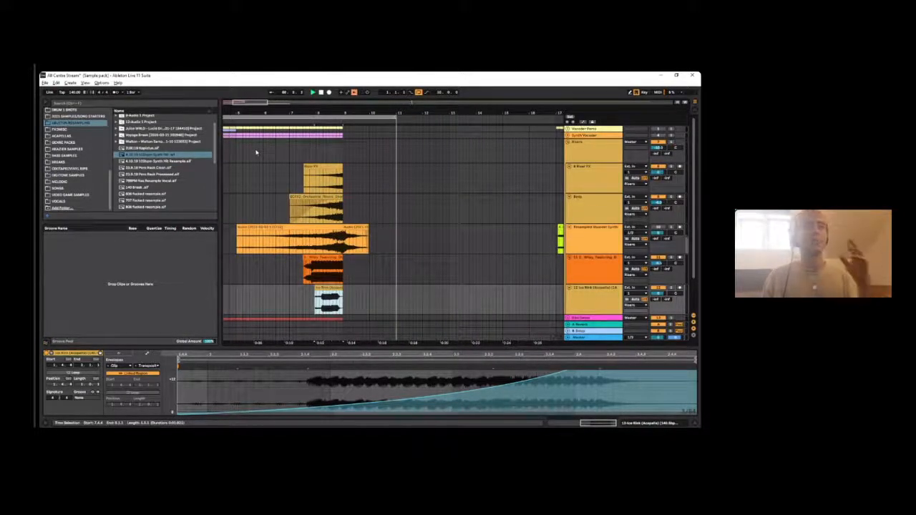
pyautogui.moveTo(322, 112); pyautogui.dragTo(318, 71)
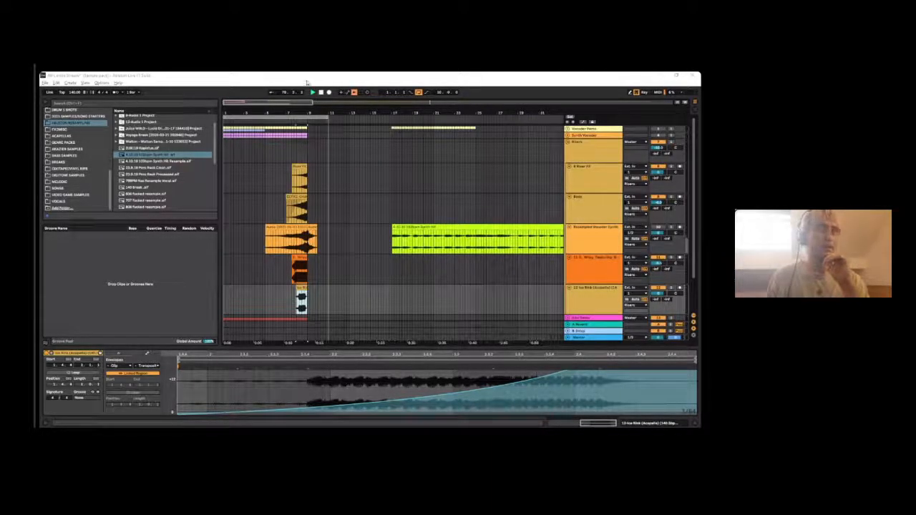
pyautogui.moveTo(295, 111); pyautogui.dragTo(294, 109)
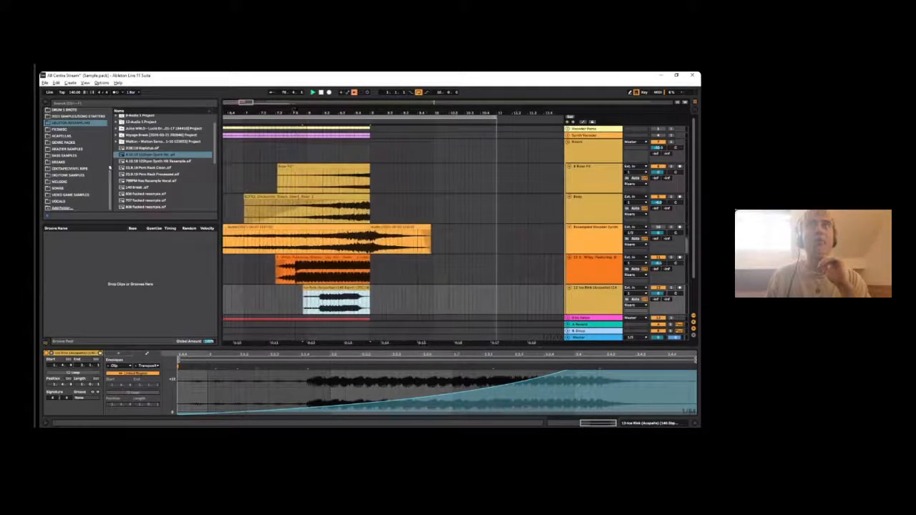
pyautogui.click(287, 167)
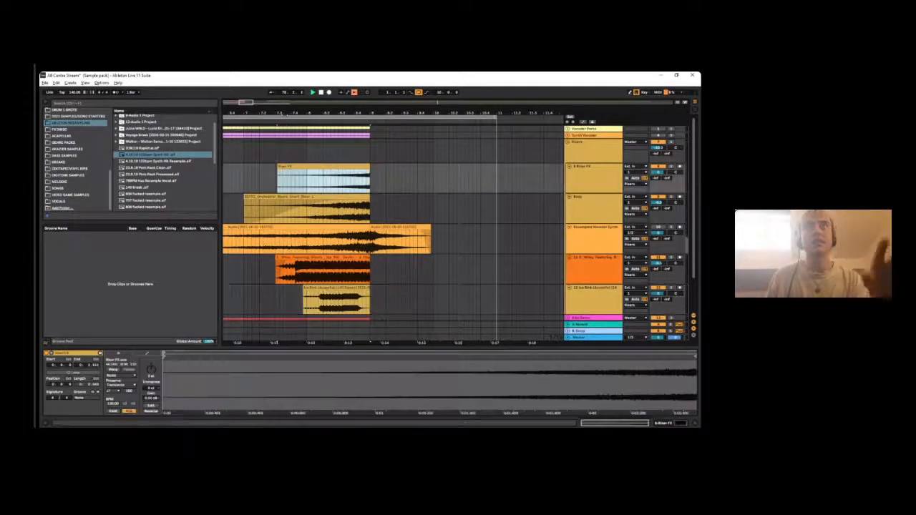
pyautogui.moveTo(287, 109); pyautogui.dragTo(286, 106)
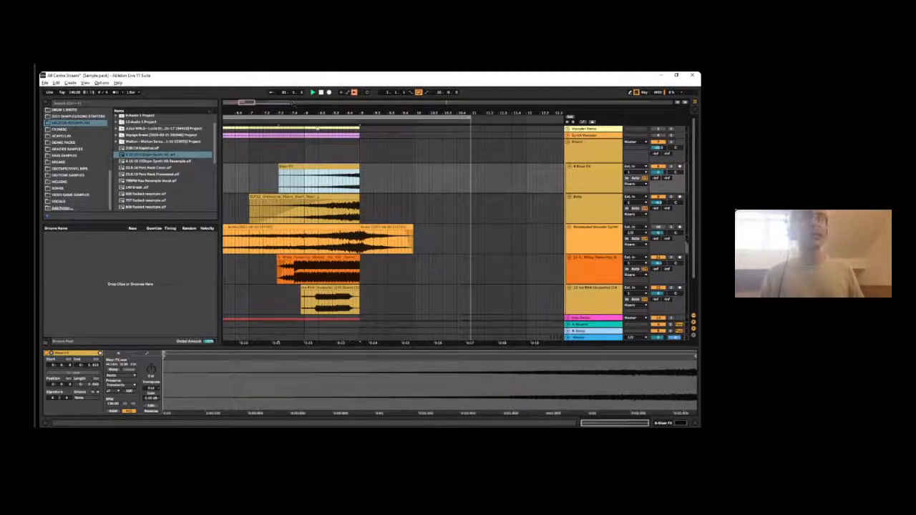
pyautogui.moveTo(293, 104); pyautogui.dragTo(332, 109)
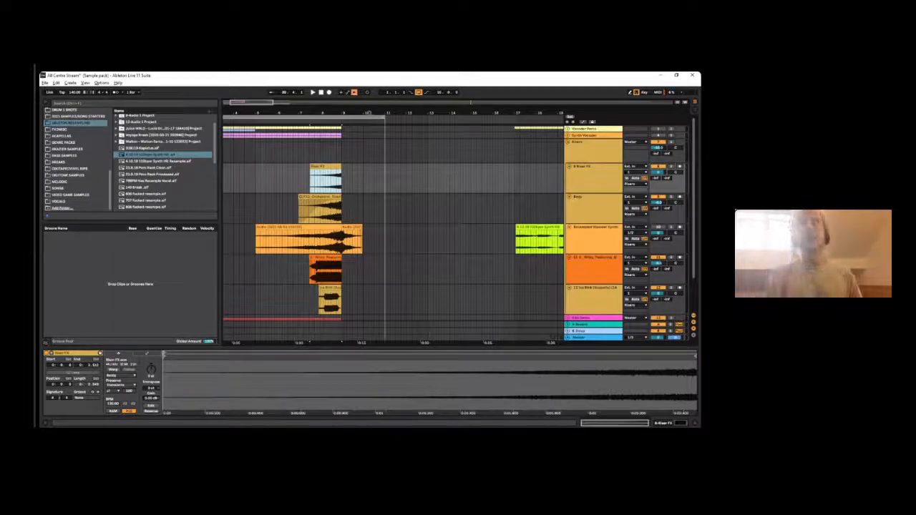
pyautogui.click(587, 186)
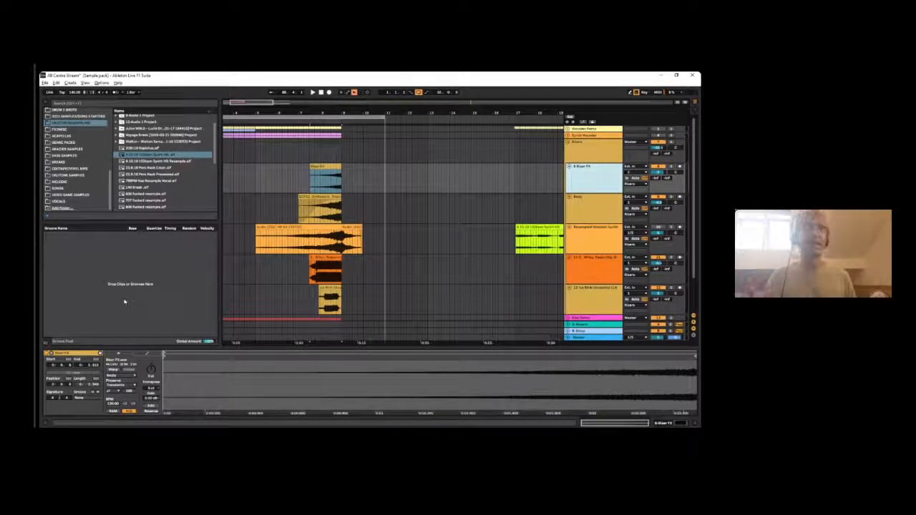
pyautogui.moveTo(343, 111); pyautogui.dragTo(398, 181)
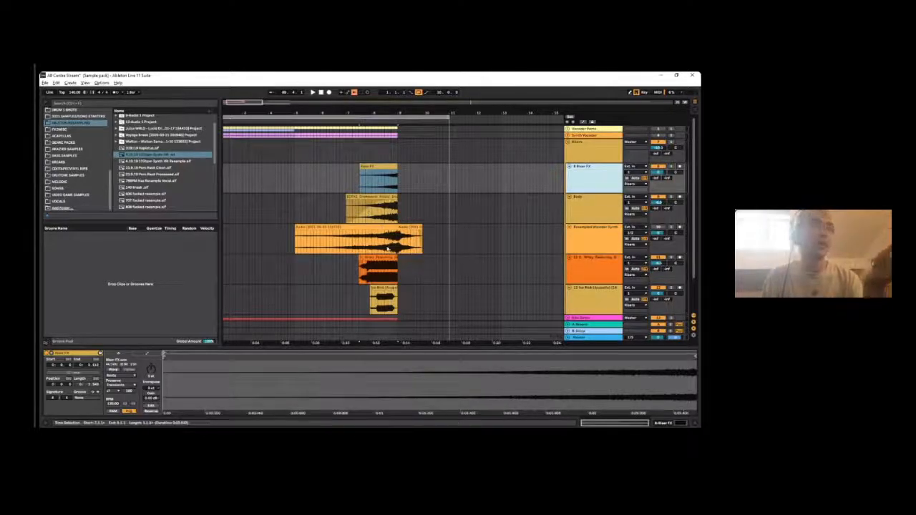
# - Turn on warping for the Riser FX clip, check its envelope and sample settings, and select the long recording on the Resampled Vocoder Synth track
pyautogui.click(356, 238)
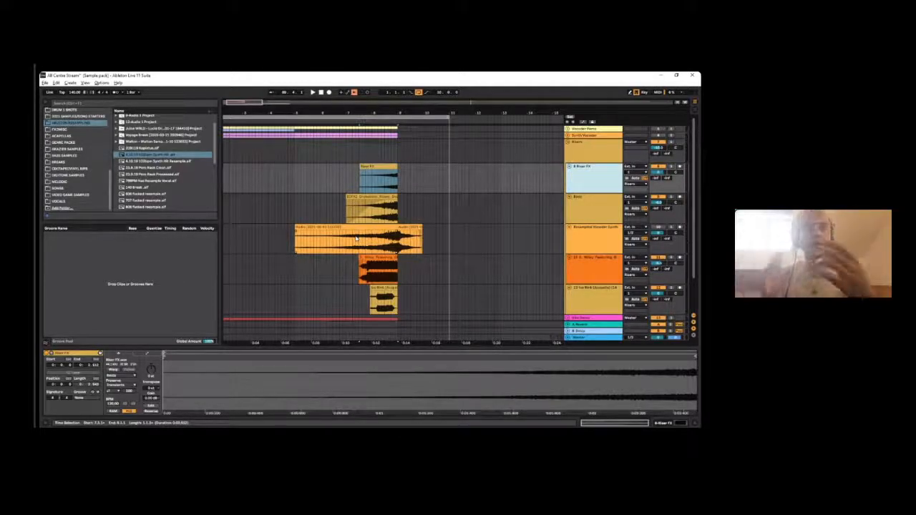
pyautogui.click(148, 354)
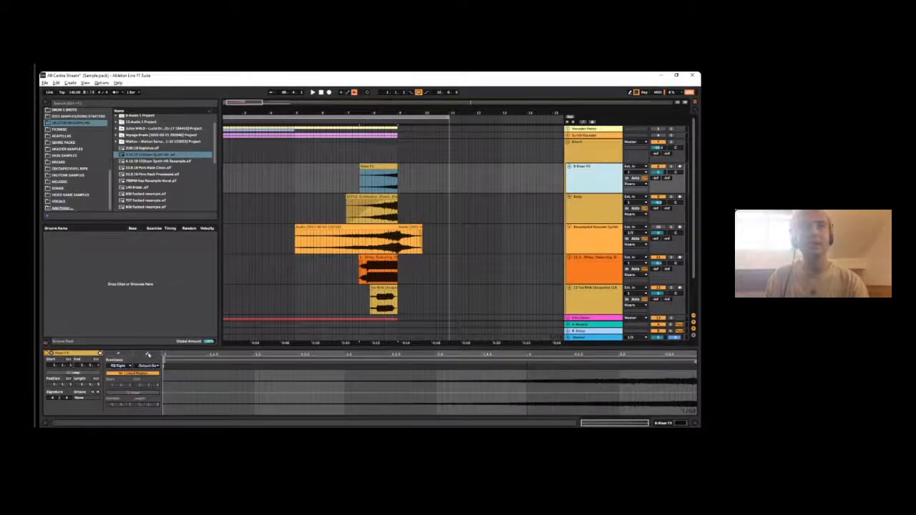
pyautogui.click(119, 365)
pyautogui.click(127, 364)
pyautogui.click(119, 353)
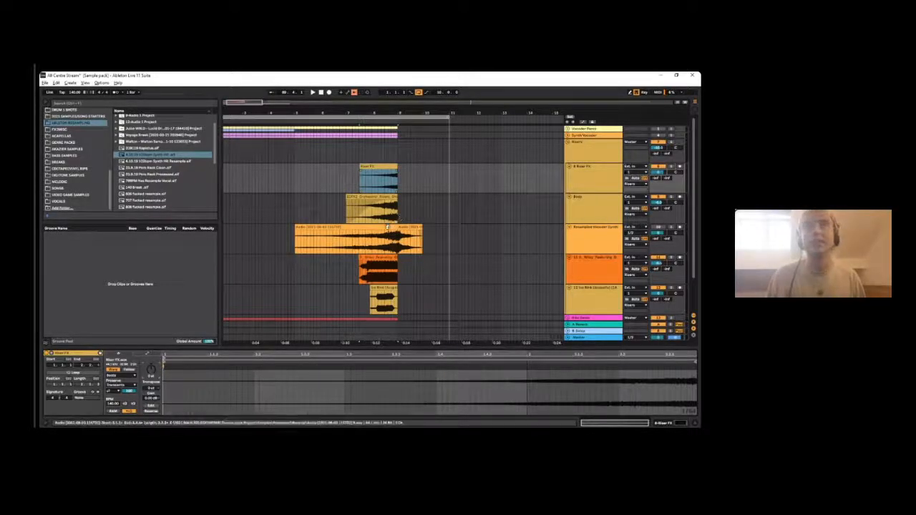
pyautogui.click(343, 227)
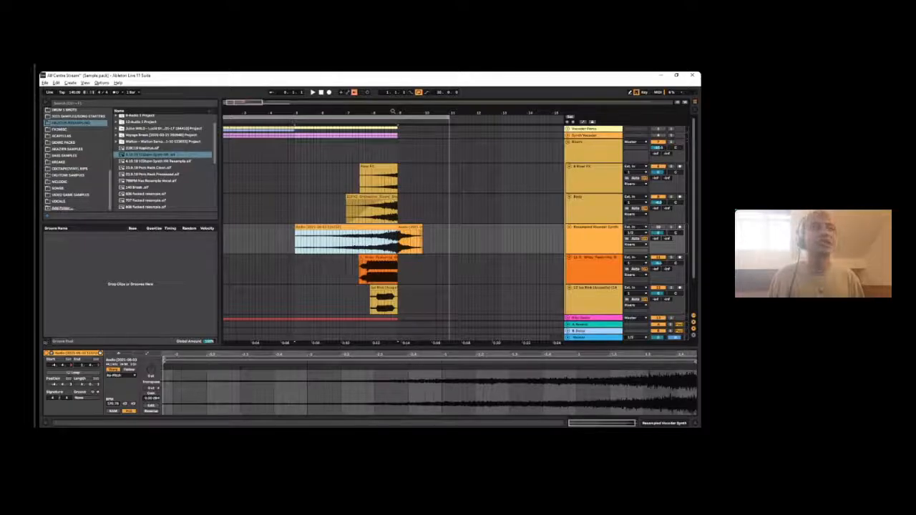
# - Fold the Risers group so its tracks are hidden in the full arrangement
pyautogui.doubleClick(244, 102)
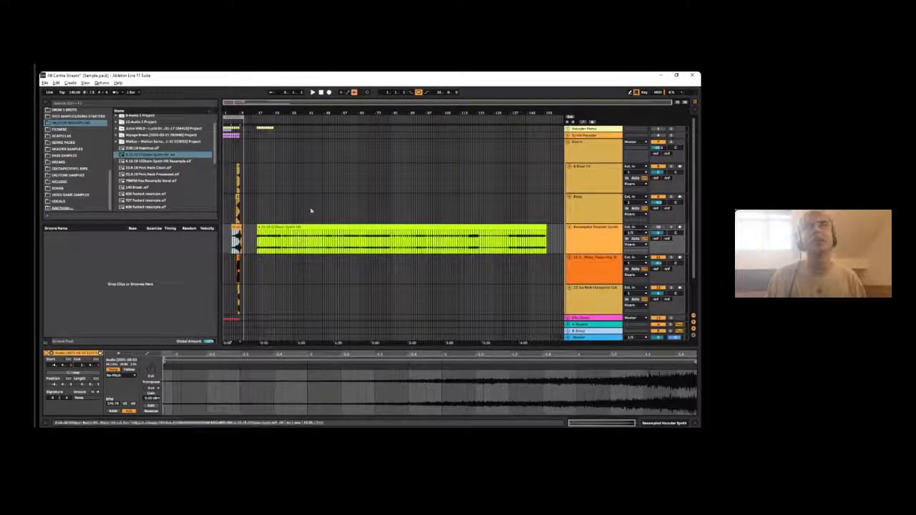
pyautogui.click(569, 142)
pyautogui.click(568, 143)
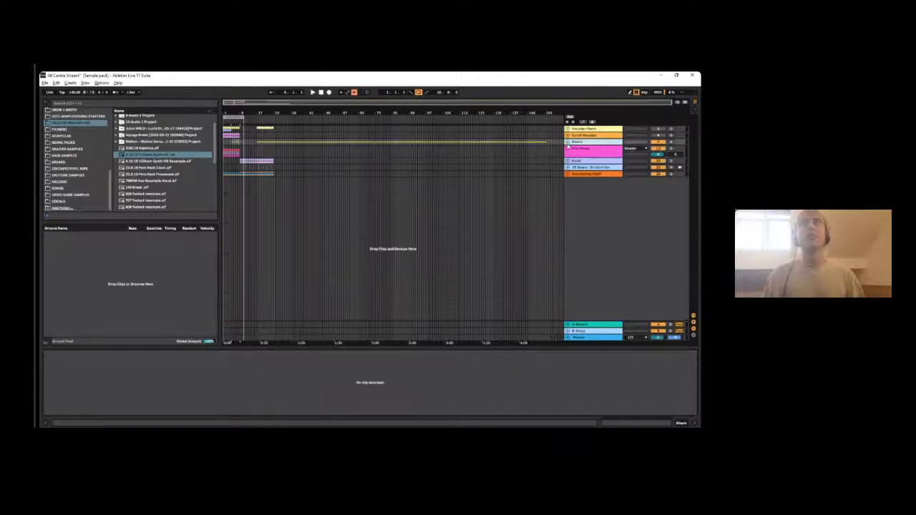
# - Insert an audio track and place the Perc Rack Processed, Synth HK Resample and 140 Break recordings on it one after another
pyautogui.click(575, 130)
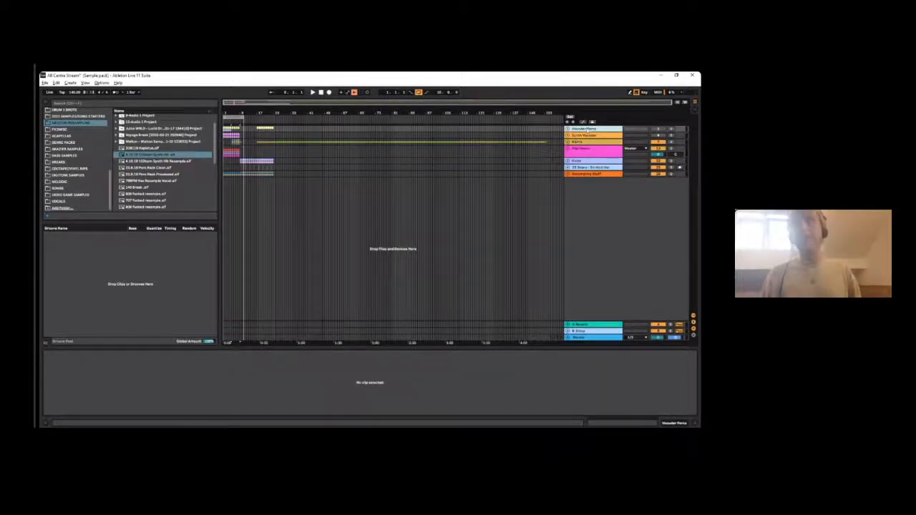
pyautogui.hotkey('ctrl', 't')
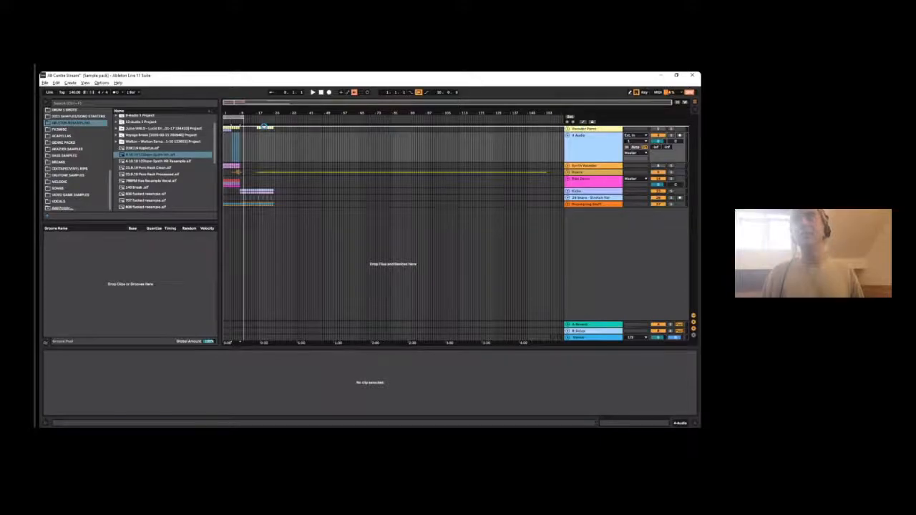
pyautogui.moveTo(151, 161); pyautogui.dragTo(248, 140)
pyautogui.moveTo(147, 187); pyautogui.dragTo(488, 125)
pyautogui.moveTo(171, 189); pyautogui.dragTo(552, 145)
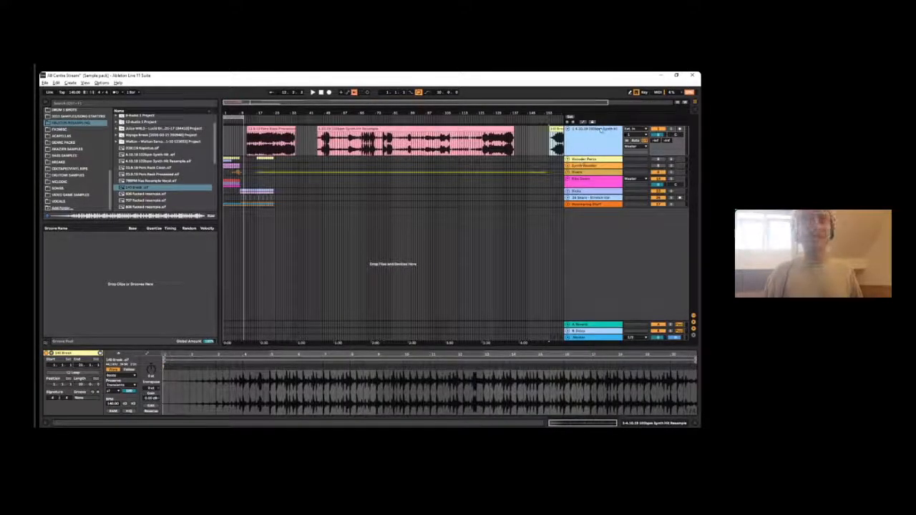
# - Move the 140 Break clip earlier so it sits just behind the long synth resample clip
pyautogui.click(587, 147)
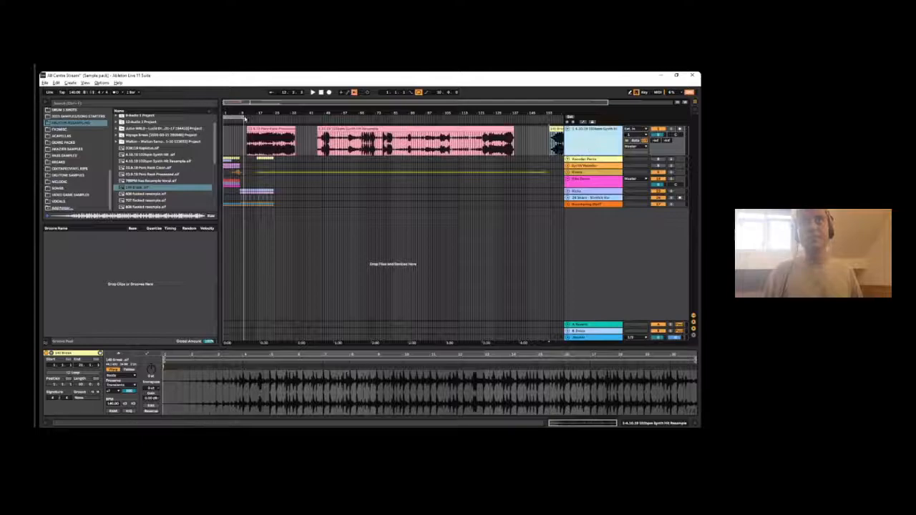
pyautogui.moveTo(284, 113); pyautogui.dragTo(284, 109)
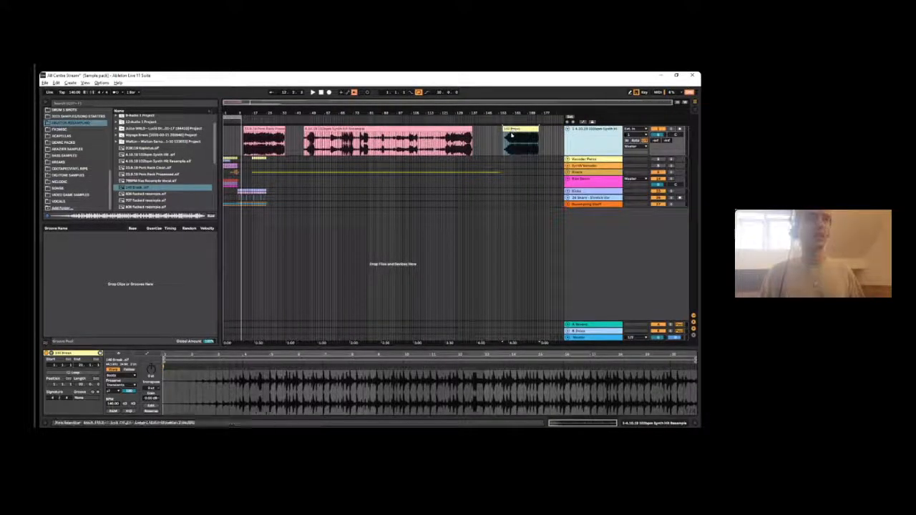
pyautogui.moveTo(520, 128); pyautogui.dragTo(497, 126)
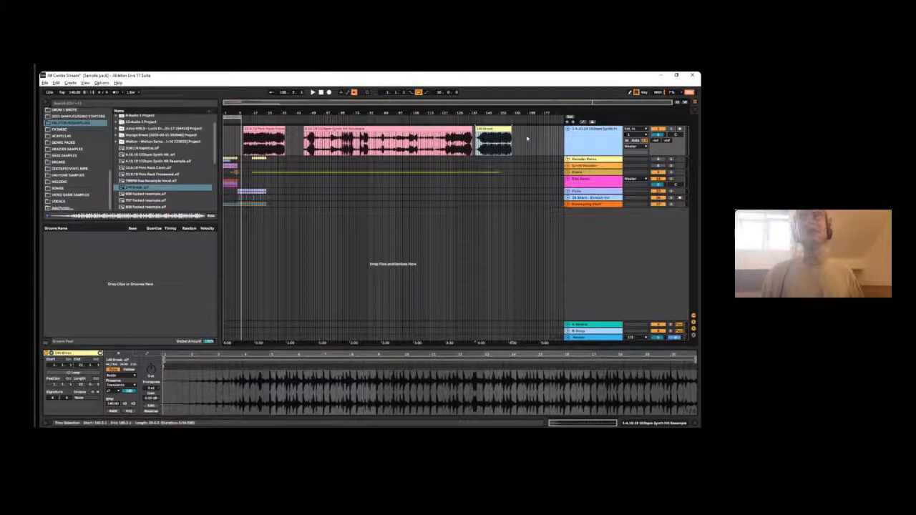
# - Put the track holding the three resampled recordings into a folded group, then delete that group
pyautogui.hotkey('ctrl', 'a')
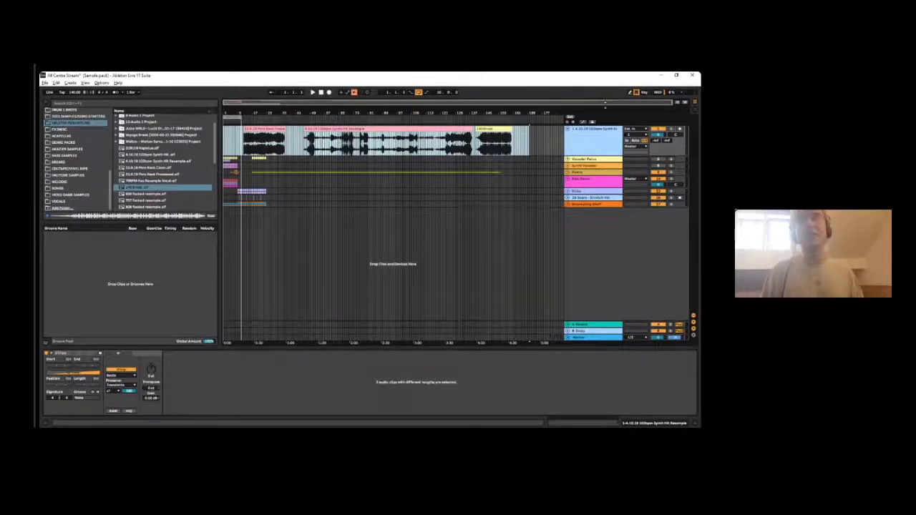
pyautogui.click(583, 134)
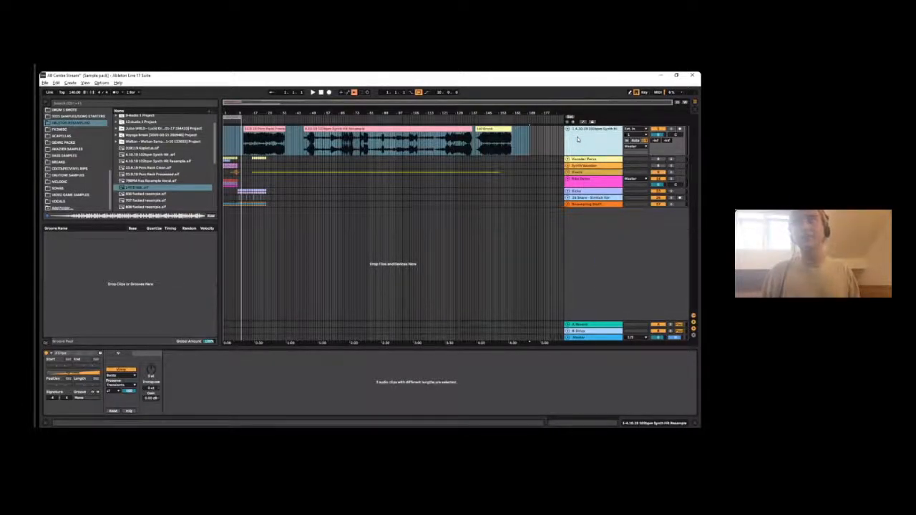
pyautogui.hotkey('ctrl', 'g')
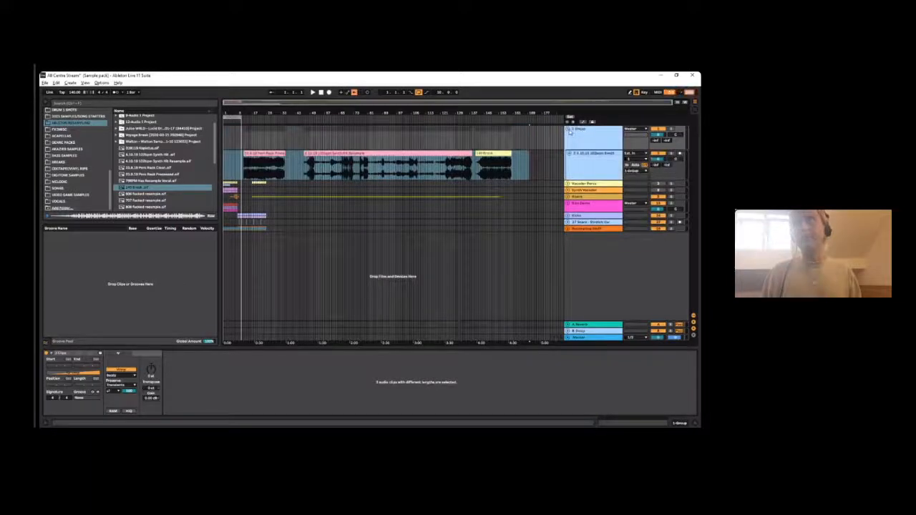
pyautogui.click(569, 129)
pyautogui.click(590, 129)
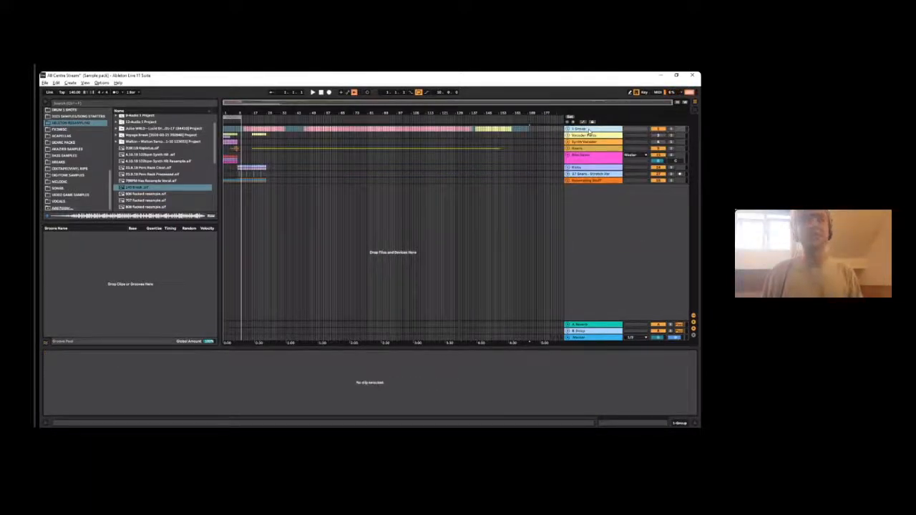
pyautogui.press('Delete')
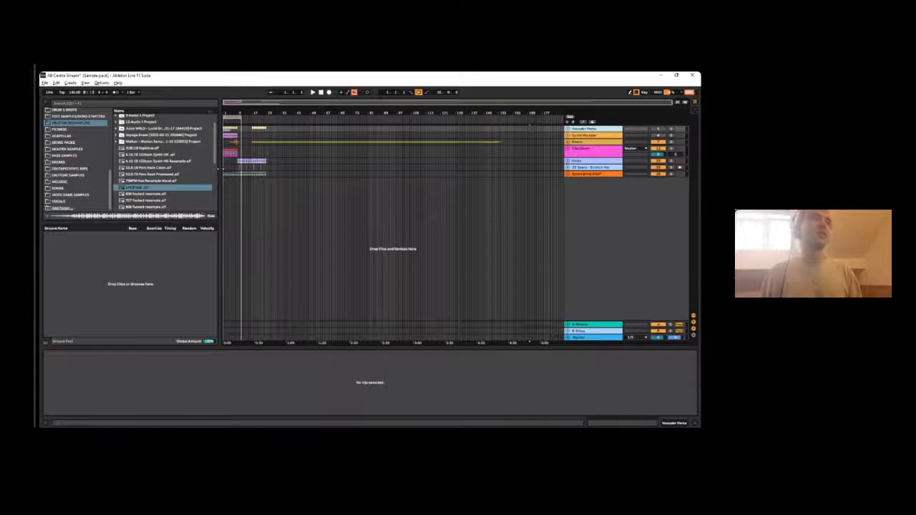
# - Extend the end of the arrangement loop to bar 17
pyautogui.moveTo(236, 112); pyautogui.dragTo(234, 164)
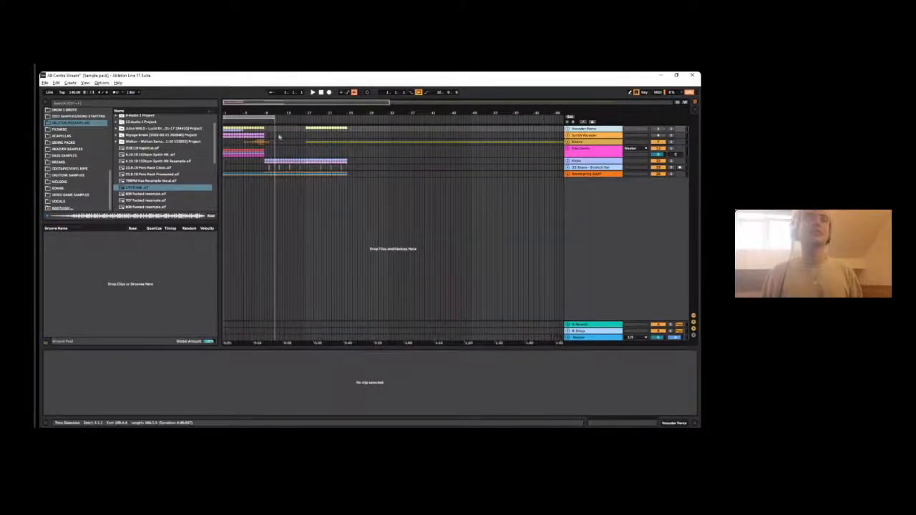
pyautogui.moveTo(275, 118); pyautogui.dragTo(305, 118)
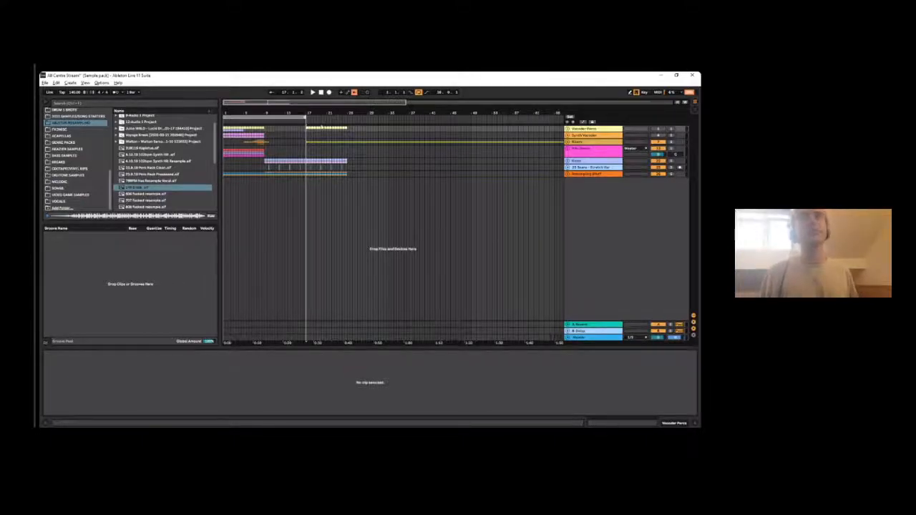
pyautogui.moveTo(309, 115); pyautogui.dragTo(369, 112)
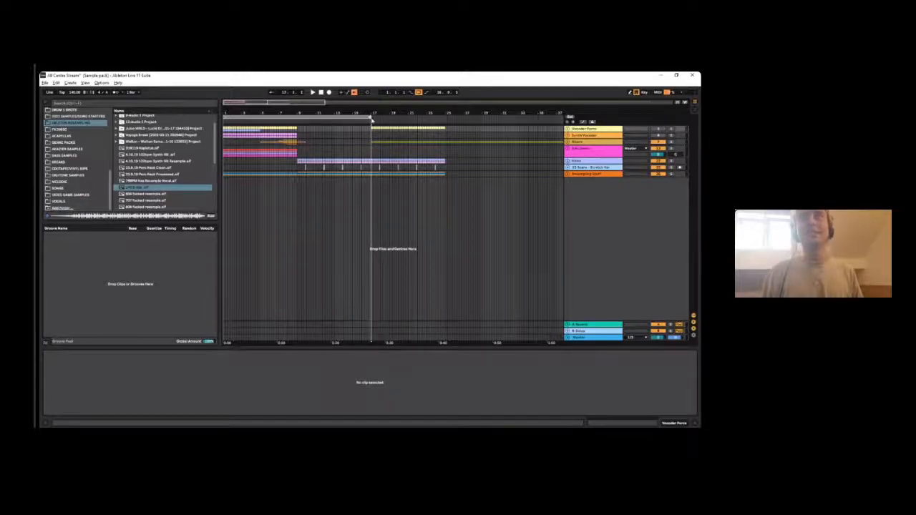
# - Examine the whole arrangement by marking stretches across all tracks, ending with the loop from bar 1 to bar 17 selected
pyautogui.moveTo(371, 113); pyautogui.dragTo(256, 113)
pyautogui.moveTo(314, 174); pyautogui.dragTo(225, 139)
pyautogui.moveTo(308, 174); pyautogui.dragTo(224, 128)
pyautogui.moveTo(486, 174); pyautogui.dragTo(288, 129)
pyautogui.moveTo(550, 167); pyautogui.dragTo(504, 130)
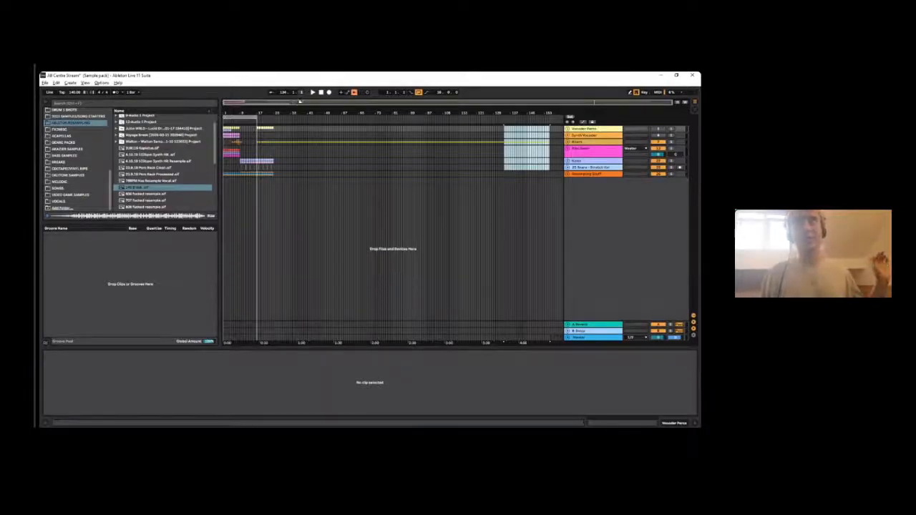
pyautogui.press('space')
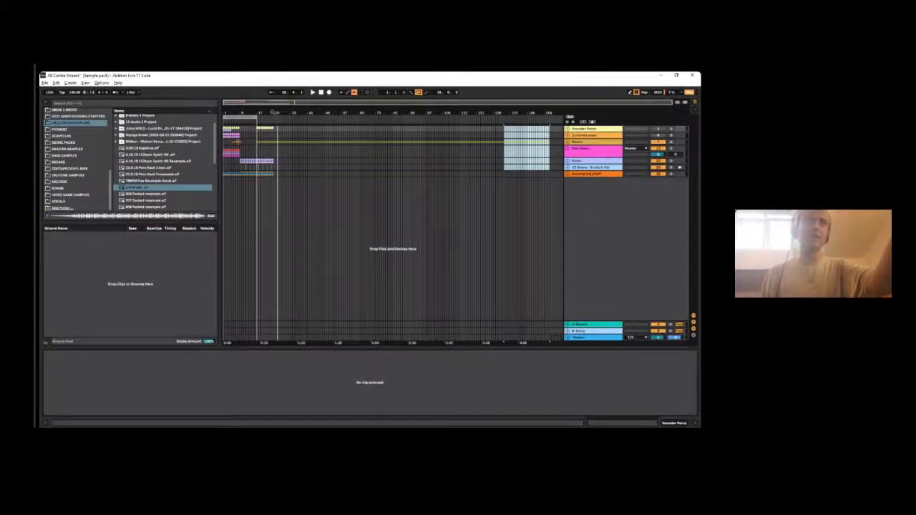
pyautogui.moveTo(235, 113); pyautogui.dragTo(490, 111)
pyautogui.click(231, 117)
pyautogui.press('z')
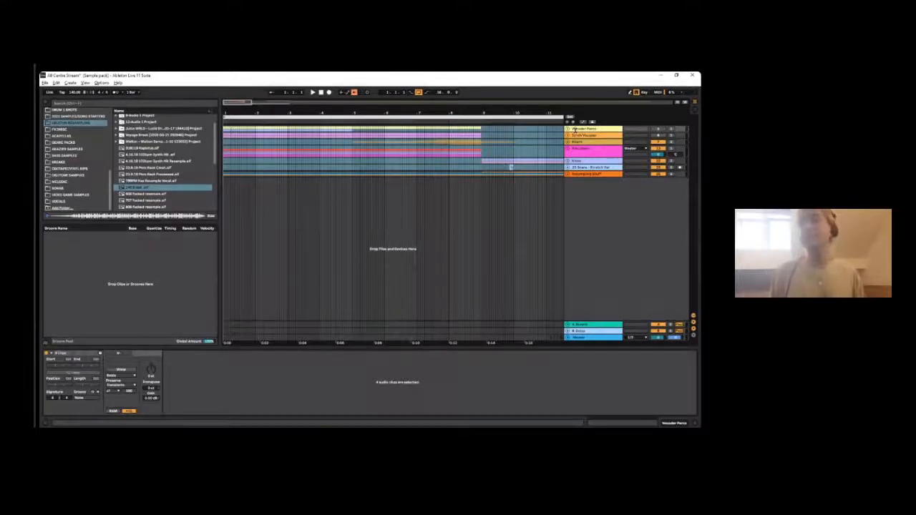
# - Unfold the pink Ribs group to show its tracks, keeping the Risers group folded
pyautogui.moveTo(429, 113); pyautogui.dragTo(429, 70)
pyautogui.click(568, 141)
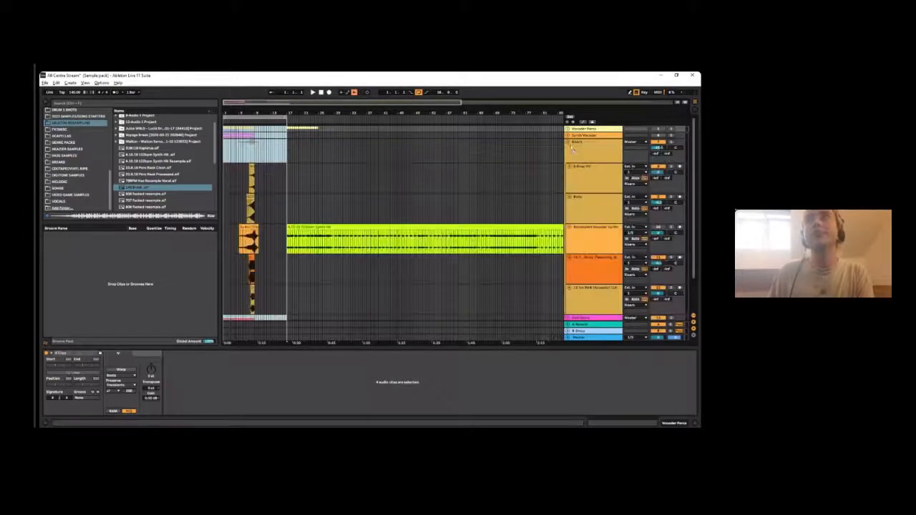
pyautogui.click(569, 142)
pyautogui.click(569, 148)
pyautogui.moveTo(262, 113); pyautogui.dragTo(262, 141)
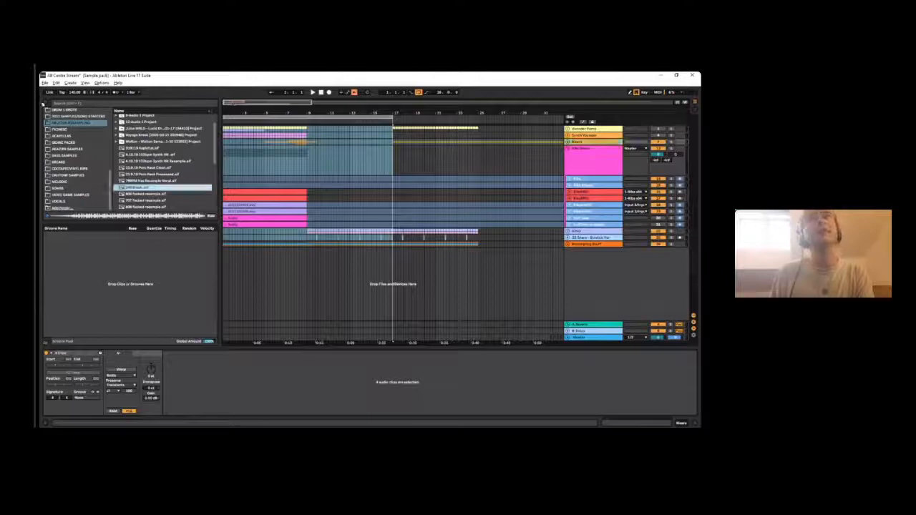
# - Hide the browser and the clip detail area, and frame the arrangement from bar 1
pyautogui.click(44, 103)
pyautogui.moveTo(73, 109); pyautogui.dragTo(72, 140)
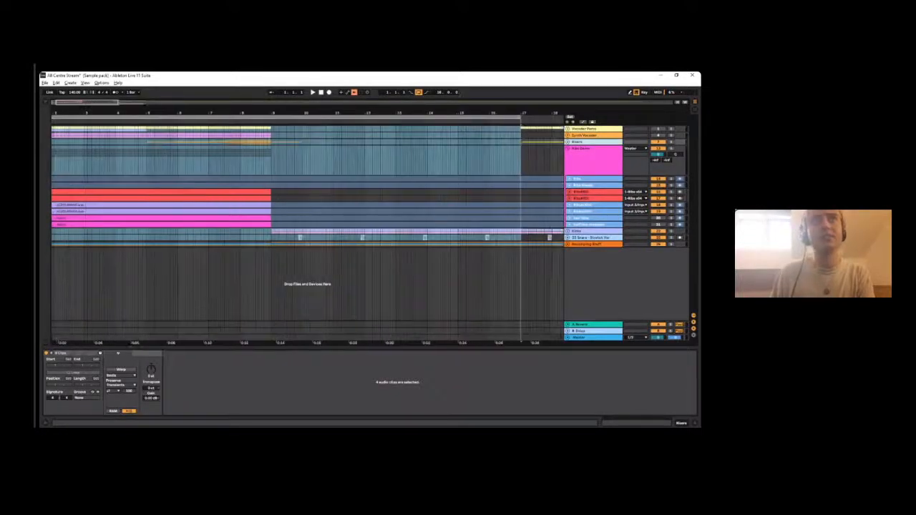
pyautogui.click(697, 424)
pyautogui.moveTo(111, 112)
pyautogui.mouseDown()
pyautogui.moveTo(141, 112)
pyautogui.moveTo(113, 111)
pyautogui.mouseUp()
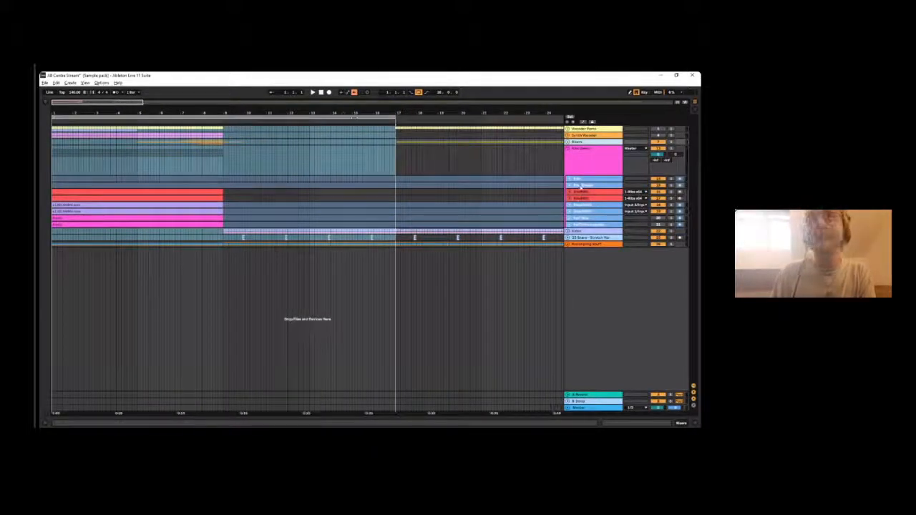
# - Look at the Ribs and Ribs Simple tracks in turn to compare them
pyautogui.click(578, 178)
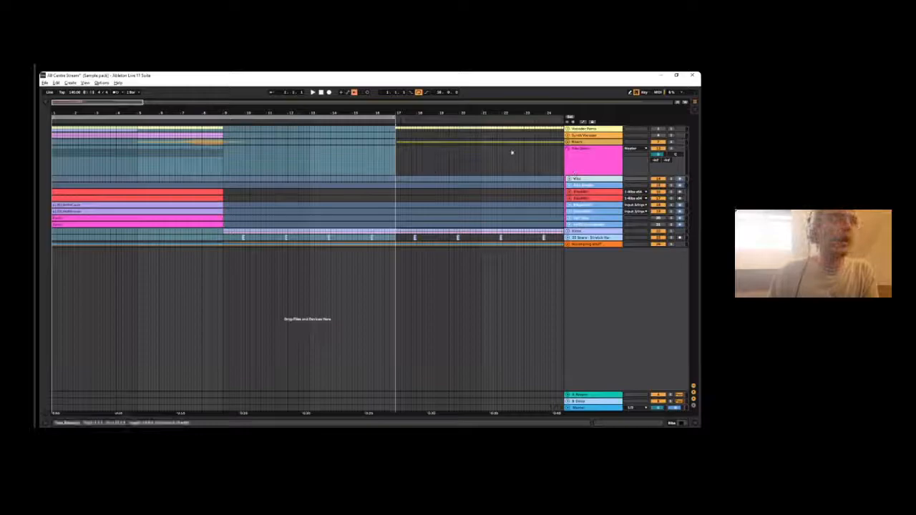
pyautogui.click(583, 185)
pyautogui.click(581, 179)
pyautogui.click(579, 186)
pyautogui.click(577, 180)
pyautogui.click(577, 186)
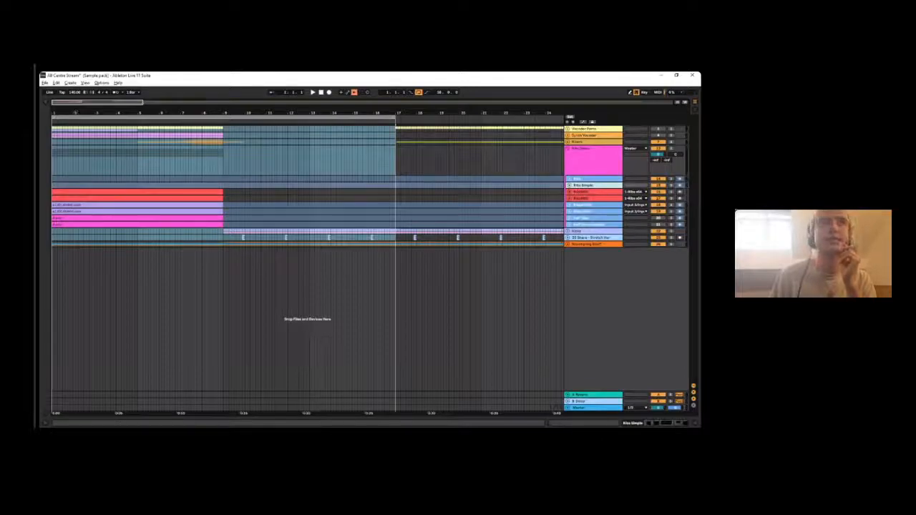
# - Unfreeze the Ribs track and the first RibsAUDIO track in the pink group
pyautogui.click(606, 179)
pyautogui.rightClick(587, 180)
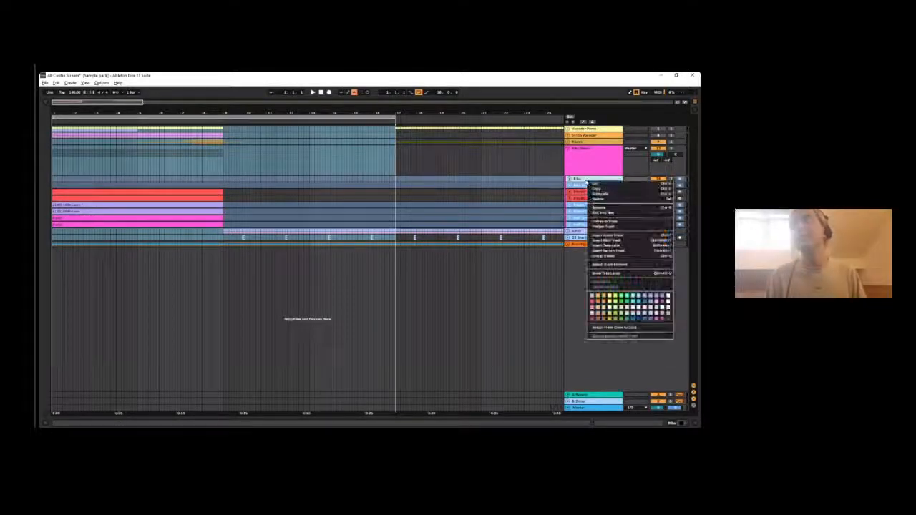
pyautogui.click(608, 221)
pyautogui.rightClick(586, 206)
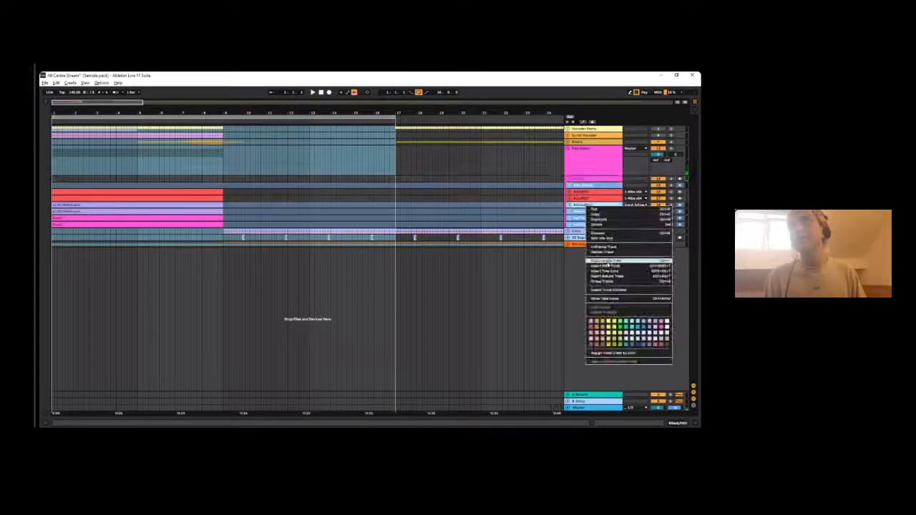
pyautogui.click(603, 246)
pyautogui.rightClick(591, 218)
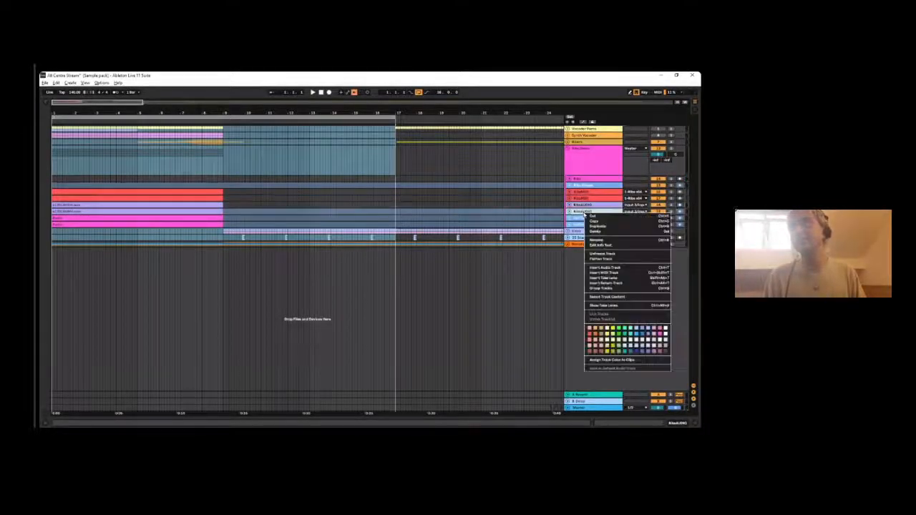
pyautogui.click(630, 269)
# - Play the start of the arrangement and open the Ribs plug-in's window from the Ribs track
pyautogui.hotkey('ctrl', 'a')
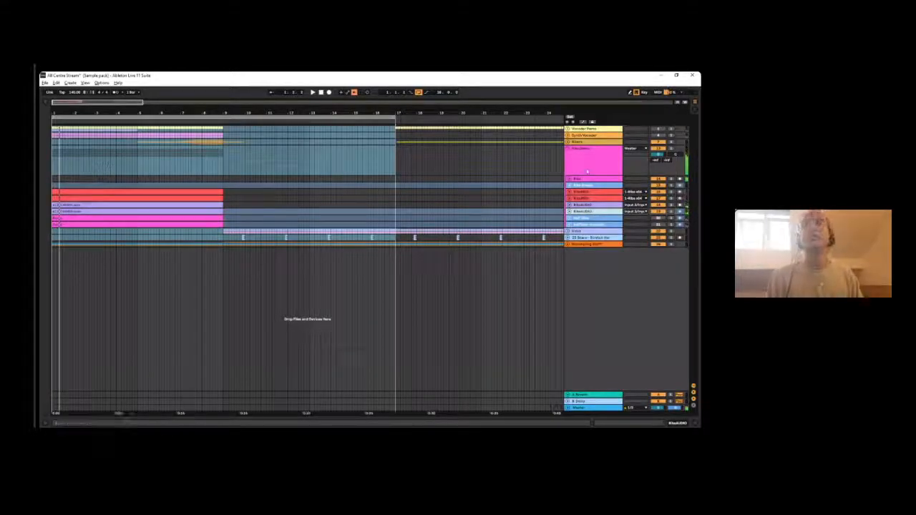
pyautogui.doubleClick(582, 179)
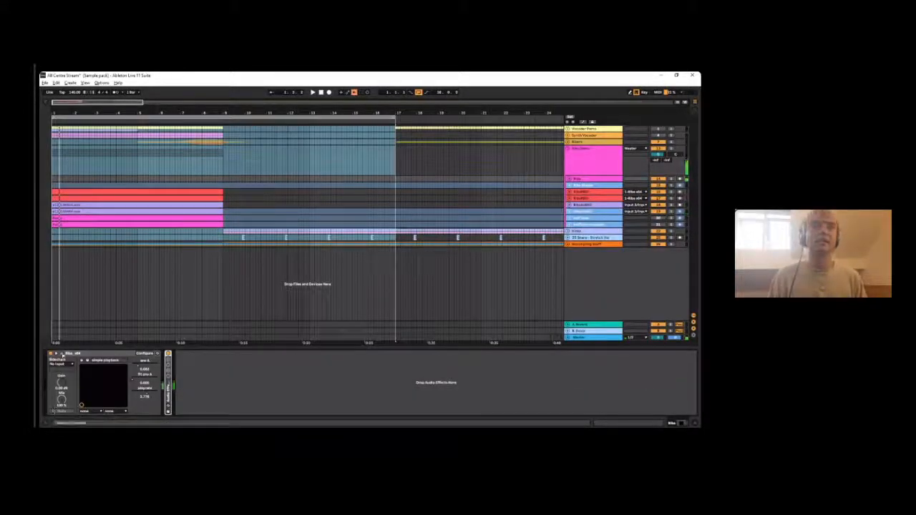
pyautogui.click(61, 354)
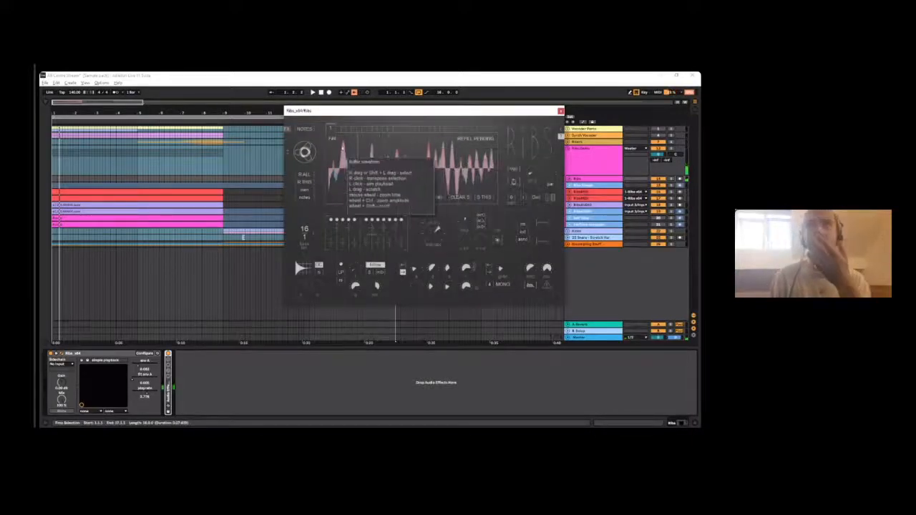
# - Reposition the Ribs plug-in window over the arrangement while looking over its waveform and performance mode controls
pyautogui.moveTo(356, 112); pyautogui.dragTo(178, 116)
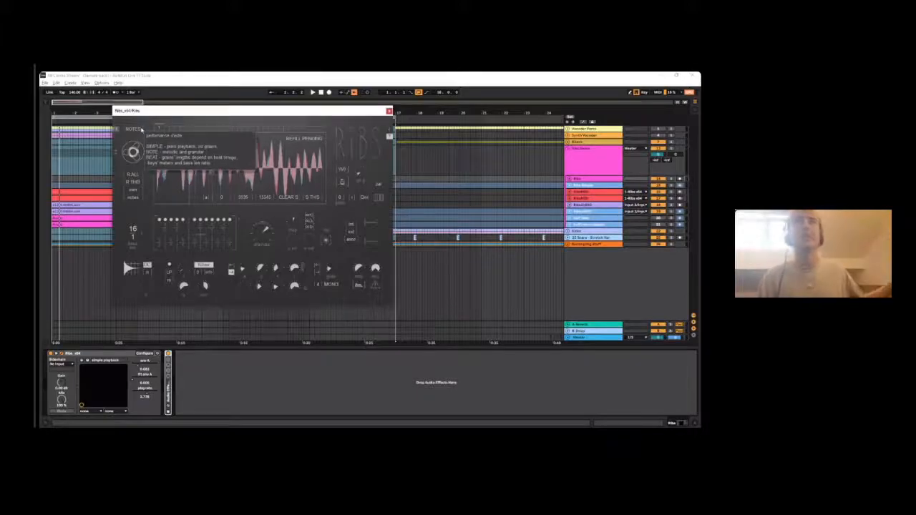
pyautogui.moveTo(213, 111); pyautogui.dragTo(309, 103)
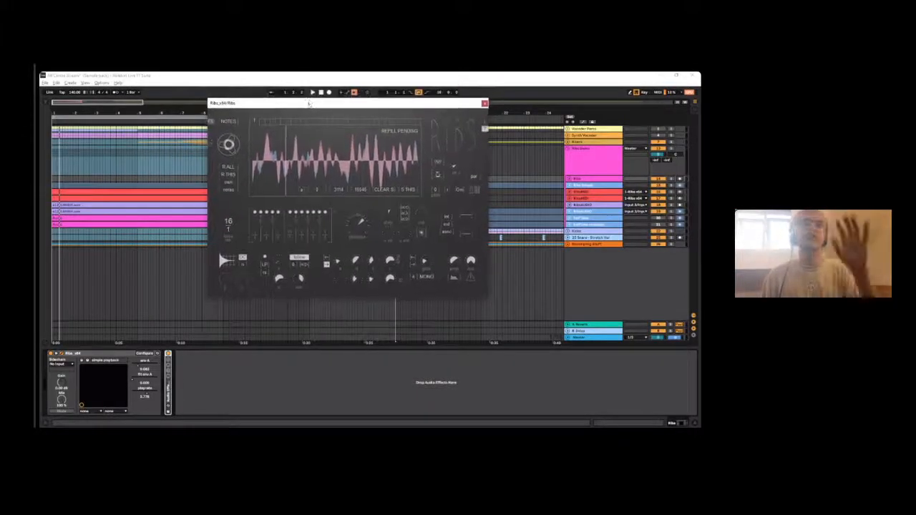
pyautogui.moveTo(244, 102); pyautogui.dragTo(254, 120)
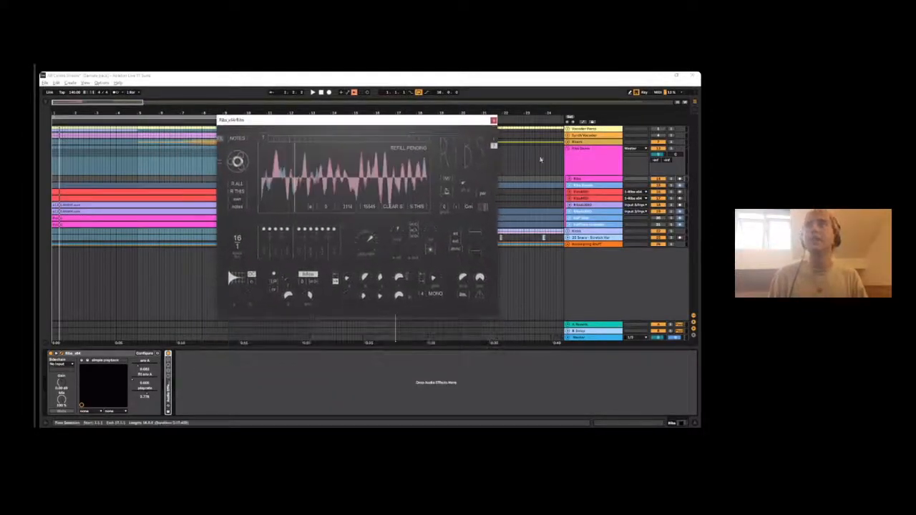
# - Look at the first RibsAUDIO track and the RibsMIDI track in turn, checking which devices each one holds
pyautogui.click(579, 204)
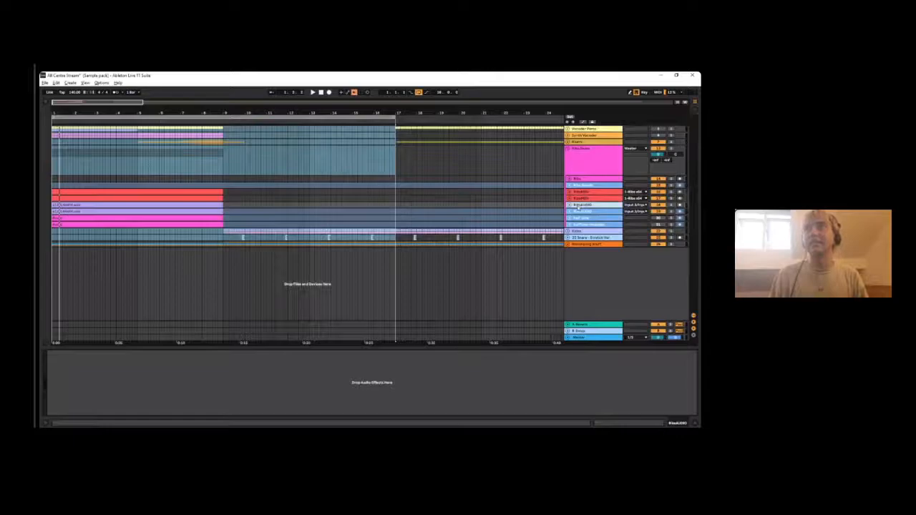
pyautogui.click(588, 194)
pyautogui.click(588, 206)
pyautogui.click(224, 197)
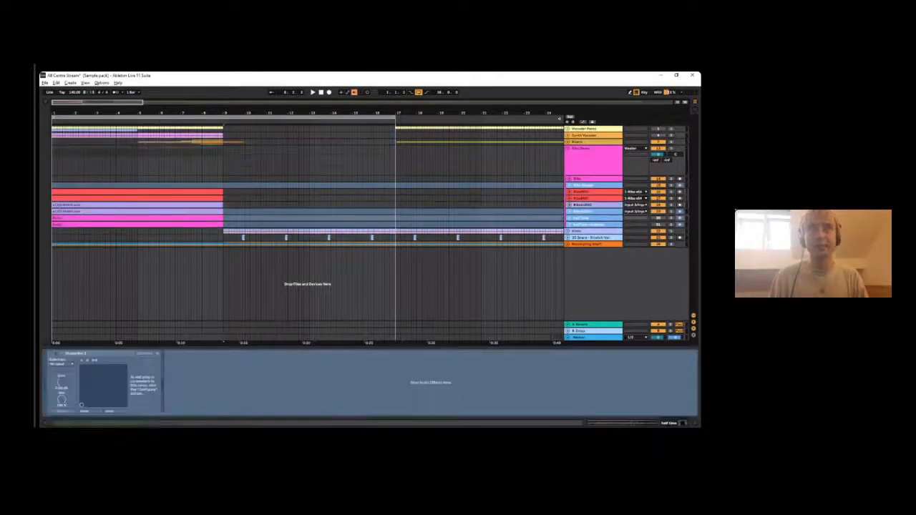
pyautogui.click(581, 205)
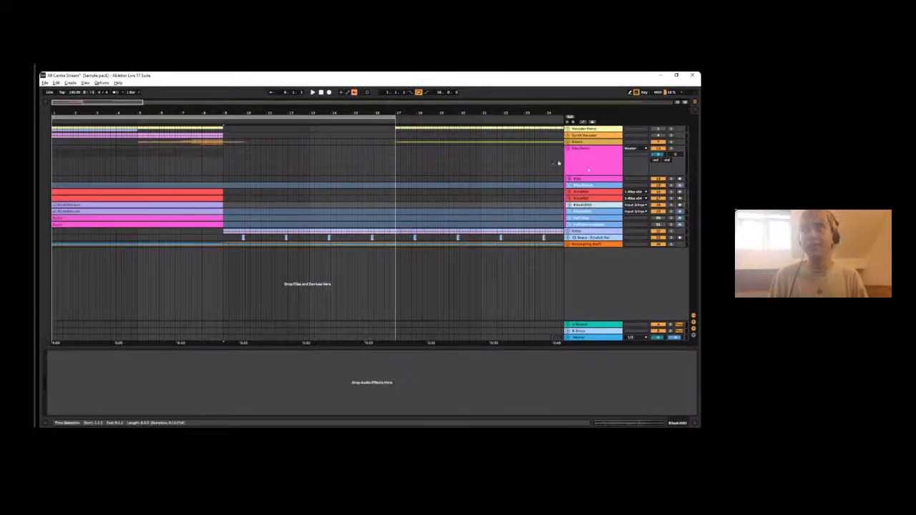
# - Reopen the Ribs plug-in window, move it clear of the tracks, and compare the Ribs track with the RibsMIDI tracks and their Arpeggiator
pyautogui.click(586, 162)
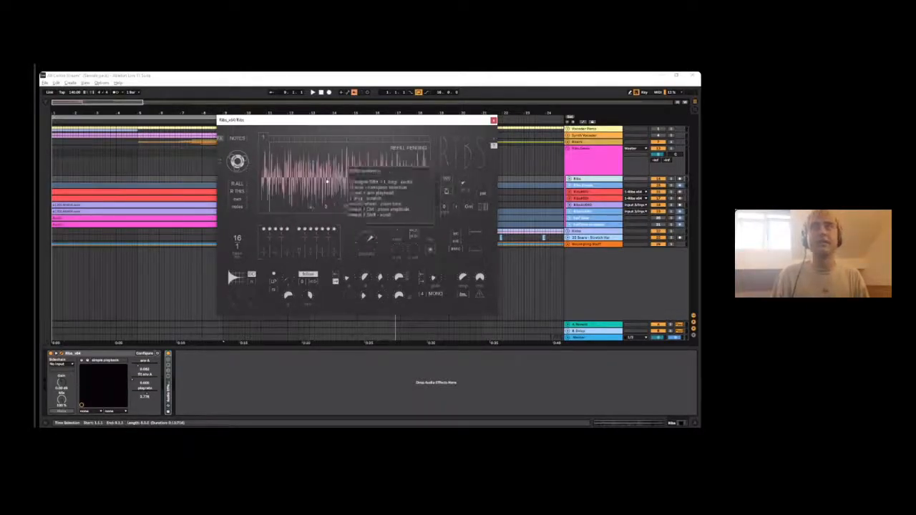
pyautogui.moveTo(279, 122); pyautogui.dragTo(135, 226)
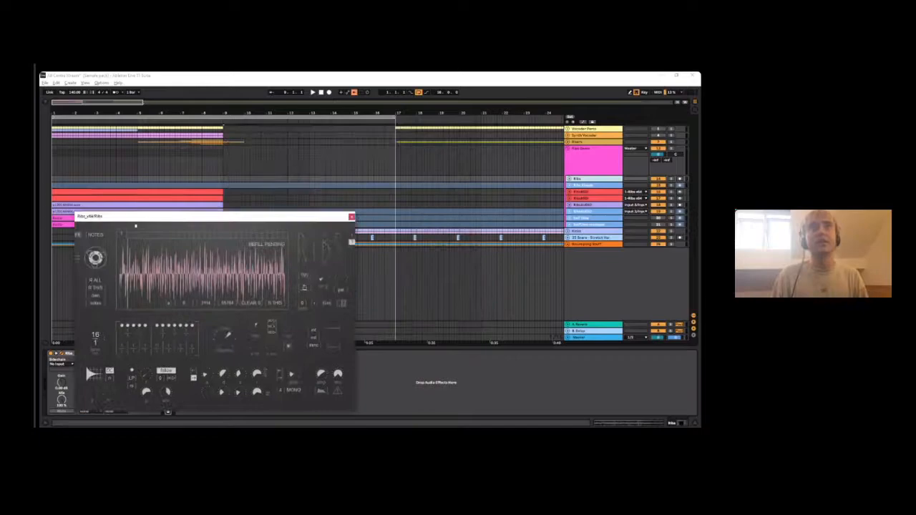
pyautogui.click(580, 193)
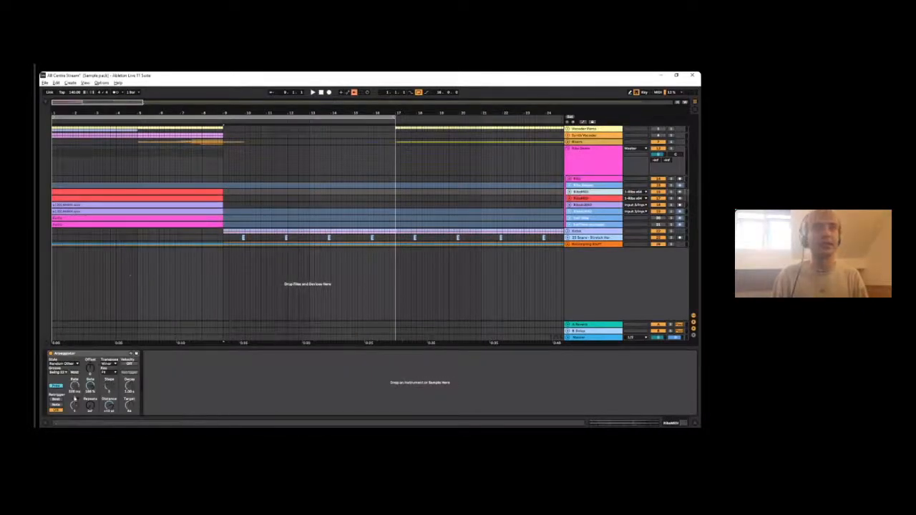
pyautogui.click(591, 186)
pyautogui.click(591, 192)
pyautogui.click(591, 187)
pyautogui.click(589, 183)
pyautogui.moveTo(214, 216); pyautogui.dragTo(338, 226)
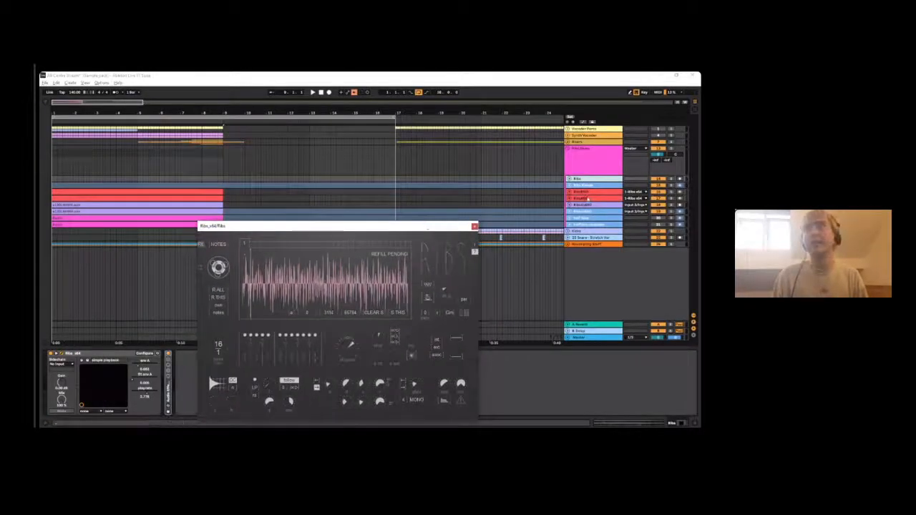
pyautogui.click(586, 198)
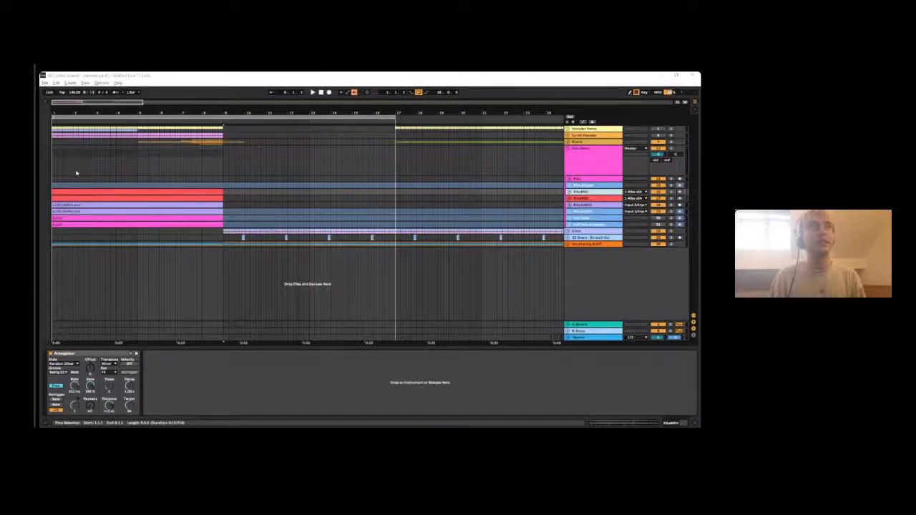
# - Show the Ribs track's plug-in window again, place it over the arrangement and play the opening bars
pyautogui.click(573, 180)
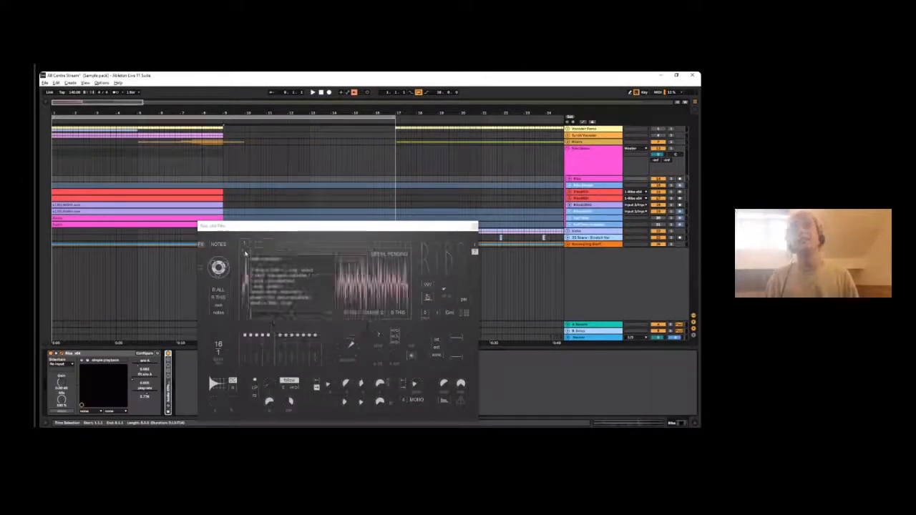
pyautogui.moveTo(252, 225); pyautogui.dragTo(211, 163)
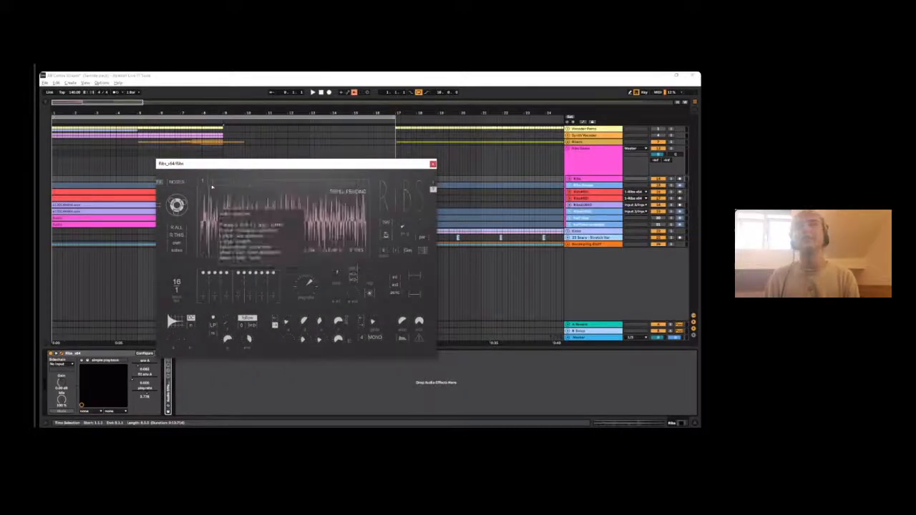
pyautogui.moveTo(226, 169); pyautogui.dragTo(309, 132)
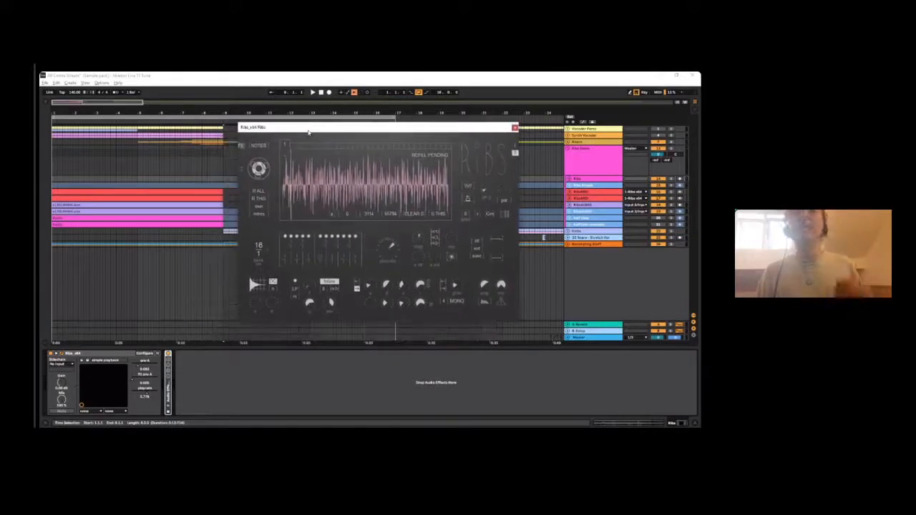
pyautogui.moveTo(358, 168)
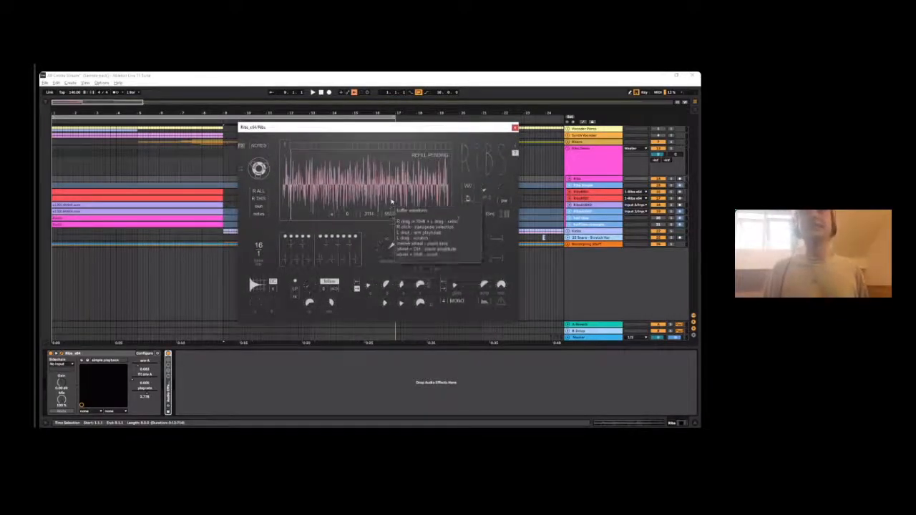
pyautogui.moveTo(358, 127)
pyautogui.mouseDown()
pyautogui.moveTo(374, 99)
pyautogui.moveTo(342, 124)
pyautogui.mouseUp()
pyautogui.press('space')
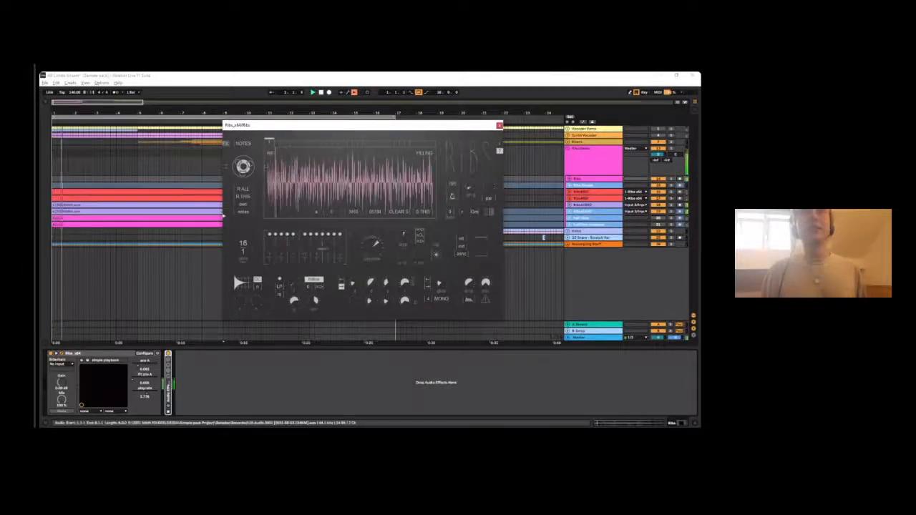
# - Close the Ribs plug-in window and look at the half time and RibsAUDIO tracks in the pink group
pyautogui.click(499, 125)
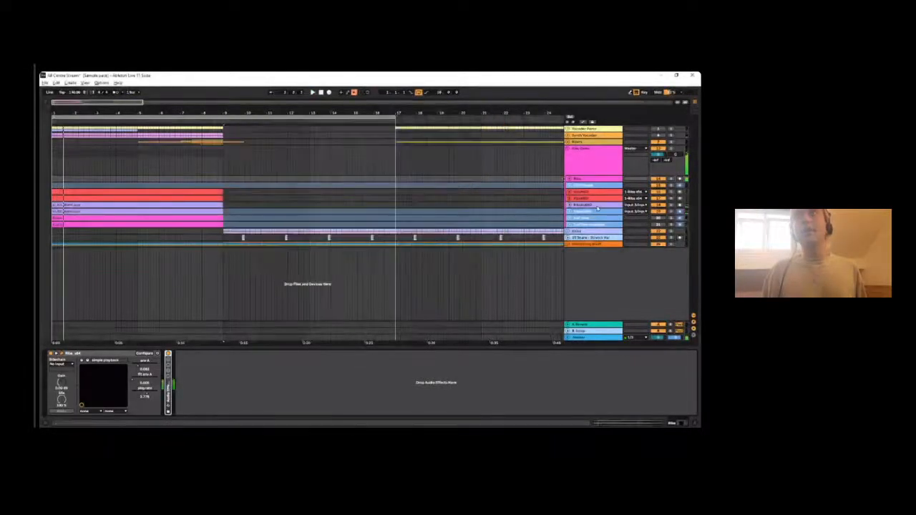
pyautogui.click(590, 218)
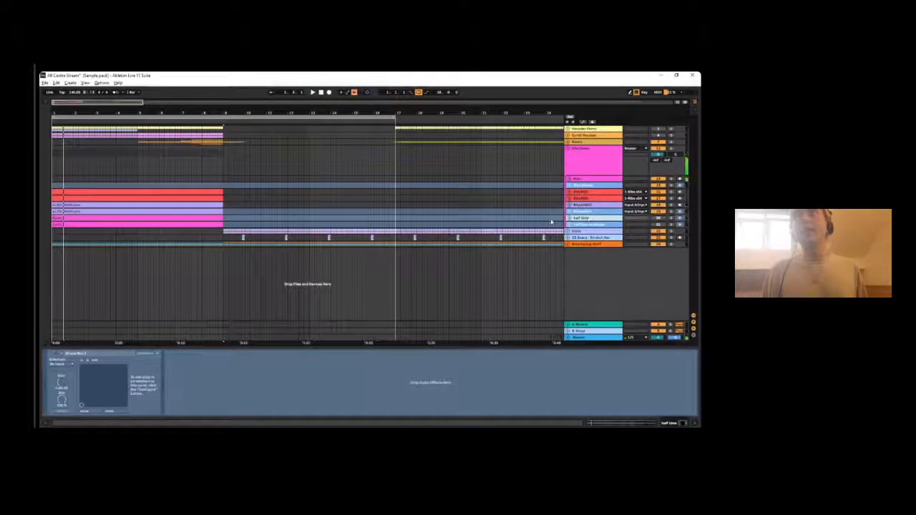
pyautogui.click(603, 212)
pyautogui.rightClick(599, 211)
pyautogui.click(583, 208)
pyautogui.click(591, 205)
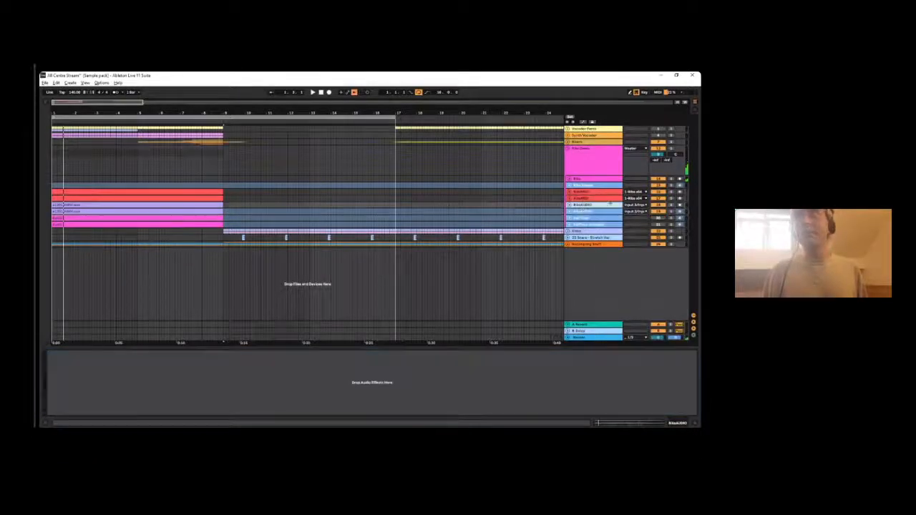
# - Unfold the first RibsAUDIO track, route its output to Master and select its recorded clip
pyautogui.click(636, 205)
pyautogui.click(613, 209)
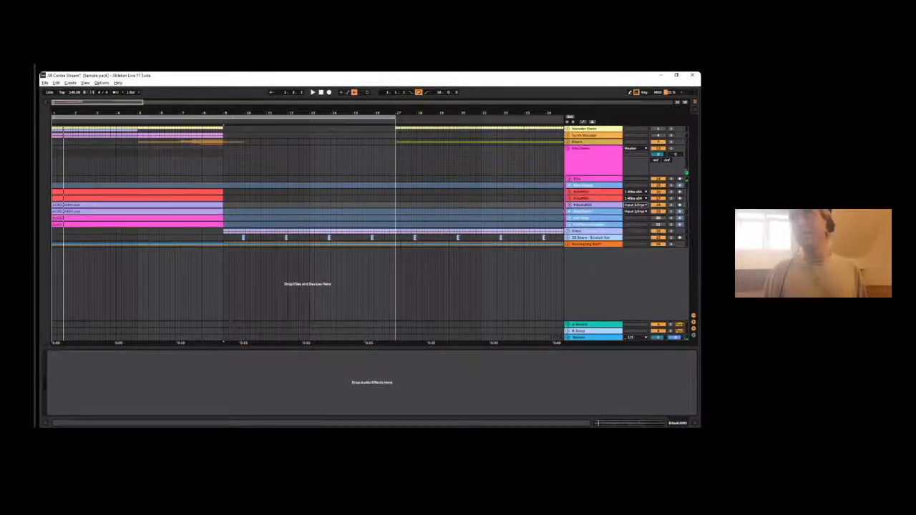
pyautogui.click(569, 206)
pyautogui.click(633, 223)
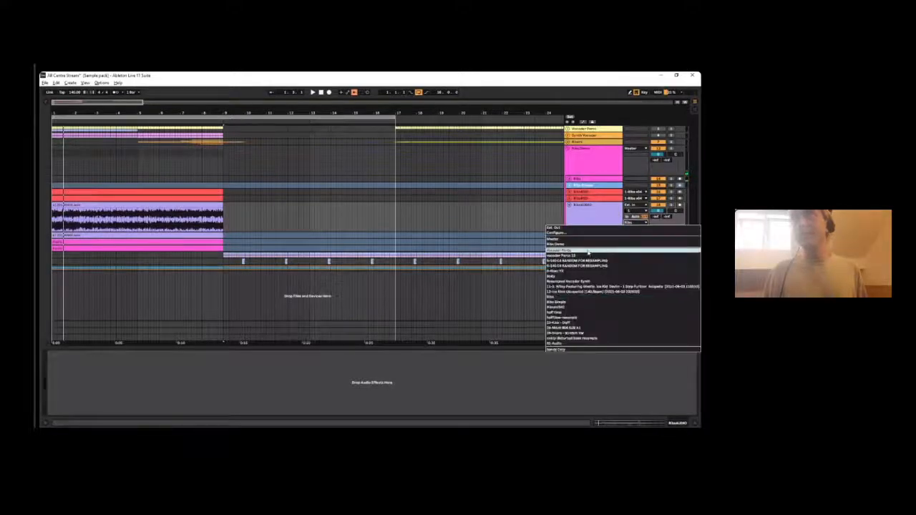
pyautogui.click(649, 198)
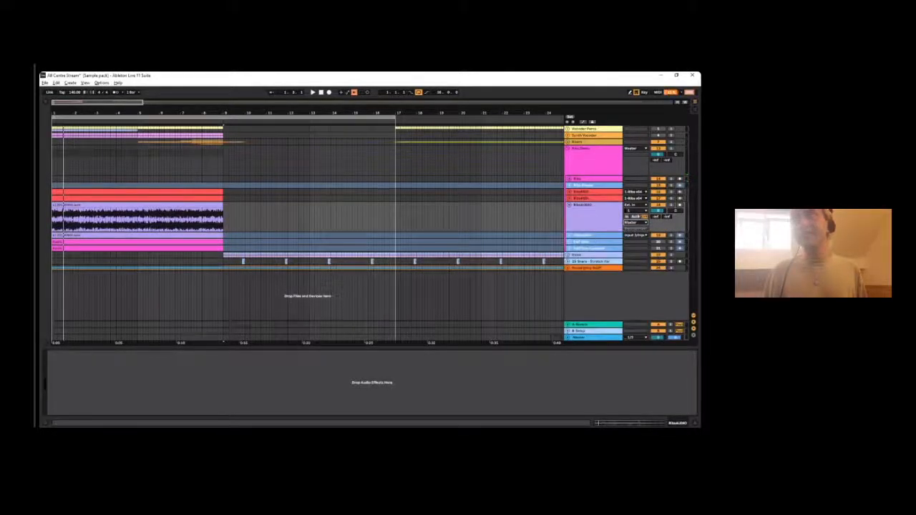
pyautogui.click(128, 205)
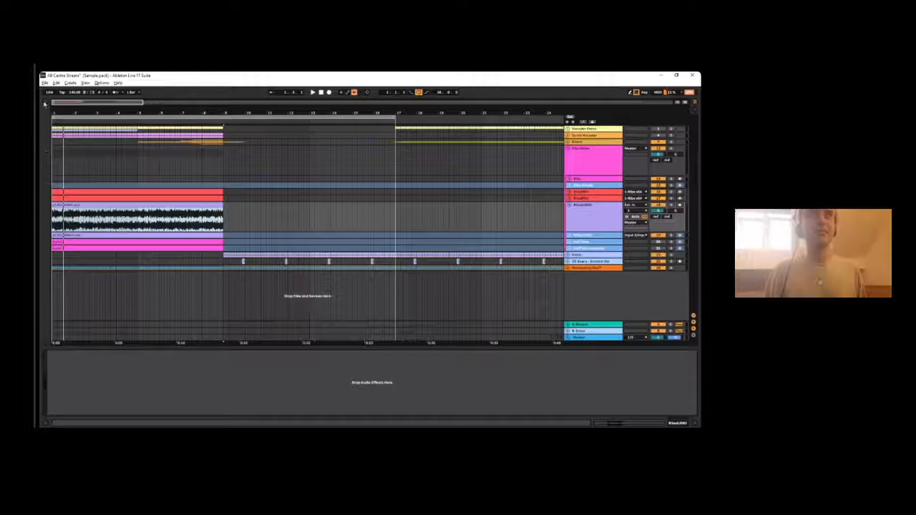
# - Look for the DARK SOULS AUDIO folder among the VIDEO GAME SAMPLES in the browser, and hide the browser again
pyautogui.click(45, 103)
pyautogui.scroll(-2, 90, 208)
pyautogui.scroll(-3, 139, 169)
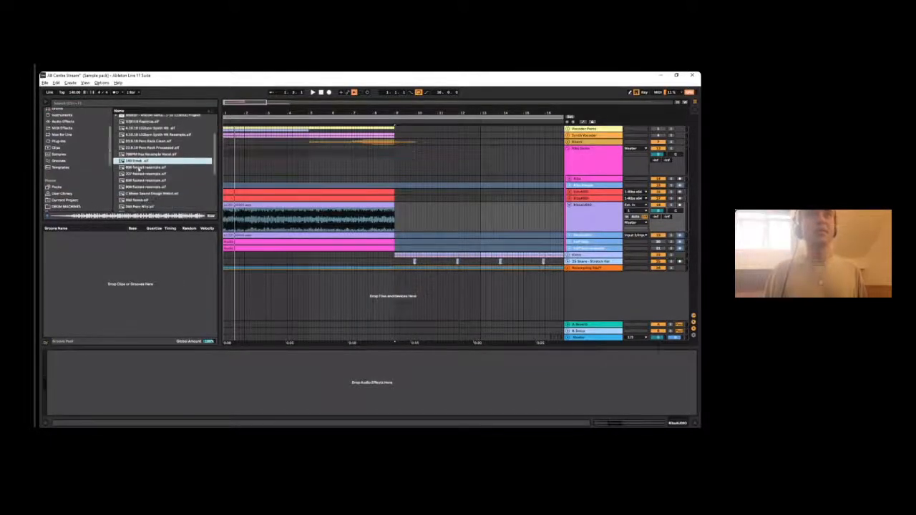
pyautogui.scroll(-5, 88, 184)
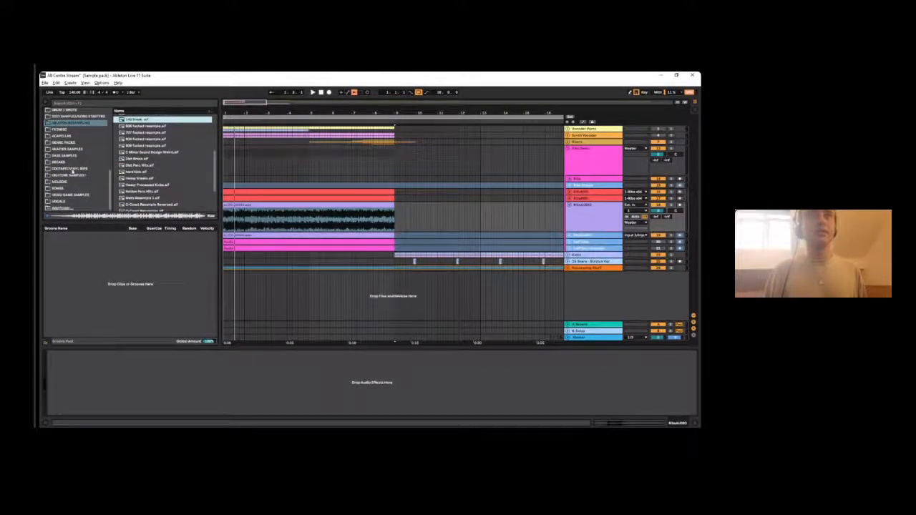
pyautogui.click(68, 195)
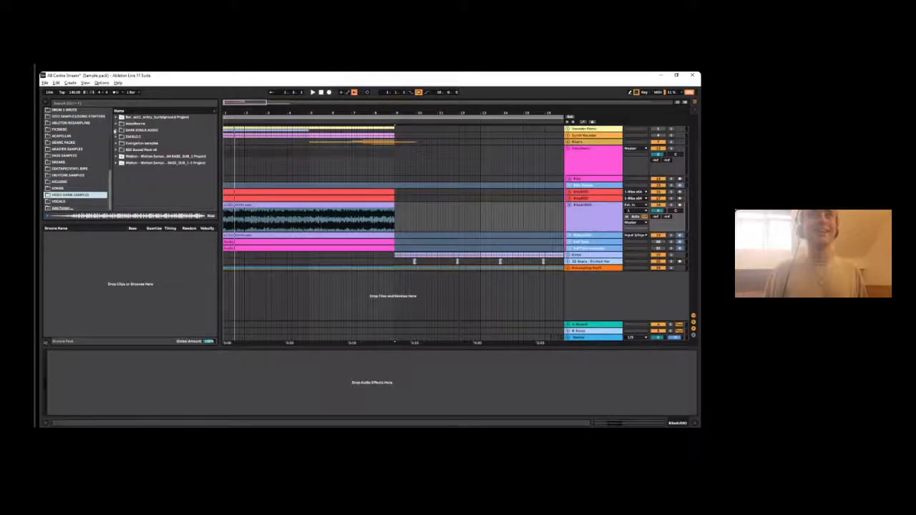
pyautogui.click(116, 131)
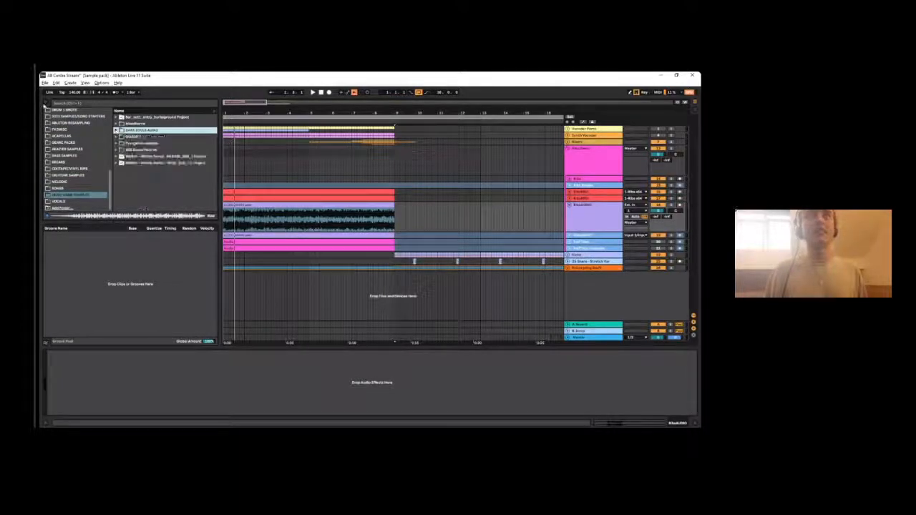
pyautogui.click(47, 102)
# - Zoom in slightly on the opening bars, play the arrangement and solo the first RibsAUDIO track
pyautogui.click(77, 206)
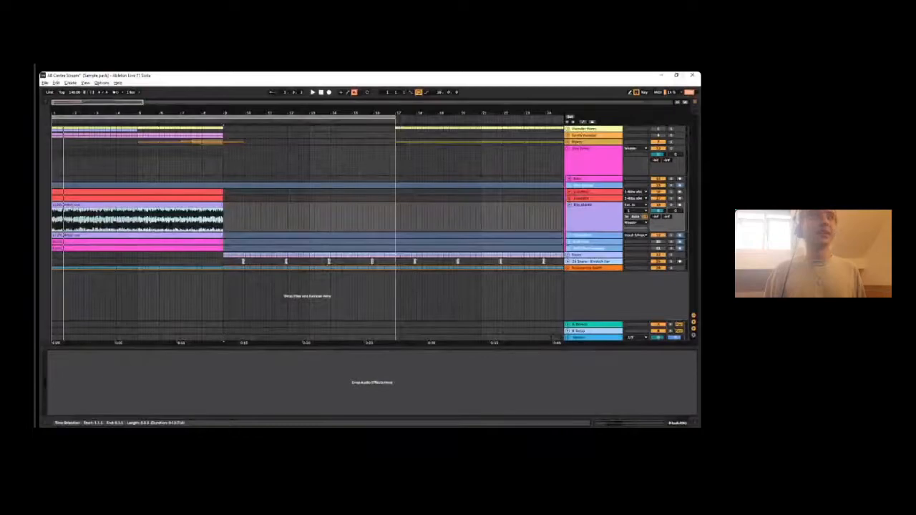
pyautogui.moveTo(140, 111); pyautogui.dragTo(239, 123)
pyautogui.press('space')
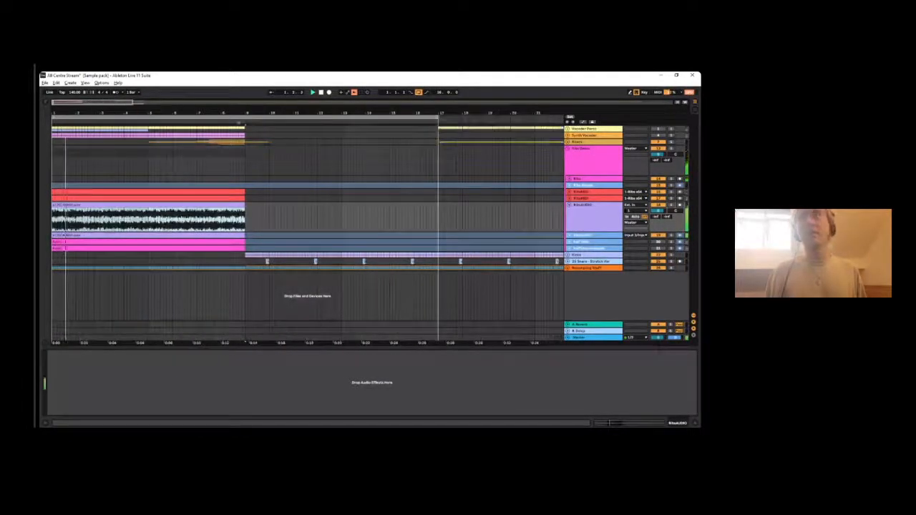
pyautogui.click(671, 205)
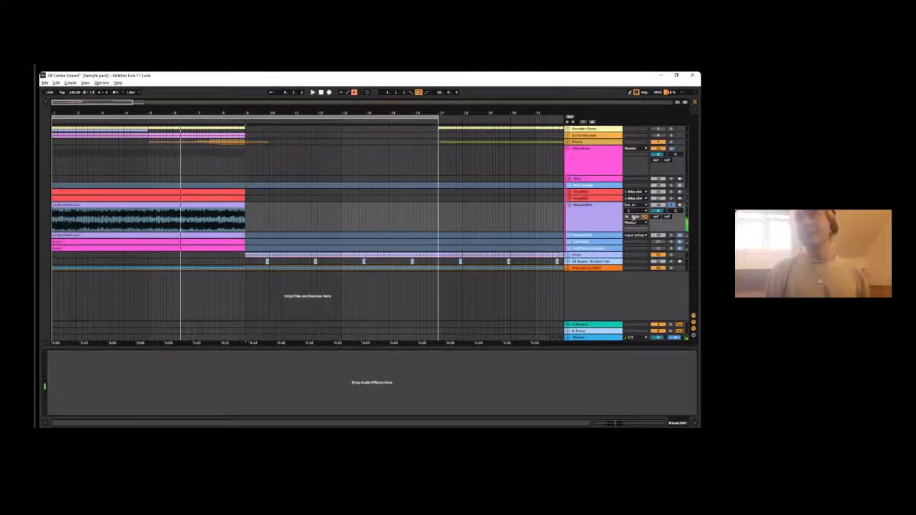
# - Try the Ribs track as the first RibsAUDIO track's audio input and check its channel and output options
pyautogui.click(633, 207)
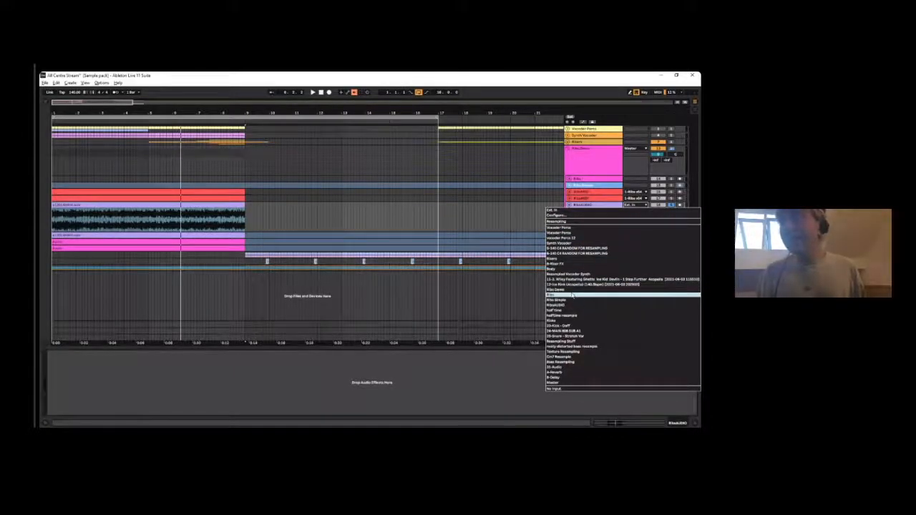
pyautogui.click(570, 295)
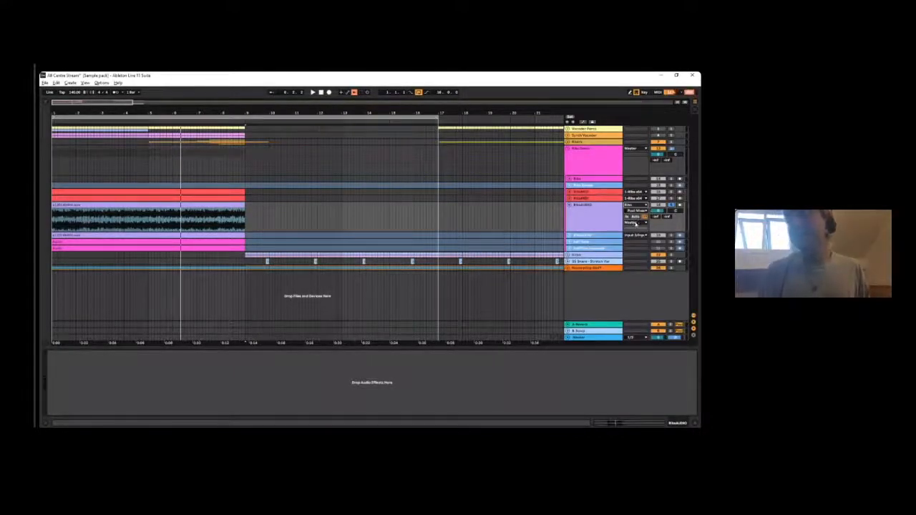
pyautogui.click(634, 211)
pyautogui.click(637, 224)
pyautogui.click(636, 222)
pyautogui.click(629, 228)
# - Set the first RibsAUDIO track's audio input to No Input and route its output into the Ribs track's plug-in input
pyautogui.click(629, 205)
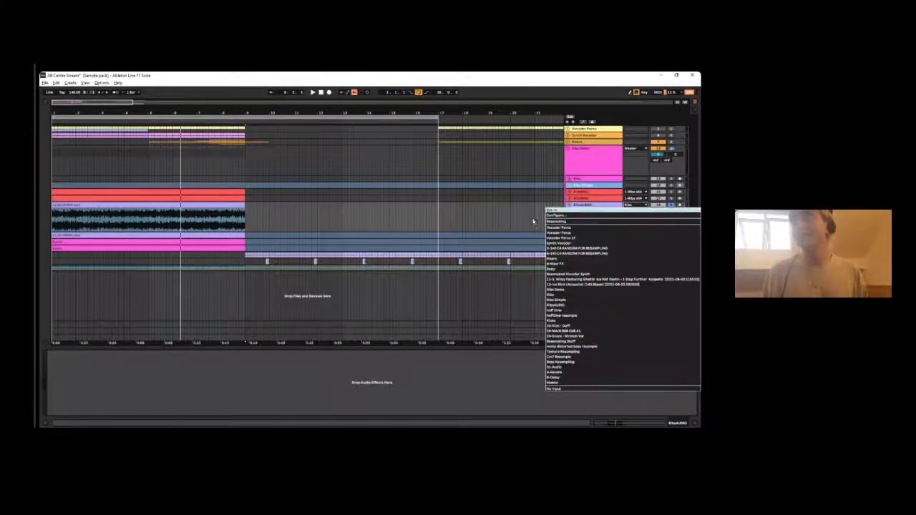
pyautogui.click(563, 390)
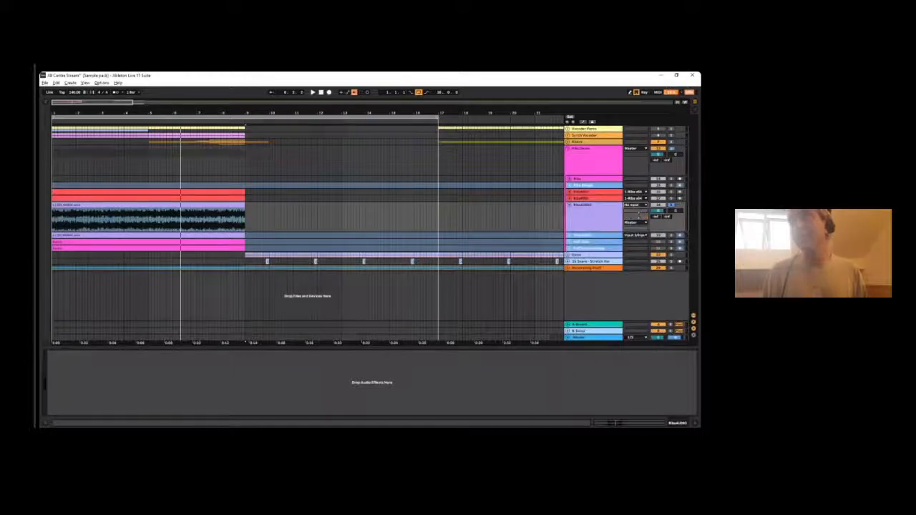
pyautogui.click(634, 205)
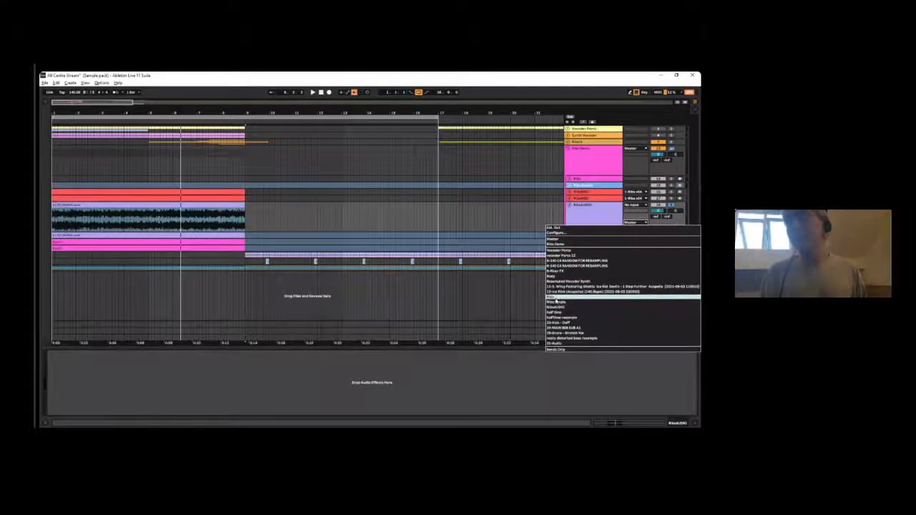
pyautogui.click(623, 238)
pyautogui.click(630, 230)
pyautogui.click(634, 242)
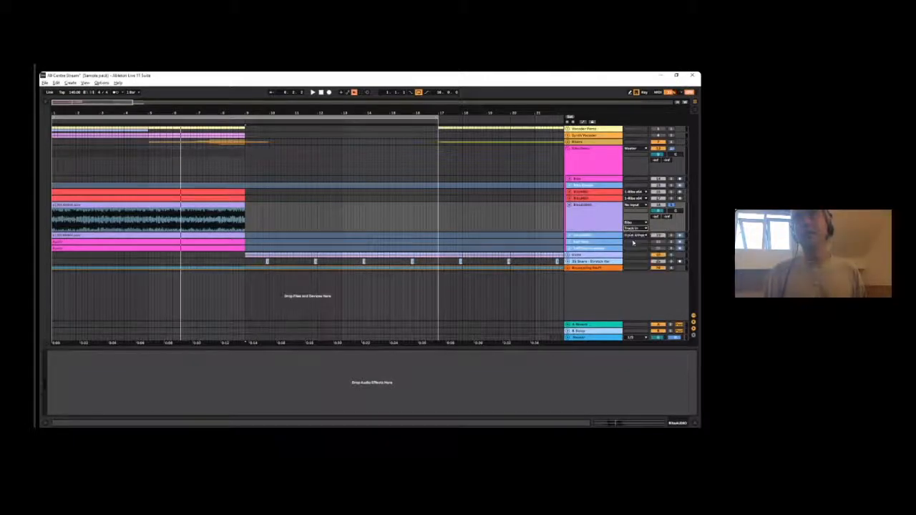
# - Activate the Ribs track, select the first RibsMIDI clip and play the eight-bar loop with the pink Ribs group soloed
pyautogui.click(657, 179)
pyautogui.click(86, 194)
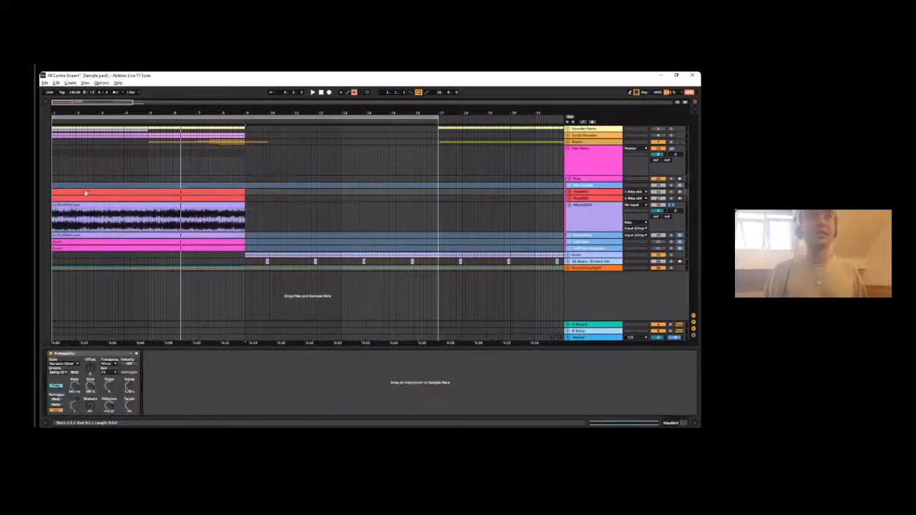
pyautogui.press('space')
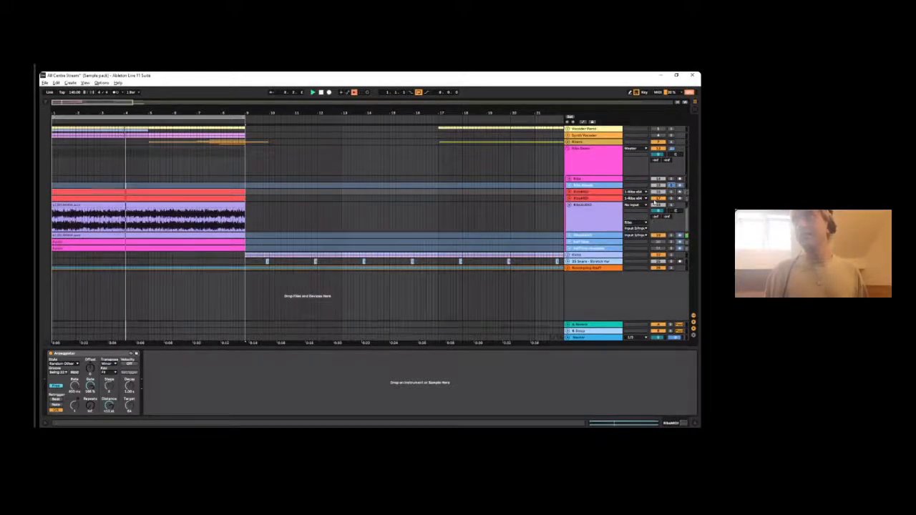
pyautogui.click(672, 149)
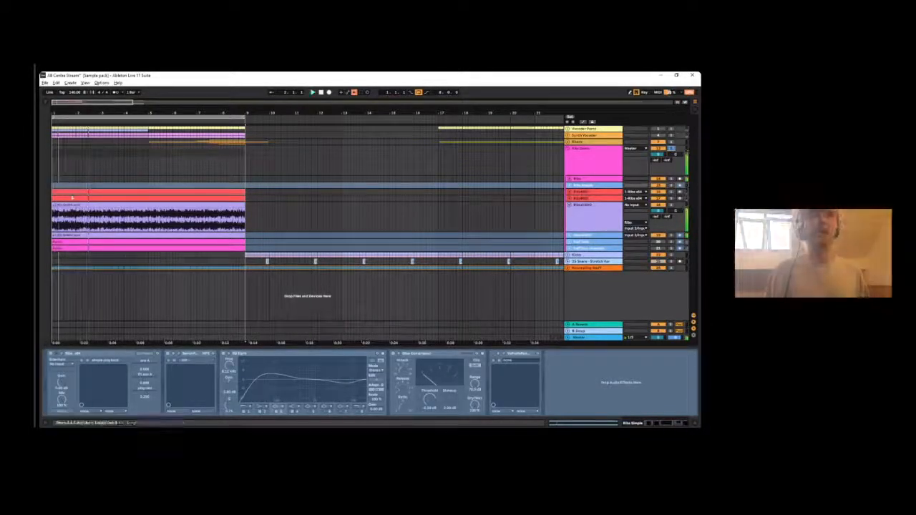
# - Open the Ribs plug-in on the Ribs track and play the loop to feed its audio buffer
pyautogui.click(581, 179)
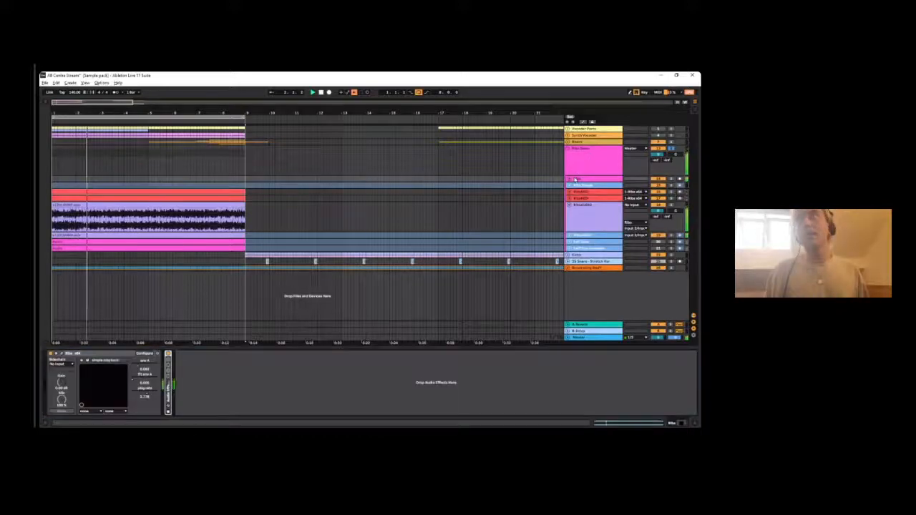
pyautogui.click(73, 355)
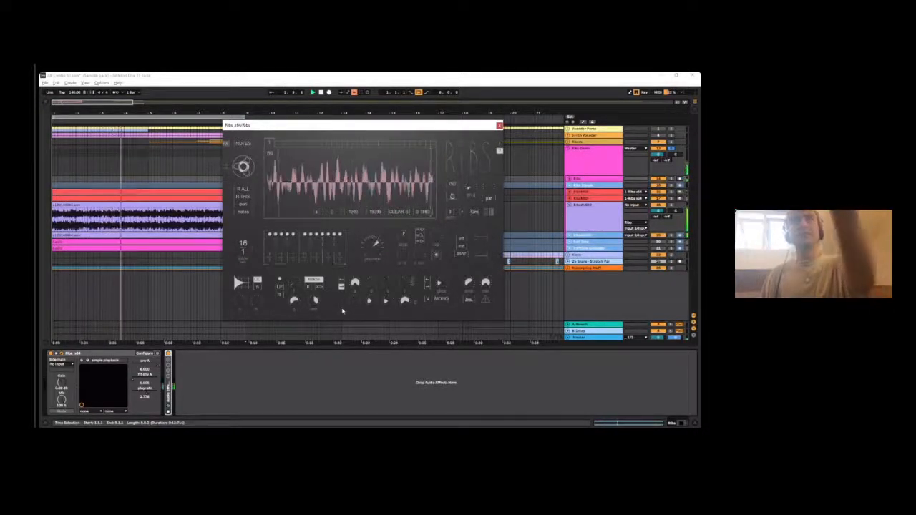
pyautogui.moveTo(319, 207)
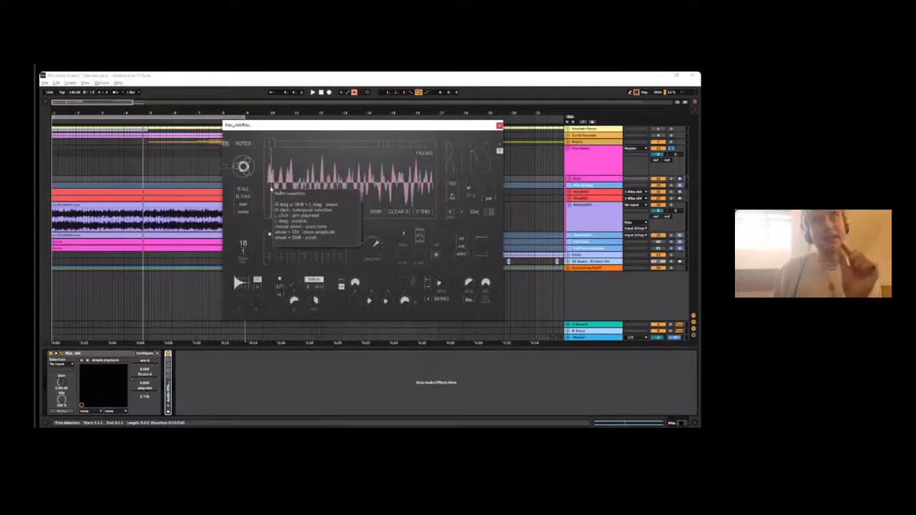
pyautogui.press('space')
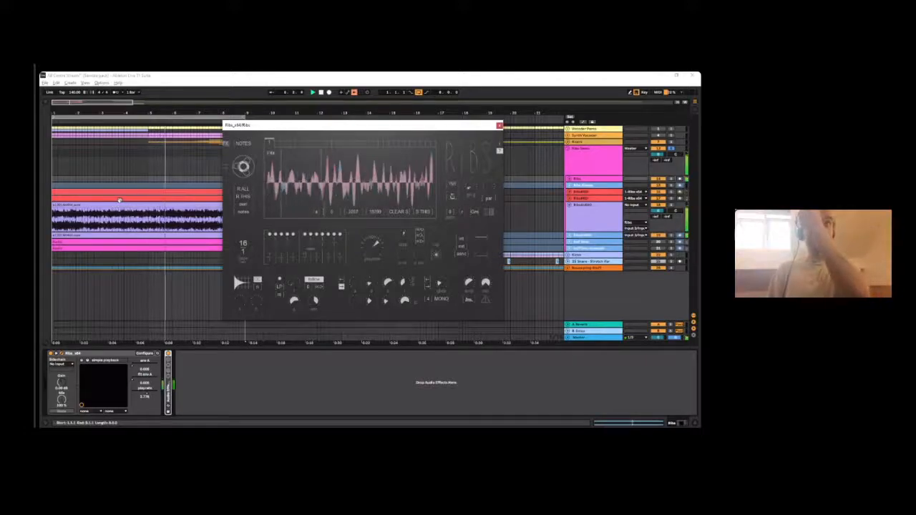
# - Audition high and low playrate settings in Ribs, starting and stopping playback to compare the results
pyautogui.moveTo(374, 248); pyautogui.dragTo(382, 217)
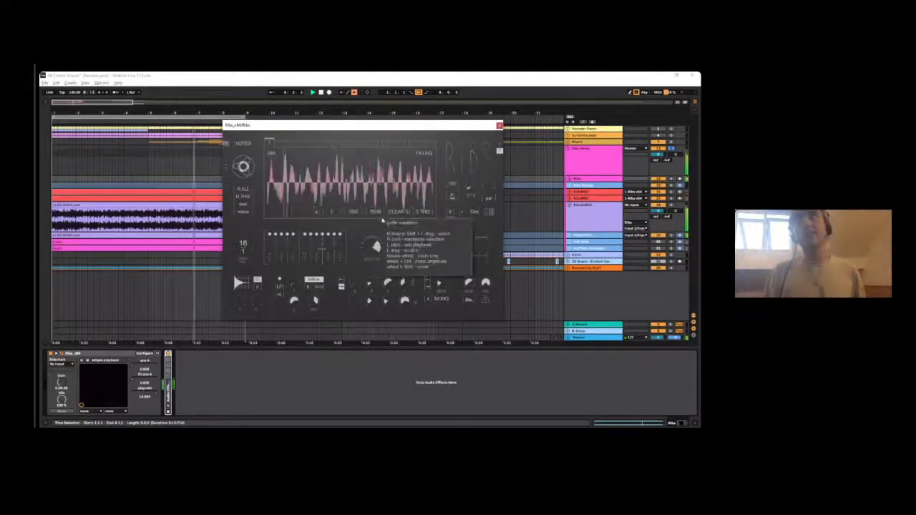
pyautogui.moveTo(374, 251); pyautogui.dragTo(372, 368)
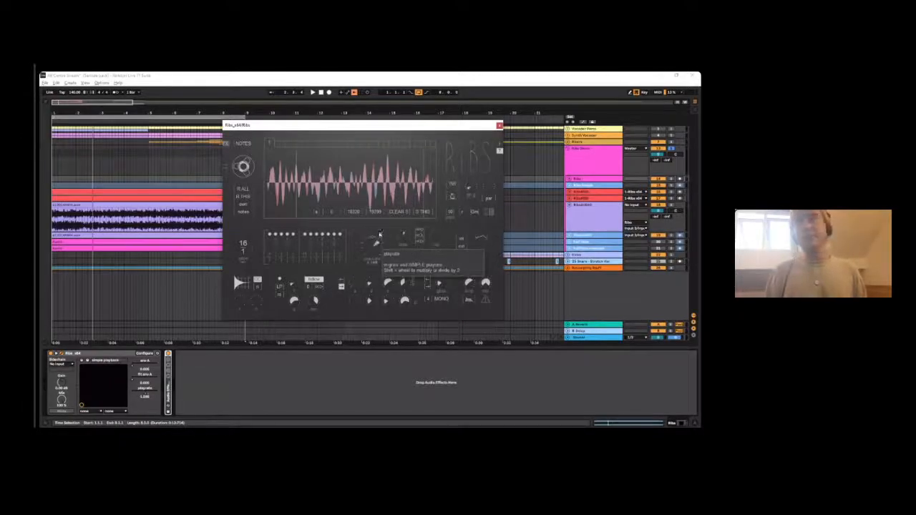
pyautogui.moveTo(381, 256); pyautogui.dragTo(386, 224)
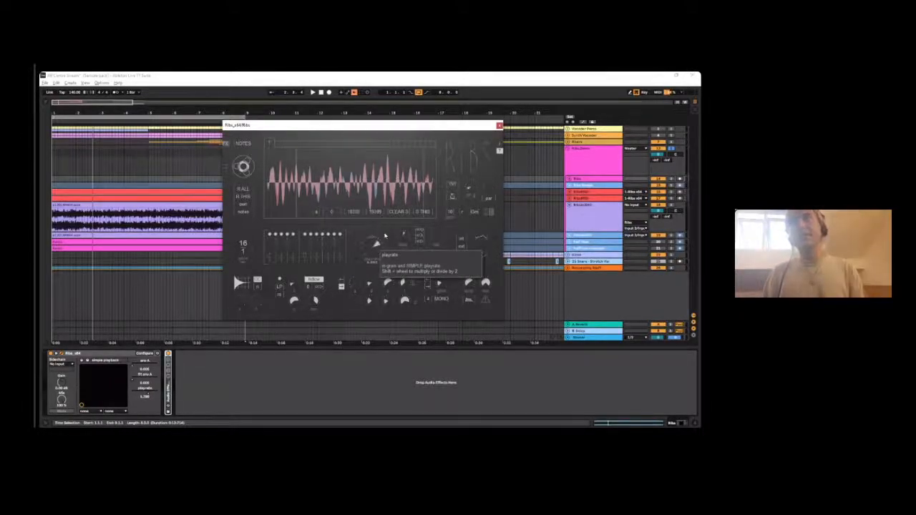
pyautogui.press('space')
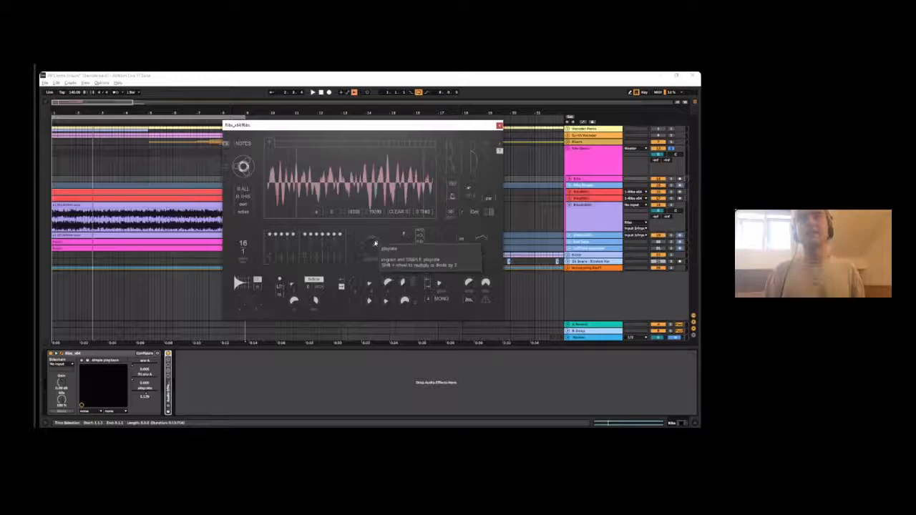
pyautogui.press('space')
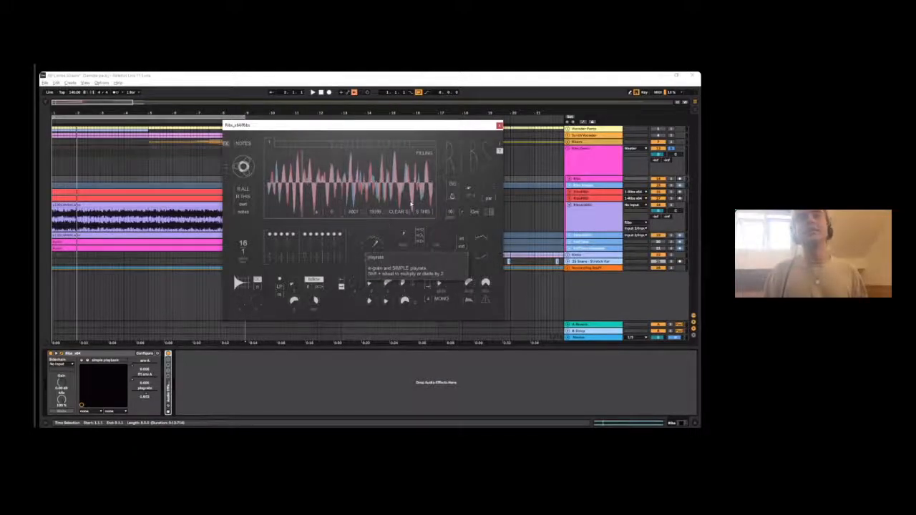
pyautogui.press('space')
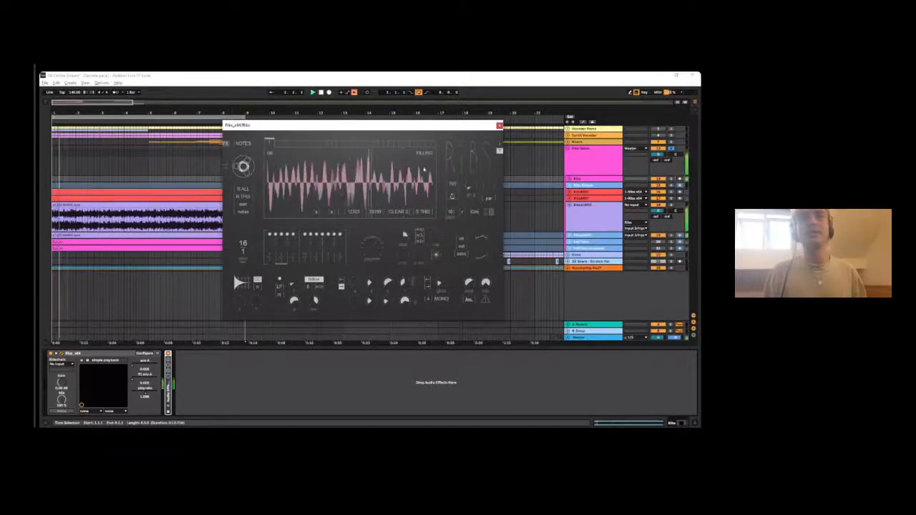
# - Unfold the effect rack after Ribs on the Ribs track to show its device chain, and play the loop through it
pyautogui.click(594, 213)
pyautogui.click(584, 192)
pyautogui.click(587, 178)
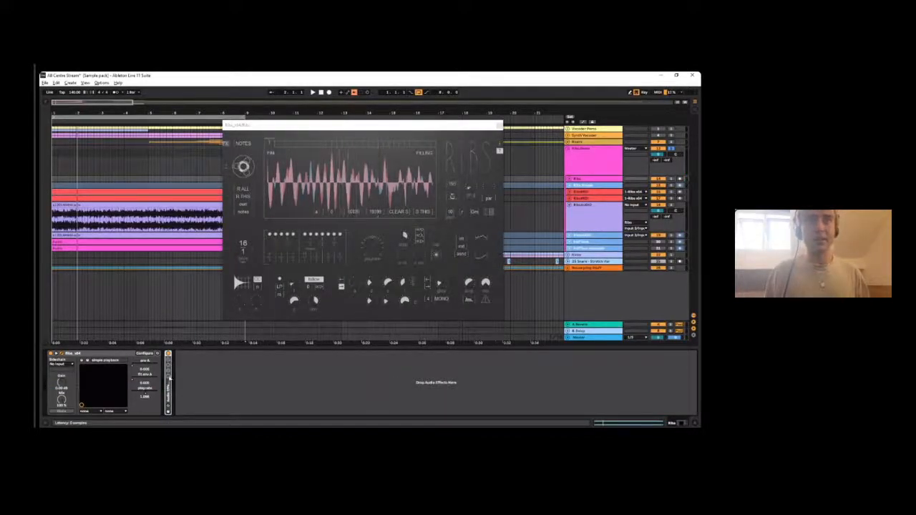
pyautogui.click(169, 377)
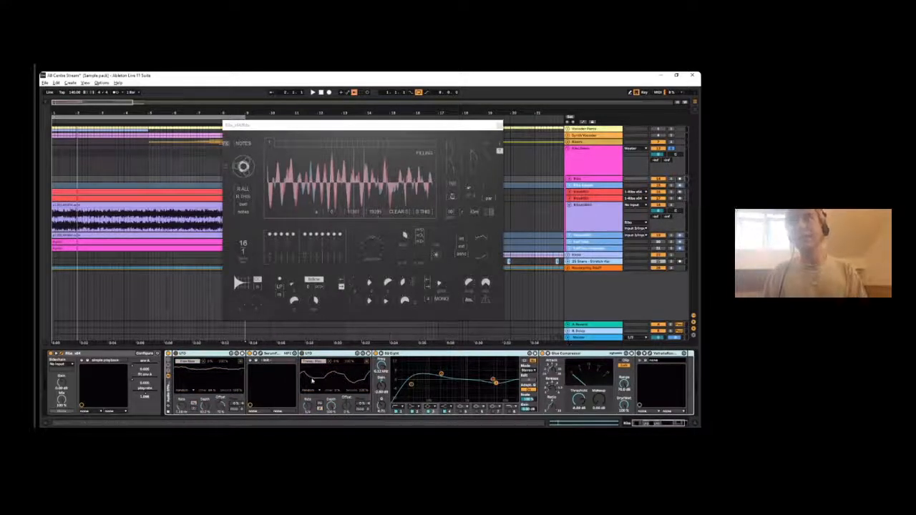
pyautogui.press('space')
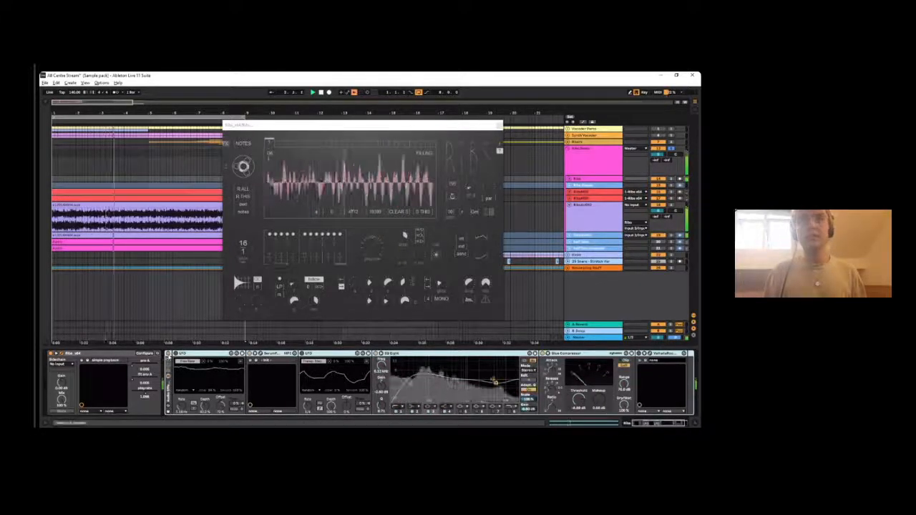
# - Switch the arpeggiator on the first RibsMIDI track from free rate to tempo-synced rate
pyautogui.click(582, 192)
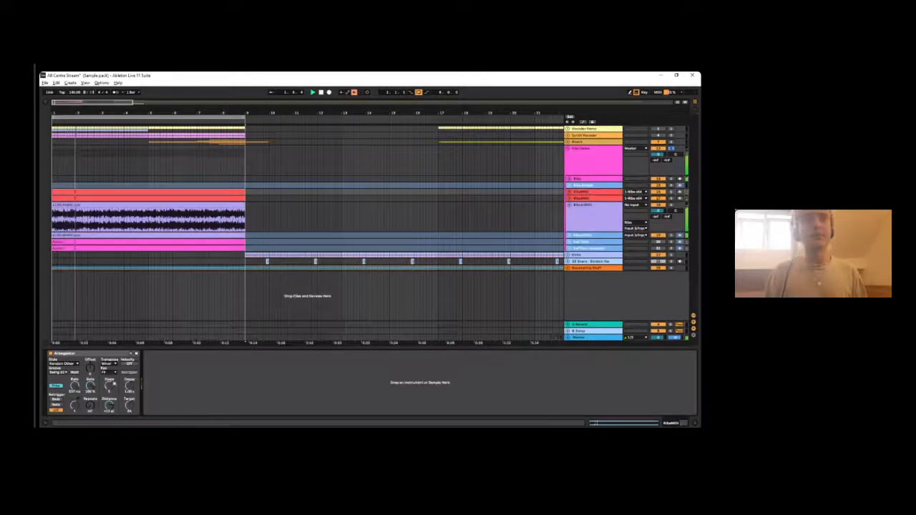
pyautogui.click(57, 387)
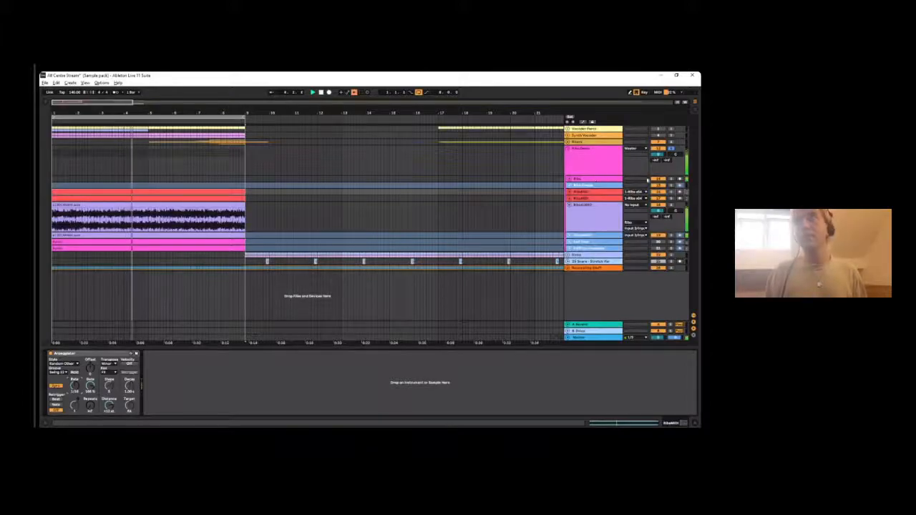
# - Adjust the Ribs playrate while the loop plays with the synced arpeggiator, and close the plug-in window
pyautogui.click(583, 179)
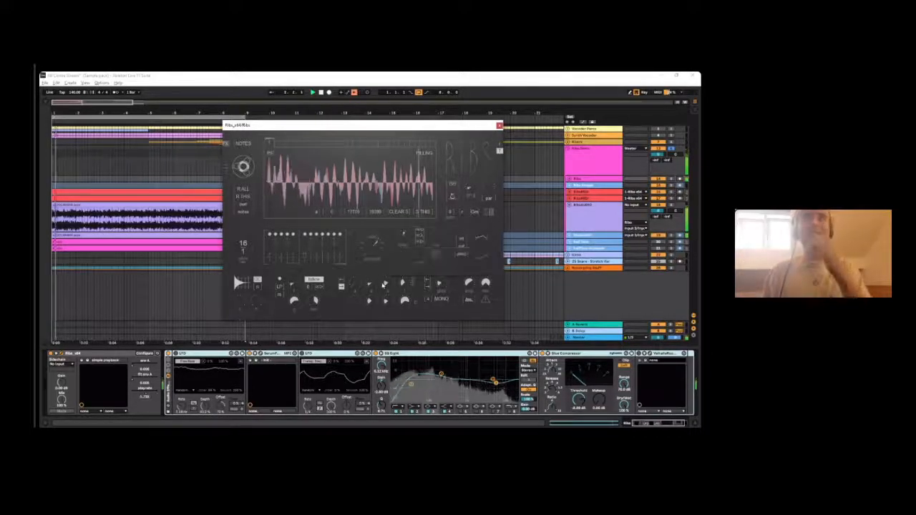
pyautogui.moveTo(380, 252); pyautogui.dragTo(386, 182)
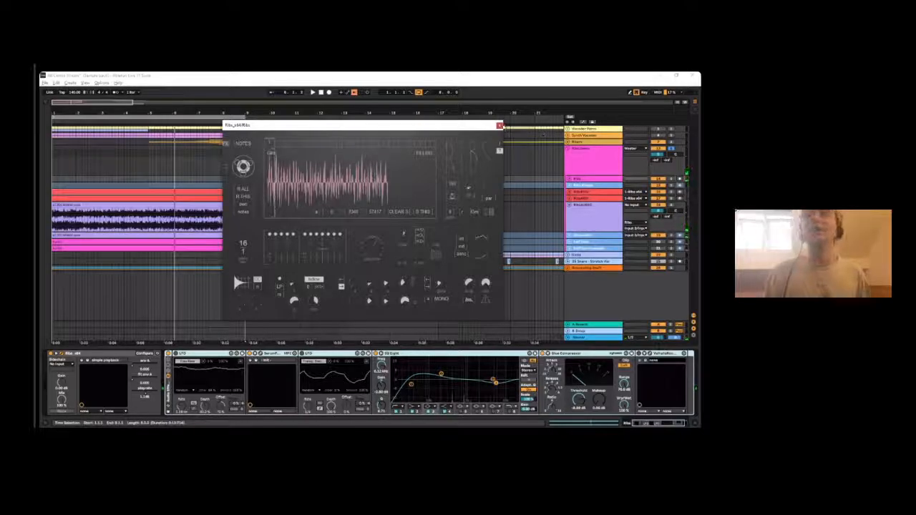
pyautogui.click(499, 126)
# - Try deleting the Ribs track and both RibsMIDI tracks from the Ribs group
pyautogui.click(595, 178)
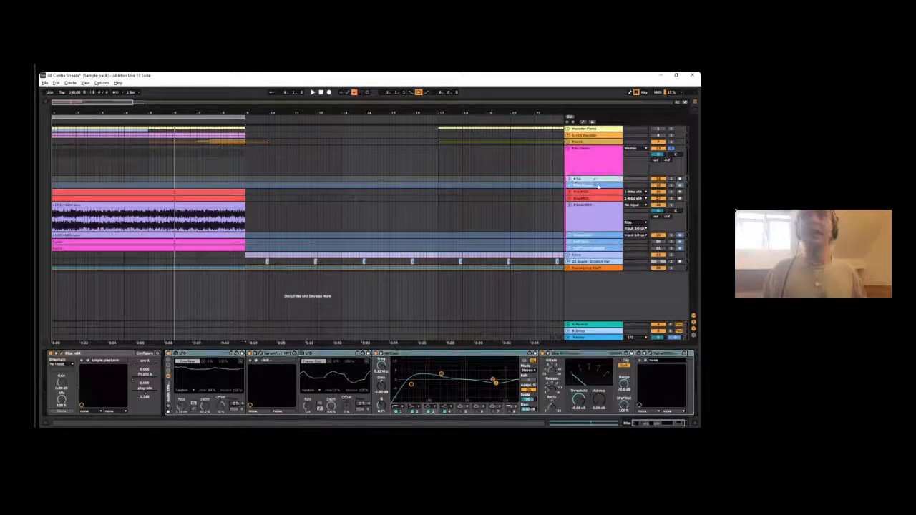
pyautogui.click(598, 185)
pyautogui.click(581, 178)
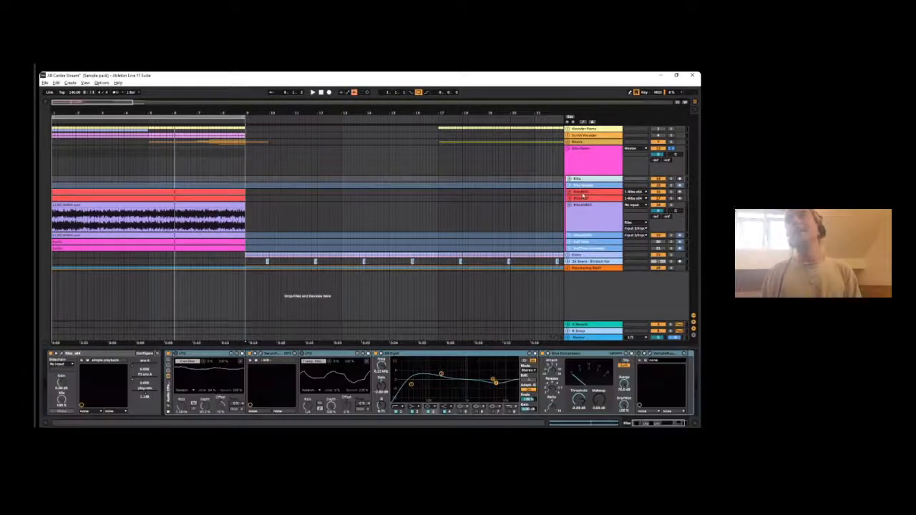
pyautogui.press('Delete')
pyautogui.click(576, 186)
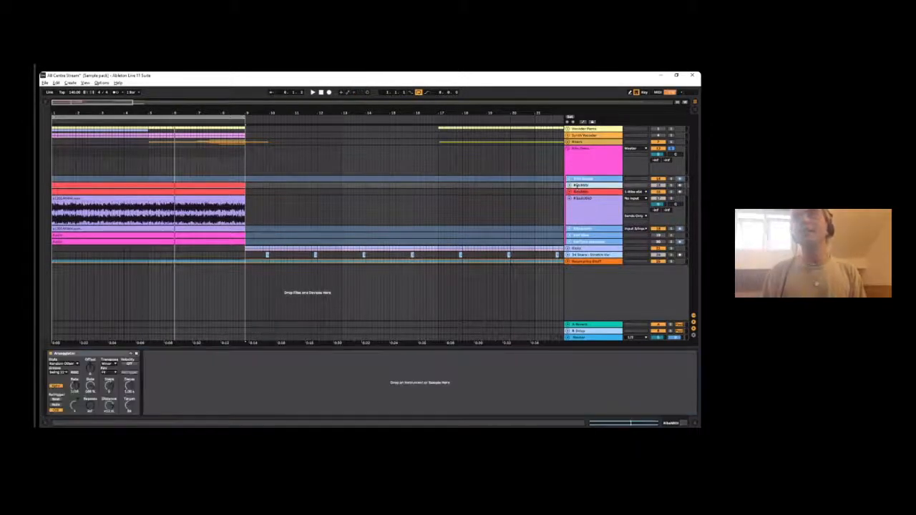
pyautogui.press('Delete')
pyautogui.press('Delete')
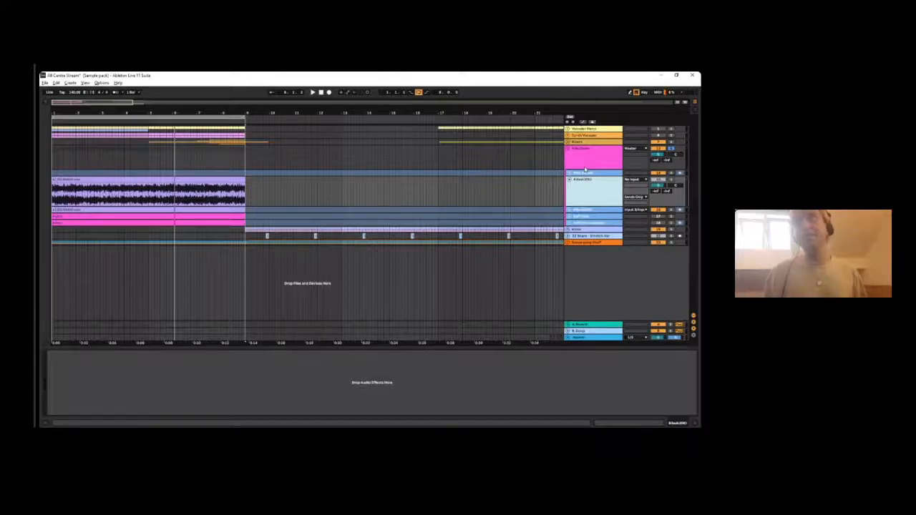
# - Undo the deletions to restore the Ribs track and both RibsMIDI tracks
pyautogui.hotkey('ctrl', 'z')
pyautogui.hotkey('ctrl', 'z')
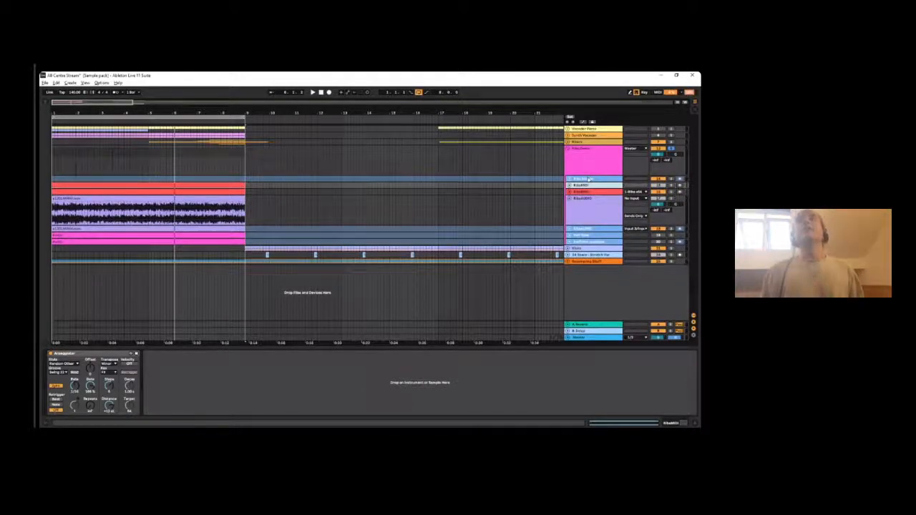
pyautogui.hotkey('ctrl', 'z')
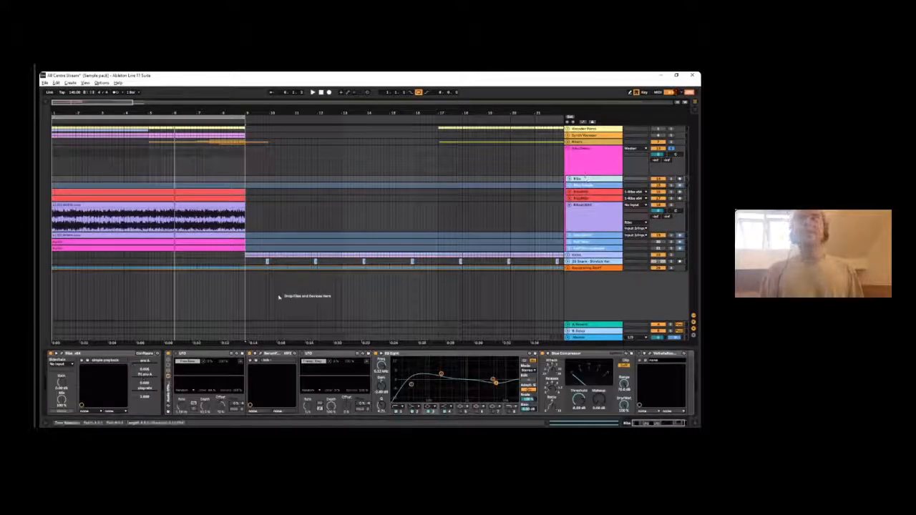
# - Reopen the Ribs plug-in and audition raised playrate and other grain settings while playing the loop
pyautogui.click(62, 354)
pyautogui.press('space')
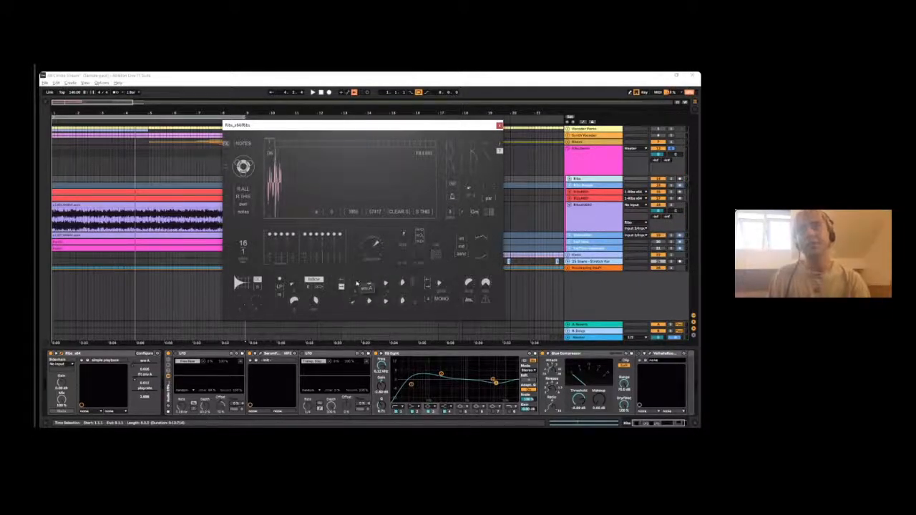
pyautogui.press('space')
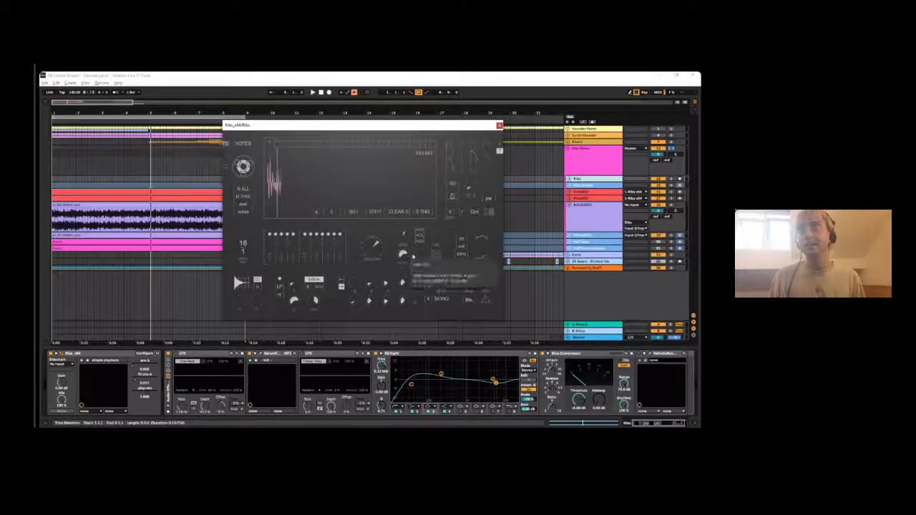
pyautogui.press('space')
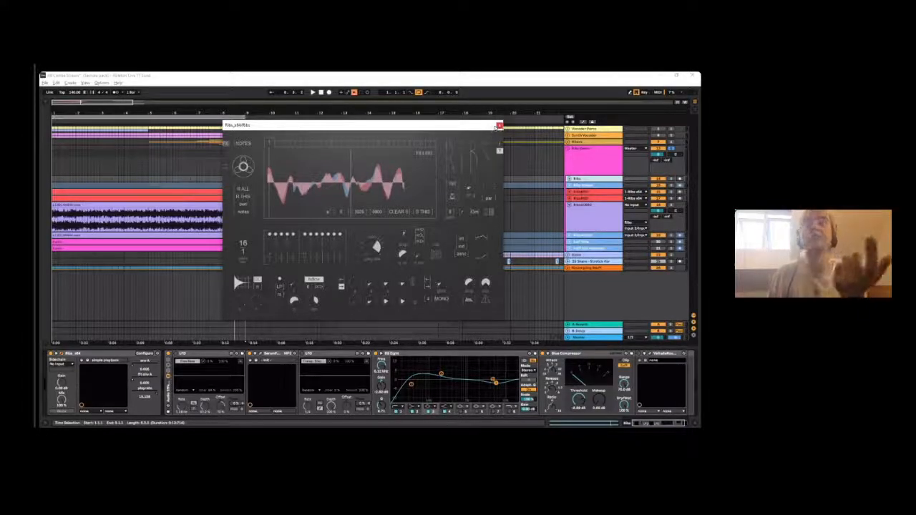
# - Leave the Ribs plug-in window and select the recorded clip on the first RibsAUDIO track in a wider arrangement view
pyautogui.moveTo(289, 126); pyautogui.dragTo(299, 160)
pyautogui.click(107, 207)
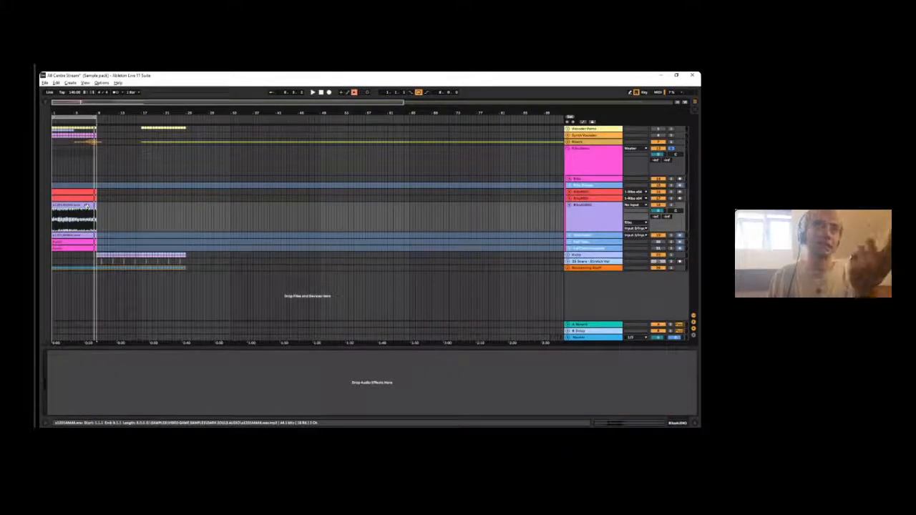
pyautogui.moveTo(68, 113); pyautogui.dragTo(71, 149)
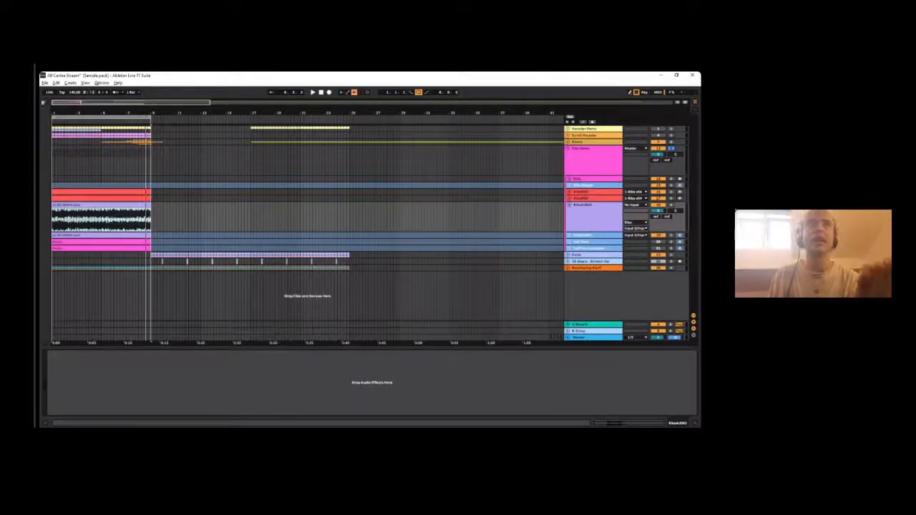
# - Show the file browser and check the second RibsAUDIO track by unfolding and refolding it
pyautogui.click(45, 103)
pyautogui.moveTo(355, 113); pyautogui.dragTo(355, 88)
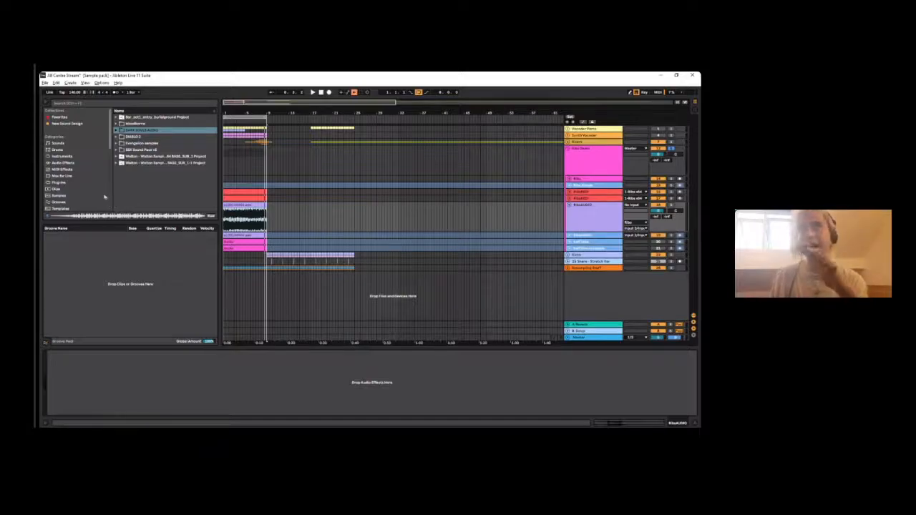
pyautogui.scroll(-2, 93, 184)
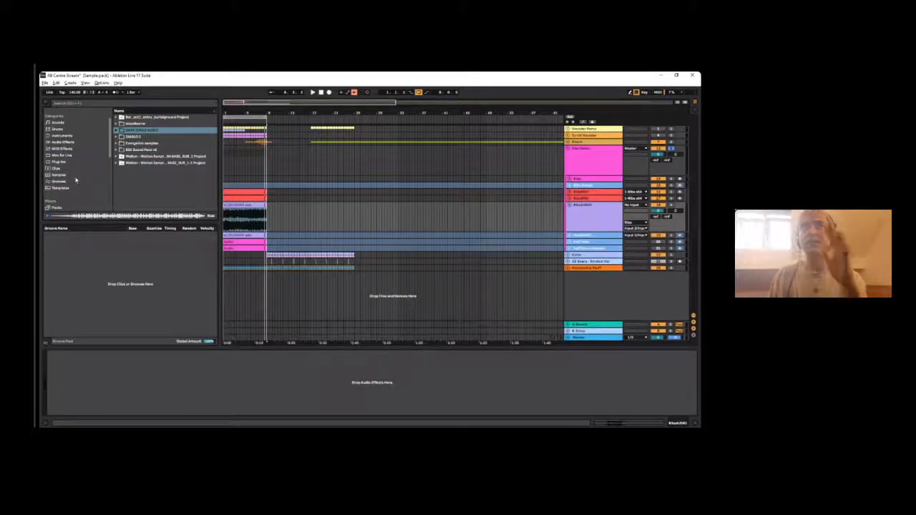
pyautogui.click(568, 235)
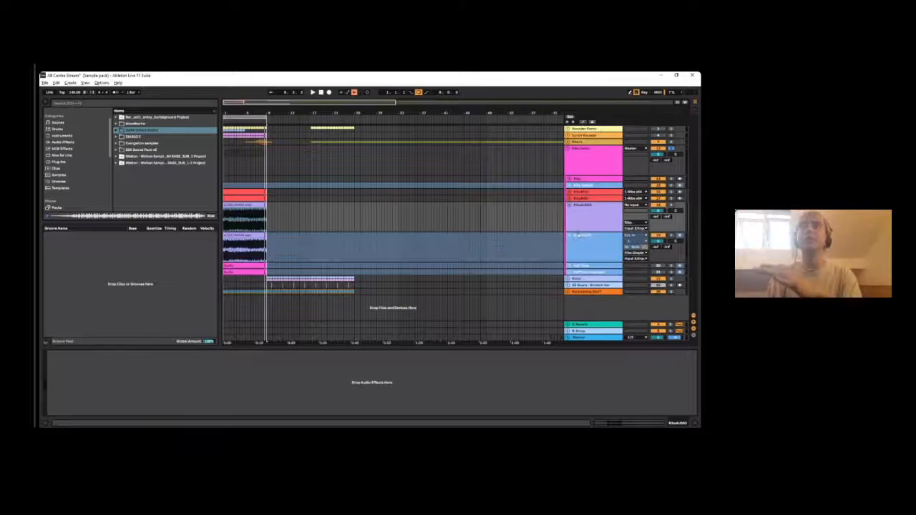
pyautogui.click(577, 236)
pyautogui.click(569, 235)
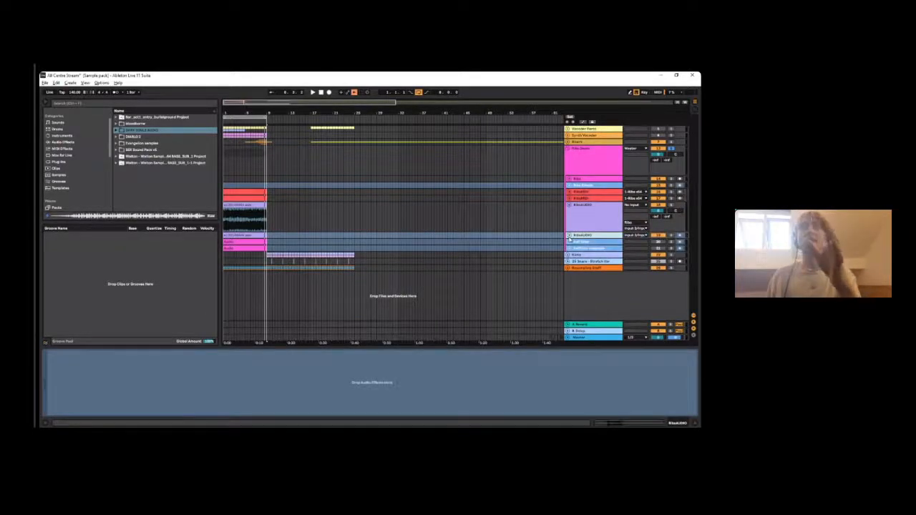
# - Inspect the device chains of the Ribs tracks and close the Ribs plug-in window
pyautogui.click(584, 206)
pyautogui.click(583, 185)
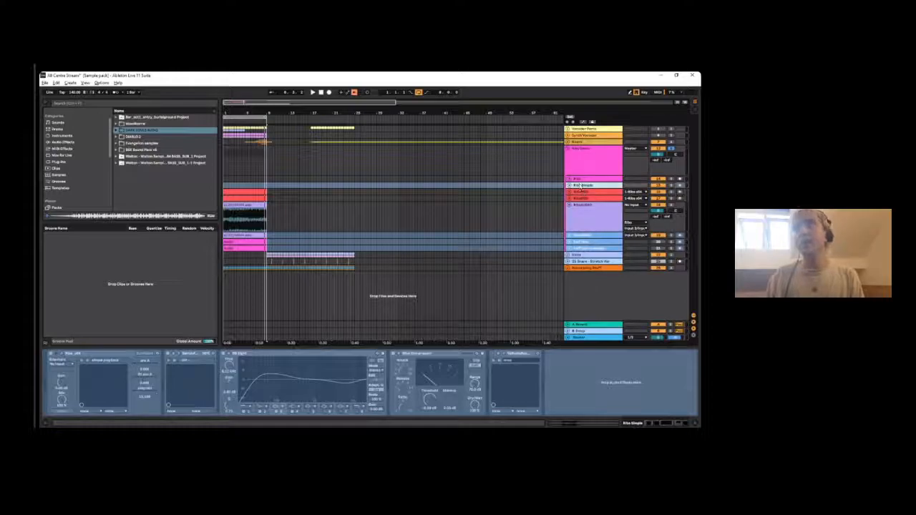
pyautogui.click(576, 179)
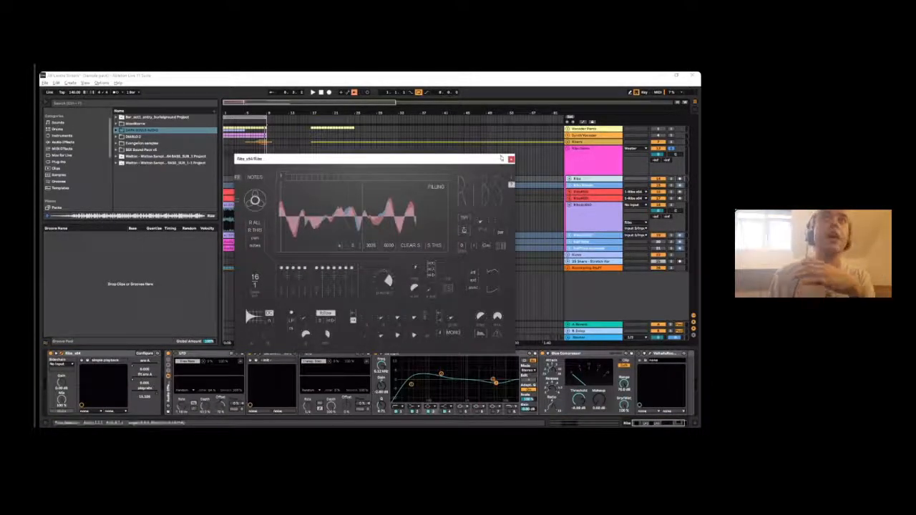
pyautogui.click(511, 158)
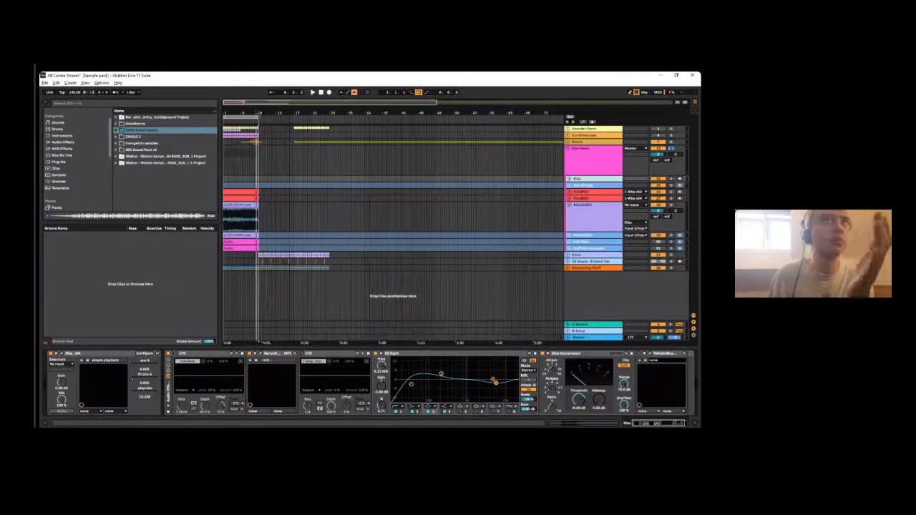
# - Extend the arrangement loop region to bar 17 and select the Ribs Demo group
pyautogui.moveTo(258, 116); pyautogui.dragTo(294, 117)
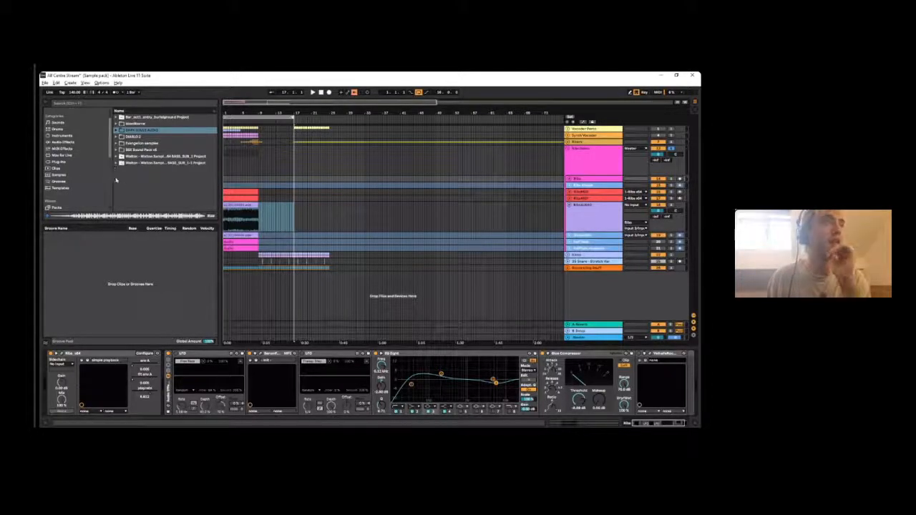
pyautogui.moveTo(273, 109); pyautogui.dragTo(301, 109)
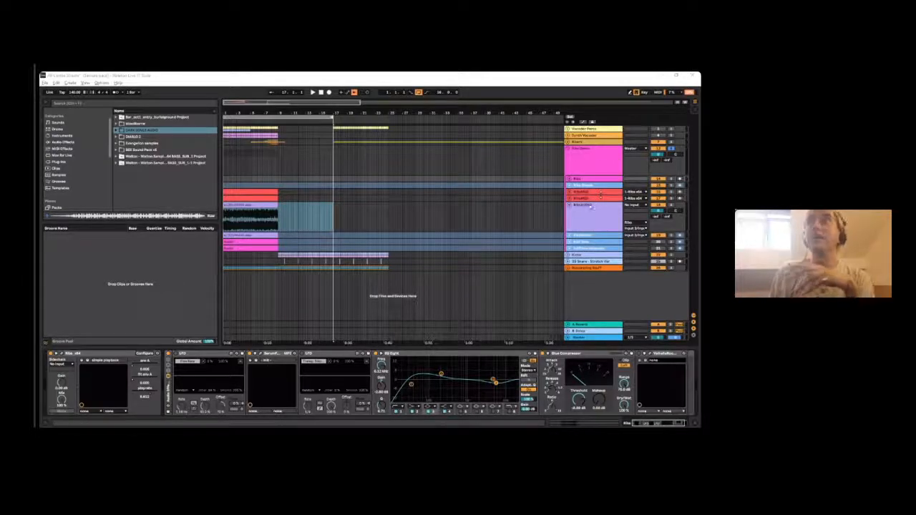
pyautogui.click(617, 154)
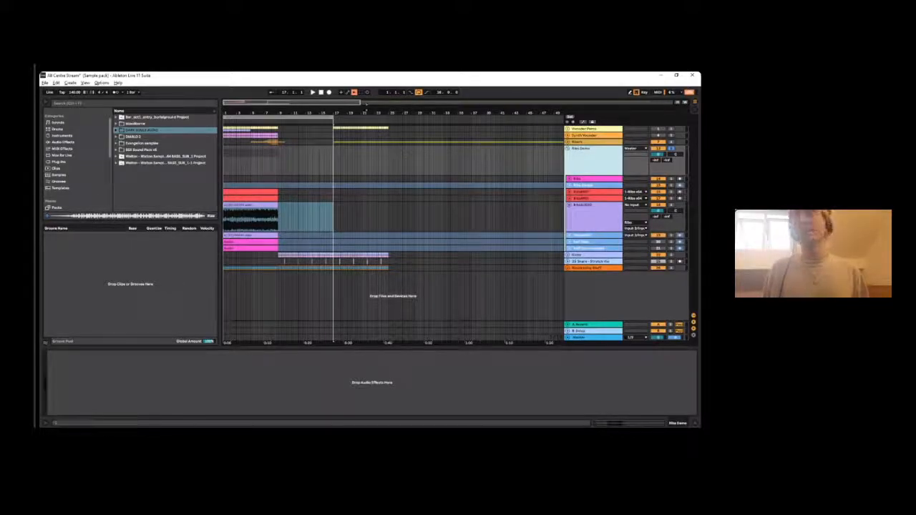
# - Browse the sample folders in the browser and open the samples and song starters folder to show its Ribs resamples
pyautogui.scroll(-4, 71, 149)
pyautogui.scroll(3, 72, 158)
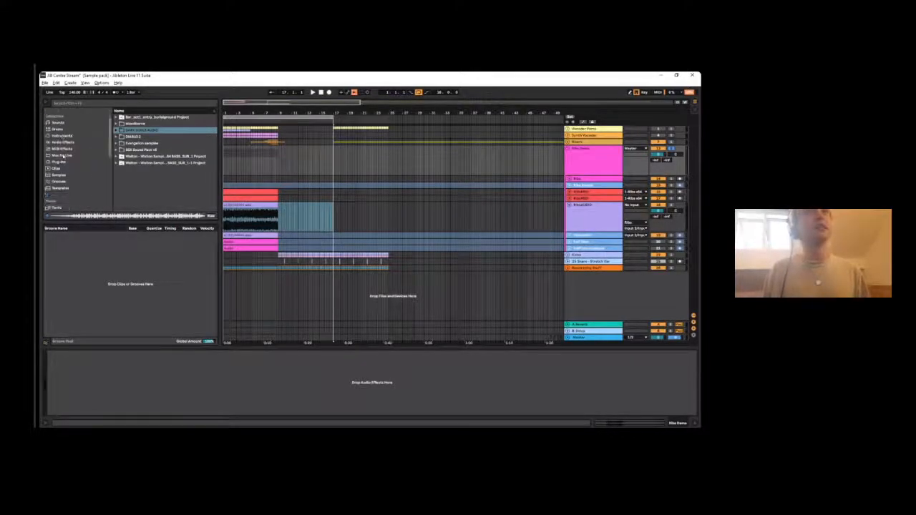
pyautogui.scroll(-3, 73, 149)
pyautogui.click(76, 170)
pyautogui.click(67, 157)
pyautogui.scroll(-1, 75, 166)
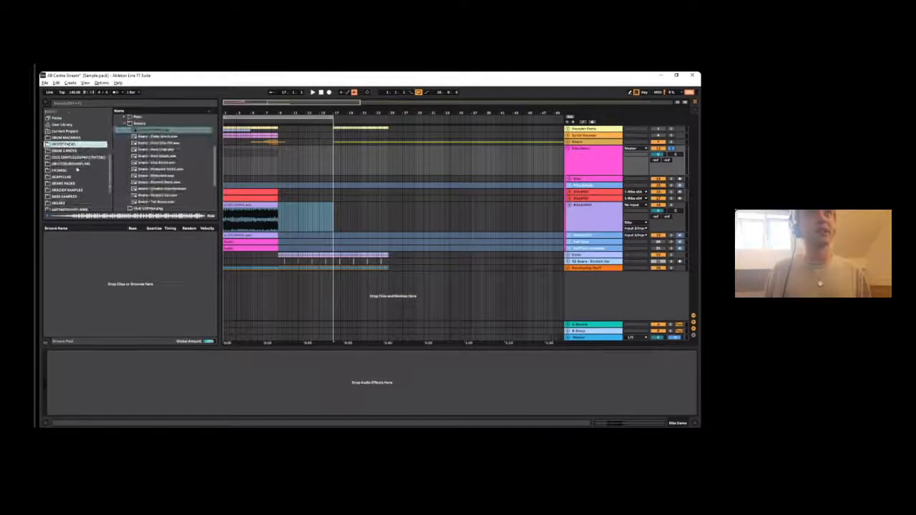
pyautogui.click(73, 164)
pyautogui.click(77, 157)
pyautogui.scroll(-3, 171, 150)
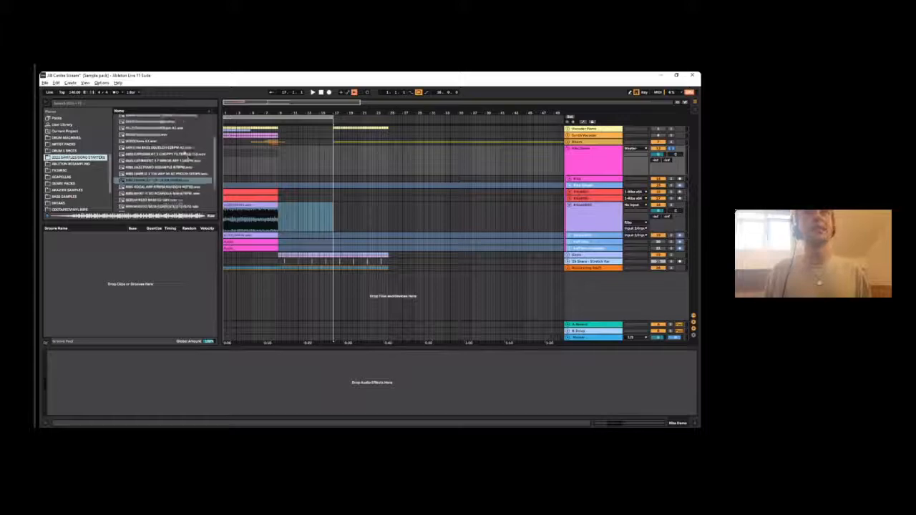
# - Insert an audio track below the halftime resample track, place the RIBS JAZZ PIANO RESAMPLE sample on it and start playback
pyautogui.click(574, 223)
pyautogui.click(581, 248)
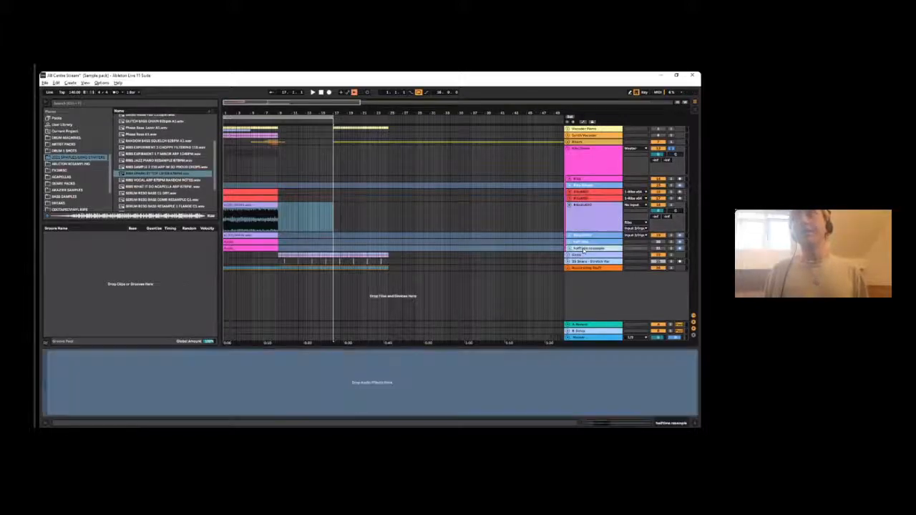
pyautogui.hotkey('ctrl', 't')
pyautogui.scroll(-3, 140, 163)
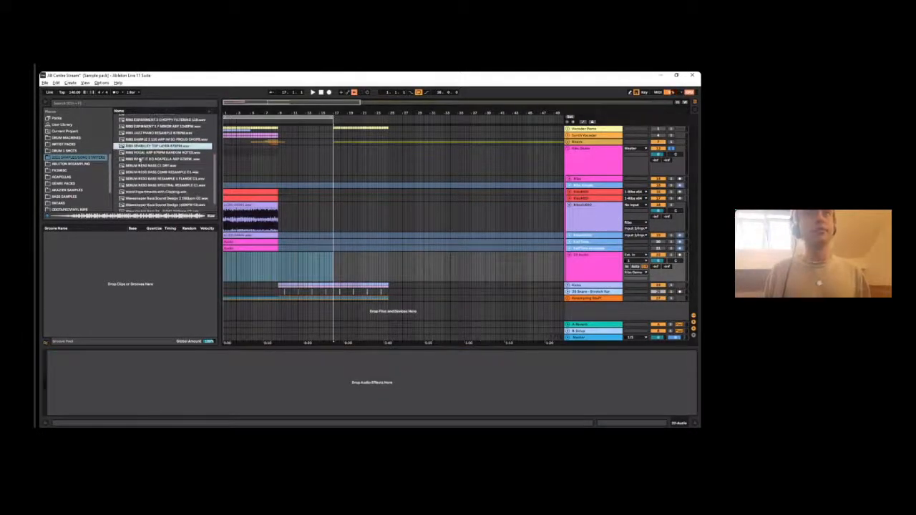
pyautogui.scroll(3, 146, 172)
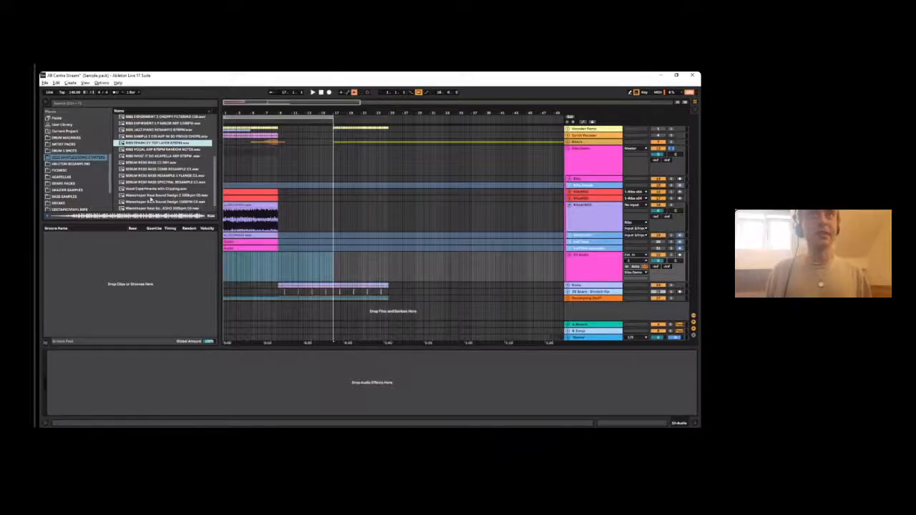
pyautogui.moveTo(146, 144); pyautogui.dragTo(247, 266)
pyautogui.press('space')
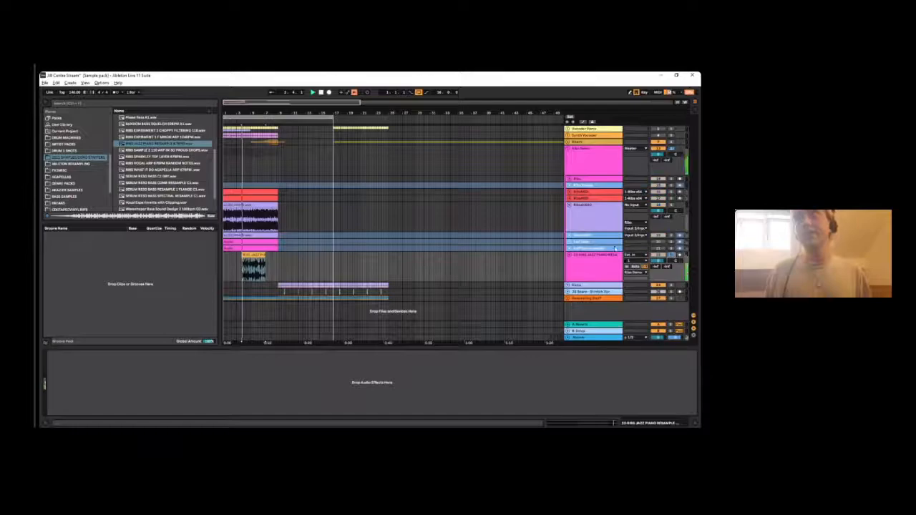
# - Open the jazz piano clip, adjust its track volume while auditioning, stop playback and delete the clip
pyautogui.click(244, 255)
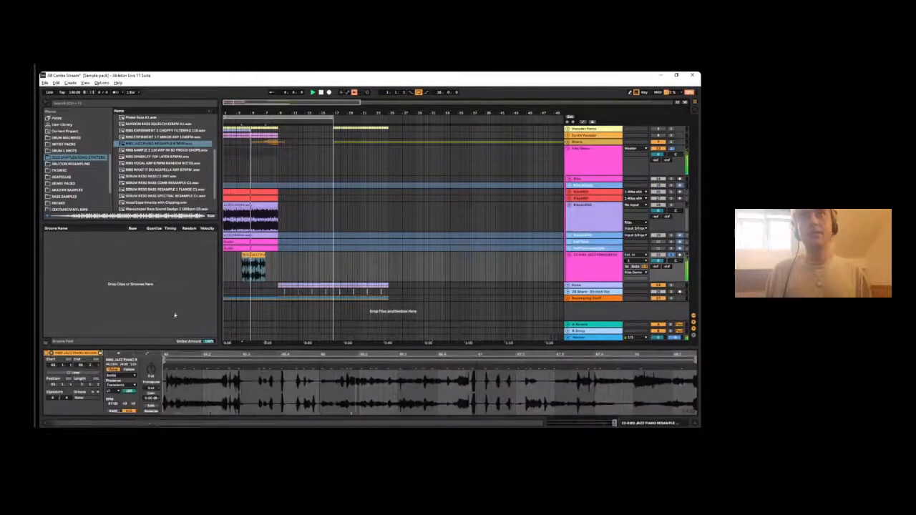
pyautogui.moveTo(662, 285); pyautogui.dragTo(659, 267)
pyautogui.press('space')
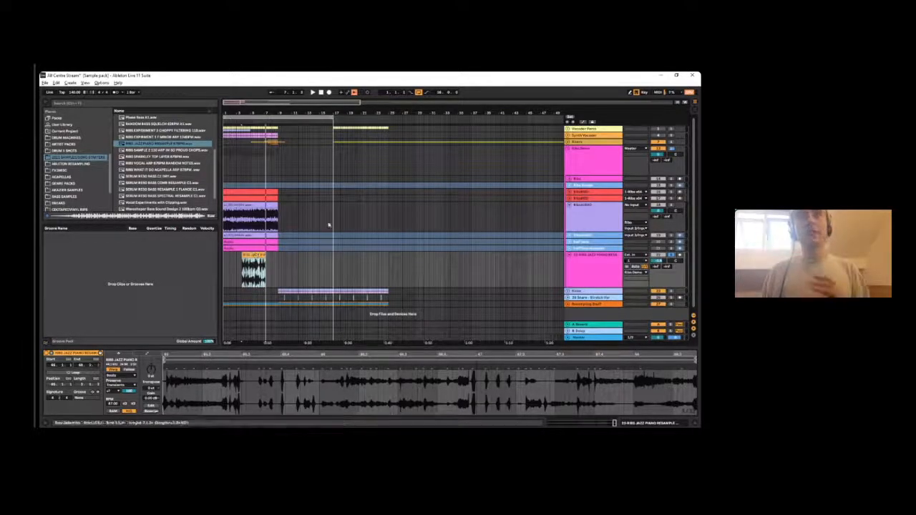
pyautogui.press('Delete')
# - Fold the Ribs Demo group and delete it from the arrangement
pyautogui.click(600, 165)
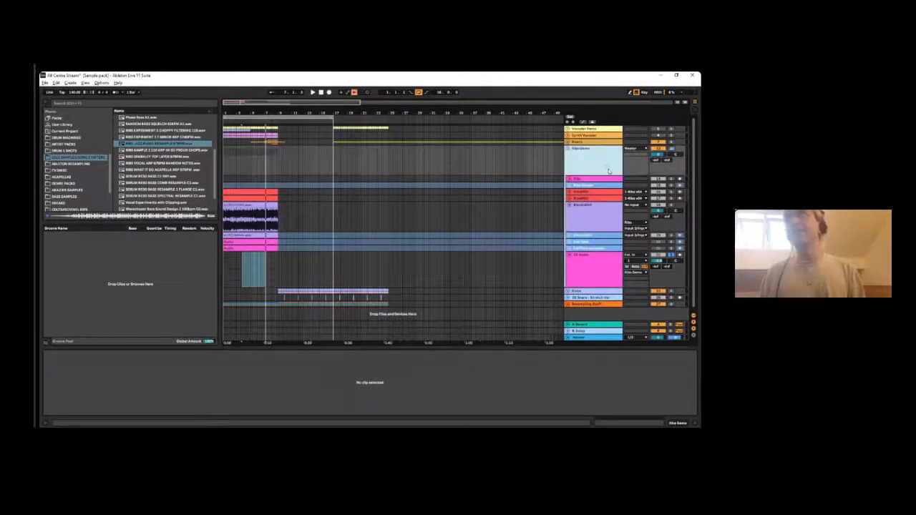
pyautogui.click(568, 149)
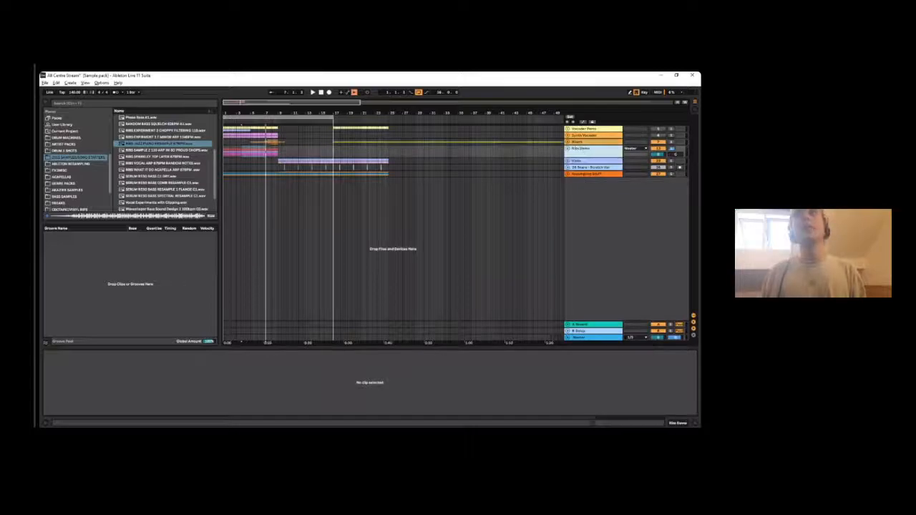
pyautogui.press('Delete')
# - Check the stretched snare track and unfold the Resampling Stuff group to show its tracks
pyautogui.click(583, 156)
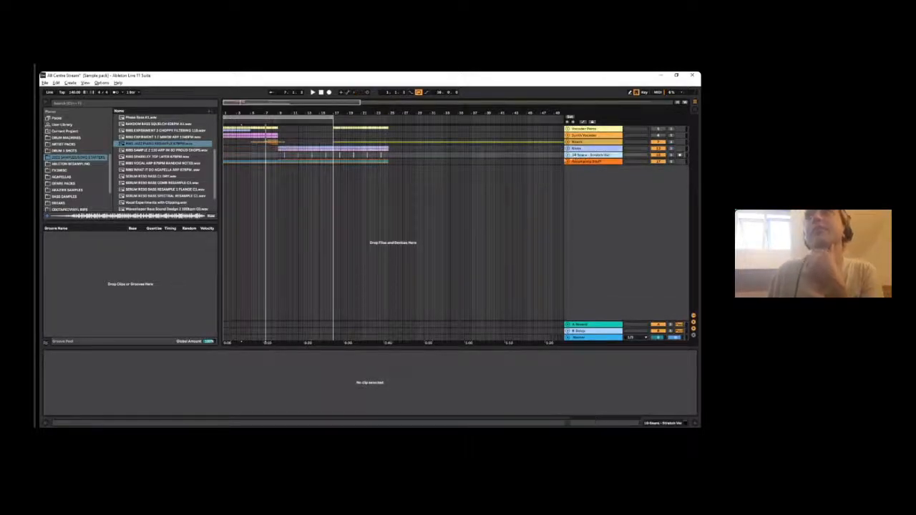
pyautogui.click(568, 155)
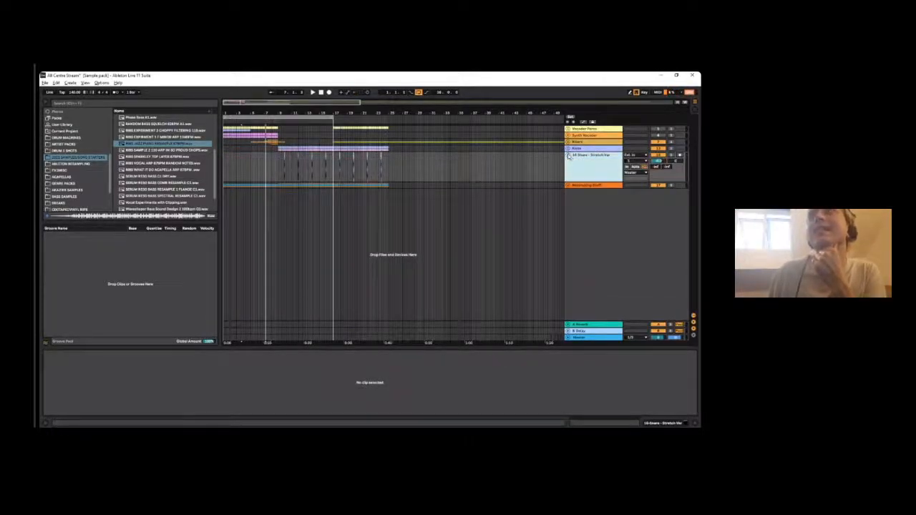
pyautogui.click(568, 155)
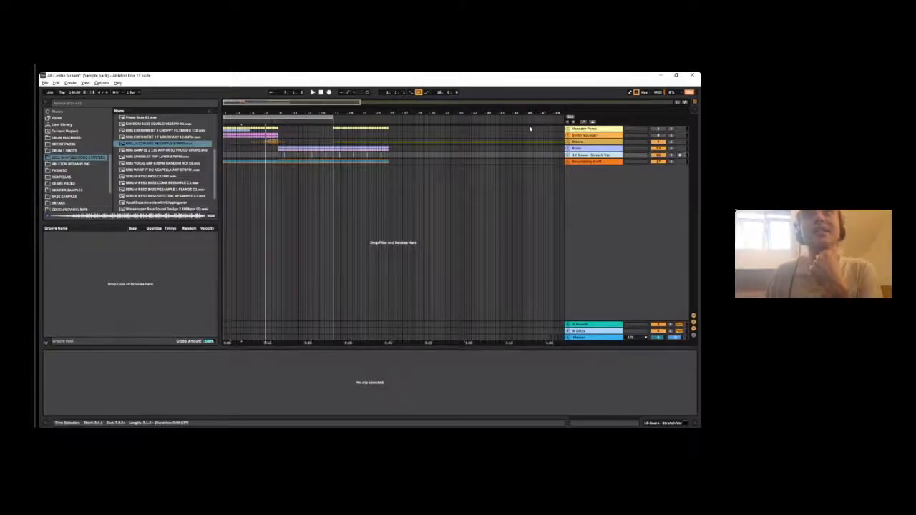
pyautogui.click(568, 161)
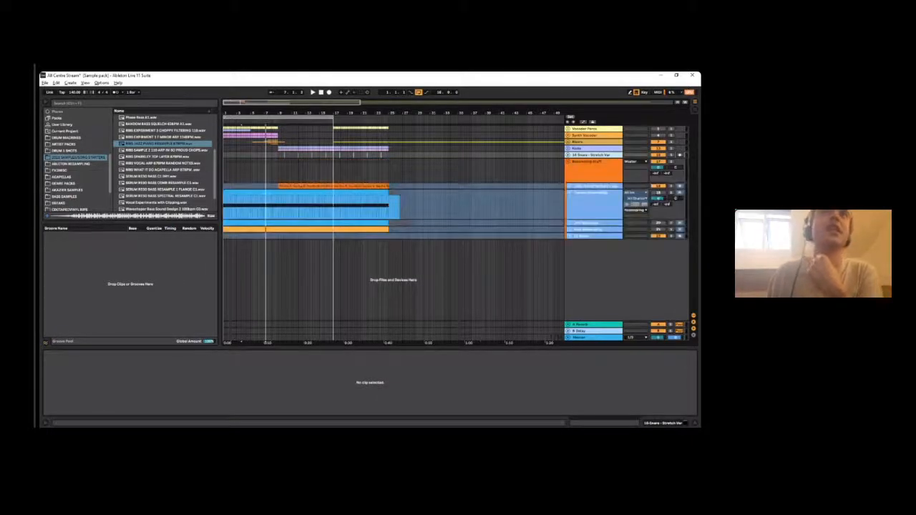
# - Examine the Texture Resampling clip and the bass resampling tracks inside the Resampling Stuff group
pyautogui.moveTo(270, 113); pyautogui.dragTo(271, 177)
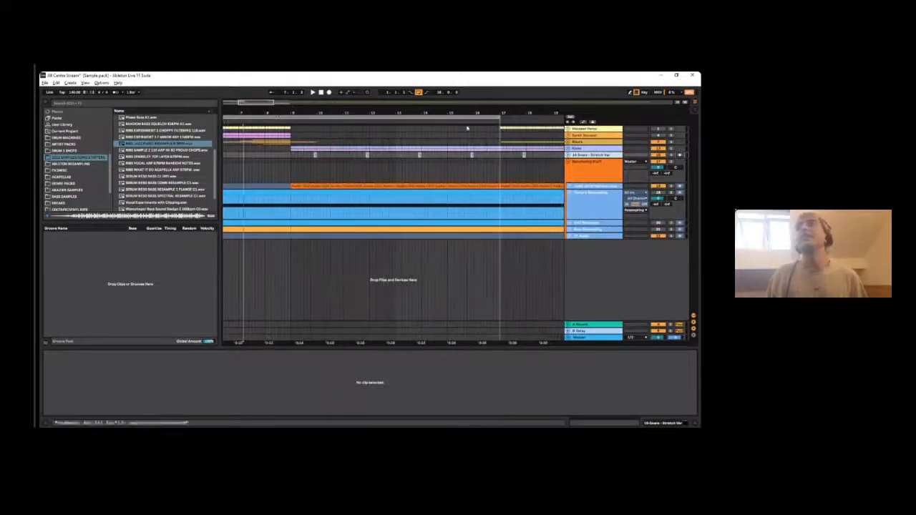
pyautogui.moveTo(287, 112); pyautogui.dragTo(288, 34)
pyautogui.click(281, 204)
pyautogui.click(609, 188)
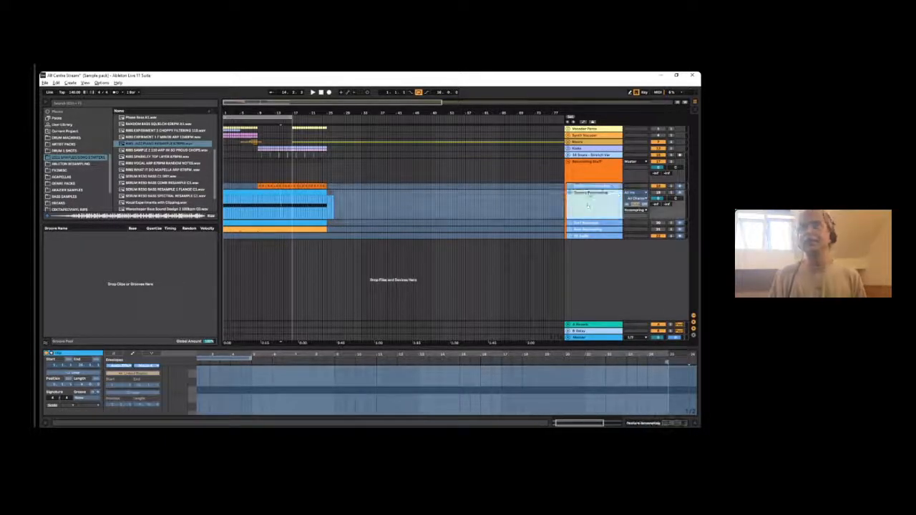
pyautogui.click(590, 230)
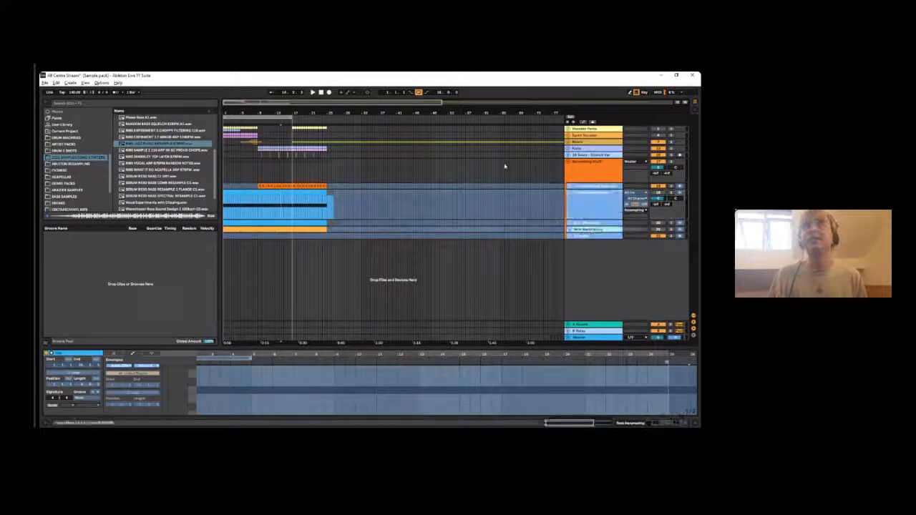
pyautogui.click(603, 186)
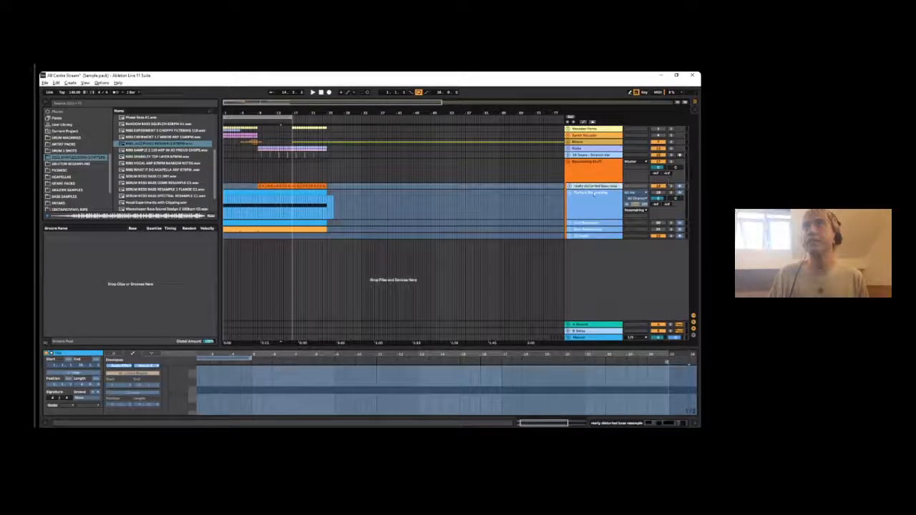
# - Unfreeze the really distorted bass resample track and audition its clip from about bar 9
pyautogui.rightClick(594, 185)
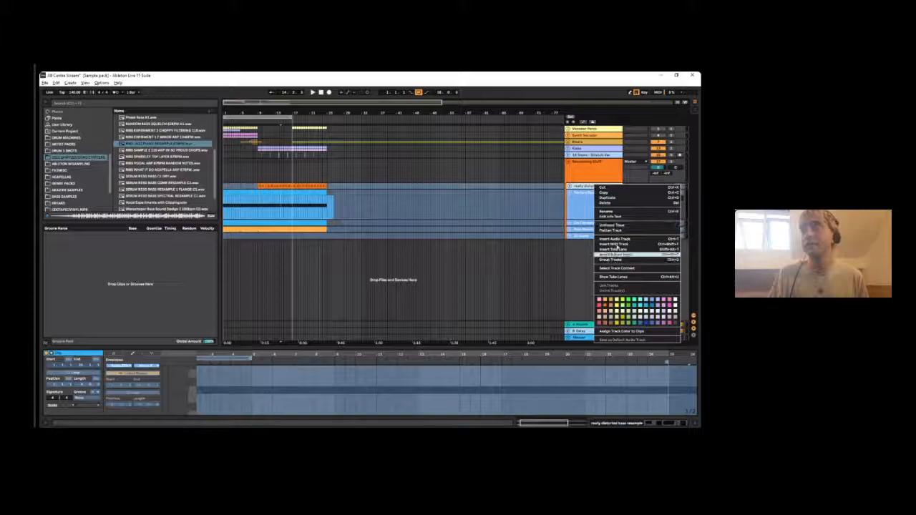
pyautogui.click(613, 226)
pyautogui.click(259, 186)
pyautogui.press('space')
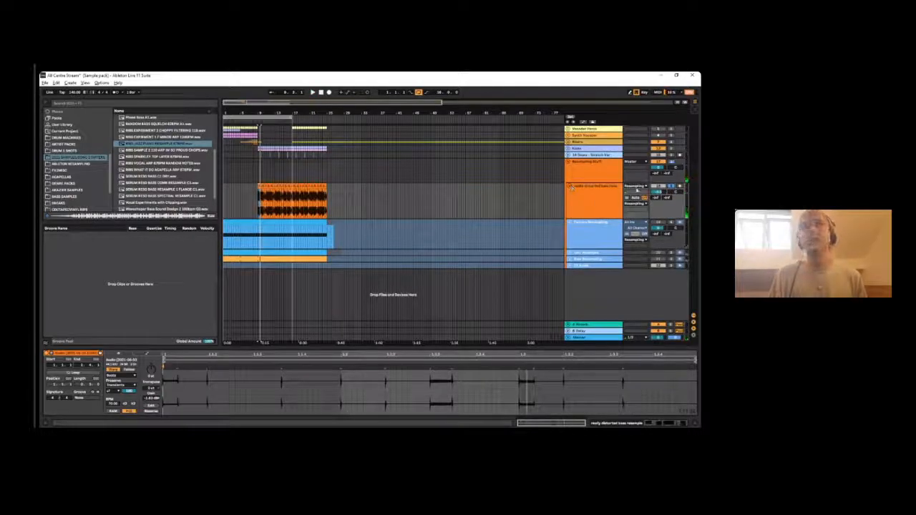
# - Unfreeze the Texture Resampling track and place the playback start at about bar 5
pyautogui.click(591, 220)
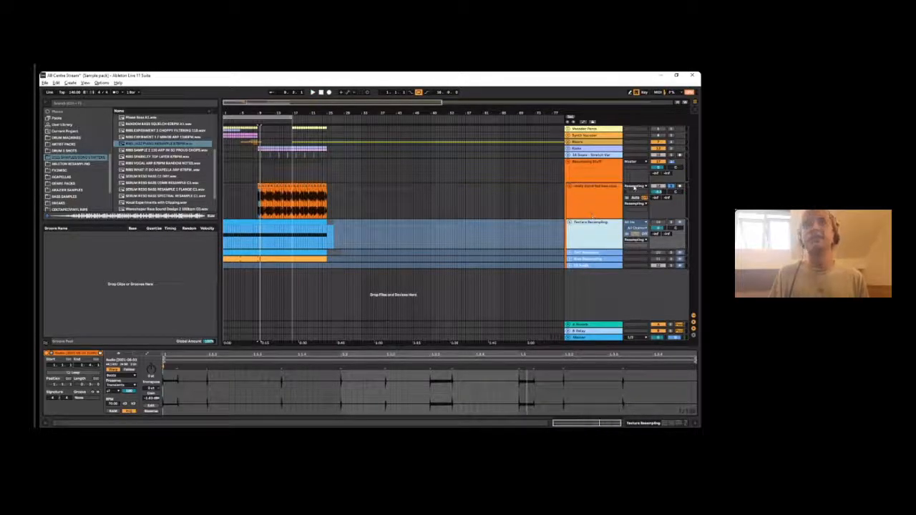
pyautogui.rightClick(619, 229)
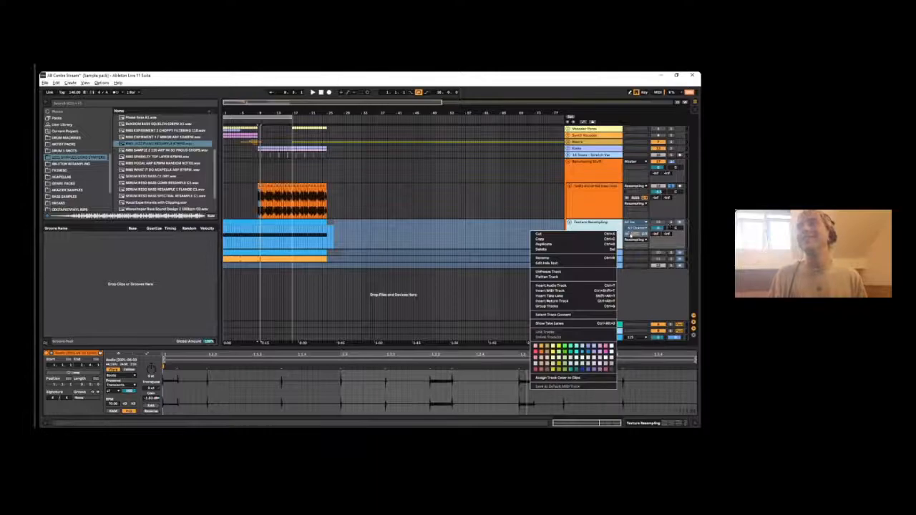
pyautogui.click(556, 273)
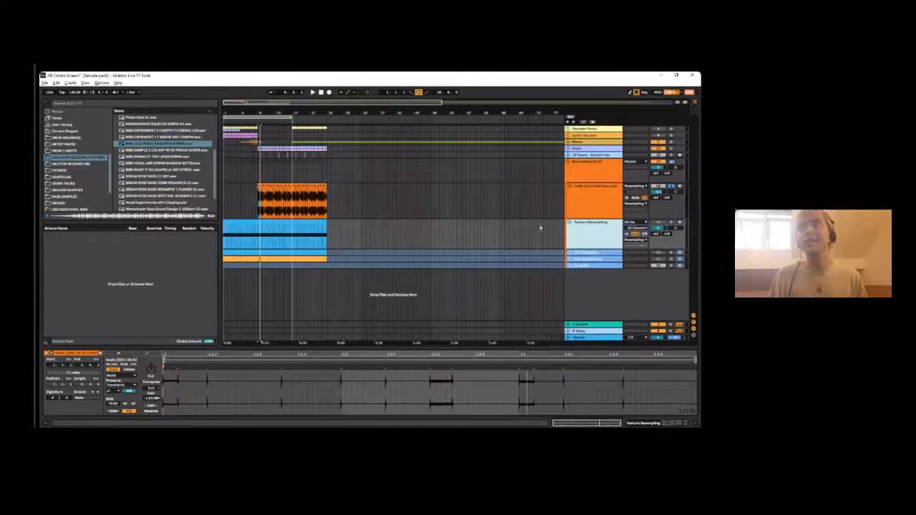
pyautogui.click(242, 214)
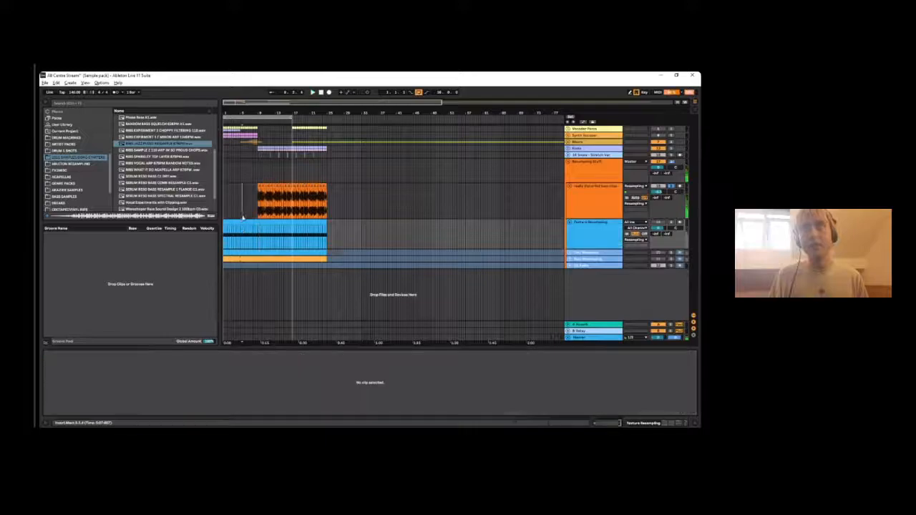
# - Solo the Texture Resampling track, hide the browser and open its MIDI clip's notes
pyautogui.click(671, 227)
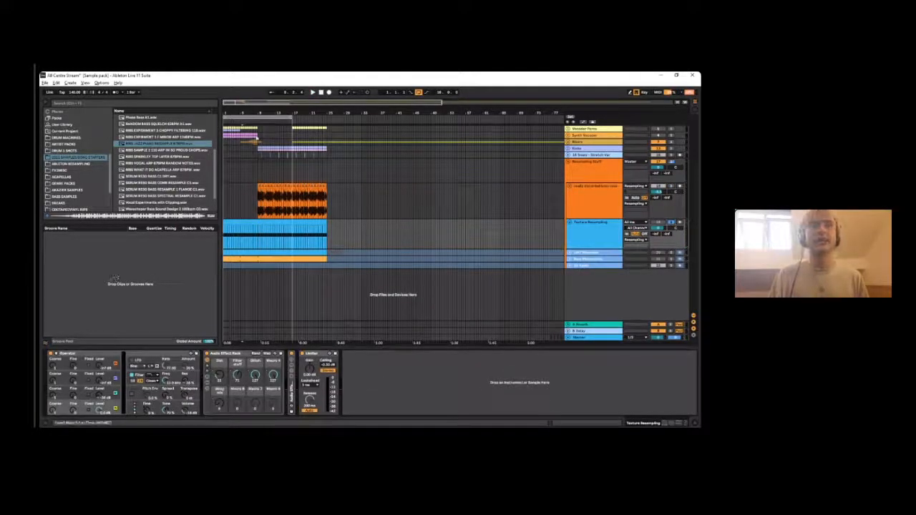
pyautogui.moveTo(223, 113); pyautogui.dragTo(223, 200)
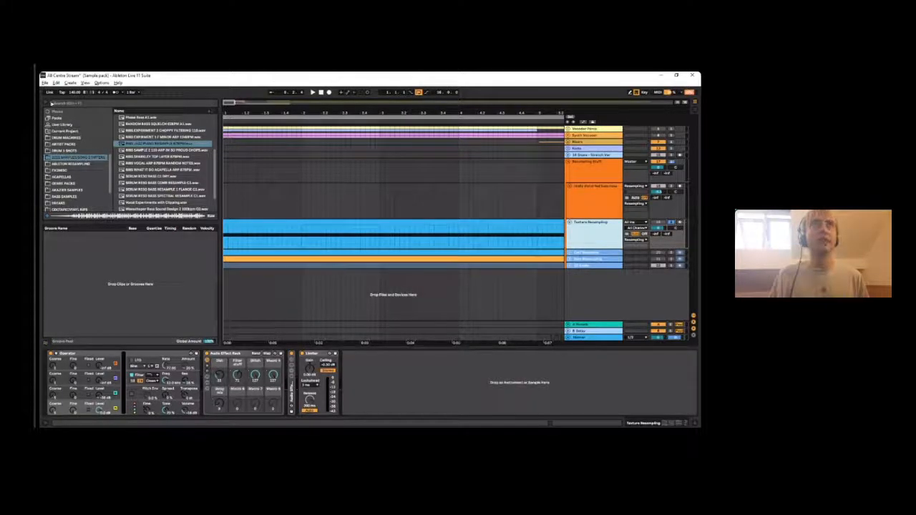
pyautogui.click(51, 104)
pyautogui.click(102, 222)
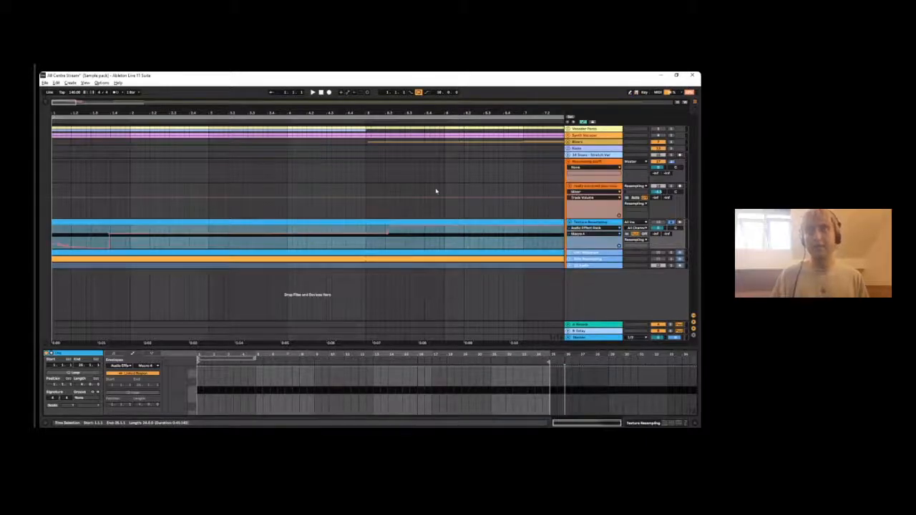
pyautogui.click(112, 354)
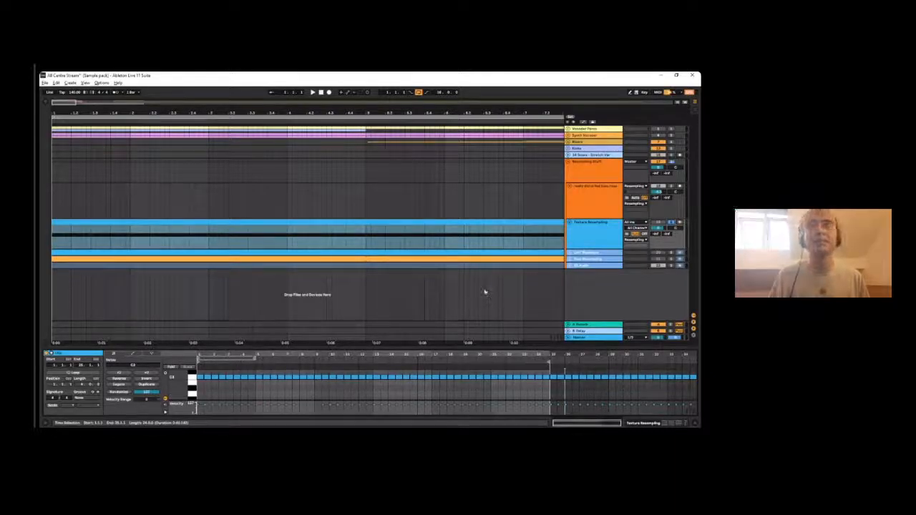
# - Audition the Texture Resampling clip from the start and display the track's device chain
pyautogui.press('space')
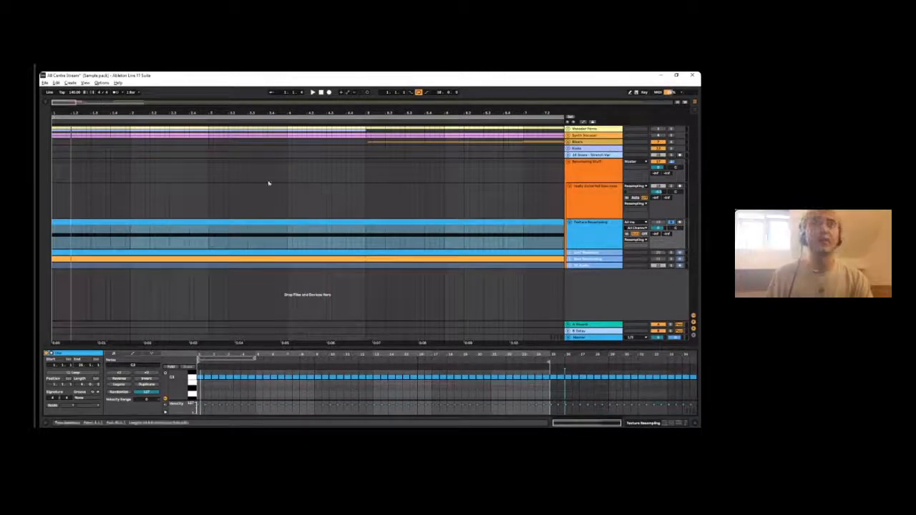
pyautogui.moveTo(167, 113); pyautogui.dragTo(167, 112)
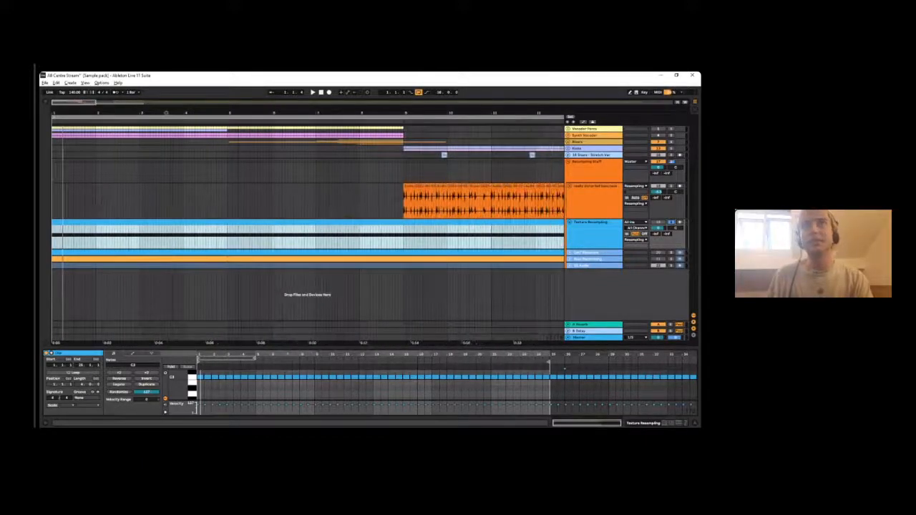
pyautogui.moveTo(165, 112); pyautogui.dragTo(105, 110)
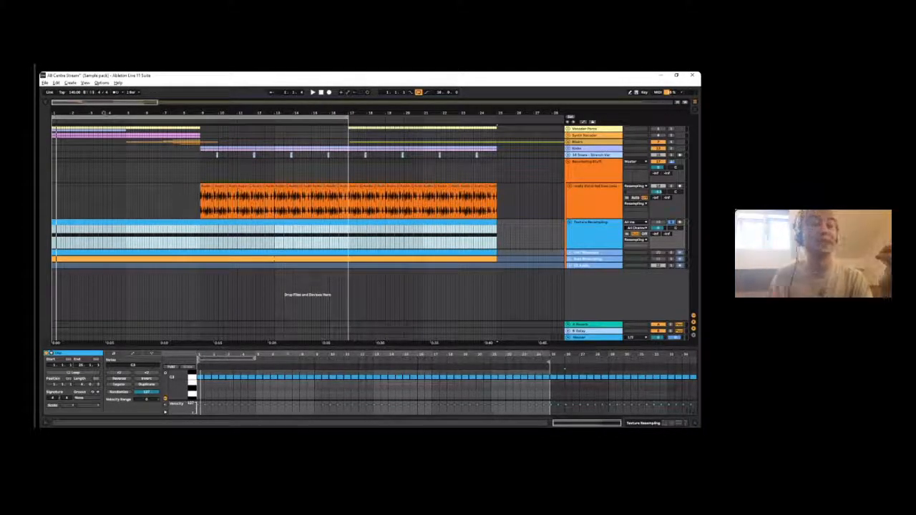
pyautogui.click(577, 223)
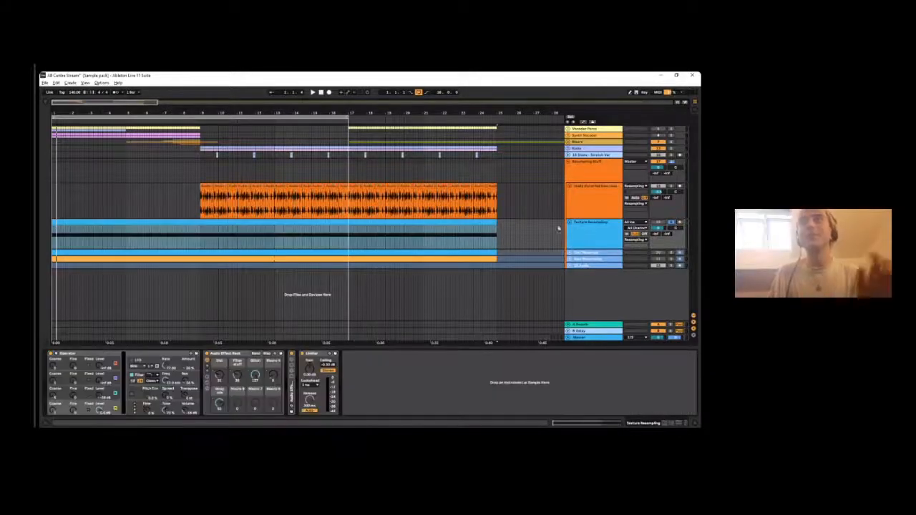
pyautogui.press('space')
pyautogui.press('space')
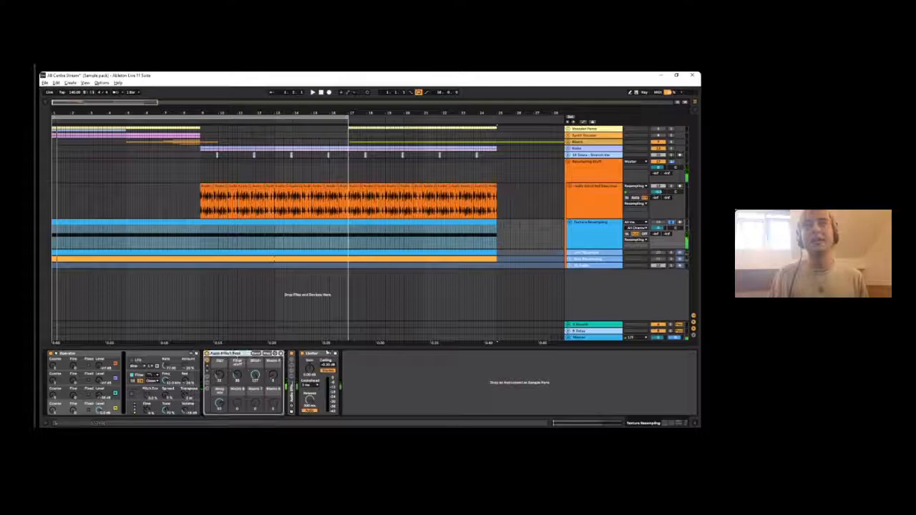
pyautogui.click(311, 357)
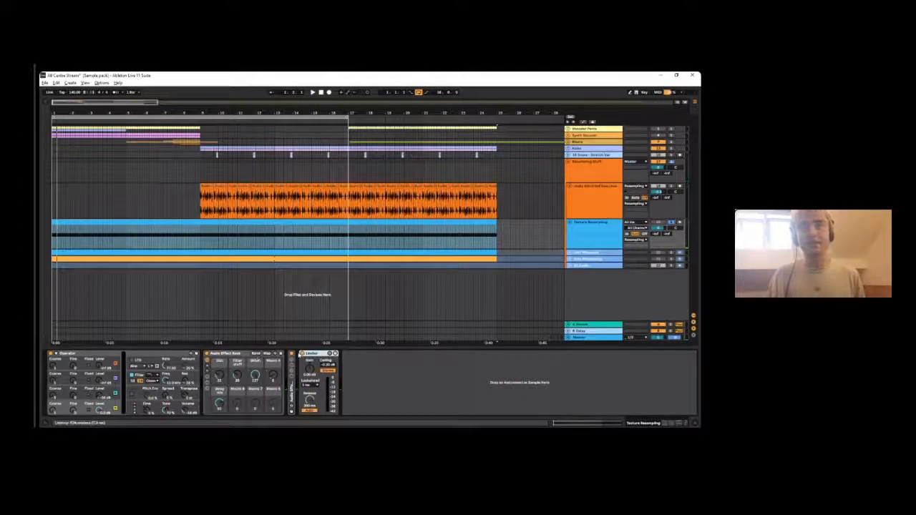
pyautogui.press('space')
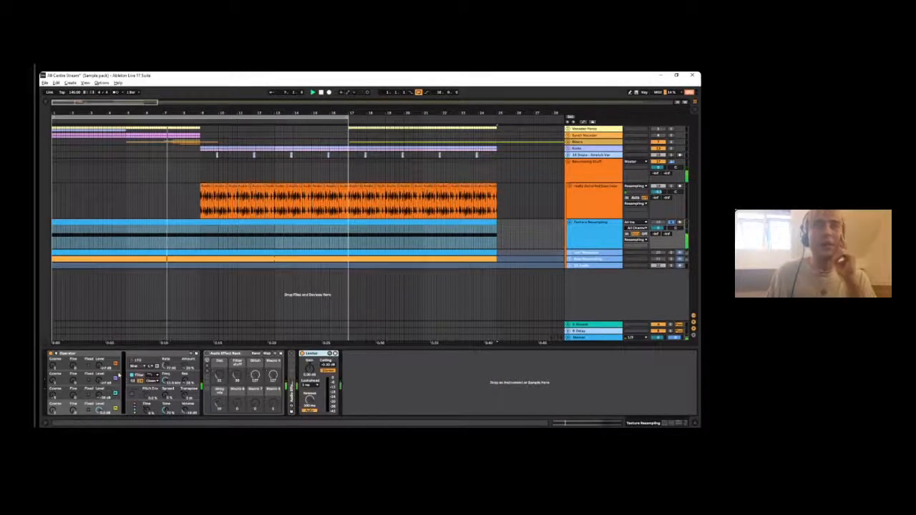
# - Expand Operator's display and compare the envelopes of its two lowest-listed oscillators during playback
pyautogui.click(56, 354)
pyautogui.click(102, 403)
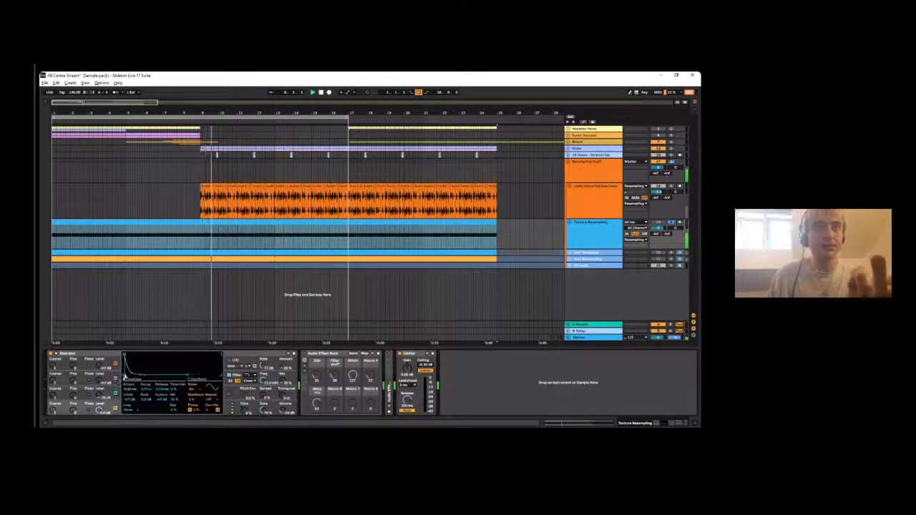
pyautogui.click(102, 392)
pyautogui.click(107, 408)
pyautogui.click(106, 395)
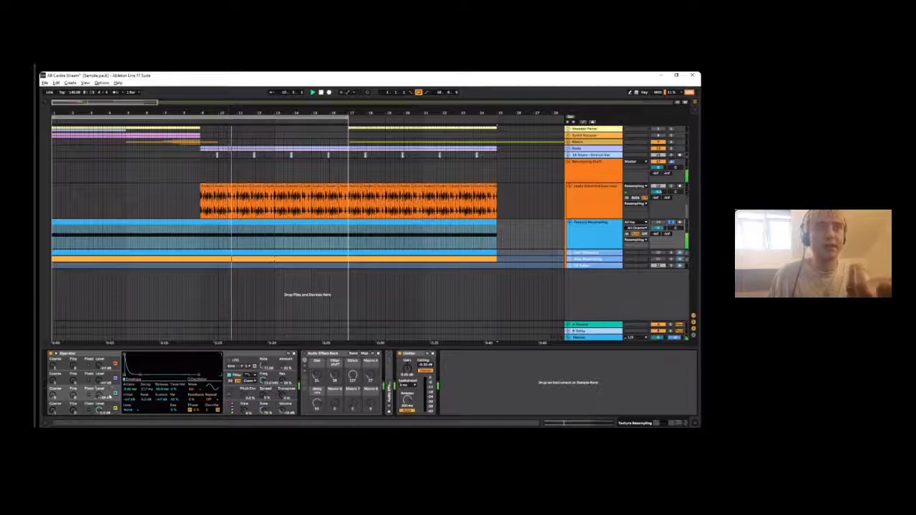
pyautogui.click(111, 404)
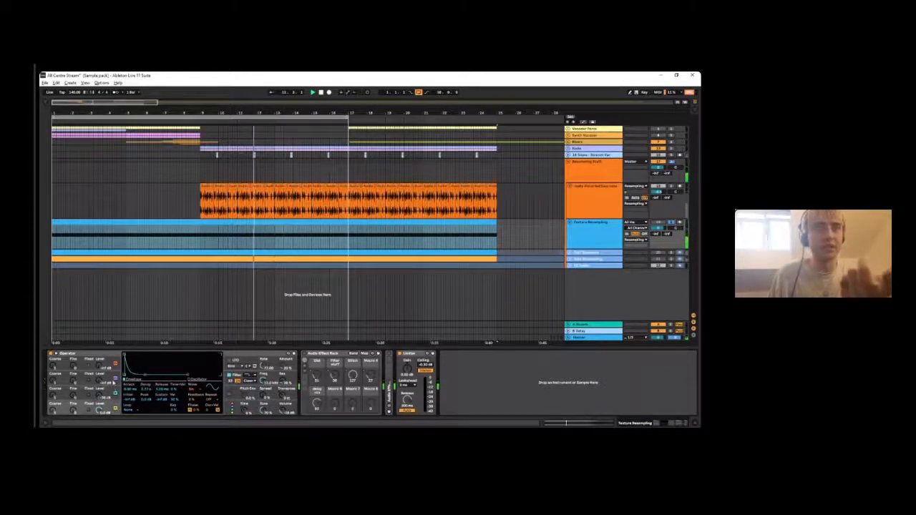
pyautogui.click(109, 395)
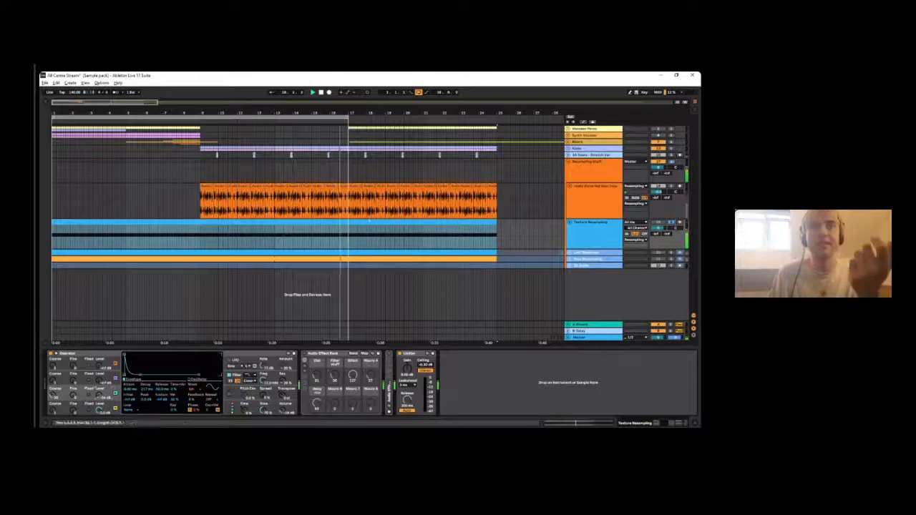
pyautogui.press('space')
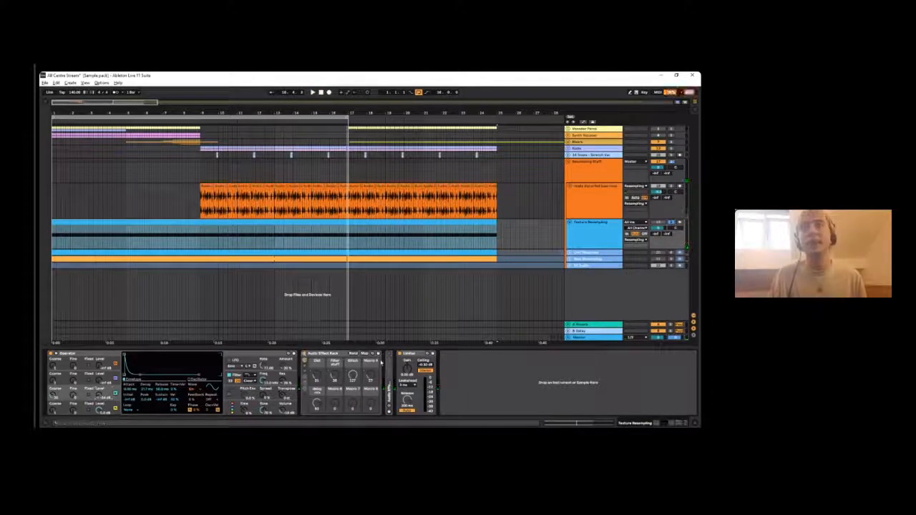
# - Show the devices inside the Audio Effect Rack and turn on its macro mapping view
pyautogui.click(305, 390)
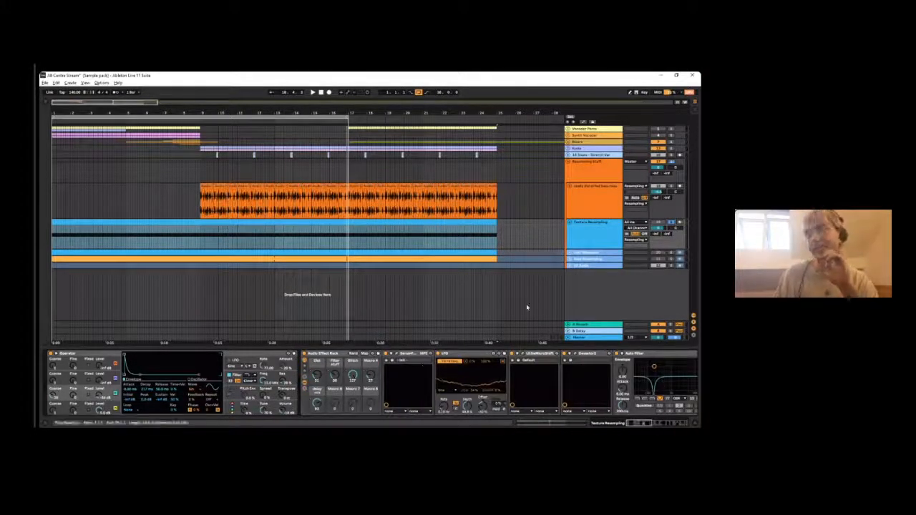
pyautogui.moveTo(639, 423)
pyautogui.mouseDown()
pyautogui.moveTo(669, 423)
pyautogui.moveTo(630, 424)
pyautogui.moveTo(637, 421)
pyautogui.mouseUp()
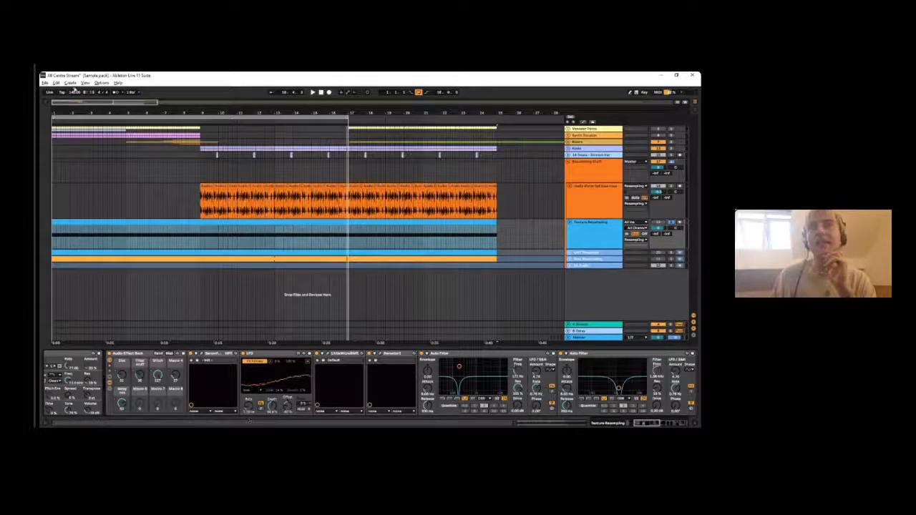
pyautogui.click(47, 104)
pyautogui.click(169, 354)
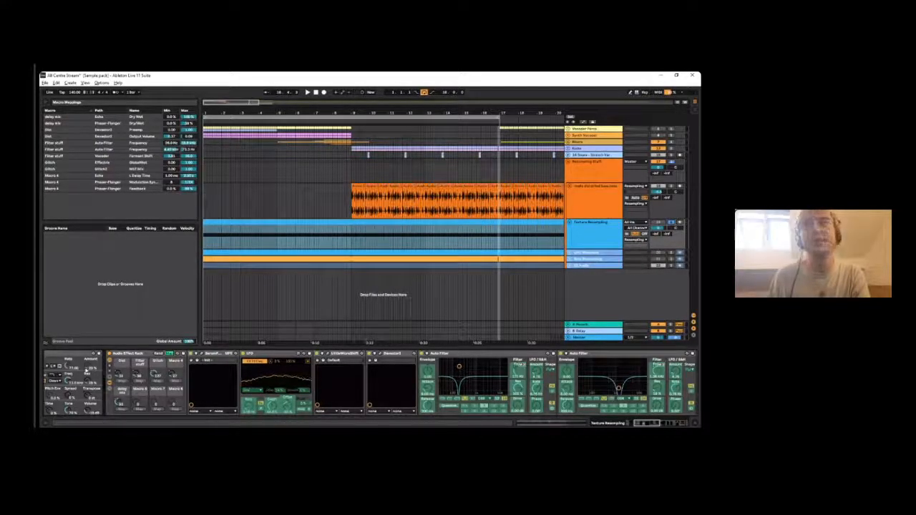
# - Examine the Auto Filter frequency and Vocoder formant shift mappings of the Filter stuff macro
pyautogui.click(63, 143)
pyautogui.click(66, 149)
pyautogui.click(68, 156)
pyautogui.click(67, 144)
pyautogui.click(62, 156)
pyautogui.click(62, 143)
pyautogui.click(143, 156)
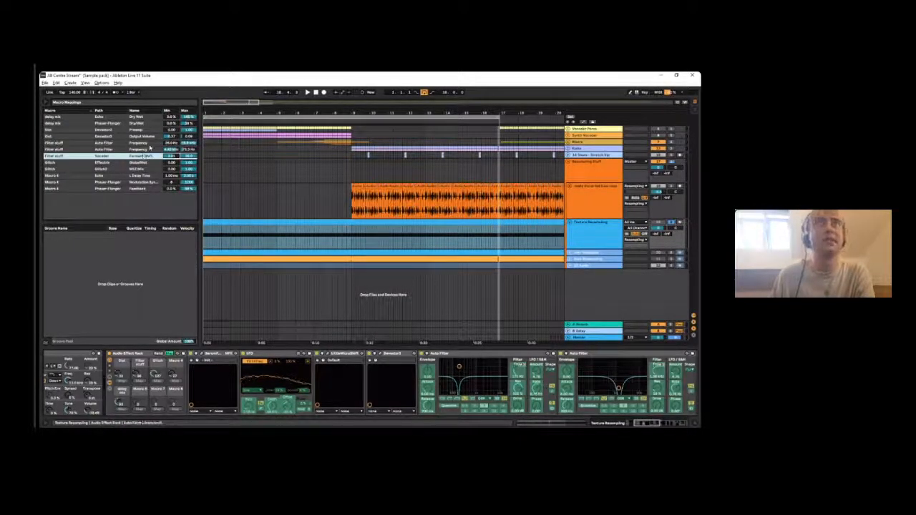
pyautogui.click(136, 374)
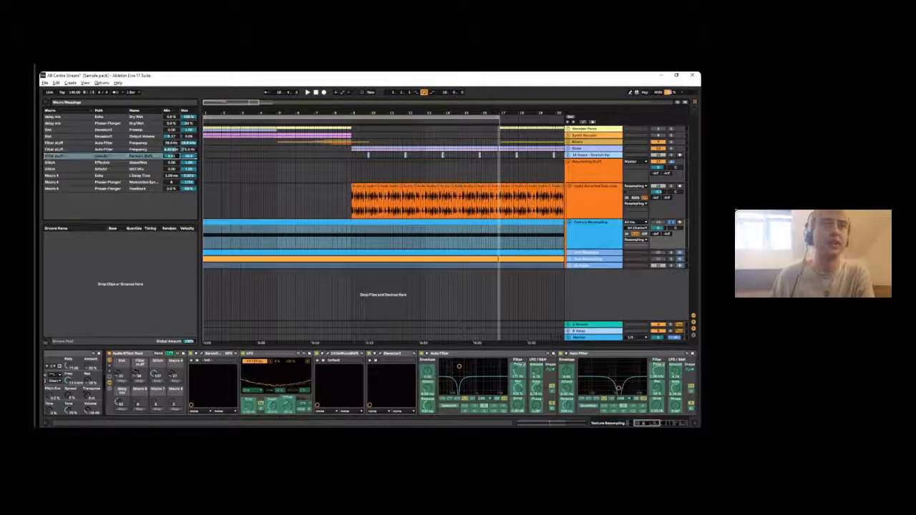
# - Extend the arrangement loop to 24 bars to cover the whole Texture Resampling clip and audition it
pyautogui.doubleClick(330, 113)
pyautogui.press('space')
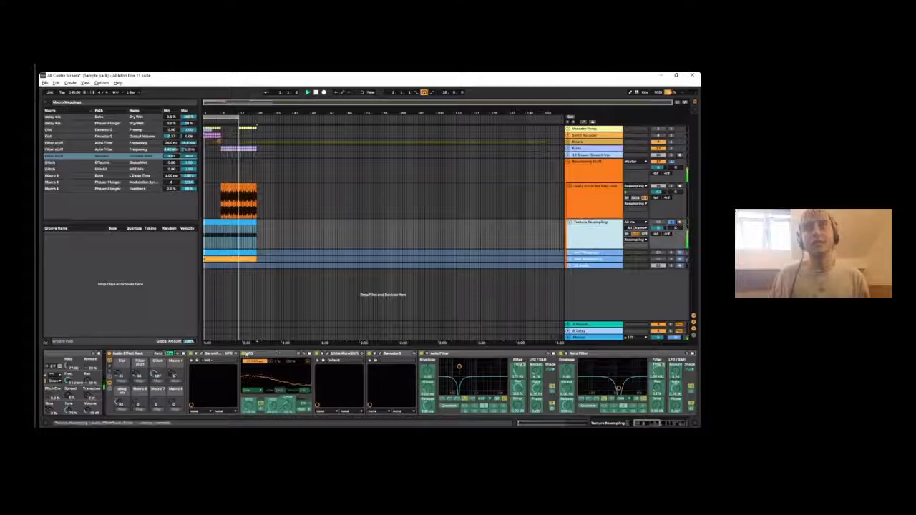
pyautogui.click(219, 225)
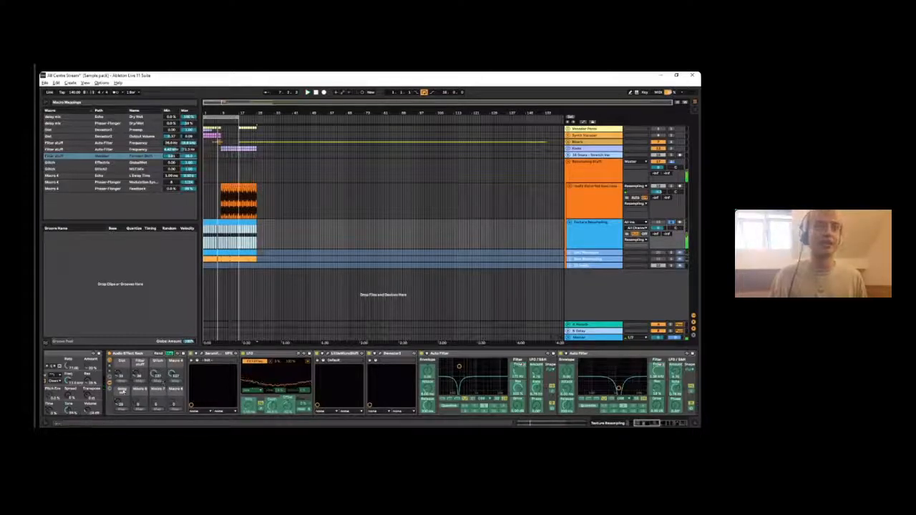
pyautogui.click(257, 127)
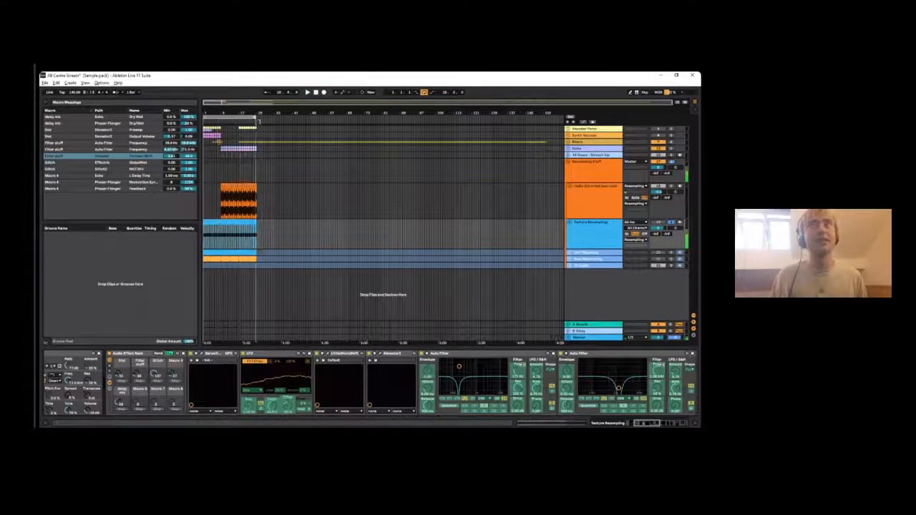
pyautogui.press('space')
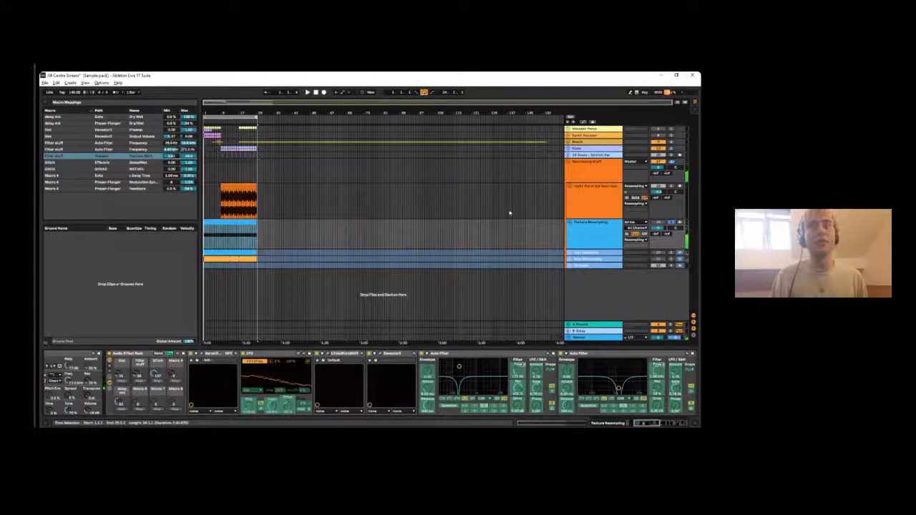
pyautogui.click(249, 223)
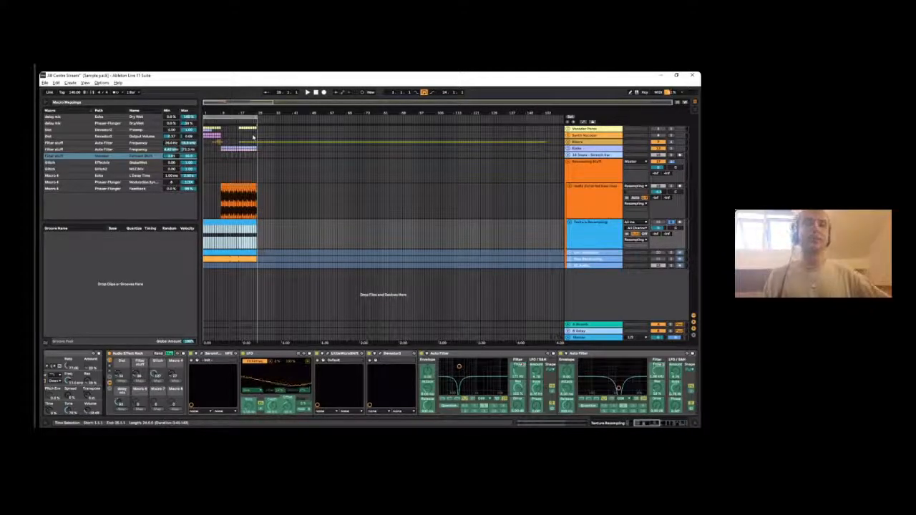
pyautogui.click(229, 116)
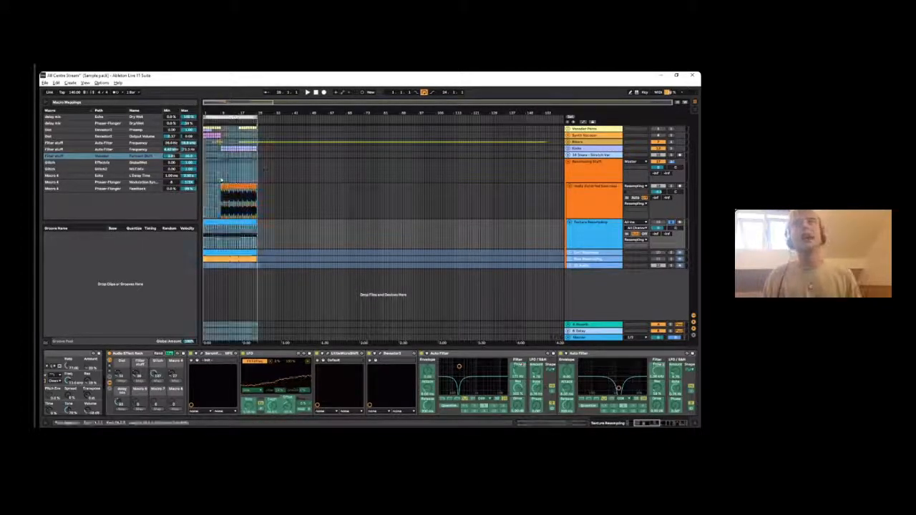
pyautogui.press('space')
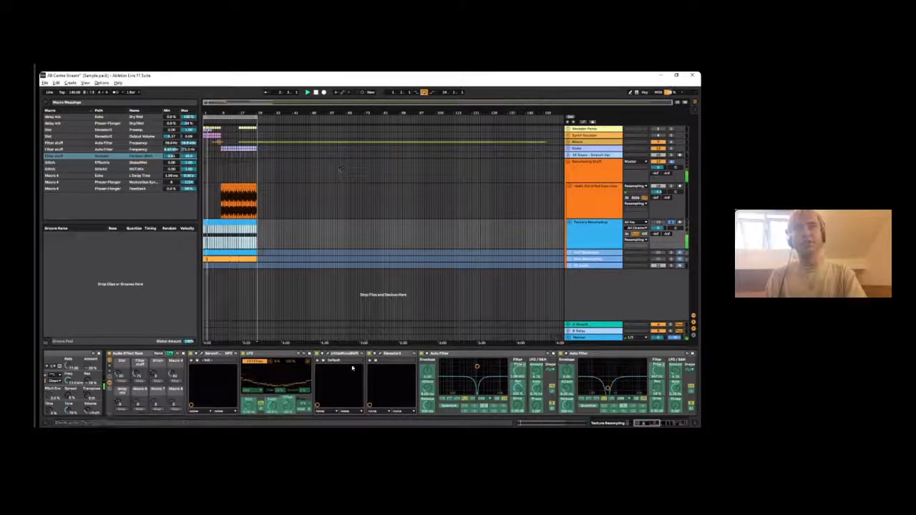
pyautogui.moveTo(649, 425)
pyautogui.mouseDown()
pyautogui.moveTo(680, 426)
pyautogui.moveTo(647, 426)
pyautogui.mouseUp()
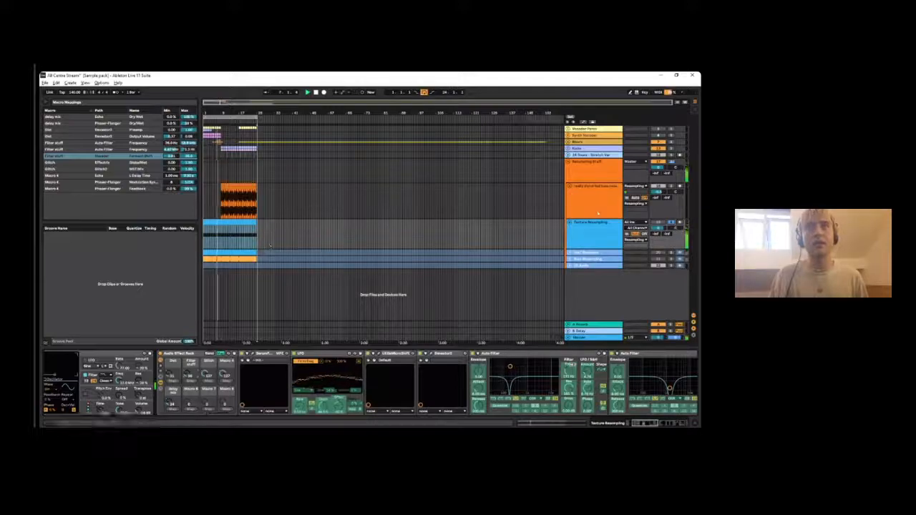
# - Insert an audio track below Texture Resampling and set its input to the Texture Resampling track
pyautogui.click(583, 235)
pyautogui.hotkey('ctrl', 't')
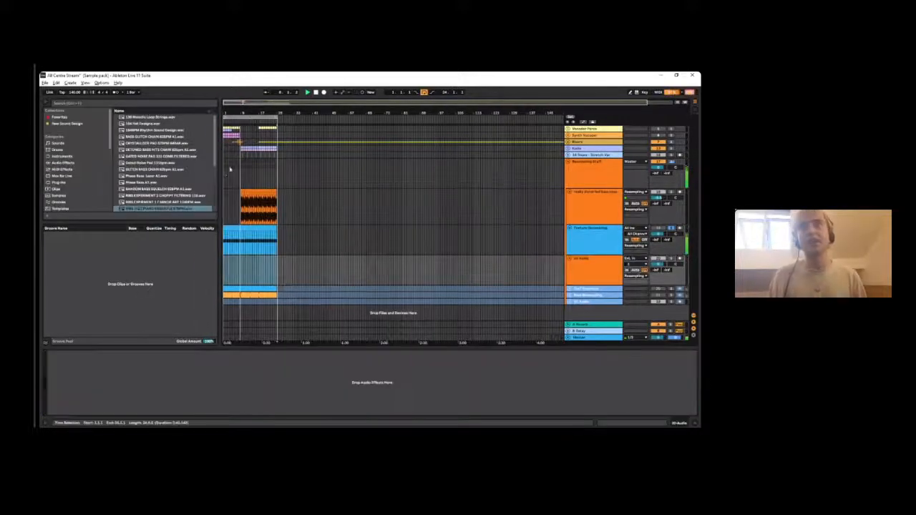
pyautogui.click(630, 258)
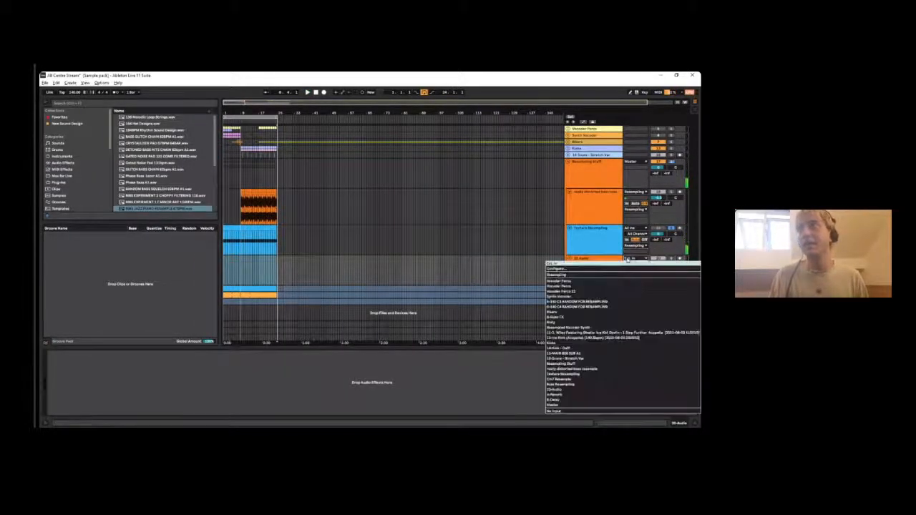
pyautogui.click(558, 374)
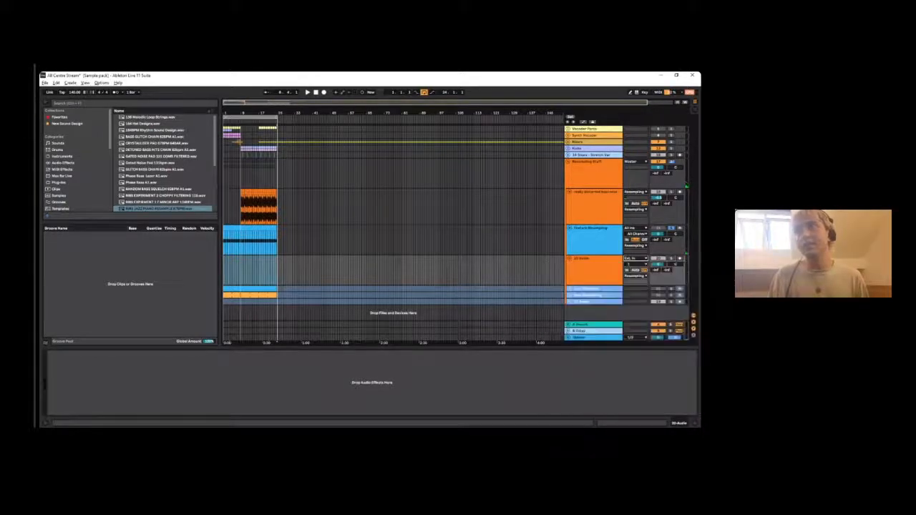
# - Arm the new audio track, start recording and display the Texture Resampling track's devices
pyautogui.click(680, 258)
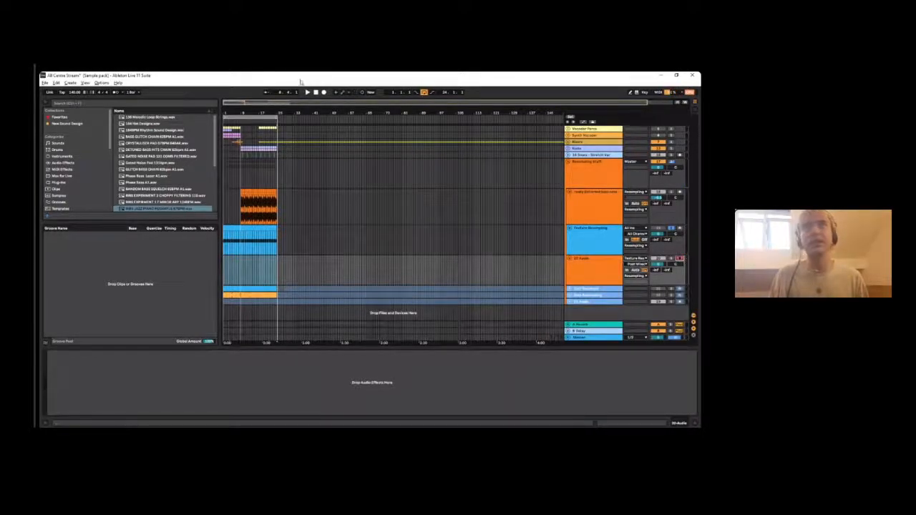
pyautogui.click(325, 93)
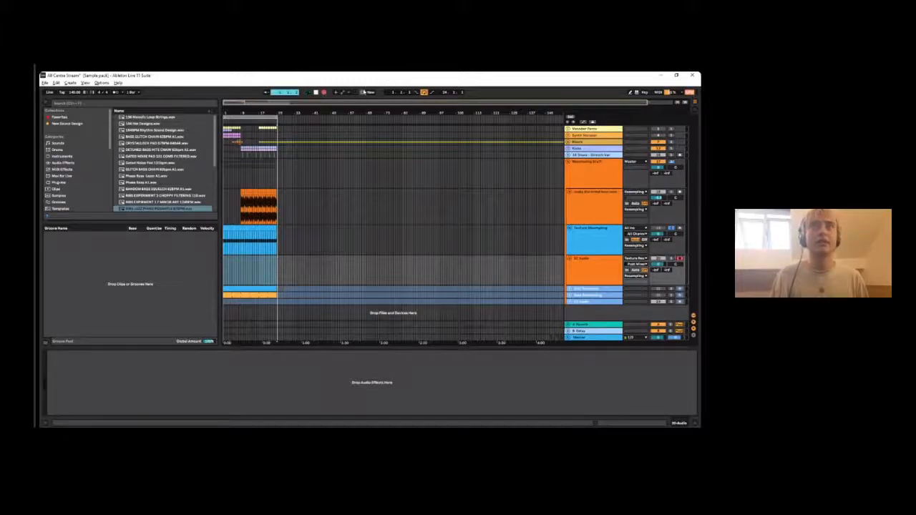
pyautogui.click(598, 236)
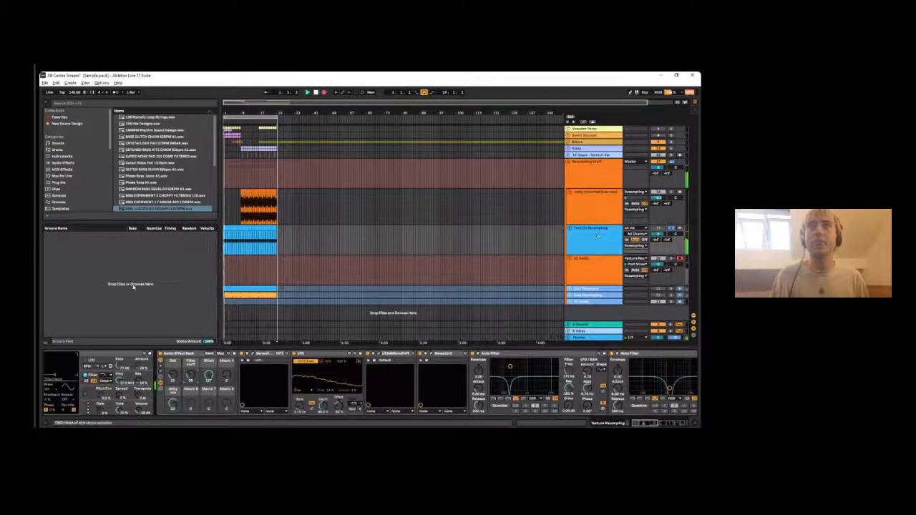
# - Examine the rest of the Texture Resampling track's effect chain while recording, unfolding the collapsed rack before the Limiter
pyautogui.moveTo(286, 113); pyautogui.dragTo(350, 135)
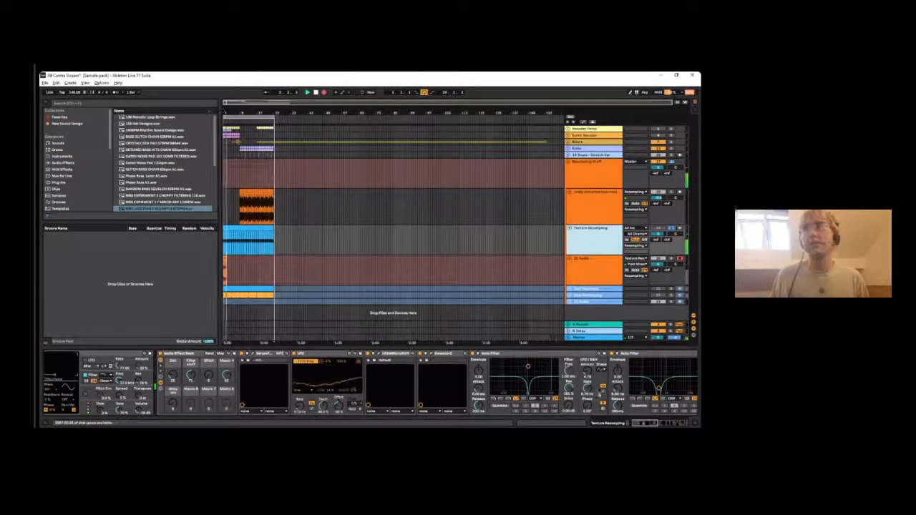
pyautogui.click(644, 424)
pyautogui.click(668, 424)
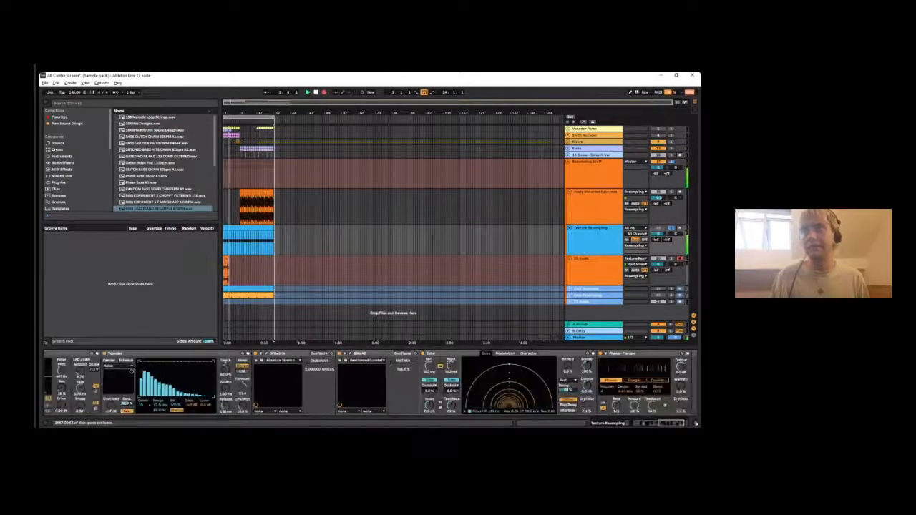
pyautogui.moveTo(669, 425); pyautogui.dragTo(677, 424)
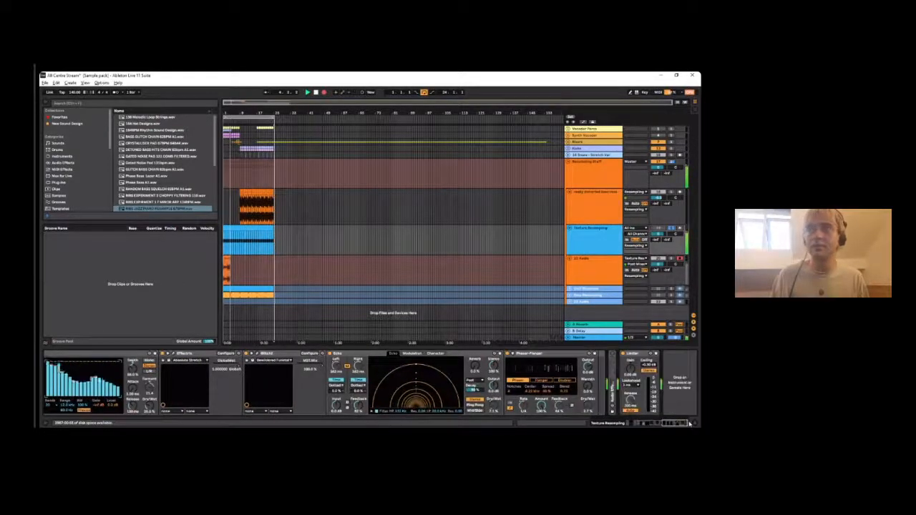
pyautogui.doubleClick(613, 357)
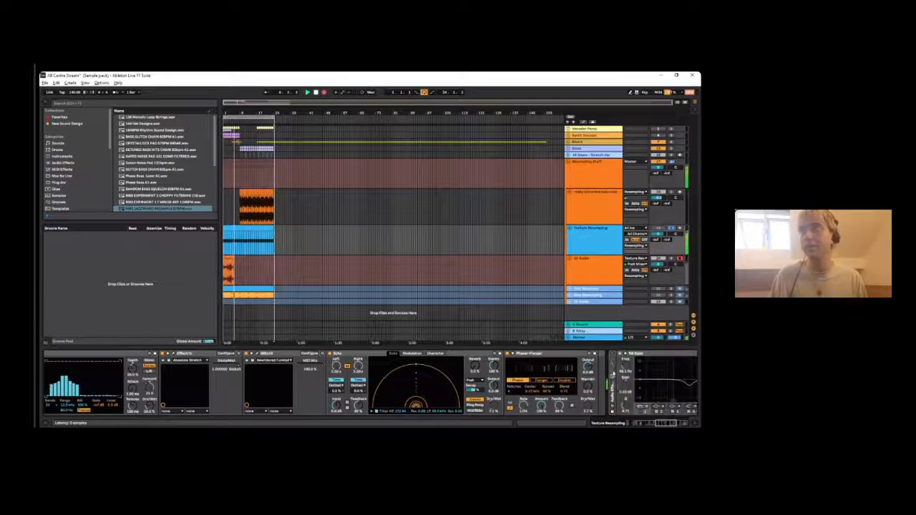
pyautogui.click(682, 423)
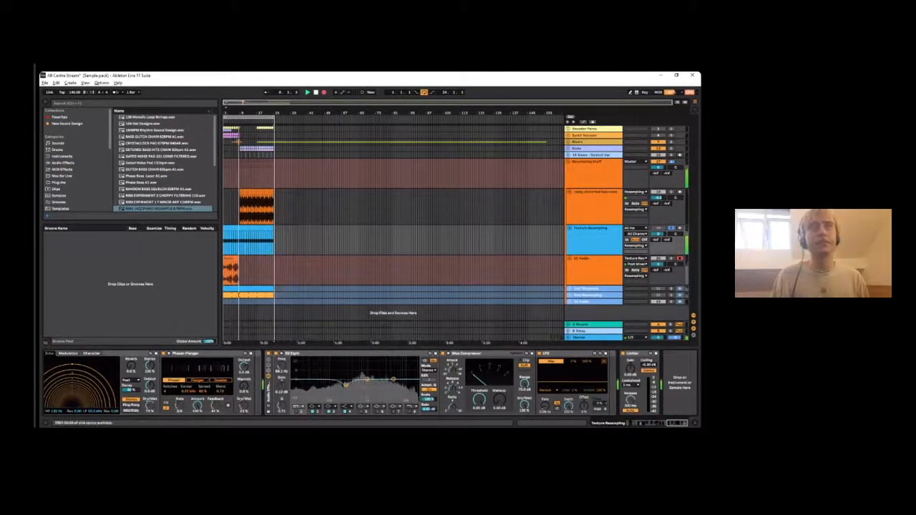
# - Stop the recording, play the recorded clip back from the start of the arrangement and display its waveform in the clip editor
pyautogui.moveTo(250, 112); pyautogui.dragTo(250, 168)
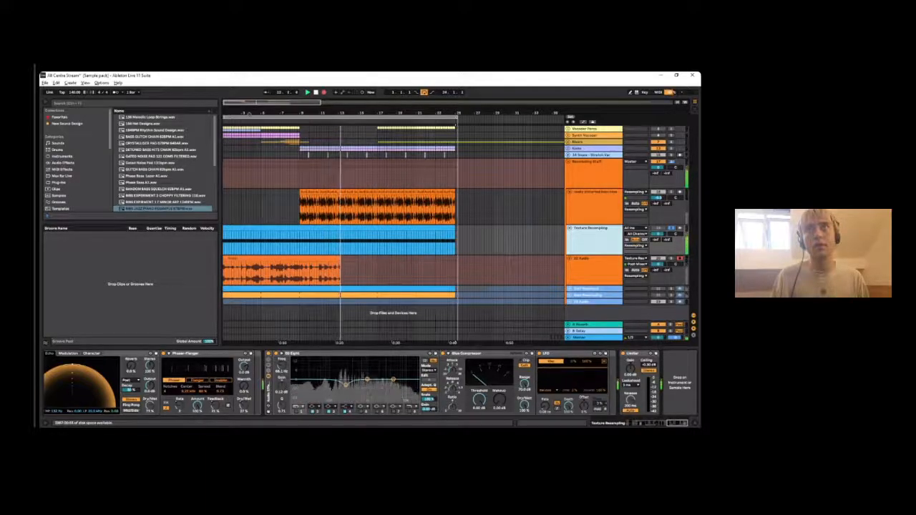
pyautogui.press('space')
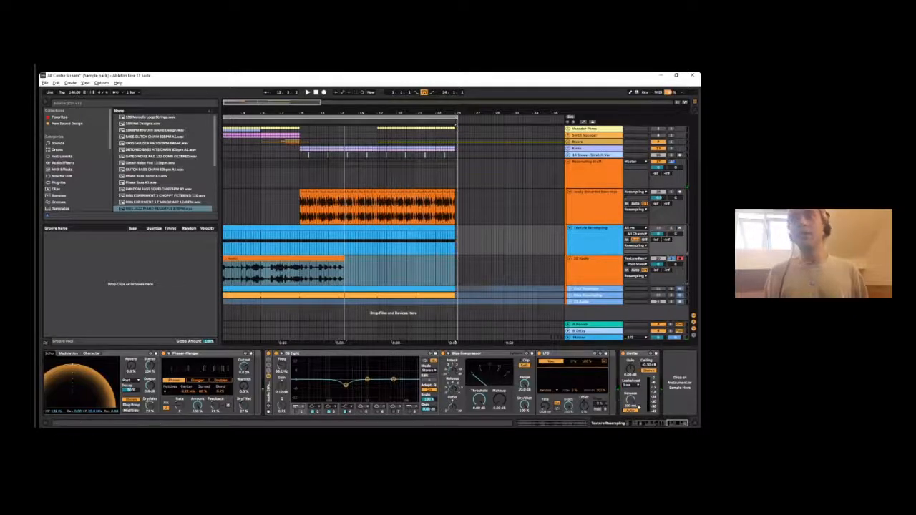
pyautogui.press('Home')
pyautogui.click(234, 259)
pyautogui.press('space')
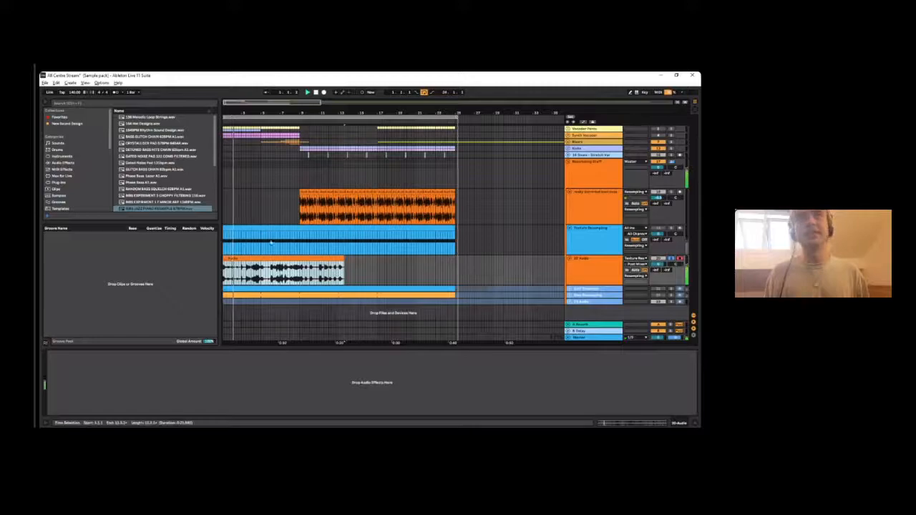
pyautogui.hotkey('shift', 'Tab')
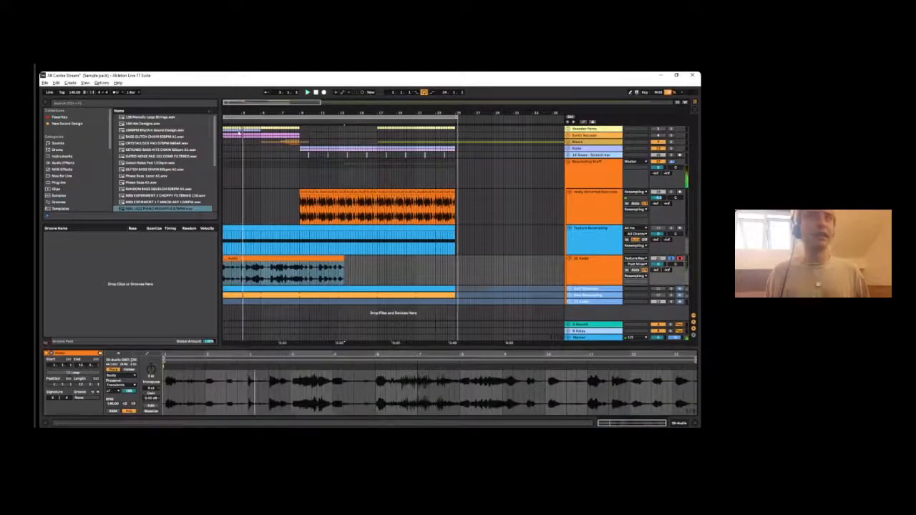
# - Stop playback and try shifting the start of the recorded clip's audio, undoing the edit
pyautogui.press('z')
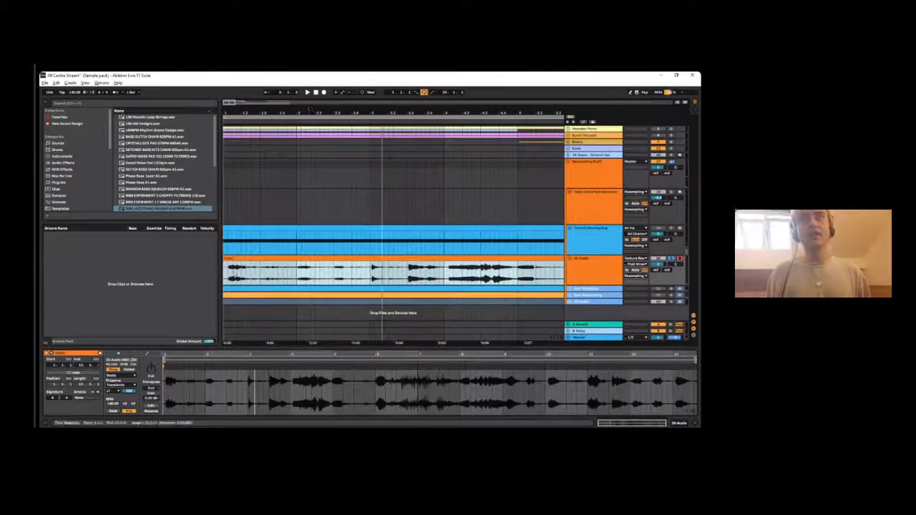
pyautogui.press('space')
pyautogui.moveTo(223, 260); pyautogui.dragTo(264, 272)
pyautogui.click(248, 260)
pyautogui.hotkey('ctrl', 'z')
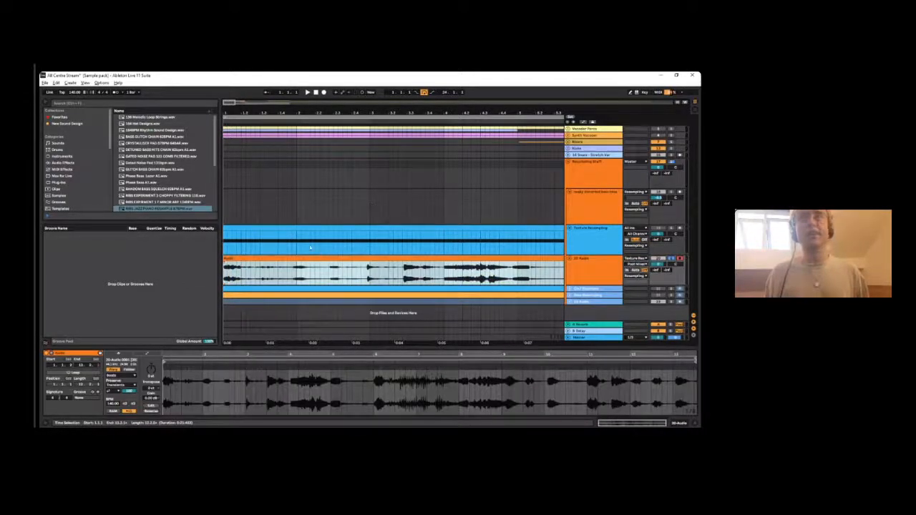
# - Select the short texture sound at the start of bar 2 in the recorded clip
pyautogui.moveTo(320, 258); pyautogui.dragTo(323, 258)
pyautogui.moveTo(227, 259); pyautogui.dragTo(337, 258)
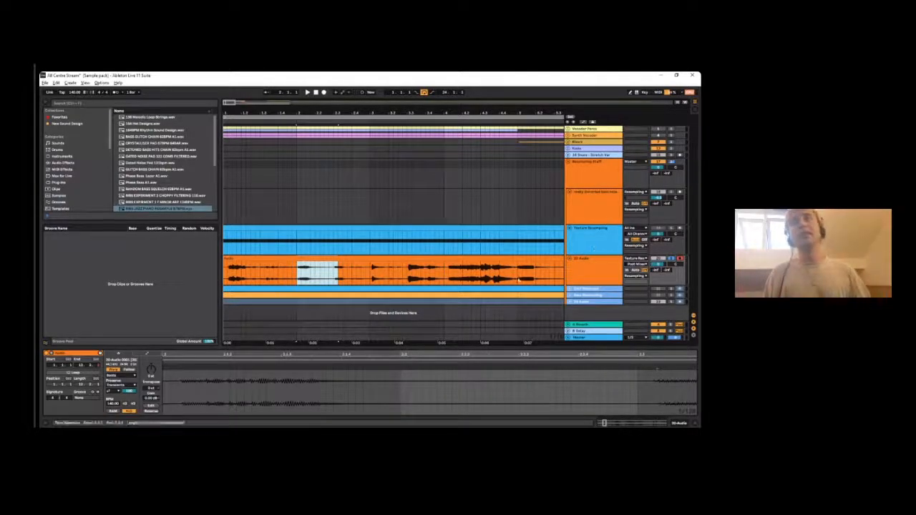
pyautogui.moveTo(323, 112); pyautogui.dragTo(324, 85)
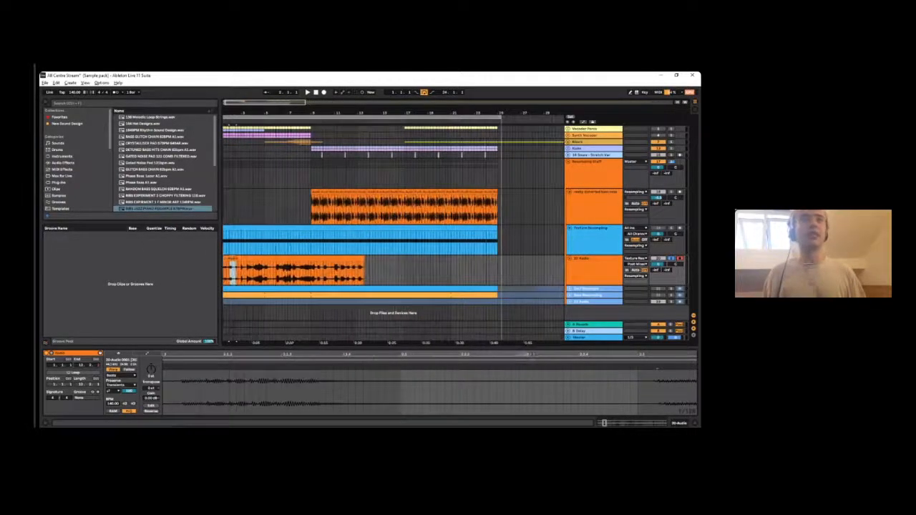
# - Highlight about one bar of the recorded clip spanning bars 6 and 7 as another possible sample
pyautogui.click(338, 258)
pyautogui.click(318, 278)
pyautogui.click(286, 277)
pyautogui.moveTo(283, 276); pyautogui.dragTo(295, 275)
pyautogui.moveTo(288, 116); pyautogui.dragTo(289, 150)
pyautogui.moveTo(258, 275); pyautogui.dragTo(305, 275)
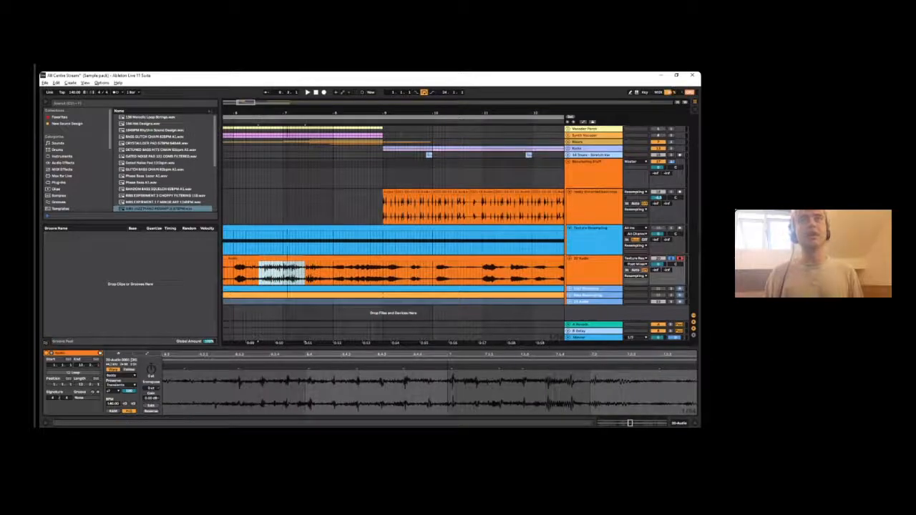
# - Select the whole recorded clip and try compressing its audio by moving a warp marker near the clip's start
pyautogui.moveTo(290, 114); pyautogui.dragTo(290, 77)
pyautogui.click(248, 273)
pyautogui.click(241, 257)
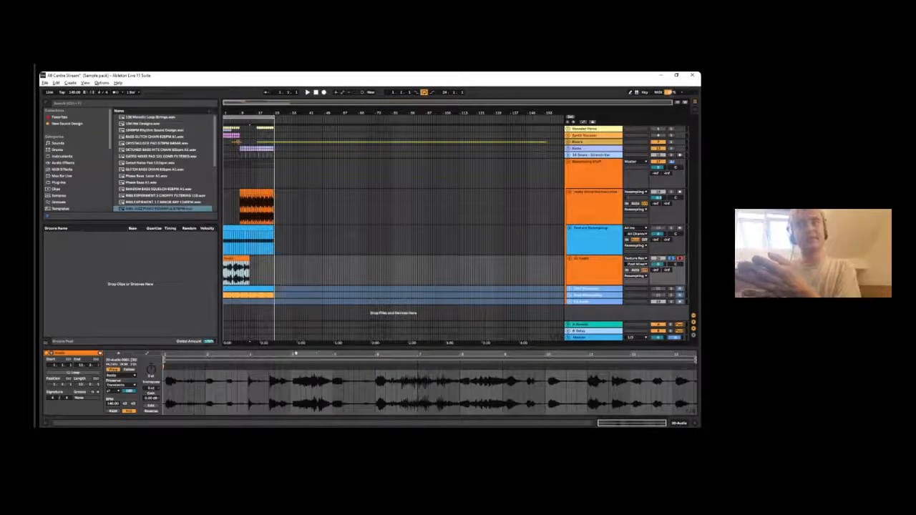
pyautogui.moveTo(165, 354); pyautogui.dragTo(165, 400)
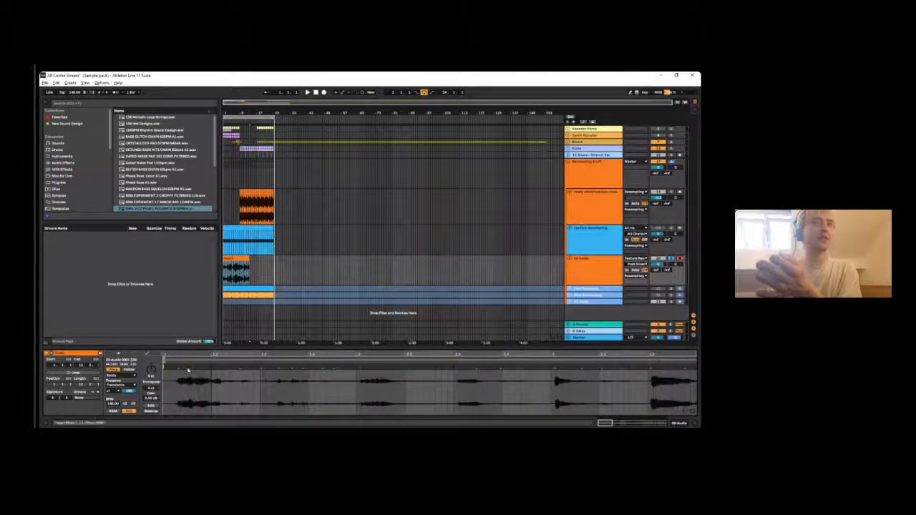
pyautogui.moveTo(179, 367)
pyautogui.mouseDown()
pyautogui.moveTo(164, 367)
pyautogui.moveTo(172, 308)
pyautogui.mouseUp()
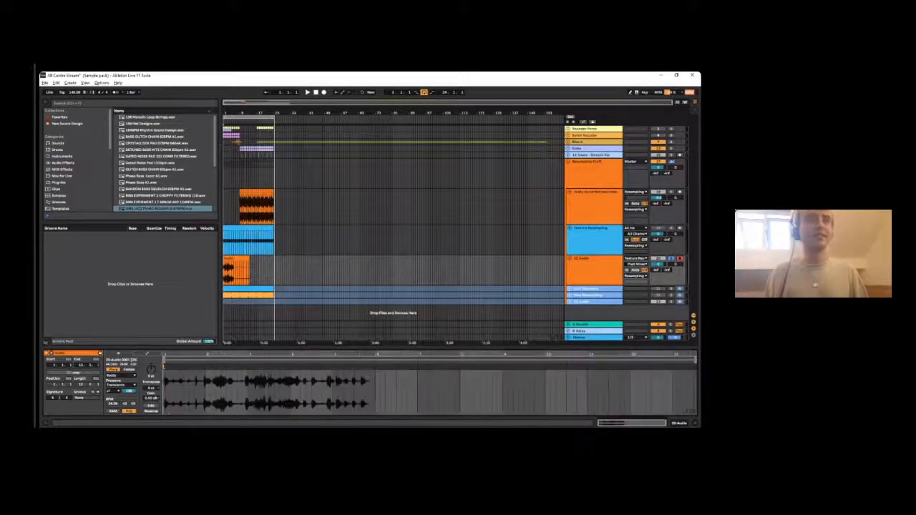
# - Delete the recorded clip and undo back to the unwarped recording
pyautogui.click(229, 258)
pyautogui.press('space')
pyautogui.moveTo(228, 114); pyautogui.dragTo(229, 167)
pyautogui.press('Delete')
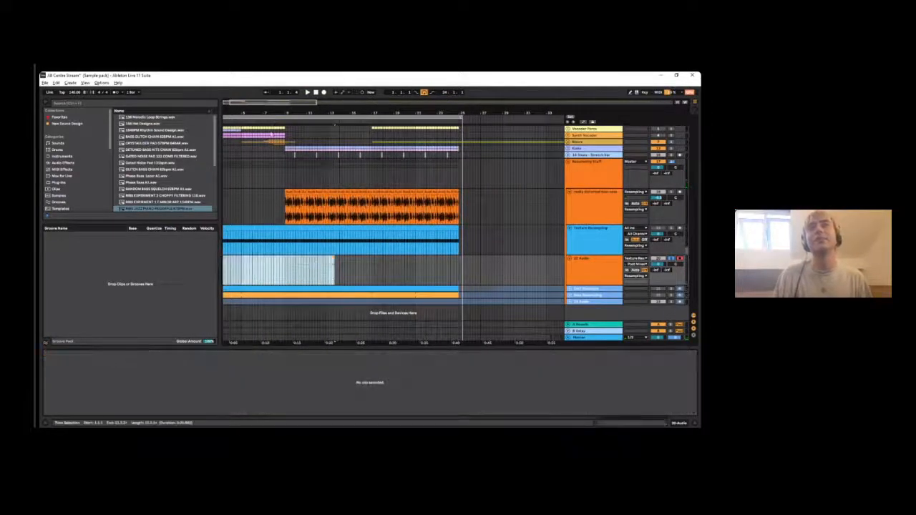
pyautogui.hotkey('ctrl', 'z')
# - Audition the recorded clip from its start, from the middle of bar 6 and from the start of bar 13
pyautogui.press('space')
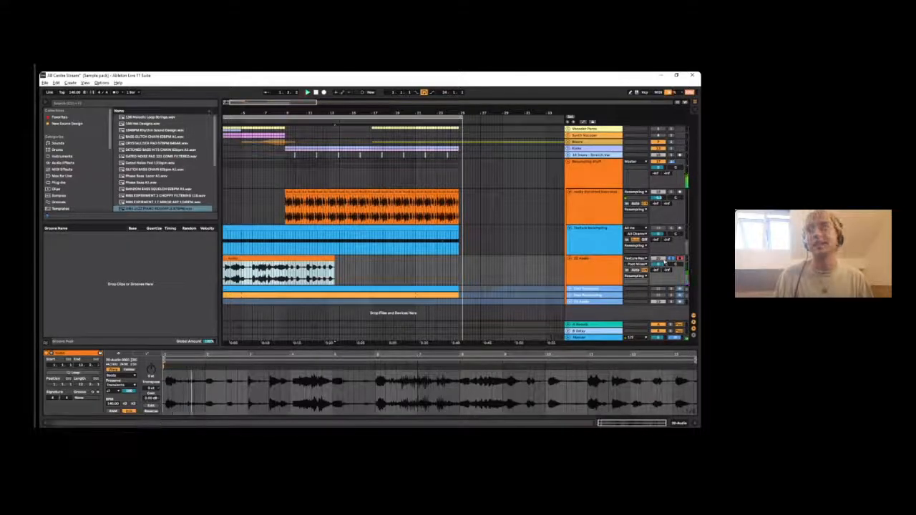
pyautogui.moveTo(275, 106)
pyautogui.mouseDown()
pyautogui.moveTo(337, 172)
pyautogui.moveTo(353, 175)
pyautogui.mouseUp()
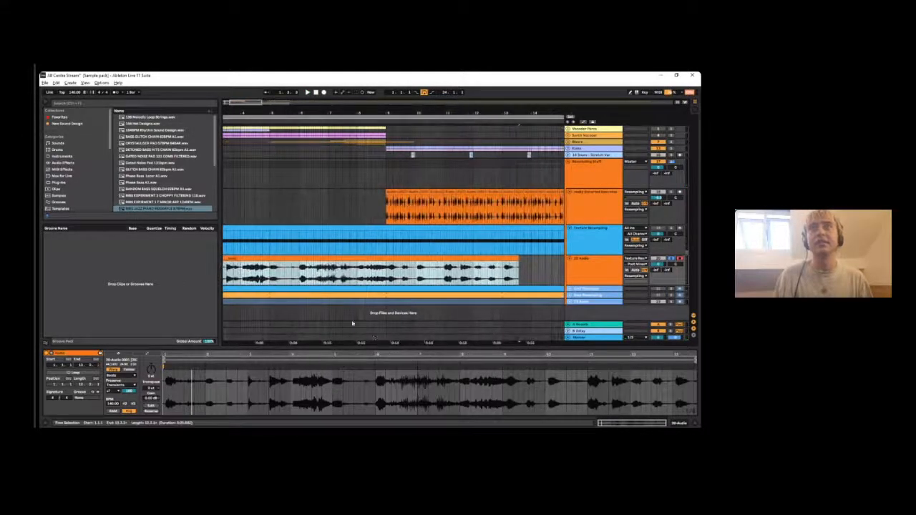
pyautogui.click(315, 279)
pyautogui.press('space')
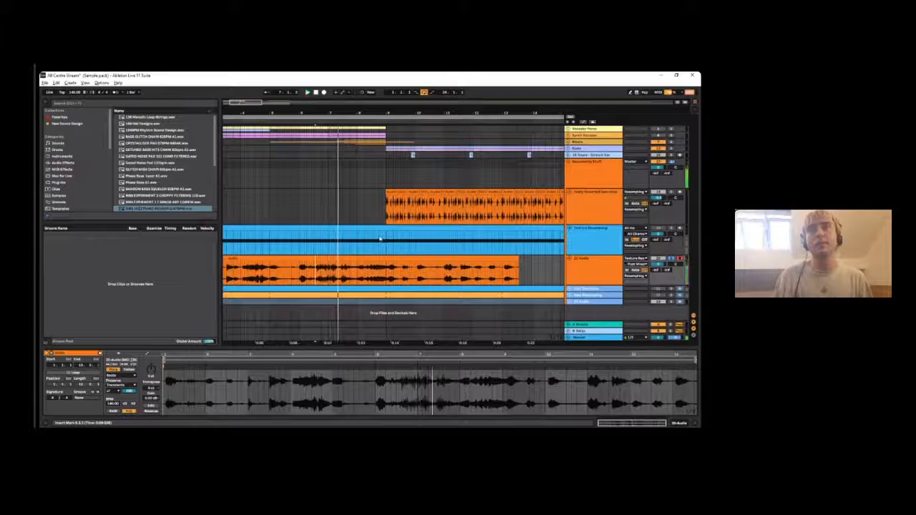
pyautogui.click(503, 276)
pyautogui.press('space')
pyautogui.press('space')
pyautogui.press('space')
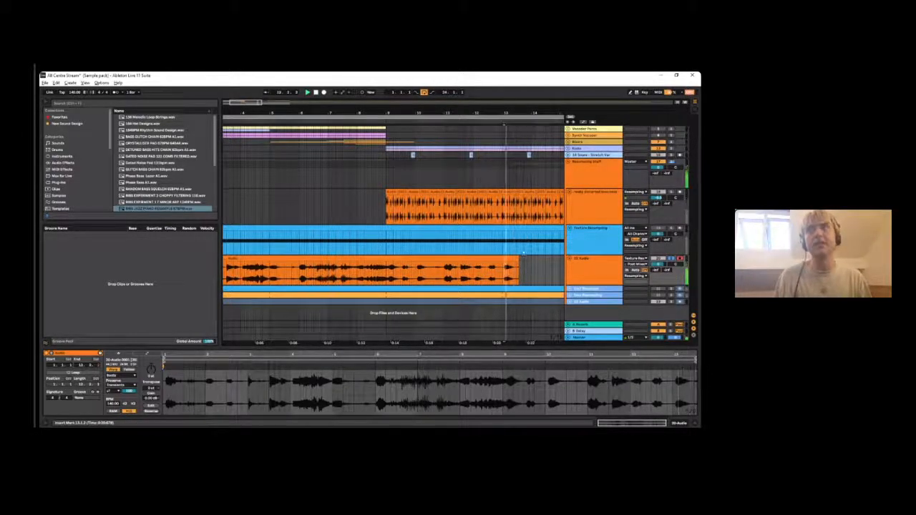
pyautogui.press('space')
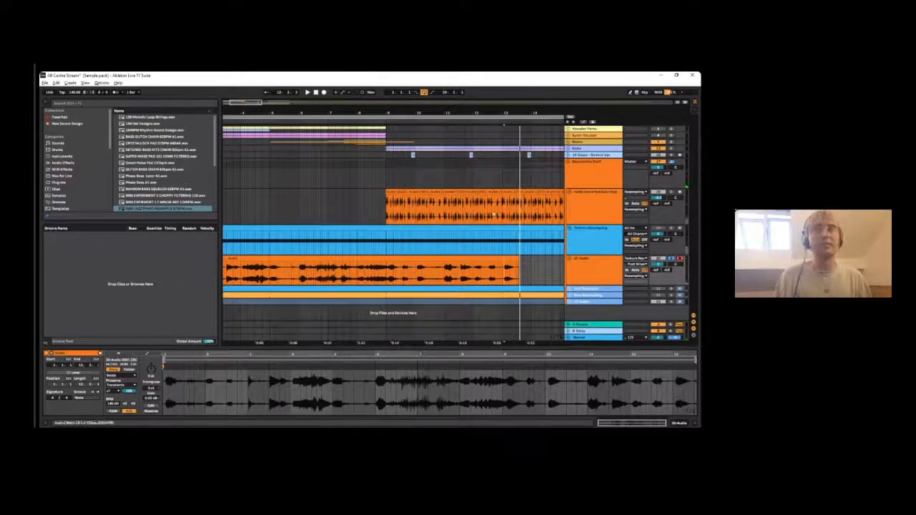
# - Display the Texture Resampling track's devices and open the SerumFX plug-in window
pyautogui.moveTo(435, 113); pyautogui.dragTo(308, 78)
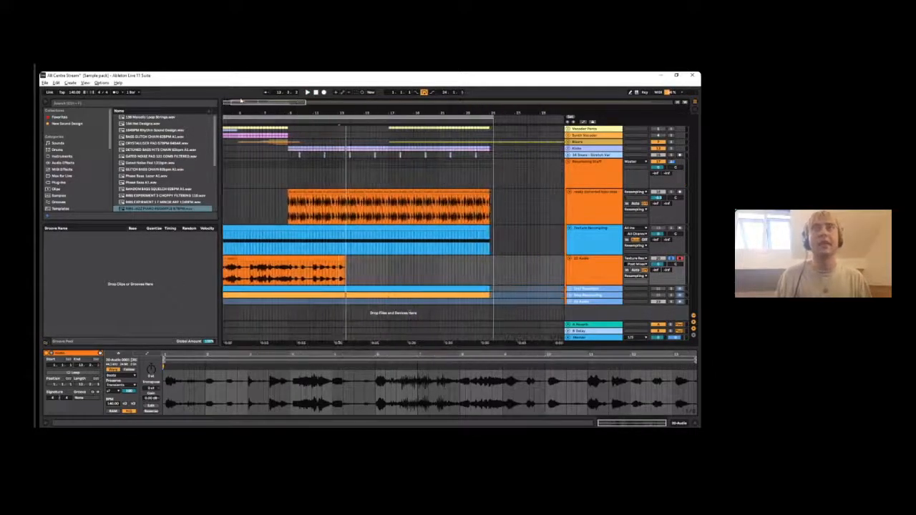
pyautogui.click(503, 230)
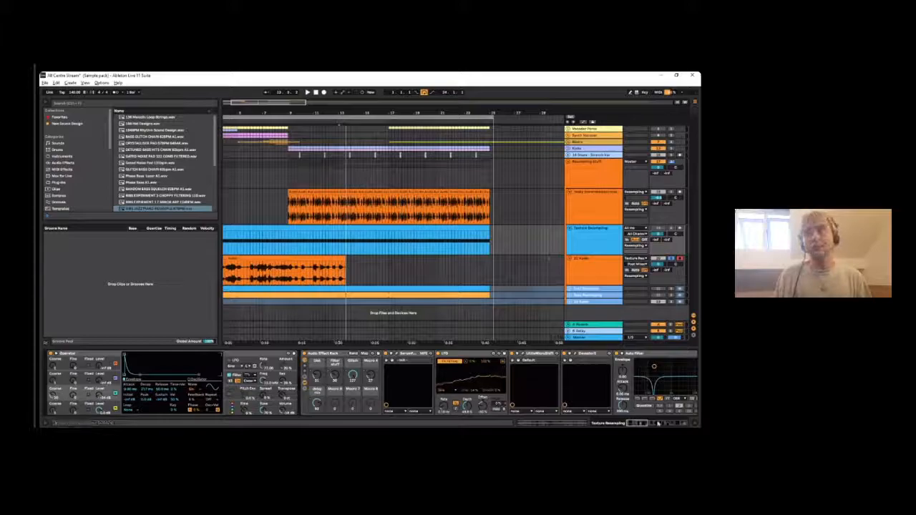
pyautogui.moveTo(683, 425); pyautogui.dragTo(652, 424)
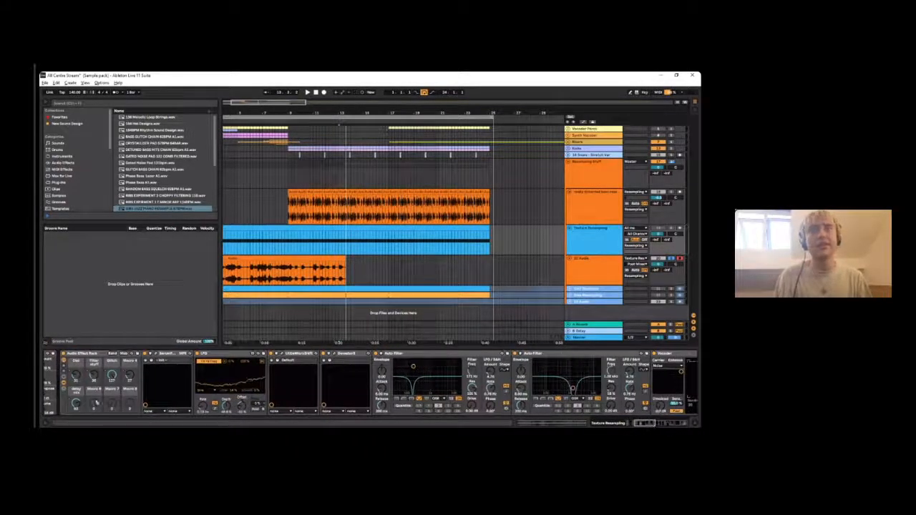
pyautogui.click(156, 353)
pyautogui.moveTo(303, 144); pyautogui.dragTo(282, 137)
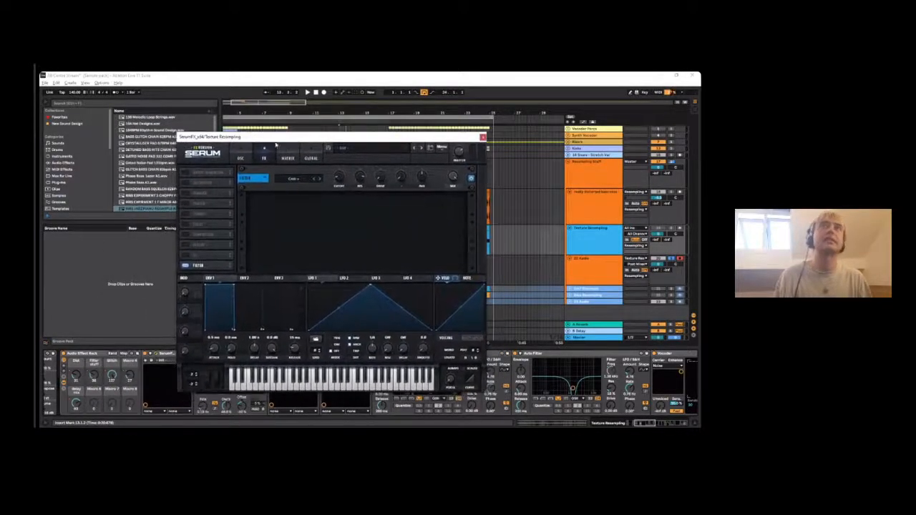
# - Examine the Flanges filter types in SerumFX without changing the filter and close the plug-in window
pyautogui.click(297, 179)
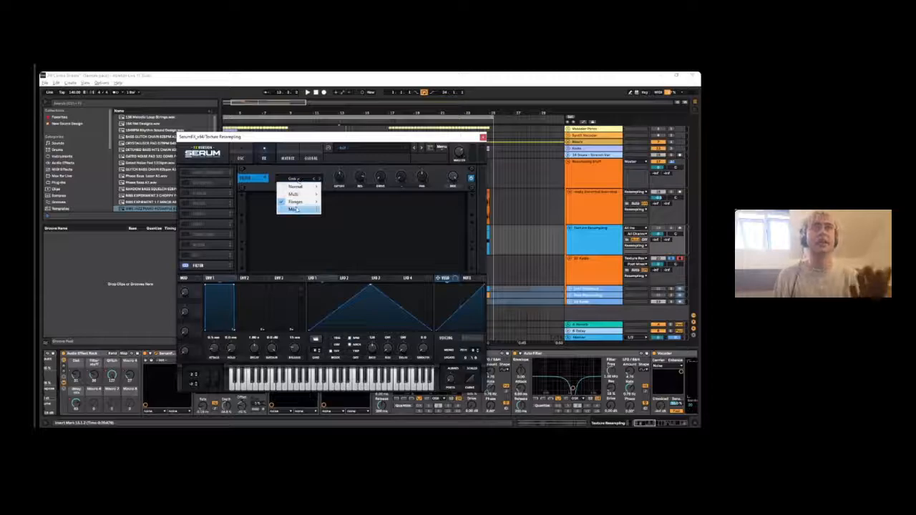
pyautogui.moveTo(295, 195)
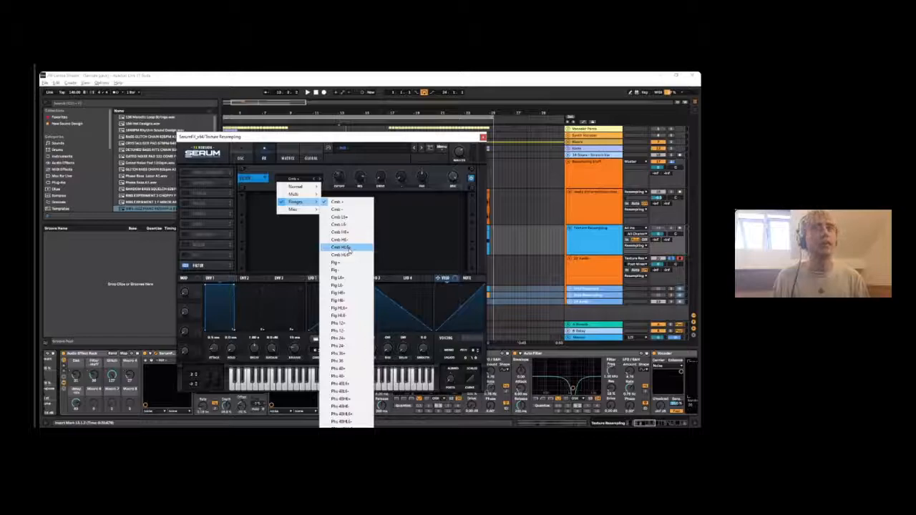
pyautogui.click(395, 250)
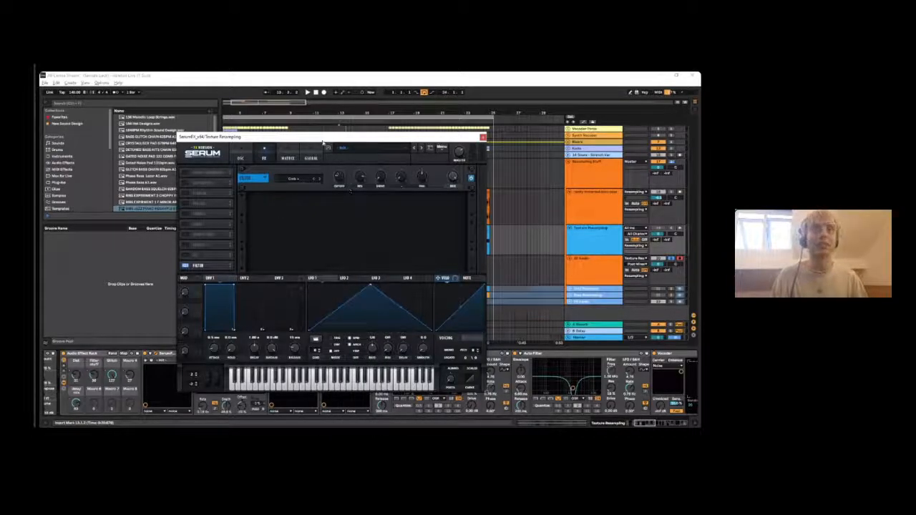
pyautogui.moveTo(336, 140); pyautogui.dragTo(347, 149)
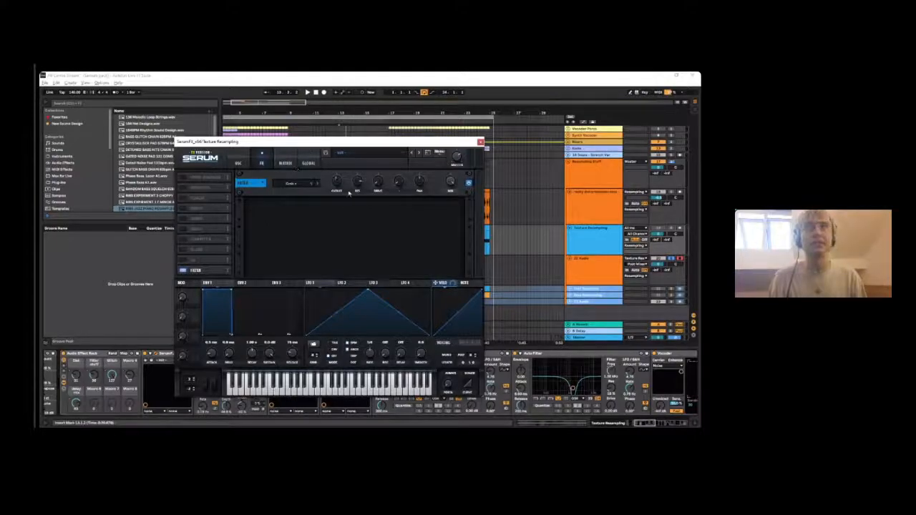
pyautogui.click(480, 141)
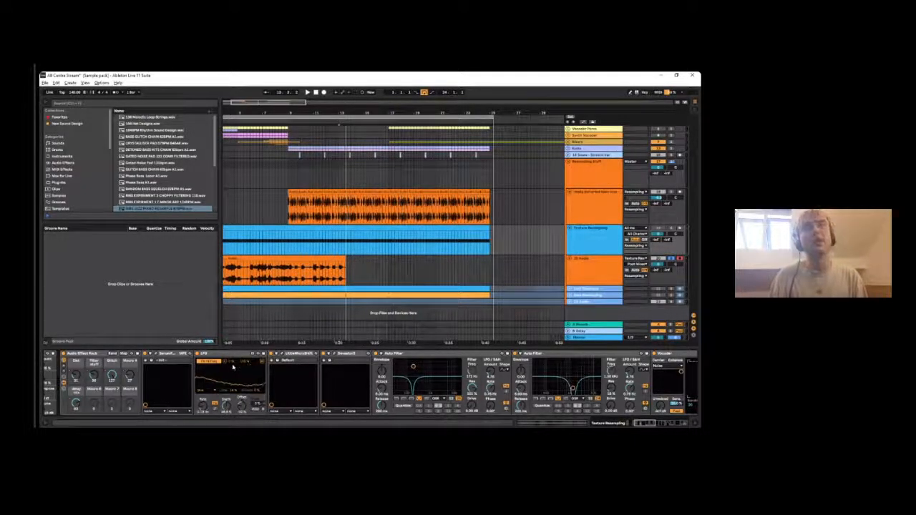
# - Choose the waveform shape of the LFO that follows SerumFX in the effect chain
pyautogui.click(205, 390)
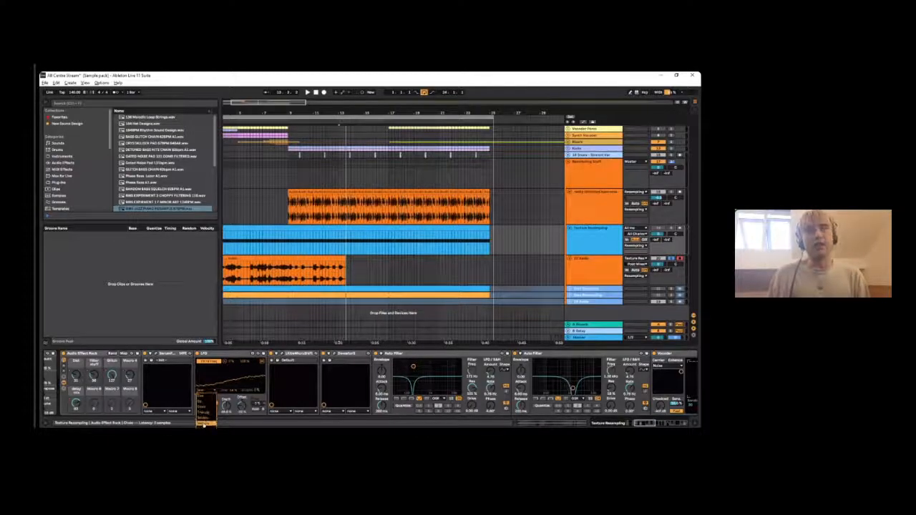
pyautogui.click(204, 423)
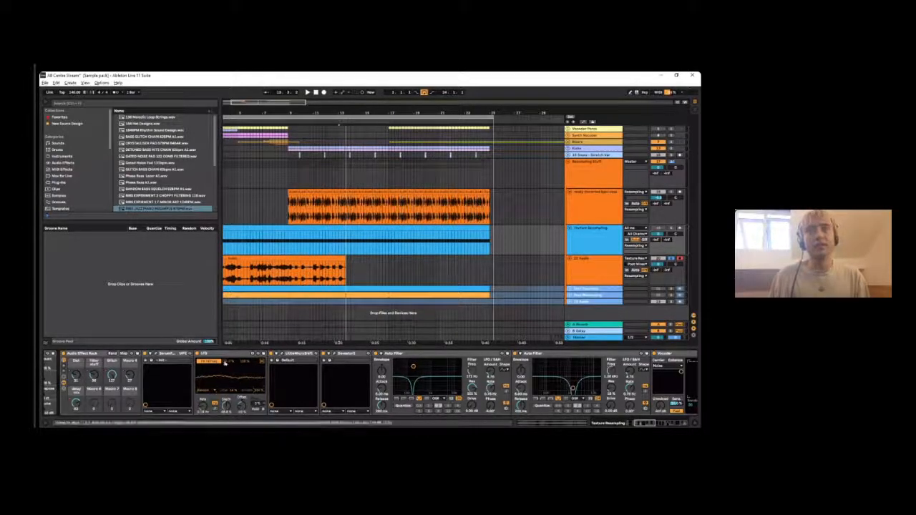
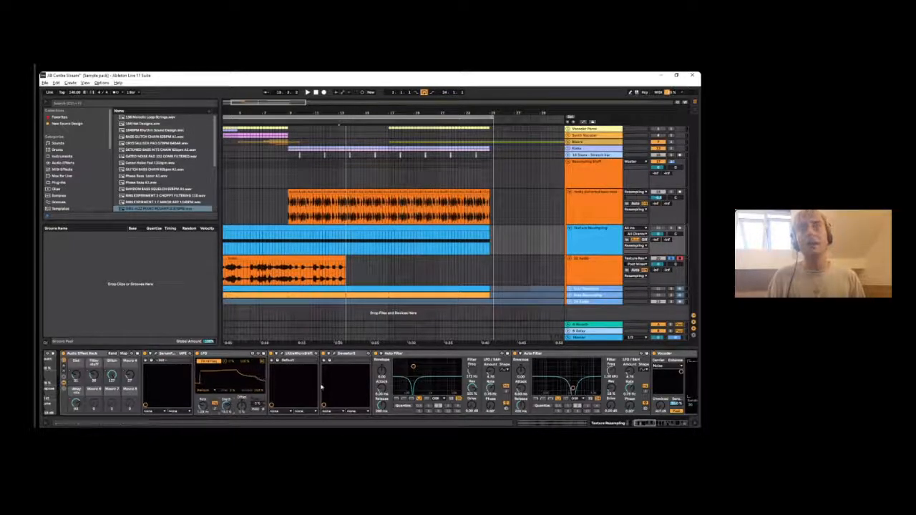
# - Examine the Texture Resampling device chain from Operator and the Audio Effect Rack through the Auto Filters and Vocoder to the Phaser-Flanger
pyautogui.moveTo(638, 426); pyautogui.dragTo(623, 426)
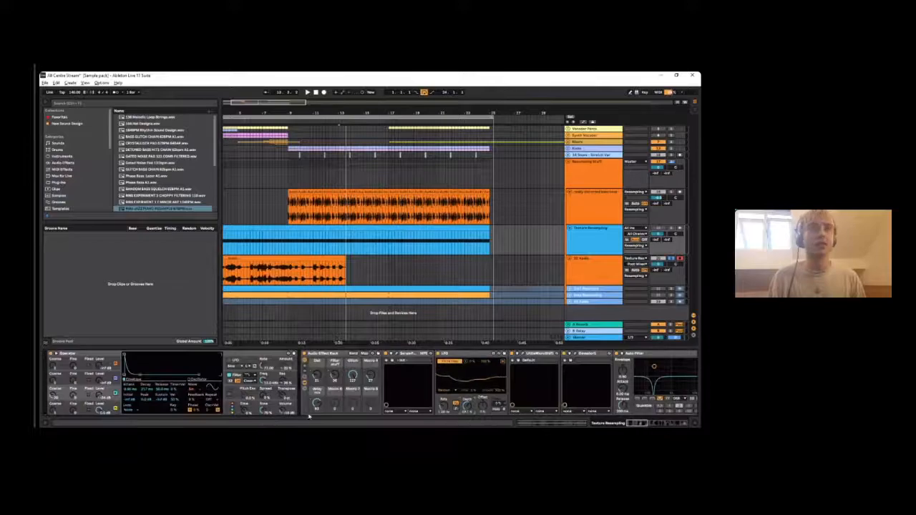
pyautogui.click(673, 425)
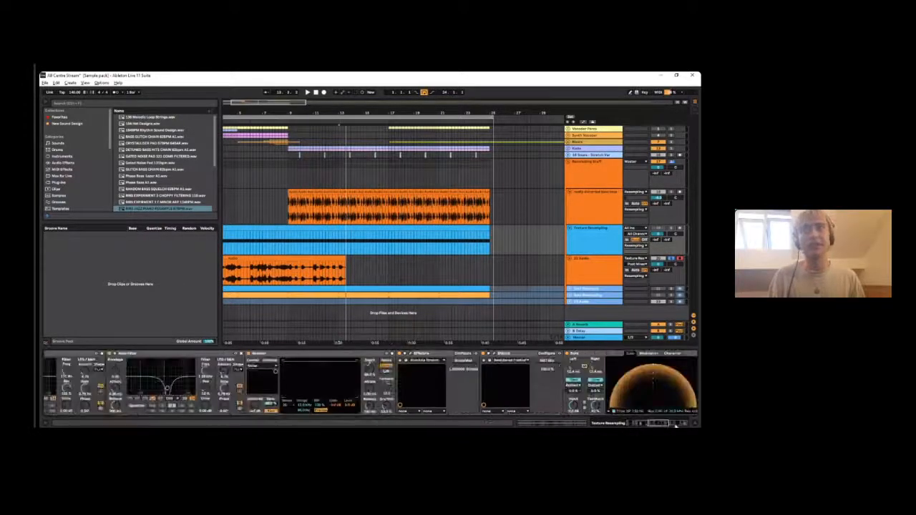
pyautogui.moveTo(667, 426); pyautogui.dragTo(655, 426)
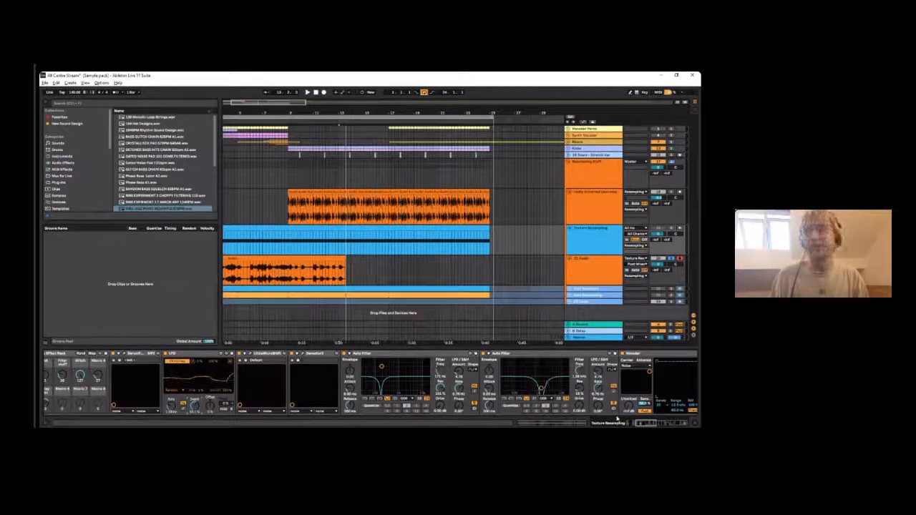
pyautogui.moveTo(656, 425); pyautogui.dragTo(662, 427)
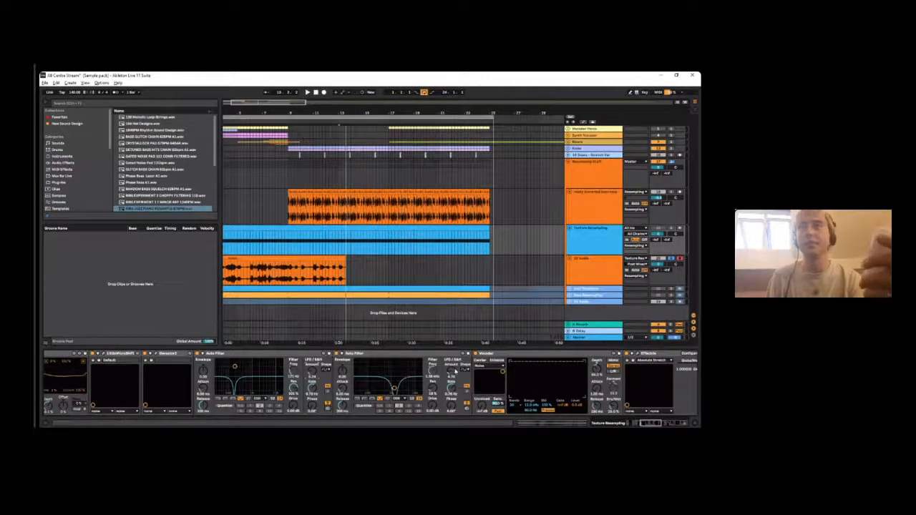
pyautogui.moveTo(642, 425); pyautogui.dragTo(654, 426)
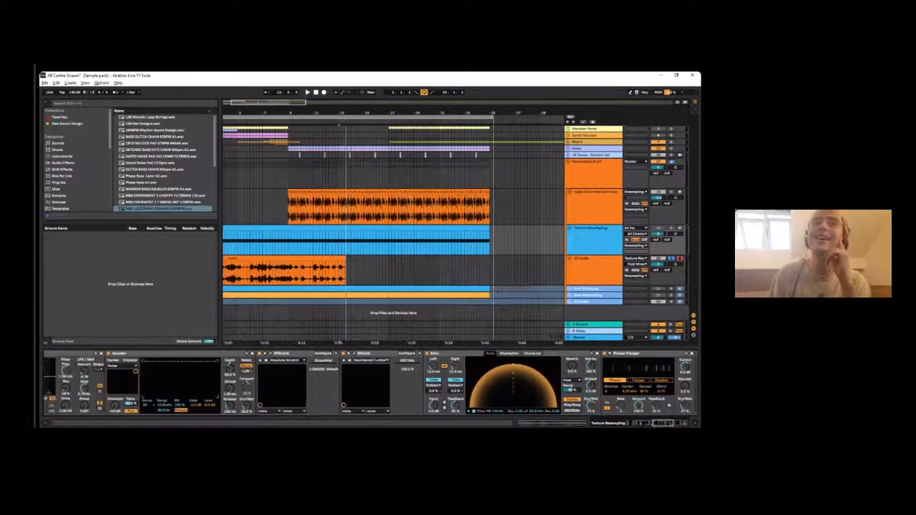
# - Open the Effectrix and Glitch2 plug-in windows from the device chain and arrange them so both sequences can be viewed
pyautogui.click(270, 353)
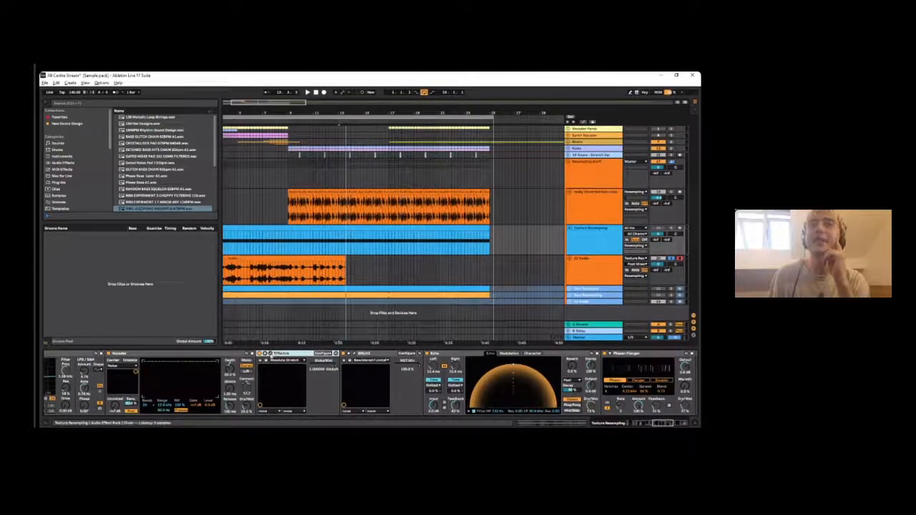
pyautogui.click(271, 353)
pyautogui.click(357, 353)
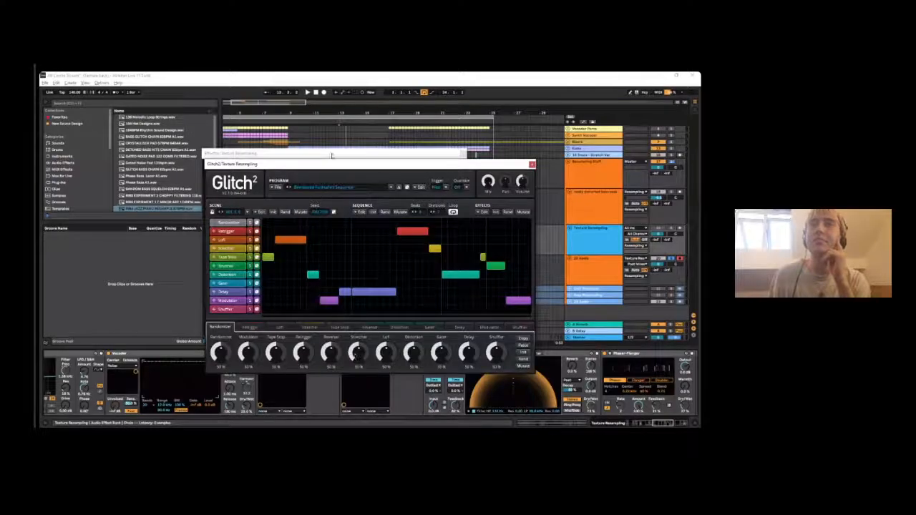
pyautogui.moveTo(320, 150); pyautogui.dragTo(183, 100)
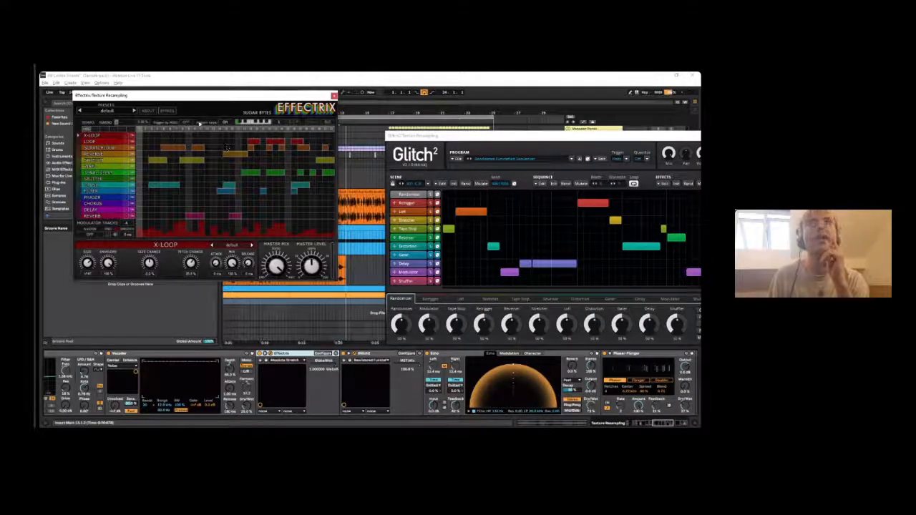
pyautogui.moveTo(511, 141); pyautogui.dragTo(393, 146)
# - Adjust the Audio Effect Rack's Glitch macro with the plug-ins displayed, and close the Glitch2 and Effectrix windows
pyautogui.moveTo(212, 375)
pyautogui.mouseDown()
pyautogui.moveTo(212, 422)
pyautogui.moveTo(213, 374)
pyautogui.mouseUp()
pyautogui.moveTo(344, 149); pyautogui.dragTo(323, 130)
pyautogui.moveTo(212, 373)
pyautogui.mouseDown()
pyautogui.moveTo(213, 329)
pyautogui.moveTo(213, 371)
pyautogui.mouseUp()
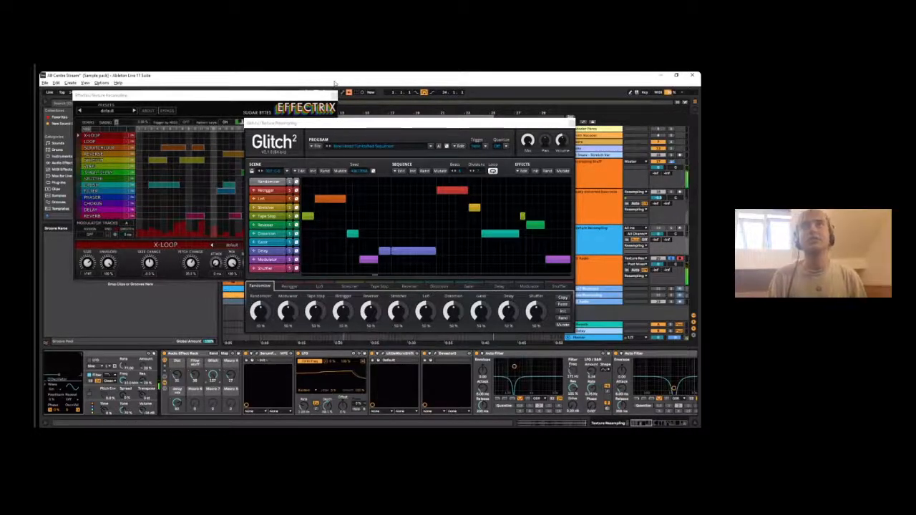
pyautogui.click(572, 123)
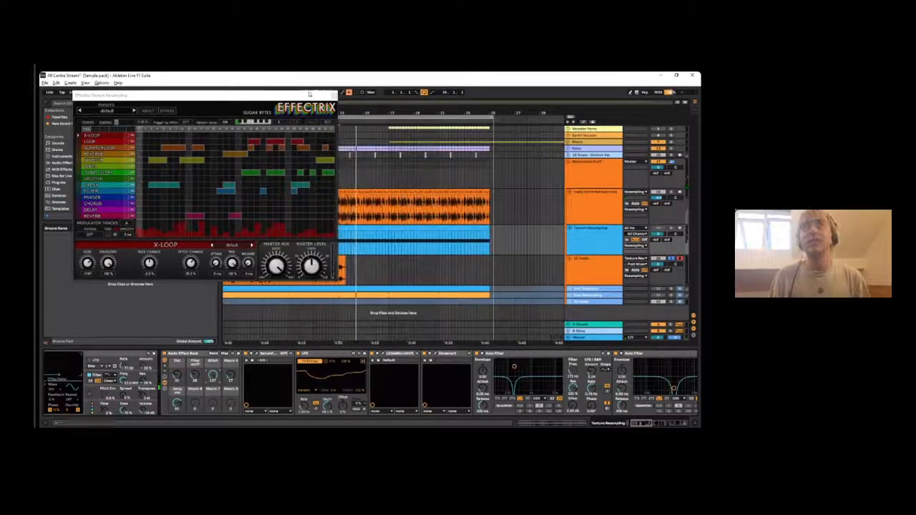
pyautogui.click(333, 94)
# - Restart playback with the Texture Resampling track's devices displayed and adjust the rack's Filter stuff macro
pyautogui.click(287, 227)
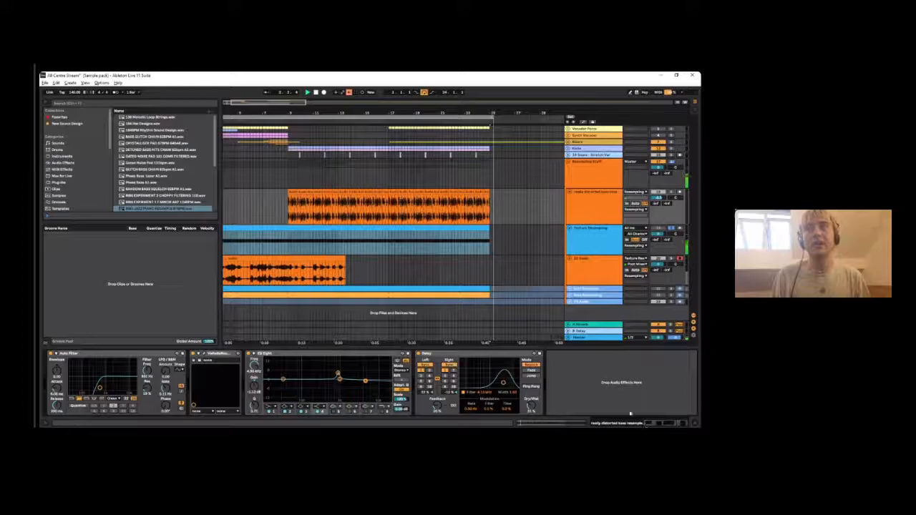
pyautogui.click(589, 243)
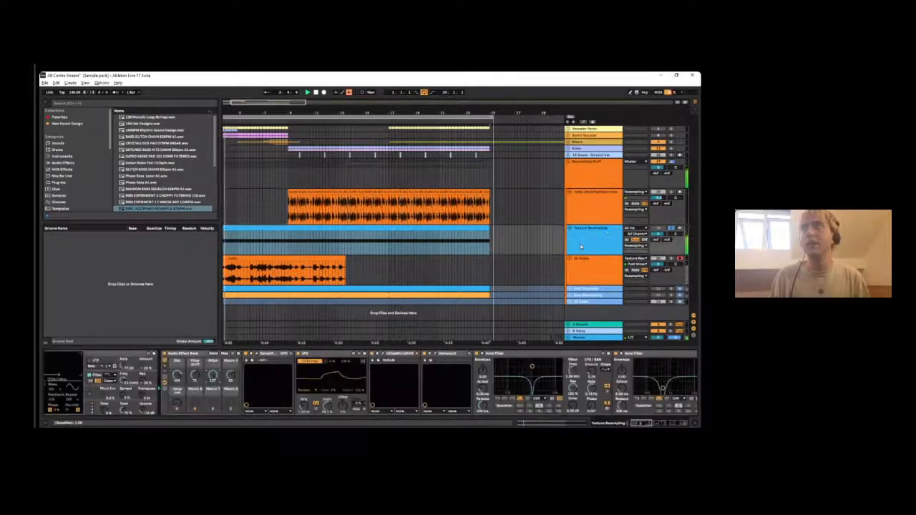
pyautogui.press('space')
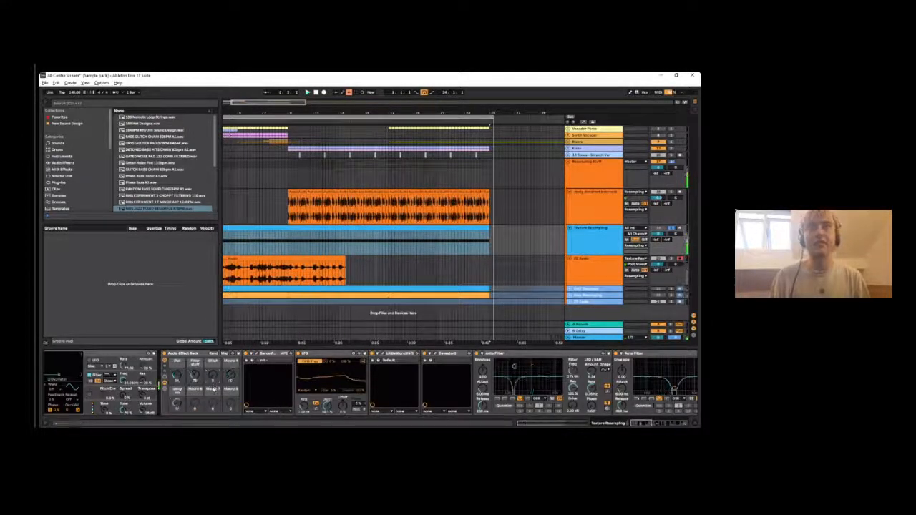
pyautogui.moveTo(239, 113); pyautogui.dragTo(240, 86)
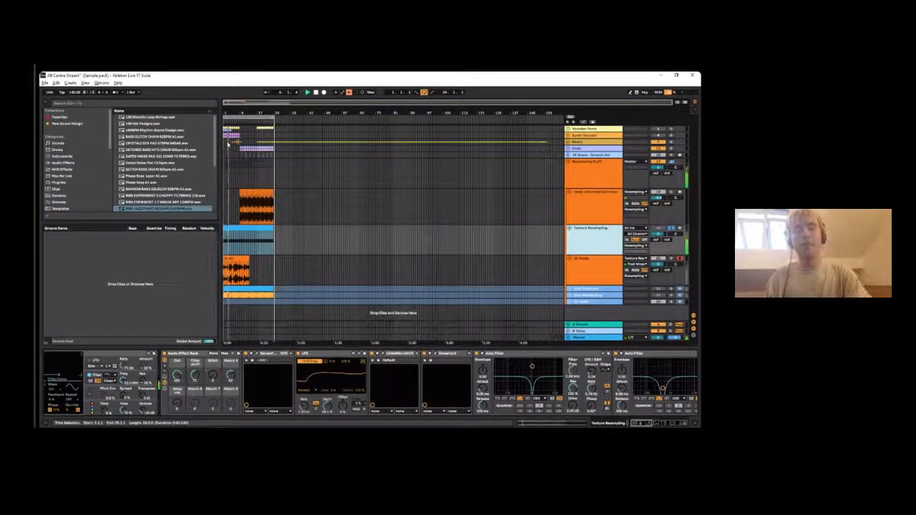
pyautogui.moveTo(198, 380); pyautogui.dragTo(197, 380)
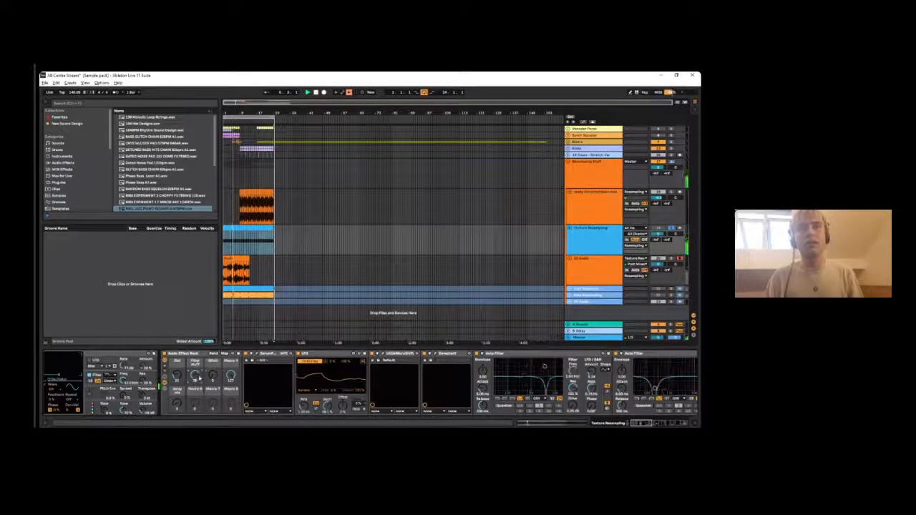
# - Reopen the Effectrix and Glitch2 plug-in windows and place them side by side
pyautogui.moveTo(647, 425); pyautogui.dragTo(664, 415)
pyautogui.click(435, 354)
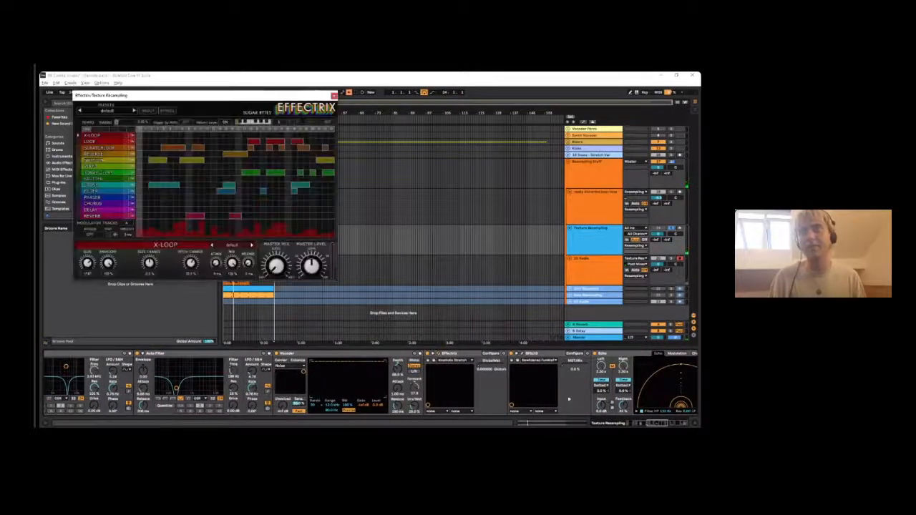
pyautogui.click(517, 354)
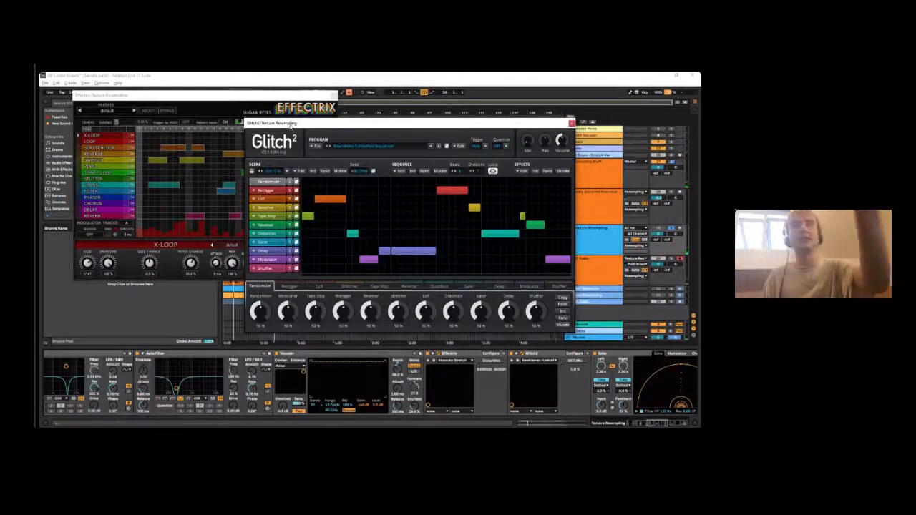
pyautogui.moveTo(291, 124); pyautogui.dragTo(389, 143)
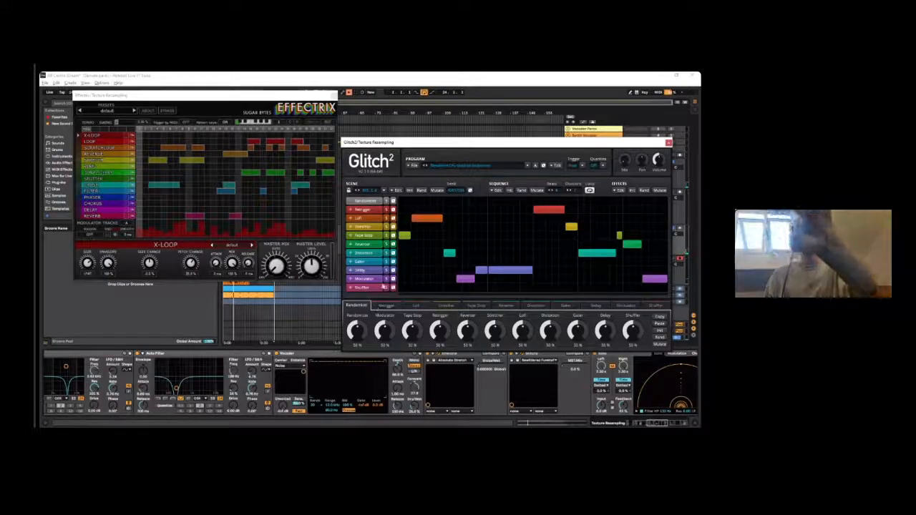
# - Add a Stretcher block directly beneath the Lofi block in Glitch2's sequence, matching its length, and close both plug-in windows
pyautogui.click(442, 216)
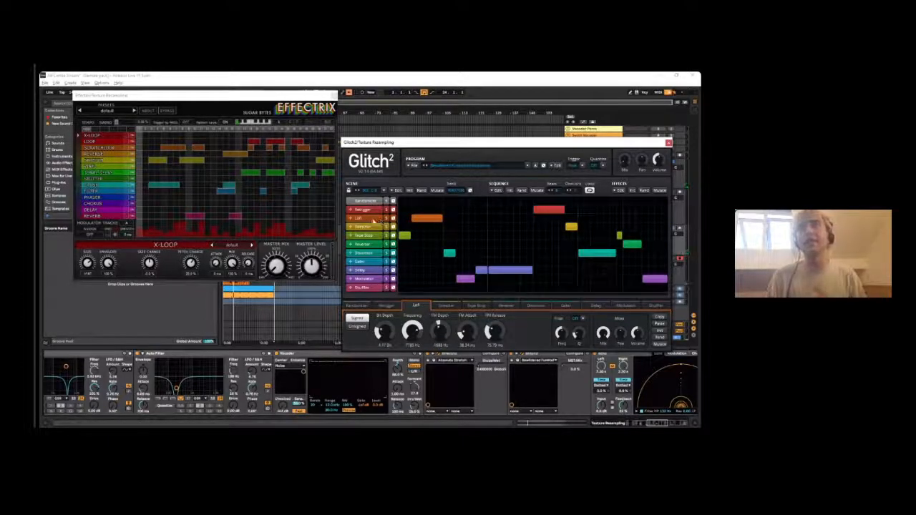
pyautogui.moveTo(413, 228); pyautogui.dragTo(442, 230)
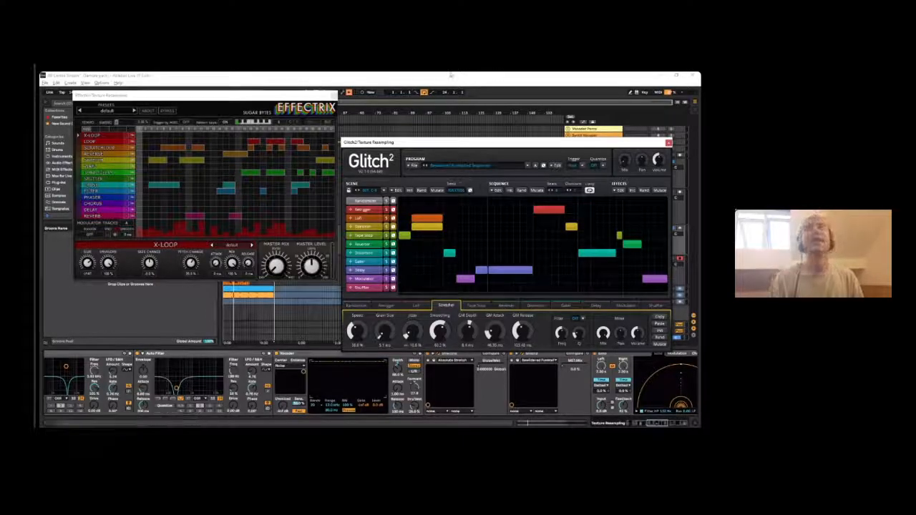
pyautogui.click(333, 95)
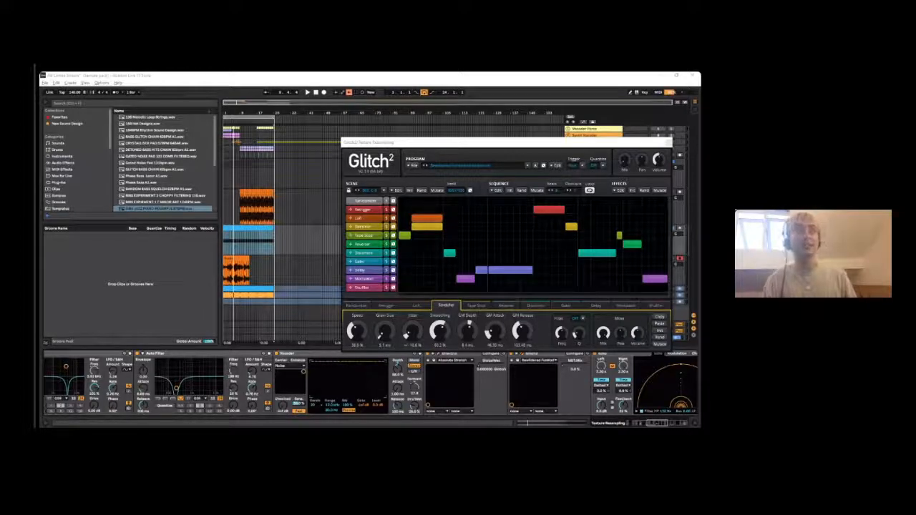
pyautogui.moveTo(411, 143); pyautogui.dragTo(340, 177)
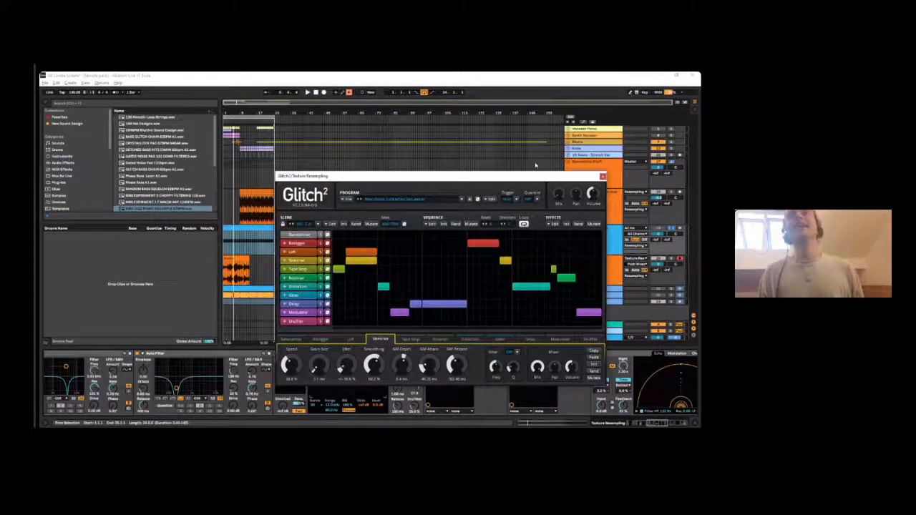
pyautogui.click(602, 176)
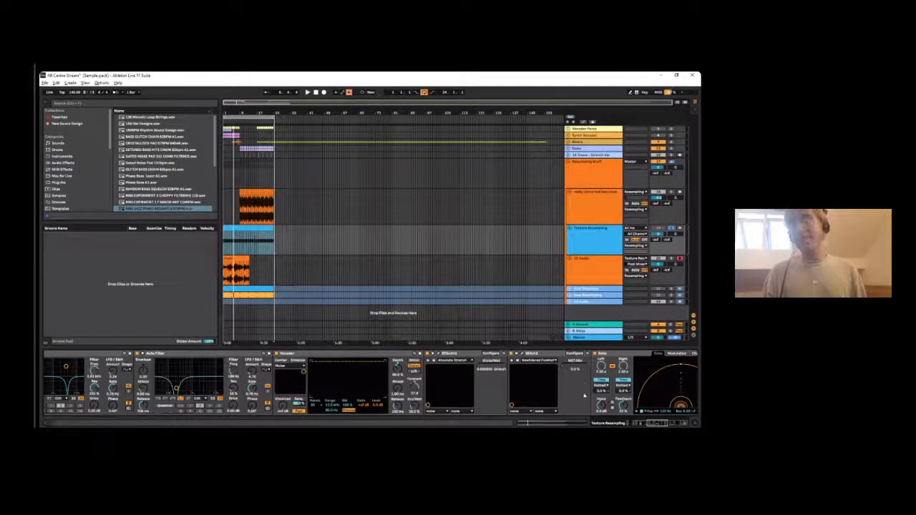
# - Examine the end of the Texture Resampling chain with Echo, Phaser-Flanger, EQ Eight and Glue Compressor
pyautogui.hscroll(10, 623, 422)
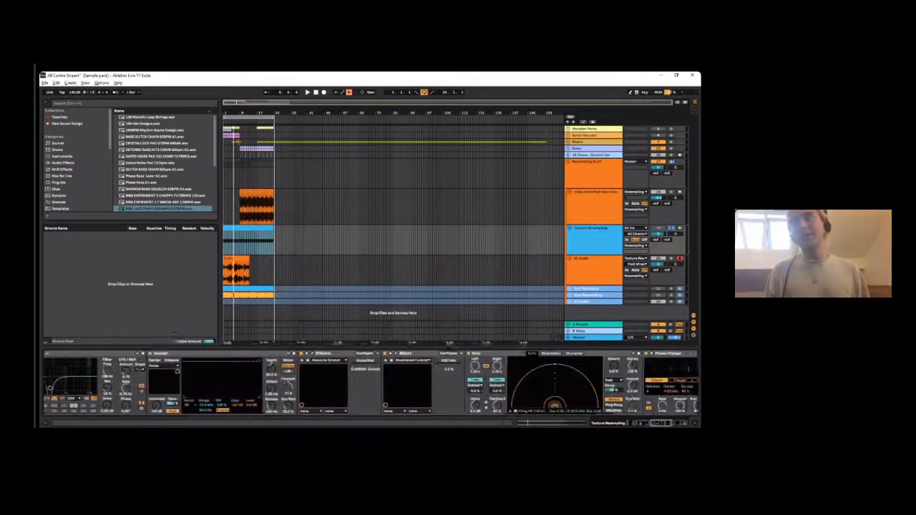
pyautogui.hscroll(10, 370, 387)
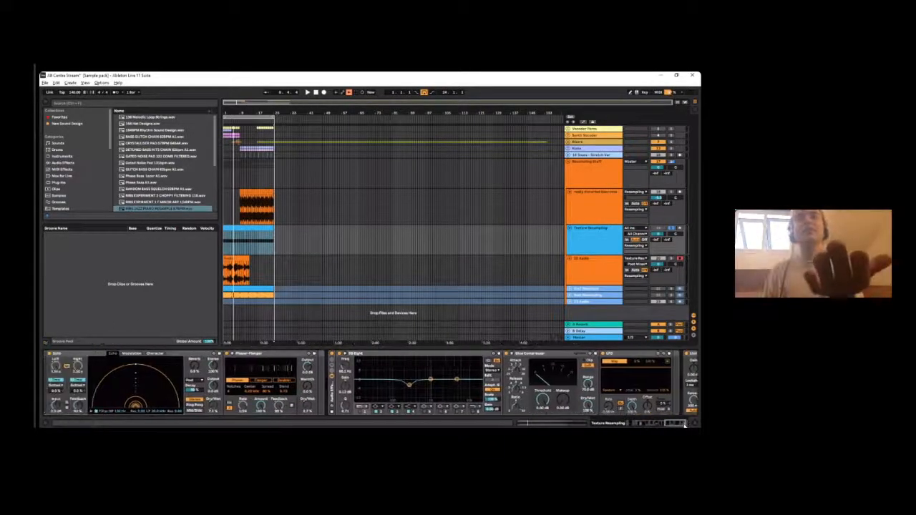
pyautogui.click(576, 252)
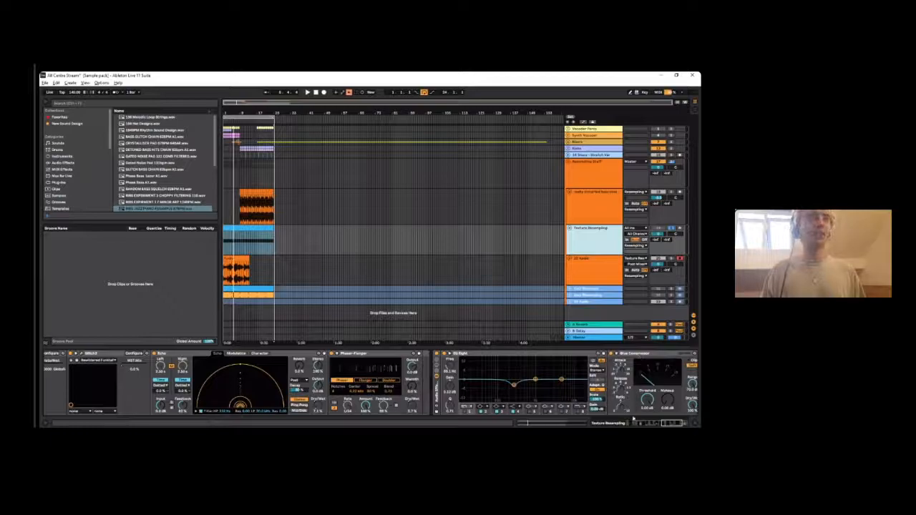
pyautogui.click(351, 304)
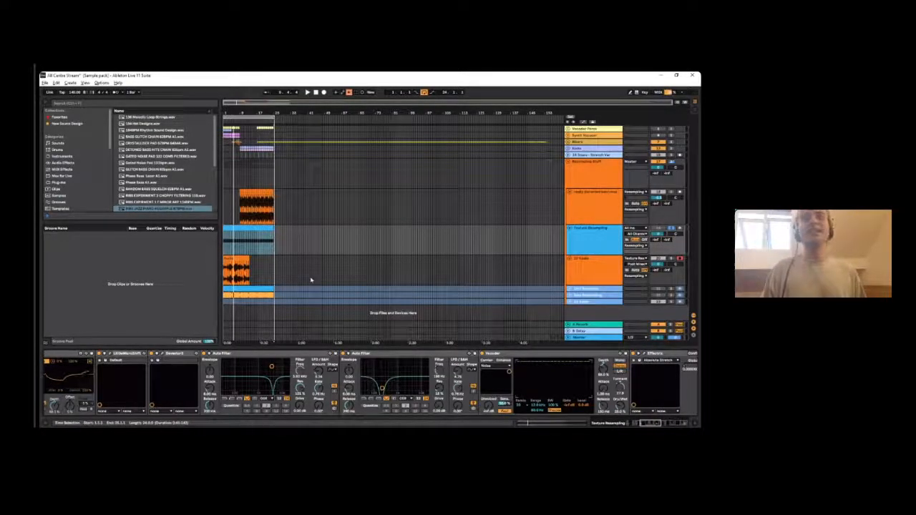
# - Select the recorded audio clip on the track directly below Texture Resampling
pyautogui.click(233, 257)
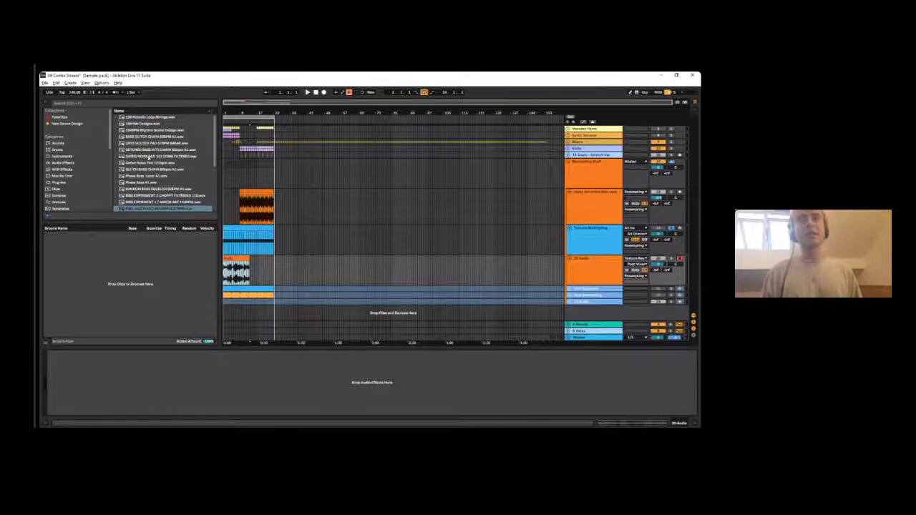
pyautogui.moveTo(232, 113); pyautogui.dragTo(232, 142)
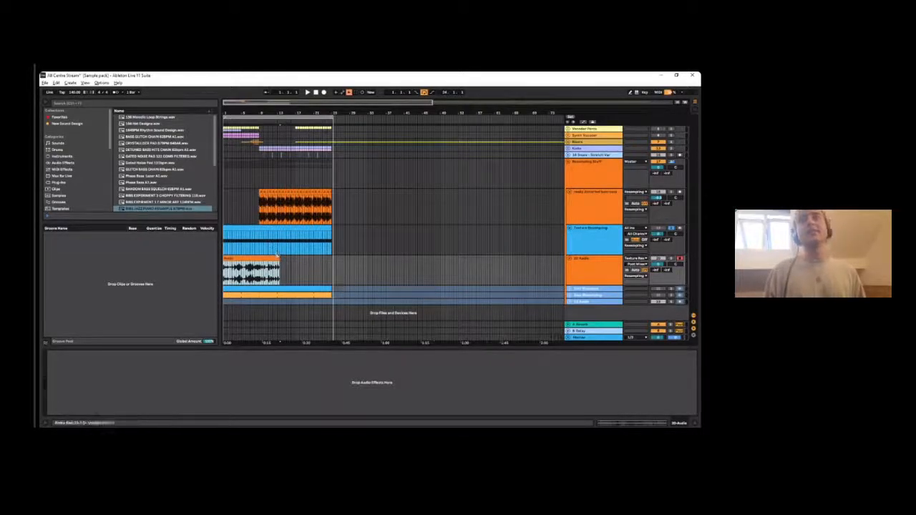
pyautogui.moveTo(265, 259); pyautogui.dragTo(216, 252)
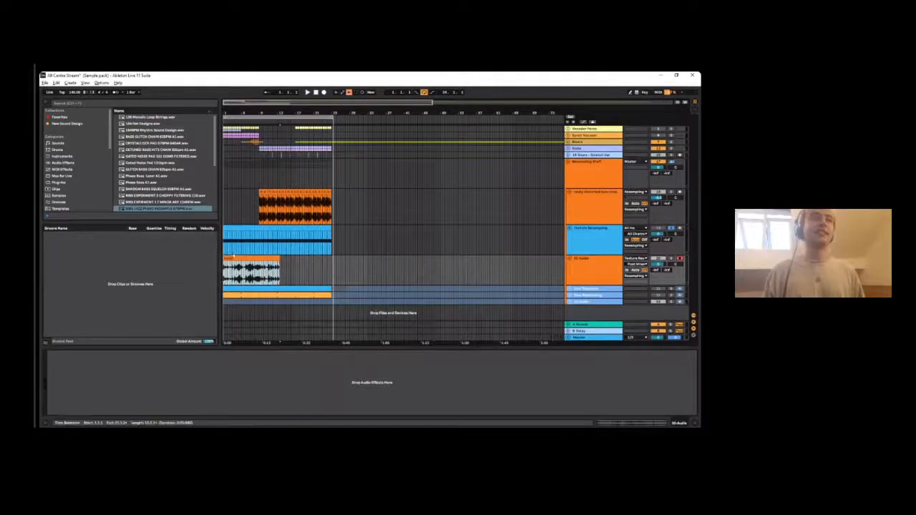
pyautogui.click(588, 260)
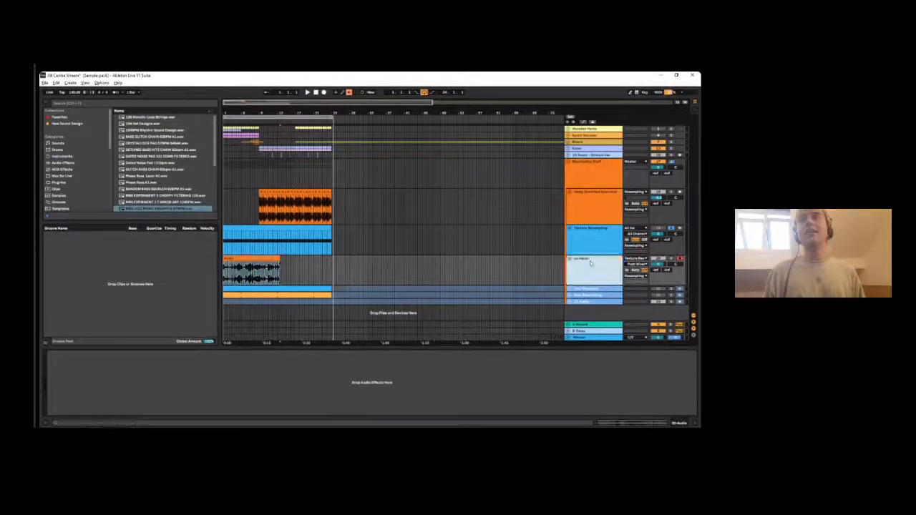
pyautogui.hotkey('ctrl', 'r')
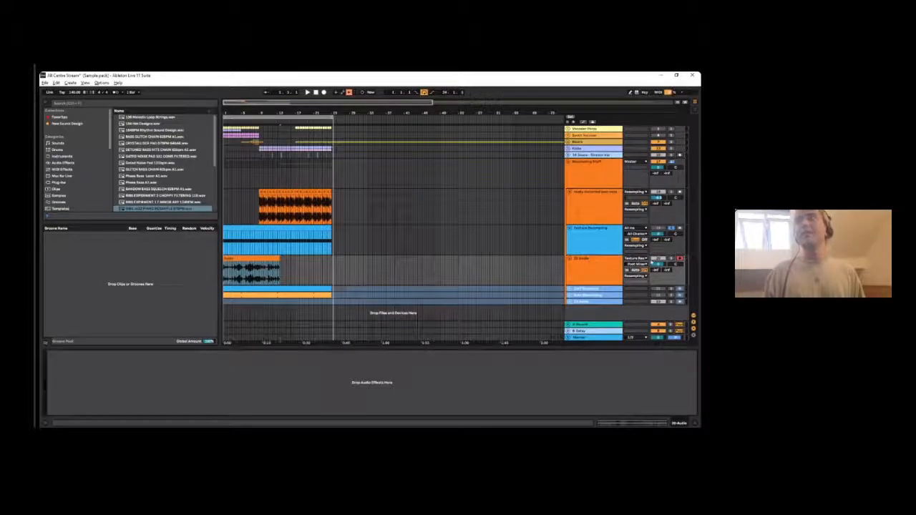
pyautogui.click(272, 272)
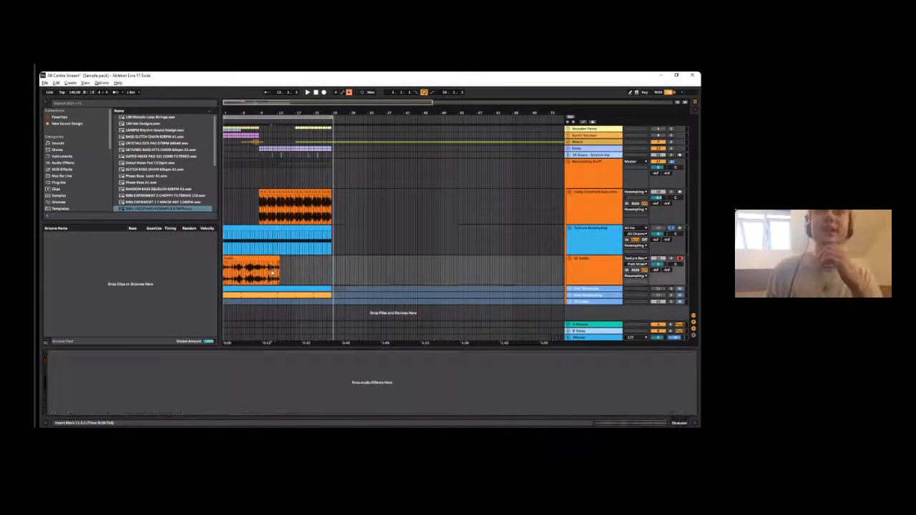
# - Locate the recorded clip's file in the project's Recorded samples folder, browse the places list, and hide the browser
pyautogui.rightClick(251, 264)
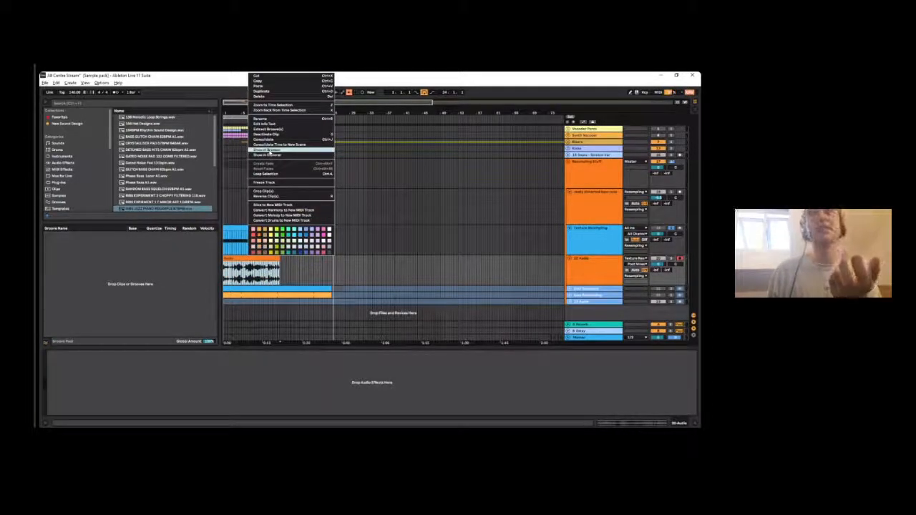
pyautogui.click(269, 152)
pyautogui.rightClick(152, 170)
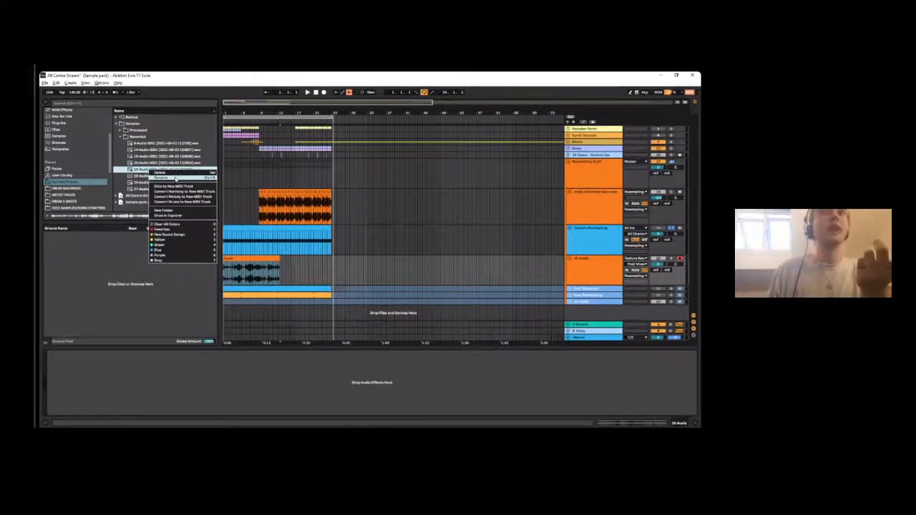
pyautogui.click(137, 169)
pyautogui.scroll(-4, 72, 165)
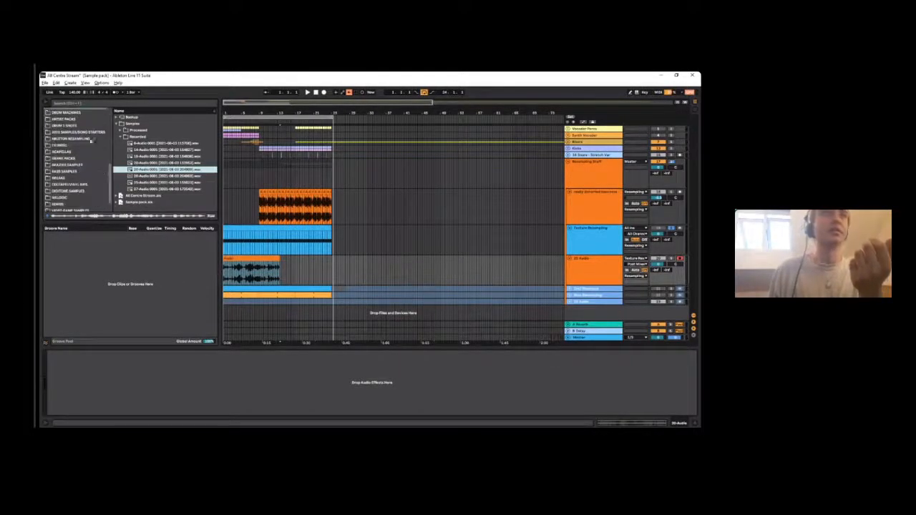
pyautogui.scroll(5, 88, 151)
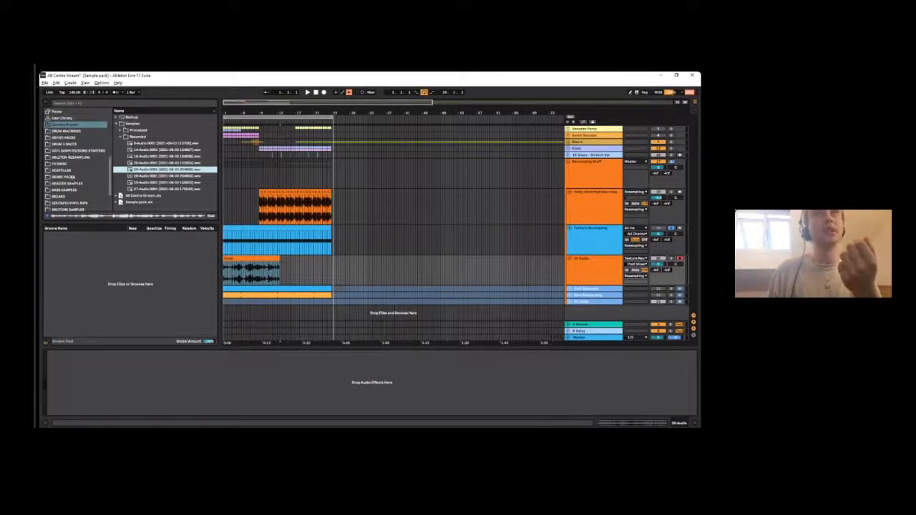
pyautogui.scroll(3, 73, 177)
pyautogui.click(45, 104)
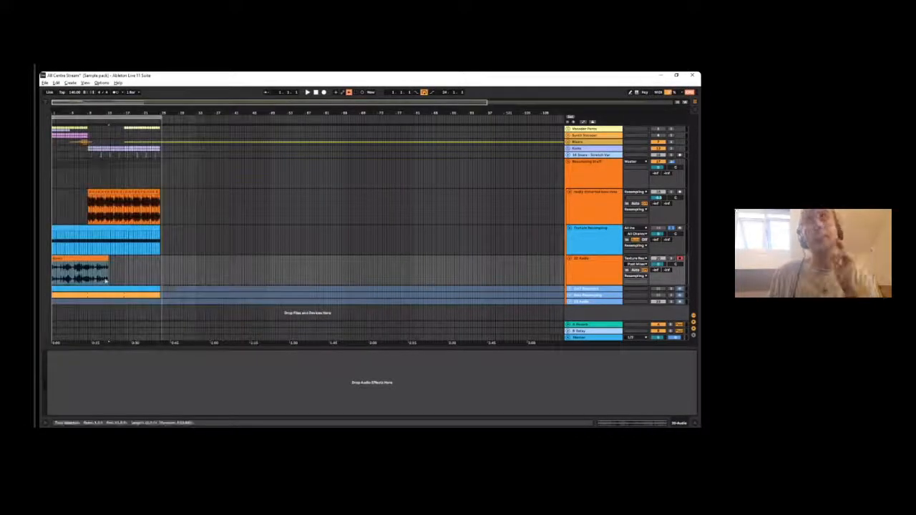
# - Play the recorded texture clip below Texture Resampling and zoom in on its opening bars
pyautogui.click(381, 273)
pyautogui.click(600, 249)
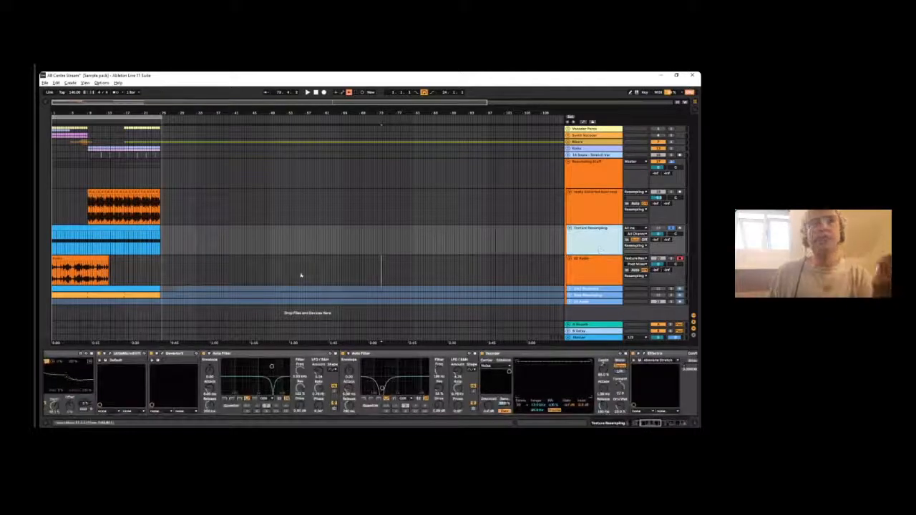
pyautogui.click(60, 259)
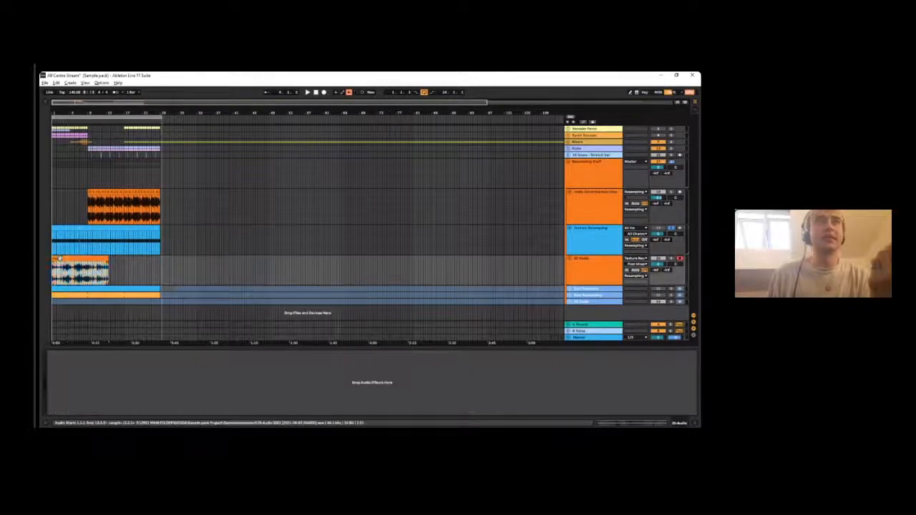
pyautogui.click(61, 271)
pyautogui.press('space')
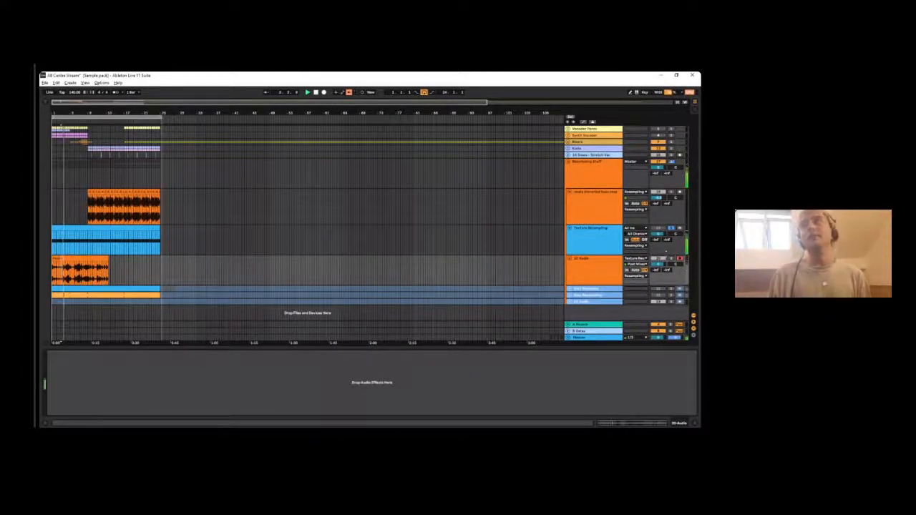
pyautogui.moveTo(66, 113); pyautogui.dragTo(67, 172)
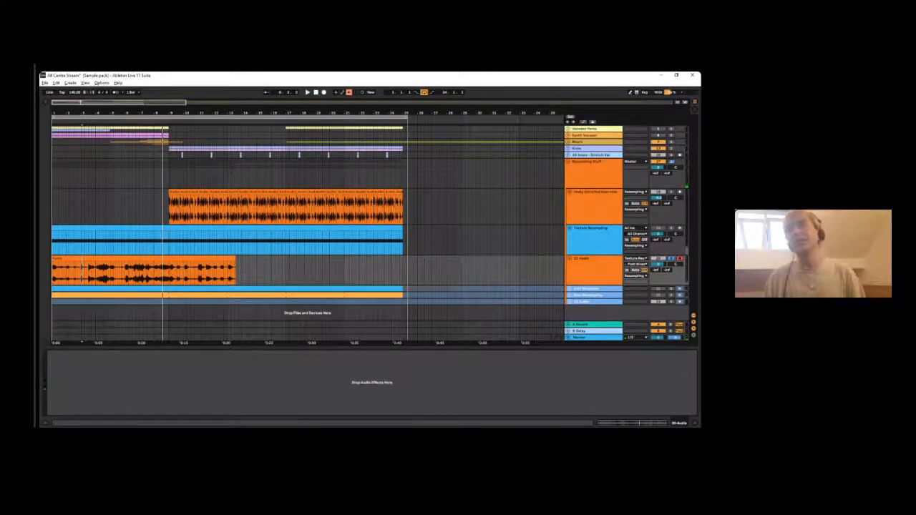
# - Delete the recorded audio track and the Texture Resampling track
pyautogui.click(574, 289)
pyautogui.click(577, 295)
pyautogui.click(588, 259)
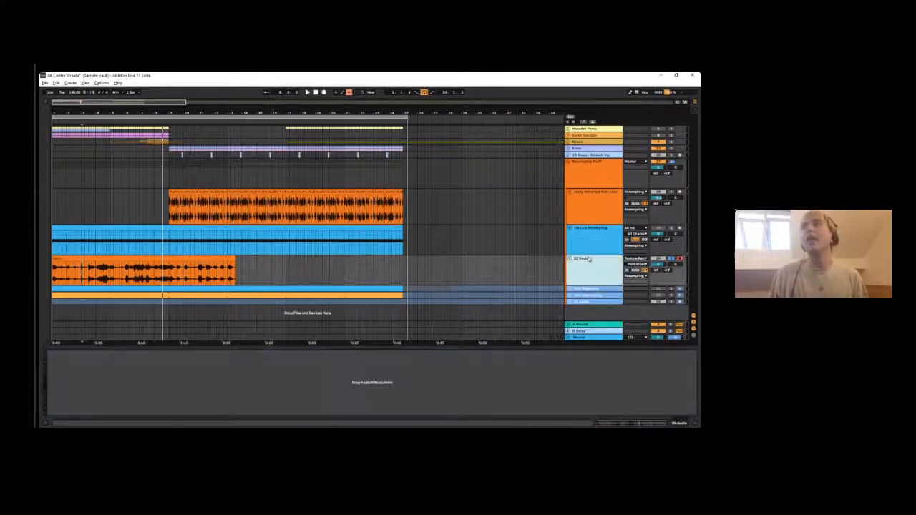
pyautogui.press('Delete')
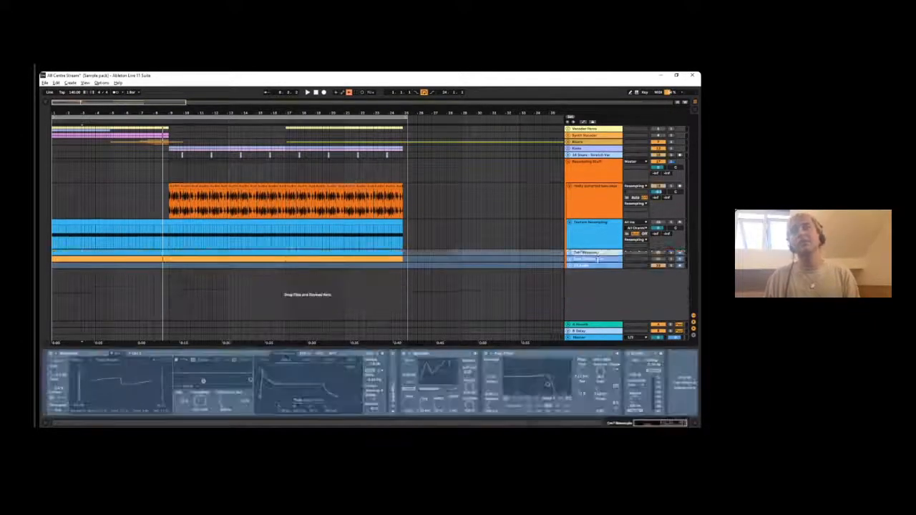
pyautogui.click(589, 227)
pyautogui.press('Delete')
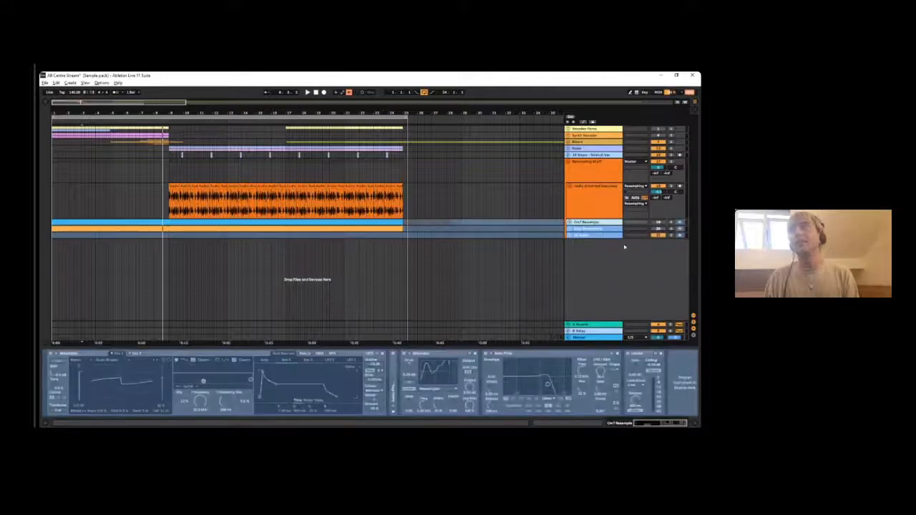
# - Unfreeze the Cm7 Resample track, unfold it in the arrangement and solo it
pyautogui.rightClick(607, 224)
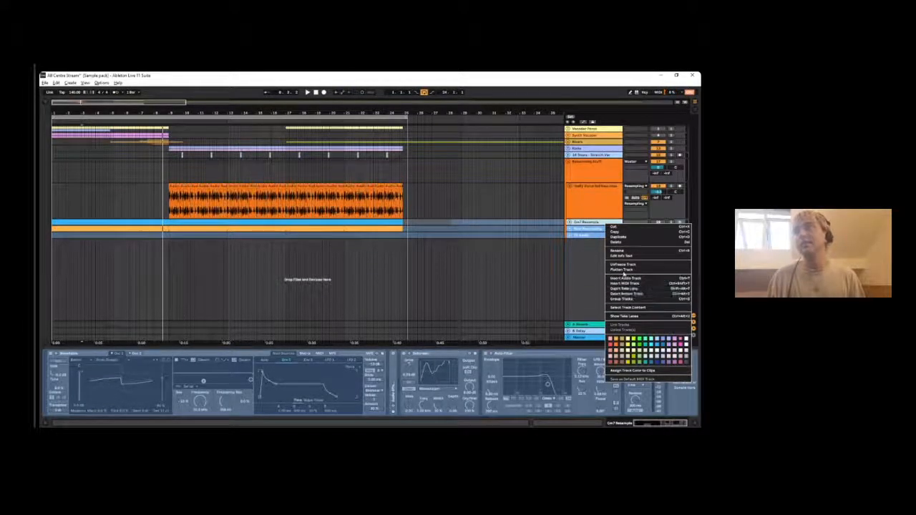
pyautogui.click(626, 265)
pyautogui.press('space')
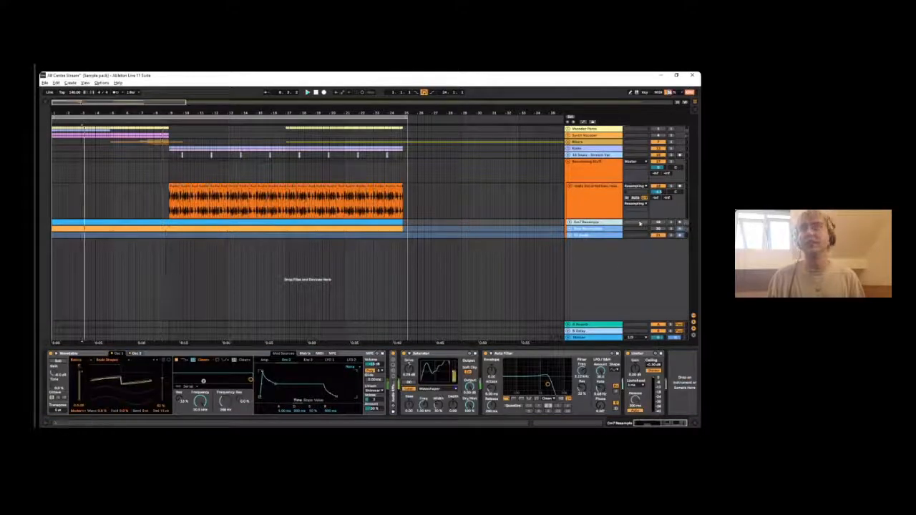
pyautogui.doubleClick(593, 222)
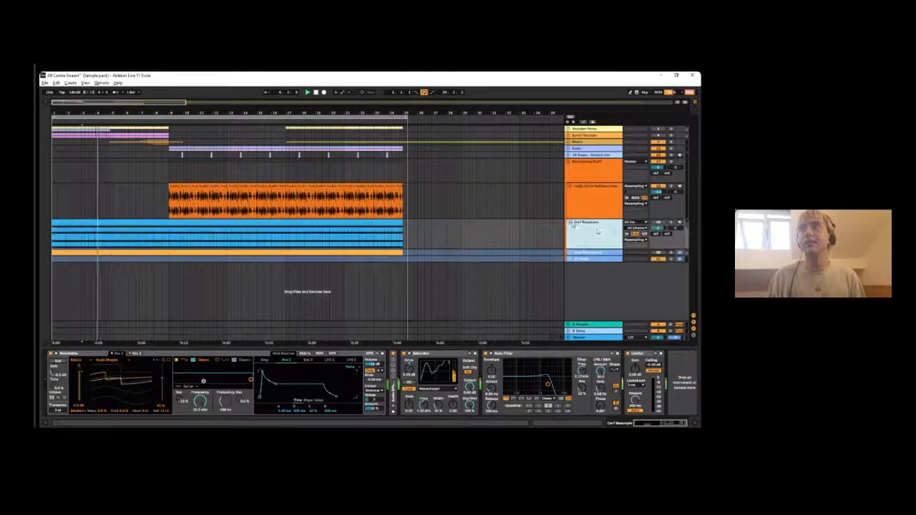
pyautogui.click(670, 223)
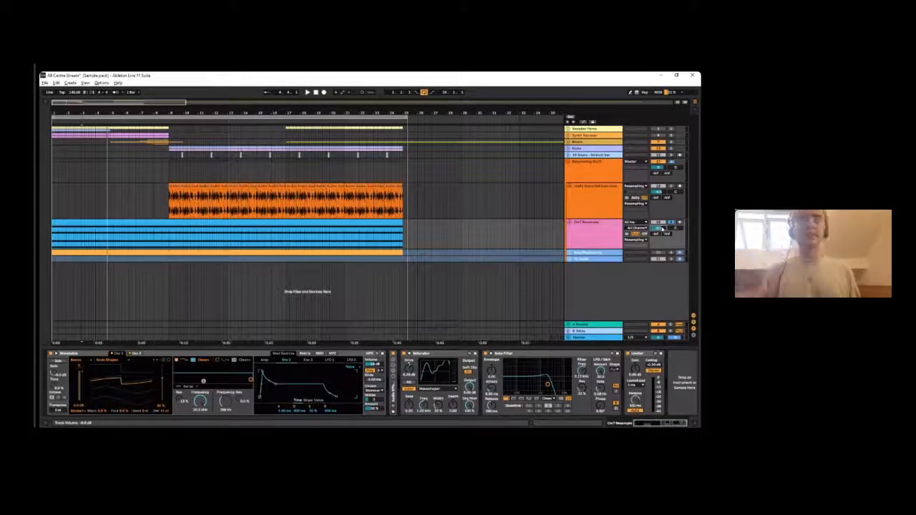
# - Select the Cm7 Resample clip and shorten the arrangement loop so it ends exactly at the clip's end
pyautogui.moveTo(141, 110)
pyautogui.mouseDown()
pyautogui.moveTo(141, 81)
pyautogui.moveTo(140, 93)
pyautogui.mouseUp()
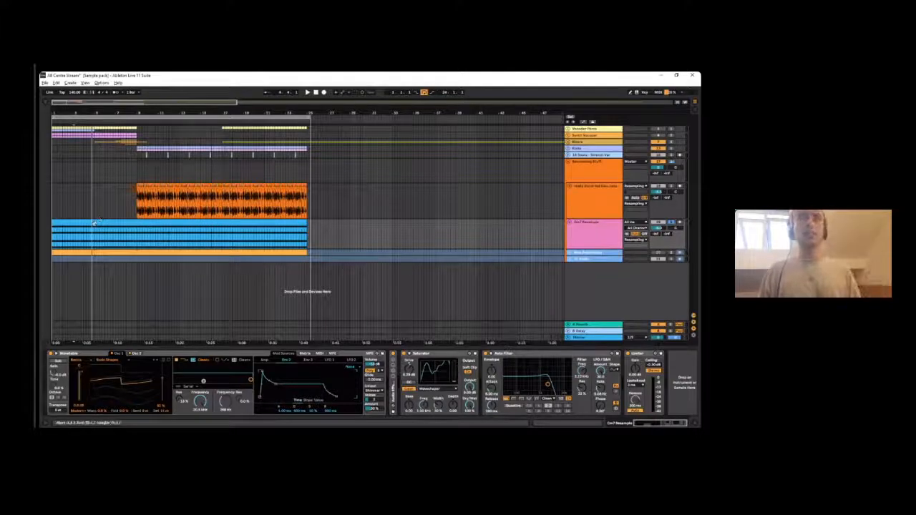
pyautogui.moveTo(140, 236); pyautogui.dragTo(53, 258)
pyautogui.click(581, 231)
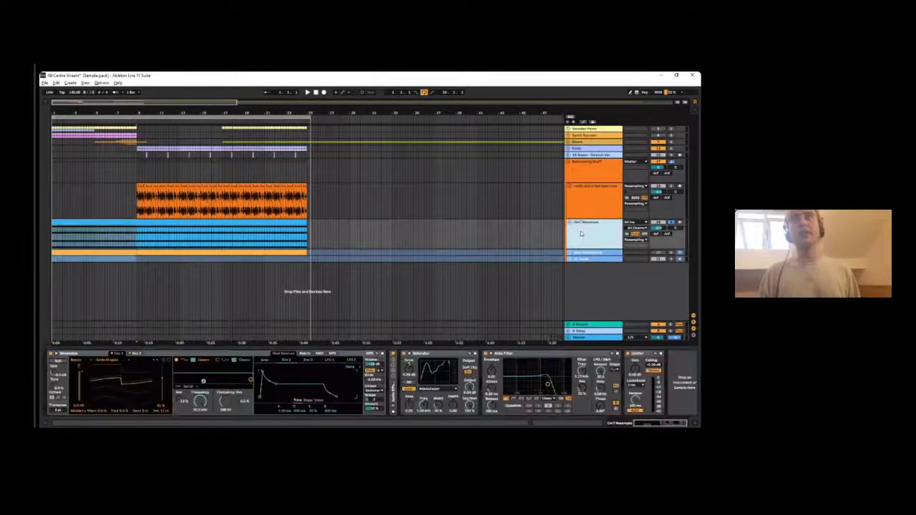
pyautogui.click(192, 238)
pyautogui.click(202, 223)
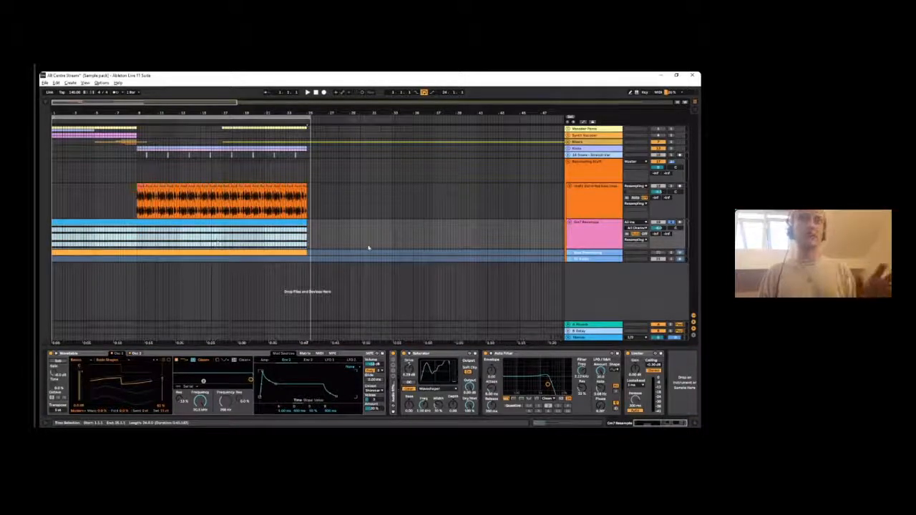
pyautogui.moveTo(310, 117); pyautogui.dragTo(307, 117)
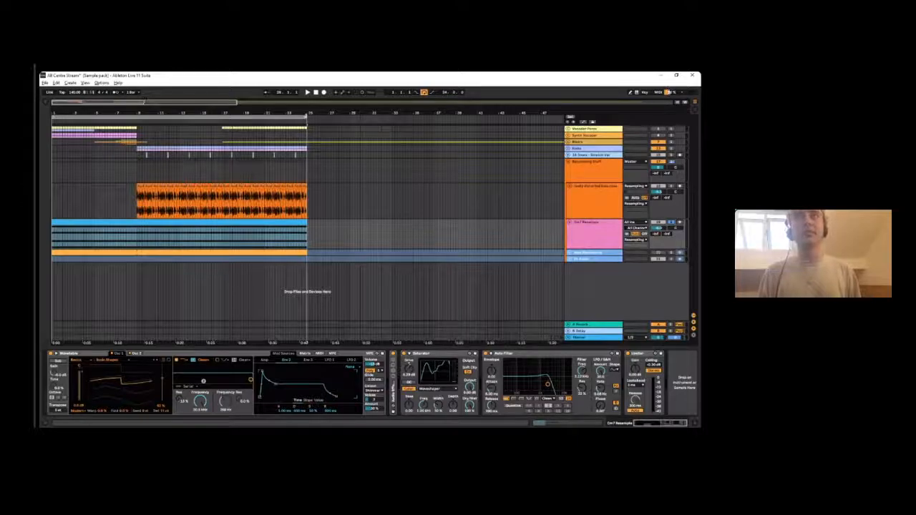
# - Turn off the Saturator and Auto Filter near the end of the Cm7 Resample chain and restart playback
pyautogui.press('space')
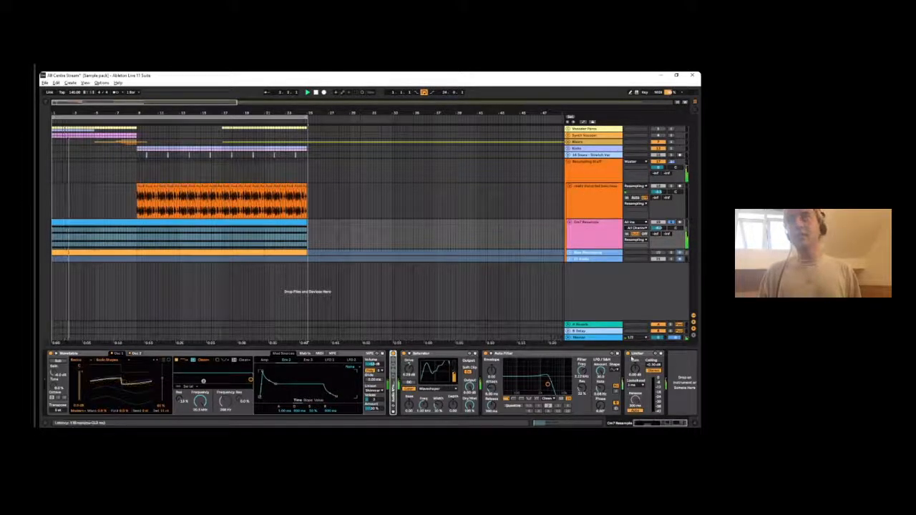
pyautogui.click(590, 358)
pyautogui.click(406, 357)
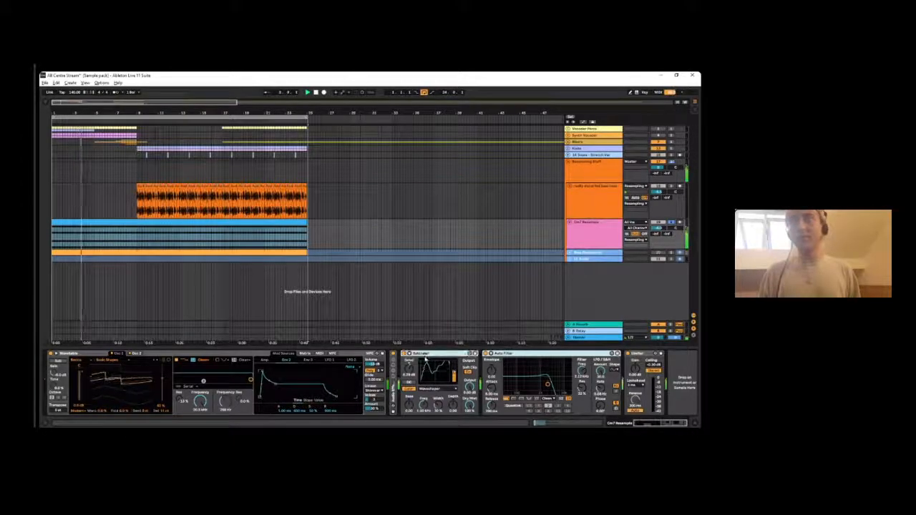
pyautogui.click(404, 353)
pyautogui.press('space')
pyautogui.press('space')
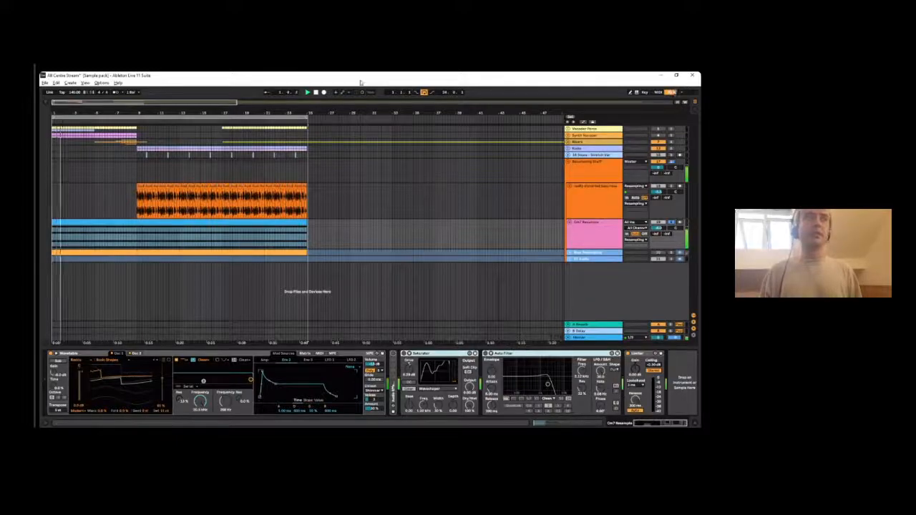
# - Examine the Cm7 Resample clip's MIDI notes and Wavetable's expanded view of envelopes and LFOs
pyautogui.doubleClick(69, 232)
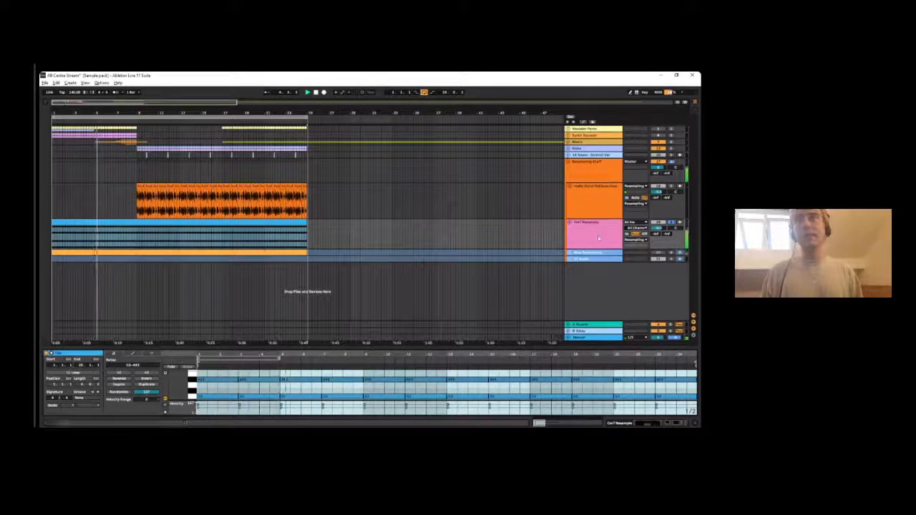
pyautogui.hotkey('shift', 'Tab')
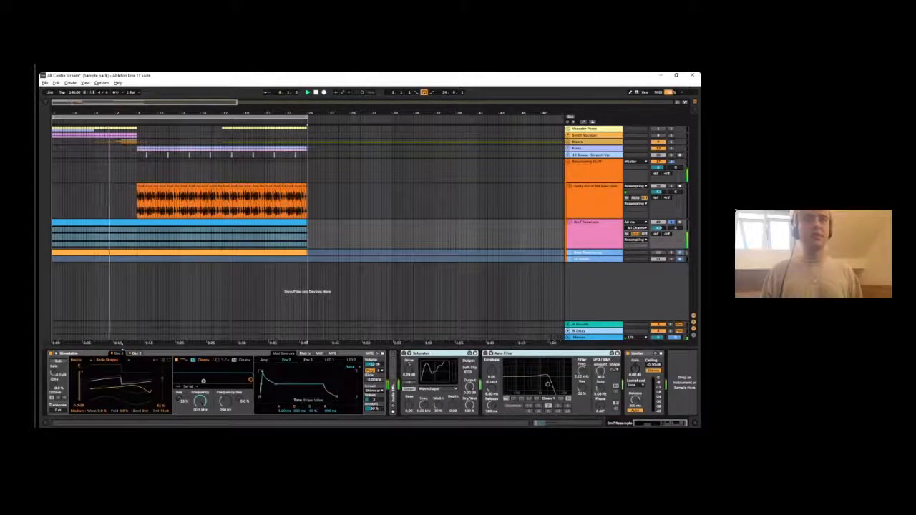
pyautogui.click(55, 353)
pyautogui.click(57, 354)
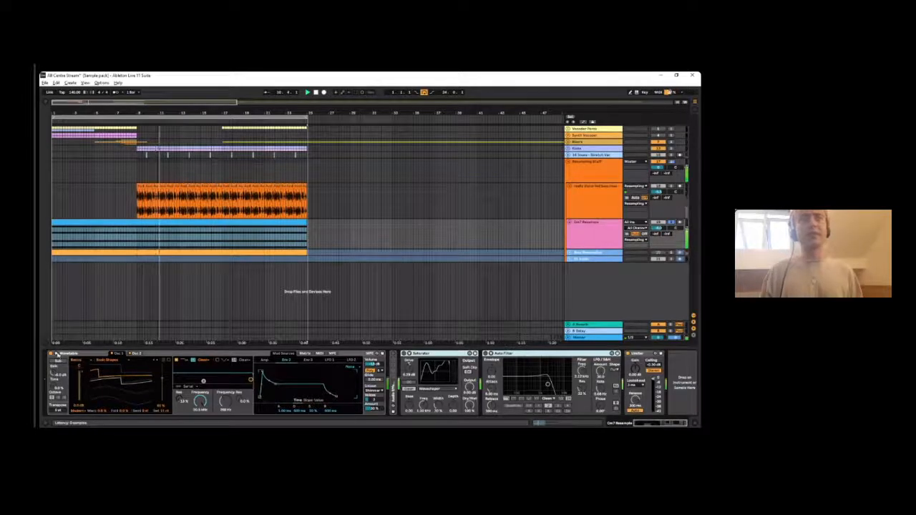
pyautogui.click(57, 353)
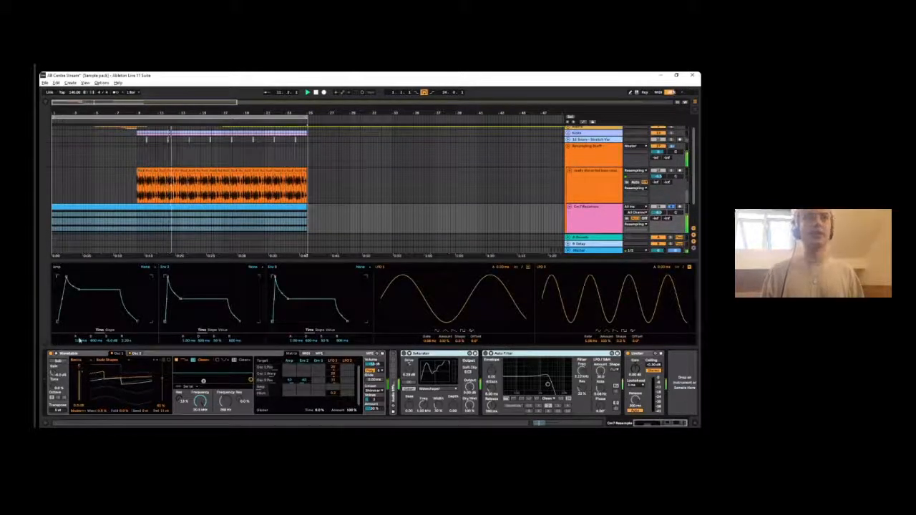
pyautogui.click(57, 353)
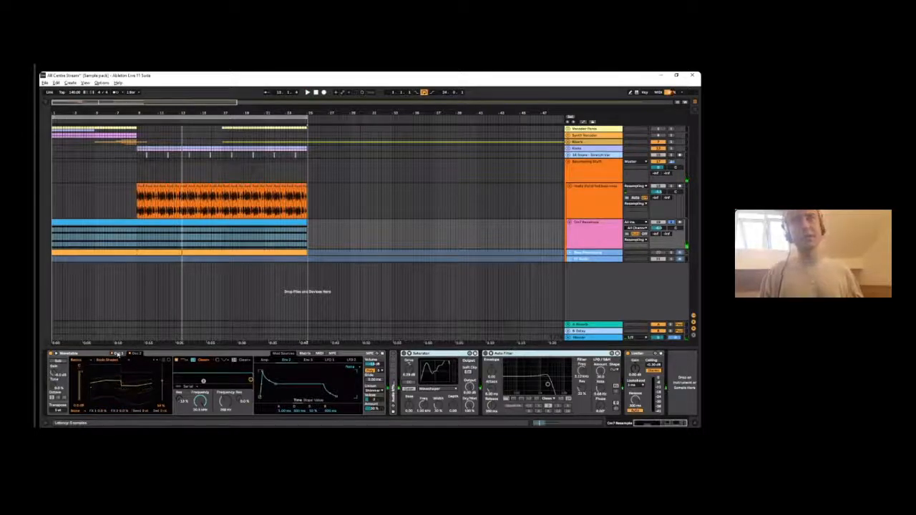
# - Show Wavetable's modulation matrix, check its oscillators, and replay the Cm7 Resample clip from the start
pyautogui.press('space')
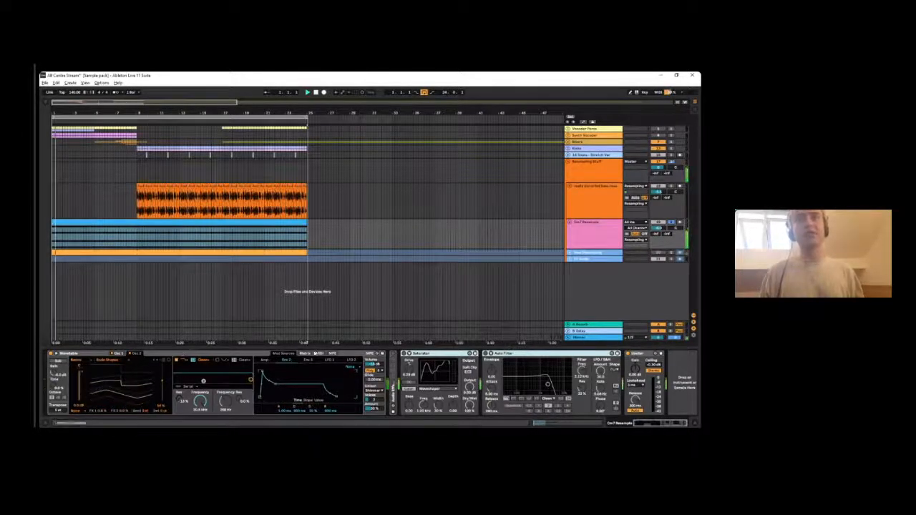
pyautogui.click(305, 354)
pyautogui.click(117, 354)
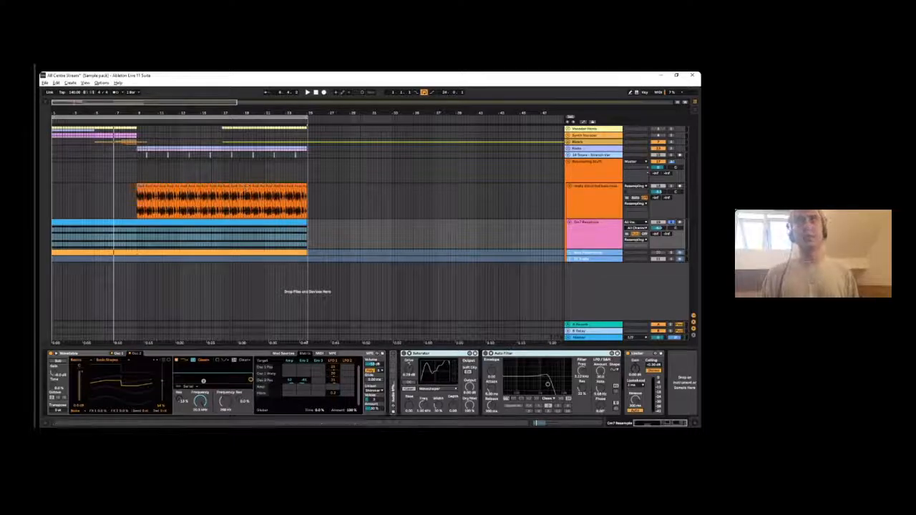
pyautogui.click(258, 223)
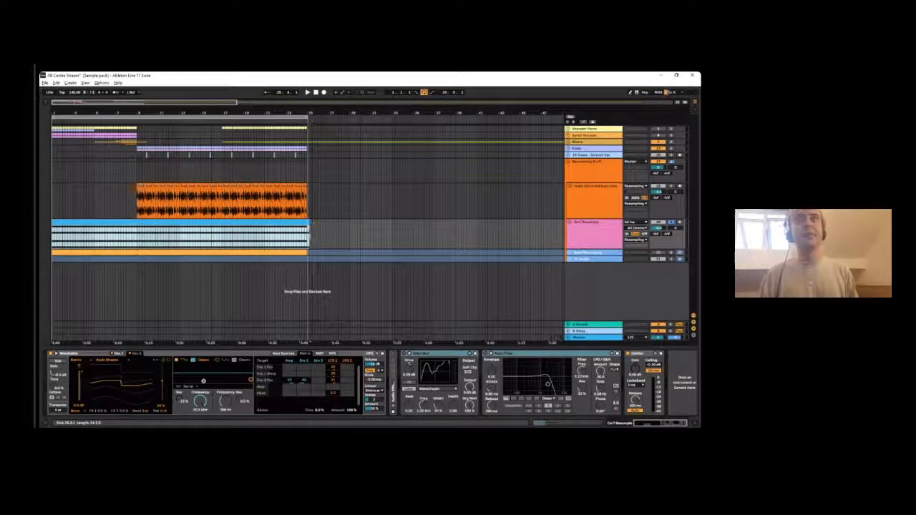
pyautogui.press('space')
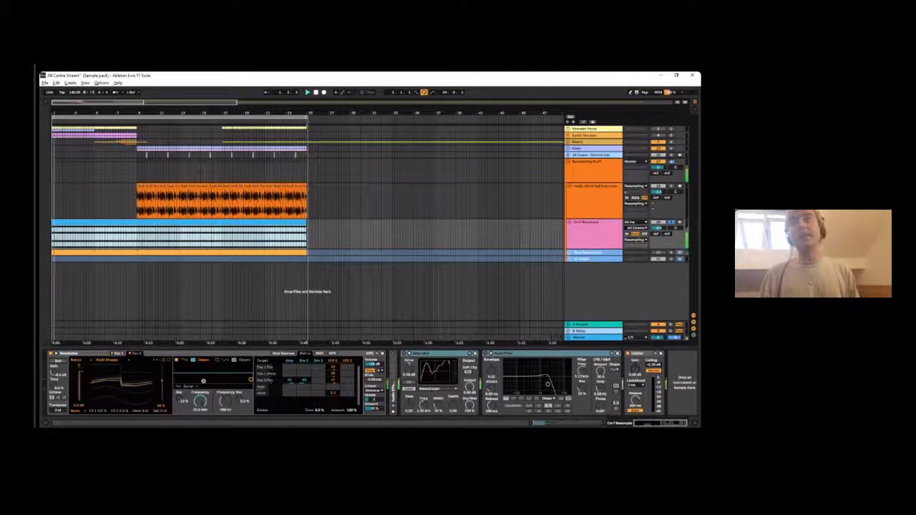
# - Unfold the collapsed rack after Wavetable and examine its series of Auto Filter devices during playback
pyautogui.click(438, 354)
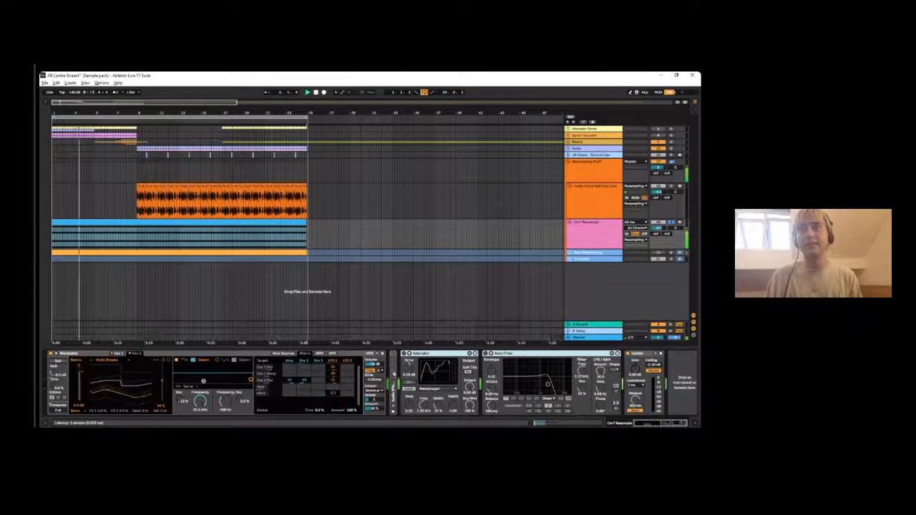
pyautogui.doubleClick(392, 385)
pyautogui.moveTo(630, 422)
pyautogui.mouseDown()
pyautogui.moveTo(661, 419)
pyautogui.moveTo(641, 418)
pyautogui.mouseUp()
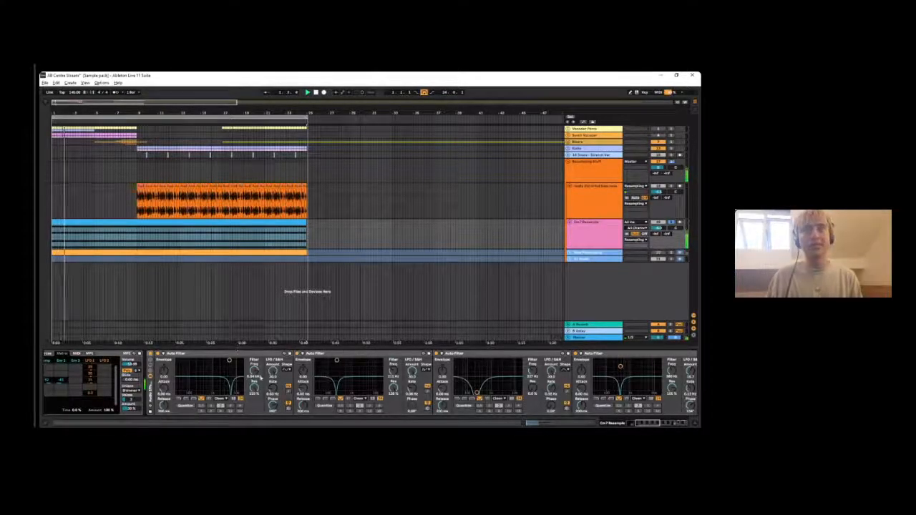
pyautogui.moveTo(644, 424); pyautogui.dragTo(657, 424)
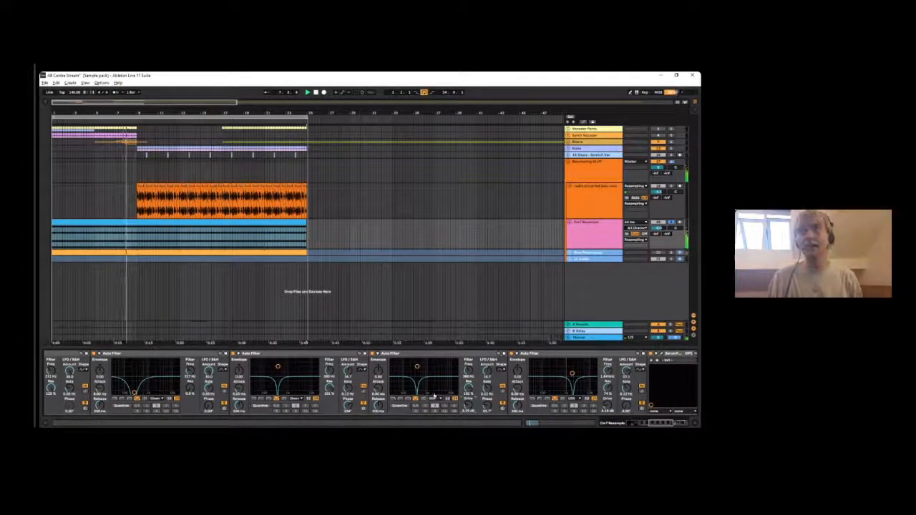
# - Examine the Cm7 Resample effect chain from the first Auto Filter through to the Saturator and Limiter at its end
pyautogui.hscroll(5, 561, 404)
pyautogui.hscroll(2, 561, 404)
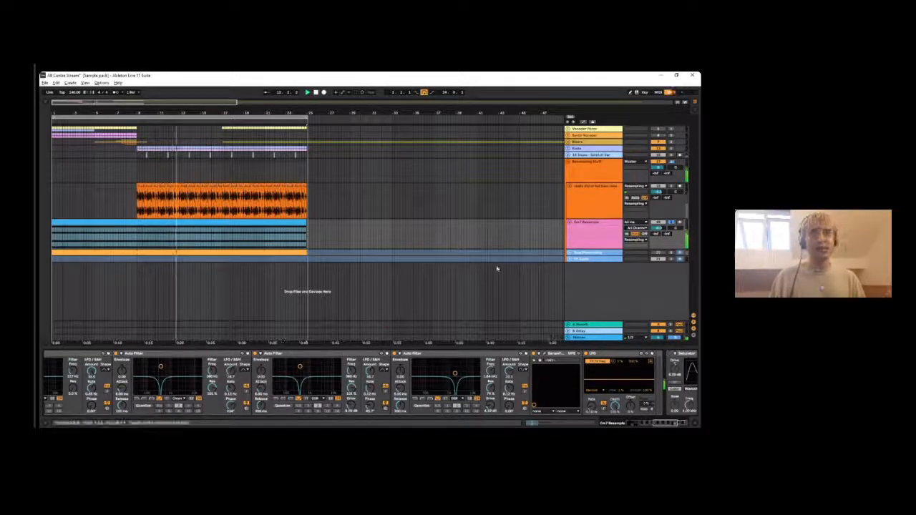
pyautogui.moveTo(663, 423); pyautogui.dragTo(647, 423)
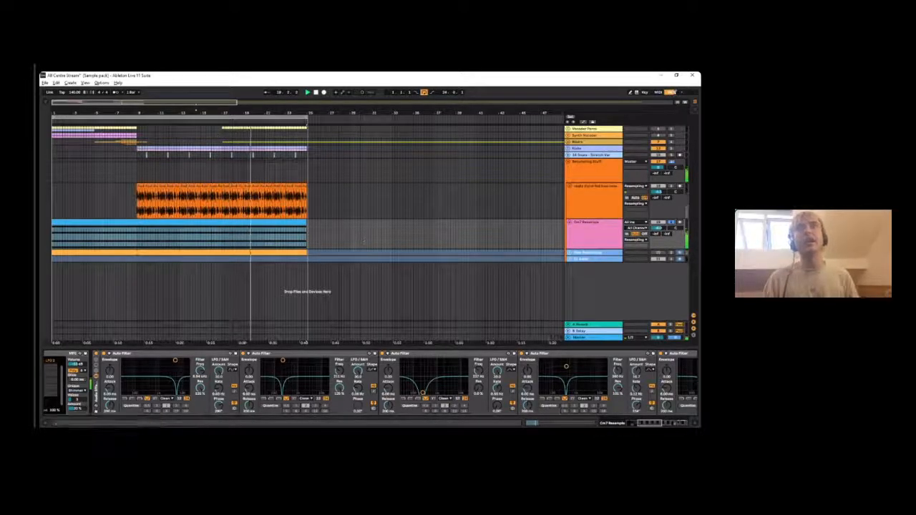
pyautogui.moveTo(178, 108); pyautogui.dragTo(89, 109)
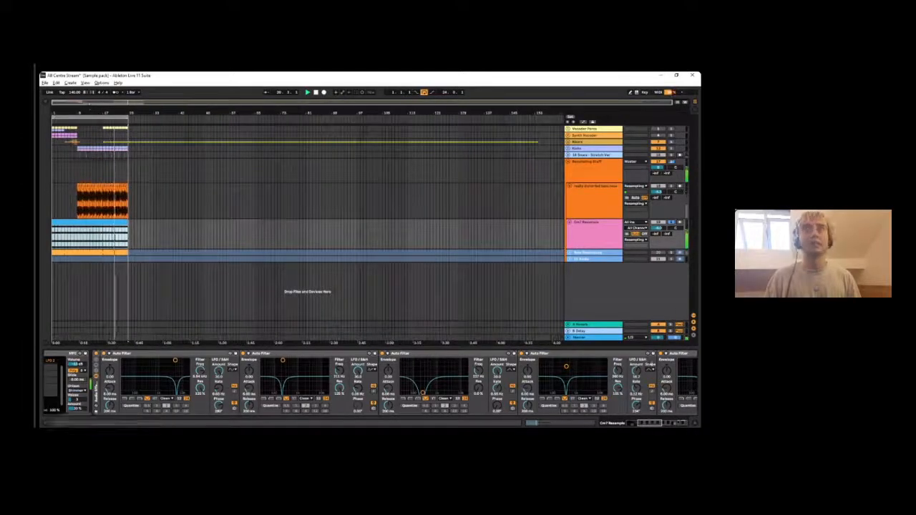
pyautogui.click(678, 423)
pyautogui.moveTo(679, 423); pyautogui.dragTo(677, 424)
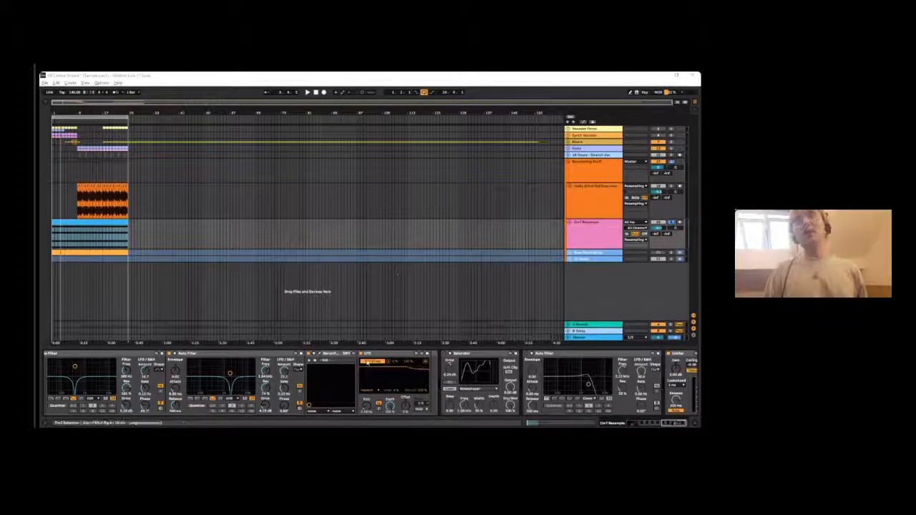
# - Replay the Cm7 Resample clip and inspect Serum FX's Hyper/Dimension and Filter modules, including the filter type categories, closing its window when finished
pyautogui.click(87, 223)
pyautogui.press('space')
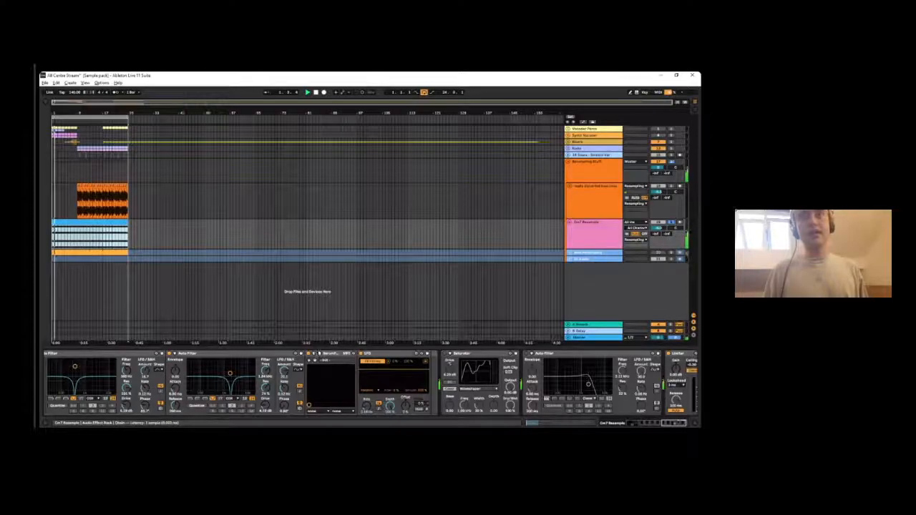
pyautogui.click(318, 354)
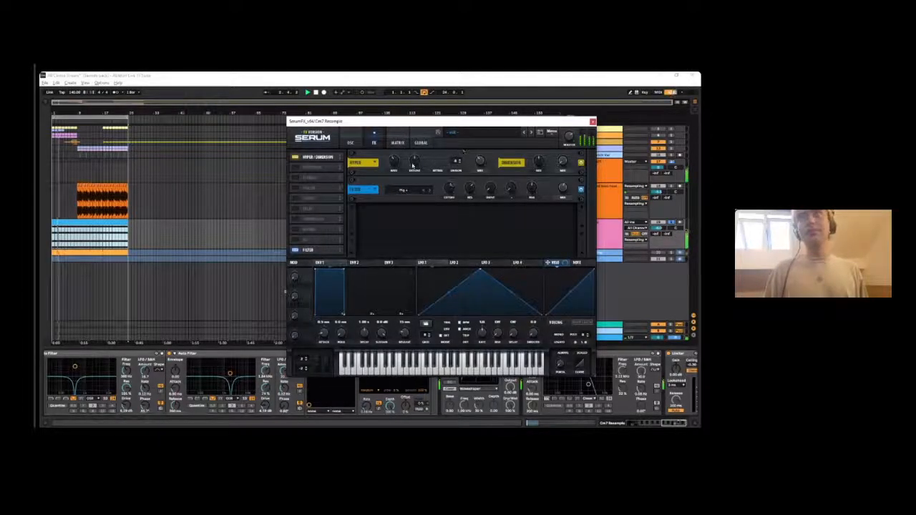
pyautogui.click(405, 193)
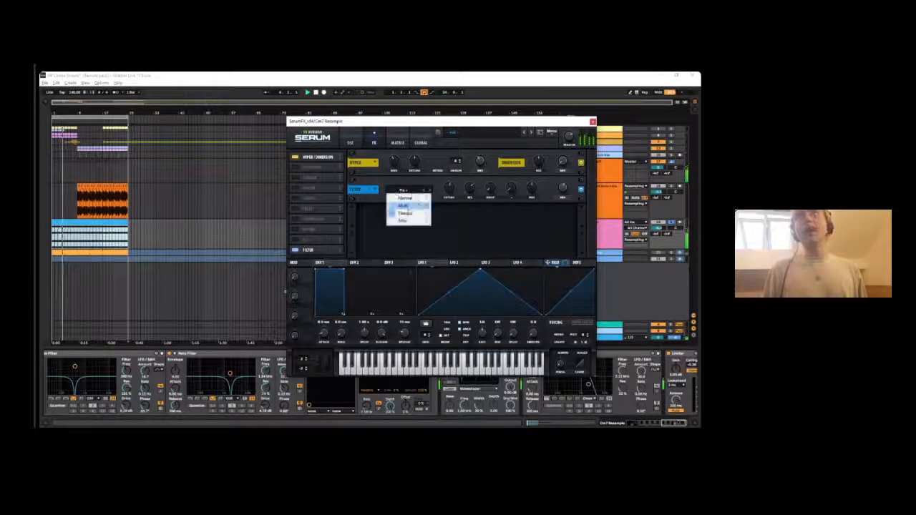
pyautogui.click(436, 175)
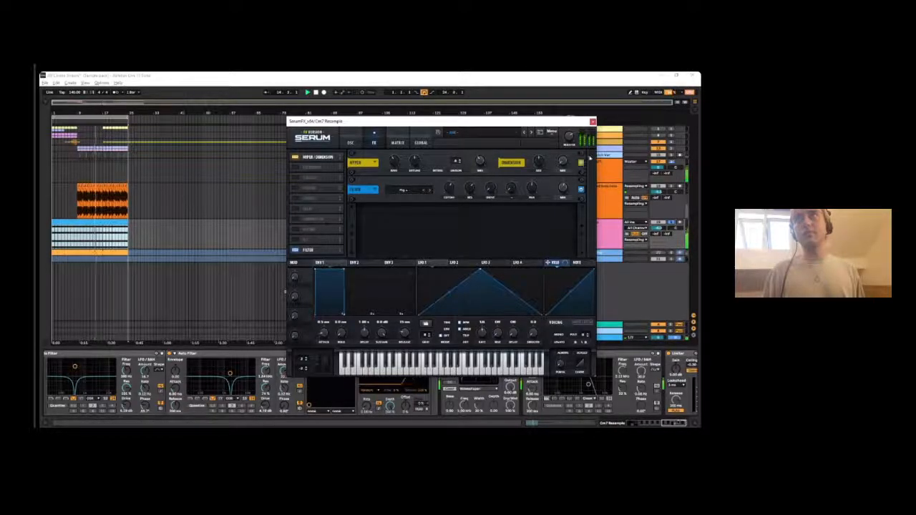
pyautogui.click(592, 121)
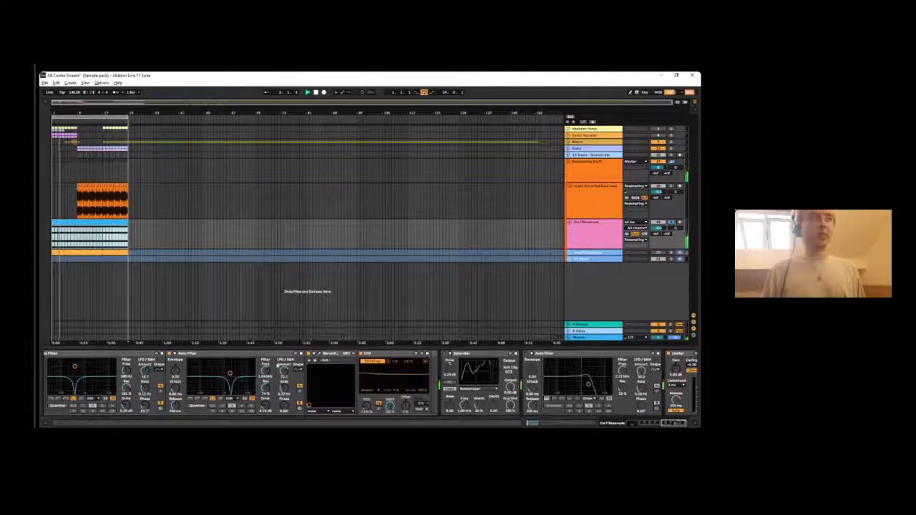
pyautogui.click(320, 354)
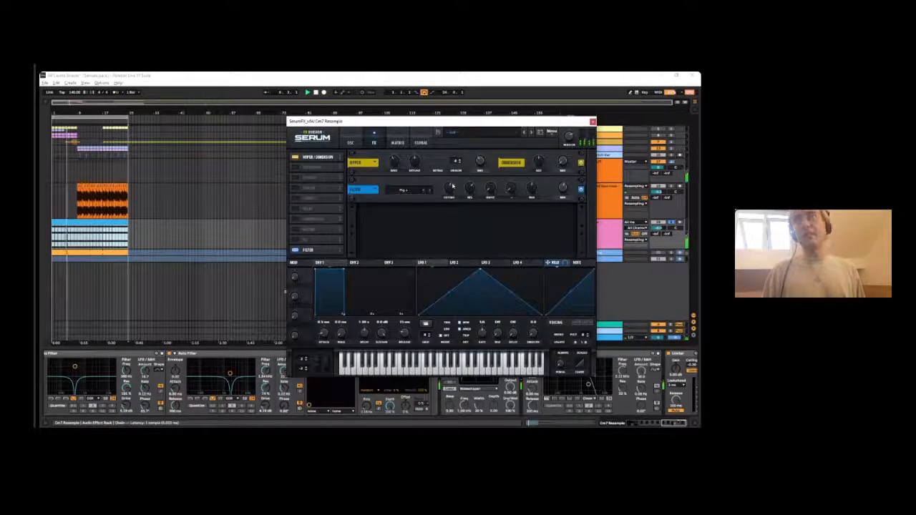
pyautogui.click(593, 122)
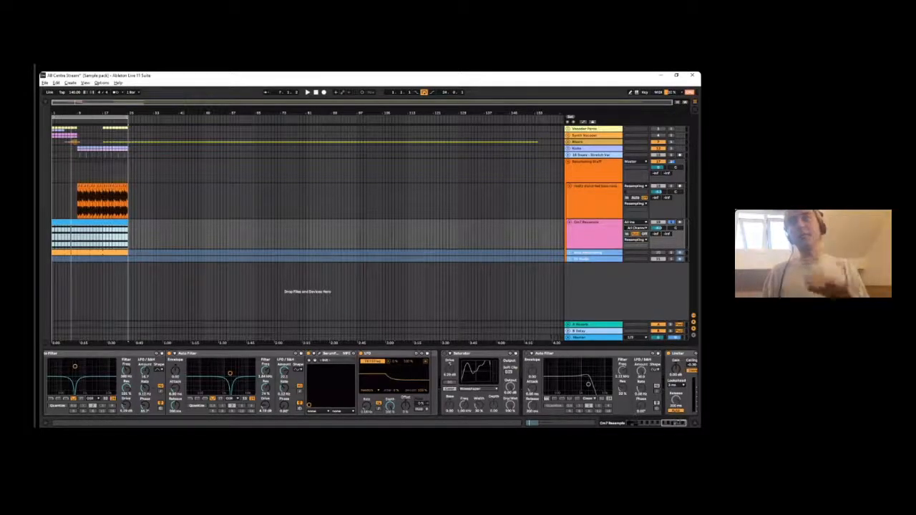
# - Expand the Saturator to show its Waveshaper parameters, folding and unfolding the device once
pyautogui.hscroll(3, 671, 418)
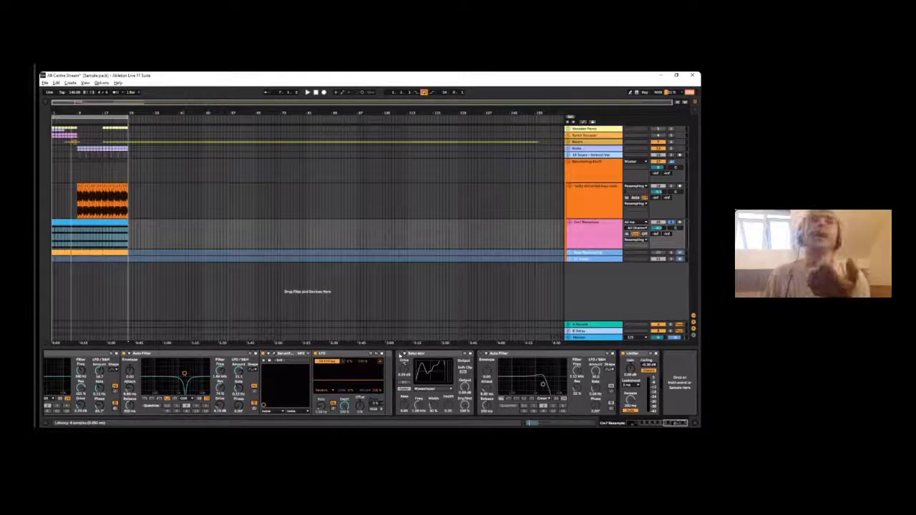
pyautogui.click(406, 357)
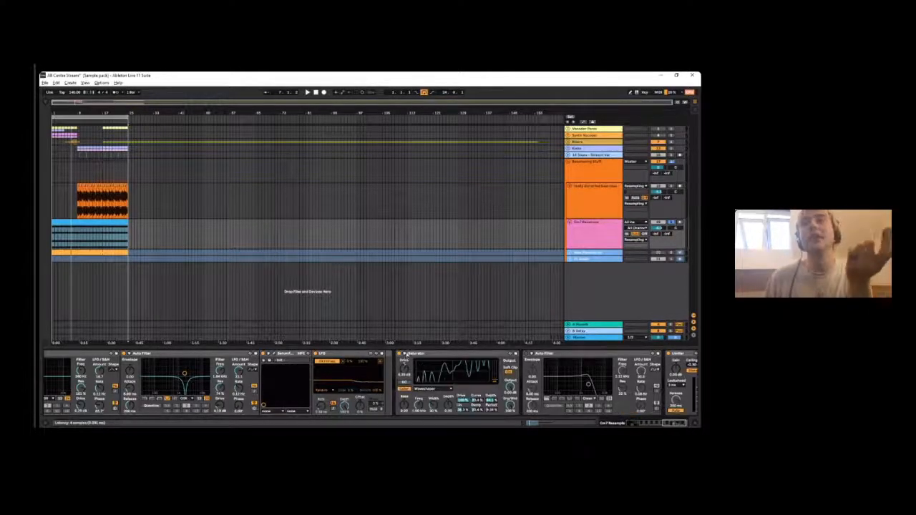
pyautogui.click(435, 357)
pyautogui.moveTo(665, 423); pyautogui.dragTo(671, 424)
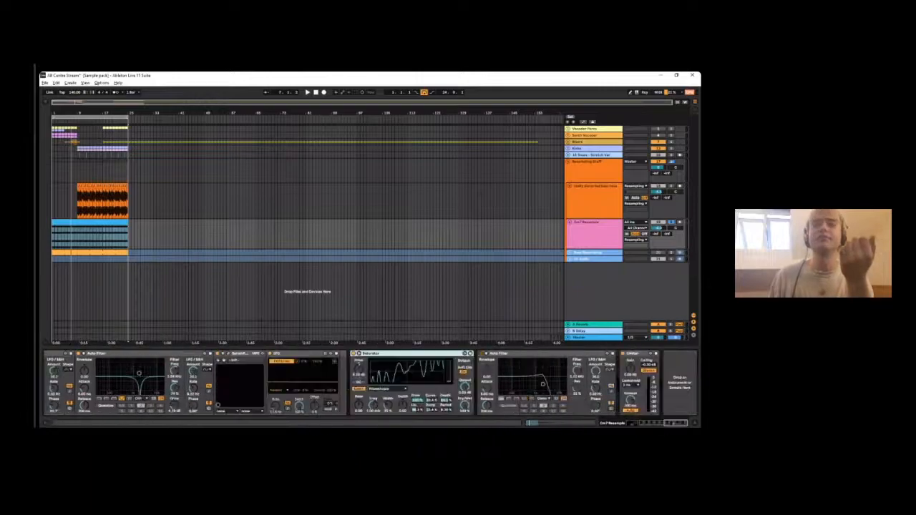
pyautogui.doubleClick(373, 355)
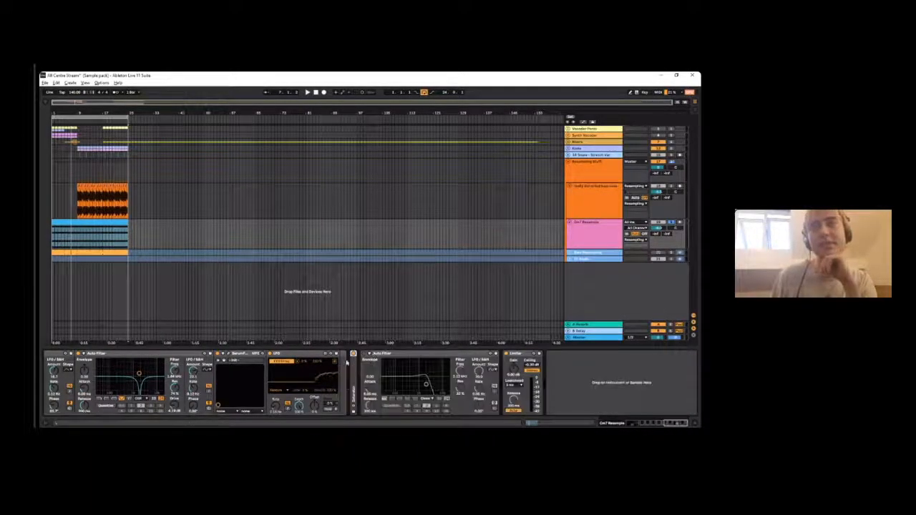
pyautogui.doubleClick(353, 370)
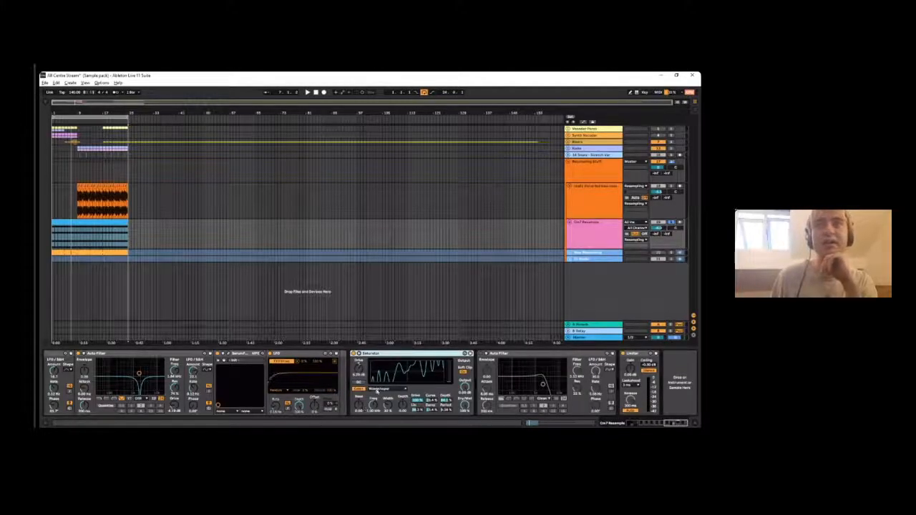
# - Reselect Waveshaper as the Saturator's curve type and toggle its extra parameters off and on
pyautogui.click(377, 389)
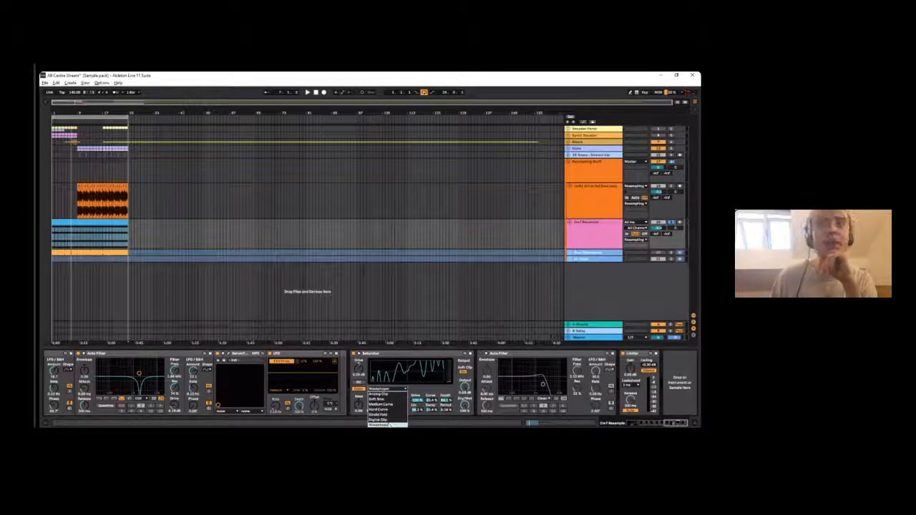
pyautogui.click(389, 425)
pyautogui.click(360, 356)
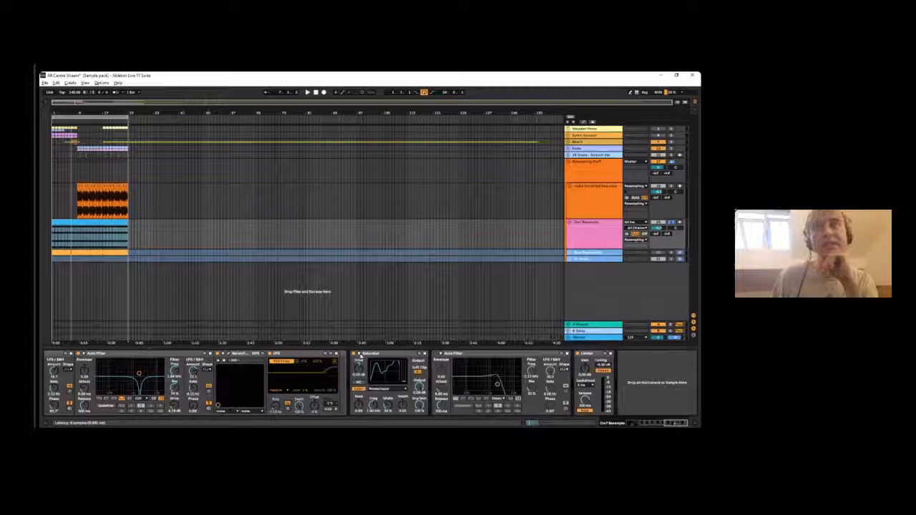
pyautogui.click(360, 356)
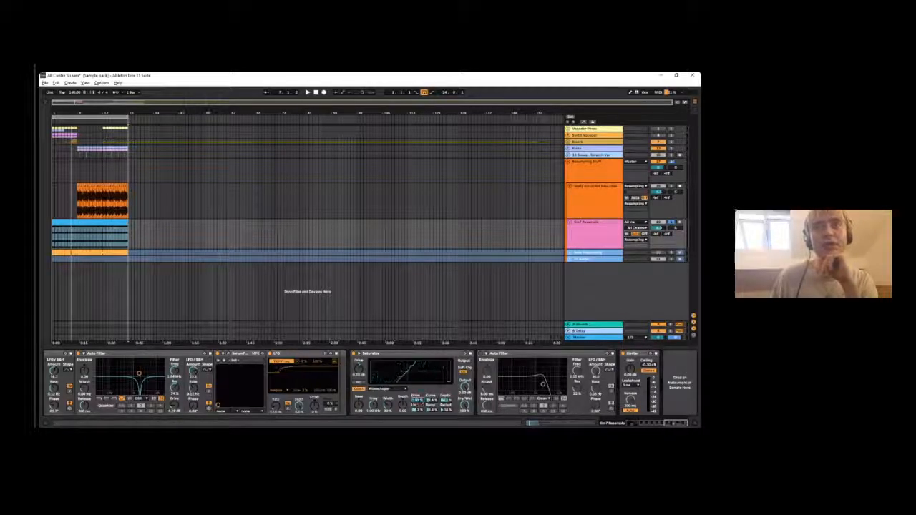
# - Cycle the Saturator through Analog Clip, Hard Curve, Sinoid Fold, Digital Clip and Medium Curve, ending back on Waveshaper
pyautogui.click(380, 391)
pyautogui.click(382, 394)
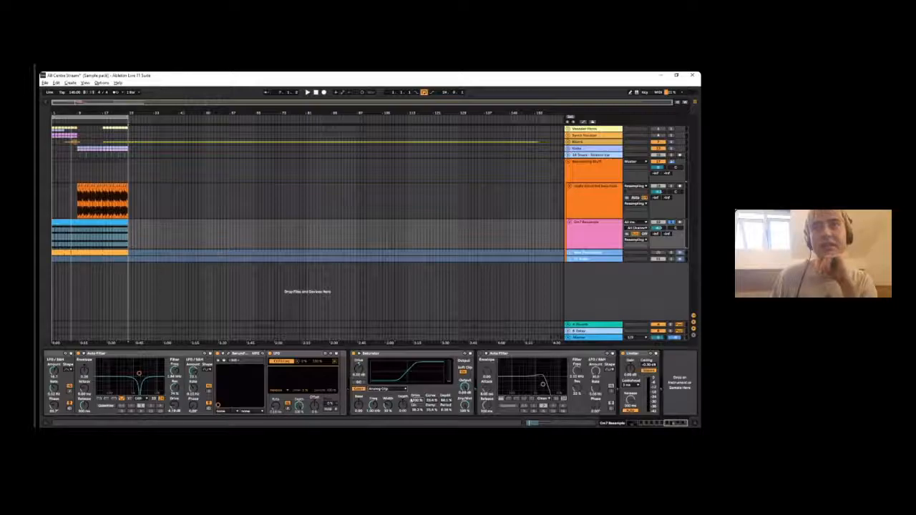
pyautogui.click(380, 389)
pyautogui.click(380, 410)
pyautogui.click(380, 389)
pyautogui.click(394, 417)
pyautogui.click(380, 389)
pyautogui.click(378, 420)
pyautogui.click(380, 389)
pyautogui.click(382, 405)
pyautogui.click(389, 389)
pyautogui.click(385, 410)
pyautogui.click(393, 389)
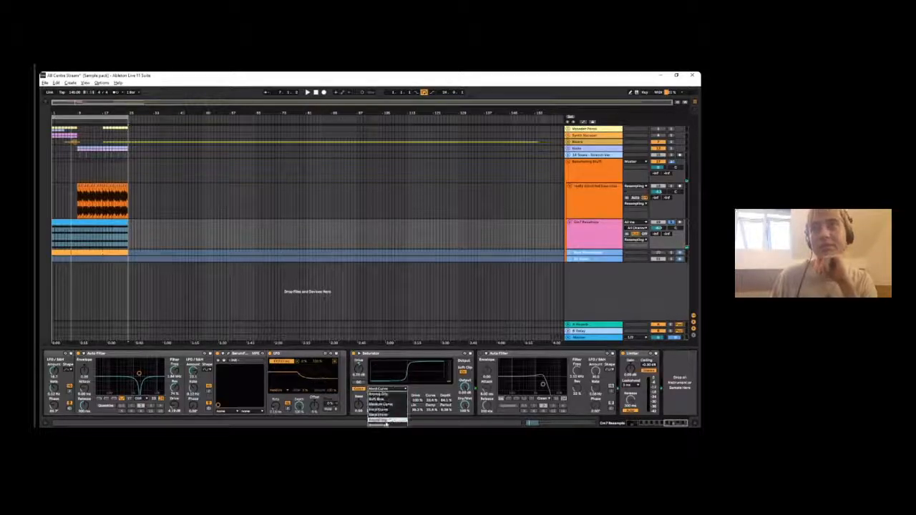
pyautogui.click(383, 424)
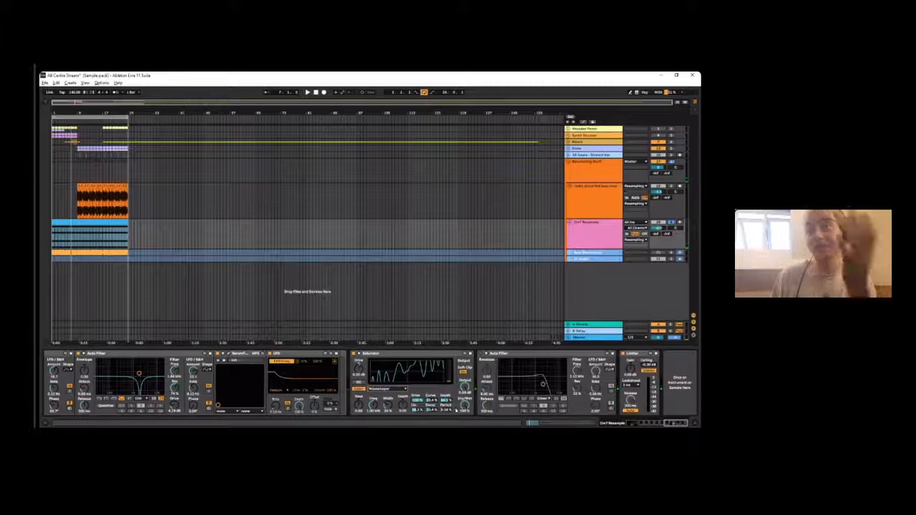
# - Zero the Saturator's Waveshaper parameters other than Drive, and raise them again to build a new wavy transfer curve
pyautogui.click(388, 390)
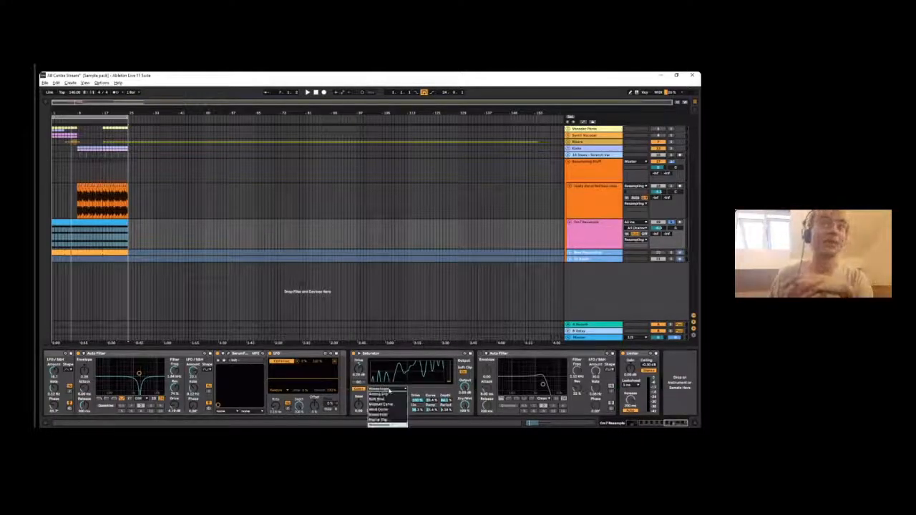
pyautogui.click(417, 397)
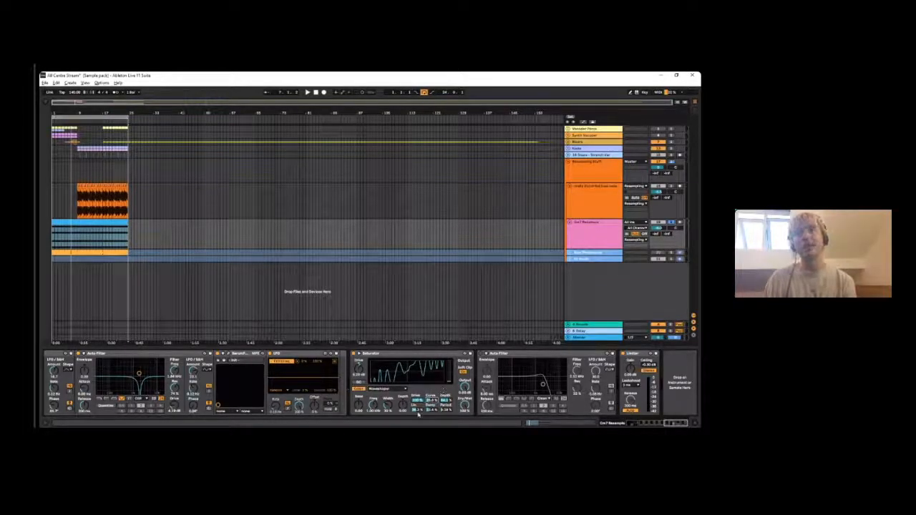
pyautogui.moveTo(416, 411); pyautogui.dragTo(416, 409)
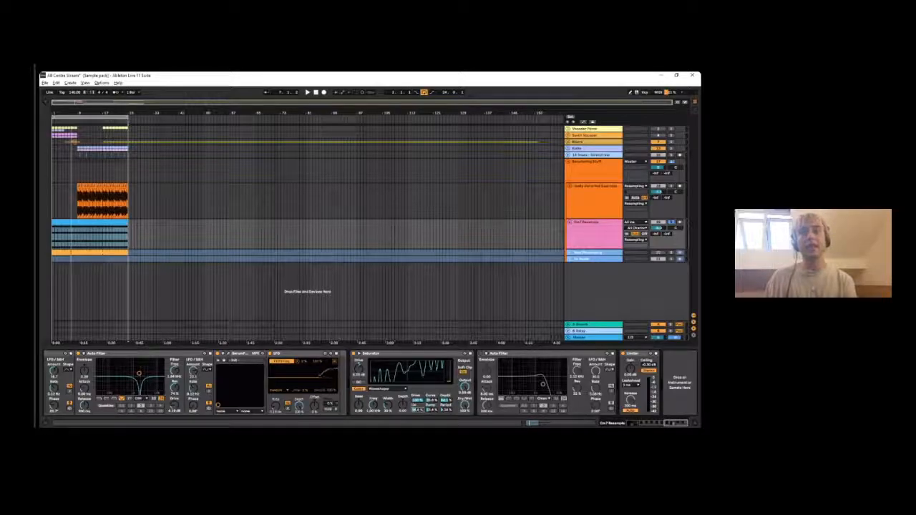
pyautogui.moveTo(418, 410); pyautogui.dragTo(445, 415)
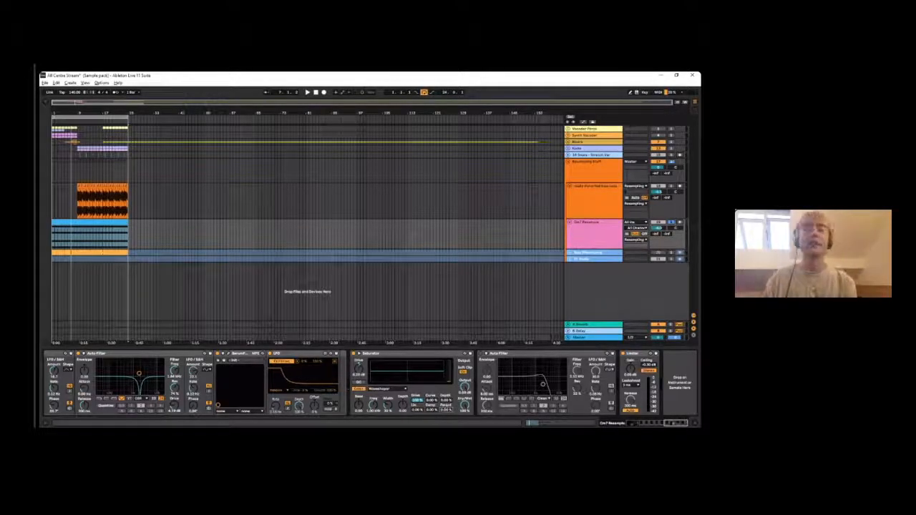
pyautogui.moveTo(432, 401); pyautogui.dragTo(416, 388)
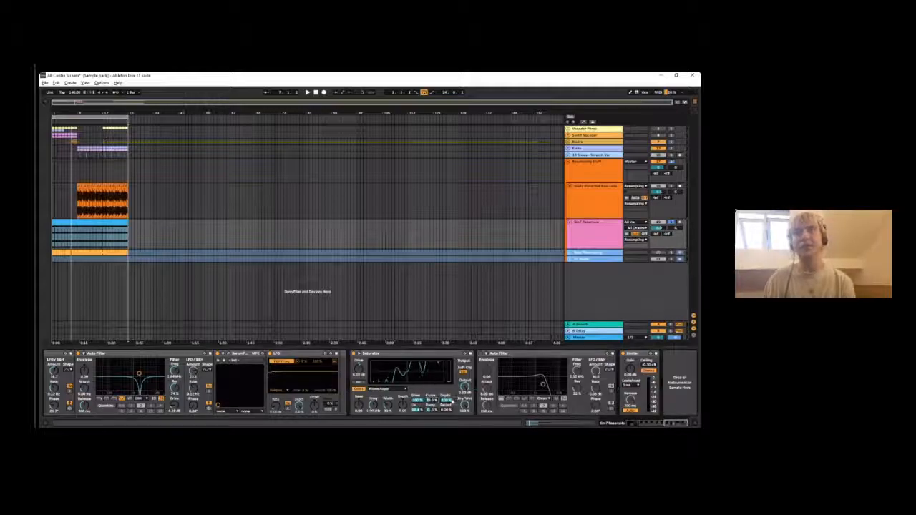
# - Start playback, reshape the Saturator's Waveshaper curve while listening, and review the available curve types, keeping Waveshaper
pyautogui.press('space')
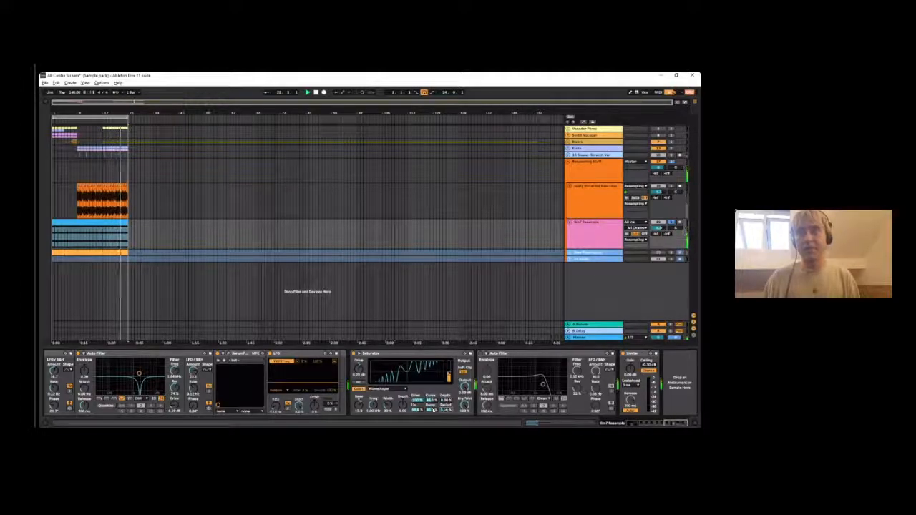
pyautogui.moveTo(431, 401)
pyautogui.mouseDown()
pyautogui.moveTo(431, 429)
pyautogui.moveTo(431, 379)
pyautogui.moveTo(430, 399)
pyautogui.moveTo(446, 392)
pyautogui.moveTo(434, 409)
pyautogui.moveTo(432, 400)
pyautogui.mouseUp()
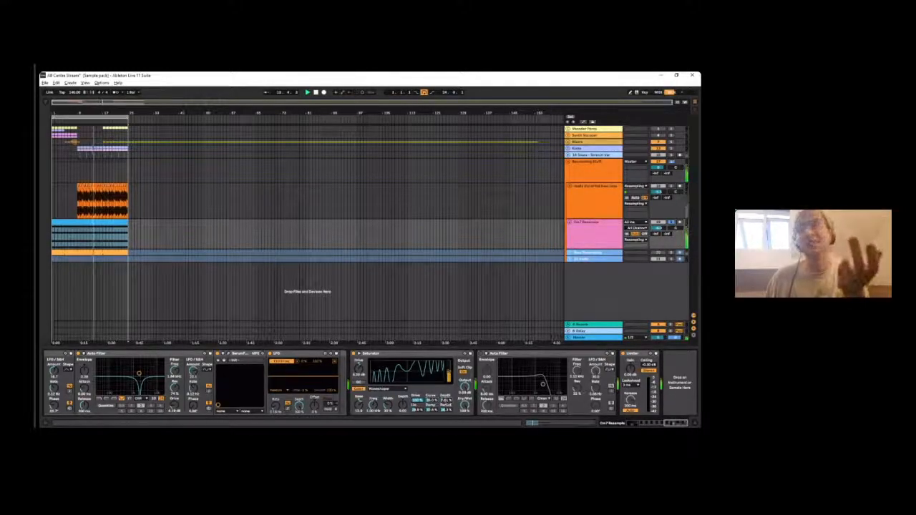
pyautogui.click(387, 389)
pyautogui.click(369, 357)
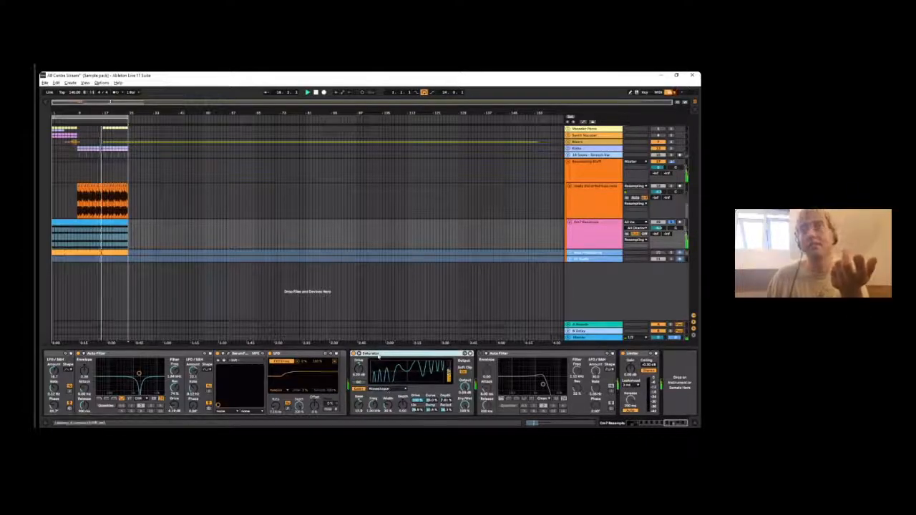
pyautogui.click(387, 390)
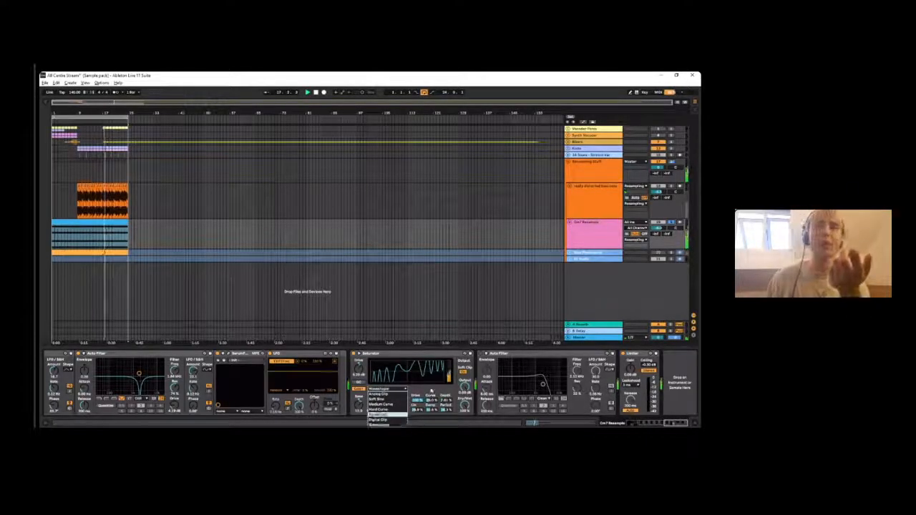
pyautogui.click(427, 395)
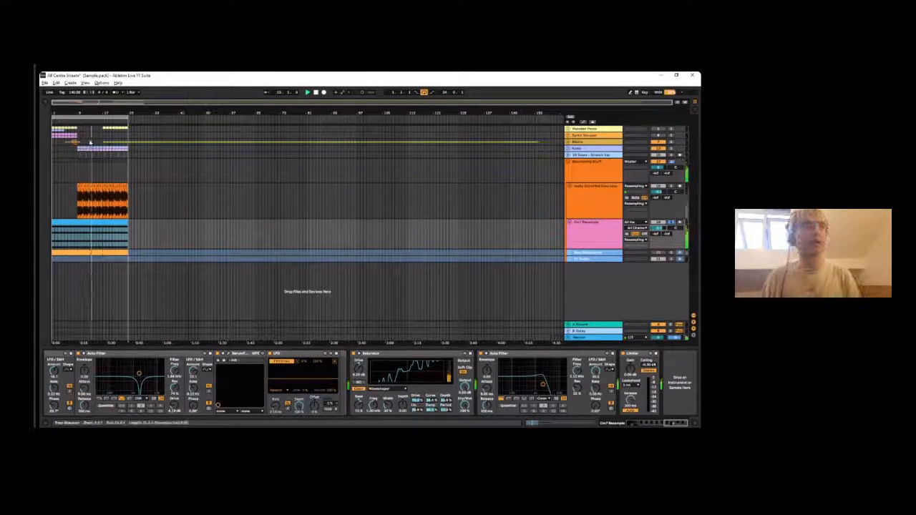
# - Search the browser for "valha" across all results and add ValhallaPlate between the last Auto Filter and the Limiter on Cm7 Resample
pyautogui.hotkey('ctrl', 'alt', 'b')
pyautogui.moveTo(416, 400); pyautogui.dragTo(416, 410)
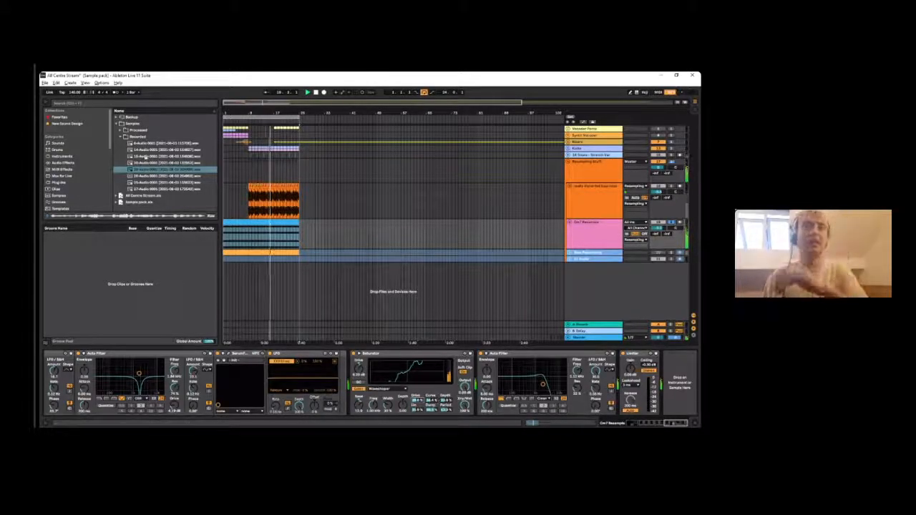
pyautogui.click(62, 163)
pyautogui.scroll(-3, 63, 167)
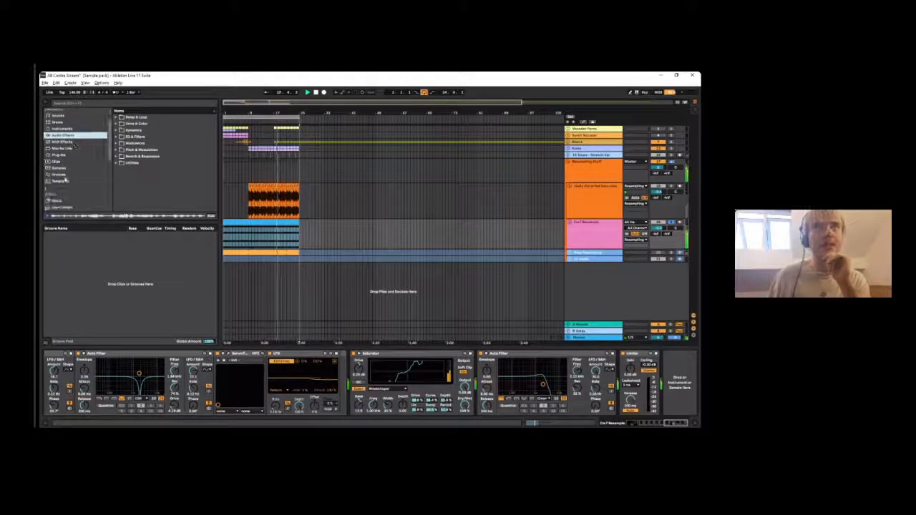
pyautogui.click(62, 174)
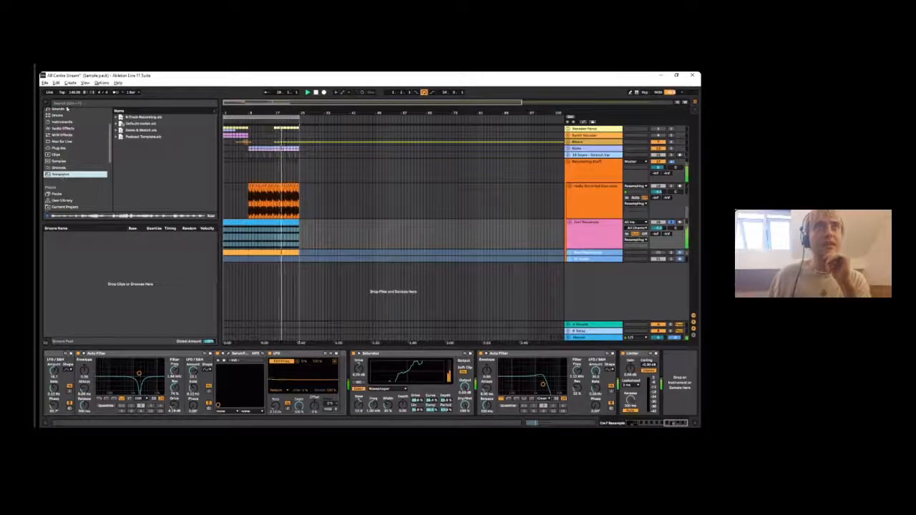
pyautogui.click(68, 105)
pyautogui.write('valha')
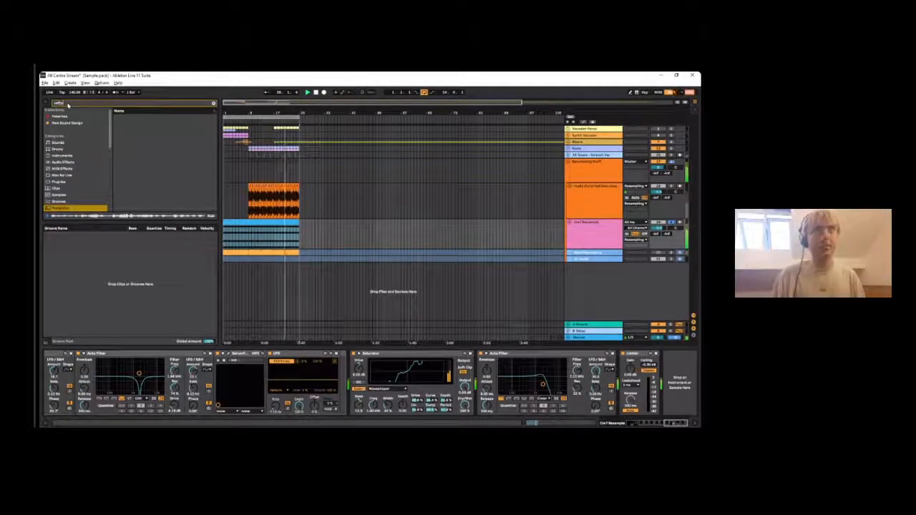
pyautogui.scroll(-1, 66, 187)
pyautogui.click(66, 194)
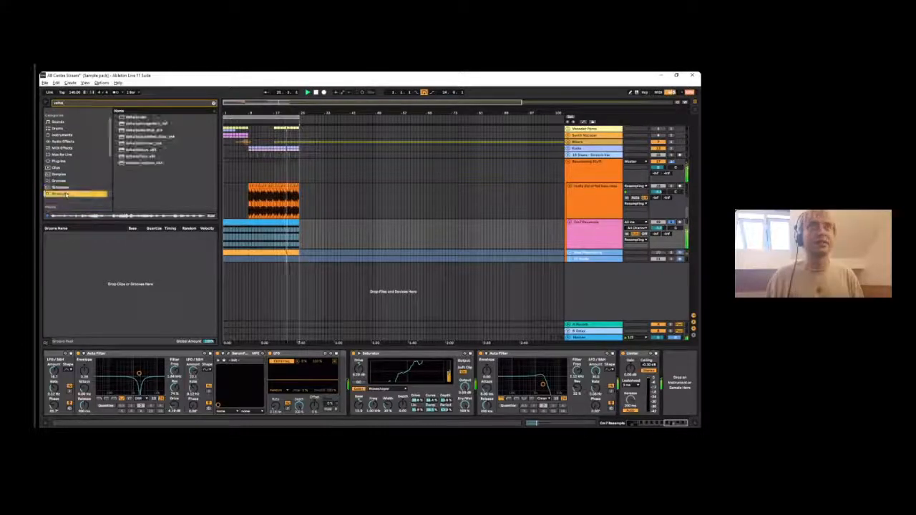
pyautogui.doubleClick(136, 155)
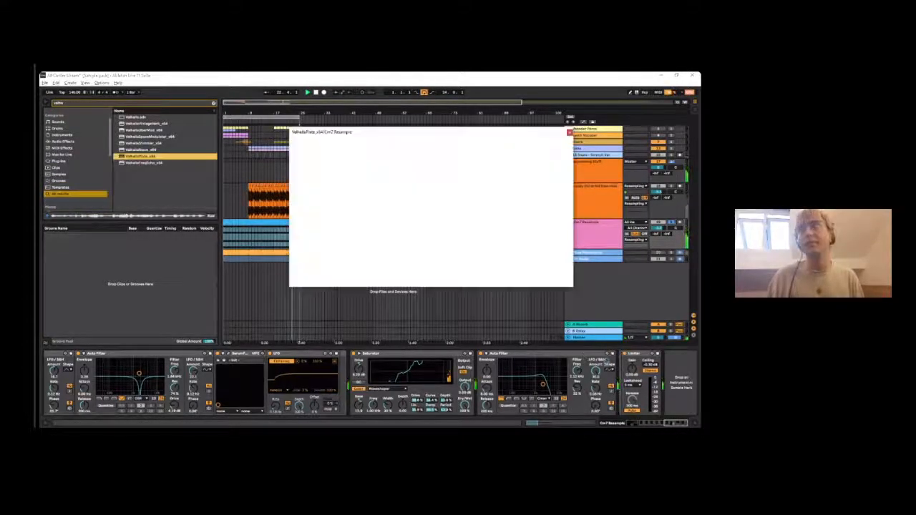
# - Set ValhallaPlate's mix to 38%, adjust its decay and a Saturator Waveshaper value while listening, and close the plugin window
pyautogui.moveTo(374, 202); pyautogui.dragTo(374, 191)
pyautogui.moveTo(317, 189); pyautogui.dragTo(318, 245)
pyautogui.click(432, 408)
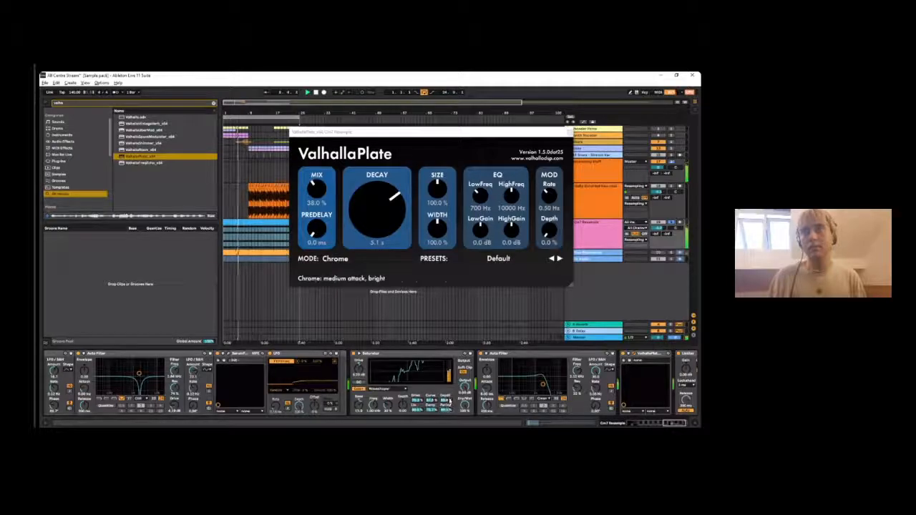
pyautogui.moveTo(389, 208); pyautogui.dragTo(389, 241)
pyautogui.click(570, 132)
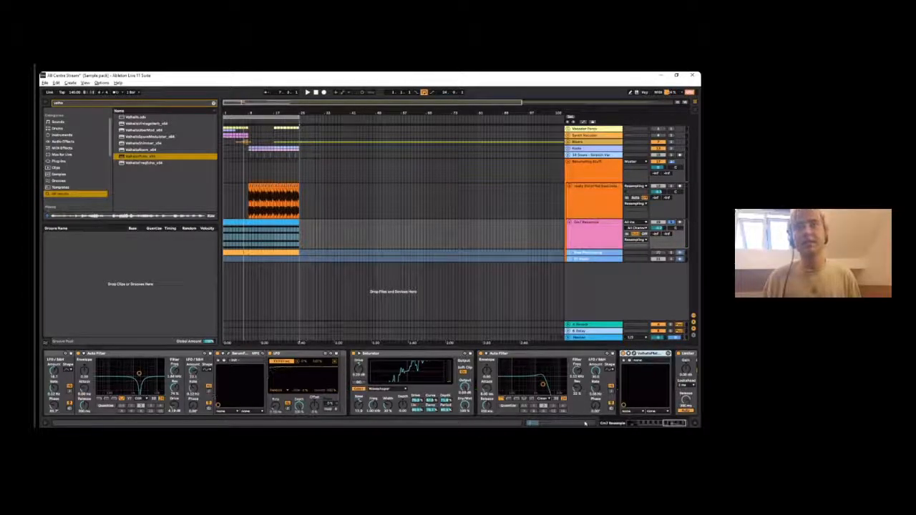
# - Bypass the Cm7 Resample effects from the first Auto Filter through ValhallaPlate, leaving the Wavetable and Limiter on
pyautogui.hscroll(-8, 390, 415)
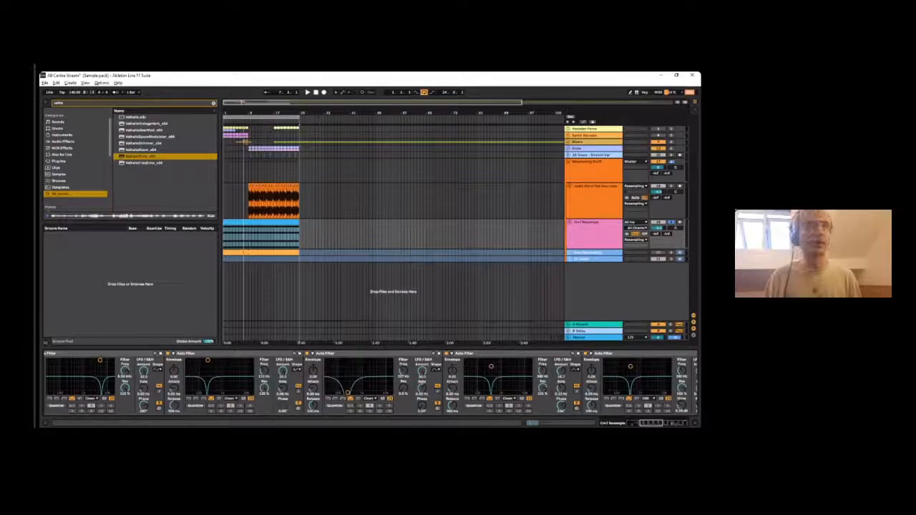
pyautogui.hscroll(-5, 390, 383)
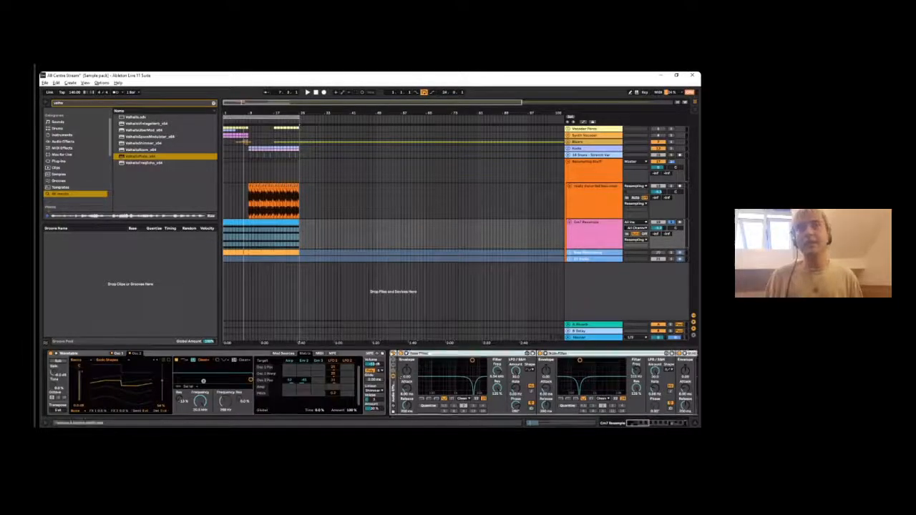
pyautogui.moveTo(645, 422); pyautogui.dragTo(682, 423)
pyautogui.click(568, 354)
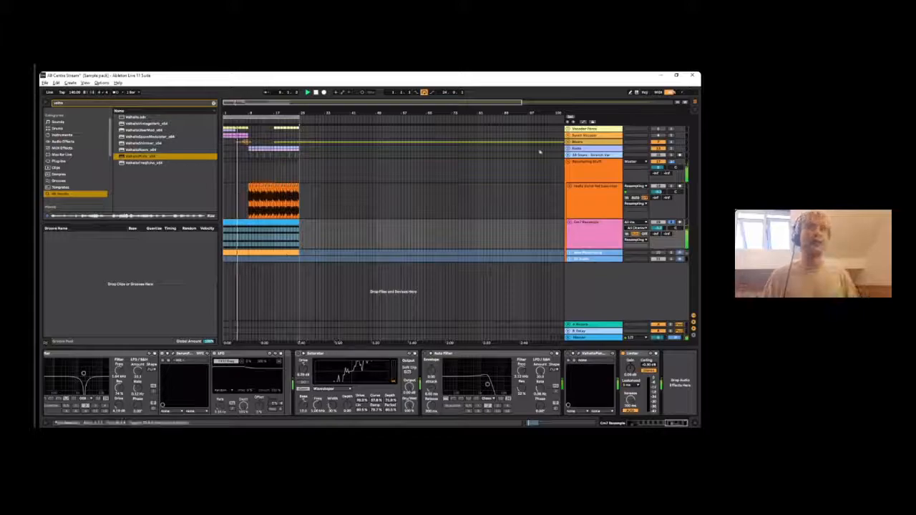
# - Play the arrangement with the Cm7 Resample effects bypassed, and review its device chain back to the Wavetable
pyautogui.scroll(-3, 271, 130)
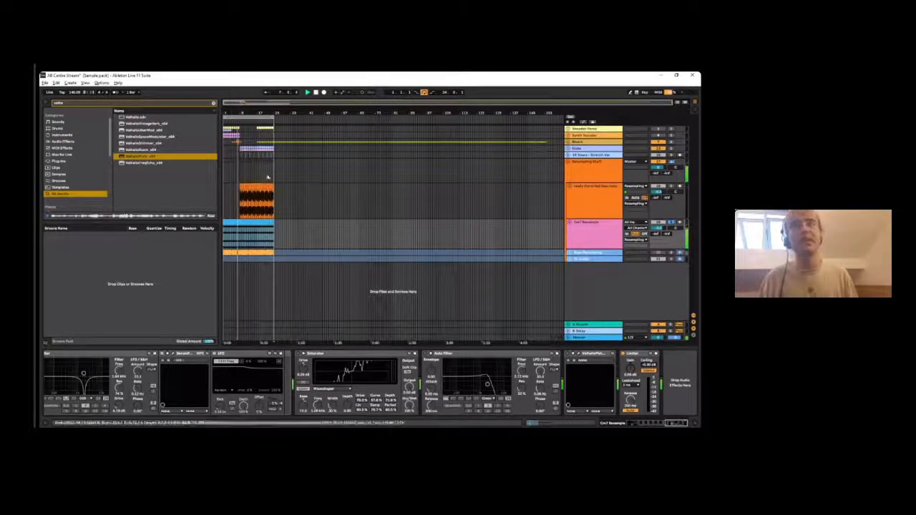
pyautogui.moveTo(259, 110); pyautogui.dragTo(259, 154)
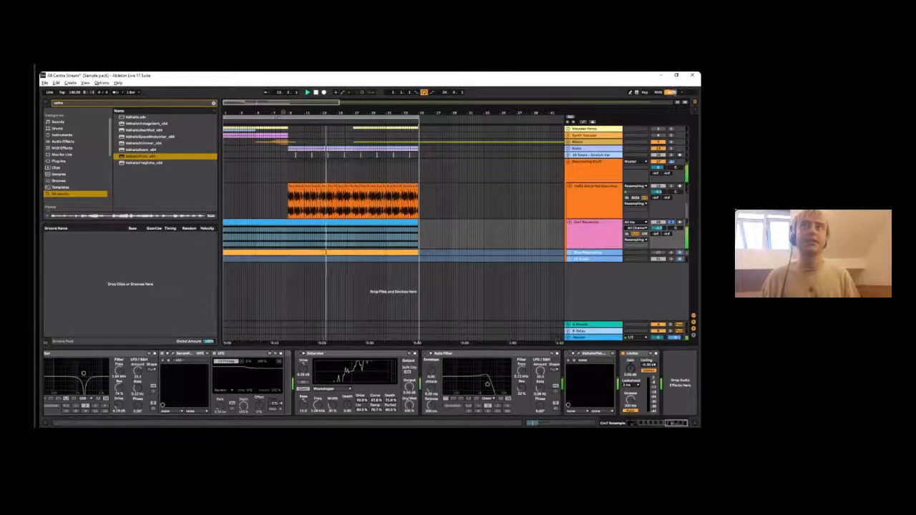
pyautogui.scroll(-5, 239, 153)
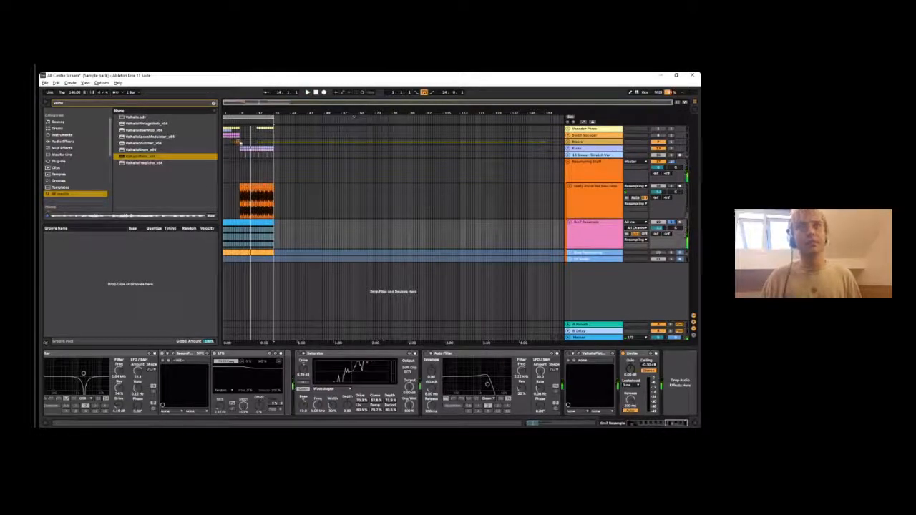
pyautogui.moveTo(233, 109); pyautogui.dragTo(233, 128)
pyautogui.click(251, 223)
pyautogui.press('space')
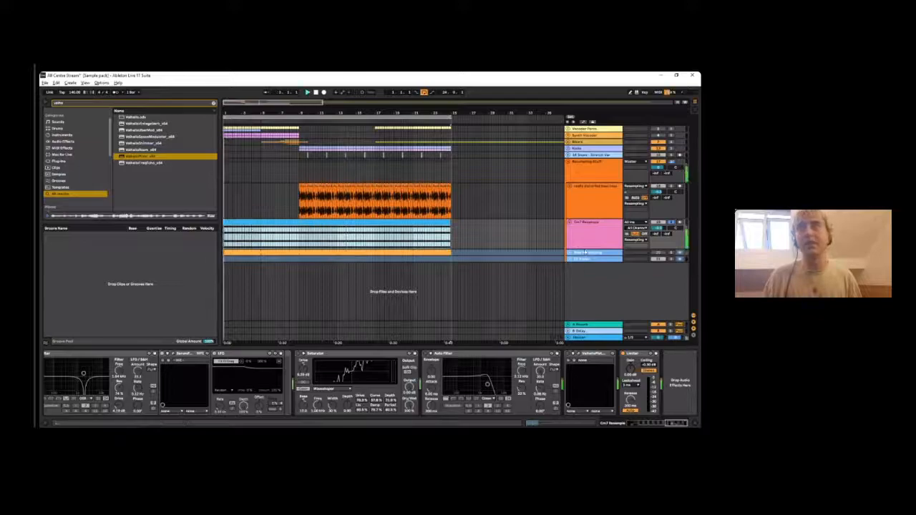
pyautogui.click(577, 233)
pyautogui.scroll(5, 478, 406)
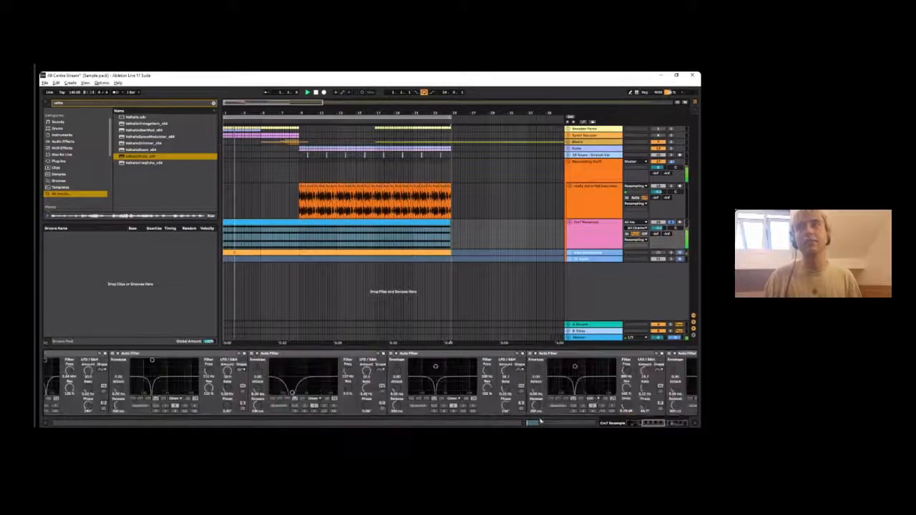
pyautogui.click(639, 423)
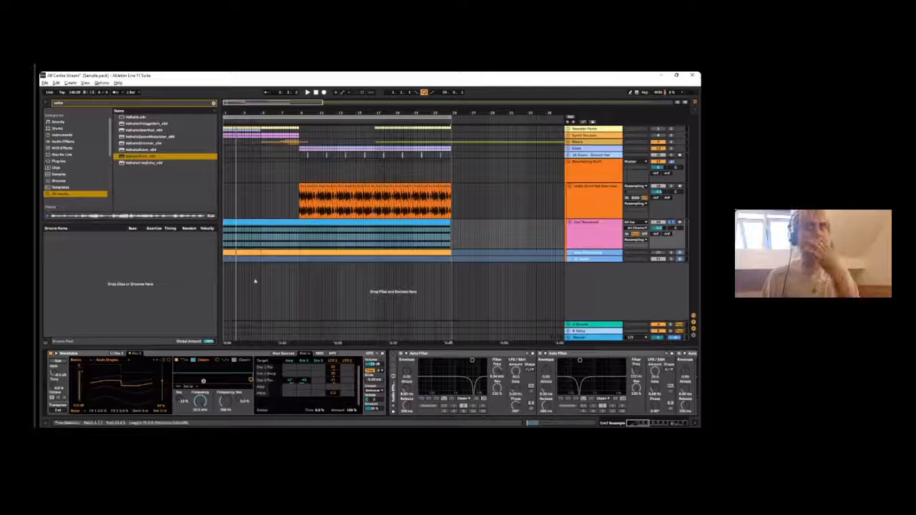
pyautogui.moveTo(287, 113); pyautogui.dragTo(242, 112)
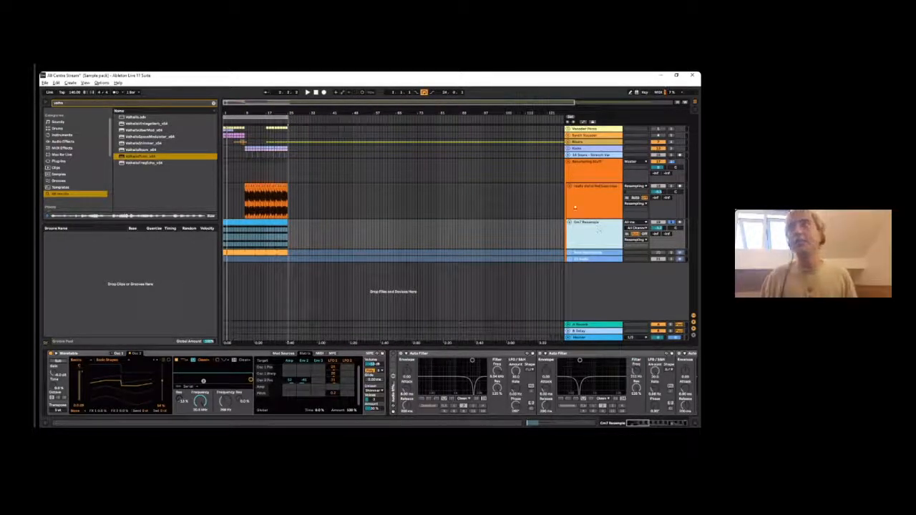
# - Fold the Cm7 Resample and distorted bass resample tracks, and turn off solo on Cm7 Resample
pyautogui.click(570, 222)
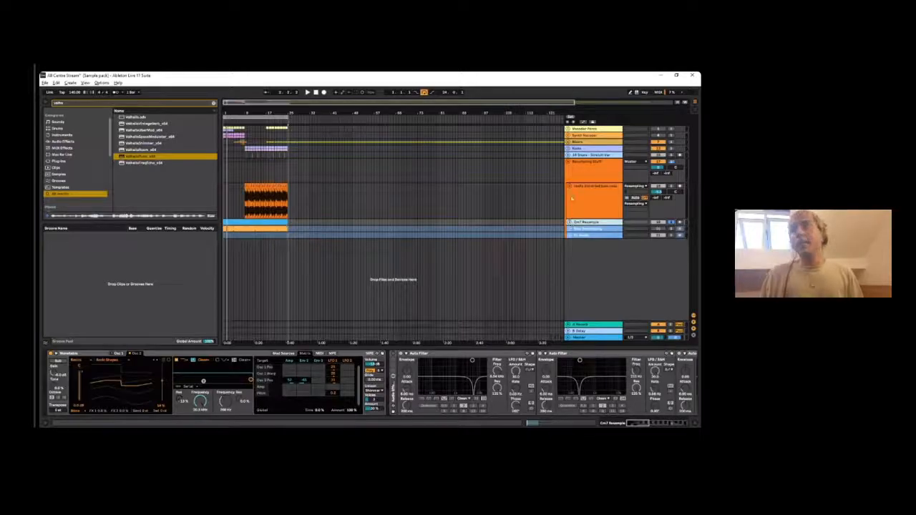
pyautogui.click(571, 199)
pyautogui.click(569, 186)
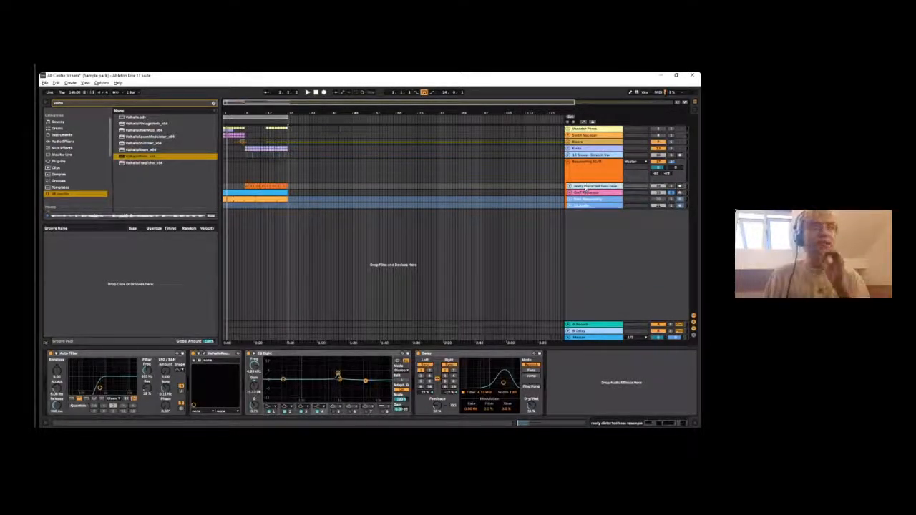
pyautogui.click(585, 192)
pyautogui.click(586, 201)
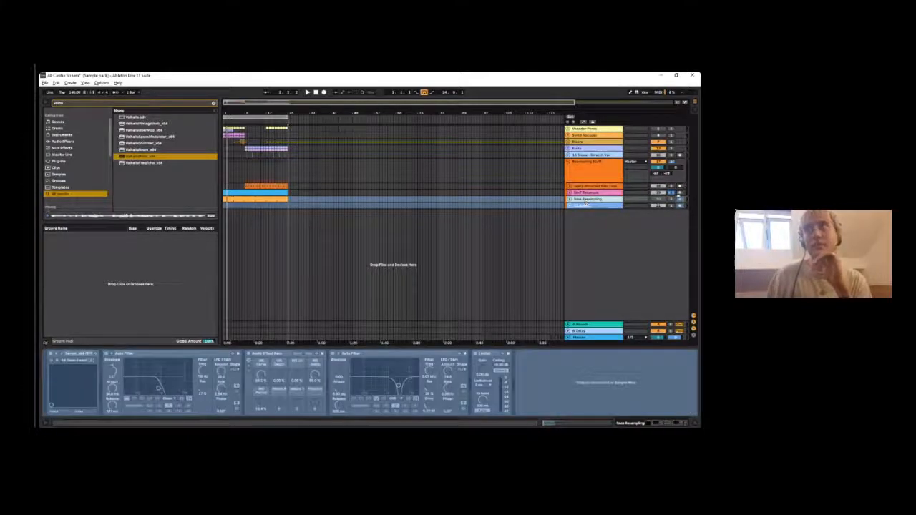
pyautogui.click(671, 193)
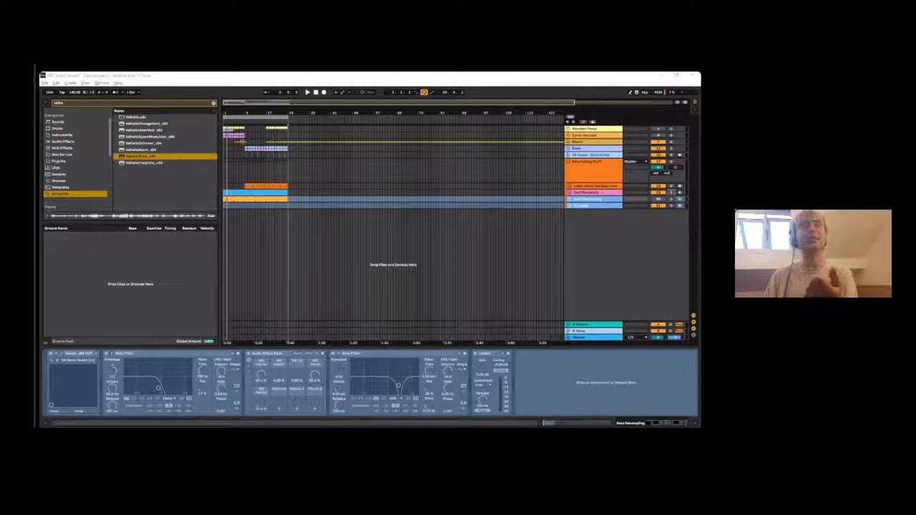
# - Examine the Bass Resampling track's clips and frozen-track options, along with the Resampling Stuff group
pyautogui.click(595, 201)
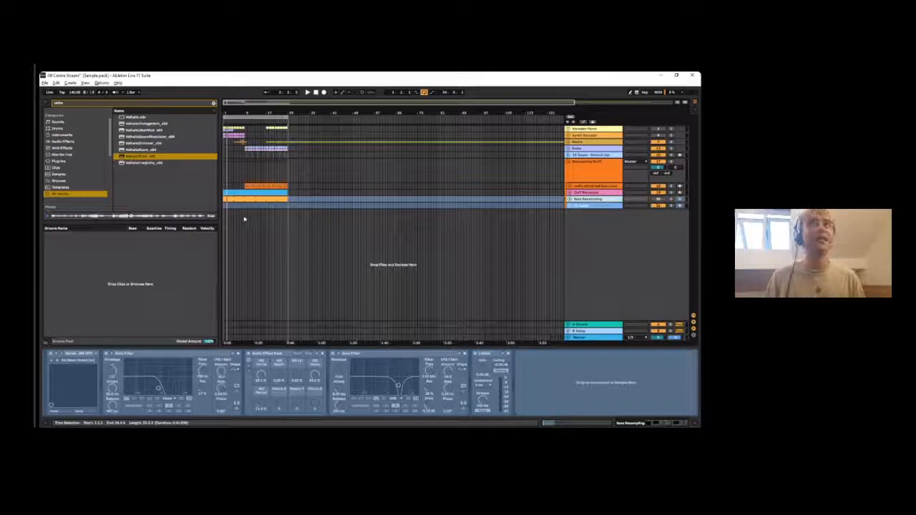
pyautogui.click(229, 199)
pyautogui.click(309, 208)
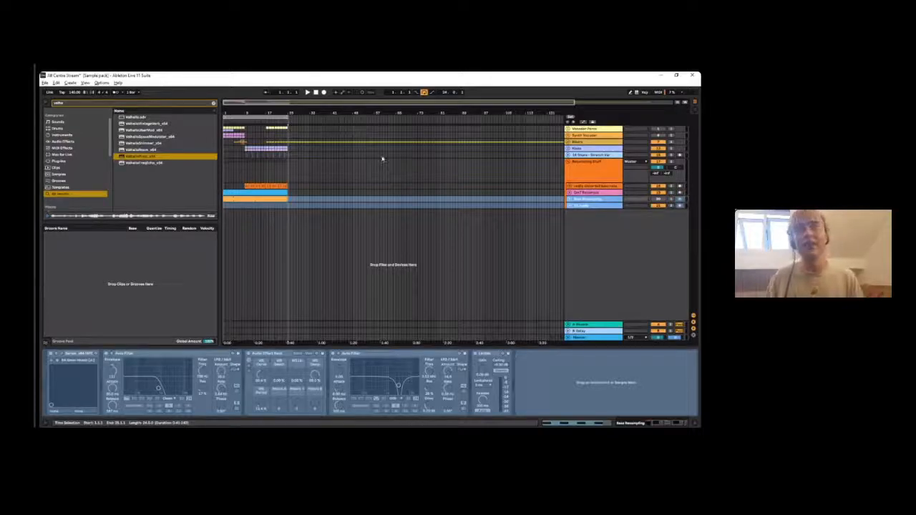
pyautogui.click(304, 172)
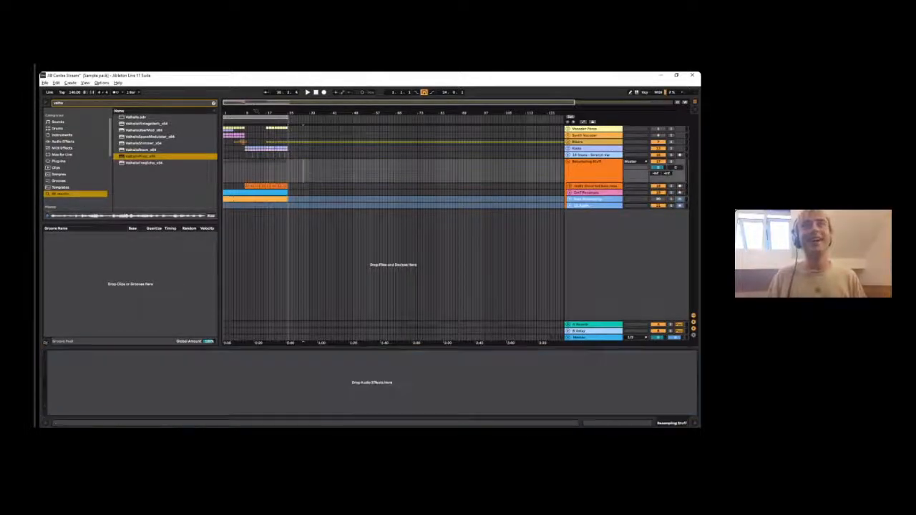
pyautogui.moveTo(568, 102); pyautogui.dragTo(348, 102)
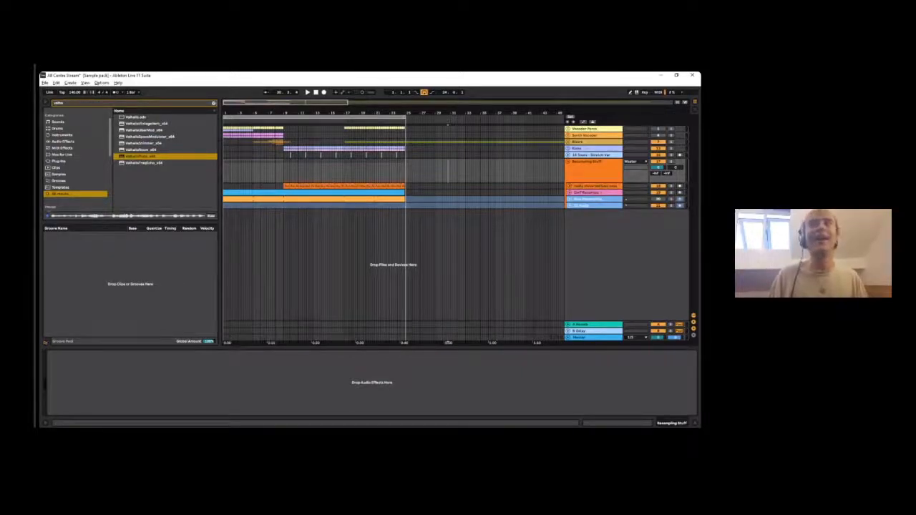
pyautogui.rightClick(610, 199)
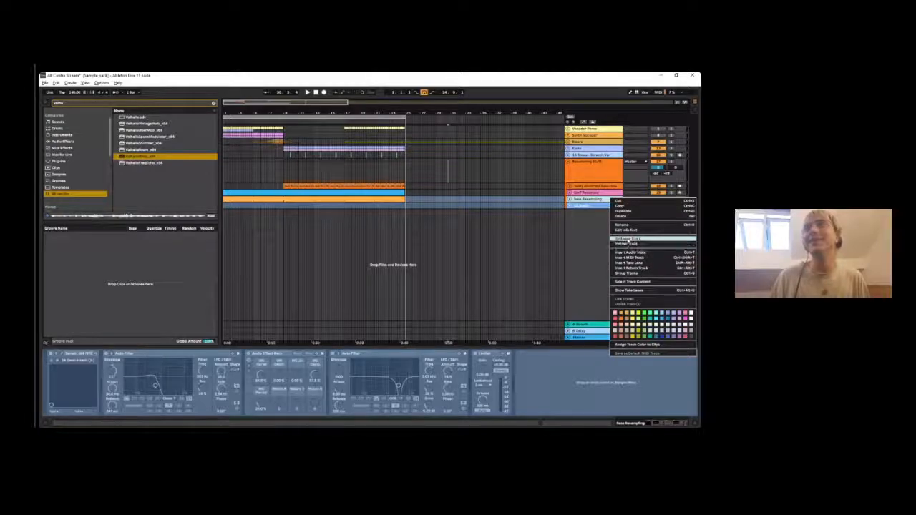
pyautogui.click(587, 200)
pyautogui.click(589, 165)
pyautogui.click(652, 162)
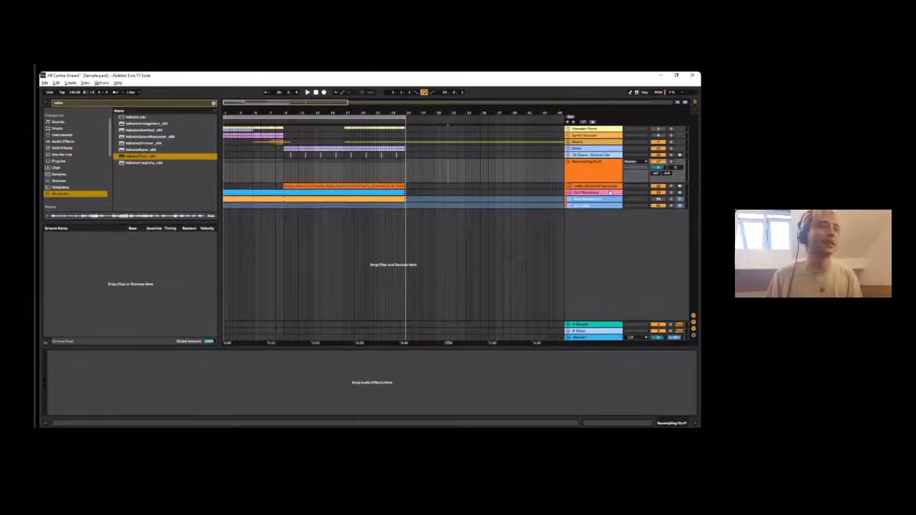
# - Freeze the Cm7 Resample track
pyautogui.click(610, 192)
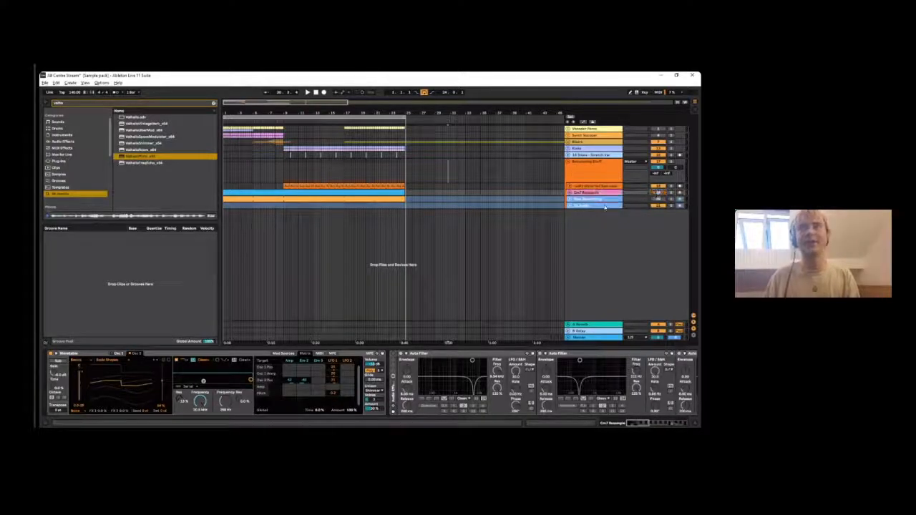
pyautogui.rightClick(604, 206)
pyautogui.click(616, 231)
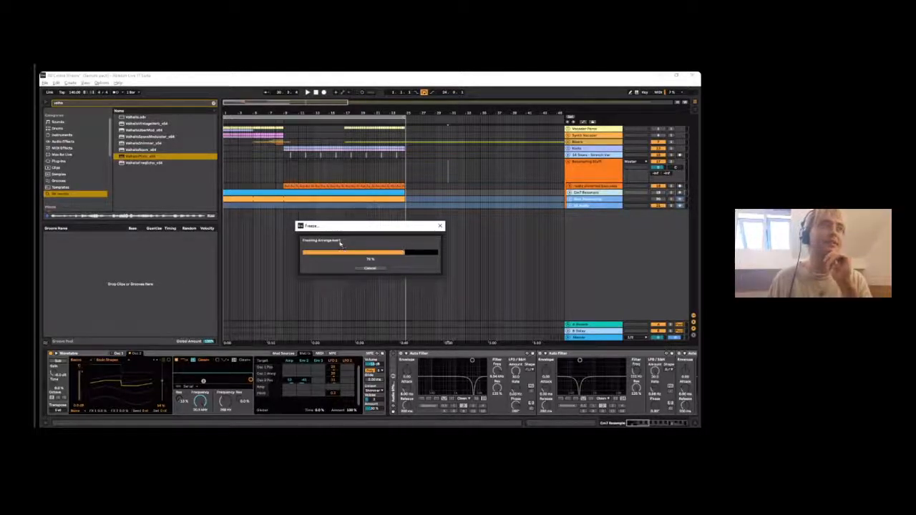
pyautogui.moveTo(341, 231); pyautogui.dragTo(291, 215)
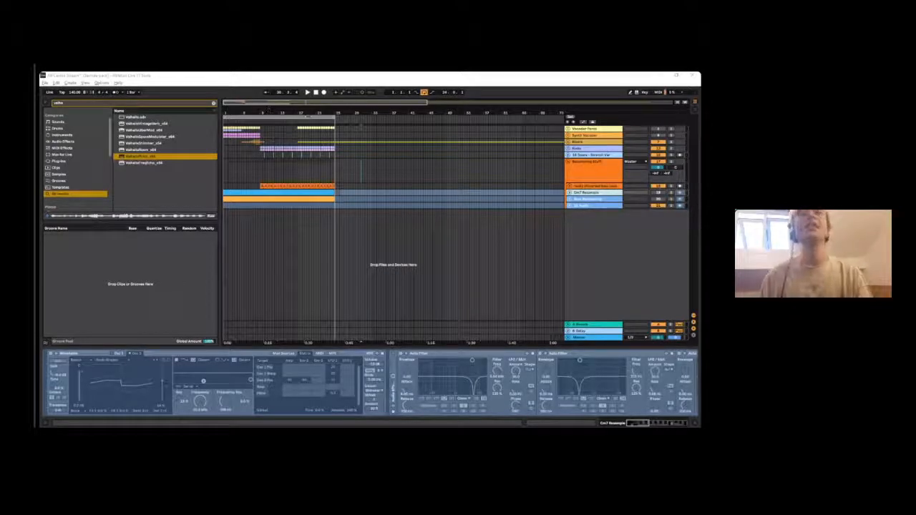
# - Activate the Bass Resampling track and unfreeze it
pyautogui.click(588, 199)
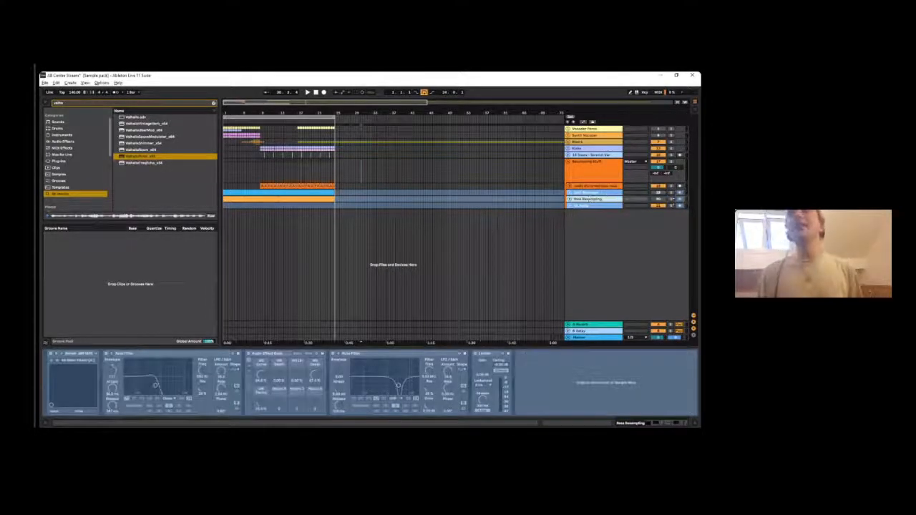
pyautogui.click(663, 200)
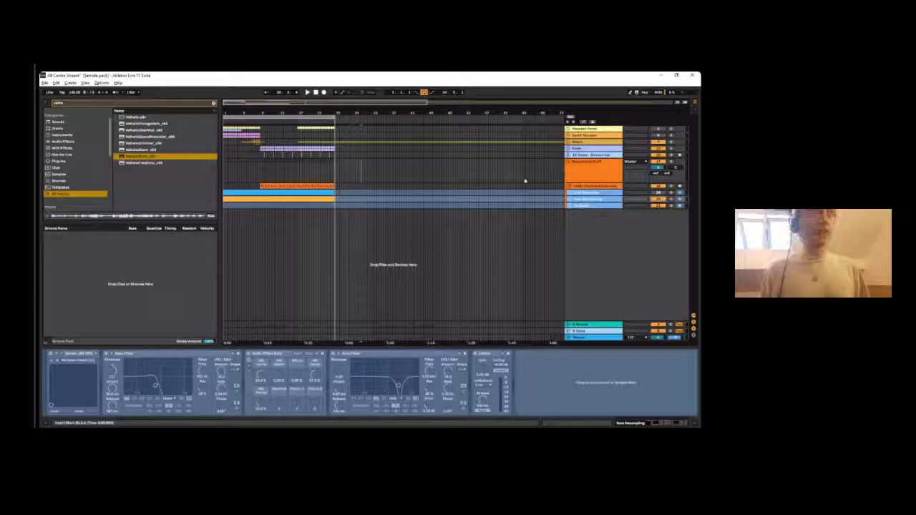
pyautogui.rightClick(585, 202)
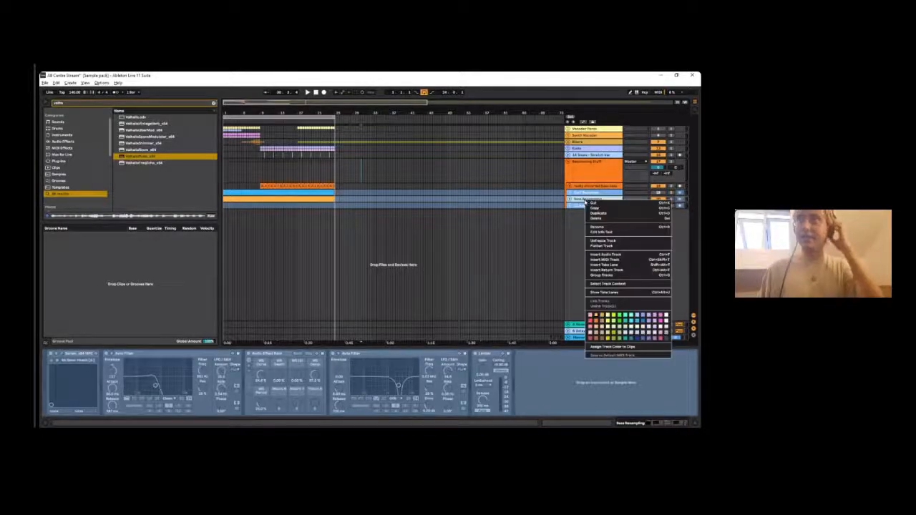
pyautogui.click(530, 158)
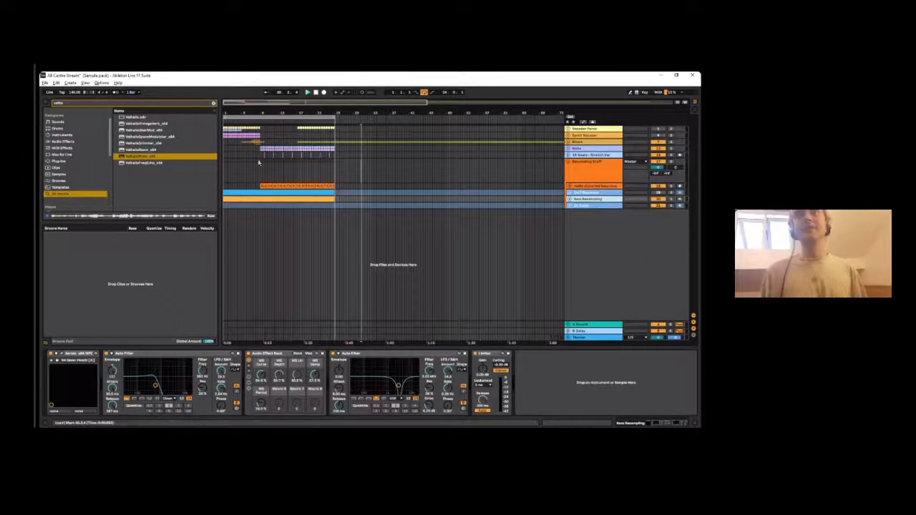
# - Solo the Bass Resampling track, unfold it and play it back
pyautogui.click(582, 170)
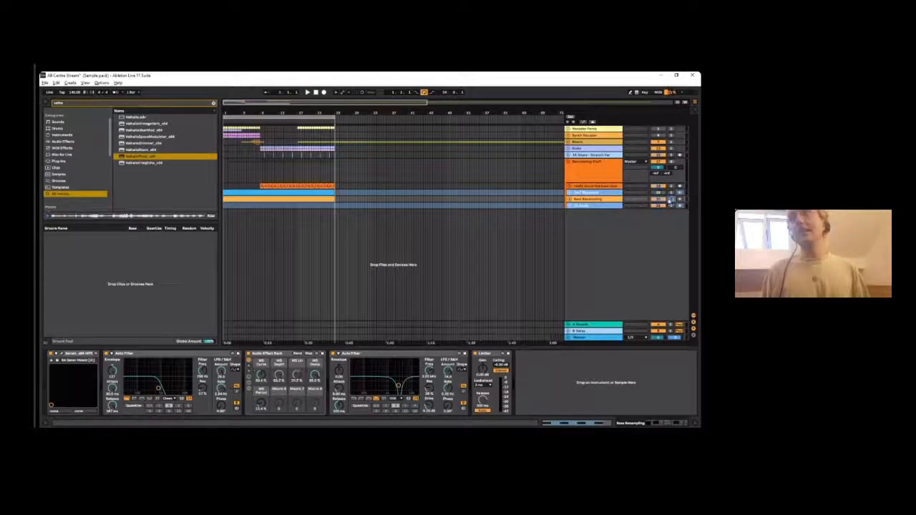
pyautogui.click(569, 199)
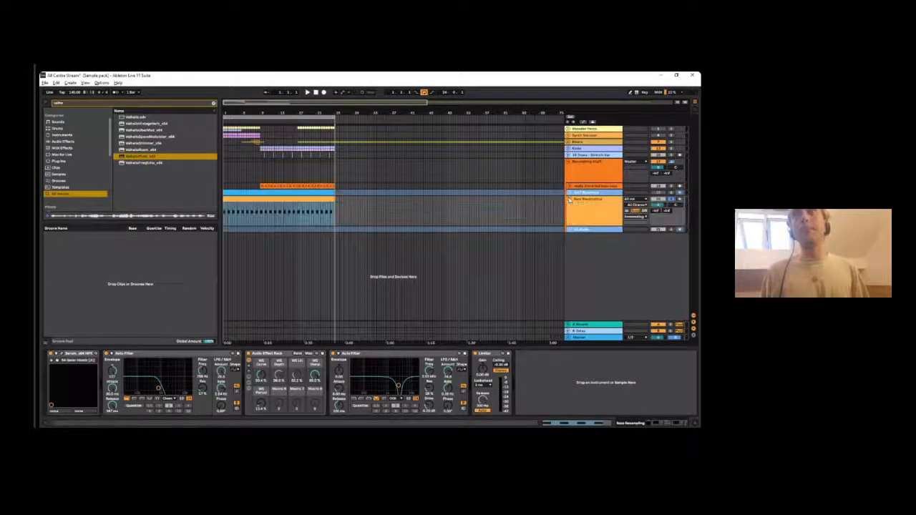
pyautogui.press('space')
pyautogui.press('space')
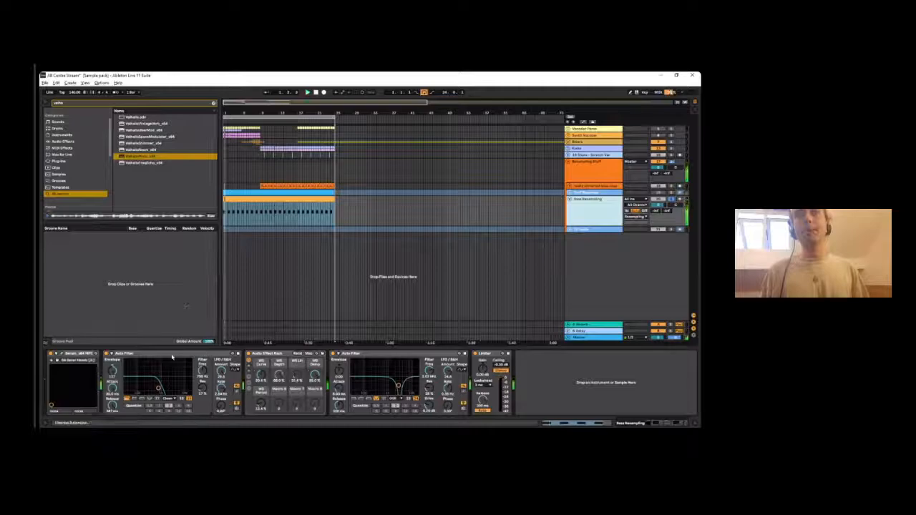
# - Deactivate both Auto Filters and the Audio Effect Rack on the Bass Resampling track and play it dry
pyautogui.click(172, 354)
pyautogui.click(393, 354)
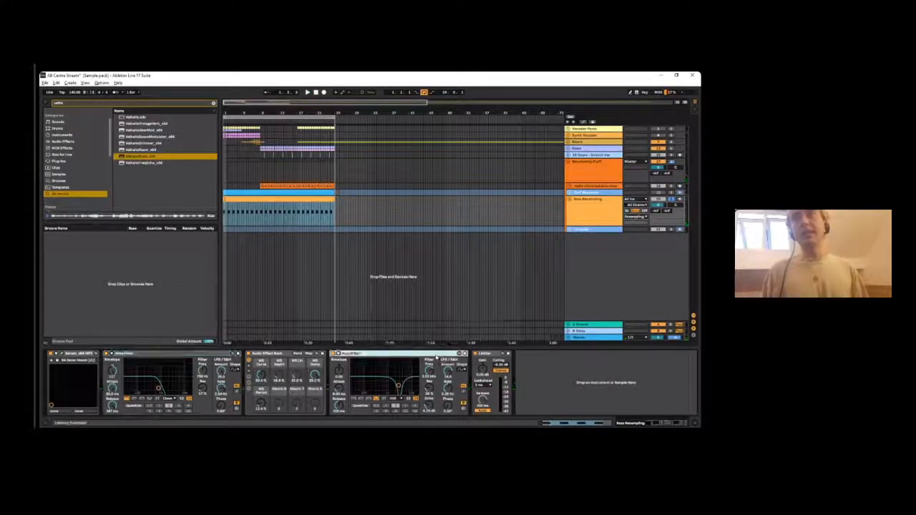
pyautogui.keyDown('shift'); pyautogui.click(141, 353); pyautogui.keyUp('shift')
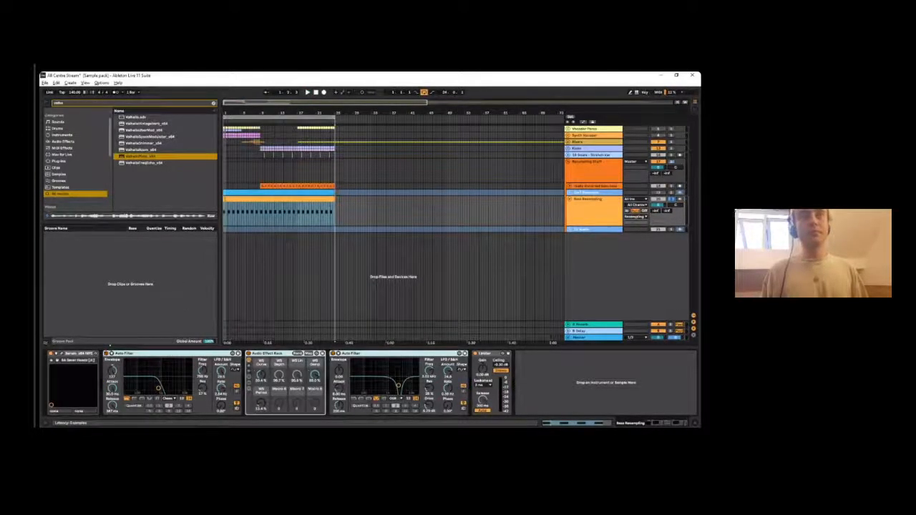
pyautogui.press('space')
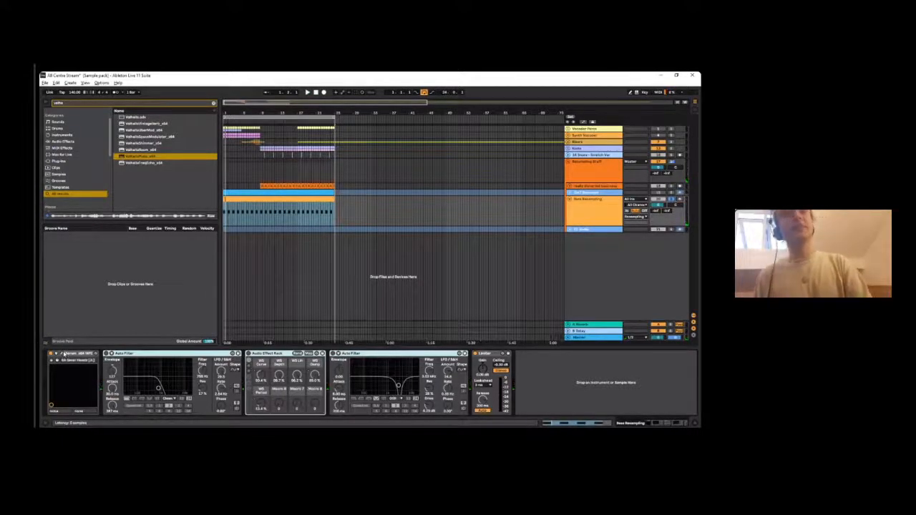
# - View the Serum patch behind the Bass Resampling track, close it and listen to the track from the start
pyautogui.click(63, 355)
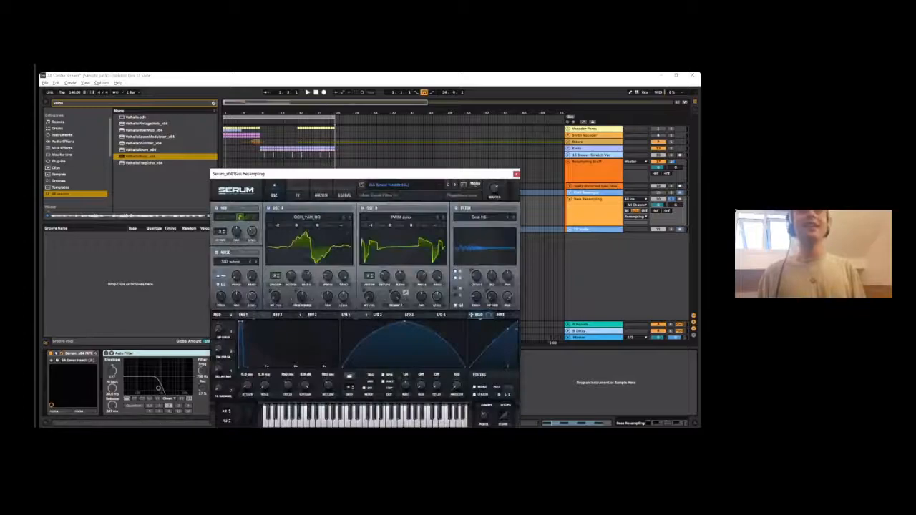
pyautogui.moveTo(304, 172); pyautogui.dragTo(210, 113)
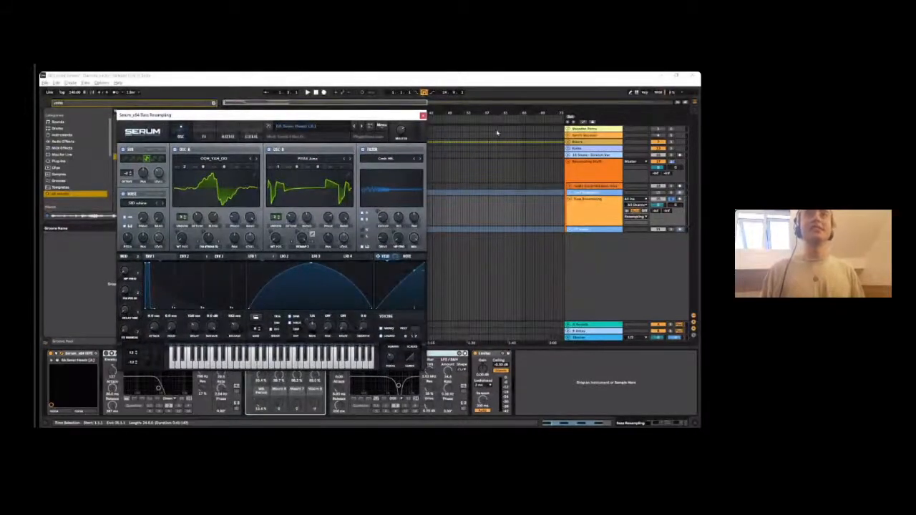
pyautogui.press('space')
pyautogui.click(423, 115)
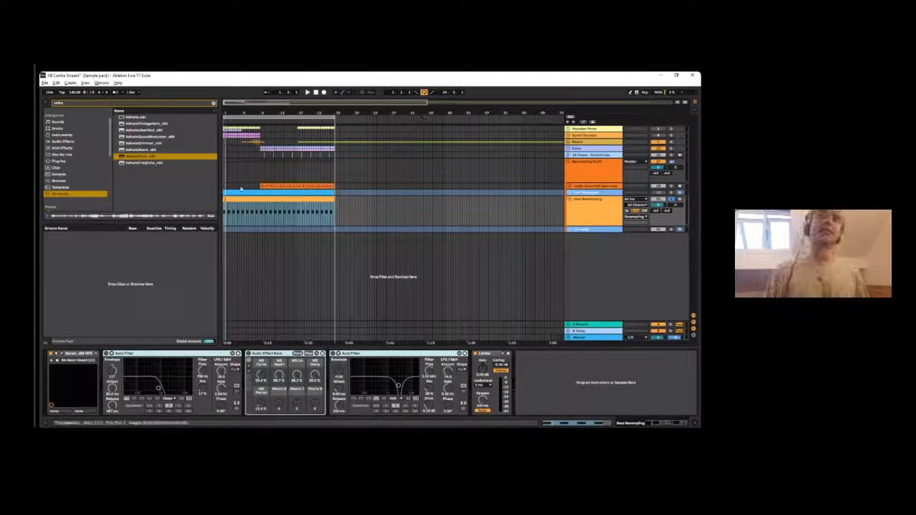
pyautogui.press('space')
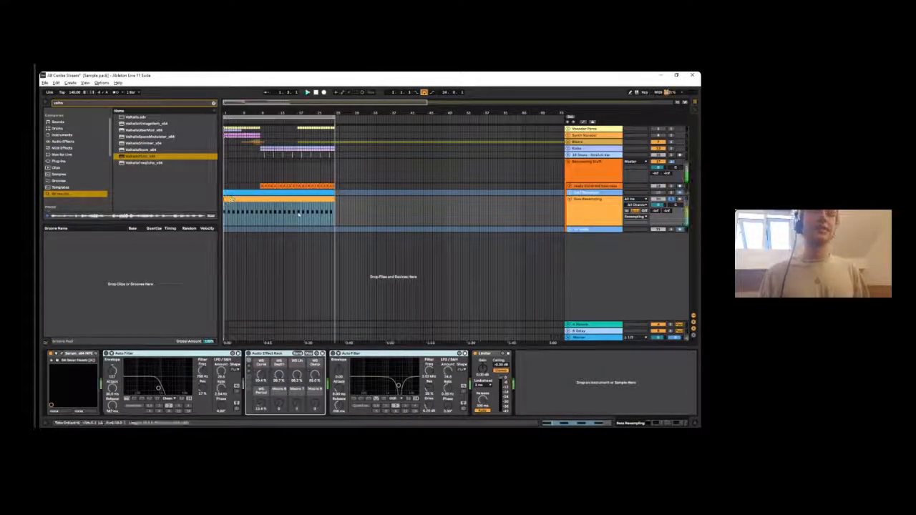
pyautogui.click(322, 151)
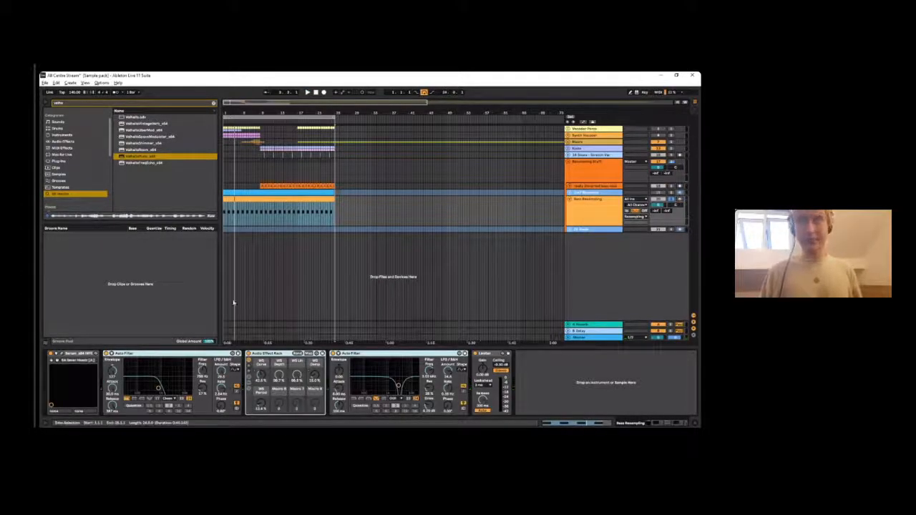
# - Clear the browser search and open the SAMPLES/SONG STARTERS folder
pyautogui.scroll(2, 61, 150)
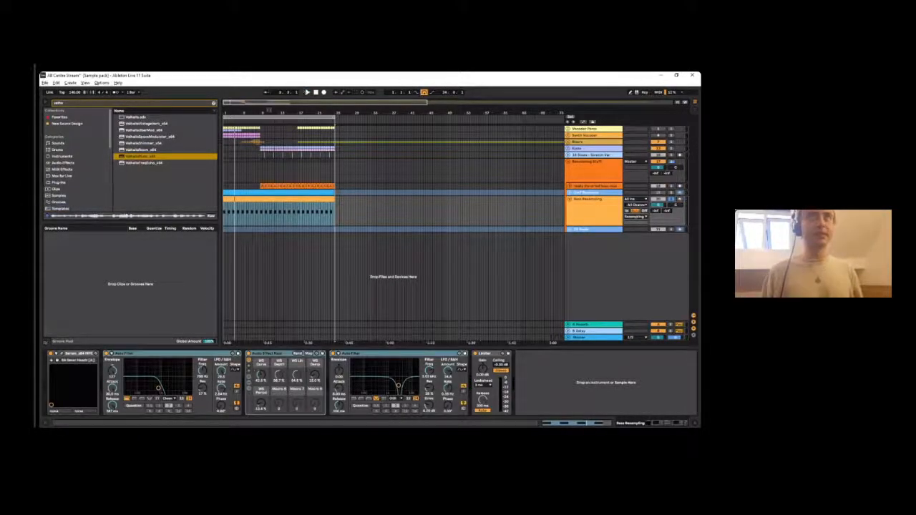
pyautogui.click(214, 104)
pyautogui.scroll(-3, 66, 178)
pyautogui.scroll(-4, 67, 177)
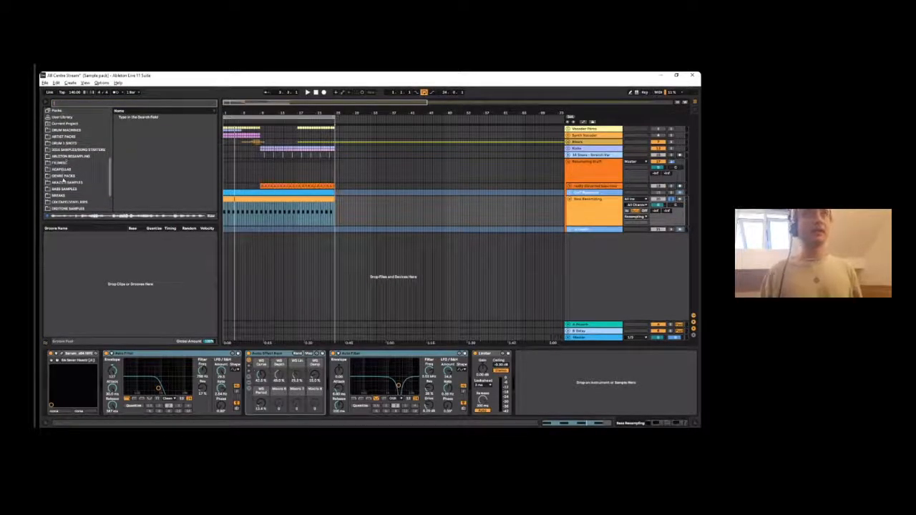
pyautogui.click(66, 150)
pyautogui.scroll(2, 138, 148)
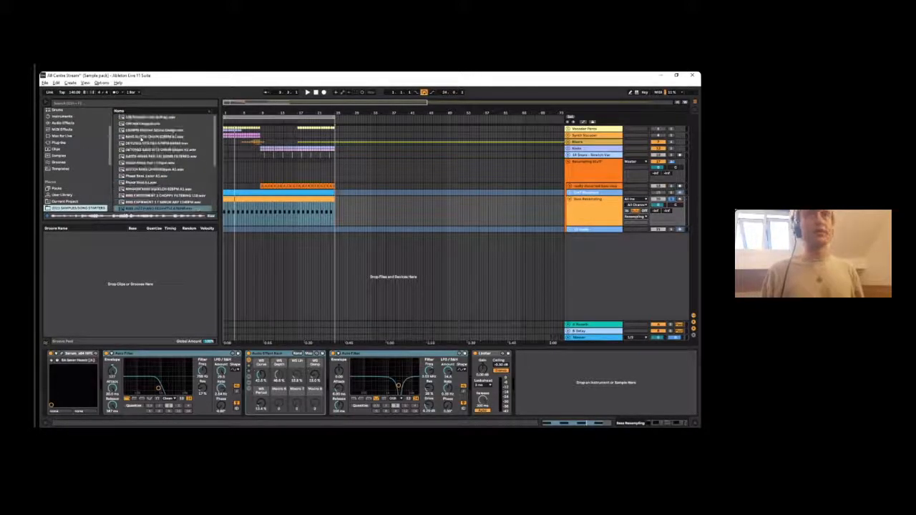
# - Add the BASS GLITCH CHAIN sample to a new audio track below the group and turn off its warping
pyautogui.click(149, 136)
pyautogui.moveTo(149, 136); pyautogui.dragTo(239, 246)
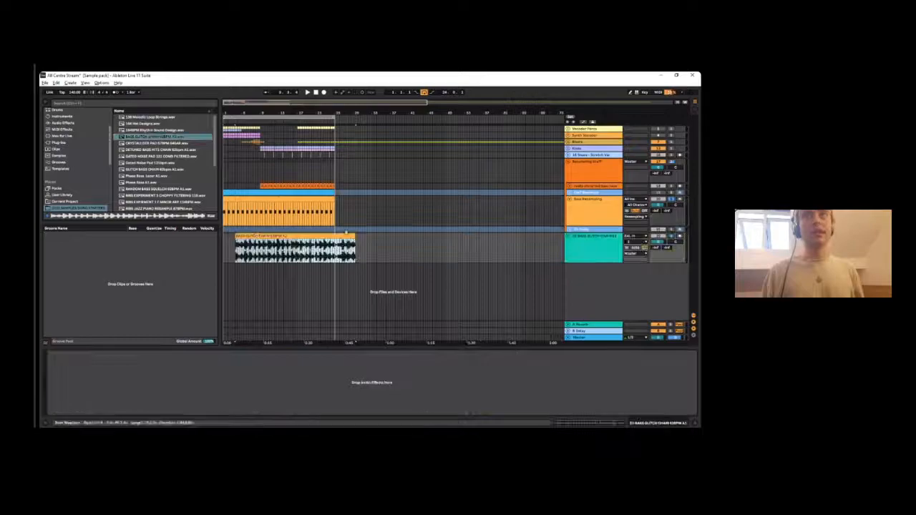
pyautogui.click(310, 243)
pyautogui.doubleClick(310, 236)
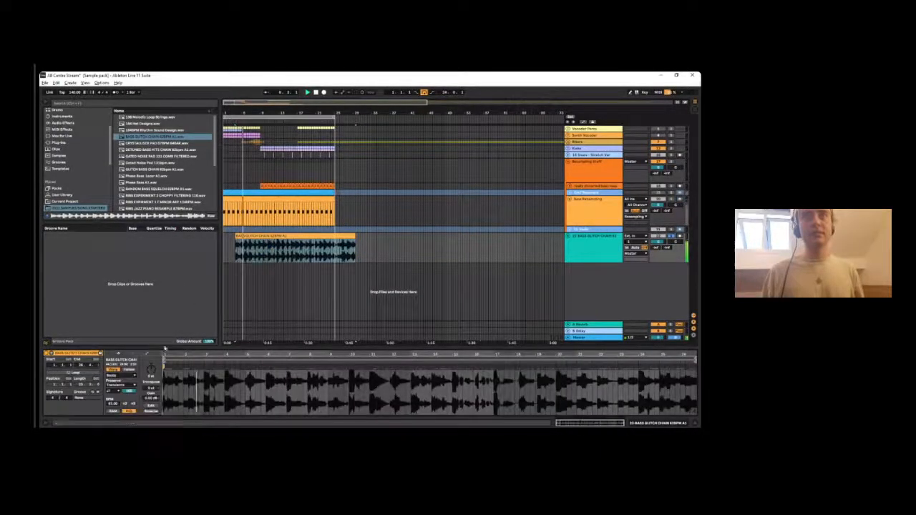
pyautogui.click(114, 370)
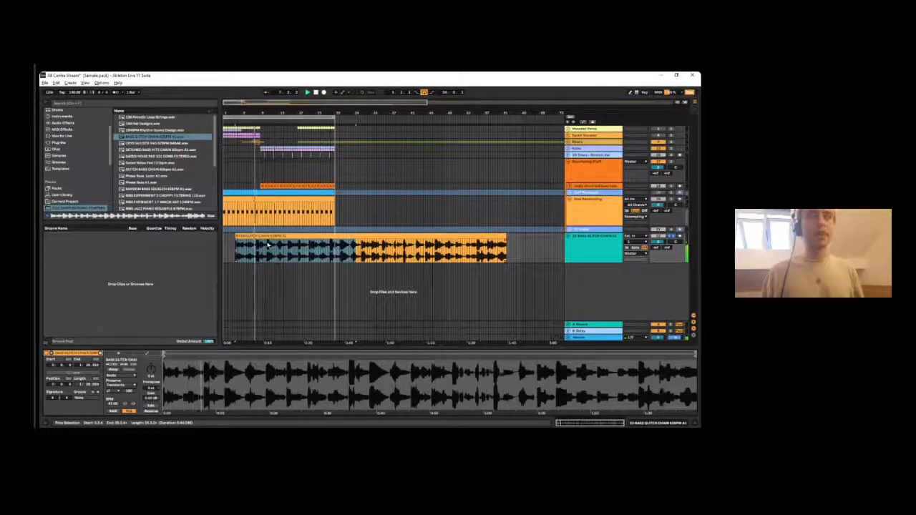
pyautogui.click(267, 252)
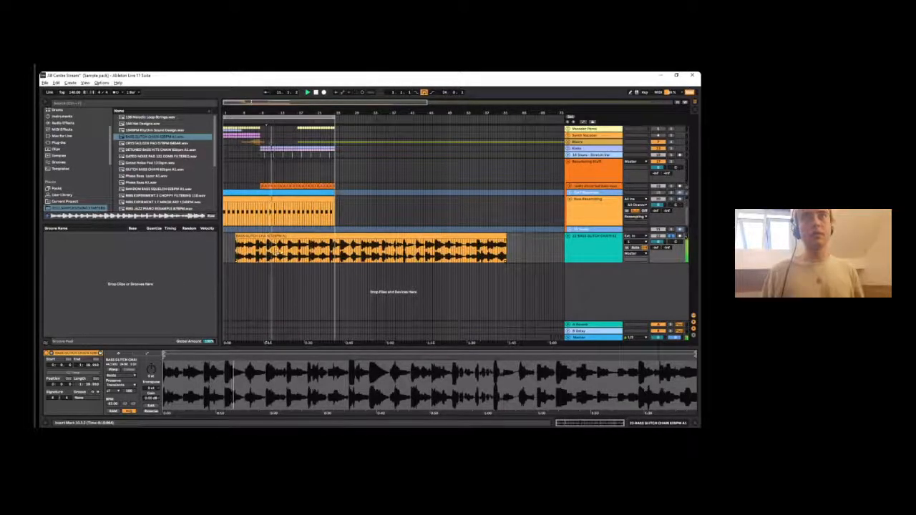
# - Listen through the unwarped bass glitch chain clip, inspecting its waveform in the arrangement
pyautogui.moveTo(263, 236); pyautogui.dragTo(250, 236)
pyautogui.click(250, 243)
pyautogui.click(249, 237)
pyautogui.moveTo(256, 112); pyautogui.dragTo(256, 152)
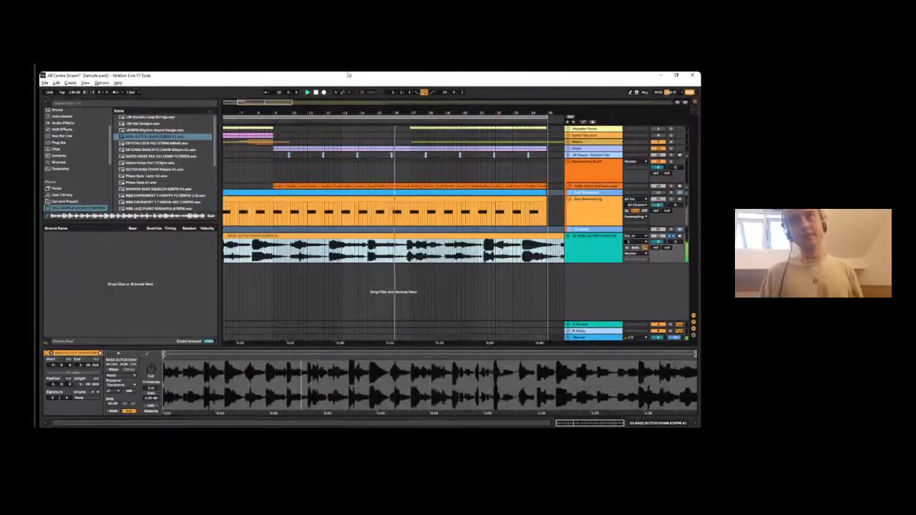
pyautogui.moveTo(339, 113); pyautogui.dragTo(304, 101)
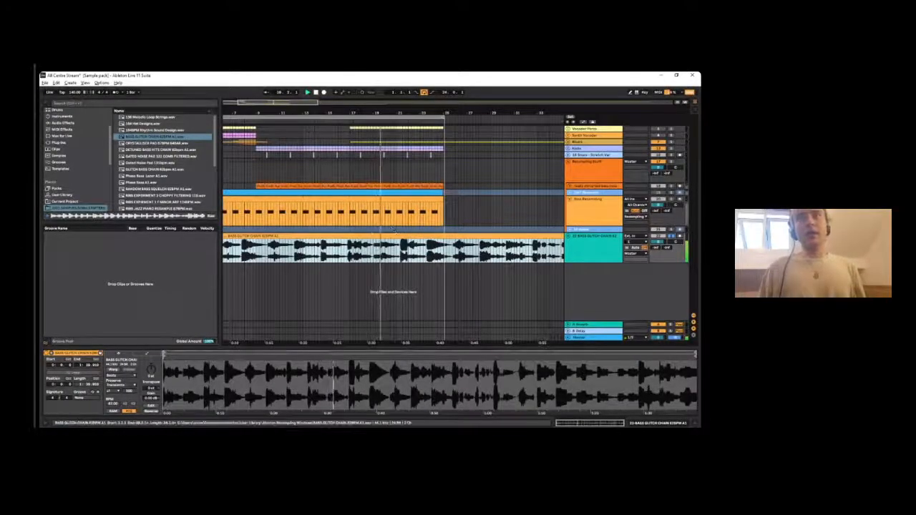
pyautogui.moveTo(400, 113); pyautogui.dragTo(398, 77)
pyautogui.press('space')
# - Delete the bass glitch chain clip and its audio track
pyautogui.press('Delete')
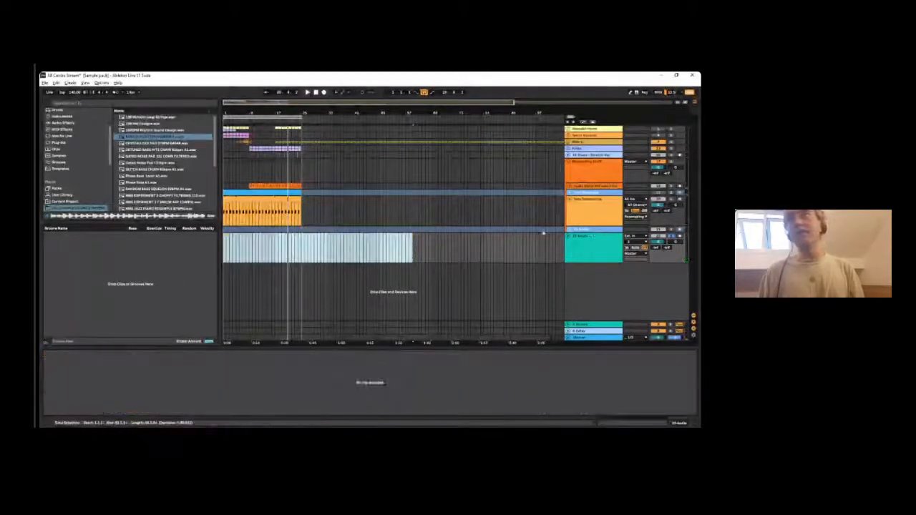
pyautogui.click(580, 242)
pyautogui.press('Delete')
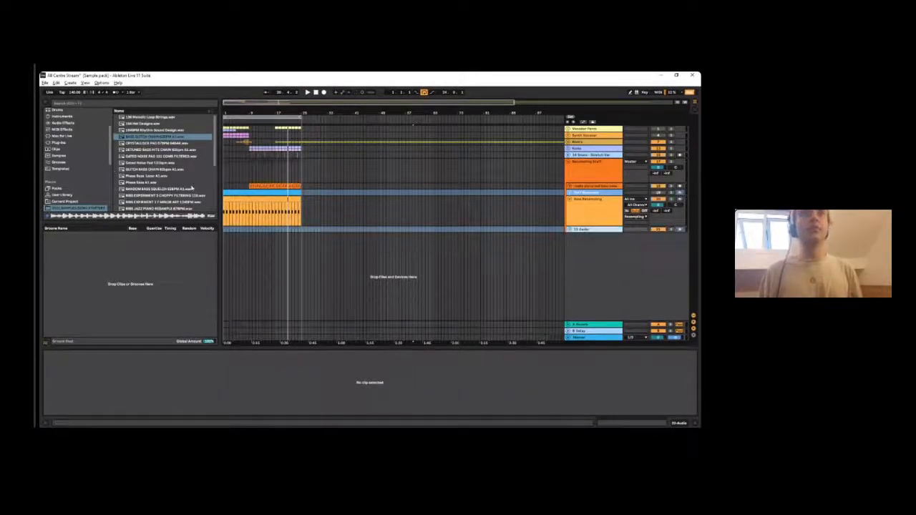
# - Audition the Phase Bass Layer A1 sample on a new audio track and delete that track
pyautogui.scroll(-1, 182, 185)
pyautogui.moveTo(157, 155); pyautogui.dragTo(257, 247)
pyautogui.press('space')
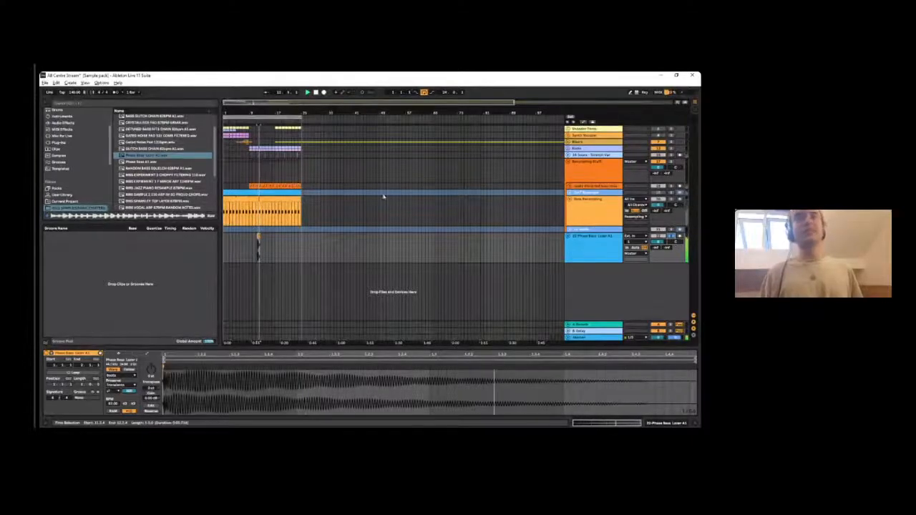
pyautogui.click(593, 245)
pyautogui.press('Delete')
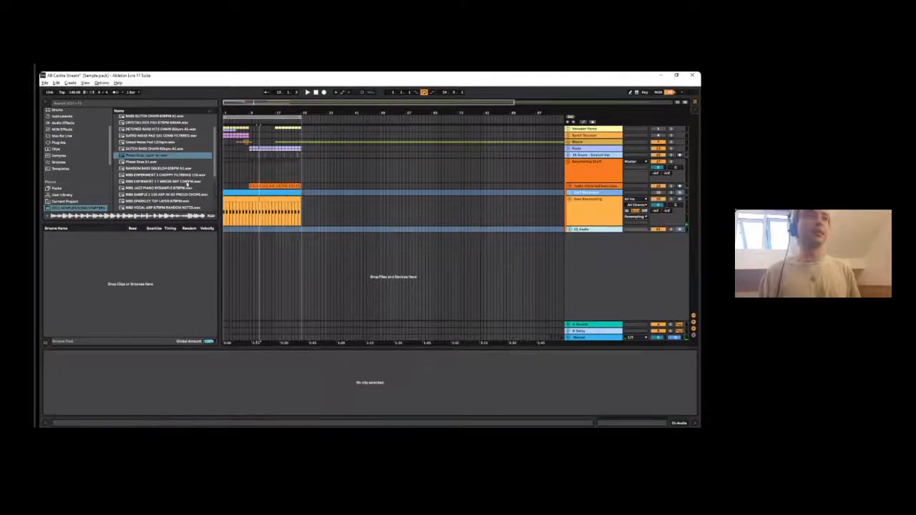
# - View the Bass Resampling MIDI clip and play the track with its effects bypassed
pyautogui.doubleClick(262, 218)
pyautogui.press('space')
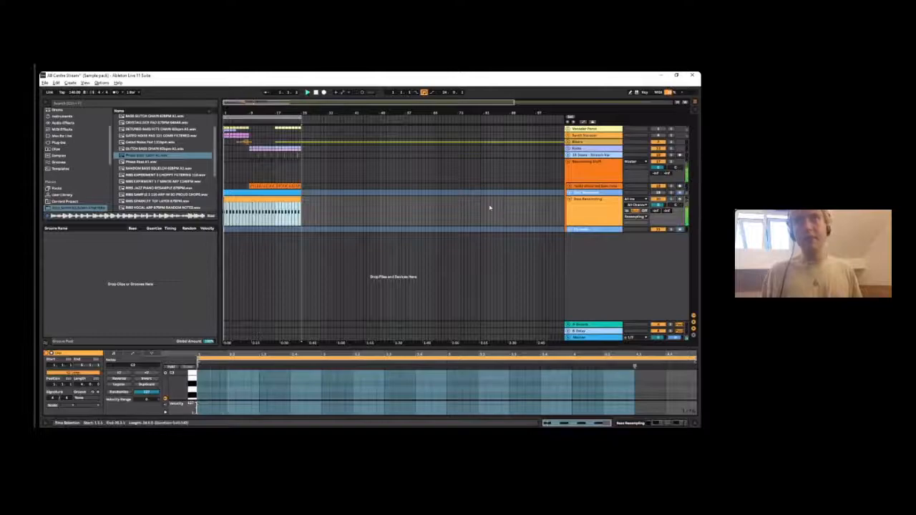
pyautogui.doubleClick(578, 208)
pyautogui.press('space')
pyautogui.press('space')
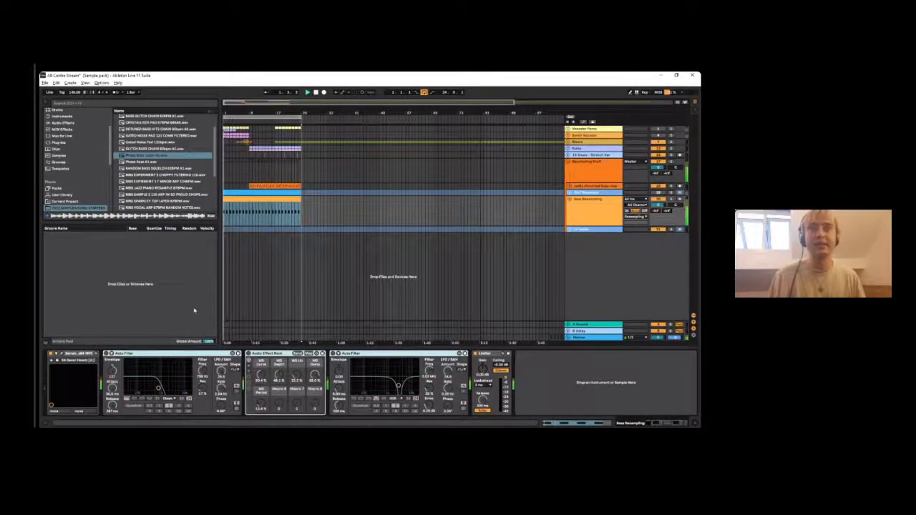
pyautogui.press('space')
# - Toggle the effects on the Bass Resampling track so that only the first Auto Filter is active
pyautogui.click(326, 280)
pyautogui.click(320, 192)
pyautogui.click(571, 210)
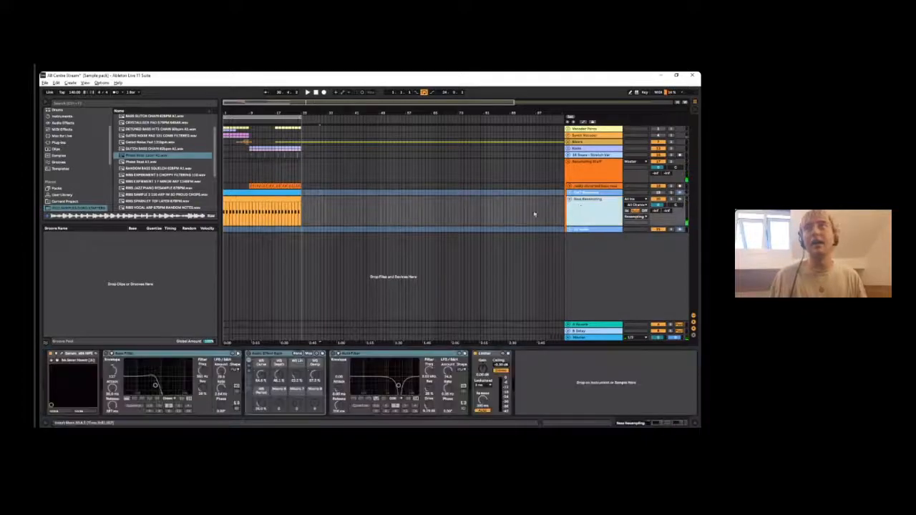
pyautogui.click(137, 351)
pyautogui.click(105, 354)
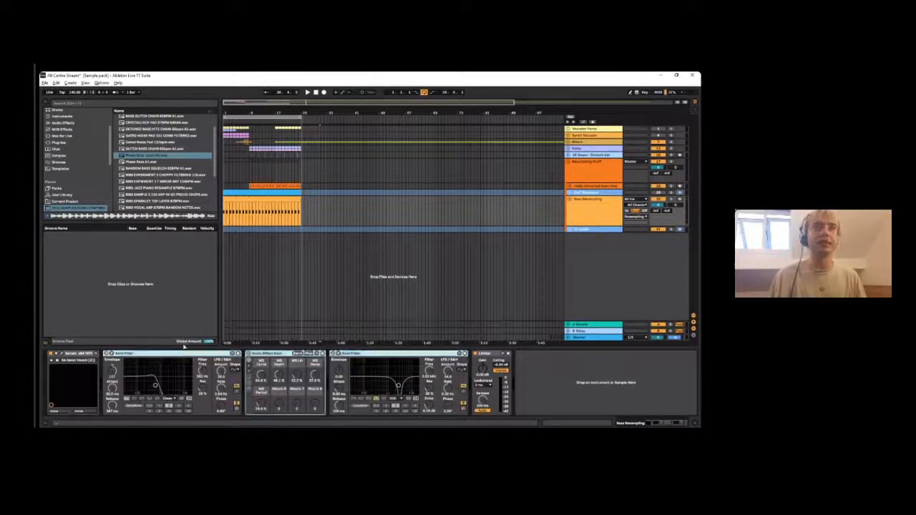
pyautogui.click(106, 354)
pyautogui.click(80, 354)
pyautogui.click(106, 354)
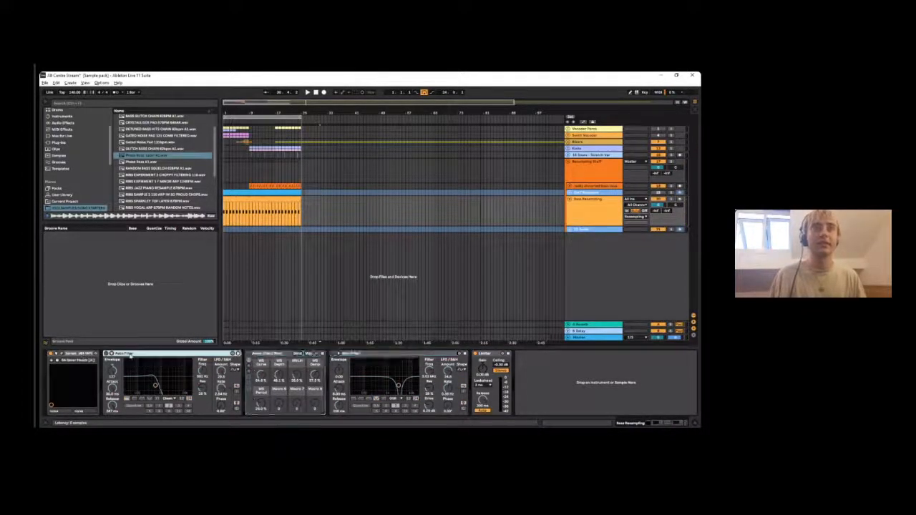
# - Play the Bass Resampling clip from its start to hear the first Auto Filter alone
pyautogui.press('space')
pyautogui.click(292, 200)
pyautogui.press('space')
pyautogui.press('space')
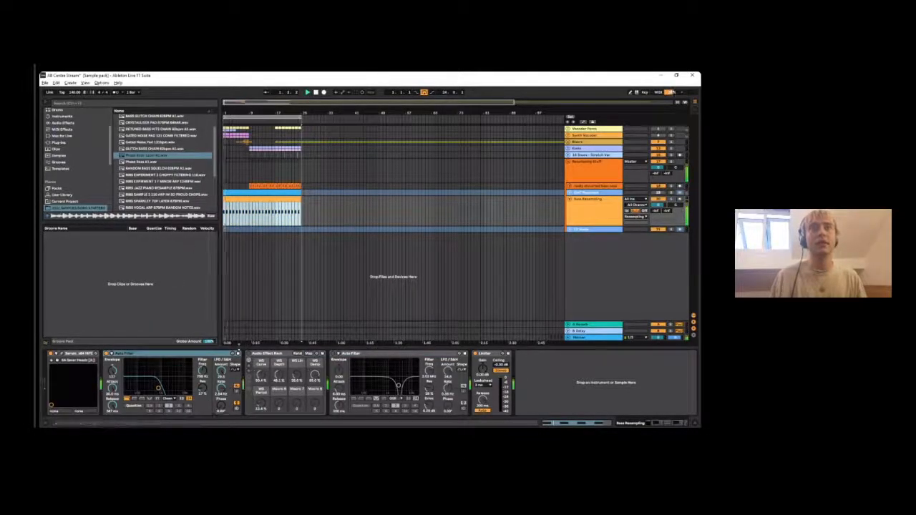
# - Lower the first Auto Filter's frequency during playback, then re-enable its automation
pyautogui.moveTo(203, 370); pyautogui.dragTo(203, 378)
pyautogui.rightClick(203, 372)
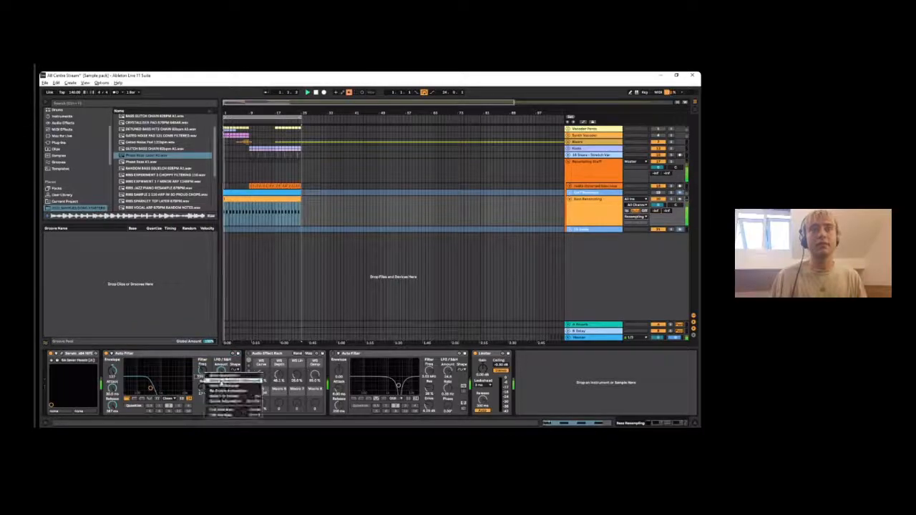
pyautogui.click(221, 391)
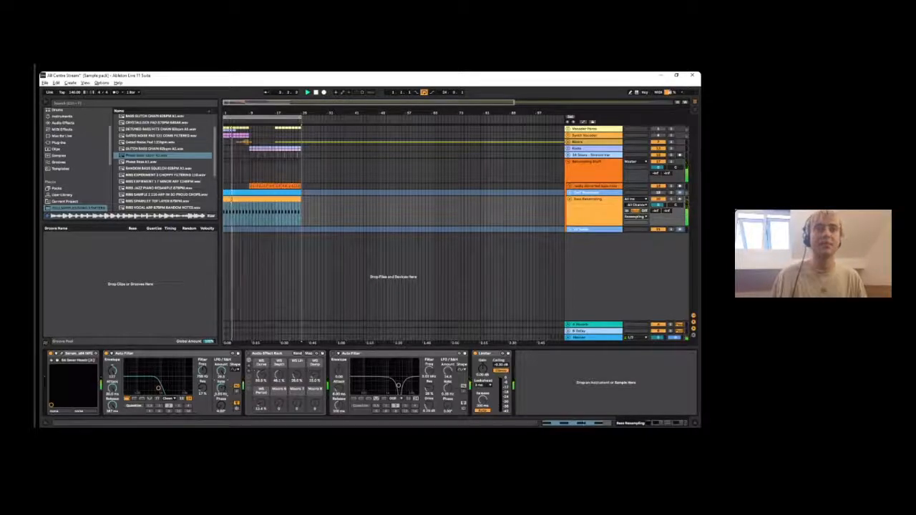
# - Replay the track with the first Auto Filter, then collapse and re-expand the Audio Effect Rack
pyautogui.press('space')
pyautogui.press('space')
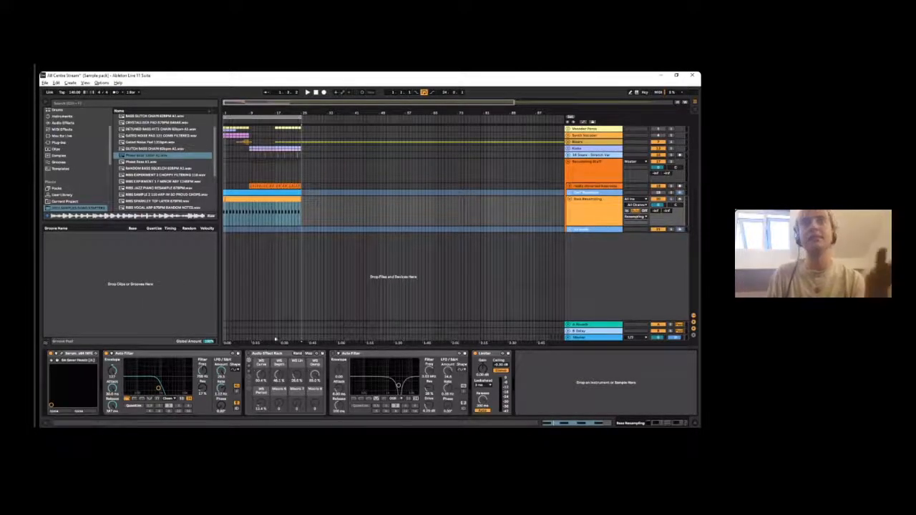
pyautogui.doubleClick(258, 354)
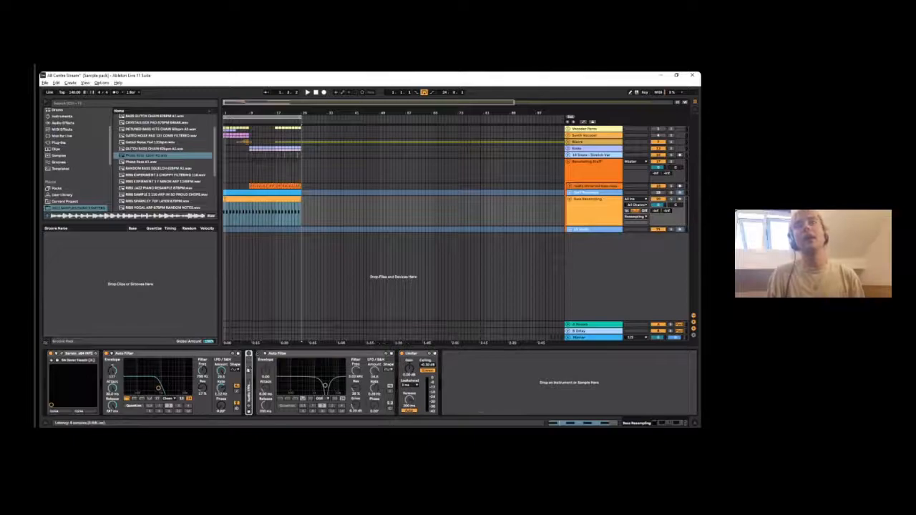
pyautogui.doubleClick(249, 396)
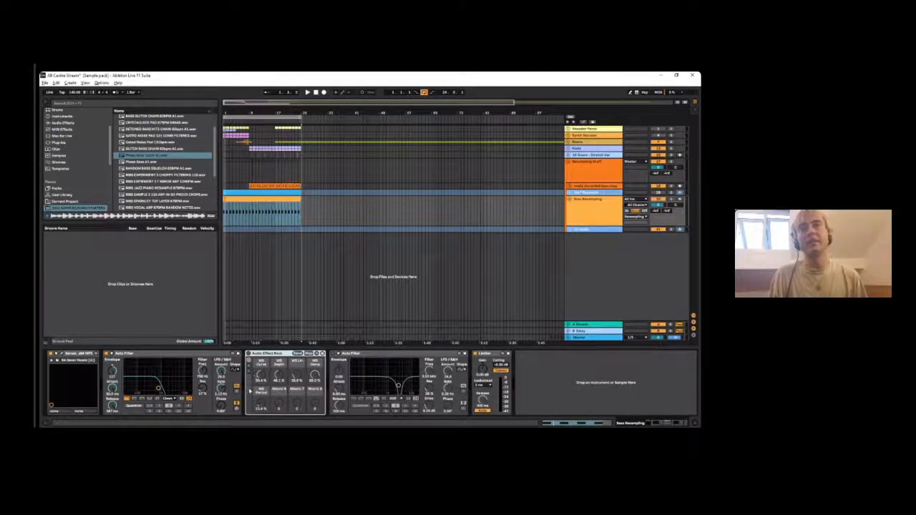
# - Play the Bass Resampling track with the Audio Effect Rack's devices expanded, and re-enable automation for the WS Damp macro
pyautogui.click(249, 386)
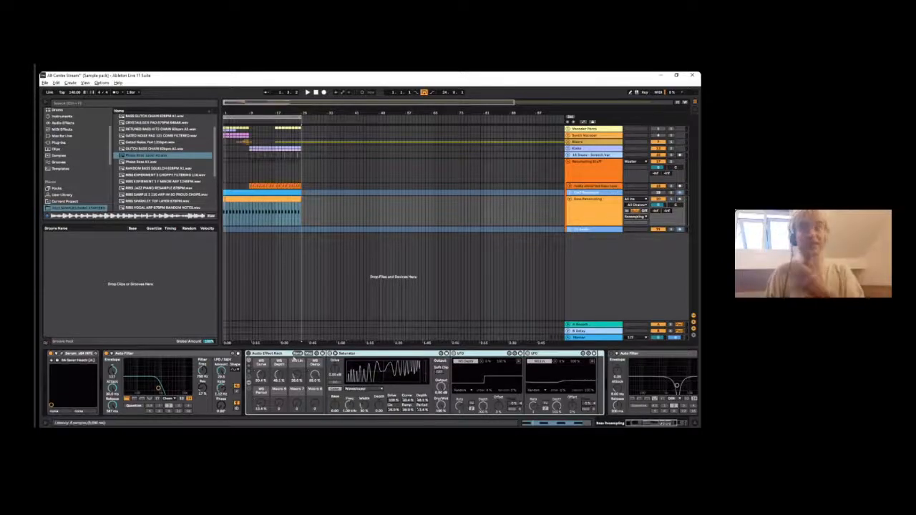
pyautogui.press('space')
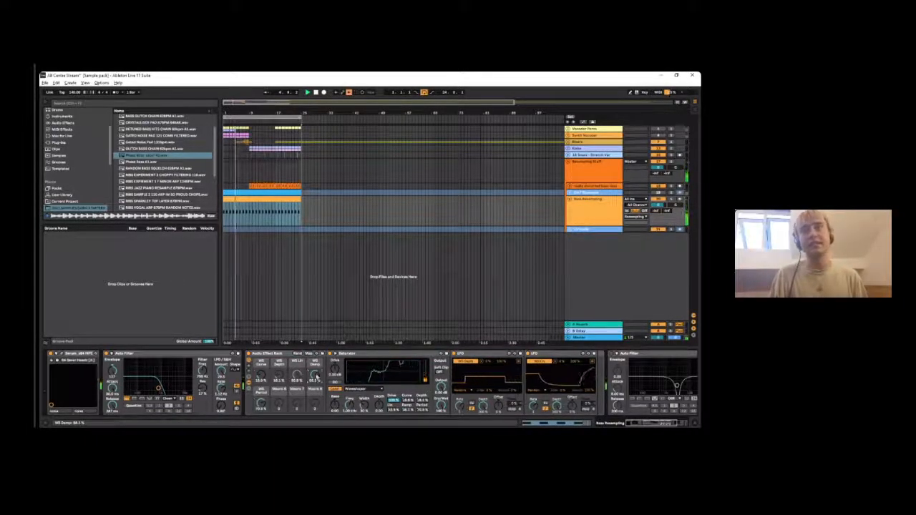
pyautogui.rightClick(314, 378)
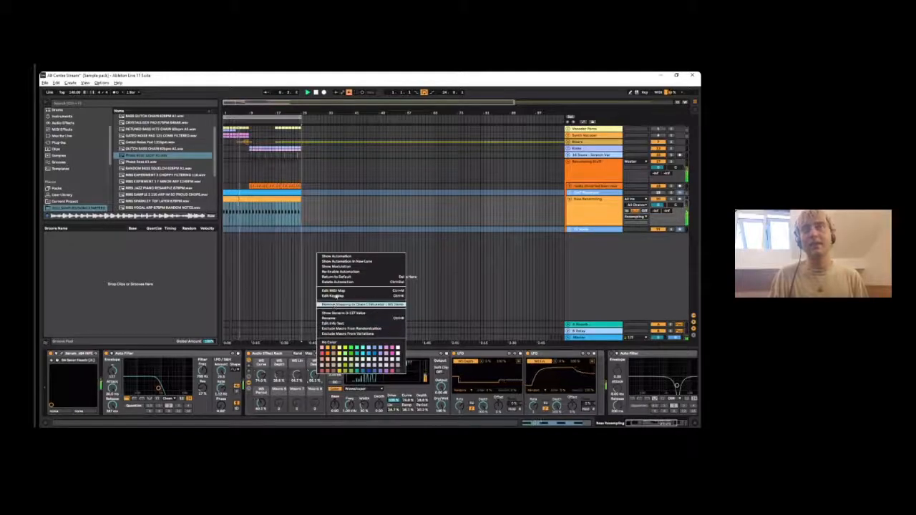
pyautogui.click(333, 272)
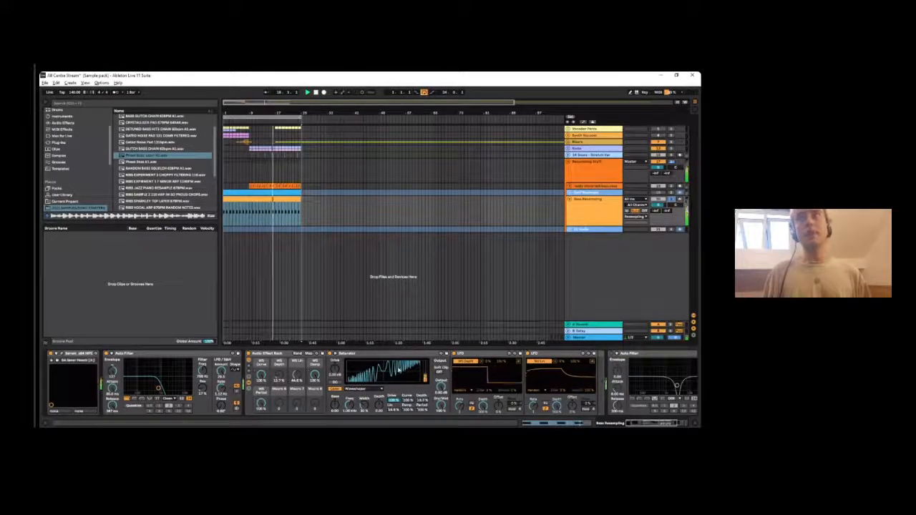
# - Bring the later effects in the Bass Resampling chain into view and select a short time range near the clip's start
pyautogui.scroll(-3, 400, 362)
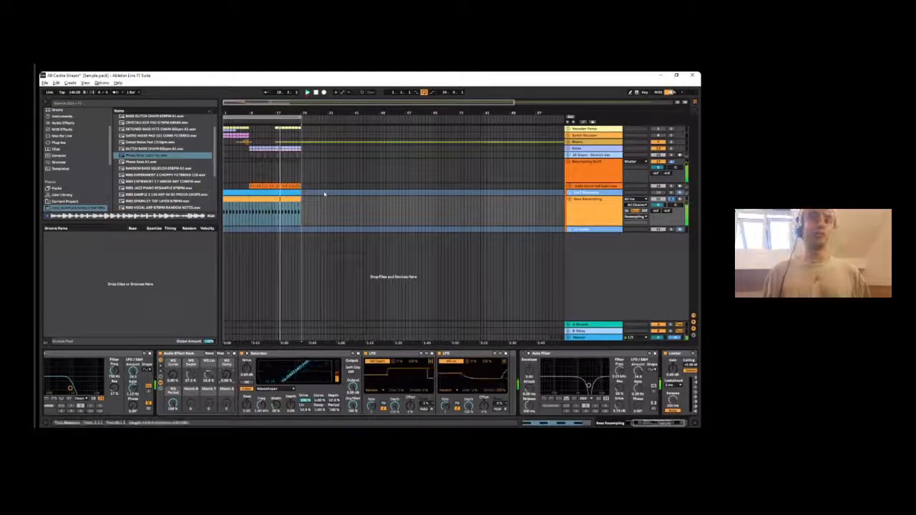
pyautogui.click(254, 197)
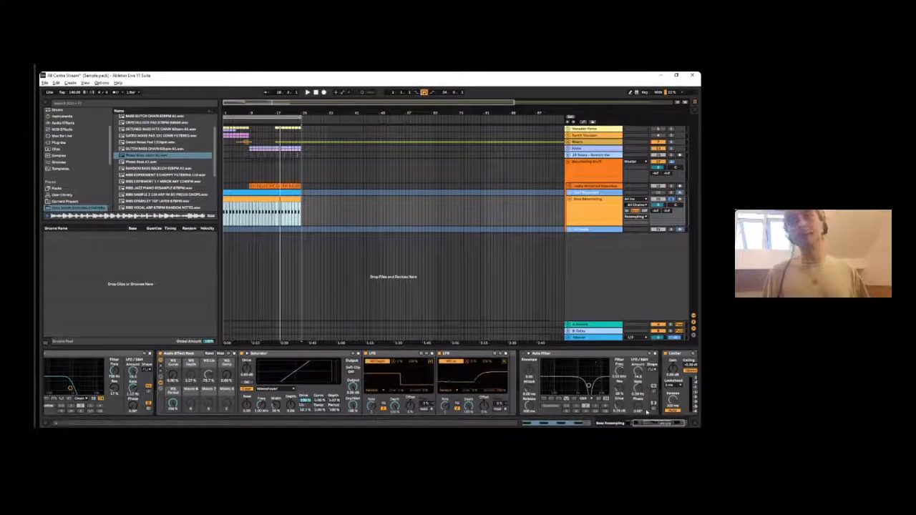
pyautogui.hscroll(2, 646, 413)
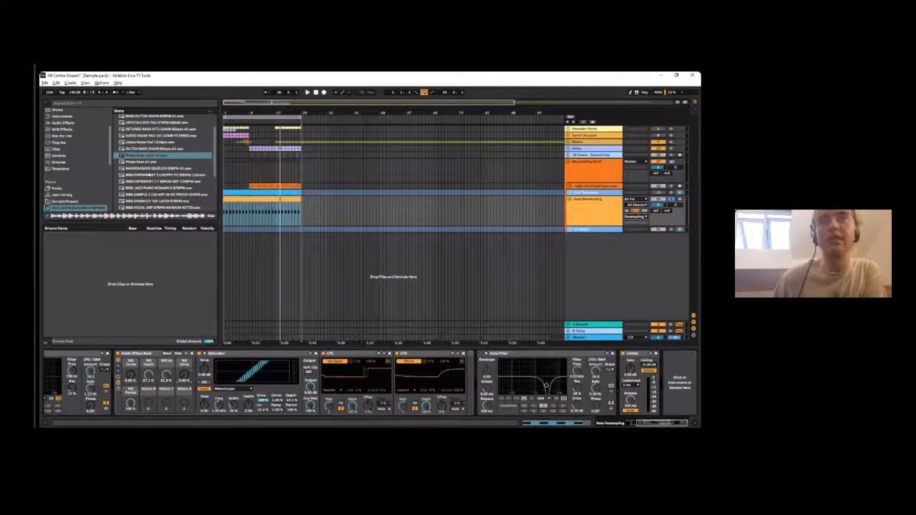
pyautogui.click(234, 224)
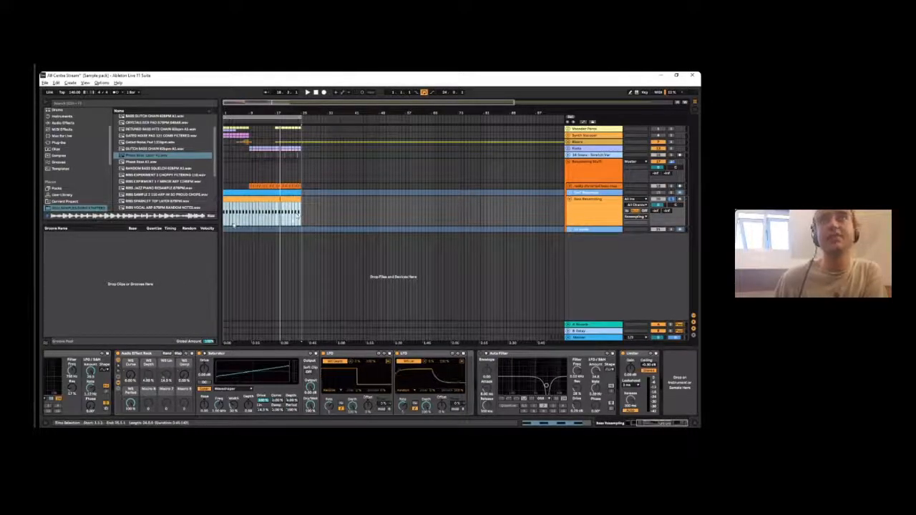
pyautogui.moveTo(231, 222); pyautogui.dragTo(243, 220)
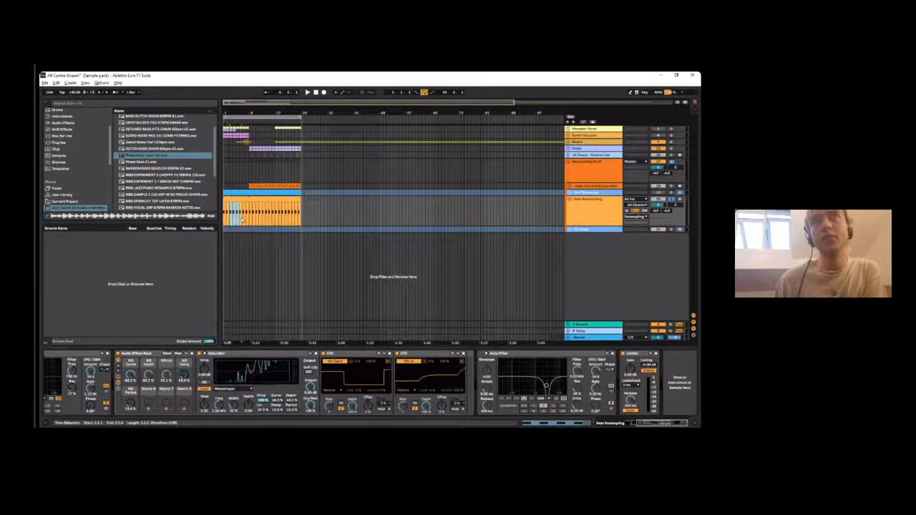
# - Play sections of the Bass Resampling clip through the effect chain to hear the processed bass
pyautogui.click(427, 354)
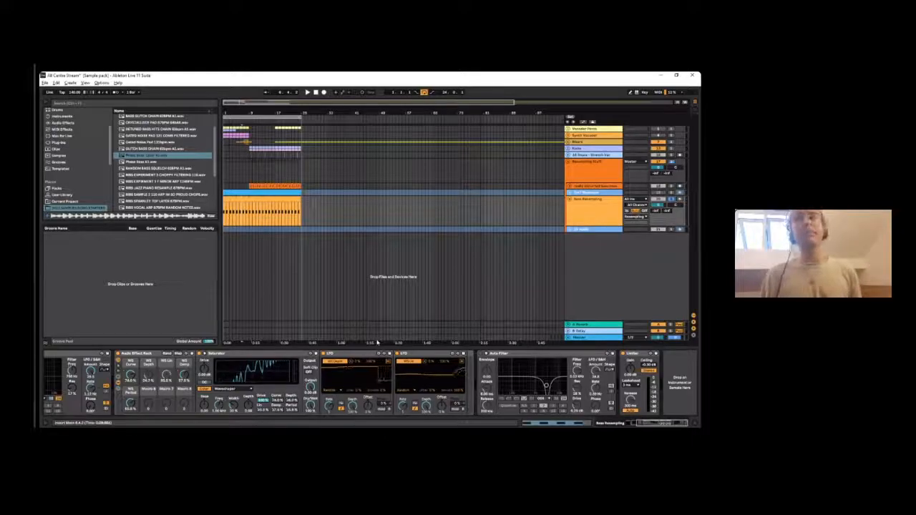
pyautogui.press('space')
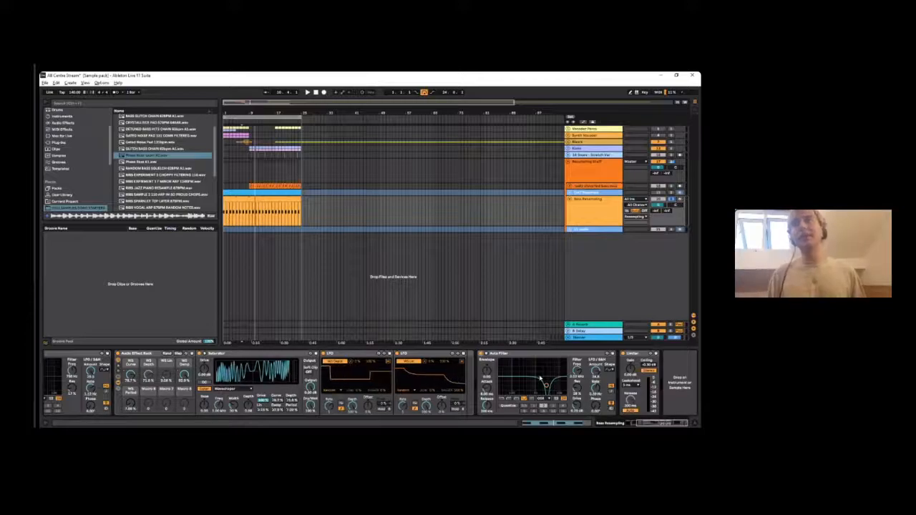
pyautogui.press('space')
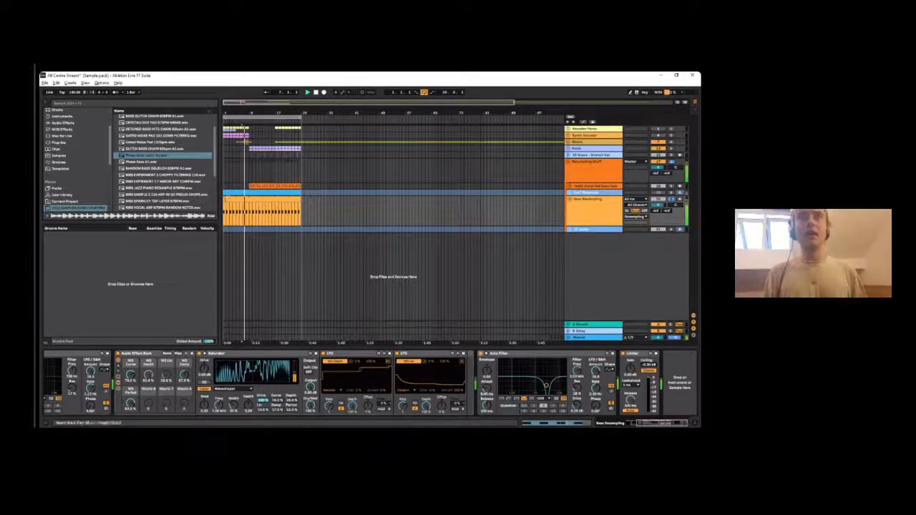
pyautogui.click(284, 199)
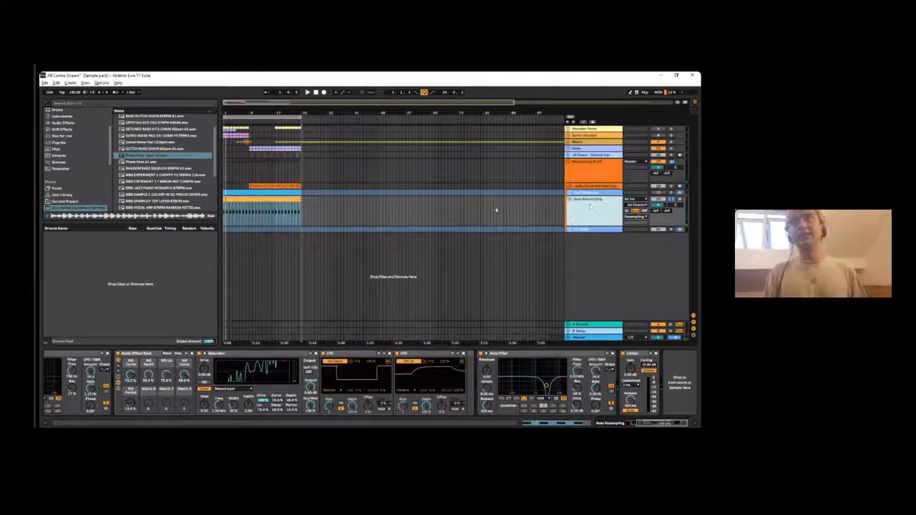
# - Insert a new audio track below Bass Resampling and set its audio input to Bass Resampling
pyautogui.hotkey('ctrl', 't')
pyautogui.click(633, 229)
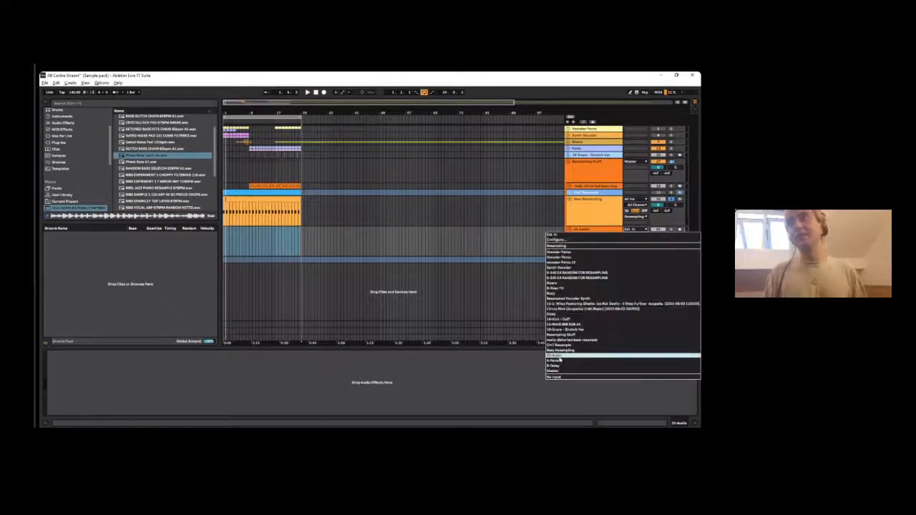
pyautogui.click(562, 350)
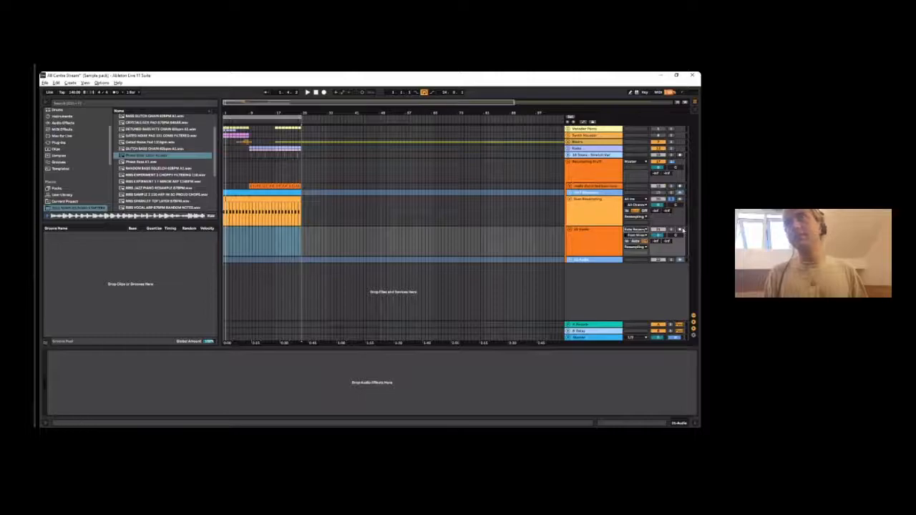
# - Record about three bars of the Bass Resampling output onto the new audio track
pyautogui.click(324, 92)
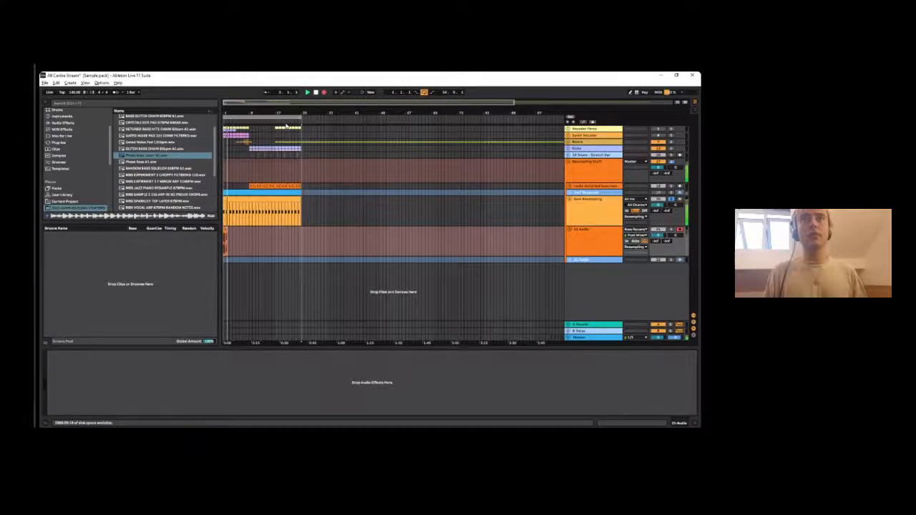
pyautogui.moveTo(231, 111); pyautogui.dragTo(231, 179)
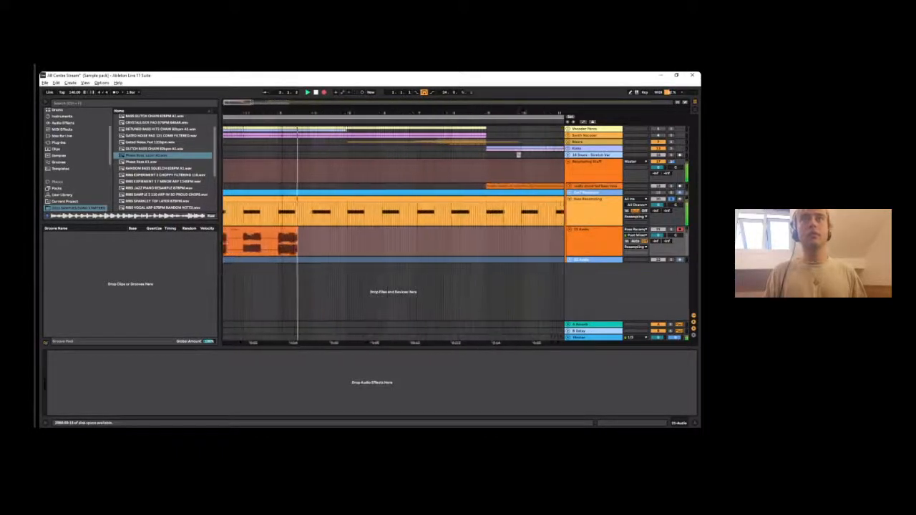
pyautogui.press('space')
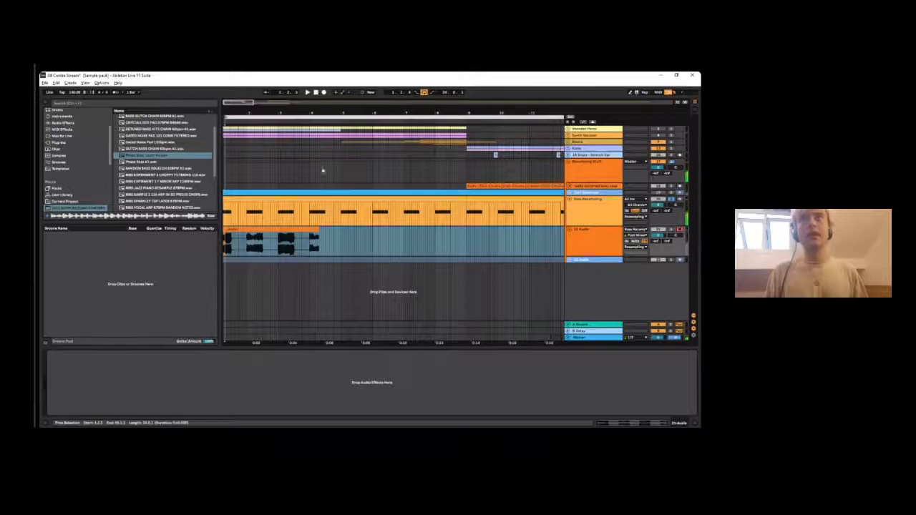
# - Open the newly recorded audio clip and examine its waveform, then check it against the wider arrangement
pyautogui.doubleClick(312, 244)
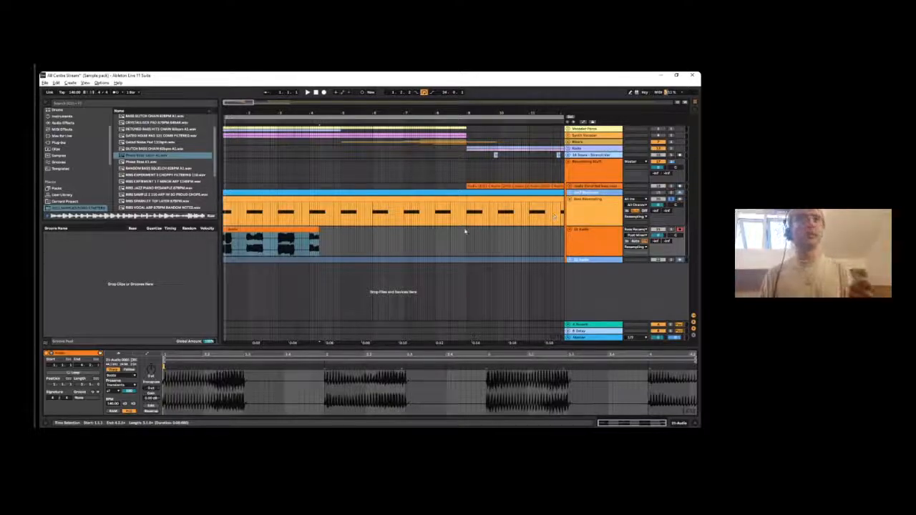
pyautogui.click(577, 232)
pyautogui.click(303, 237)
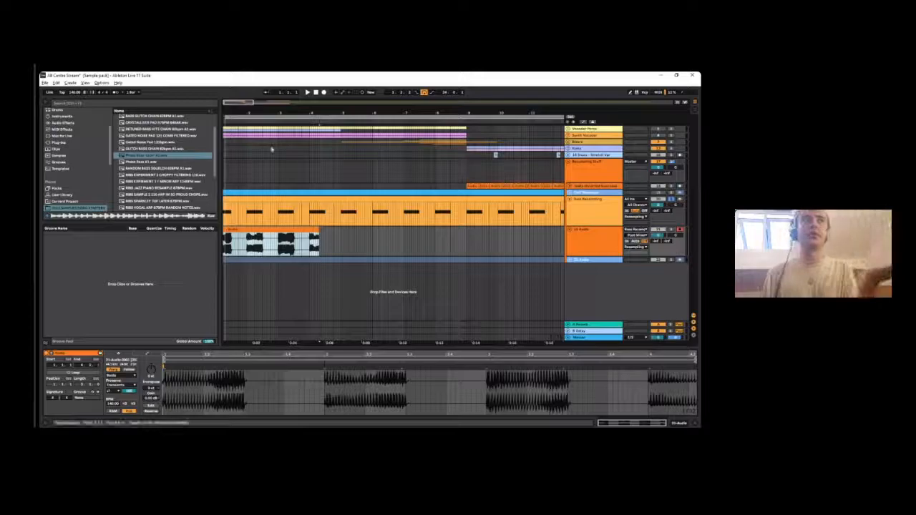
pyautogui.scroll(-3, 394, 229)
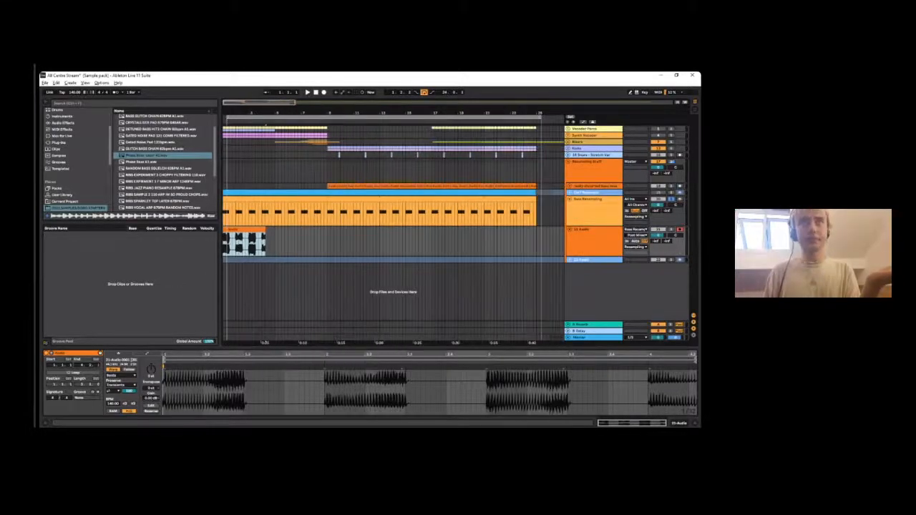
pyautogui.click(50, 101)
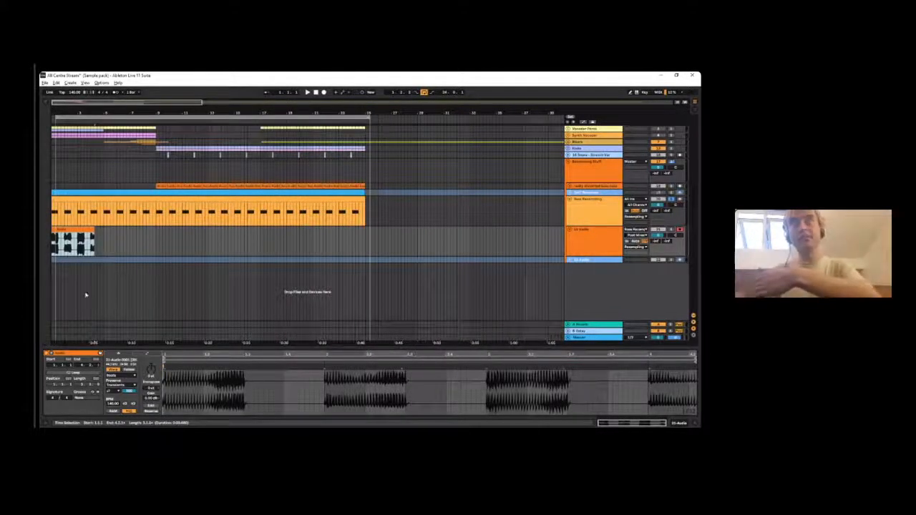
pyautogui.click(46, 103)
# - Add the SERUM RESO BASS C1 DRY and COMB RESAMPLE C1 samples to a new audio track beneath the existing ones
pyautogui.scroll(-3, 135, 175)
pyautogui.scroll(-4, 150, 163)
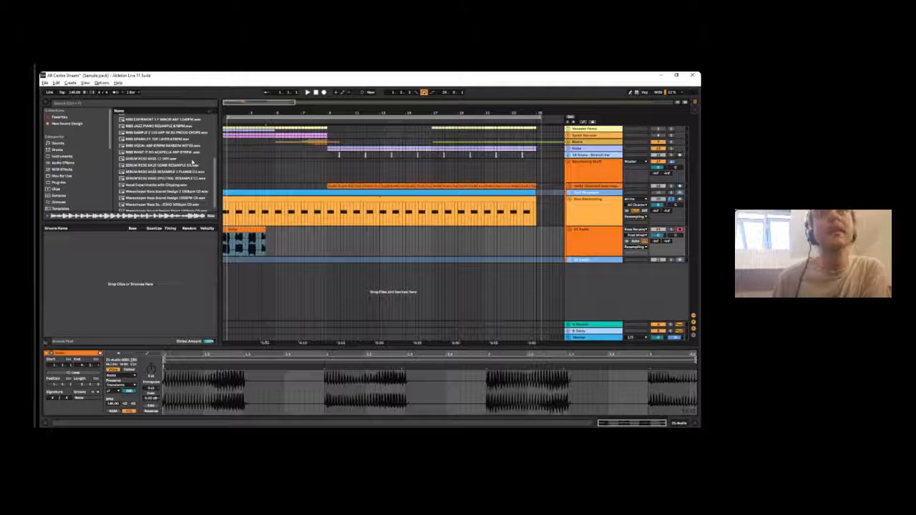
pyautogui.click(192, 165)
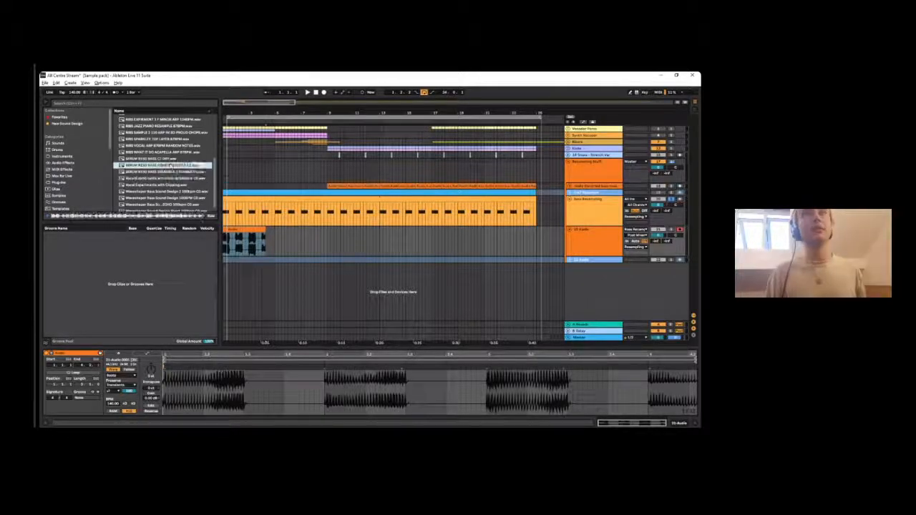
pyautogui.moveTo(191, 165); pyautogui.dragTo(304, 269)
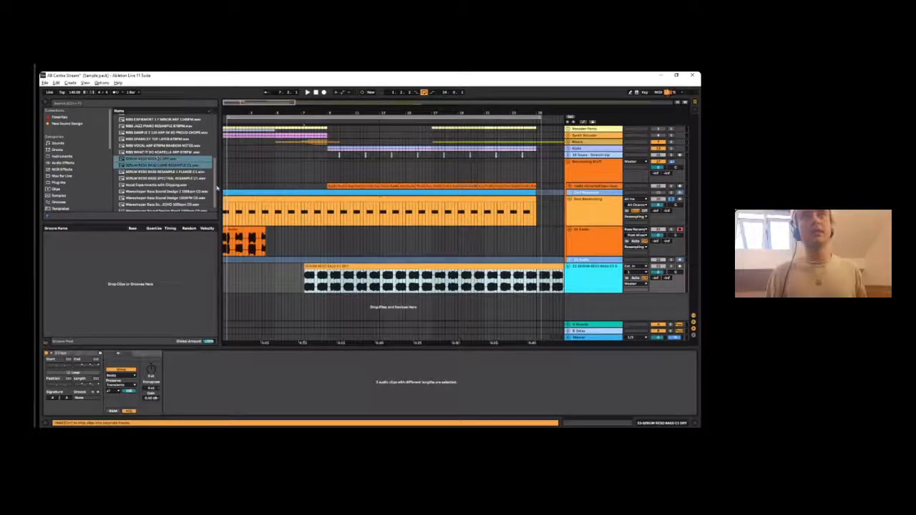
# - Add the SERUM RESO BASS RESAMPLE 1 FLANGE C1 and SPECTRAL RESAMPLE C1 samples after the comb resample clip on the same track
pyautogui.moveTo(354, 111); pyautogui.dragTo(354, 61)
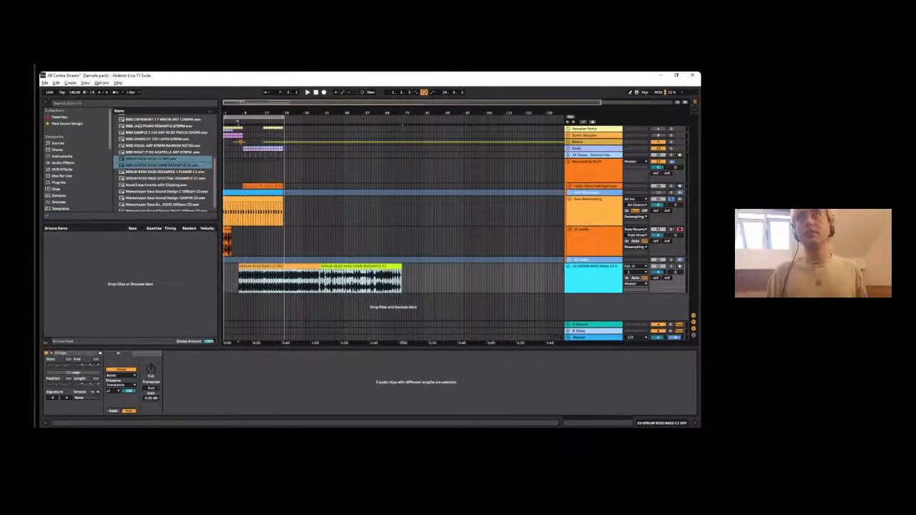
pyautogui.click(146, 174)
pyautogui.keyDown('shift'); pyautogui.click(151, 179); pyautogui.keyUp('shift')
pyautogui.moveTo(151, 179); pyautogui.dragTo(407, 282)
# - Solo the new Serum reso bass track and play its dry clip
pyautogui.click(291, 267)
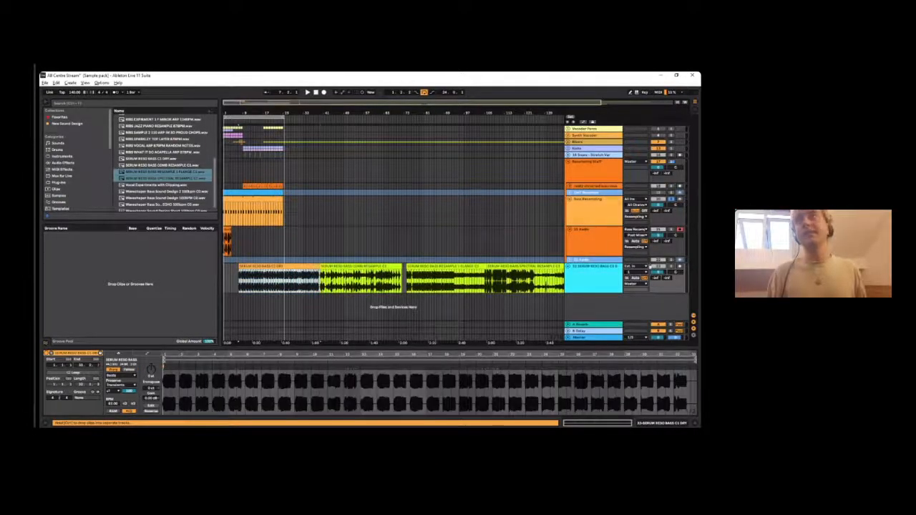
pyautogui.click(670, 266)
pyautogui.moveTo(340, 112); pyautogui.dragTo(340, 91)
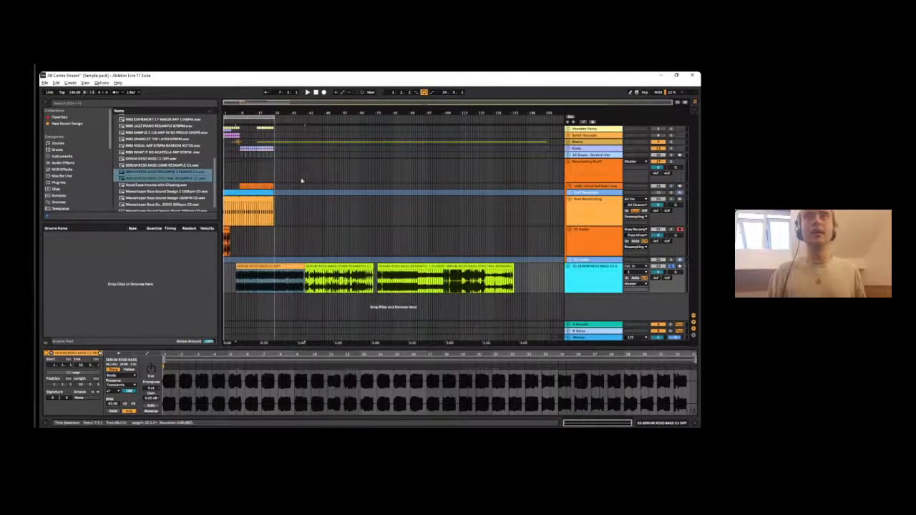
pyautogui.keyDown('shift'); pyautogui.click(480, 265); pyautogui.keyUp('shift')
pyautogui.click(248, 266)
pyautogui.press('space')
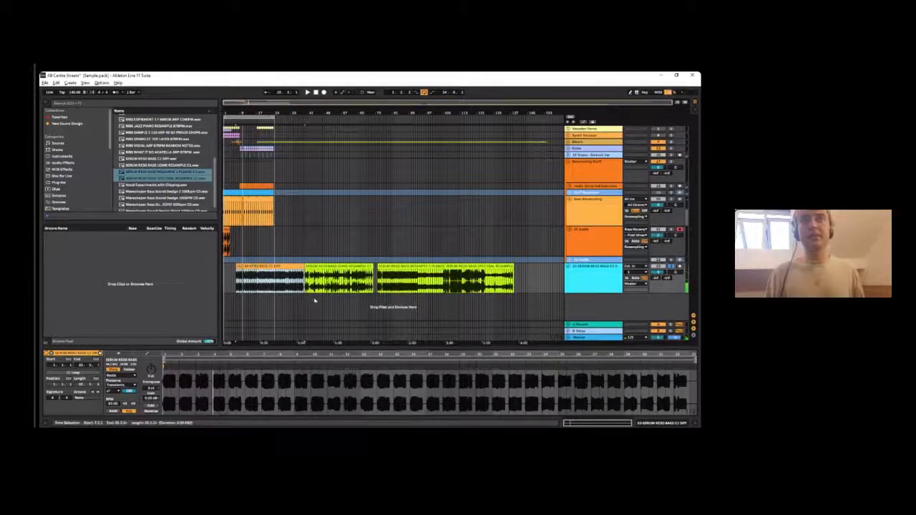
# - Move the dry clip to the start of the arrangement and extend the loop region to the start of the flange resample clip
pyautogui.moveTo(255, 266); pyautogui.dragTo(240, 266)
pyautogui.press('space')
pyautogui.click(252, 288)
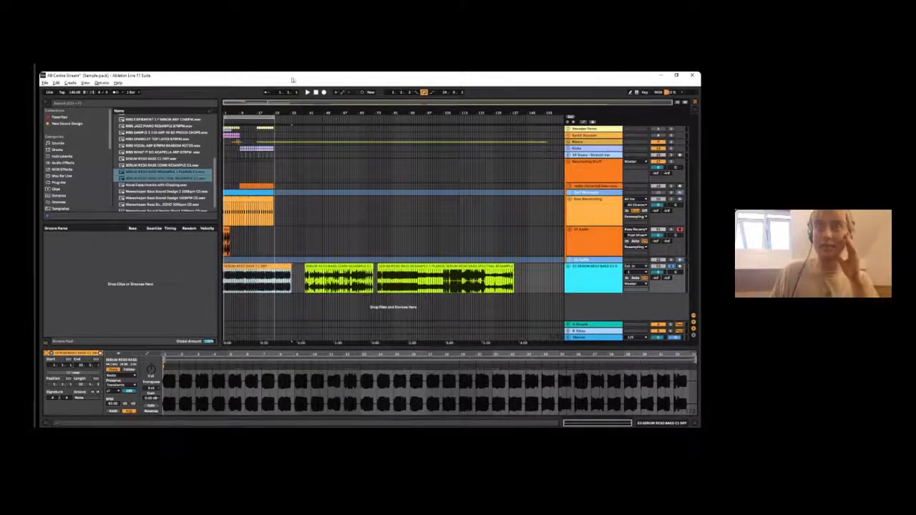
pyautogui.moveTo(275, 118); pyautogui.dragTo(380, 118)
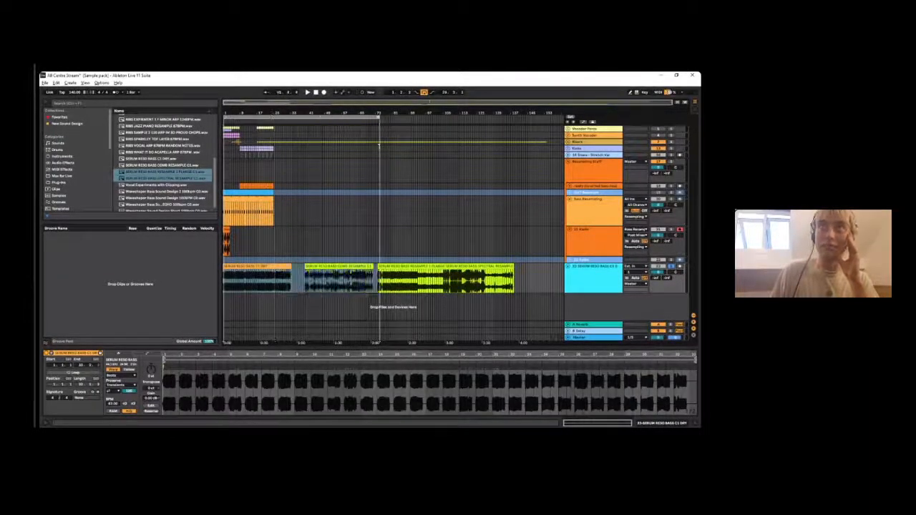
pyautogui.click(345, 156)
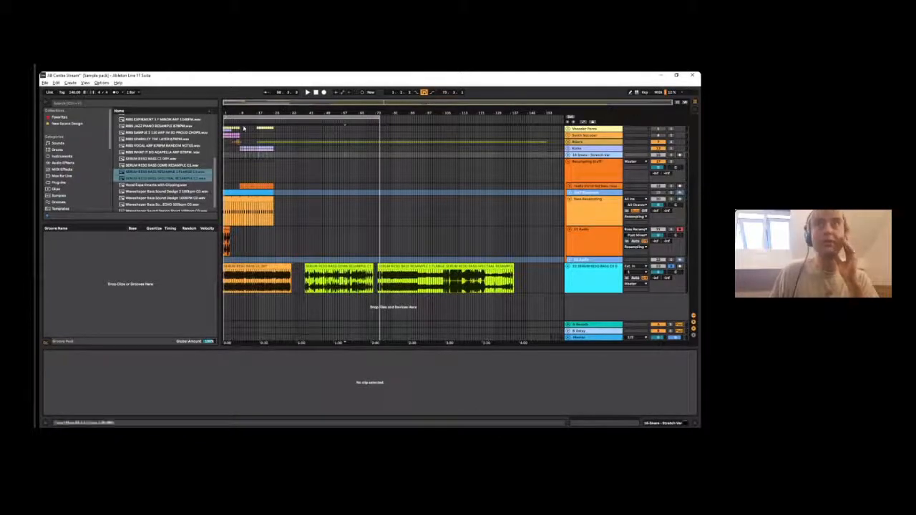
# - Play the dry, comb resample and flange resample clips in turn to compare their sound
pyautogui.click(286, 272)
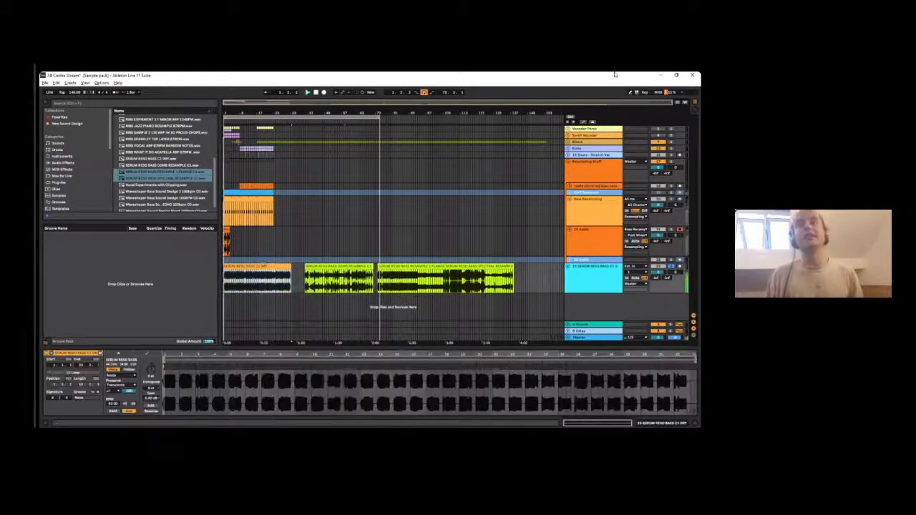
pyautogui.click(326, 272)
pyautogui.press('space')
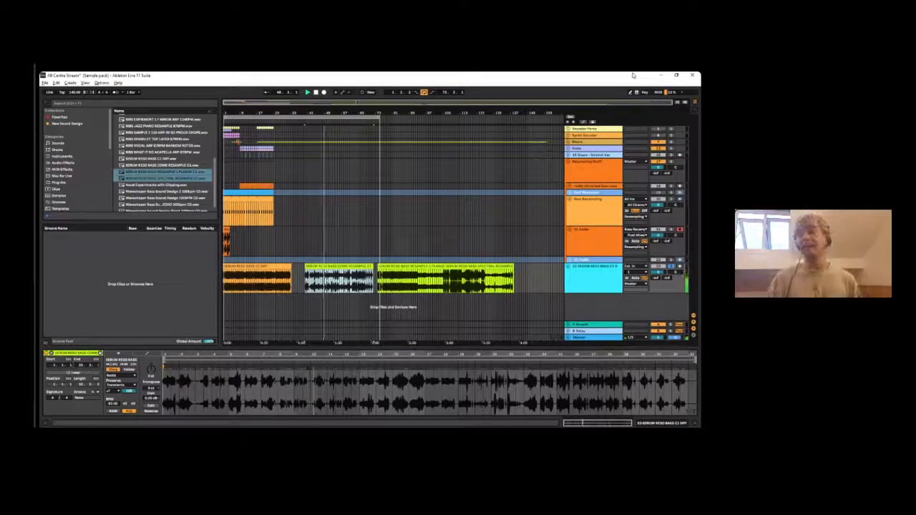
pyautogui.click(414, 266)
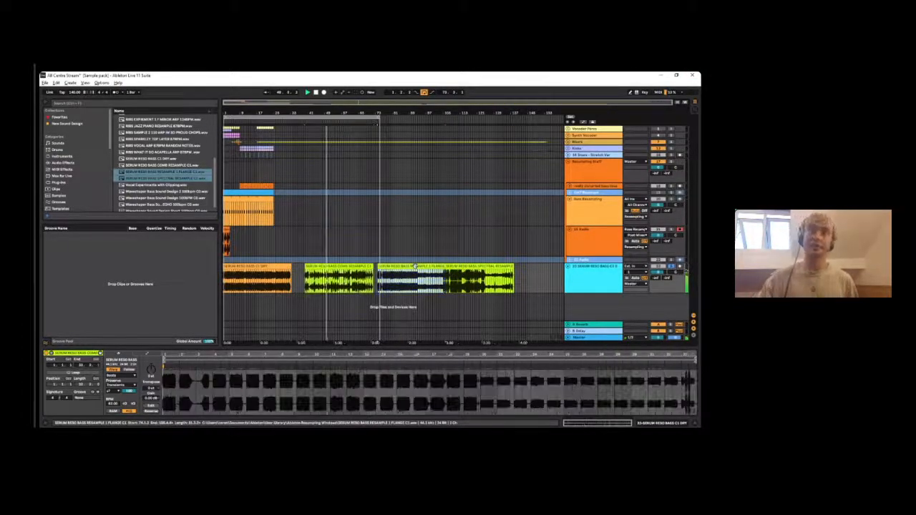
pyautogui.press('space')
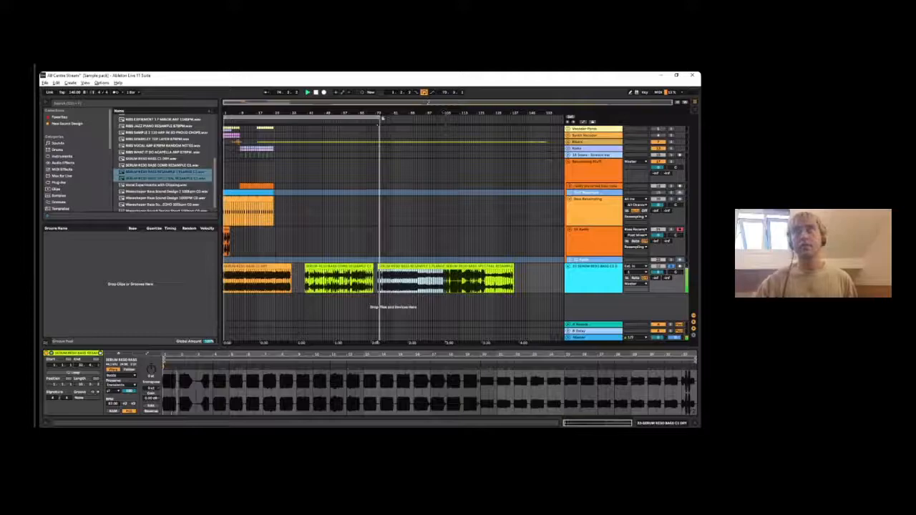
# - Shorten the loop region so it ends before the flange resample clip and play the flange clip from its start
pyautogui.moveTo(382, 118); pyautogui.dragTo(369, 118)
pyautogui.click(388, 265)
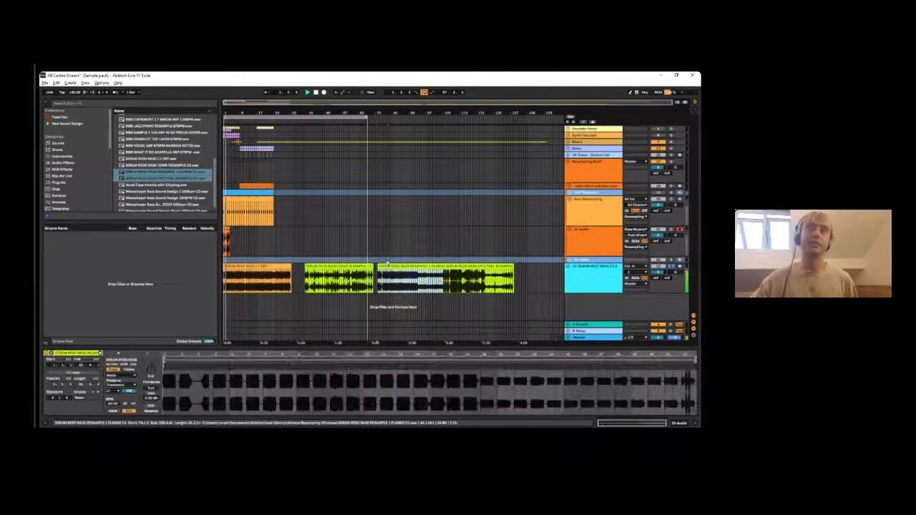
pyautogui.press('space')
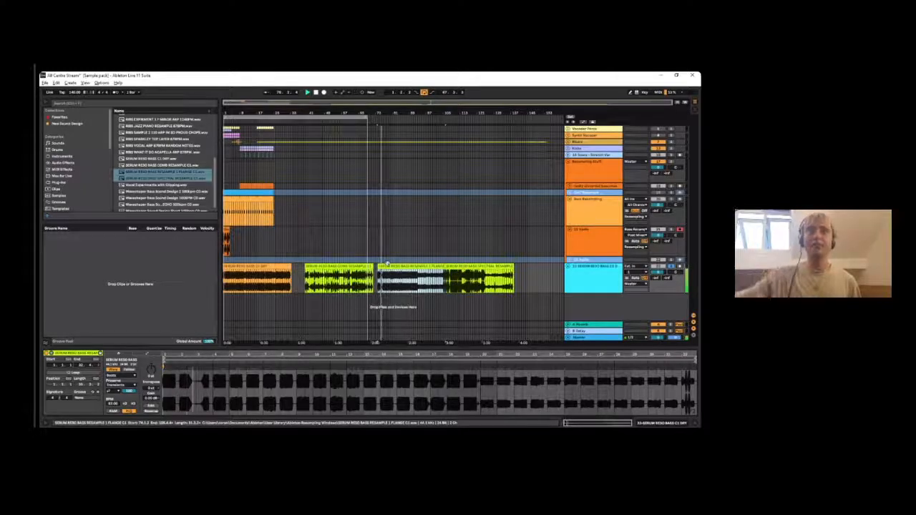
pyautogui.click(401, 282)
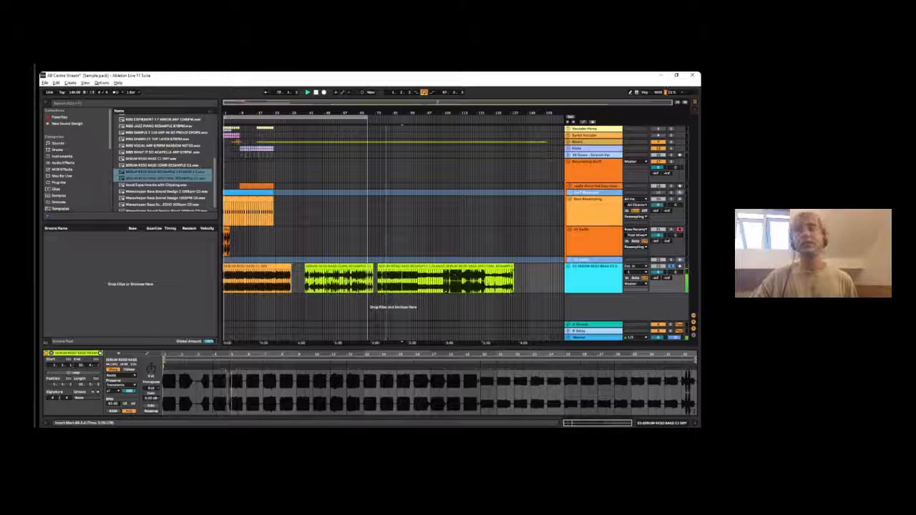
# - Play the spectral resample clip, show the New Sound Design collection and stop playback
pyautogui.click(474, 269)
pyautogui.press('space')
pyautogui.press('space')
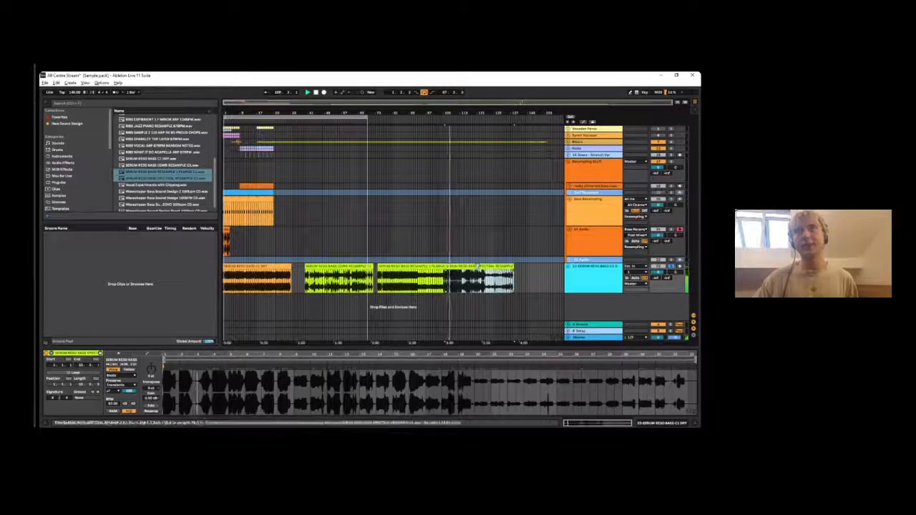
pyautogui.click(79, 124)
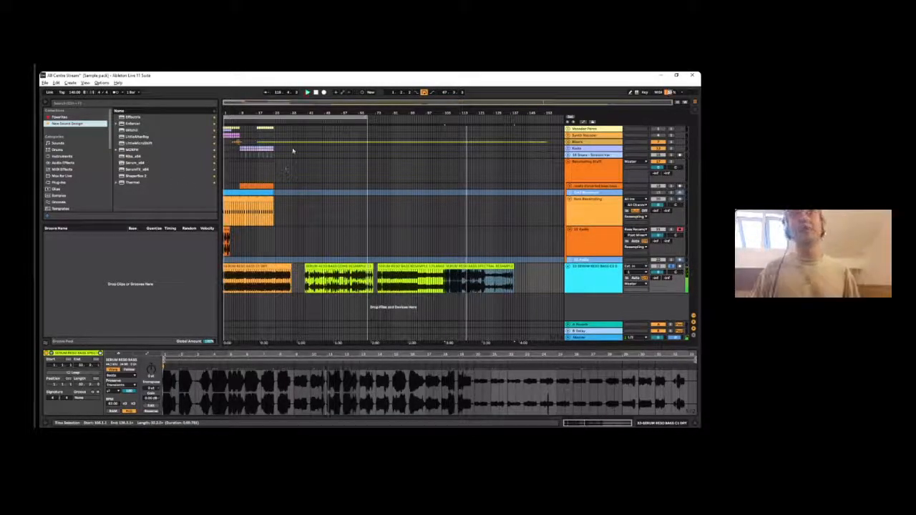
pyautogui.press('space')
pyautogui.click(327, 281)
pyautogui.moveTo(327, 113)
pyautogui.mouseDown()
pyautogui.moveTo(327, 135)
pyautogui.moveTo(327, 113)
pyautogui.mouseUp()
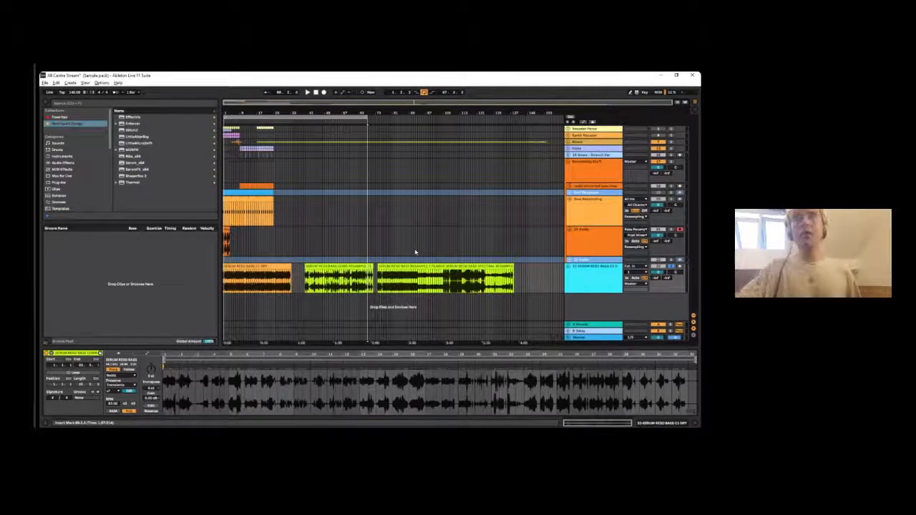
# - Delete the Serum reso bass track that holds the dry and resampled example clips
pyautogui.click(609, 268)
pyautogui.press('Delete')
pyautogui.moveTo(301, 102); pyautogui.dragTo(289, 102)
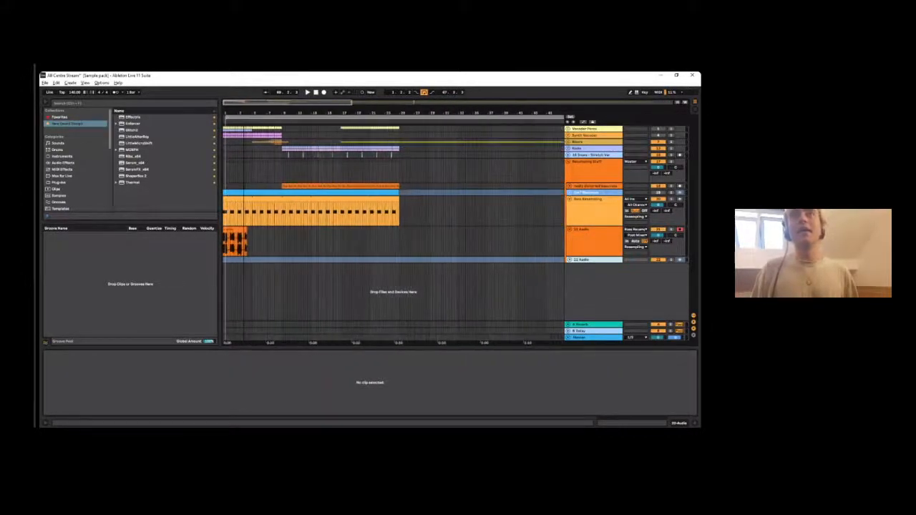
# - Play the recorded bass clip near the arrangement start with its audio track soloed
pyautogui.click(238, 230)
pyautogui.press('space')
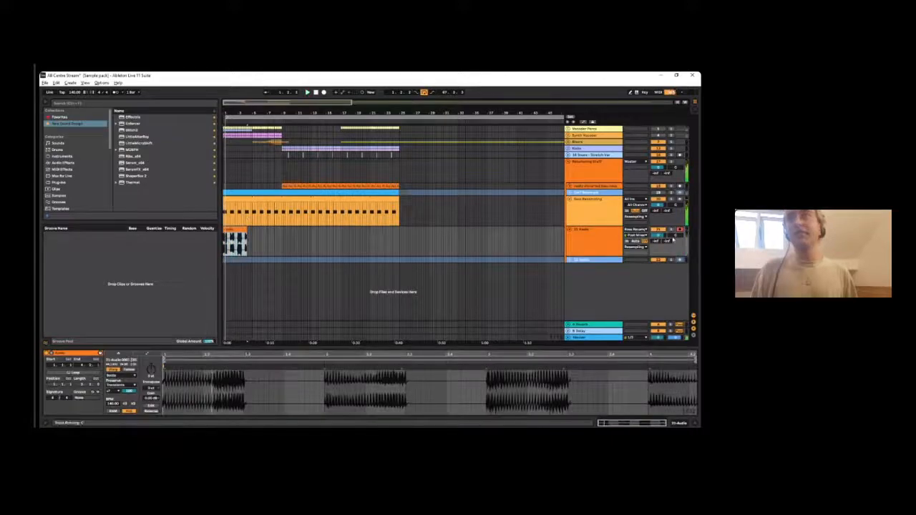
pyautogui.click(613, 234)
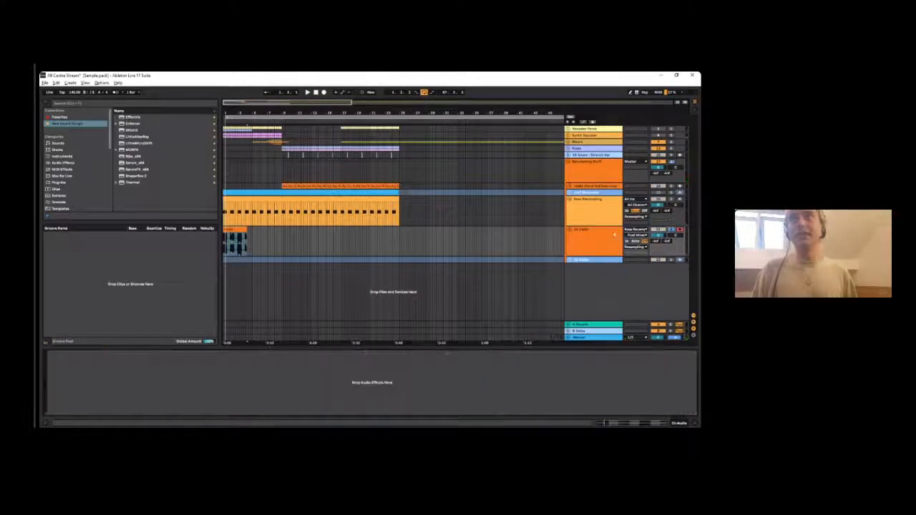
# - Look through the browser's categories and places with the Bass Resampling track's device chain shown
pyautogui.click(78, 103)
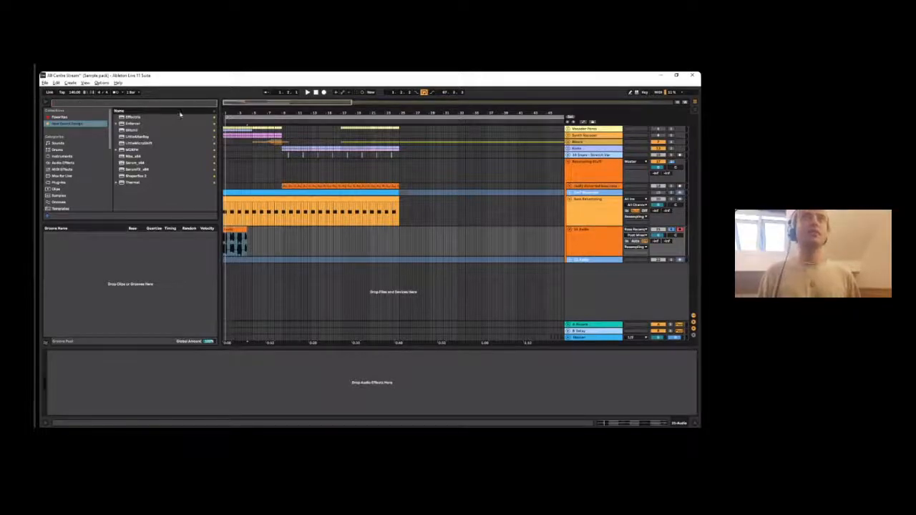
pyautogui.scroll(-10, 44, 174)
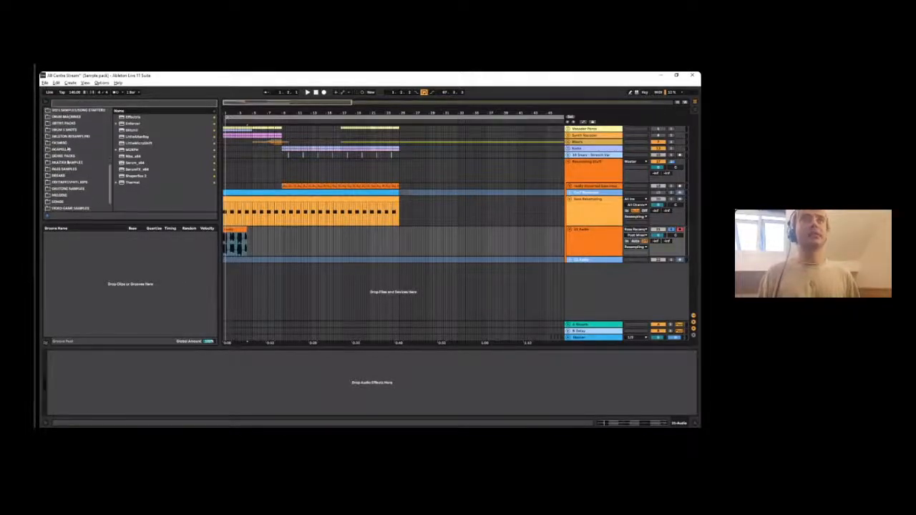
pyautogui.scroll(10, 69, 151)
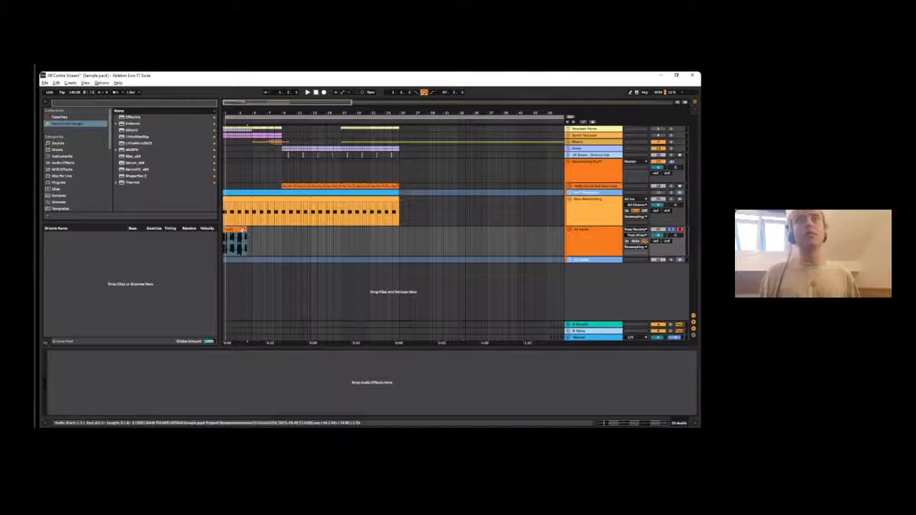
pyautogui.click(620, 196)
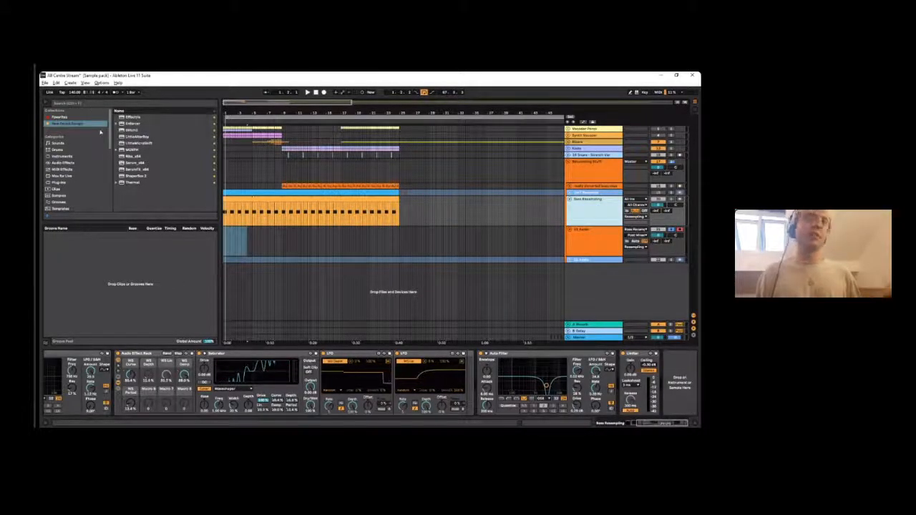
pyautogui.scroll(-3, 93, 147)
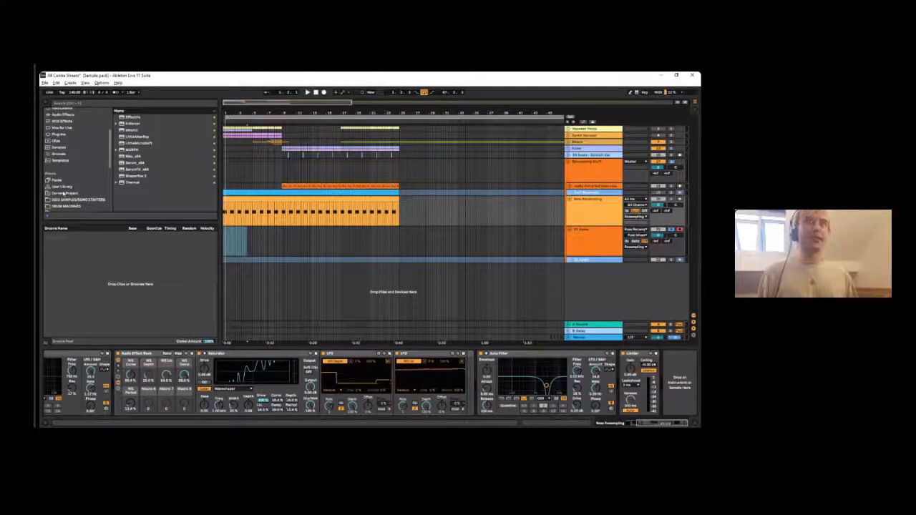
pyautogui.scroll(-5, 64, 192)
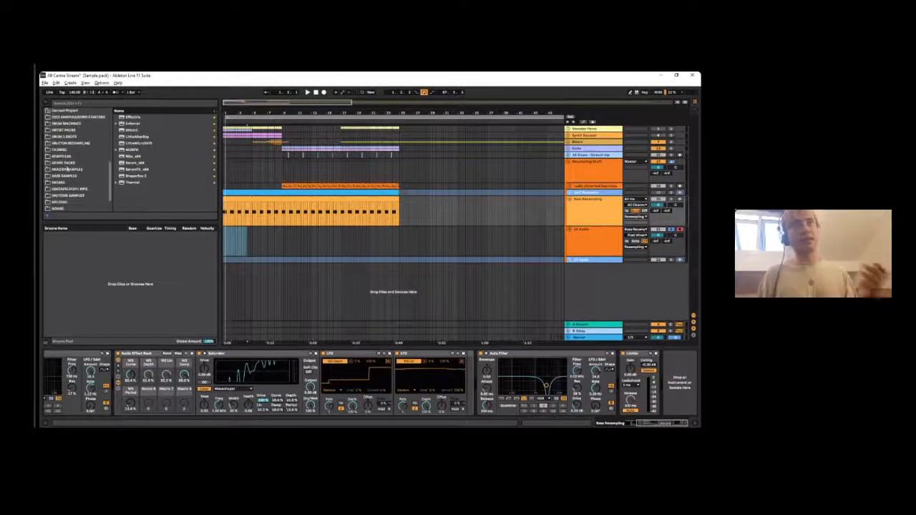
pyautogui.scroll(6, 72, 158)
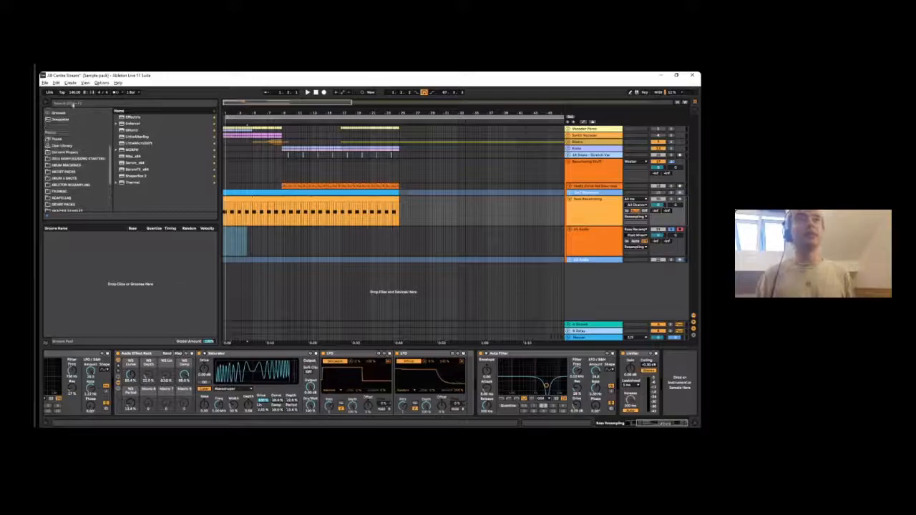
pyautogui.click(73, 103)
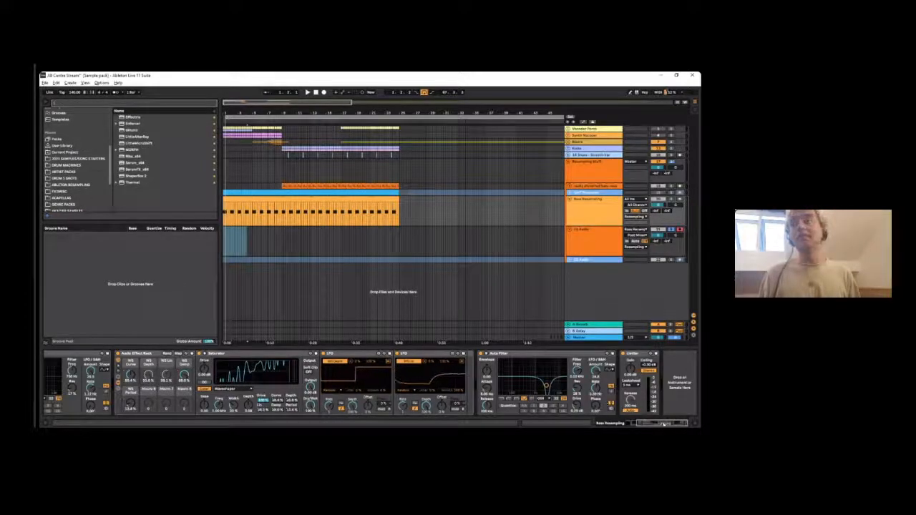
pyautogui.scroll(5, 78, 143)
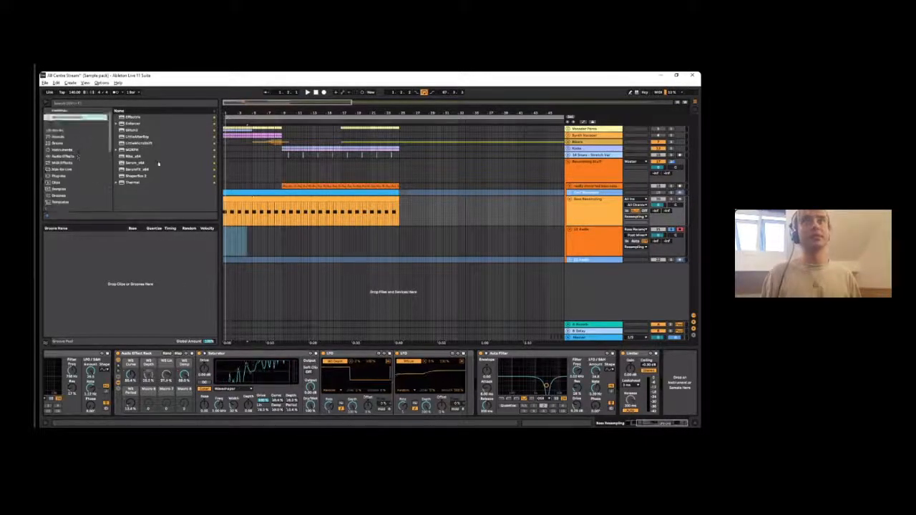
# - Add a Saturator before the Auto Filter on the Bass Resampling track, group it into an Audio Effect Rack and lower its output
pyautogui.click(70, 104)
pyautogui.write('sat')
pyautogui.click(82, 179)
pyautogui.moveTo(172, 117); pyautogui.dragTo(488, 367)
pyautogui.hotkey('ctrl', 'g')
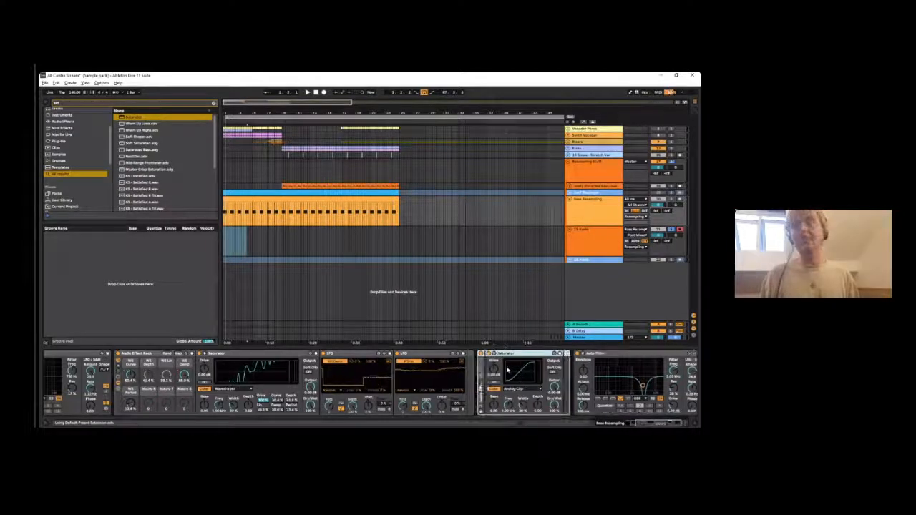
pyautogui.click(481, 362)
pyautogui.click(627, 389)
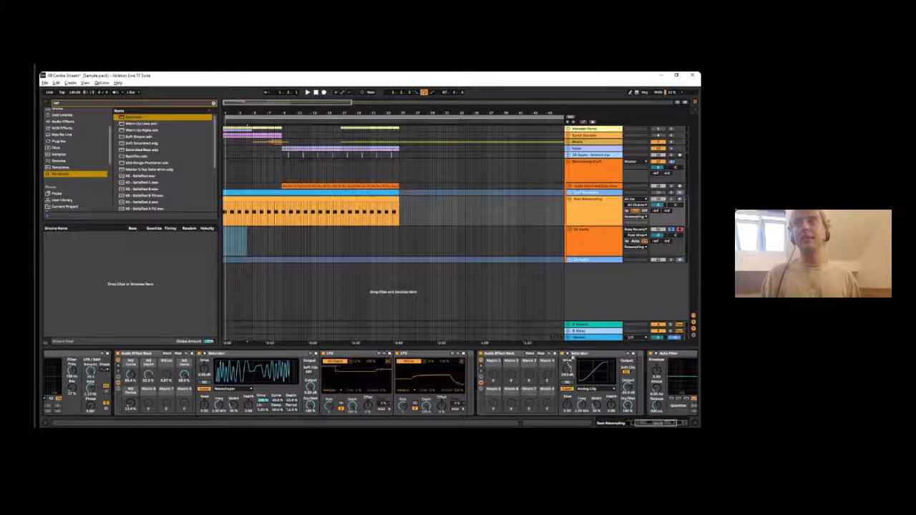
# - Duplicate the Saturator inside the rack to build a series of five
pyautogui.click(578, 354)
pyautogui.hotkey('ctrl', 'd')
pyautogui.hotkey('ctrl', 'd')
pyautogui.hotkey('ctrl', 'd')
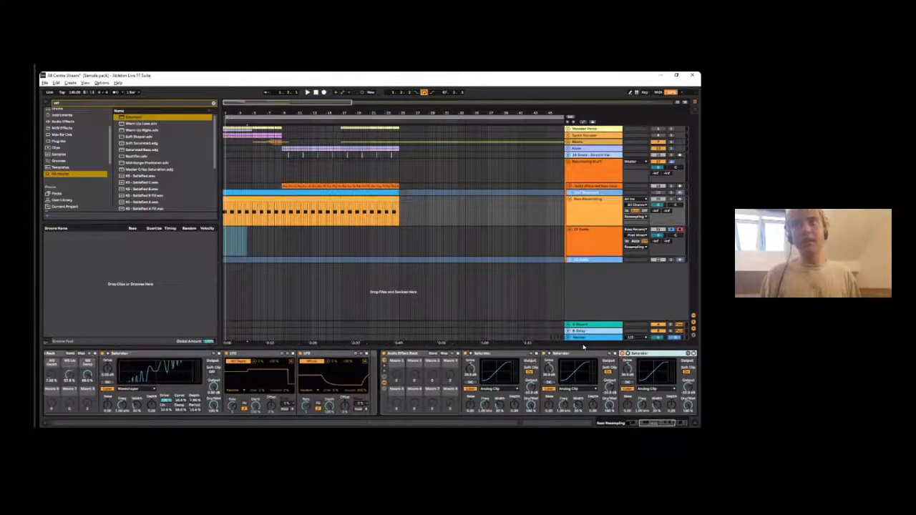
pyautogui.moveTo(675, 423)
pyautogui.mouseDown()
pyautogui.moveTo(684, 424)
pyautogui.moveTo(673, 424)
pyautogui.mouseUp()
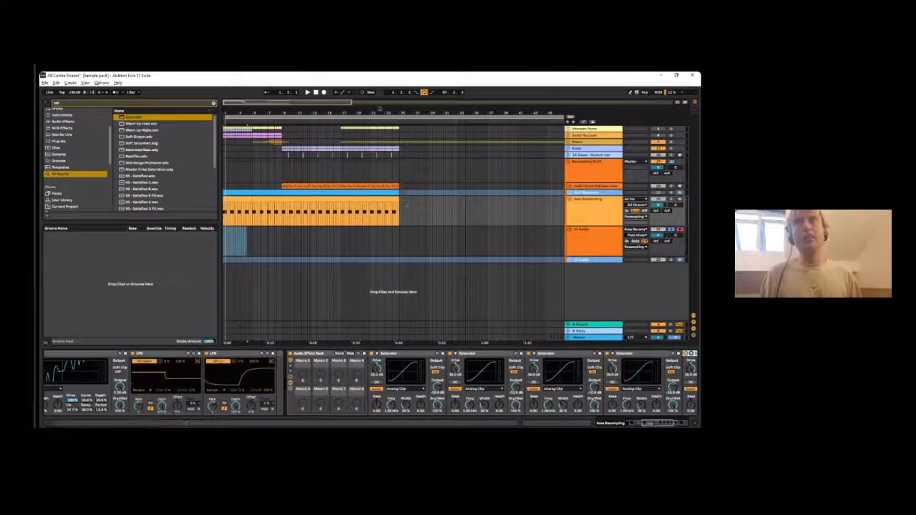
# - Solo the Bass Resampling track and play the bass through the stacked Saturators
pyautogui.moveTo(380, 109); pyautogui.dragTo(267, 105)
pyautogui.moveTo(675, 424); pyautogui.dragTo(683, 425)
pyautogui.press('space')
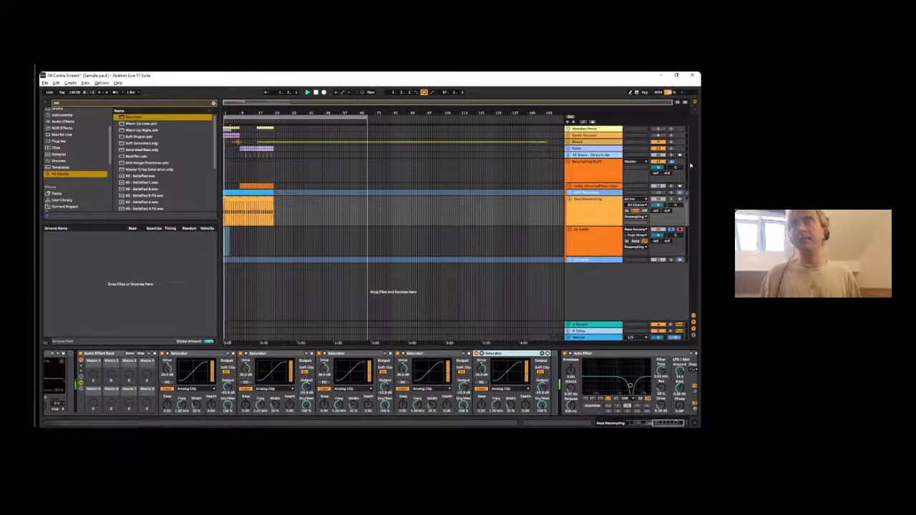
pyautogui.click(544, 387)
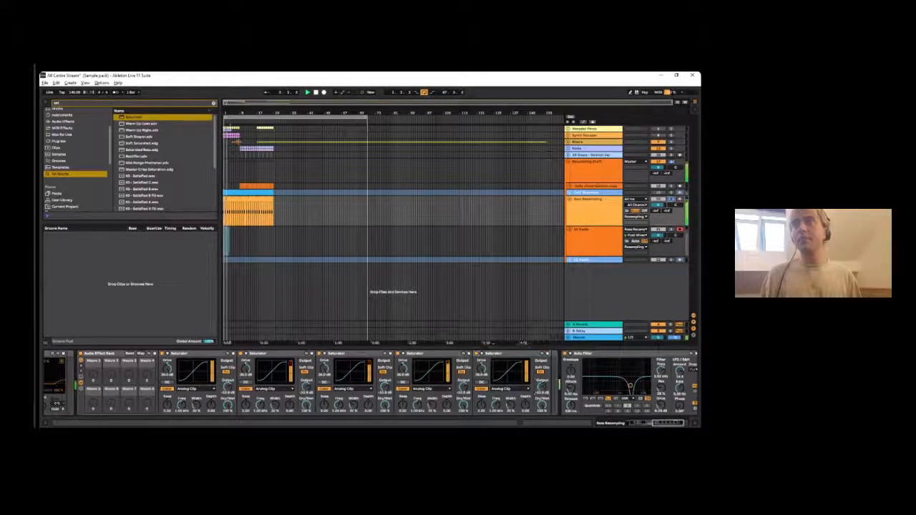
pyautogui.moveTo(132, 117); pyautogui.dragTo(587, 349)
pyautogui.hotkey('ctrl', 'd')
pyautogui.hotkey('ctrl', 'd')
pyautogui.hotkey('ctrl', 'd')
pyautogui.hotkey('ctrl', 'd')
pyautogui.hotkey('ctrl', 'd')
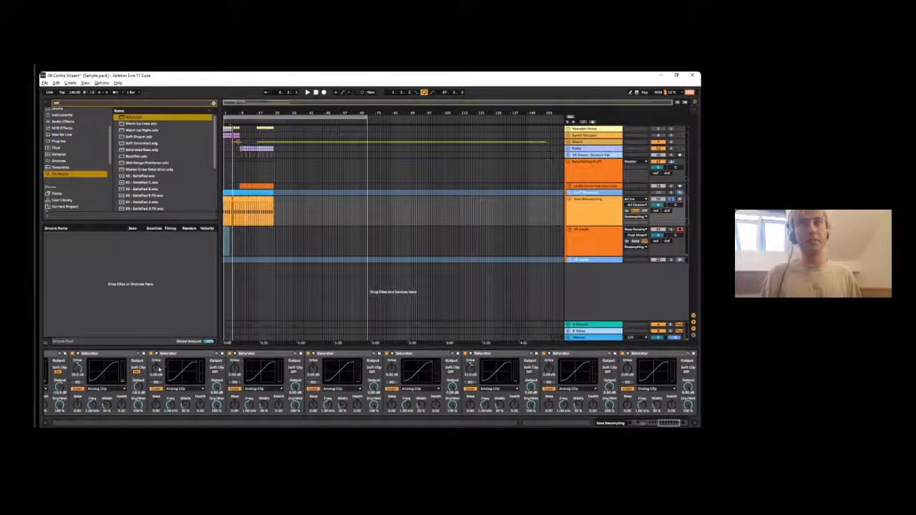
pyautogui.click(163, 354)
pyautogui.press('Delete')
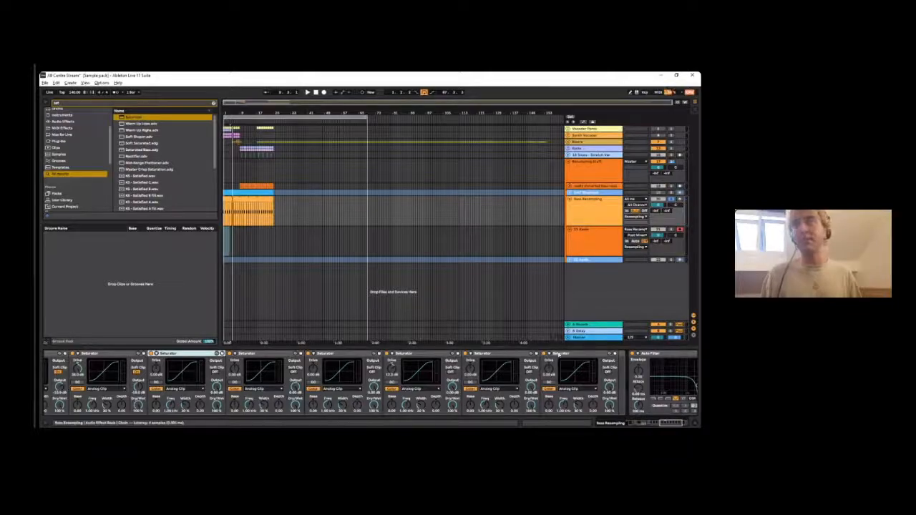
pyautogui.click(555, 354)
pyautogui.keyDown('shift'); pyautogui.click(181, 354); pyautogui.keyUp('shift')
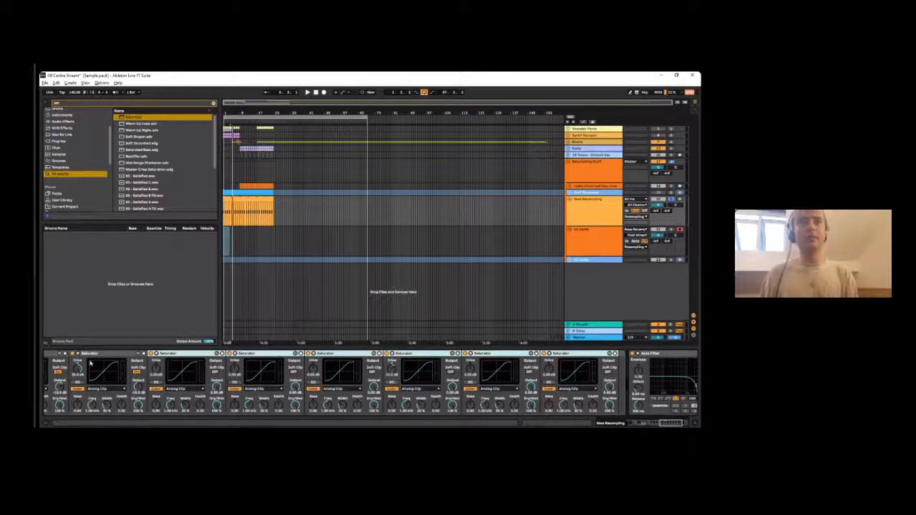
pyautogui.press('Delete')
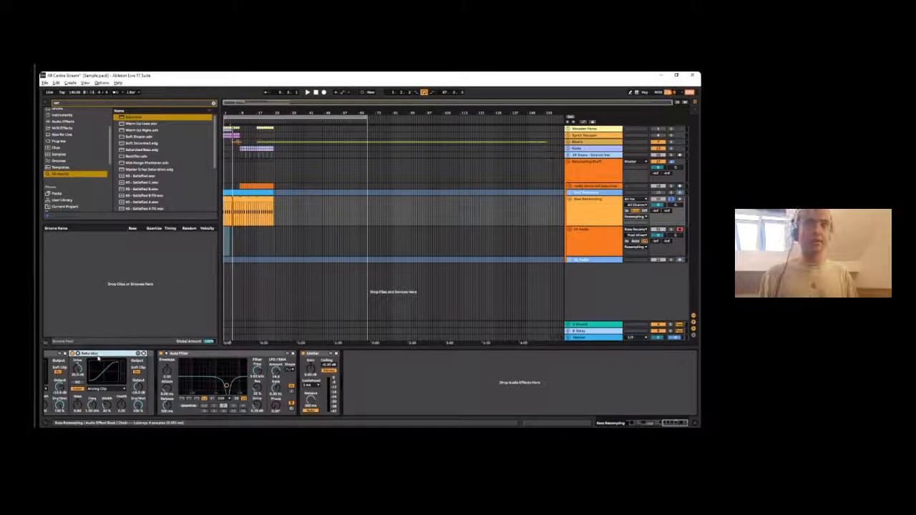
# - Extend the chain with four more duplicates of the last soft-clipped Saturator
pyautogui.hotkey('ctrl', 'd')
pyautogui.hotkey('ctrl', 'd')
pyautogui.hotkey('ctrl', 'd')
pyautogui.hotkey('ctrl', 'd')
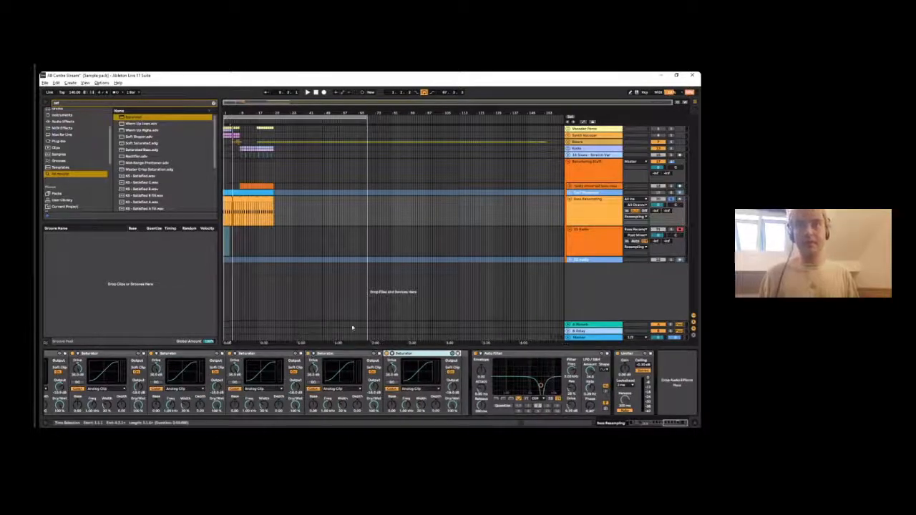
# - Lower the base of the last Saturator during playback and duplicate that adjusted Saturator further along the chain
pyautogui.press('space')
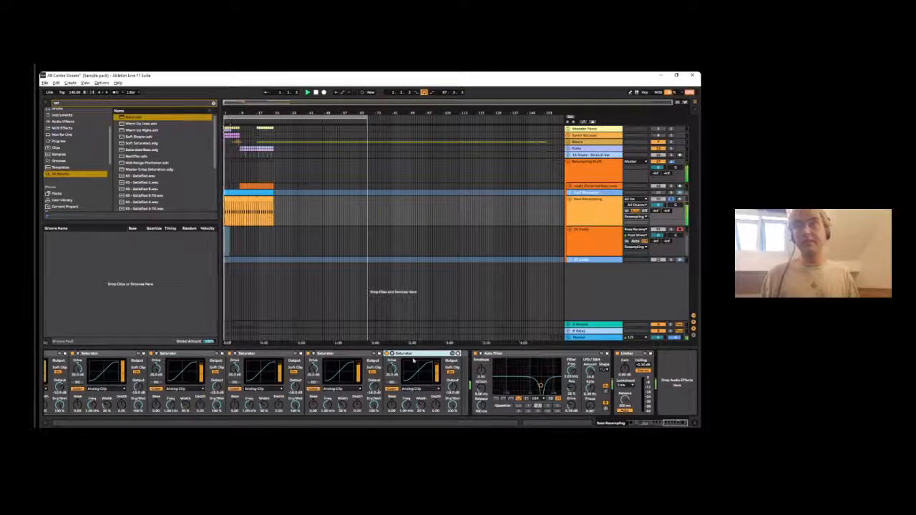
pyautogui.moveTo(391, 404); pyautogui.dragTo(391, 408)
pyautogui.click(409, 361)
pyautogui.hotkey('ctrl', 'd')
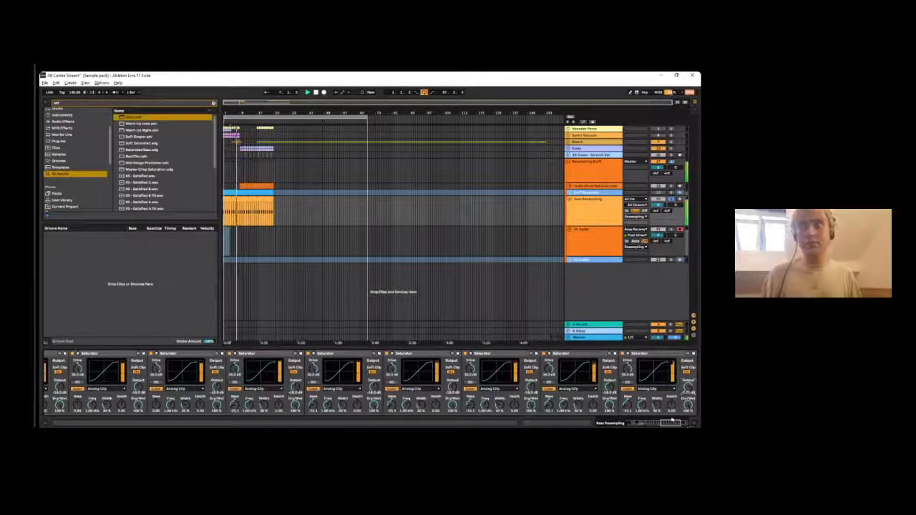
pyautogui.press('space')
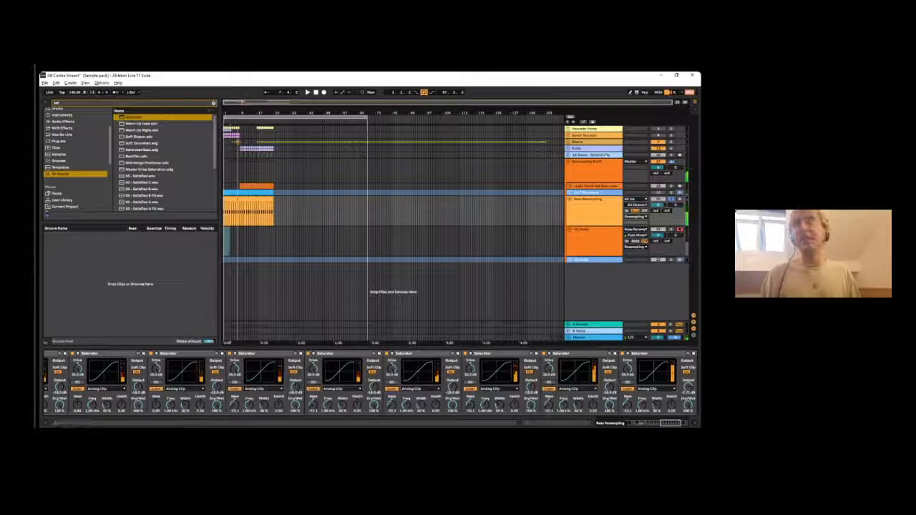
# - Record the Bass Resampling output onto the armed audio track beneath it from the arrangement start
pyautogui.click(324, 92)
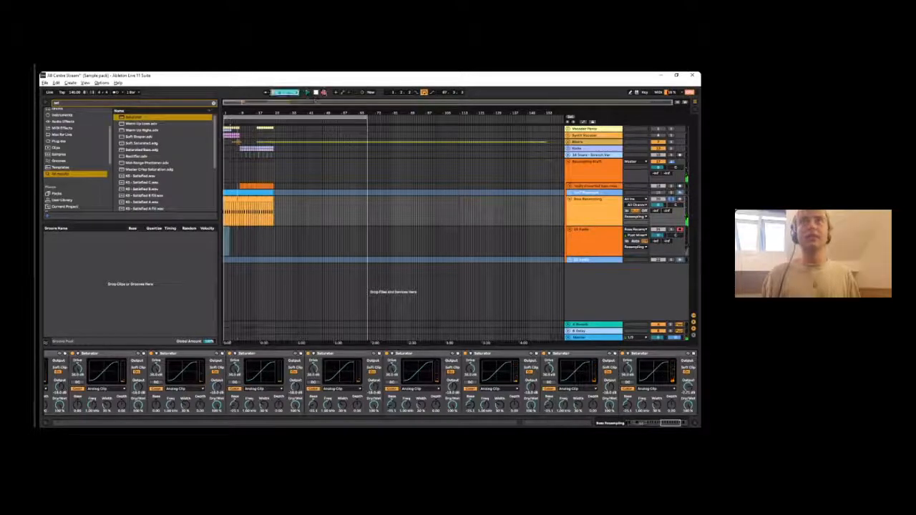
pyautogui.moveTo(223, 114); pyautogui.dragTo(222, 213)
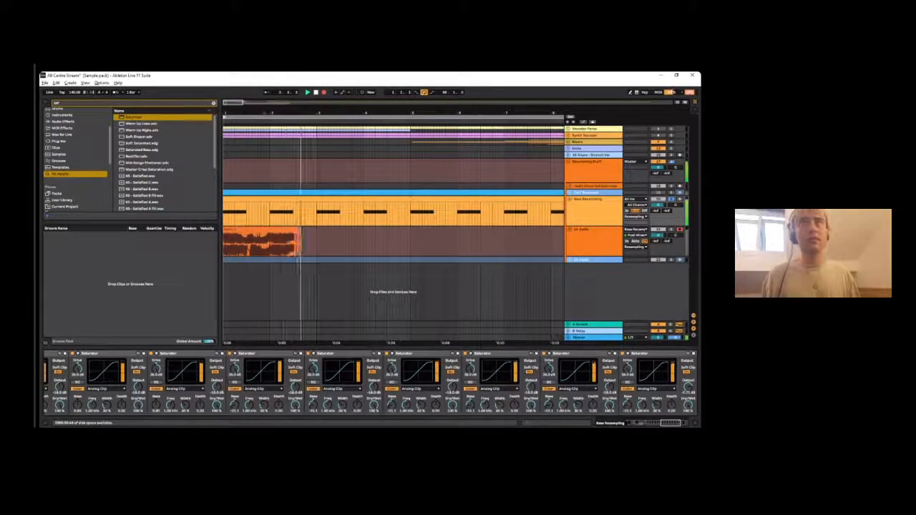
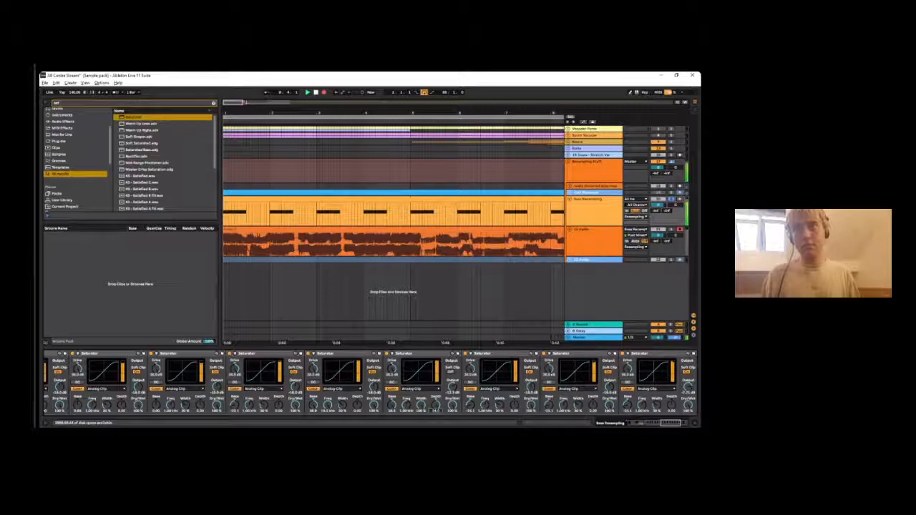
# - Stop the recording and open the newly recorded bass clip to show its waveform
pyautogui.press('space')
pyautogui.moveTo(269, 113); pyautogui.dragTo(269, 108)
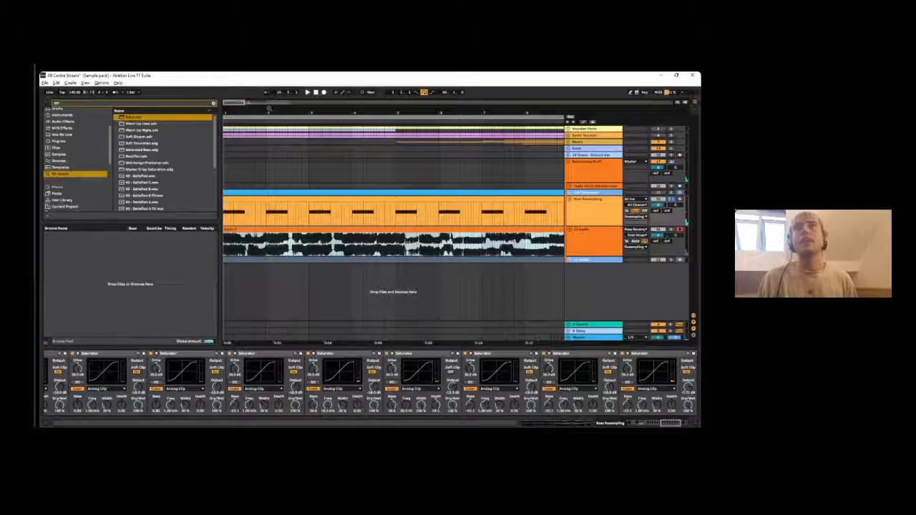
pyautogui.doubleClick(332, 230)
pyautogui.click(302, 358)
pyautogui.moveTo(284, 353)
pyautogui.mouseDown()
pyautogui.moveTo(284, 413)
pyautogui.moveTo(284, 354)
pyautogui.mouseUp()
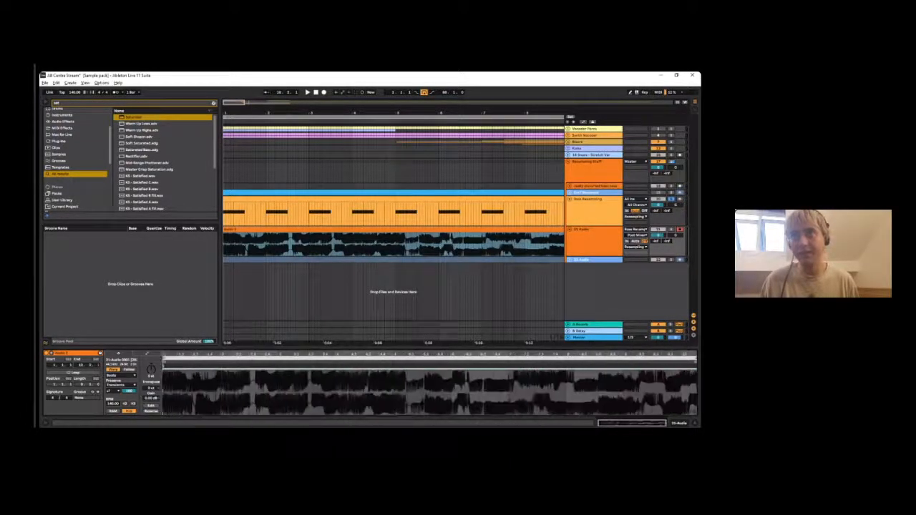
pyautogui.moveTo(228, 355)
pyautogui.mouseDown()
pyautogui.moveTo(228, 393)
pyautogui.moveTo(228, 355)
pyautogui.mouseUp()
# - Delete the Bass Resampling track and consolidate the recorded bass clip on the remaining audio track
pyautogui.click(594, 211)
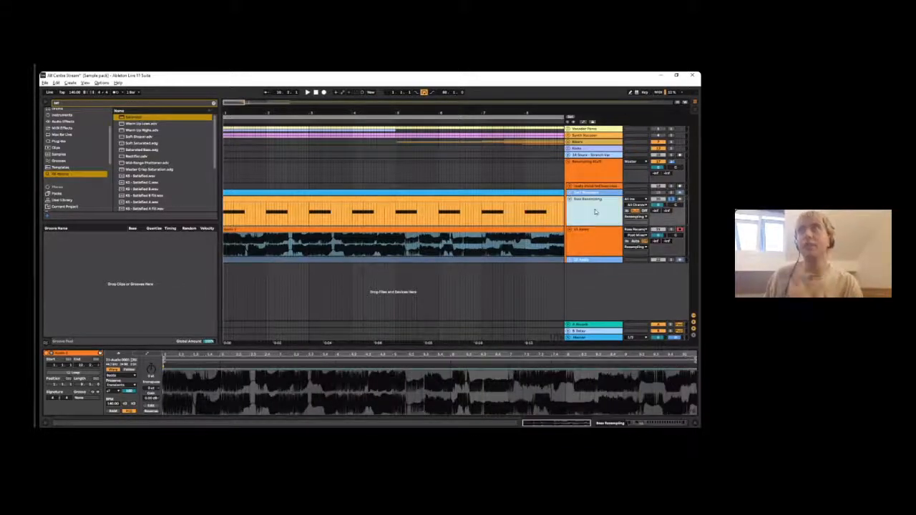
pyautogui.press('Delete')
pyautogui.moveTo(280, 109); pyautogui.dragTo(279, 76)
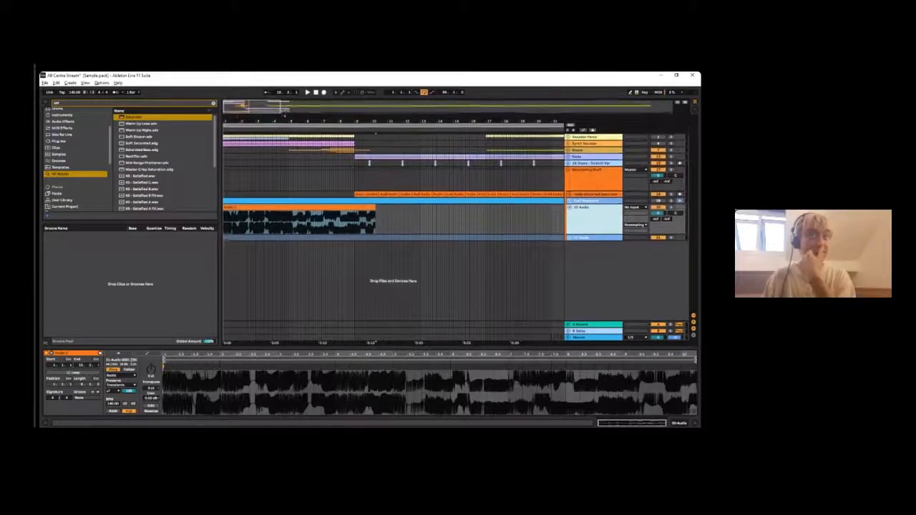
pyautogui.click(258, 203)
pyautogui.hotkey('ctrl', 'j')
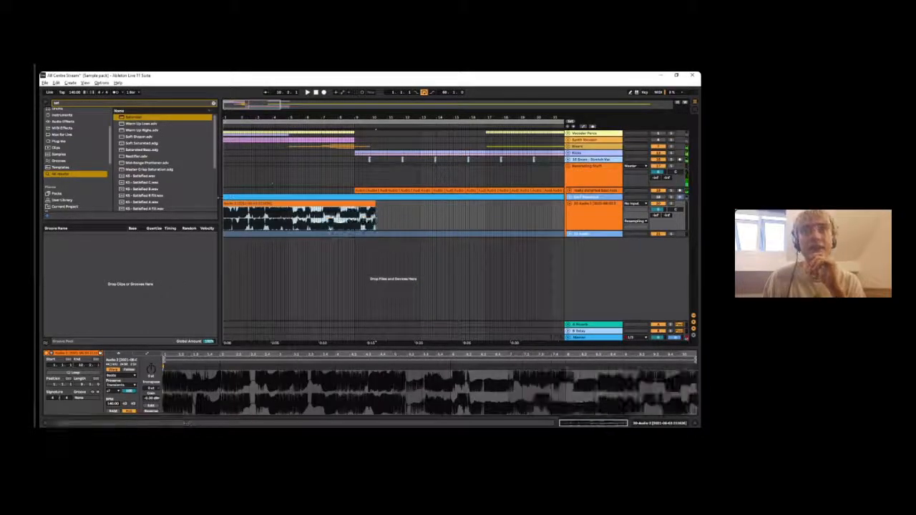
# - Trim the recorded clip to a section from about bar 4.4 to 7.3 and move it to the arrangement start
pyautogui.moveTo(225, 203); pyautogui.dragTo(286, 204)
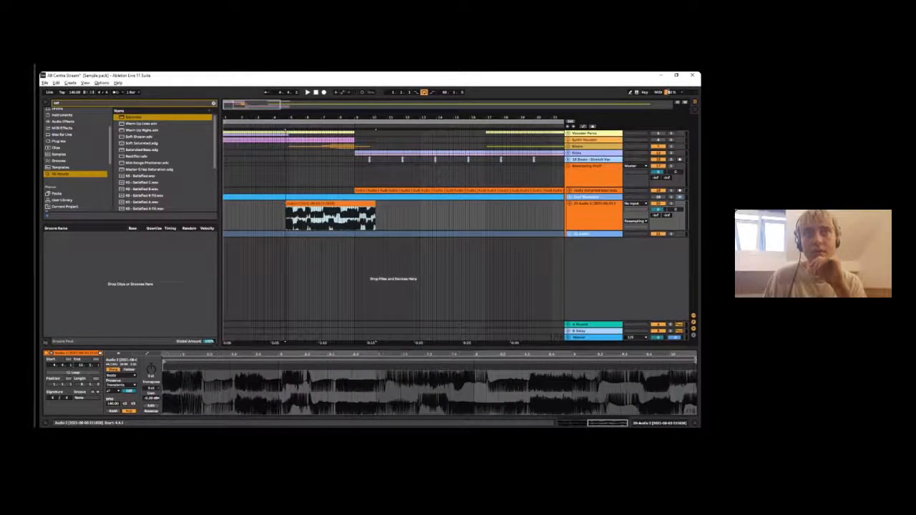
pyautogui.moveTo(376, 204); pyautogui.dragTo(227, 216)
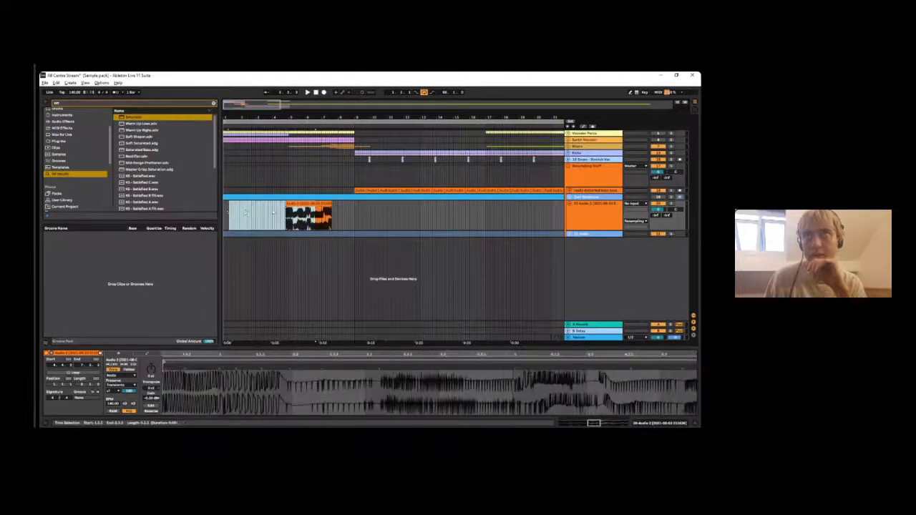
pyautogui.click(317, 203)
pyautogui.moveTo(309, 204); pyautogui.dragTo(247, 204)
# - Set the arrangement's fixed grid to 1/8
pyautogui.rightClick(306, 215)
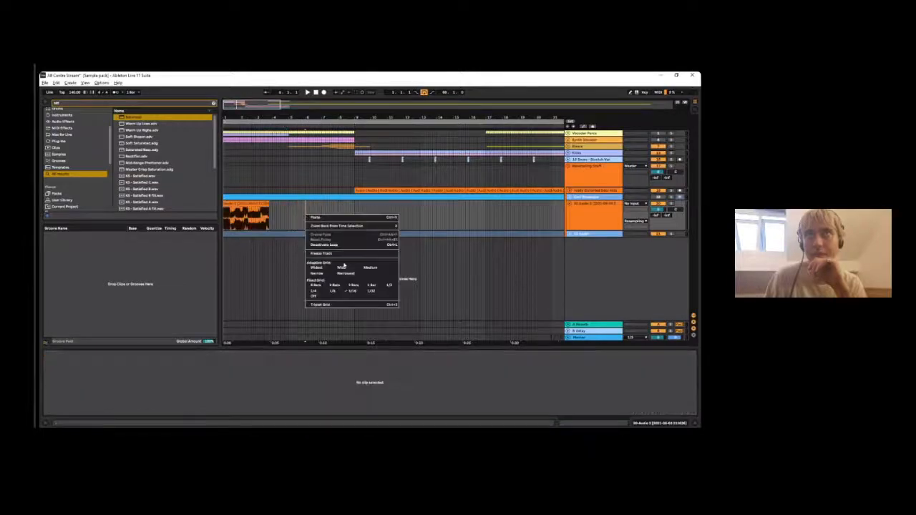
pyautogui.click(331, 291)
pyautogui.moveTo(300, 215); pyautogui.dragTo(258, 214)
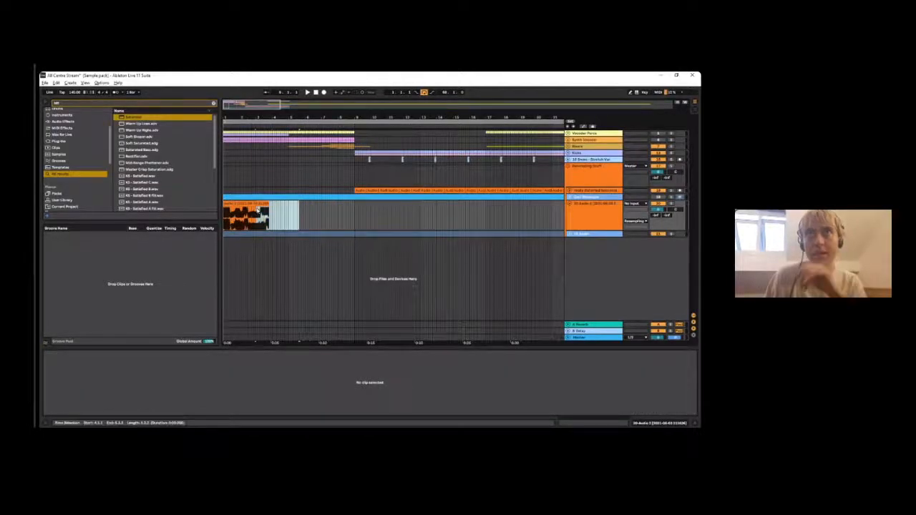
pyautogui.click(249, 212)
pyautogui.click(322, 225)
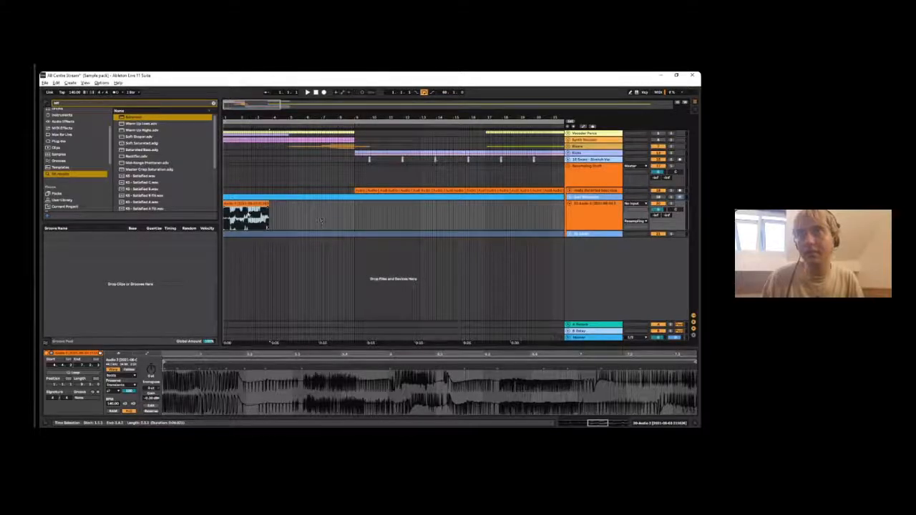
# - Extend the end of the trimmed clip to bar 4 and consolidate it into a three-bar clip
pyautogui.moveTo(269, 205); pyautogui.dragTo(272, 205)
pyautogui.click(294, 227)
pyautogui.moveTo(252, 117)
pyautogui.mouseDown()
pyautogui.moveTo(253, 166)
pyautogui.moveTo(259, 146)
pyautogui.mouseUp()
pyautogui.click(266, 204)
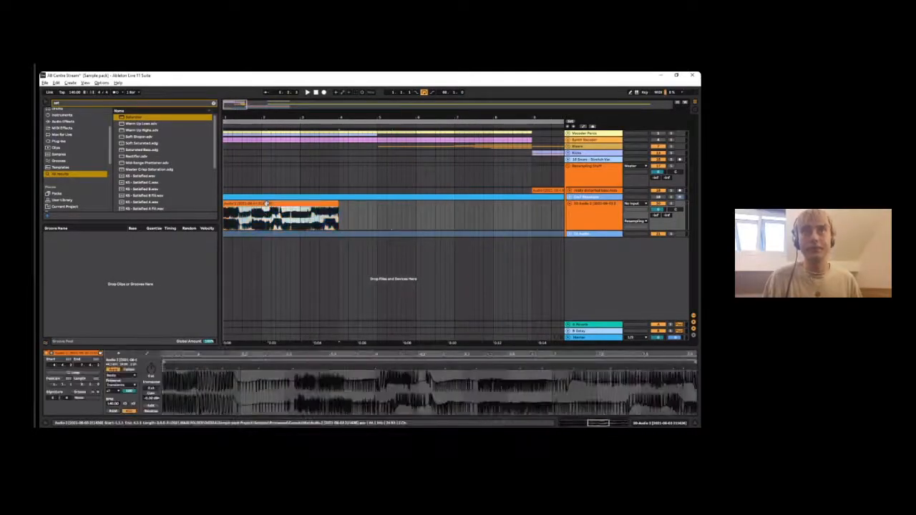
pyautogui.hotkey('ctrl', 'j')
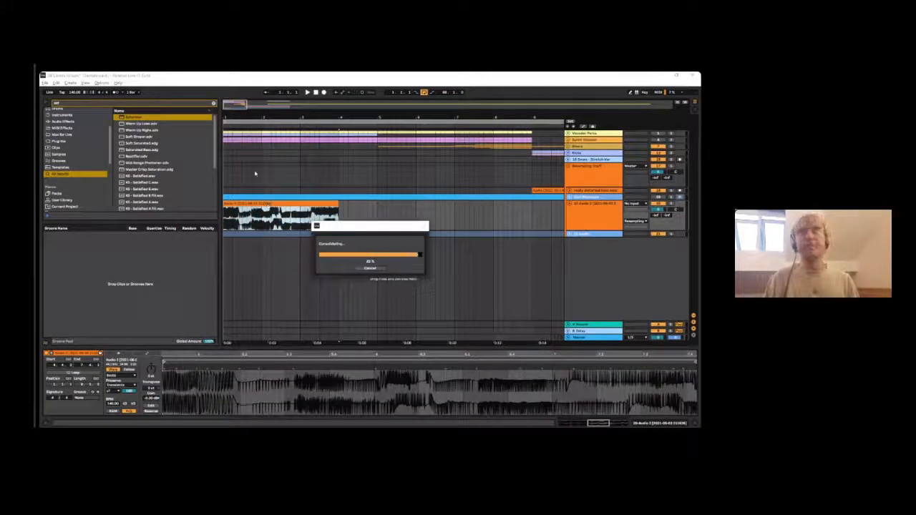
# - Turn off transient looping in the consolidated clip's Beats warp settings
pyautogui.click(118, 385)
pyautogui.click(119, 384)
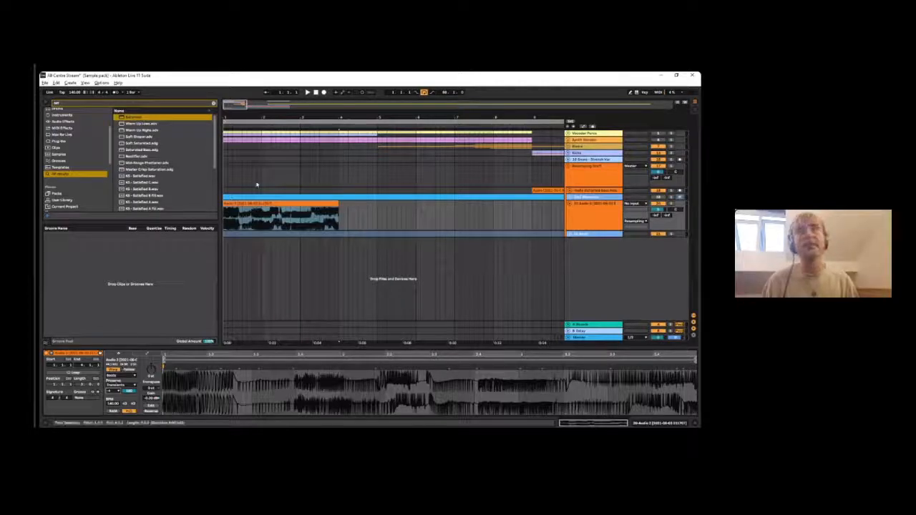
pyautogui.click(592, 134)
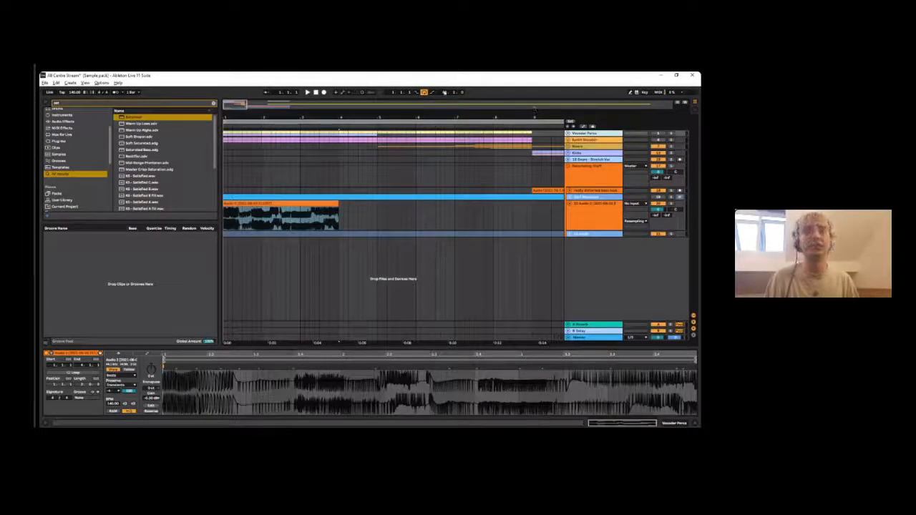
pyautogui.moveTo(314, 115); pyautogui.dragTo(277, 103)
pyautogui.click(270, 197)
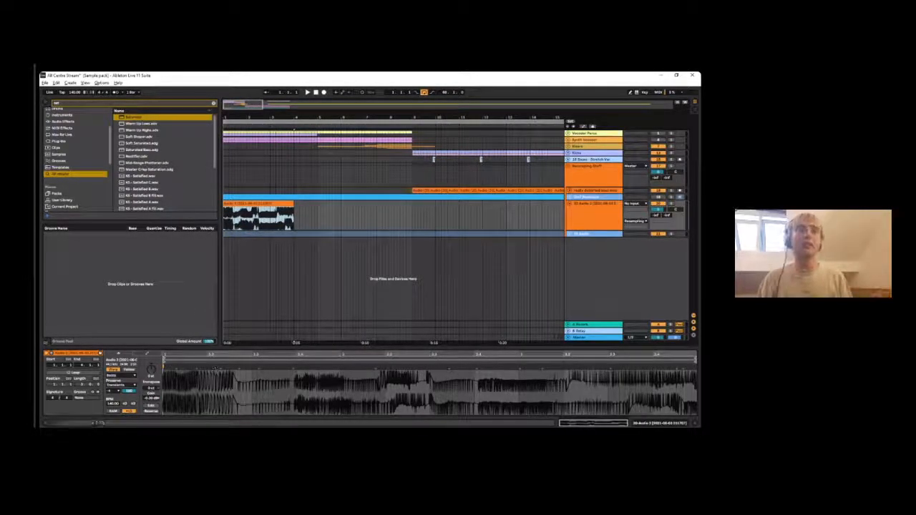
# - Play the consolidated clip with warping turned off for comparison, and turn warping back on
pyautogui.click(113, 369)
pyautogui.press('space')
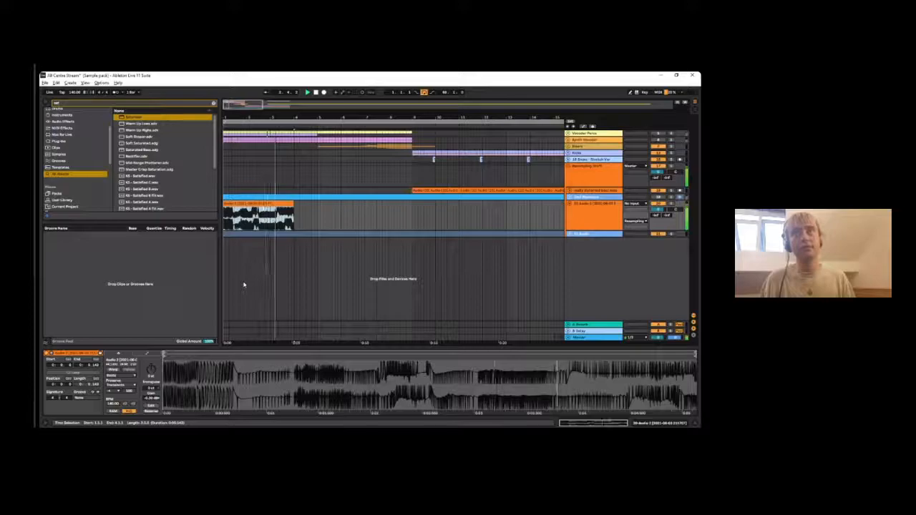
pyautogui.click(113, 370)
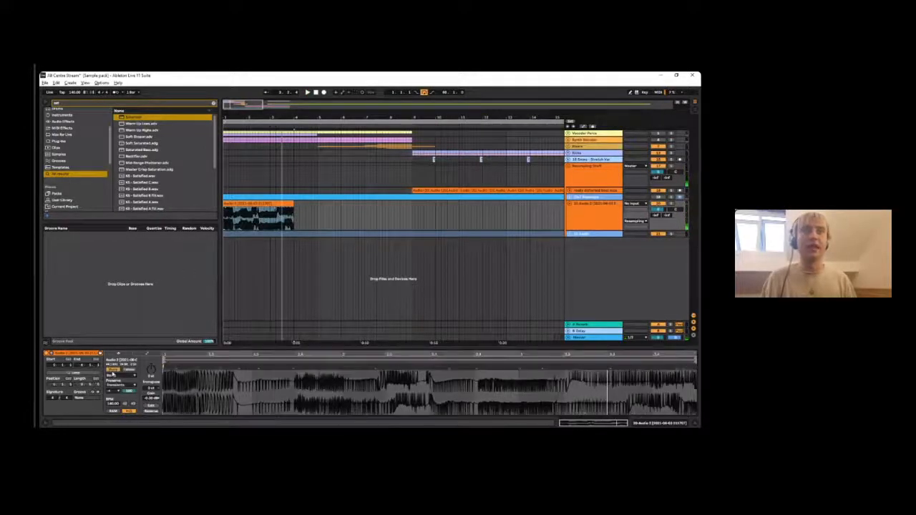
# - Lower the clip's transient envelope to 0 while auditioning it, so only short hits play
pyautogui.press('space')
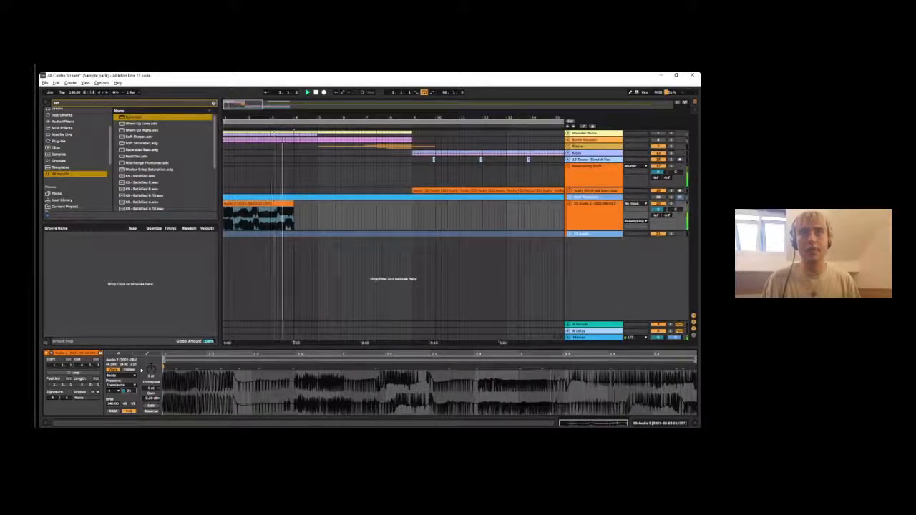
pyautogui.press('space')
pyautogui.press('space')
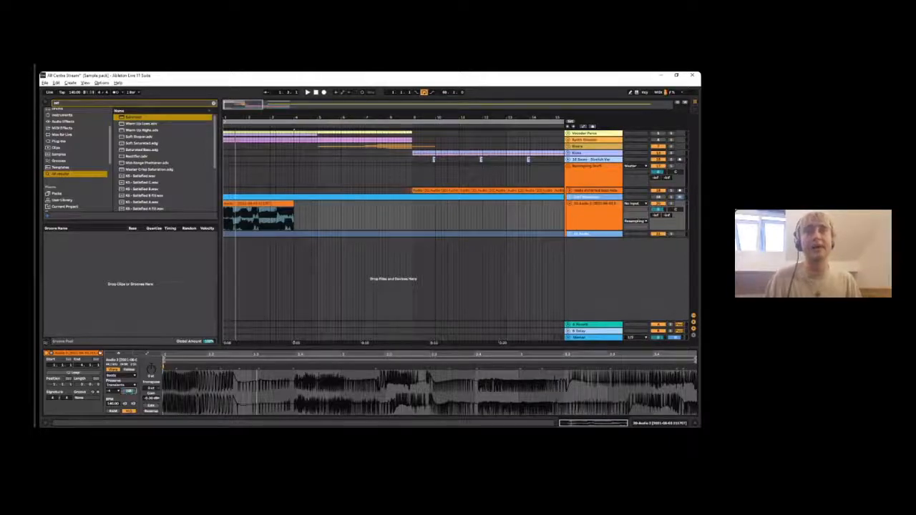
pyautogui.press('space')
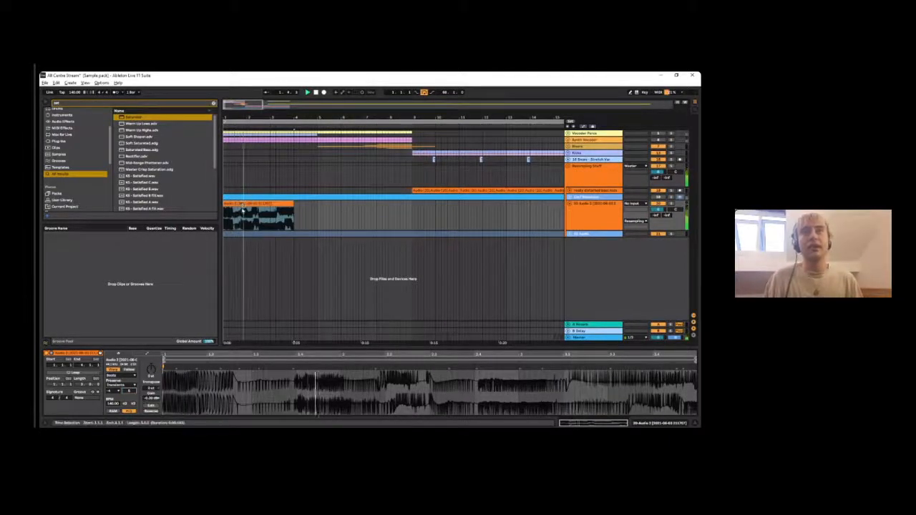
# - Quantize all of the clip's audio transients to 1/16 + 1/16T
pyautogui.hotkey('ctrl', 'a')
pyautogui.hotkey('ctrl', 'u')
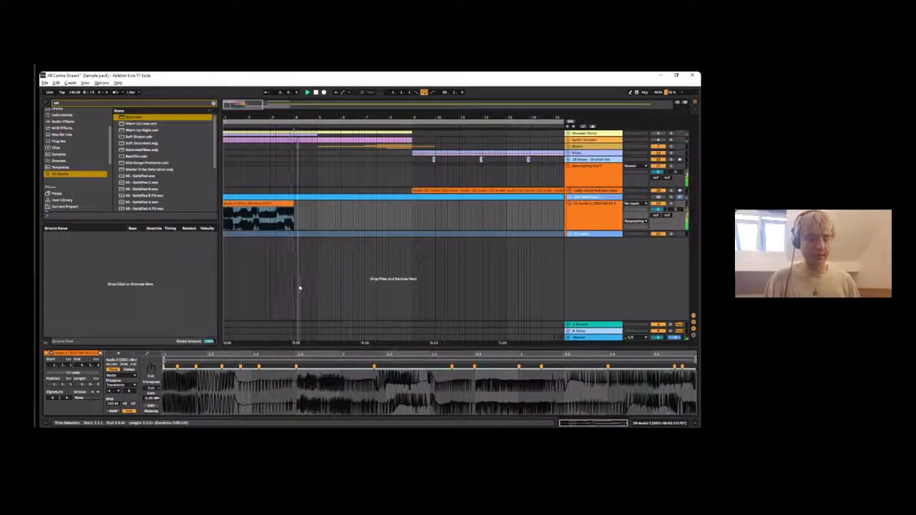
pyautogui.click(291, 382)
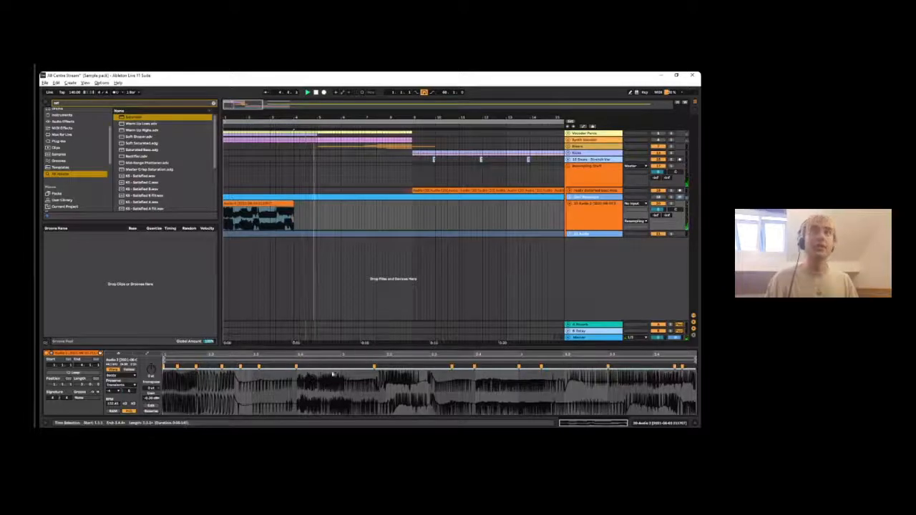
pyautogui.rightClick(320, 377)
pyautogui.click(282, 395)
pyautogui.hotkey('ctrl', 'shift', 'u')
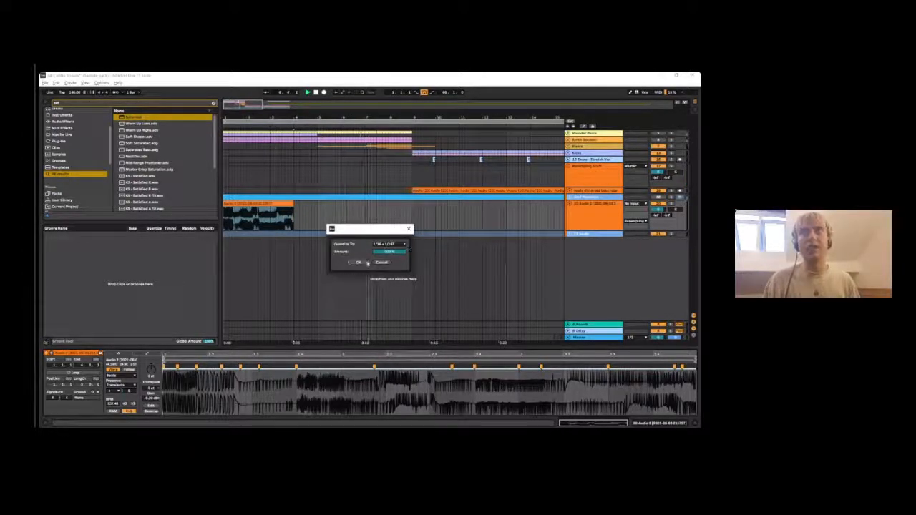
pyautogui.click(359, 262)
# - Play back the quantized clip from the arrangement start and consolidate it into new audio
pyautogui.press('space')
pyautogui.click(284, 202)
pyautogui.press('space')
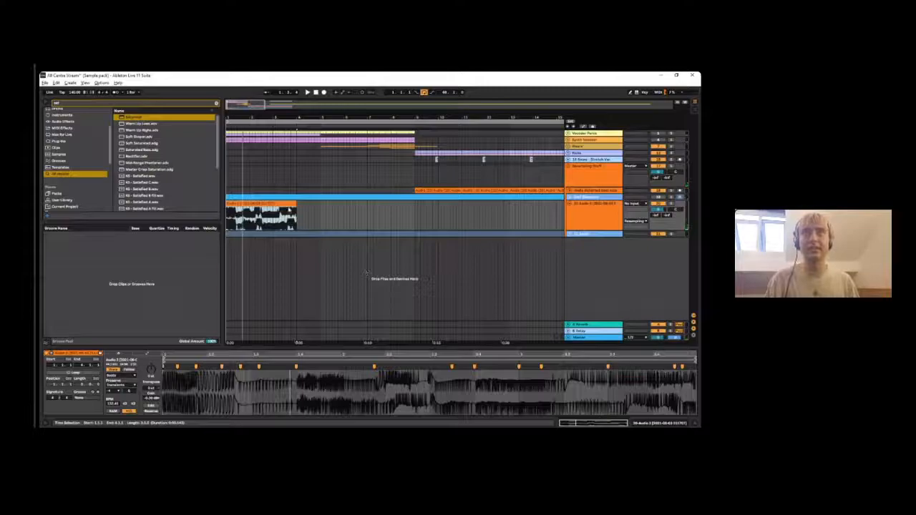
pyautogui.click(247, 167)
pyautogui.click(247, 204)
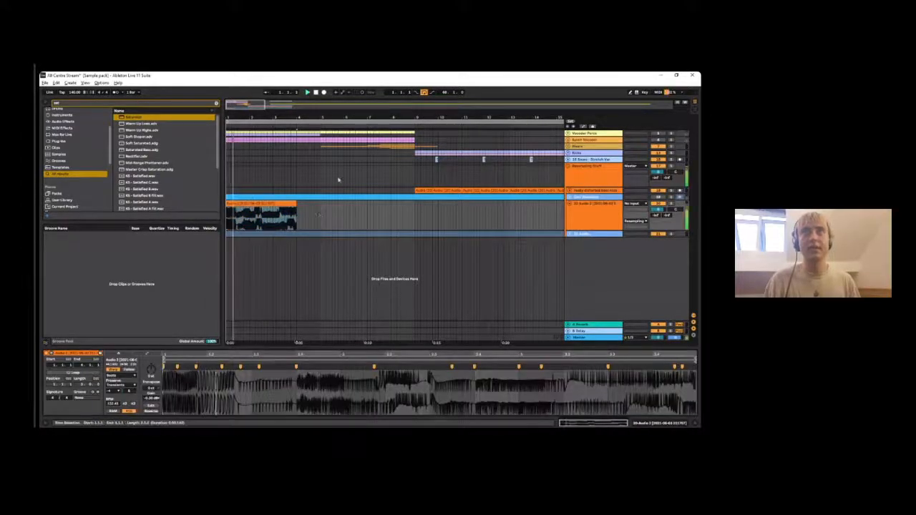
pyautogui.hotkey('ctrl', 'j')
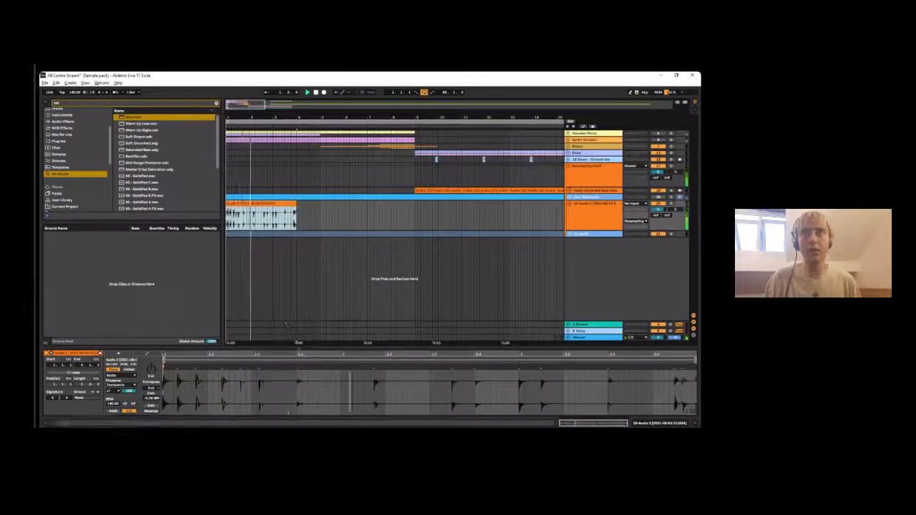
# - Stretch the consolidated percussive clip to end at bar 5 and turn on the metronome
pyautogui.click(246, 385)
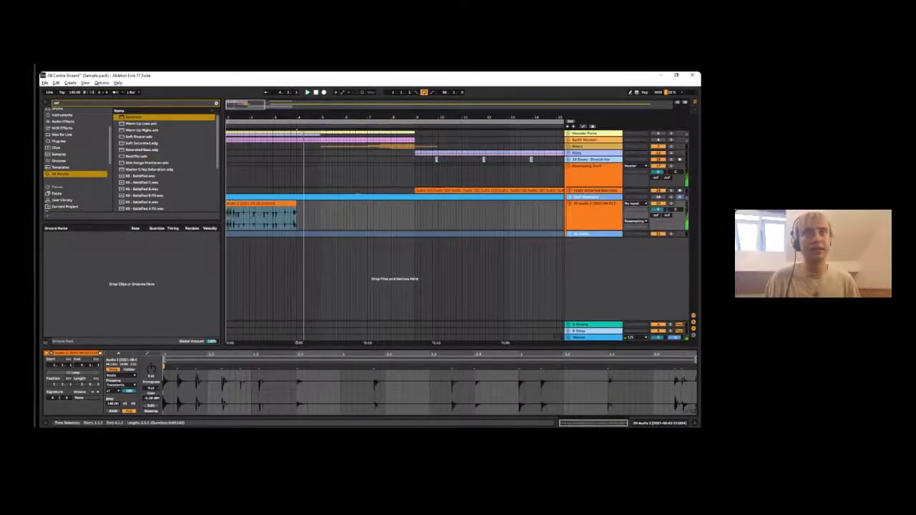
pyautogui.moveTo(295, 204); pyautogui.dragTo(319, 204)
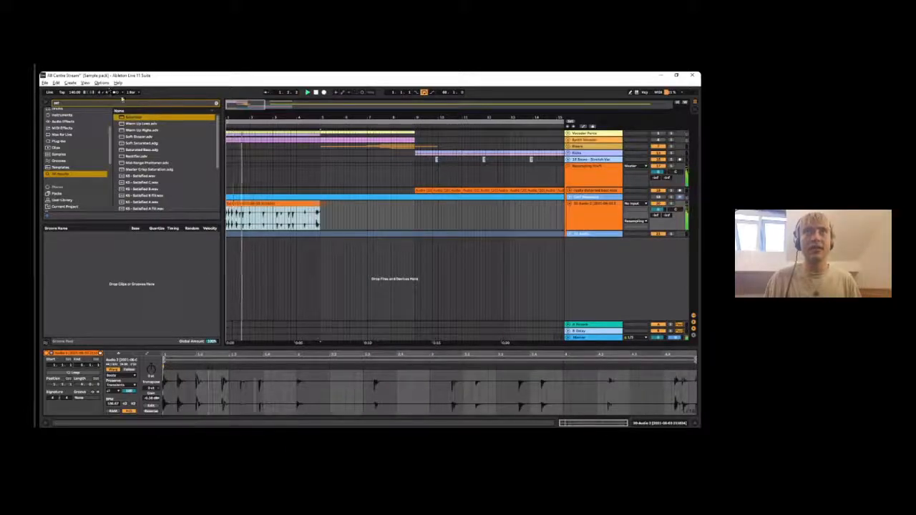
pyautogui.click(116, 92)
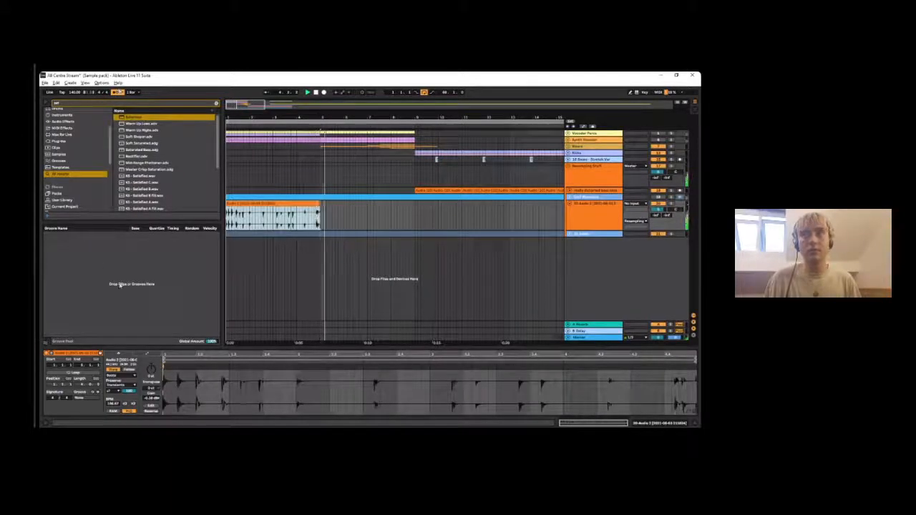
# - Transpose the stretched clip upward and consolidate it with the metronome turned off
pyautogui.press('space')
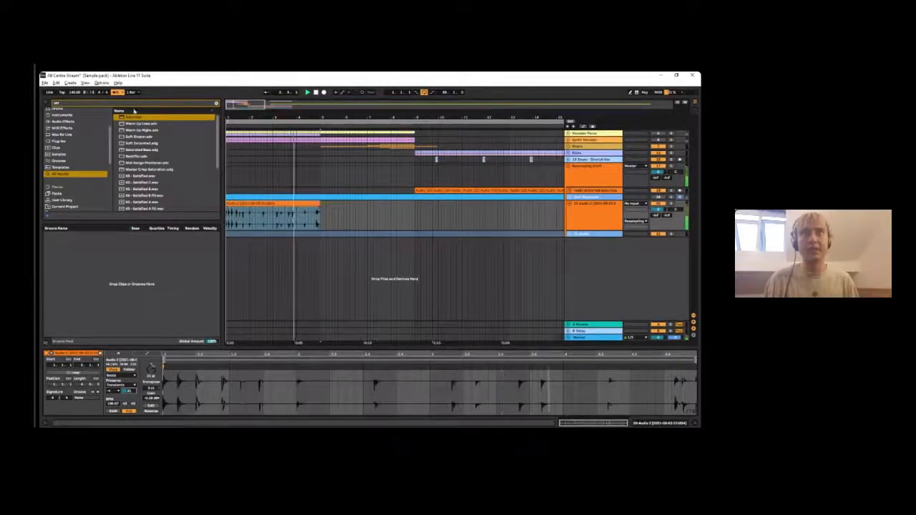
pyautogui.click(116, 92)
pyautogui.click(276, 206)
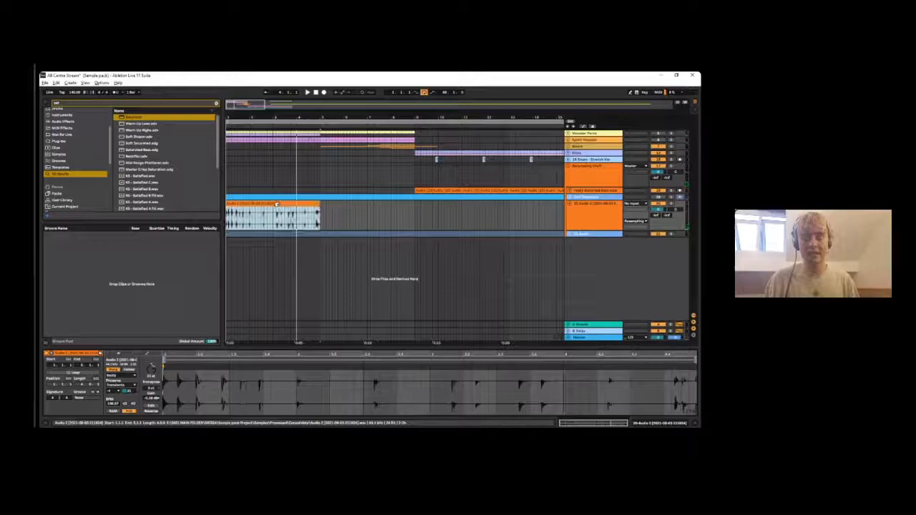
pyautogui.hotkey('ctrl', 'j')
# - Play back the consolidated four-bar percussive clip and select it in the arrangement
pyautogui.press('space')
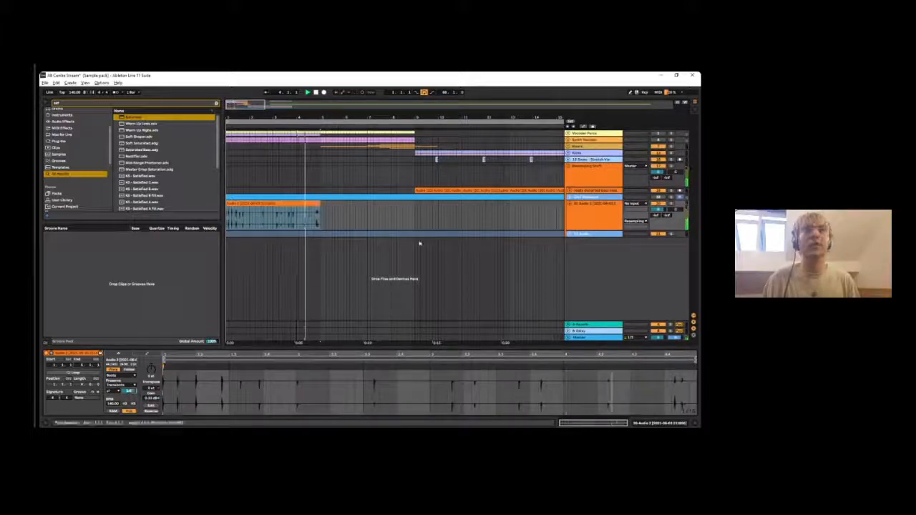
pyautogui.scroll(-3, 486, 234)
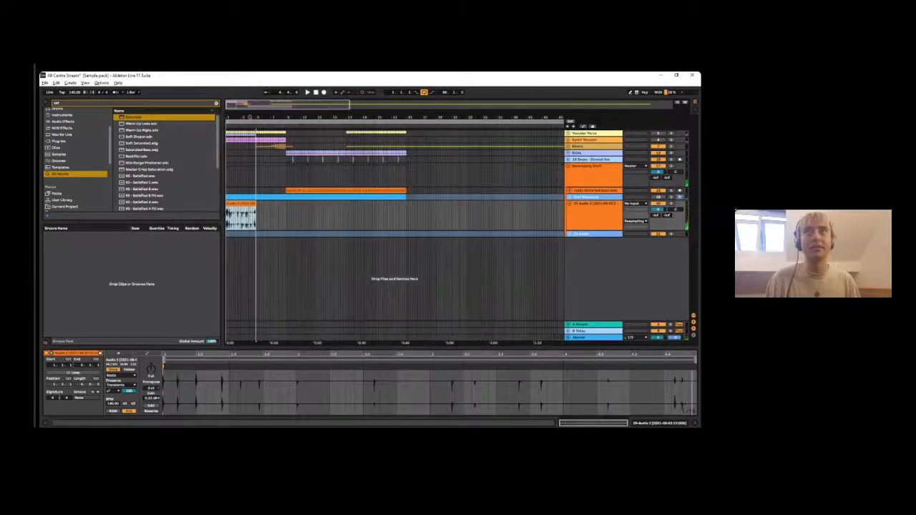
pyautogui.click(573, 209)
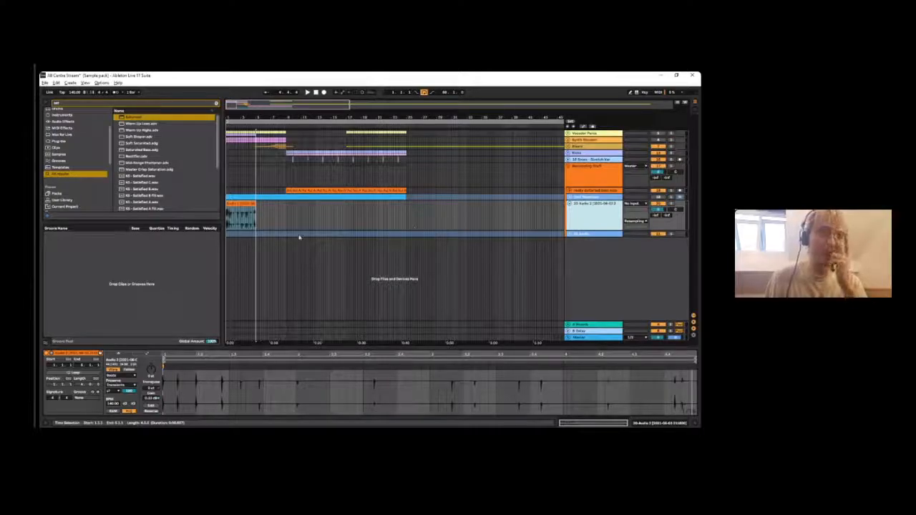
pyautogui.click(263, 225)
pyautogui.click(245, 204)
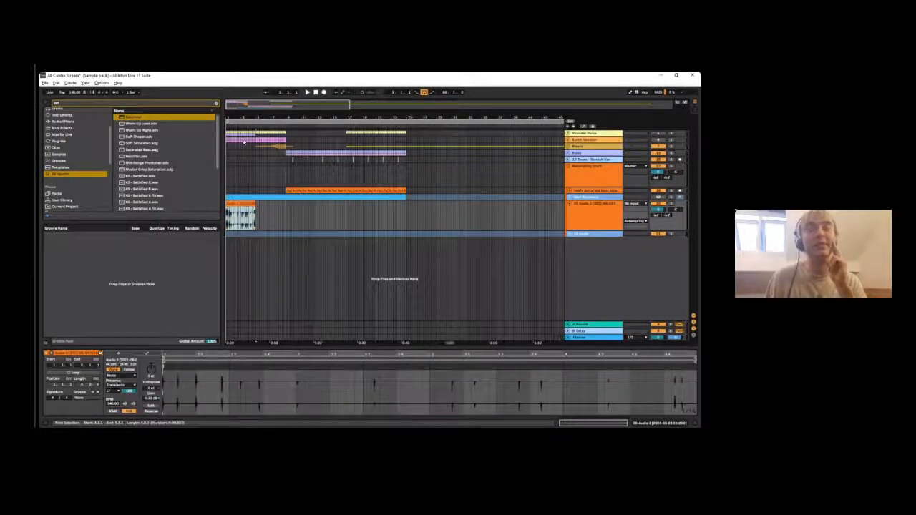
# - Enlarge the clip view and examine the first transient in the consolidated percussive clip's waveform up close
pyautogui.moveTo(233, 119); pyautogui.dragTo(232, 139)
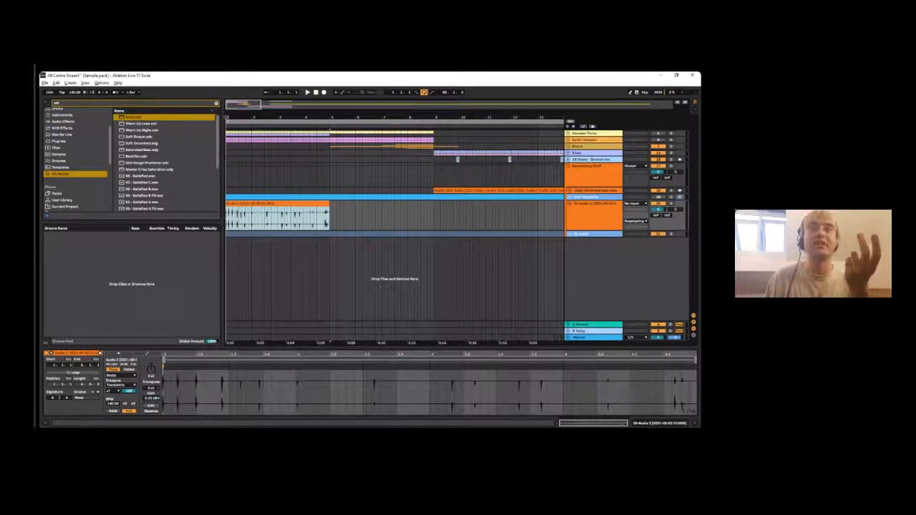
pyautogui.click(268, 314)
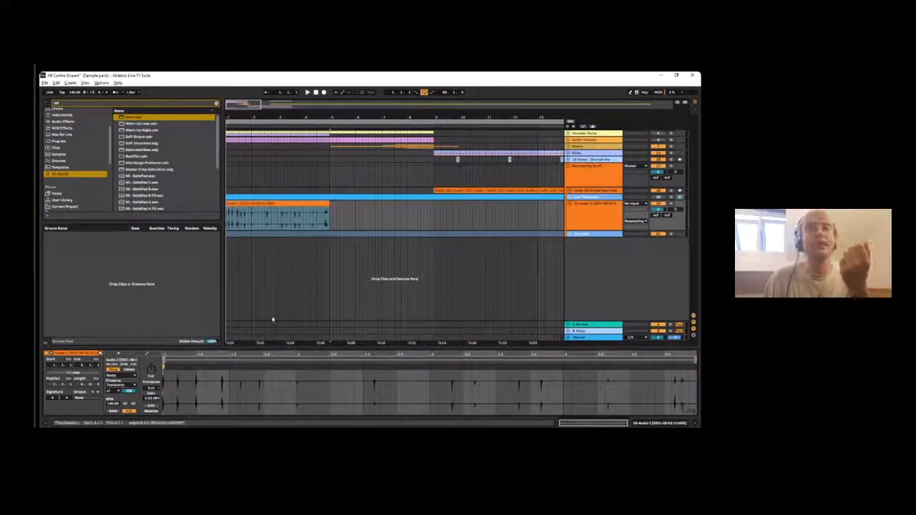
pyautogui.moveTo(266, 348); pyautogui.dragTo(277, 251)
pyautogui.moveTo(221, 270); pyautogui.dragTo(262, 365)
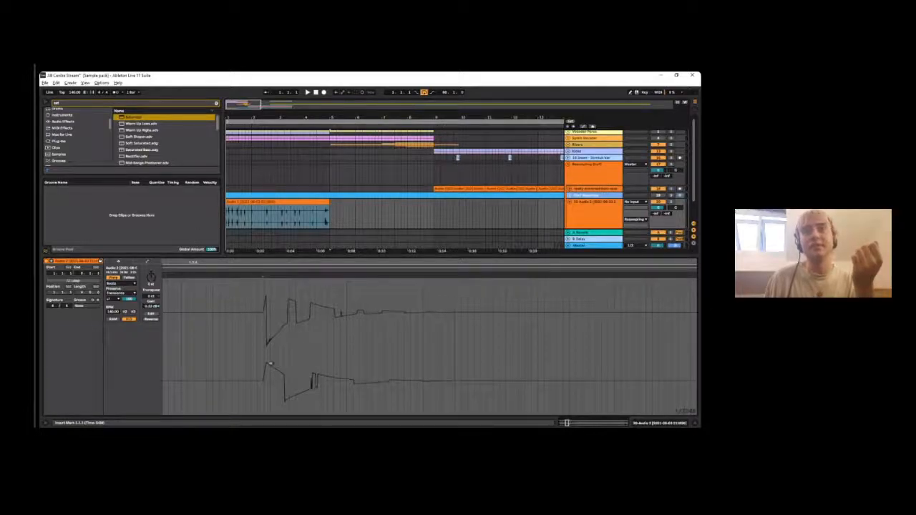
pyautogui.moveTo(268, 301); pyautogui.dragTo(268, 265)
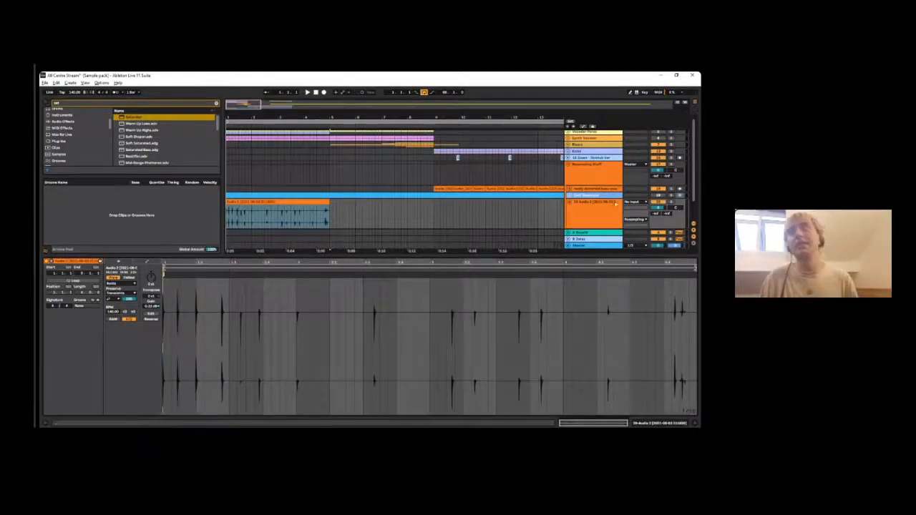
# - Delete the audio track that holds the consolidated percussive clip
pyautogui.click(607, 202)
pyautogui.press('Delete')
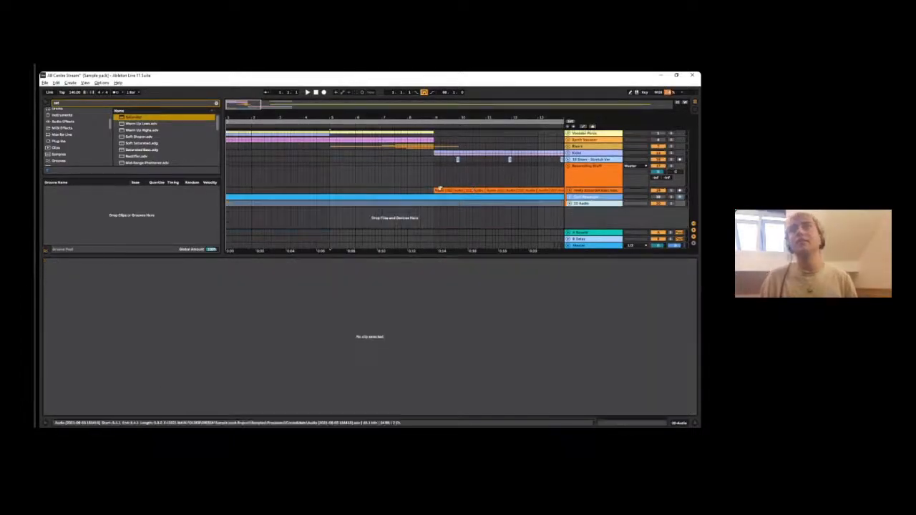
# - Play the really distorted bass resample track soloed and unfold it to show its clip waveforms
pyautogui.press('space')
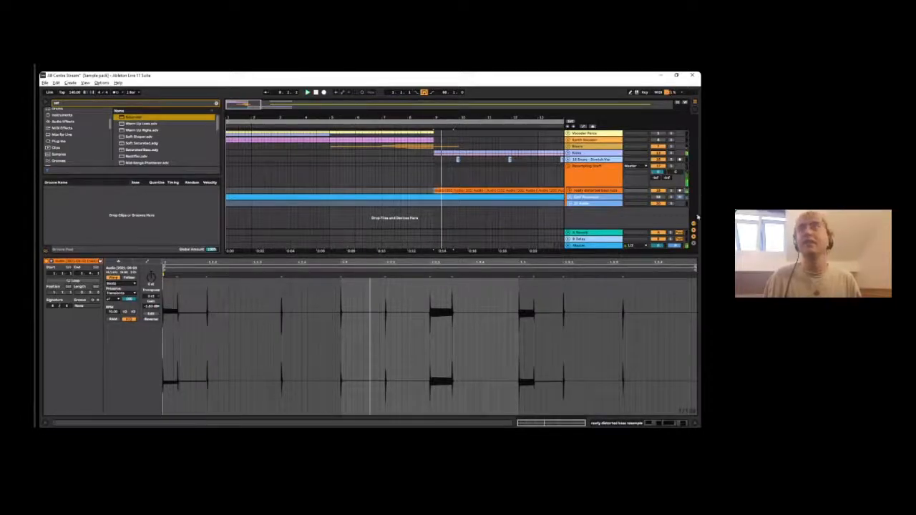
pyautogui.click(670, 191)
pyautogui.press('space')
pyautogui.moveTo(442, 117); pyautogui.dragTo(252, 112)
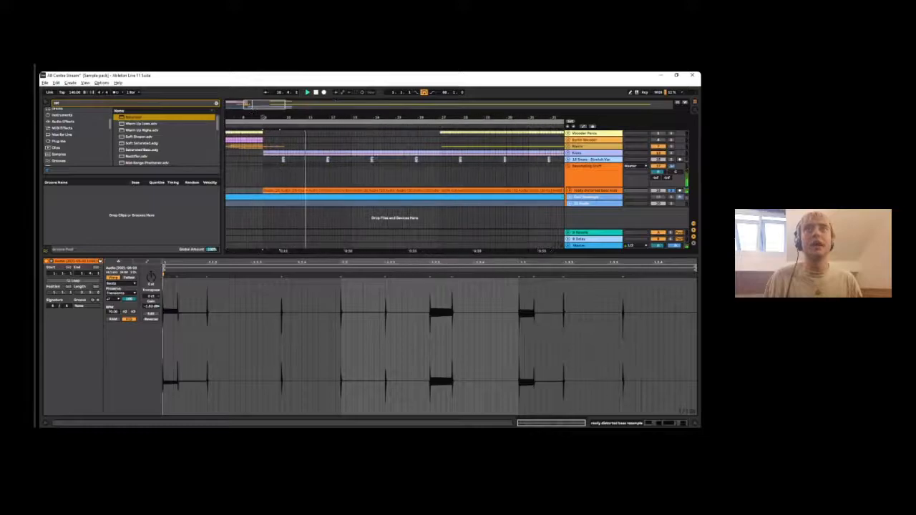
pyautogui.click(568, 190)
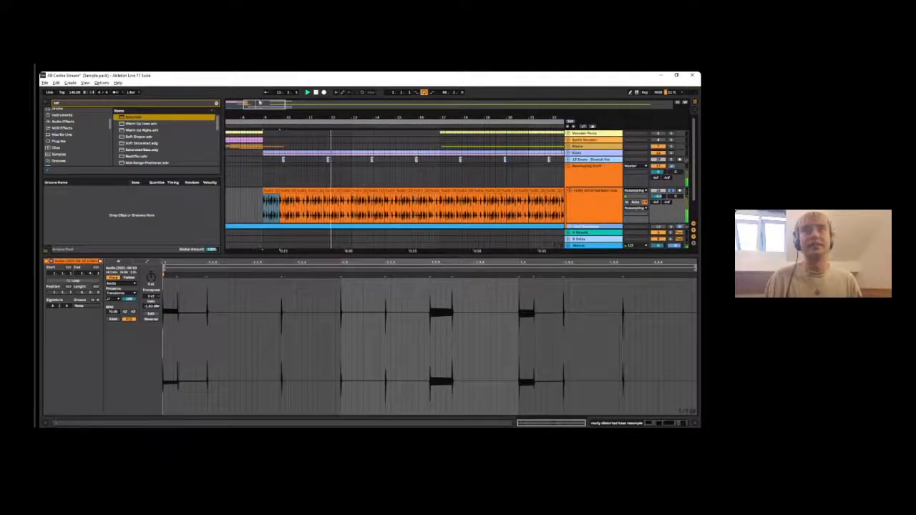
pyautogui.moveTo(268, 118); pyautogui.dragTo(298, 140)
pyautogui.press('space')
pyautogui.press('space')
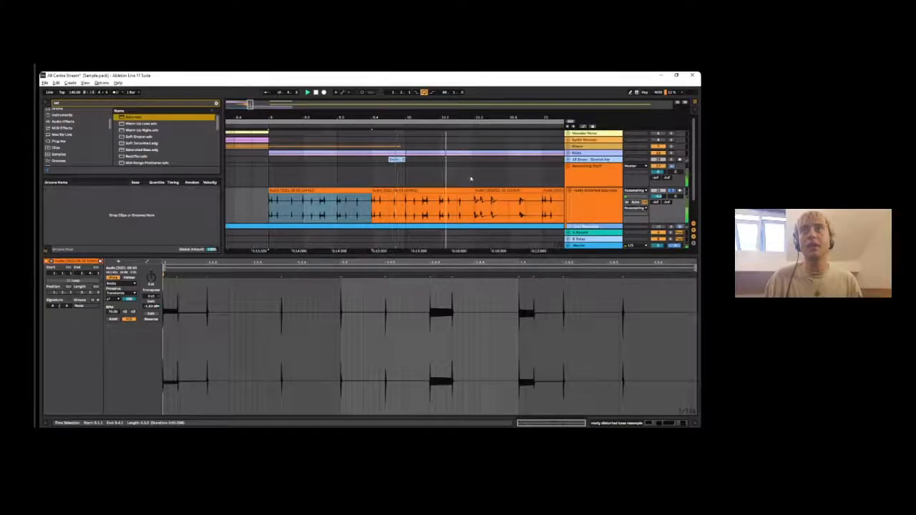
# - Copy the third distorted bass clip to bar 5 on the same track and play it on its own
pyautogui.click(505, 191)
pyautogui.press('space')
pyautogui.moveTo(460, 114); pyautogui.dragTo(344, 122)
pyautogui.moveTo(352, 197); pyautogui.dragTo(294, 198)
pyautogui.press('space')
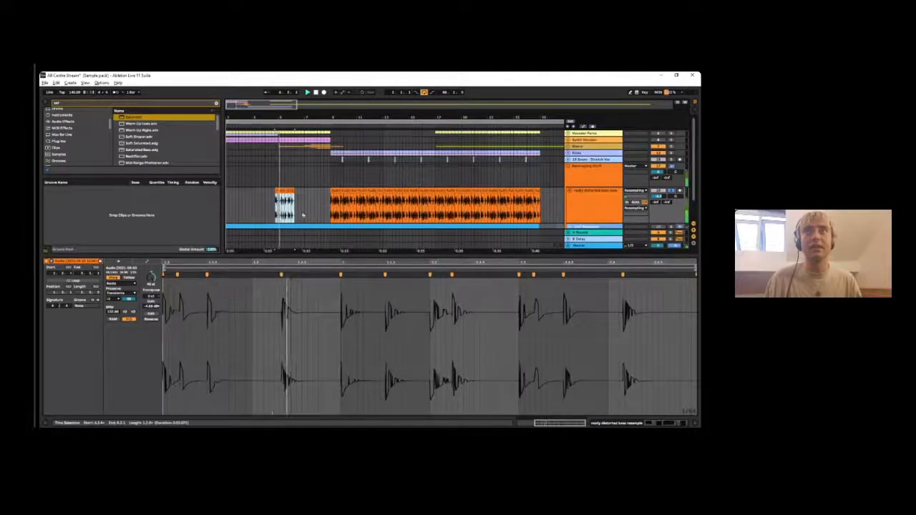
pyautogui.moveTo(286, 190); pyautogui.dragTo(288, 192)
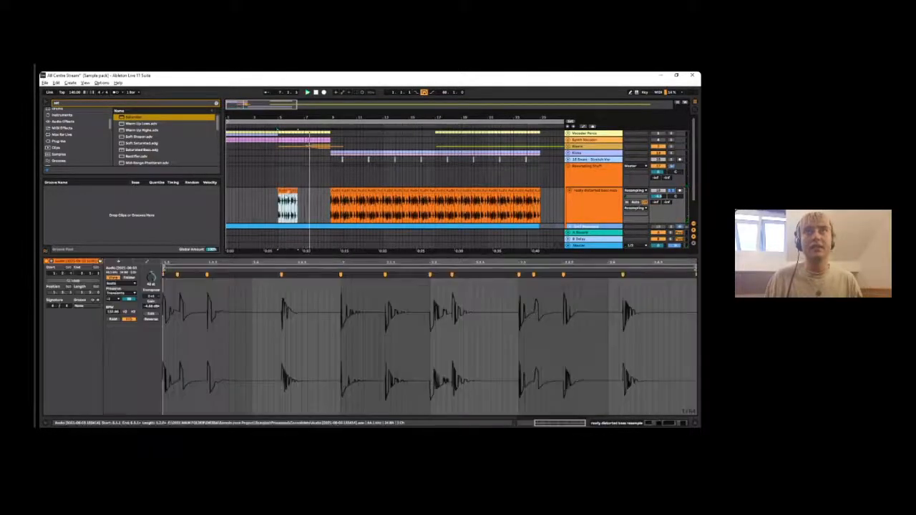
pyautogui.press('space')
pyautogui.press('space')
pyautogui.press('space')
pyautogui.press('space')
pyautogui.press('space')
pyautogui.press('space')
# - Try the copied bass clip with Warp turned off during playback and undo the warp changes
pyautogui.click(113, 279)
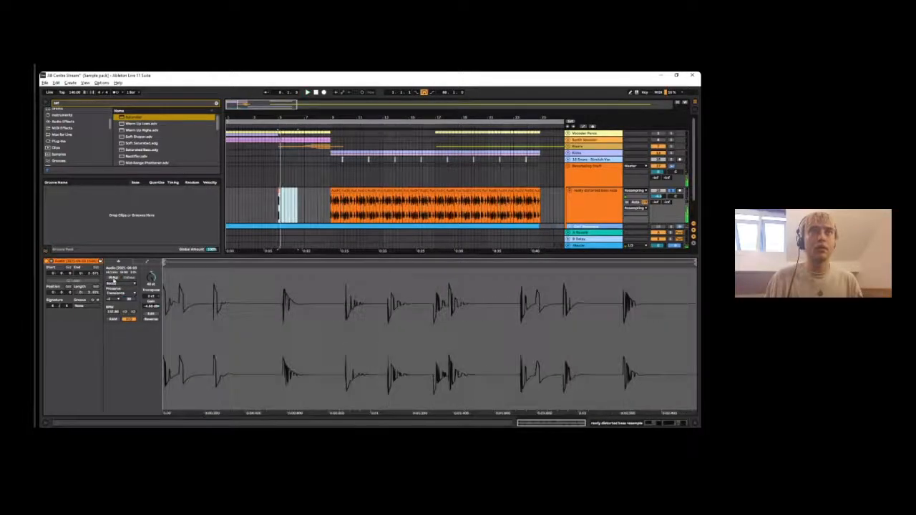
pyautogui.press('space')
pyautogui.click(113, 278)
pyautogui.hotkey('ctrl', 'z')
pyautogui.hotkey('ctrl', 'z')
# - Play the copied bass clip with its warping restored and delete the copy from bar 5
pyautogui.press('space')
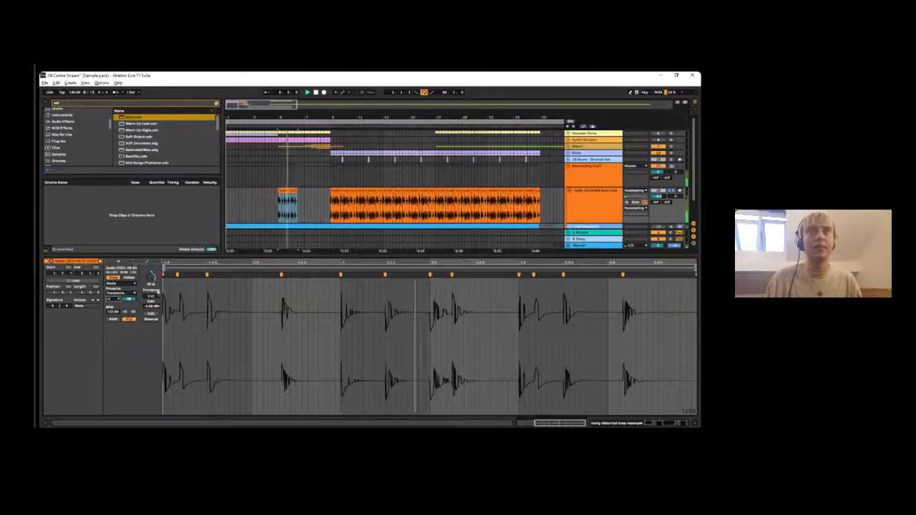
pyautogui.press('space')
pyautogui.press('space')
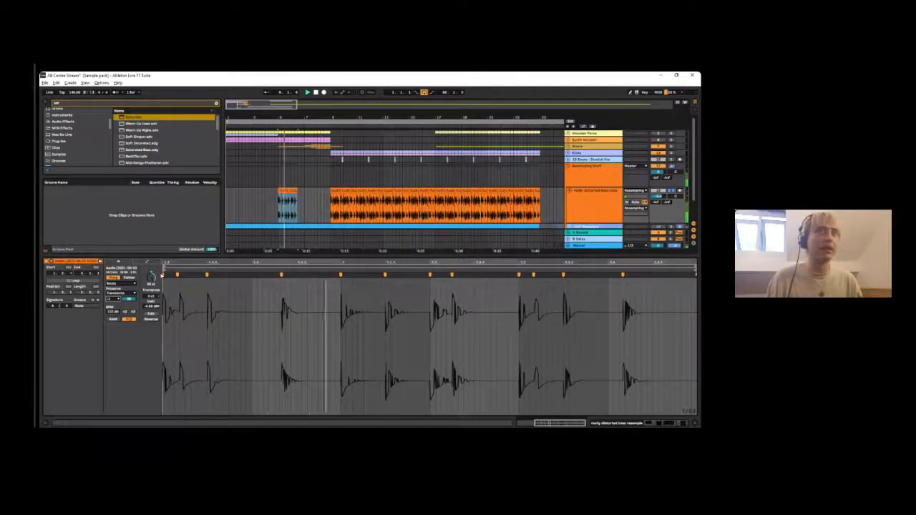
pyautogui.press('space')
pyautogui.press('space')
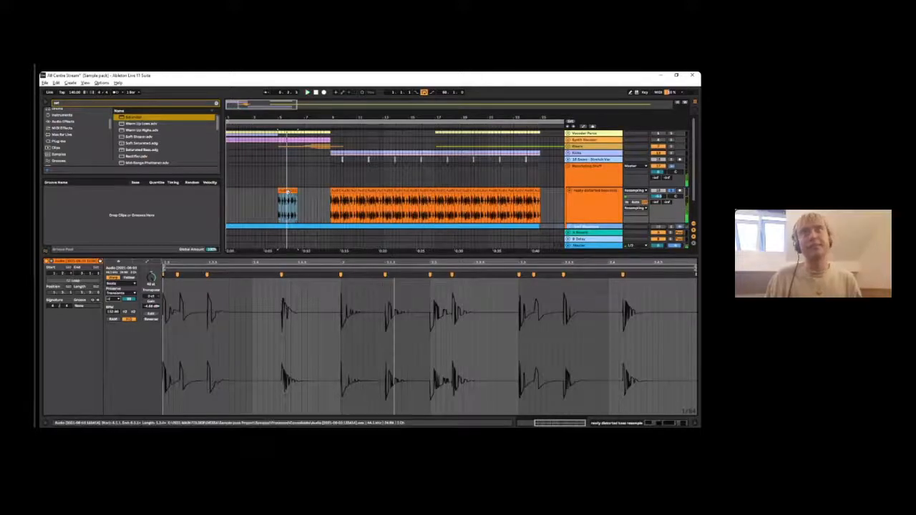
pyautogui.press('Delete')
# - Select the first distorted bass clip at bar 9 and play the whole bass part from there
pyautogui.click(344, 195)
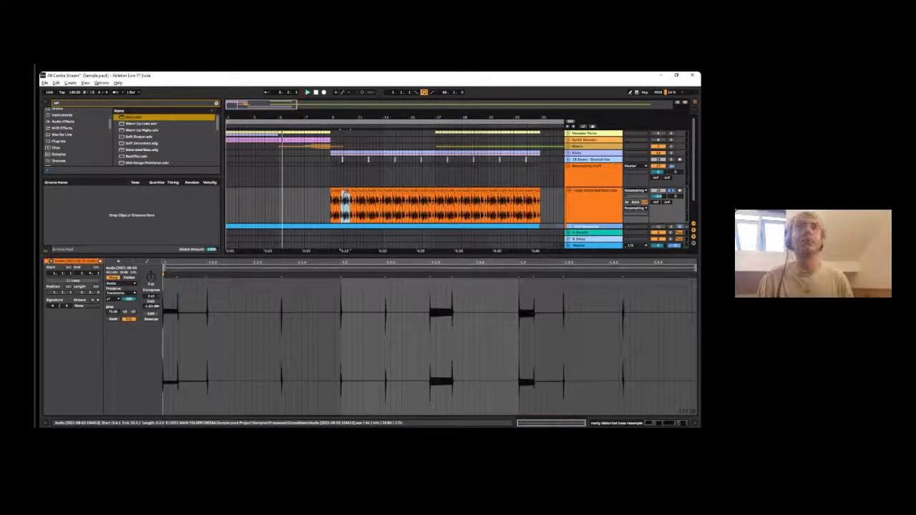
pyautogui.click(337, 191)
pyautogui.press('space')
pyautogui.press('space')
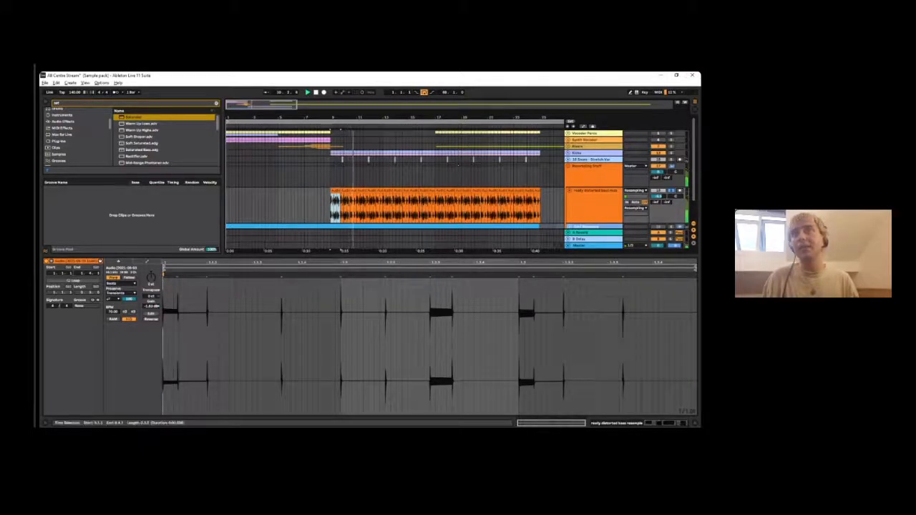
pyautogui.scroll(5, 335, 191)
pyautogui.moveTo(363, 117); pyautogui.dragTo(274, 117)
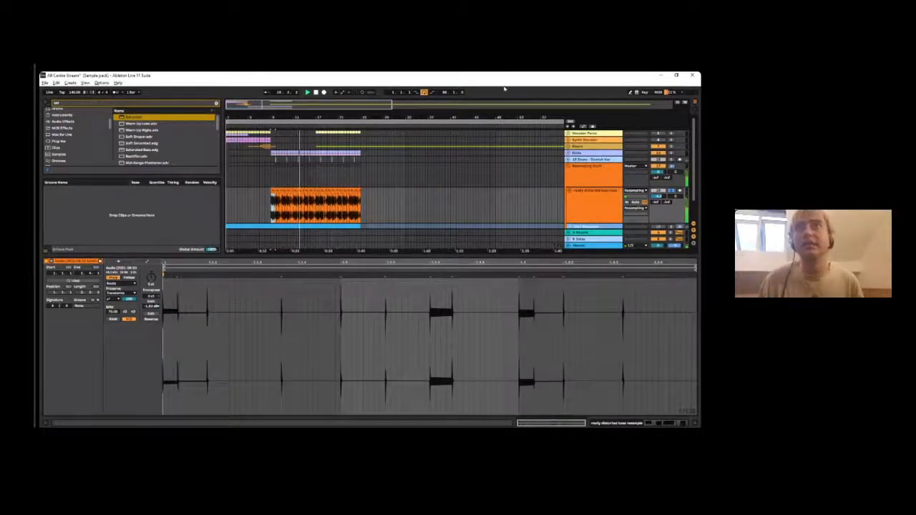
# - Look over the distorted bass track's effects chain, hide it, and reselect the first clip at bar 9
pyautogui.click(605, 204)
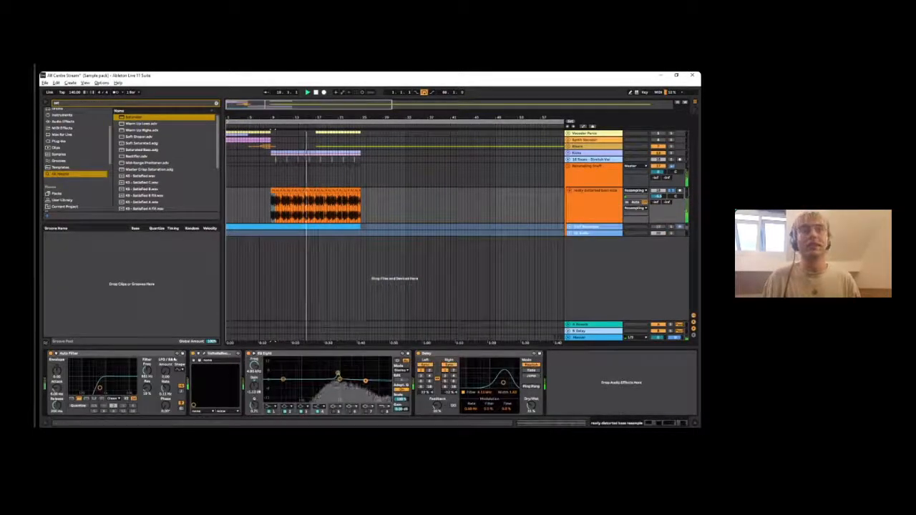
pyautogui.click(693, 423)
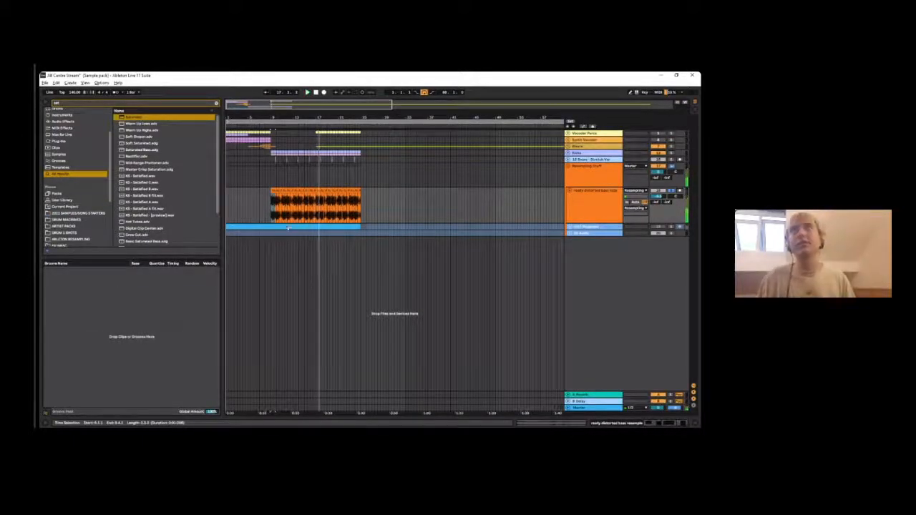
pyautogui.click(271, 192)
pyautogui.moveTo(271, 193)
pyautogui.mouseDown()
pyautogui.moveTo(262, 192)
pyautogui.moveTo(272, 193)
pyautogui.mouseUp()
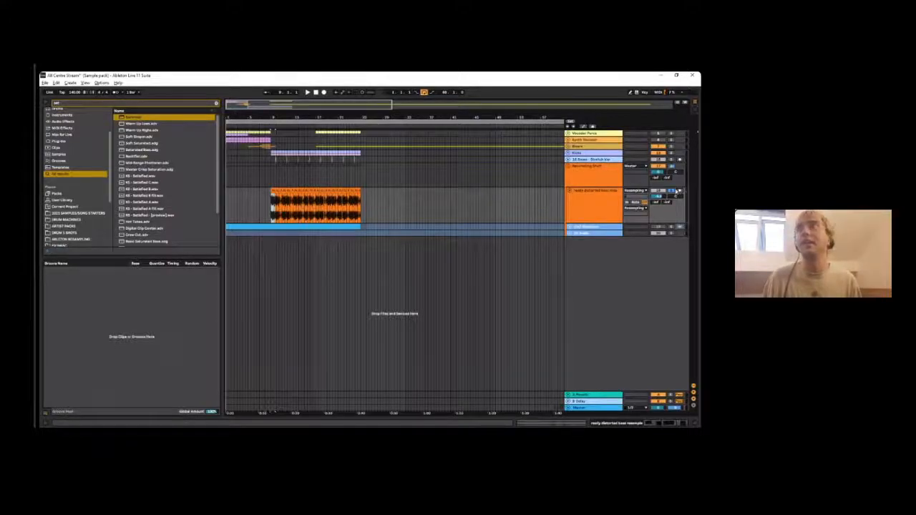
pyautogui.press('space')
# - Play the full arrangement from bar 1 and look at the clips inside the Synth Vocoder group
pyautogui.click(232, 141)
pyautogui.click(229, 135)
pyautogui.press('space')
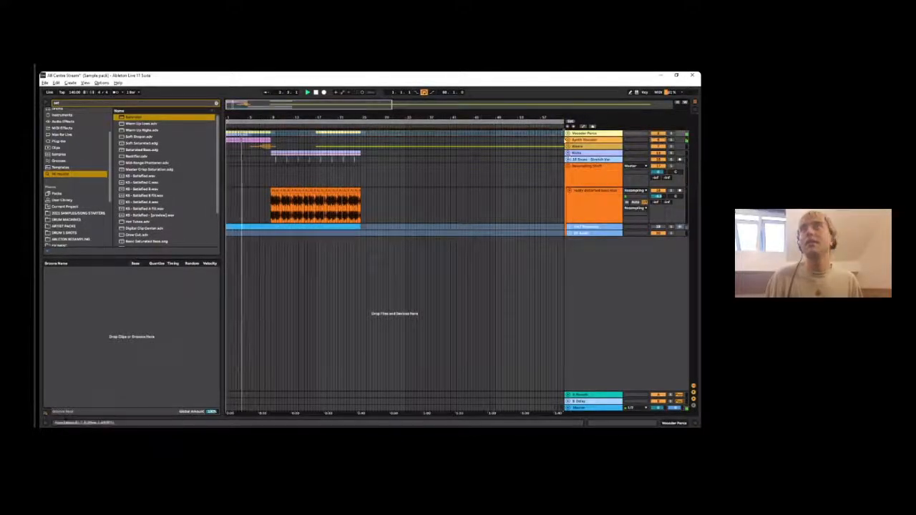
pyautogui.click(568, 140)
pyautogui.click(274, 164)
pyautogui.click(259, 164)
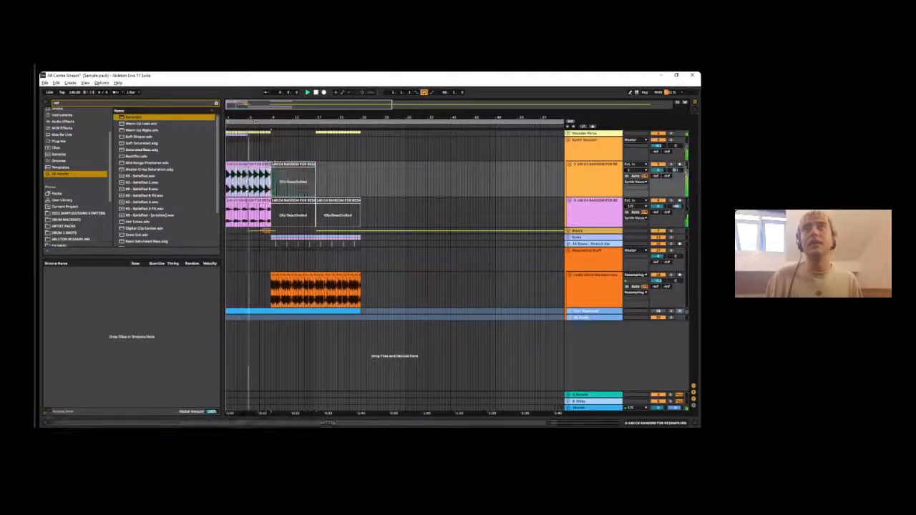
pyautogui.click(568, 140)
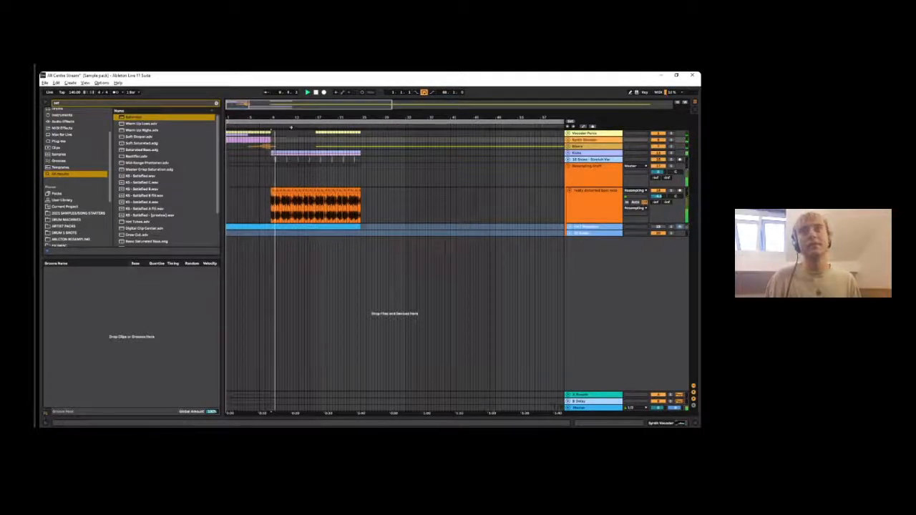
# - Toggle the Cm7 Resample track on and off during the bass section and inspect its instrument and Auto Filter chain
pyautogui.moveTo(292, 121); pyautogui.dragTo(304, 162)
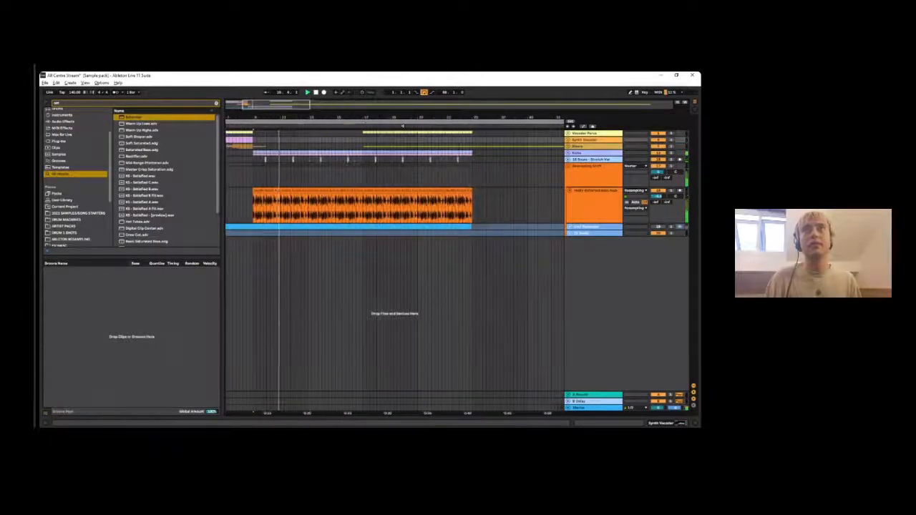
pyautogui.doubleClick(662, 229)
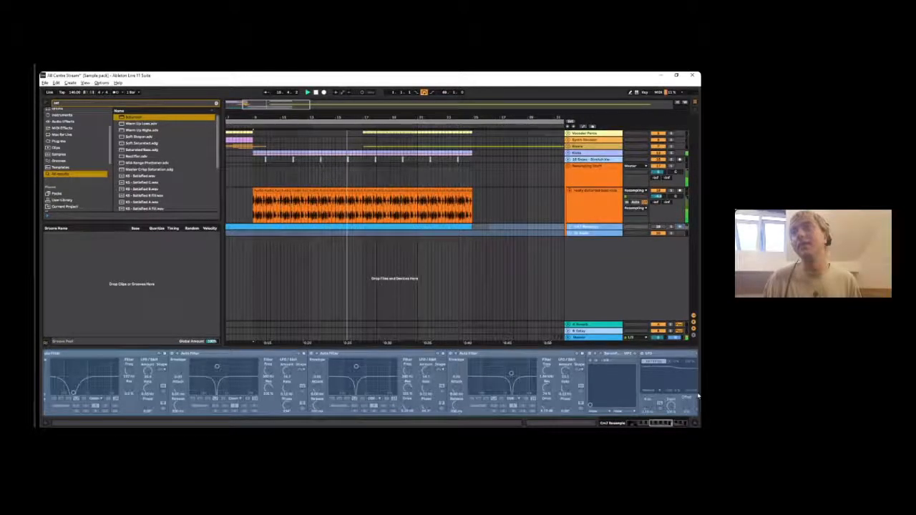
pyautogui.hscroll(-10, 698, 395)
pyautogui.scroll(-5, 313, 136)
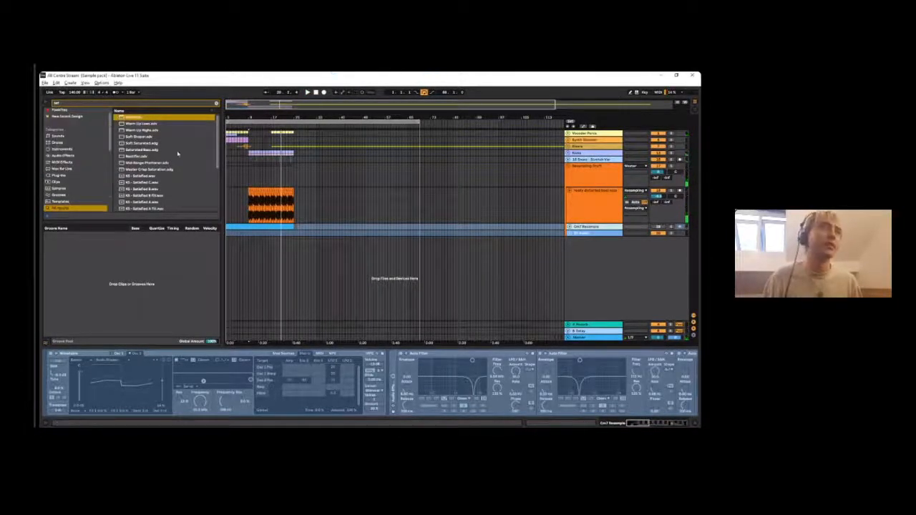
# - Audition the Riser FX and orchestral riser clips leading up to bar 9 in the unfolded Risers group
pyautogui.moveTo(241, 115); pyautogui.dragTo(317, 115)
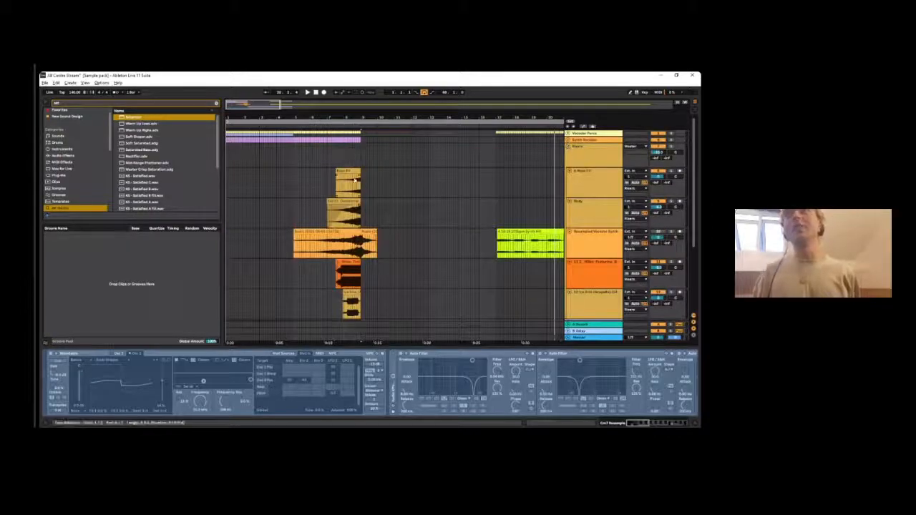
pyautogui.click(351, 170)
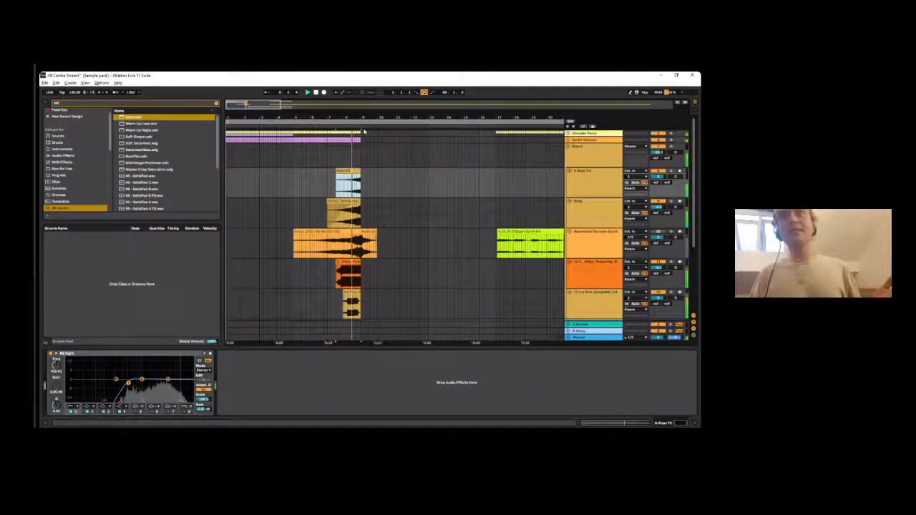
pyautogui.press('space')
pyautogui.click(348, 200)
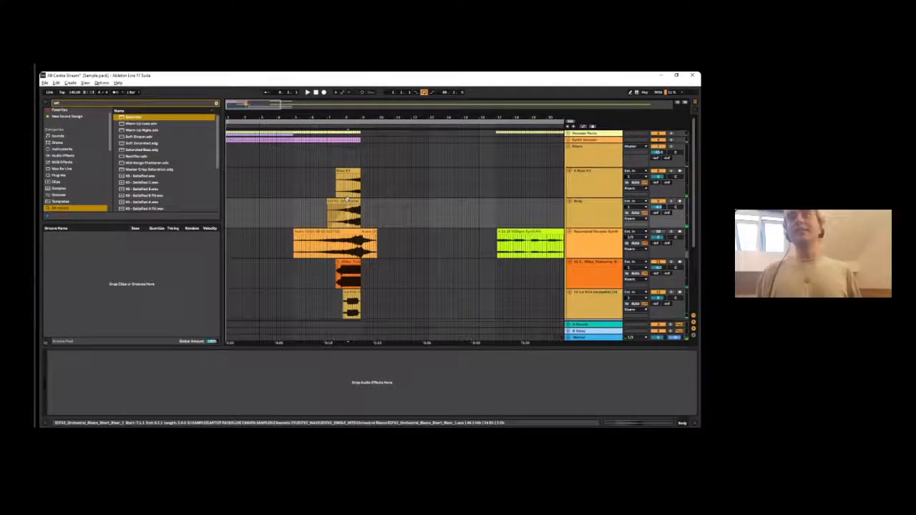
pyautogui.click(346, 200)
pyautogui.press('space')
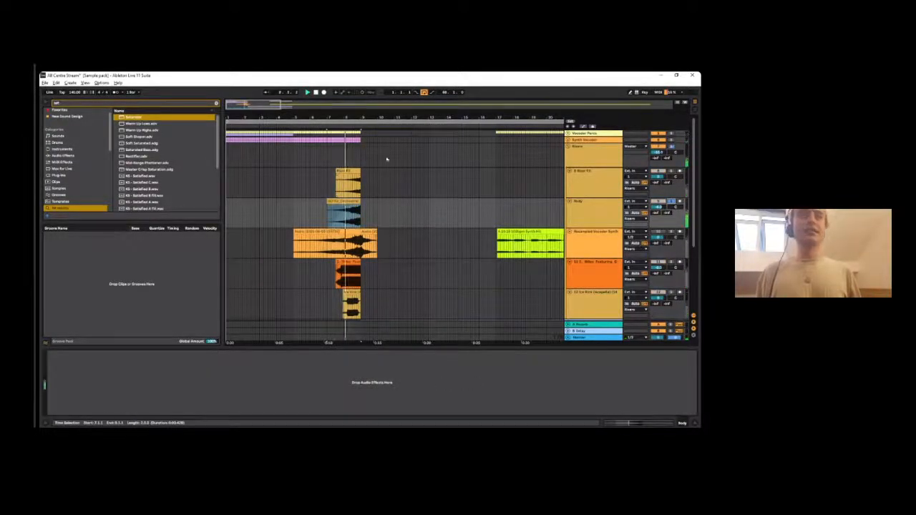
pyautogui.scroll(-6, 399, 151)
pyautogui.press('space')
pyautogui.scroll(6, 267, 140)
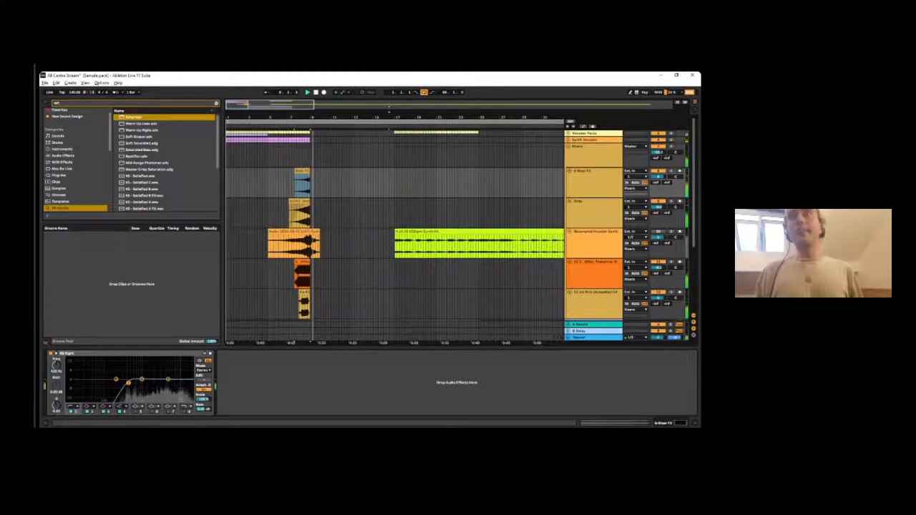
# - Play the arrangement from bar 17 and view the full length of the green clip on the resampled vocoder synth track
pyautogui.click(389, 113)
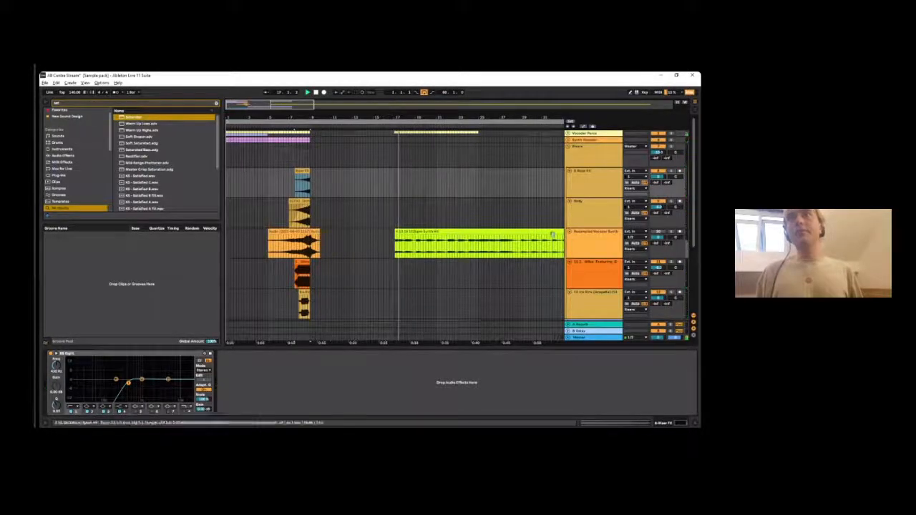
pyautogui.press('space')
pyautogui.moveTo(308, 116); pyautogui.dragTo(210, 93)
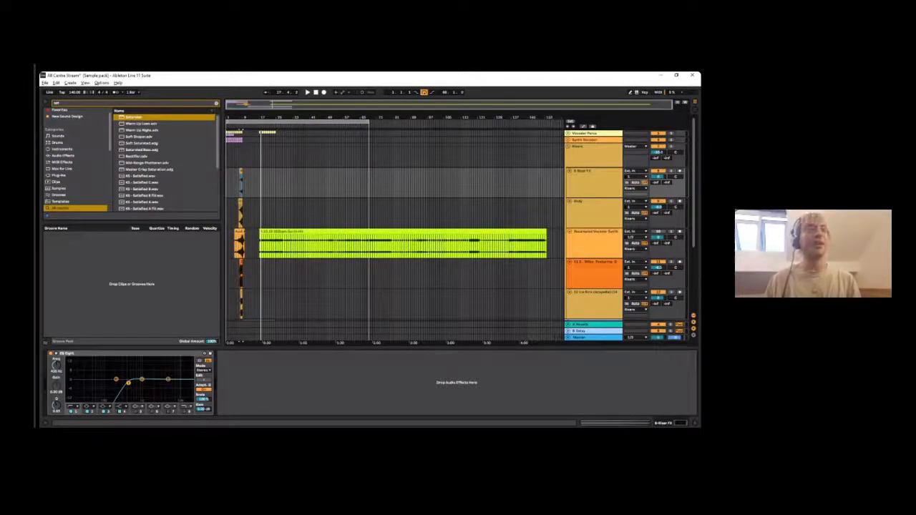
# - Clear the browser search and enlarge the browser downward over the groove pool
pyautogui.click(215, 104)
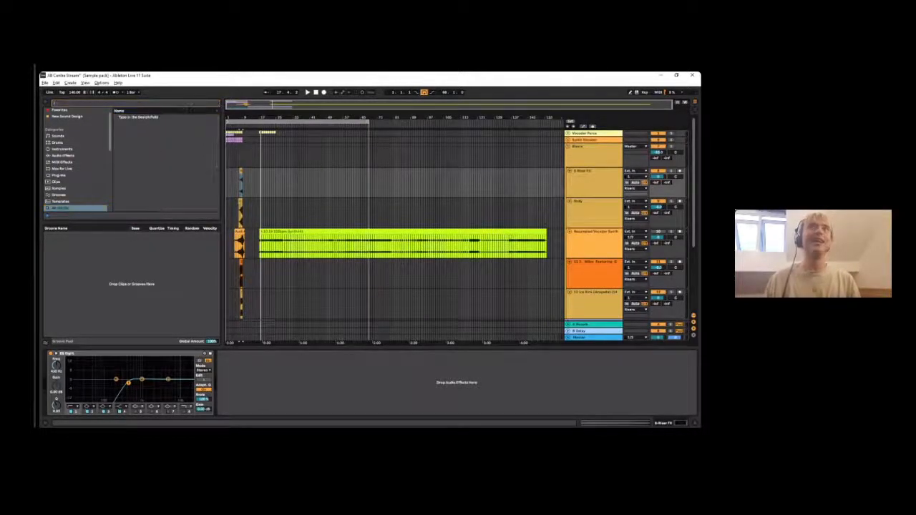
pyautogui.scroll(-10, 89, 147)
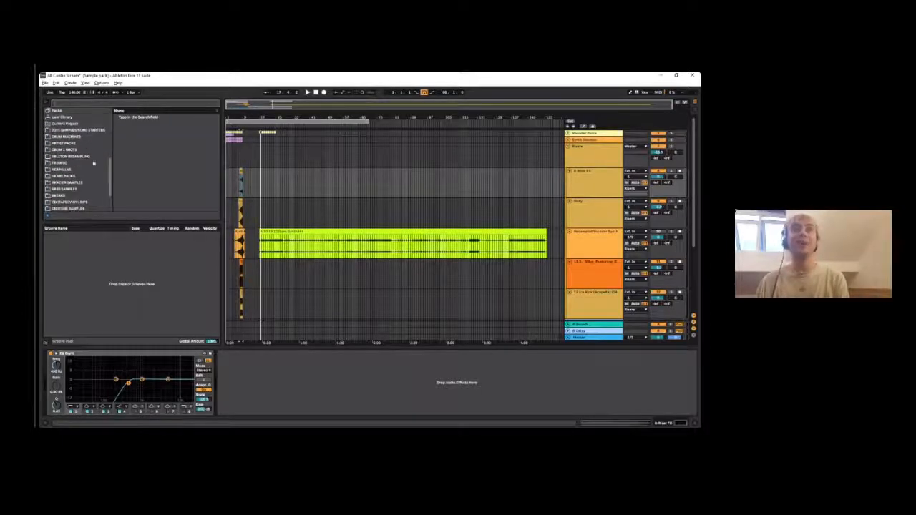
pyautogui.moveTo(206, 221); pyautogui.dragTo(182, 401)
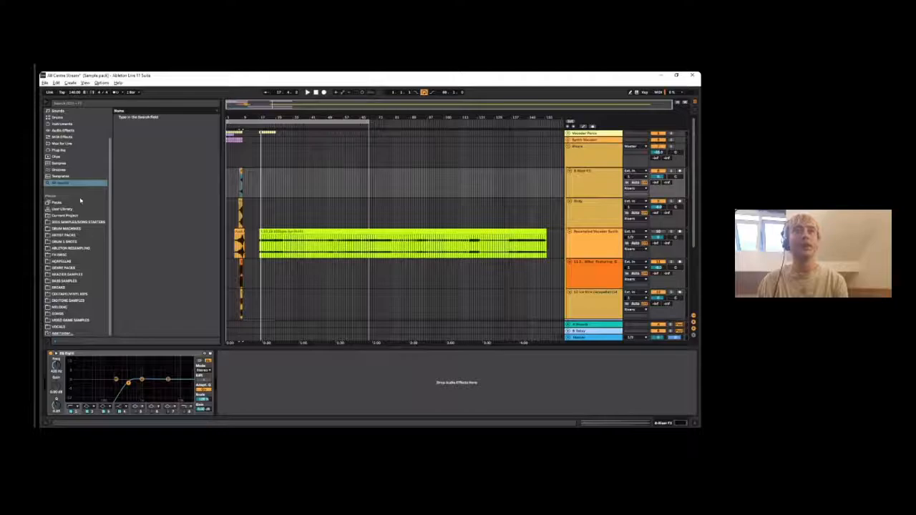
pyautogui.scroll(-1, 89, 185)
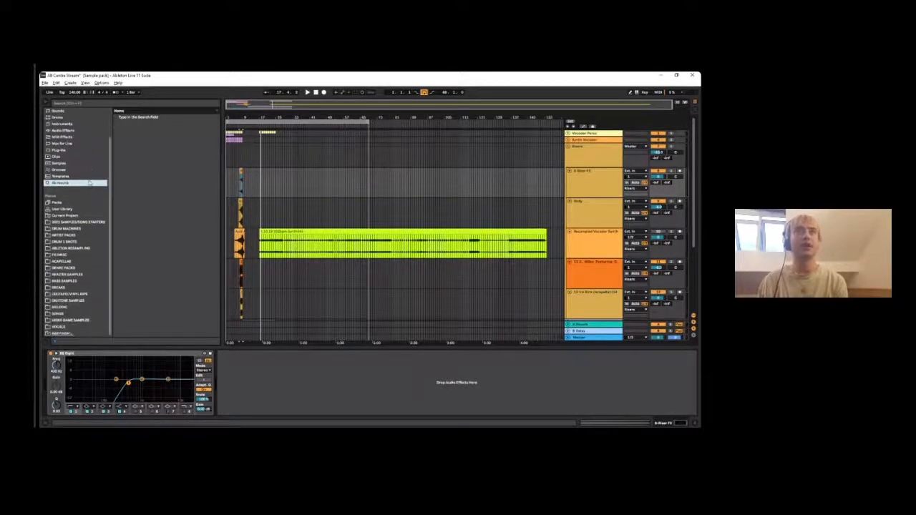
# - Look through the yearly samples and song starters folder, Drum Machines and Drum 1 Shots in the browser's places
pyautogui.click(65, 222)
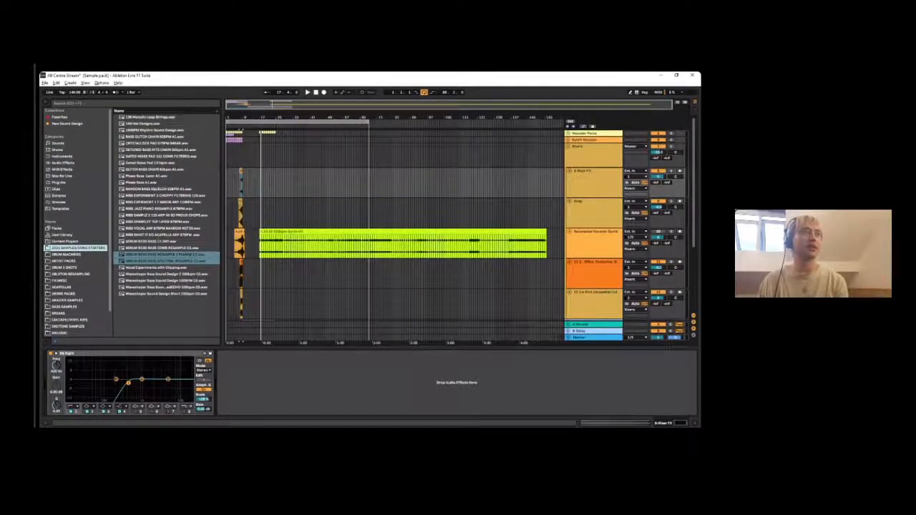
pyautogui.click(63, 256)
pyautogui.click(66, 262)
pyautogui.click(74, 269)
pyautogui.scroll(-1, 73, 270)
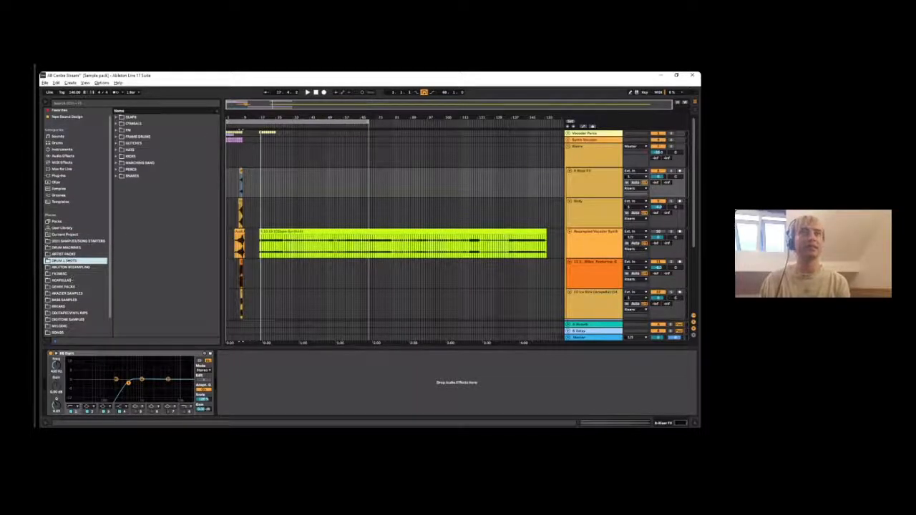
# - View the Artist Packs, Genre Packs and Acapellas folders, and return to the samples and song starters folder
pyautogui.click(64, 254)
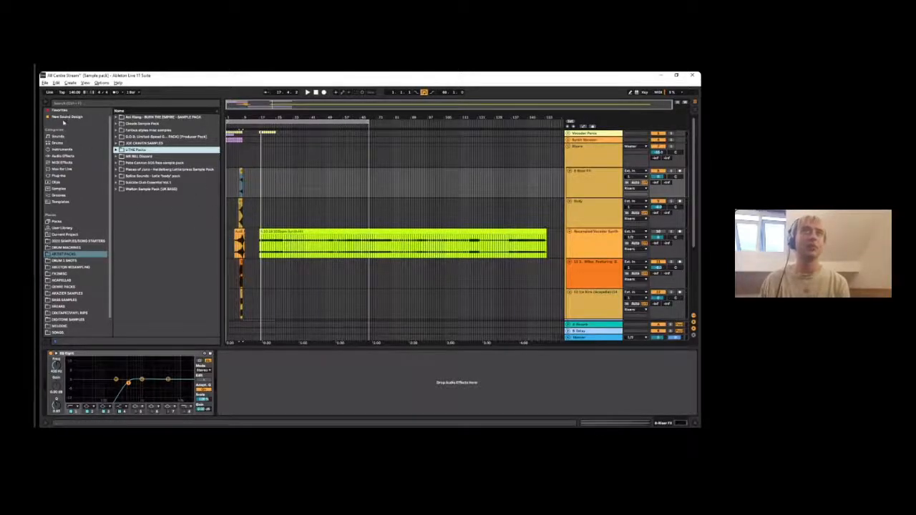
pyautogui.click(63, 287)
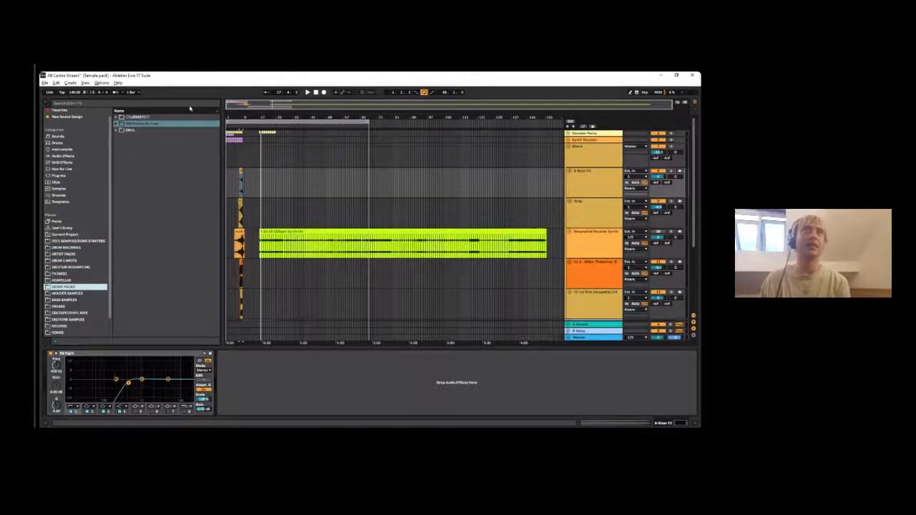
pyautogui.click(65, 274)
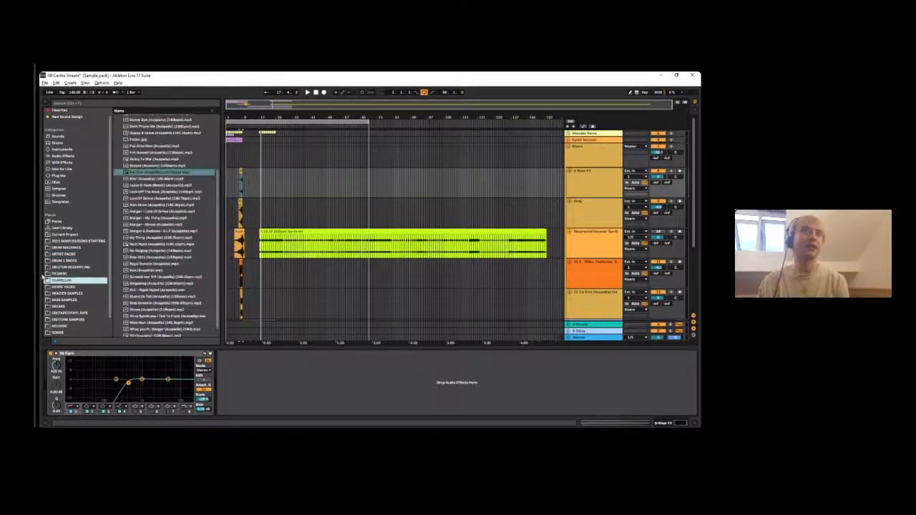
pyautogui.click(78, 247)
pyautogui.click(79, 241)
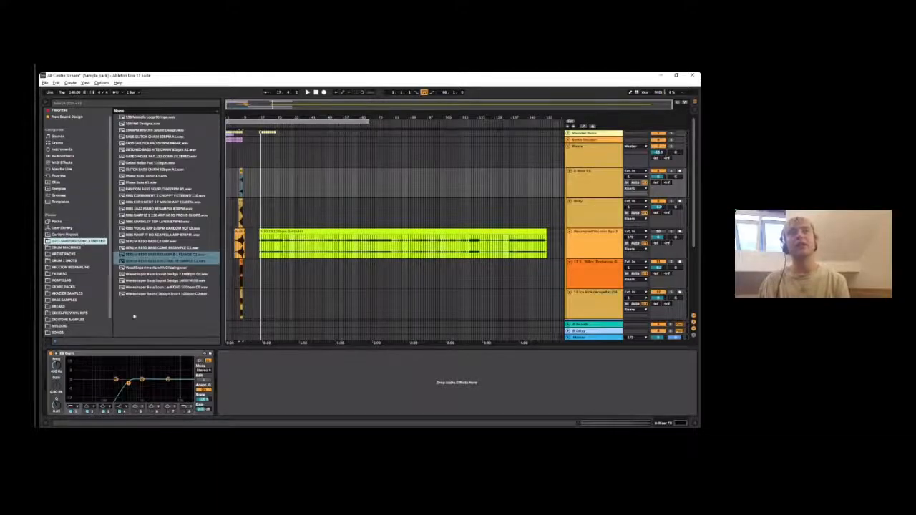
# - Browse the Vocals, Akaizer Samples, Digitone Samples, Melodic, Songs and Video Game Samples folders
pyautogui.scroll(-1, 63, 314)
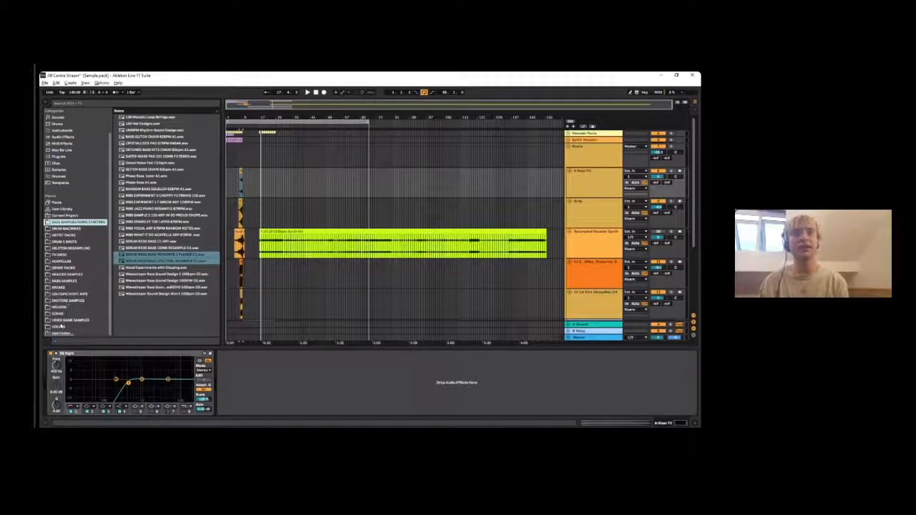
pyautogui.click(59, 327)
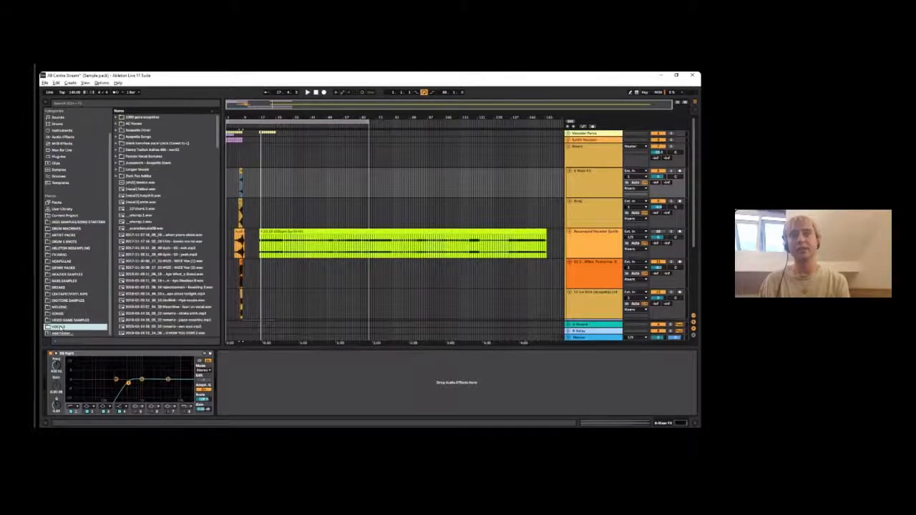
pyautogui.click(72, 274)
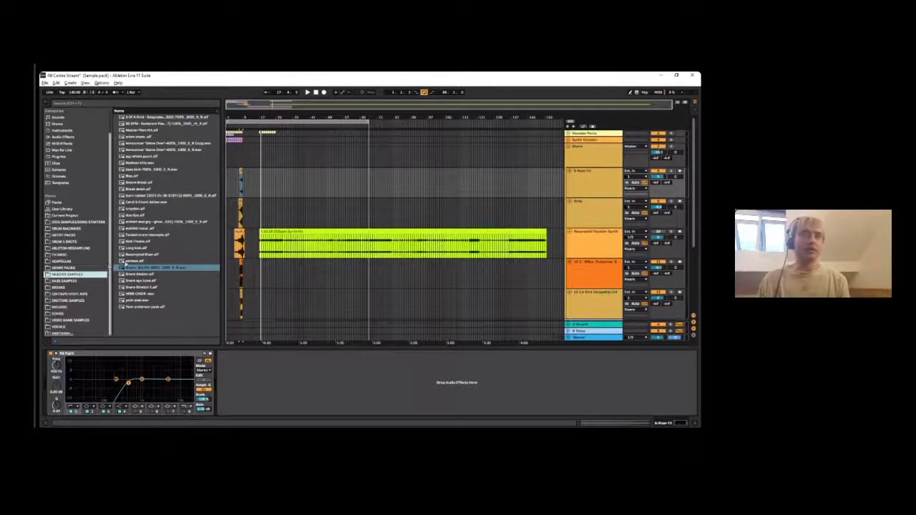
pyautogui.click(73, 300)
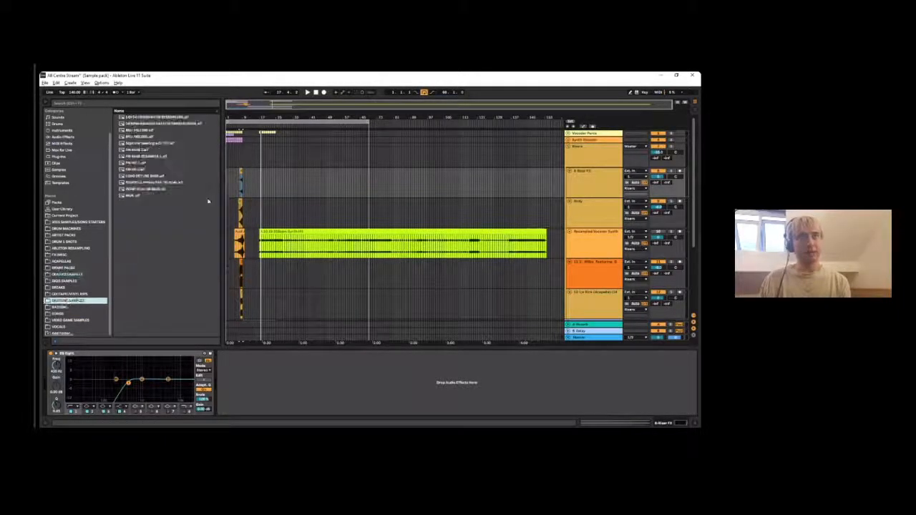
pyautogui.click(62, 307)
pyautogui.click(64, 313)
pyautogui.click(65, 320)
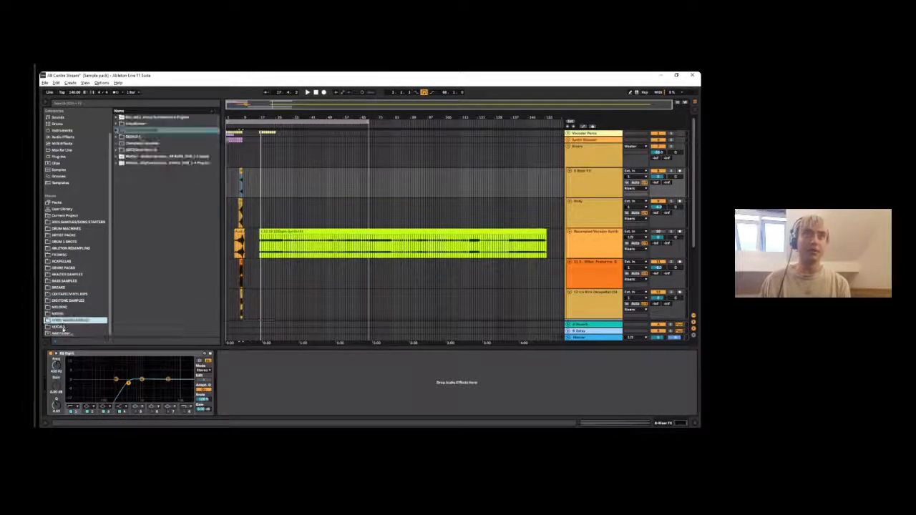
pyautogui.click(63, 327)
# - Preview one of the bass sound design samples in the samples and song starters folder, and stop the playback
pyautogui.scroll(1, 66, 246)
pyautogui.click(76, 236)
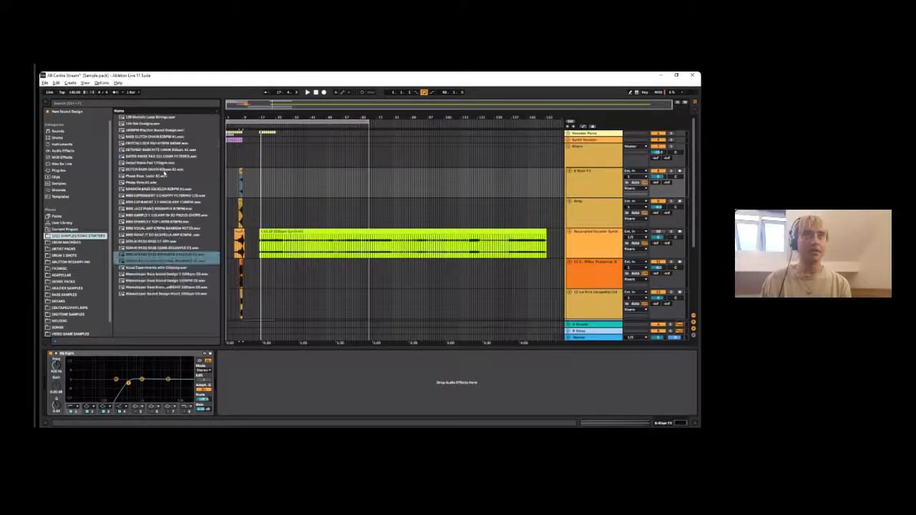
pyautogui.click(150, 287)
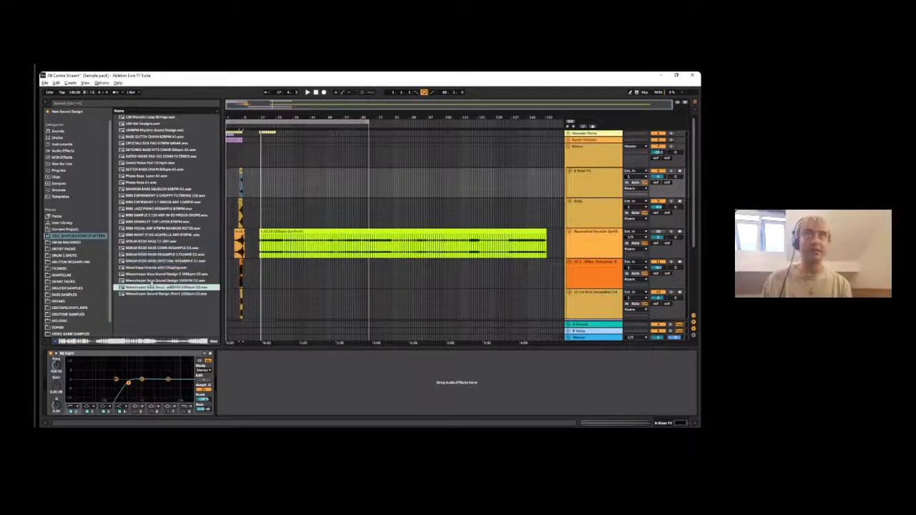
pyautogui.click(295, 281)
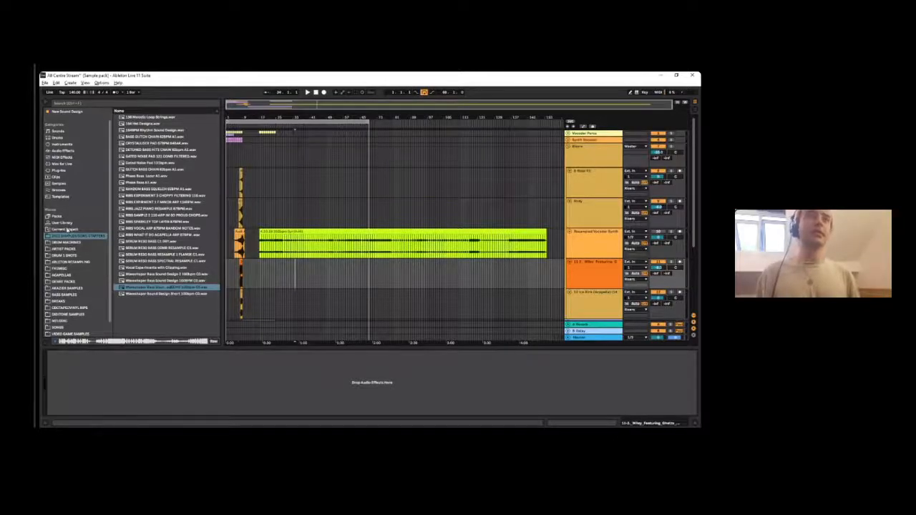
# - Audition several time-stretched samples in the Akaizer Samples folder, including VERB CHOIR.wav, and glance at the Genre Packs folder
pyautogui.scroll(-1, 69, 246)
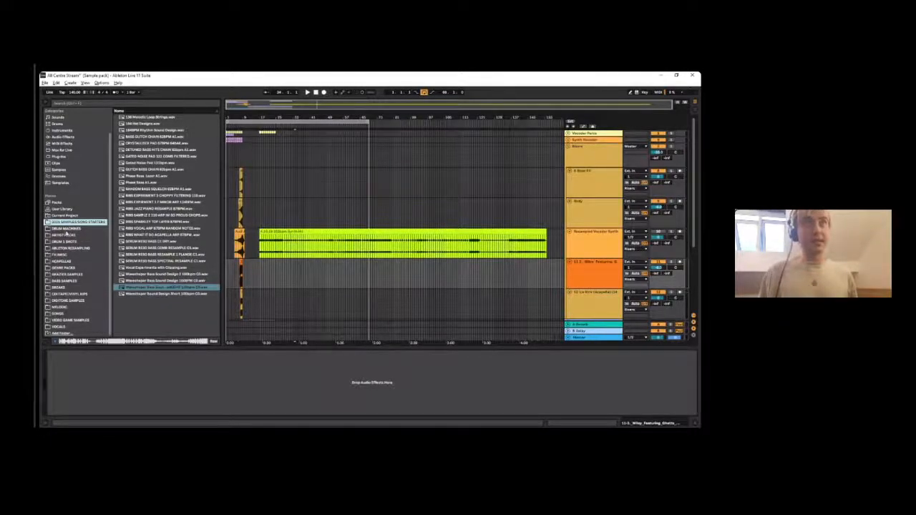
pyautogui.click(66, 274)
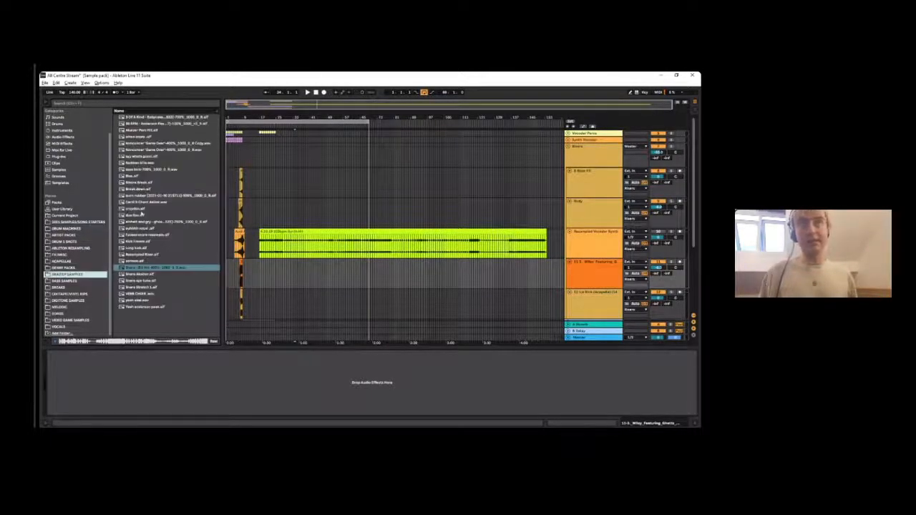
pyautogui.click(159, 294)
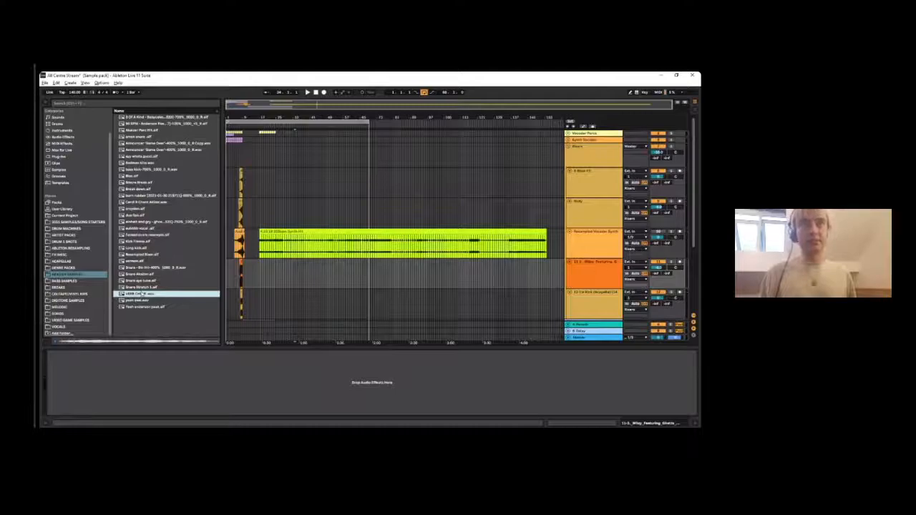
pyautogui.press('Up')
pyautogui.press('Up')
pyautogui.press('Up')
pyautogui.click(142, 229)
pyautogui.click(137, 203)
pyautogui.click(143, 255)
pyautogui.click(146, 190)
pyautogui.click(144, 163)
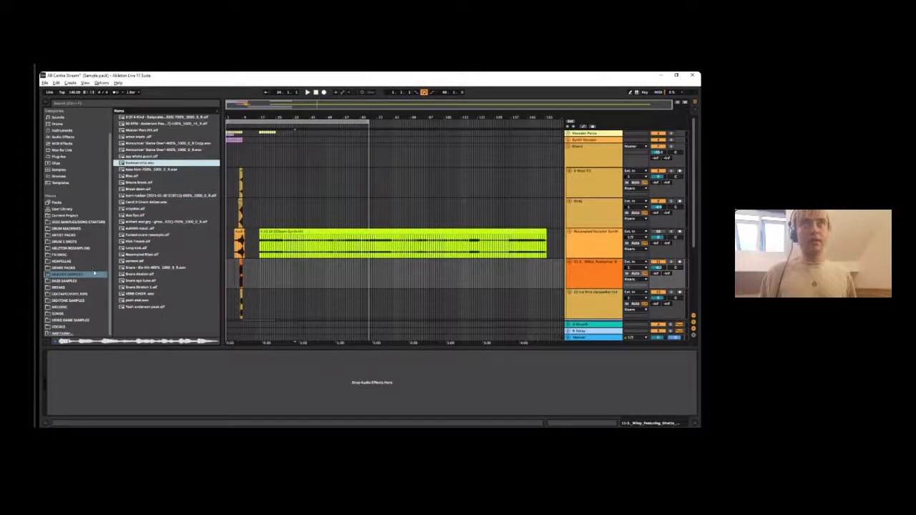
pyautogui.click(64, 268)
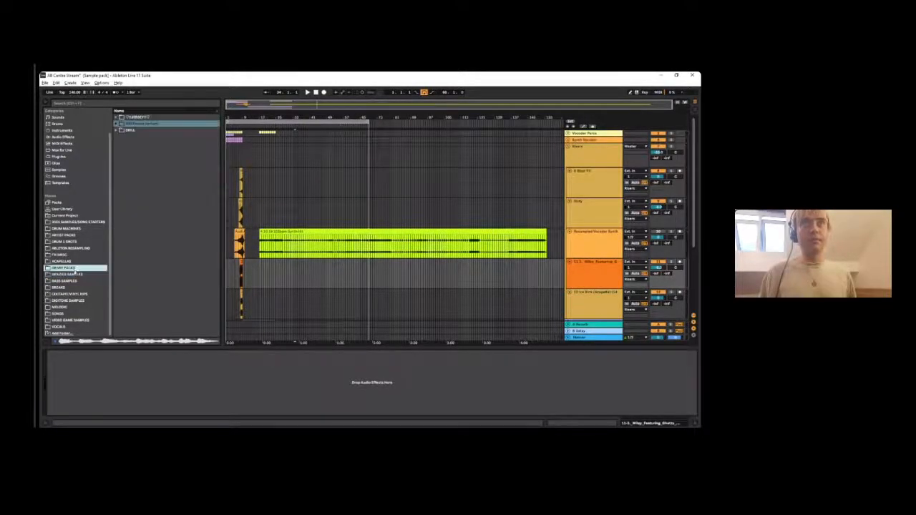
pyautogui.click(282, 150)
# - Preview the synth hit, its resampled version and the Perc Rack Clean recording in the Ableton Resampling folder
pyautogui.click(72, 248)
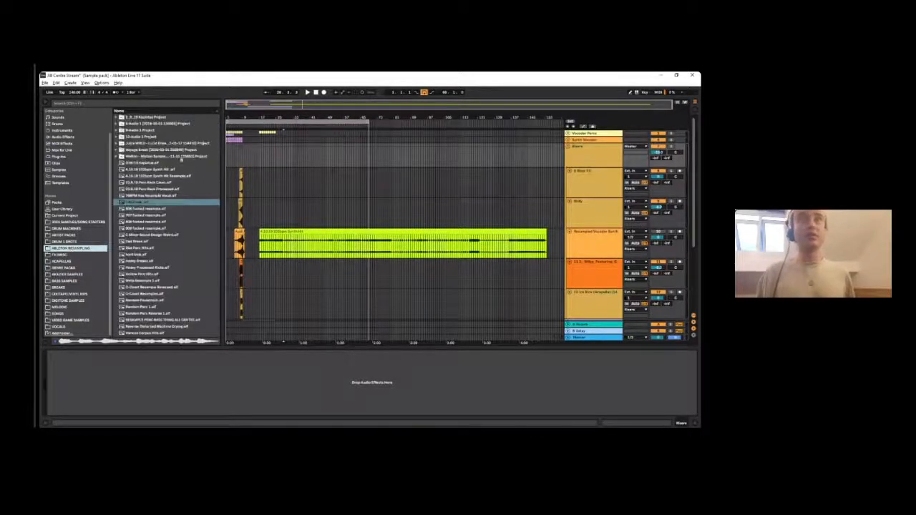
pyautogui.click(136, 169)
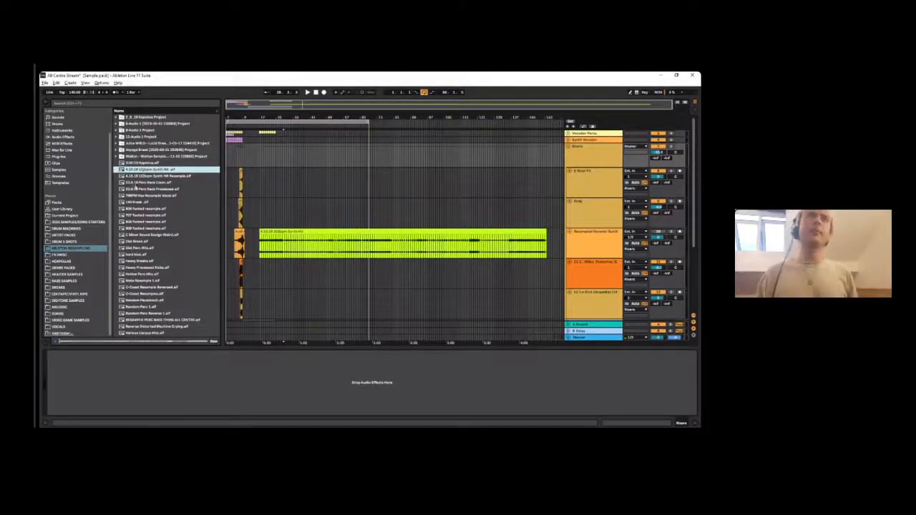
pyautogui.click(140, 176)
pyautogui.click(147, 183)
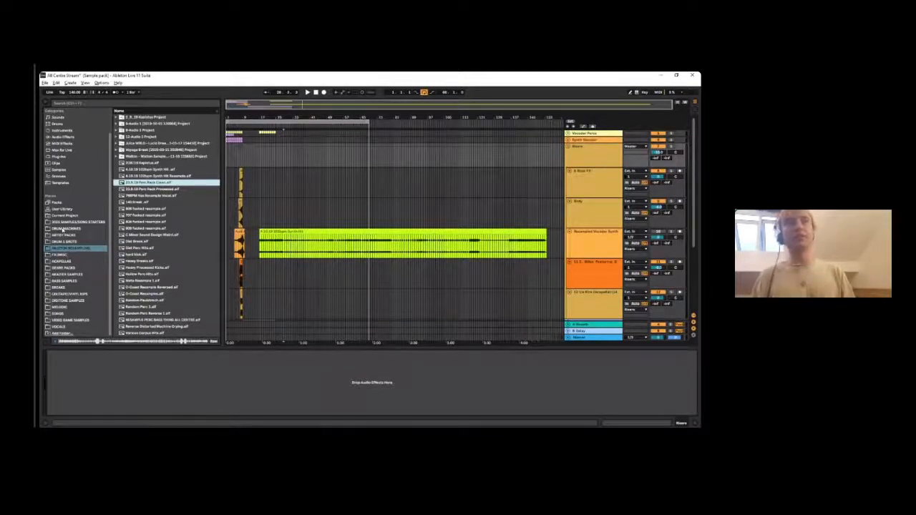
# - Compare the contents of the Bass Samples, Digitone Samples and Acapellas folders
pyautogui.click(63, 280)
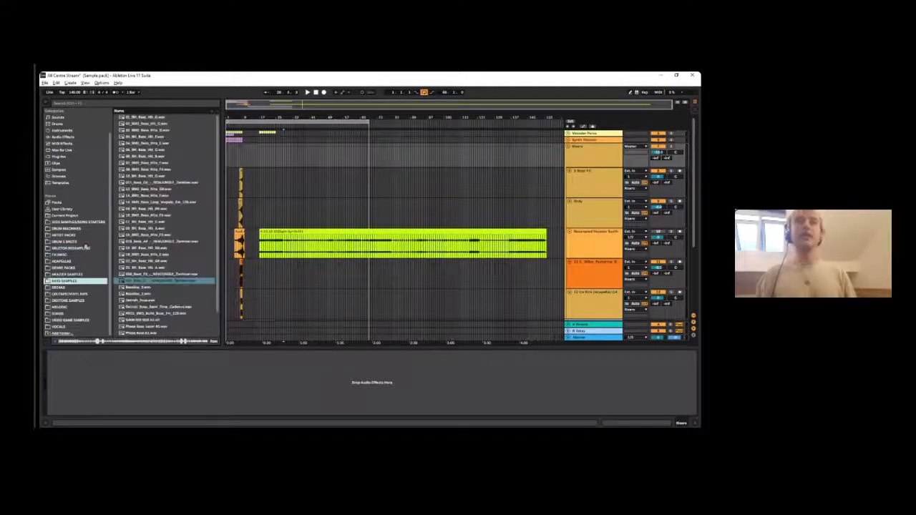
pyautogui.scroll(-1, 150, 207)
pyautogui.click(68, 300)
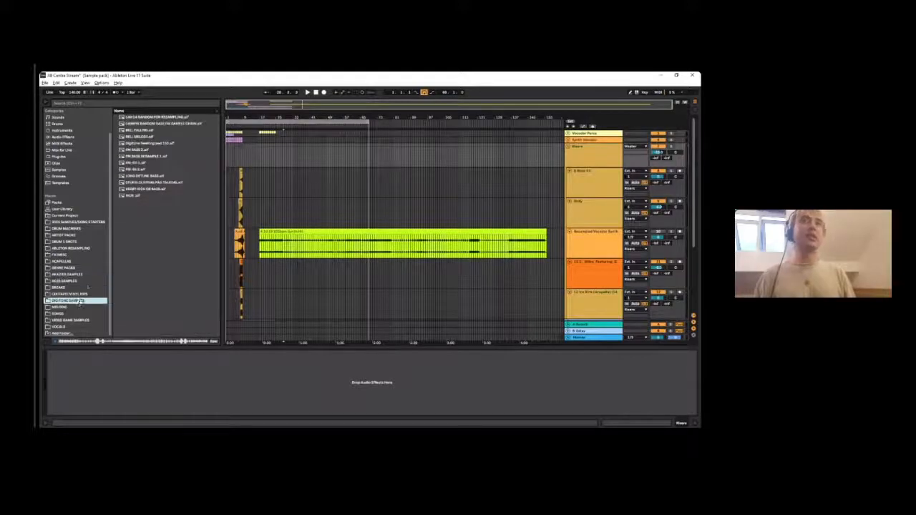
pyautogui.click(63, 275)
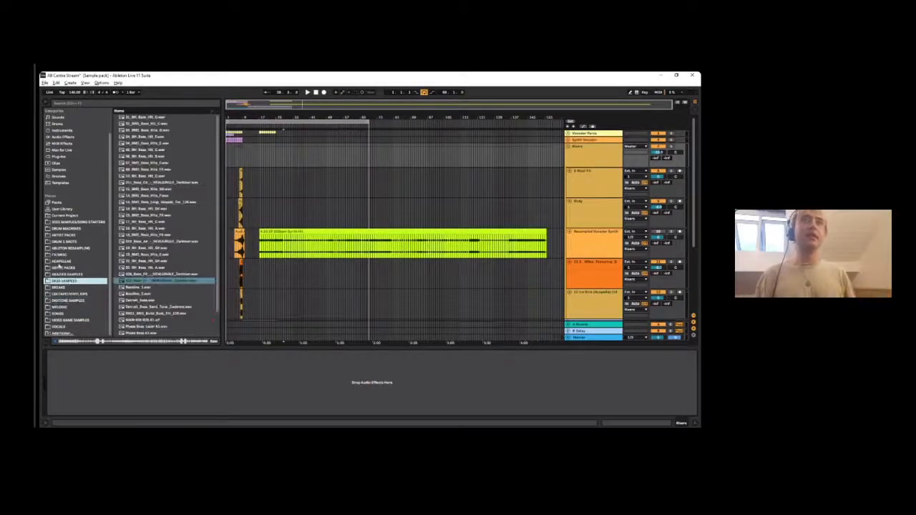
pyautogui.click(63, 261)
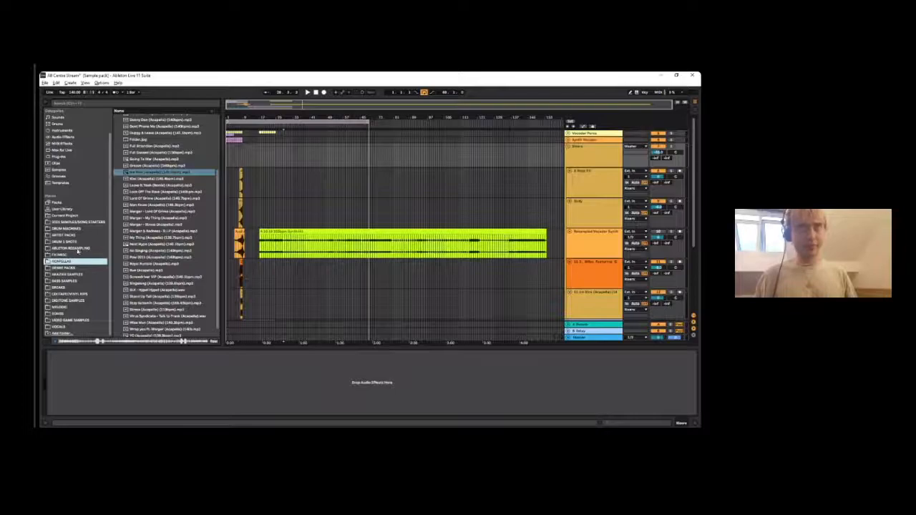
# - Inspect the last project folder in Ableton Resampling, preview its resample recordings, and reopen the samples and song starters folder
pyautogui.click(66, 248)
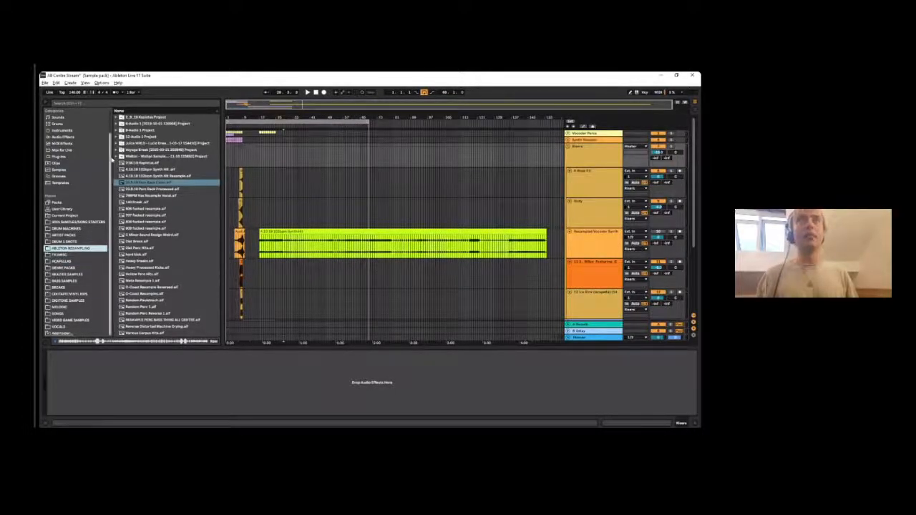
pyautogui.click(116, 156)
pyautogui.click(125, 169)
pyautogui.click(117, 156)
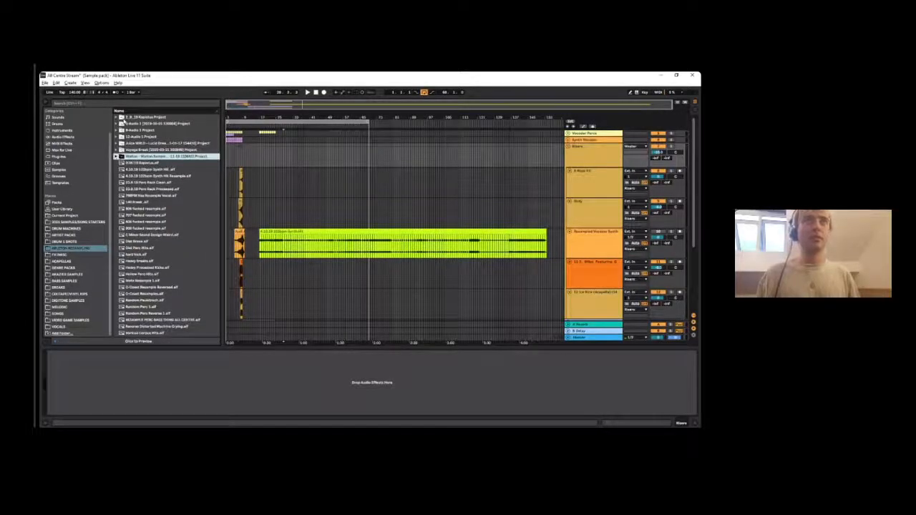
pyautogui.click(152, 118)
pyautogui.click(157, 195)
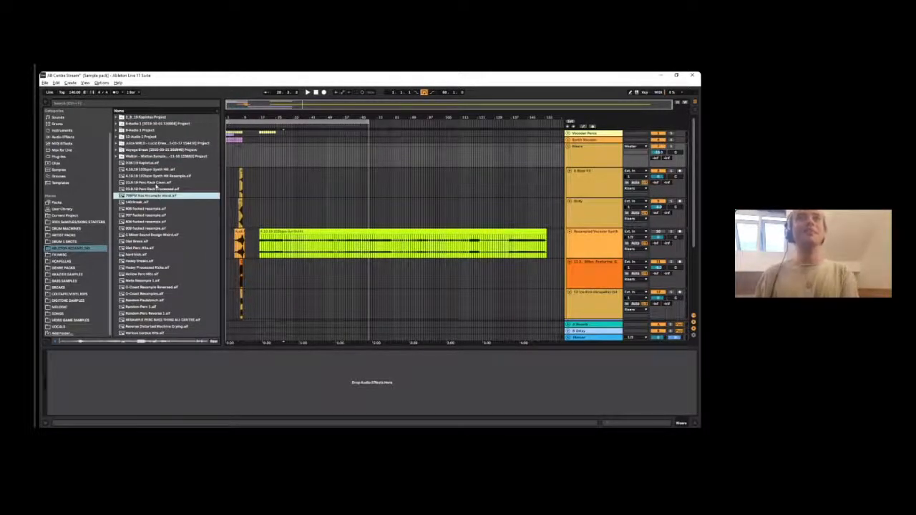
pyautogui.click(84, 247)
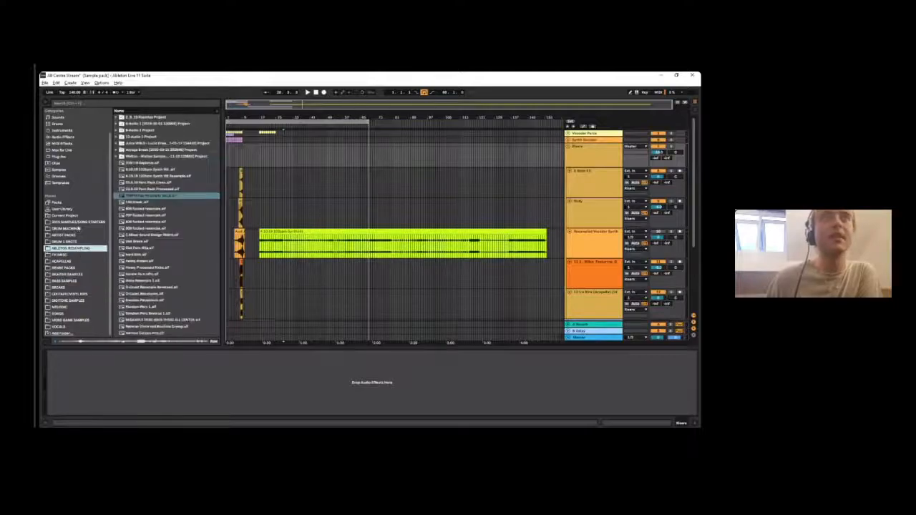
pyautogui.click(80, 222)
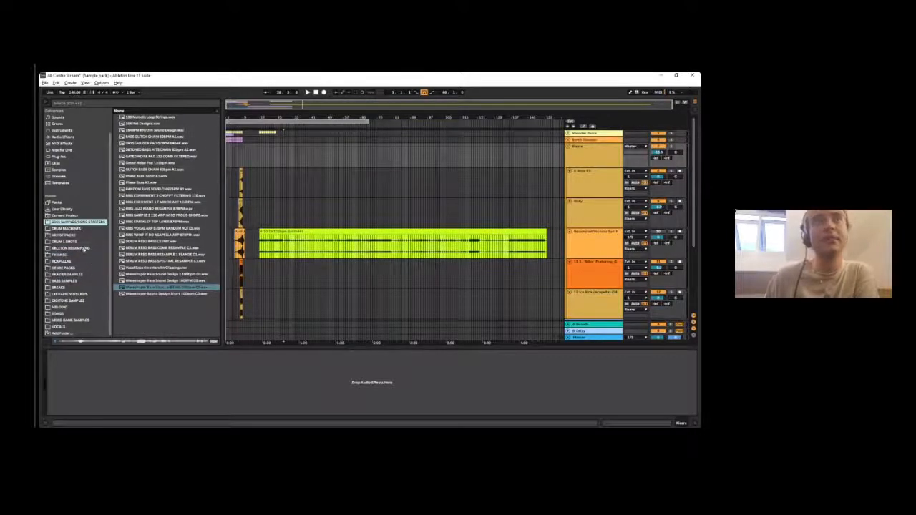
# - Compare the Ableton Resampling folder with the samples and song starters folder, and preview several sound design samples in the latter
pyautogui.click(84, 249)
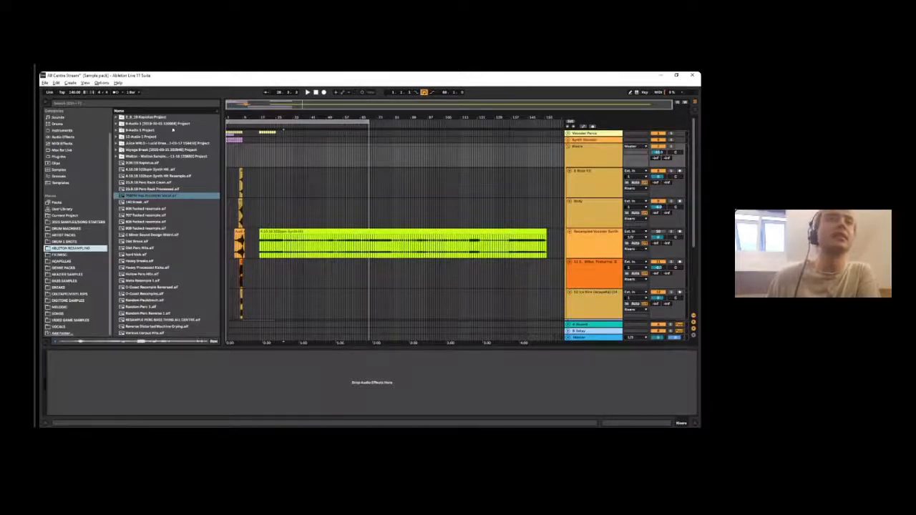
pyautogui.click(84, 223)
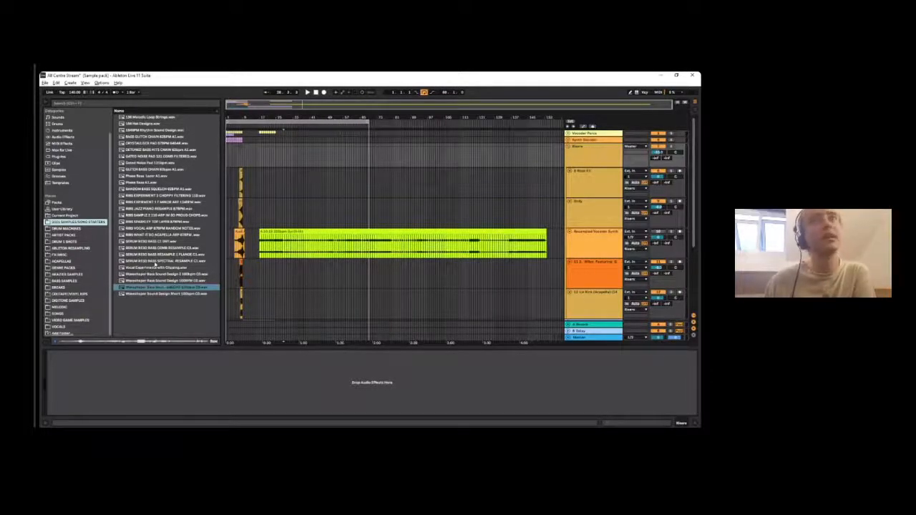
pyautogui.click(152, 266)
pyautogui.click(144, 294)
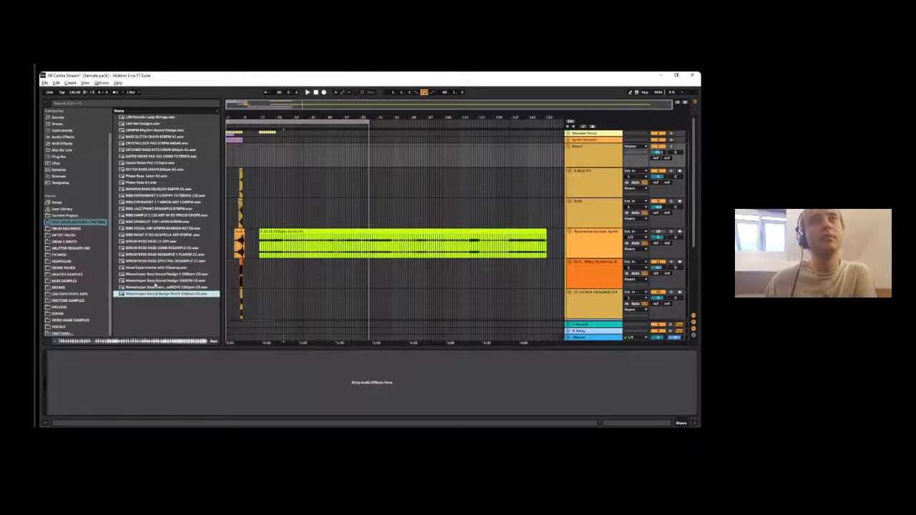
pyautogui.click(156, 282)
pyautogui.click(283, 301)
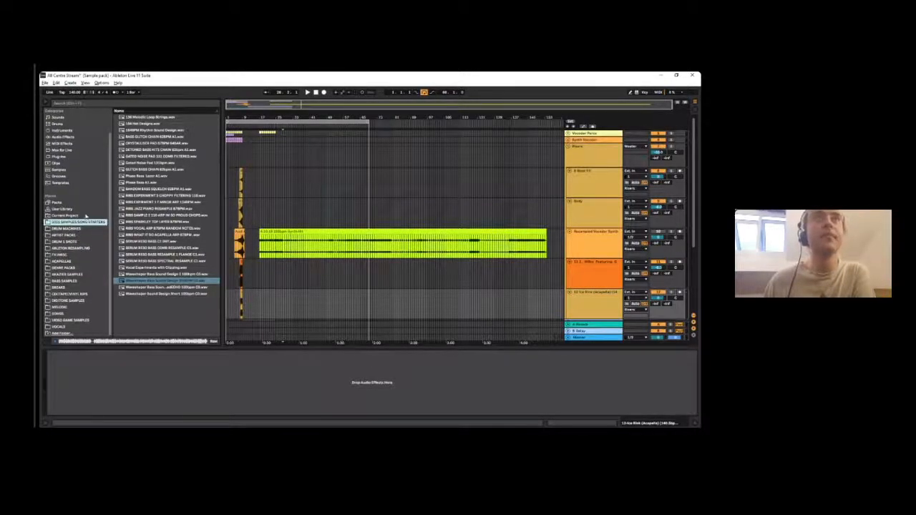
# - Look through the list of recently opened Live Sets for another project to show
pyautogui.scroll(2, 80, 231)
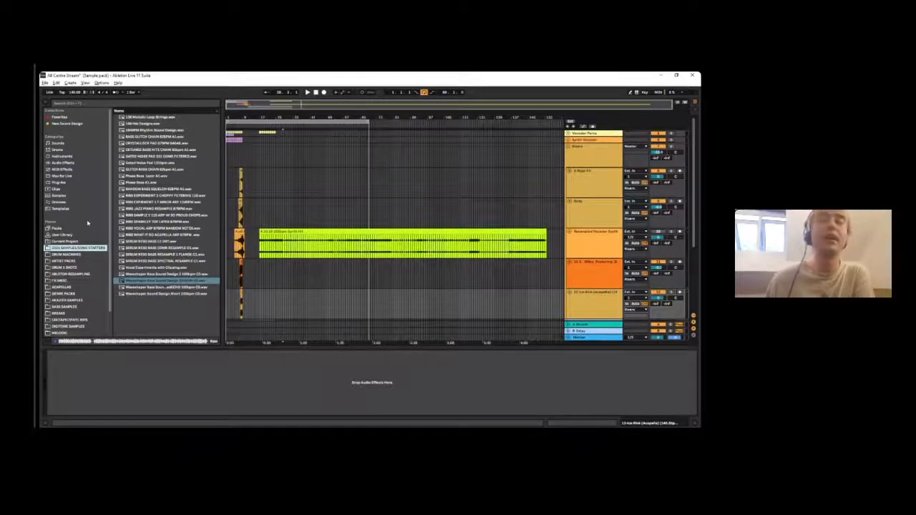
pyautogui.click(45, 83)
pyautogui.moveTo(57, 85)
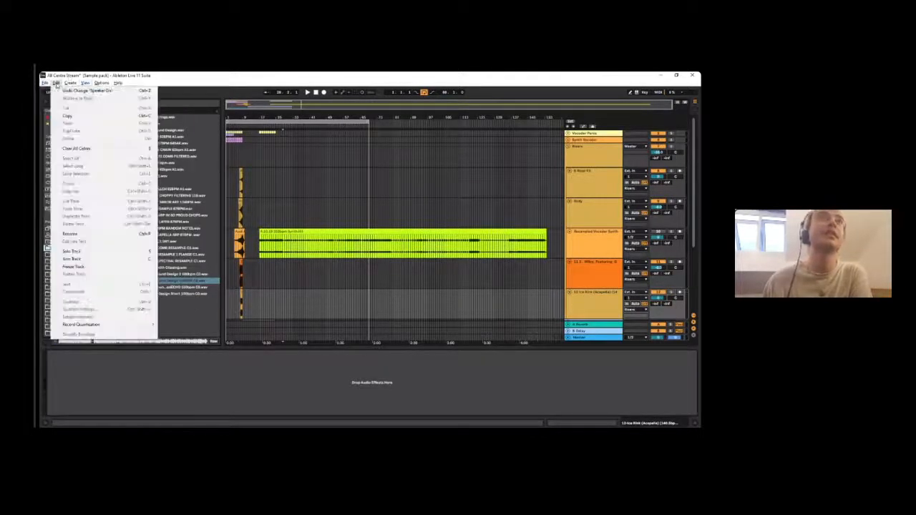
pyautogui.click(264, 166)
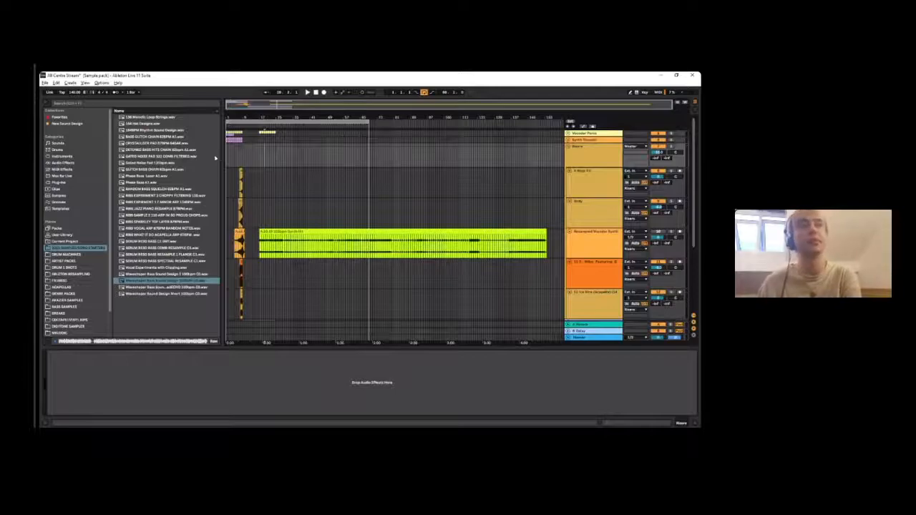
pyautogui.click(255, 121)
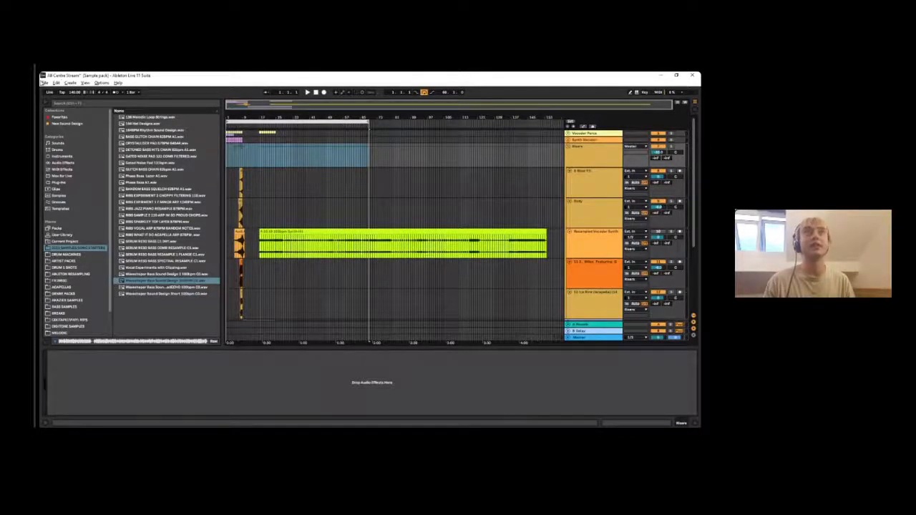
pyautogui.click(45, 83)
pyautogui.moveTo(93, 105)
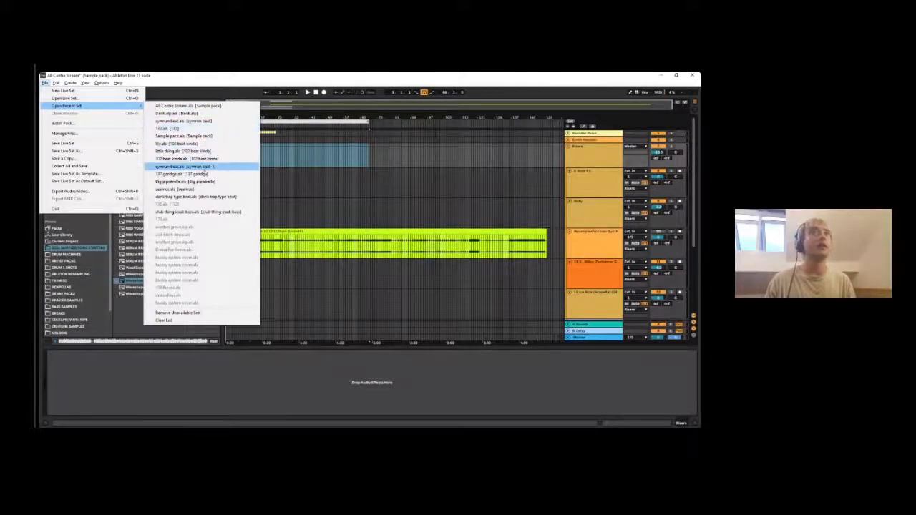
pyautogui.click(318, 179)
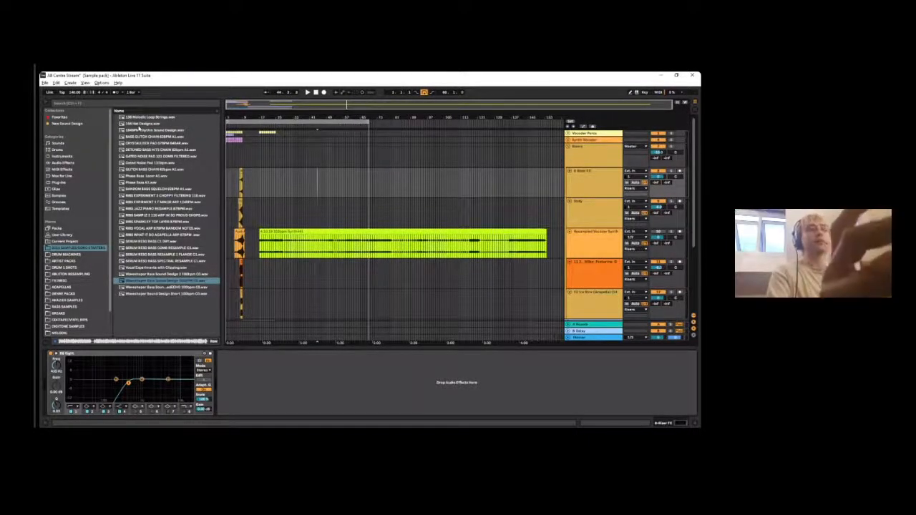
pyautogui.click(45, 83)
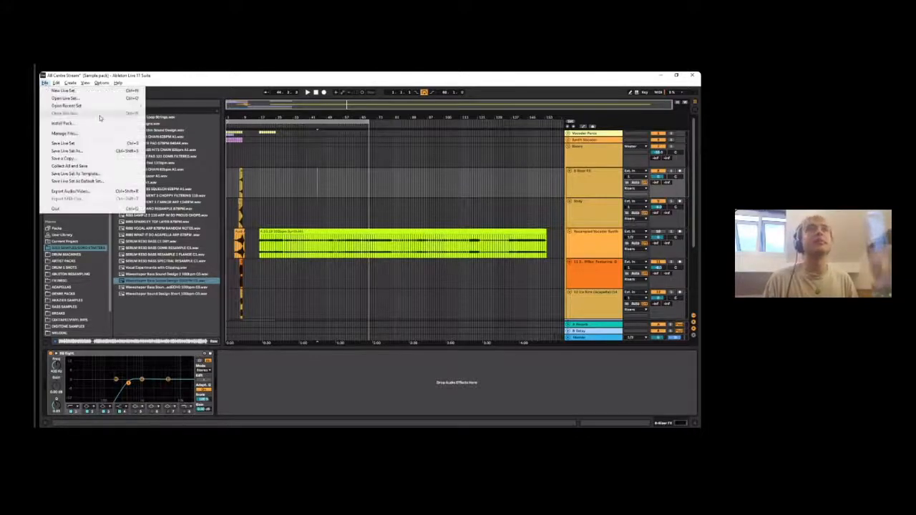
pyautogui.moveTo(78, 106)
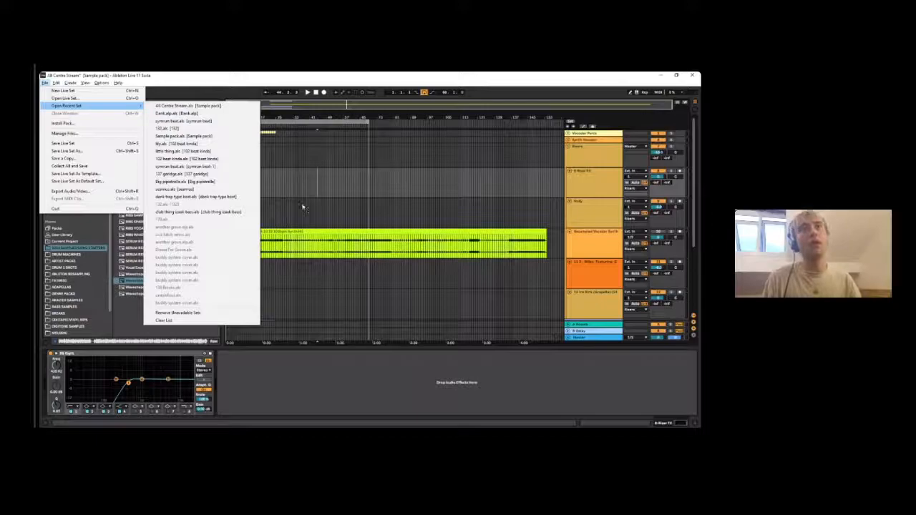
pyautogui.click(296, 173)
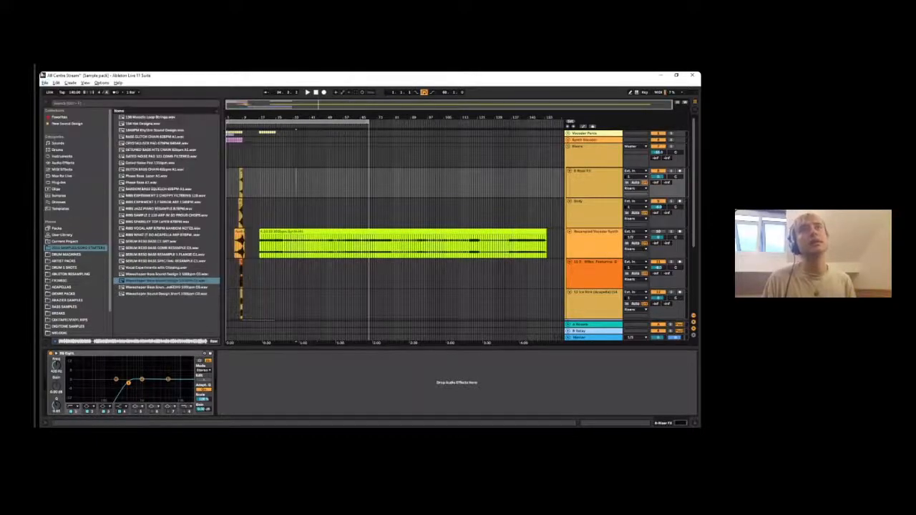
# - Open the 126 ALL CENTRE MIX set from the file explorer, discarding the current set's changes and dismissing the plug-in warning
pyautogui.moveTo(335, 435)
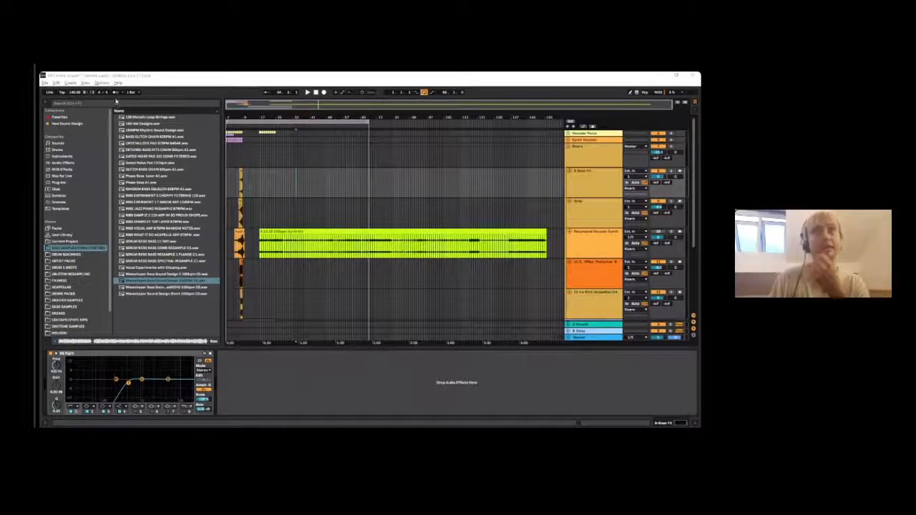
pyautogui.press('super+e')
pyautogui.moveTo(317, 115); pyautogui.dragTo(0, 107)
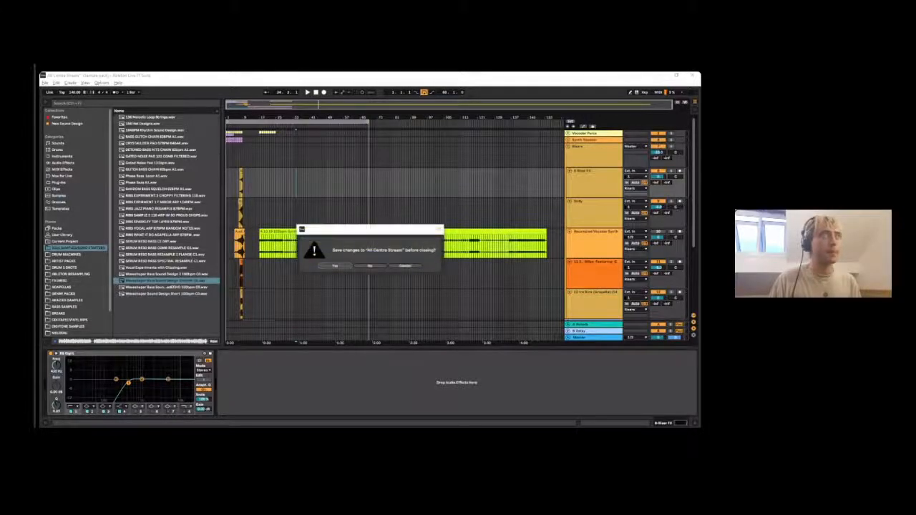
pyautogui.click(371, 266)
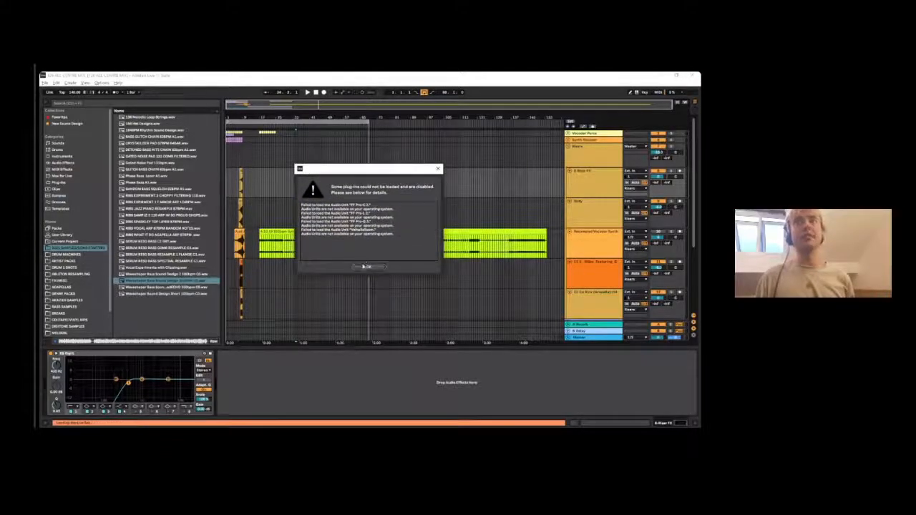
pyautogui.click(365, 267)
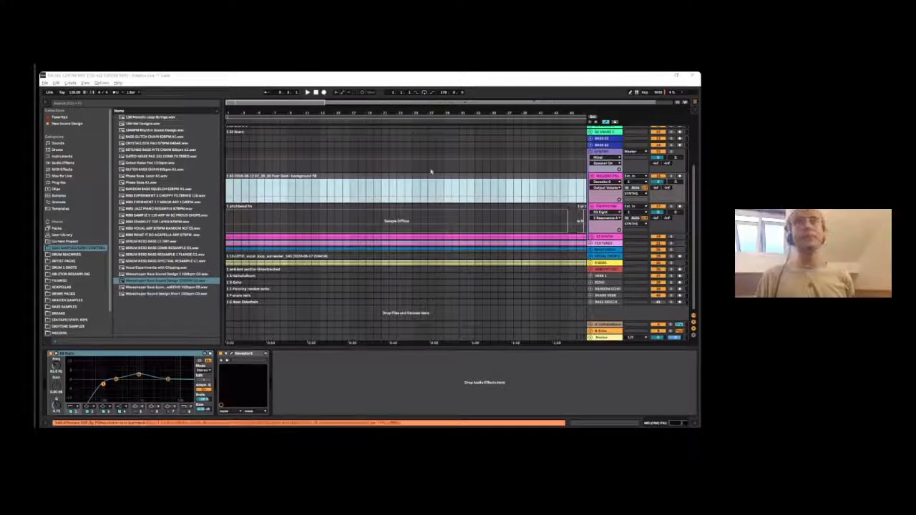
# - Inspect the mix set's full arrangement and missing media files, test playback from the synth track's start, and inspect the Master track's devices
pyautogui.moveTo(521, 116); pyautogui.dragTo(520, 87)
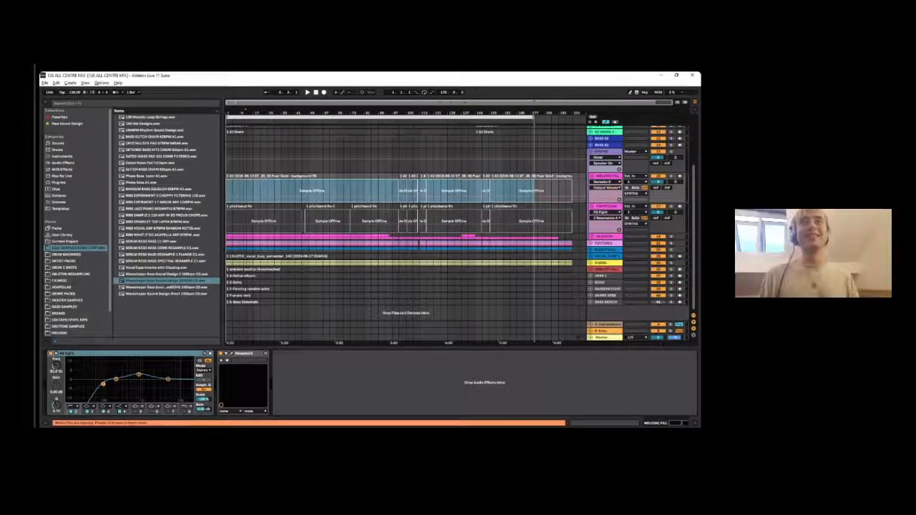
pyautogui.click(174, 423)
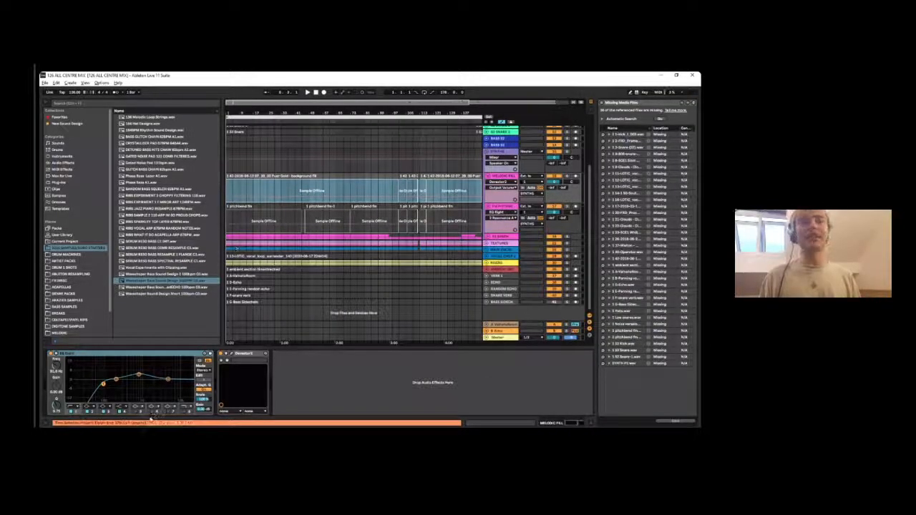
pyautogui.click(229, 237)
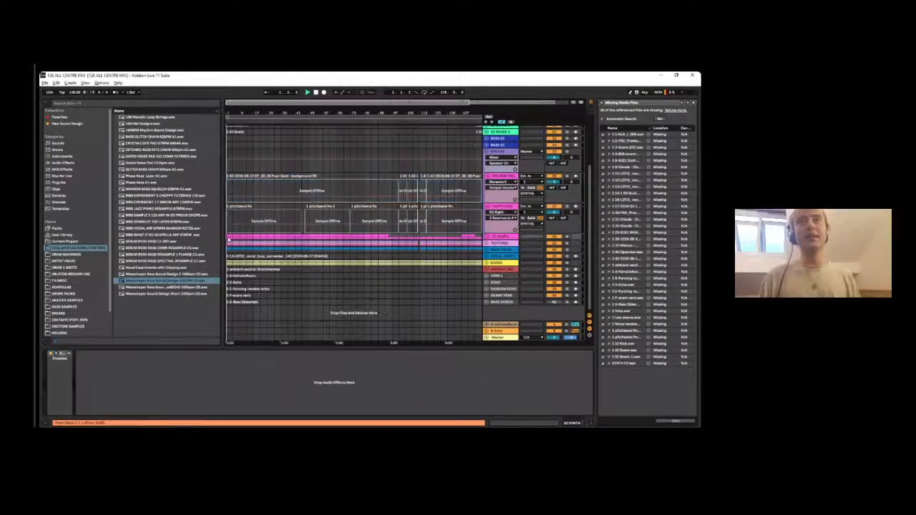
pyautogui.press('space')
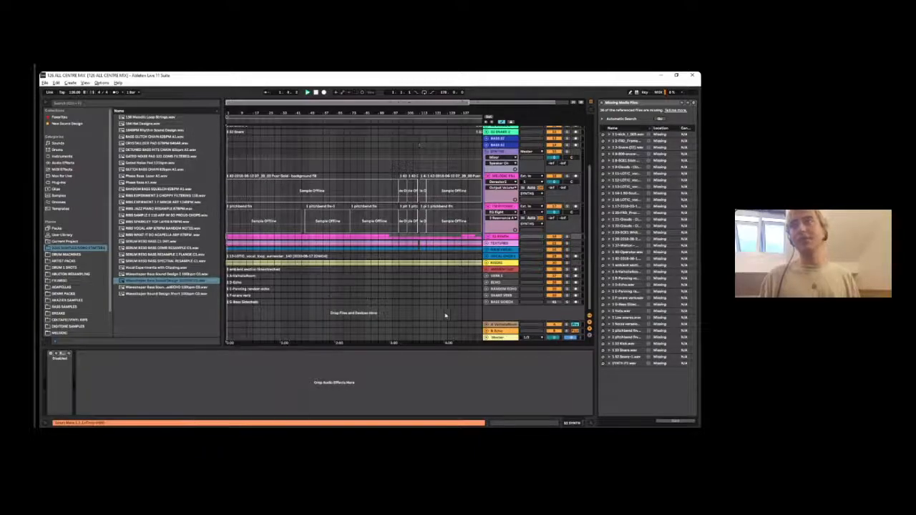
pyautogui.click(493, 337)
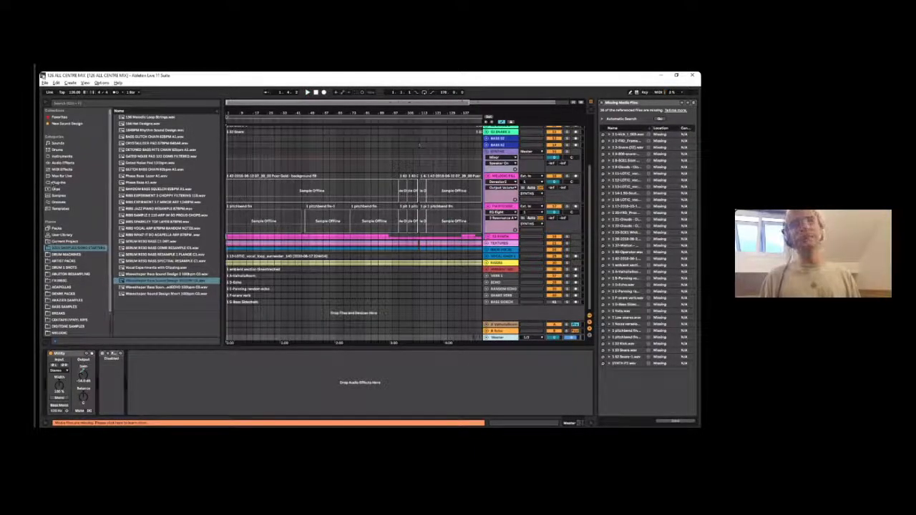
# - Reopen the All Centre Stream set from the recent Live Sets
pyautogui.click(45, 83)
pyautogui.click(240, 146)
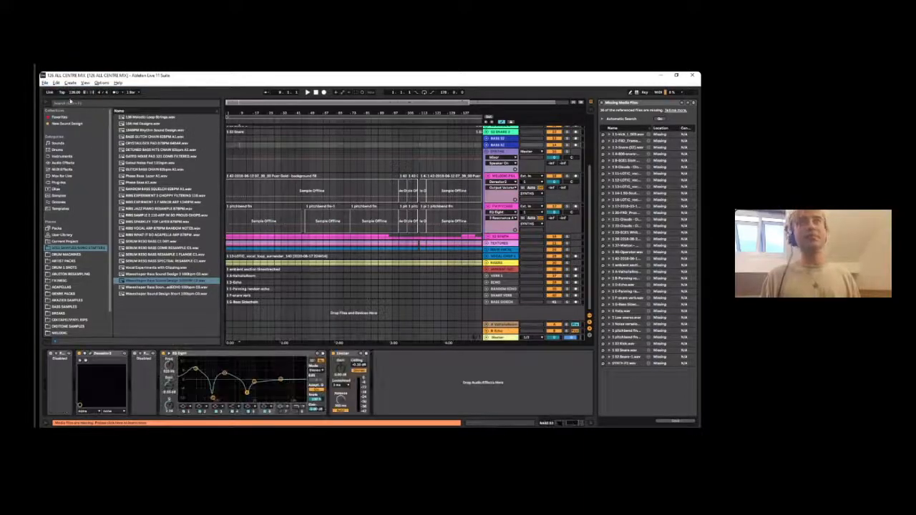
pyautogui.click(45, 83)
pyautogui.moveTo(66, 105)
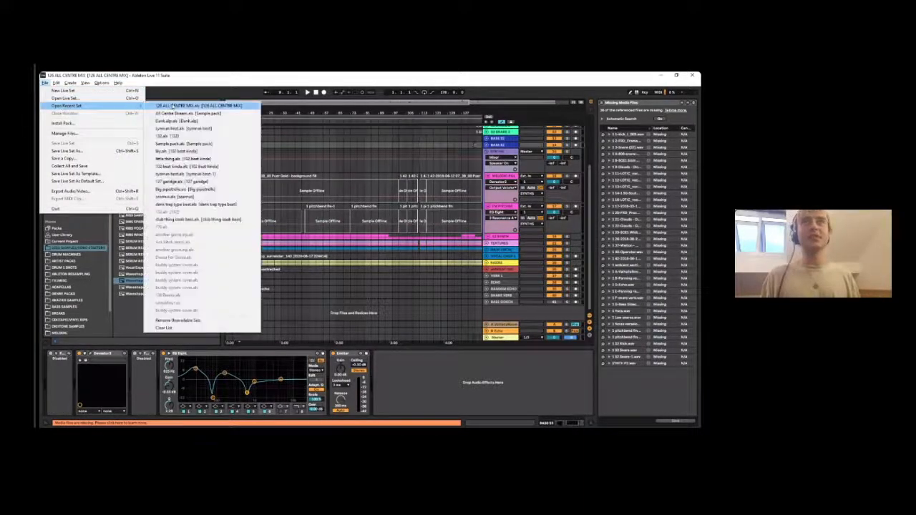
pyautogui.click(172, 106)
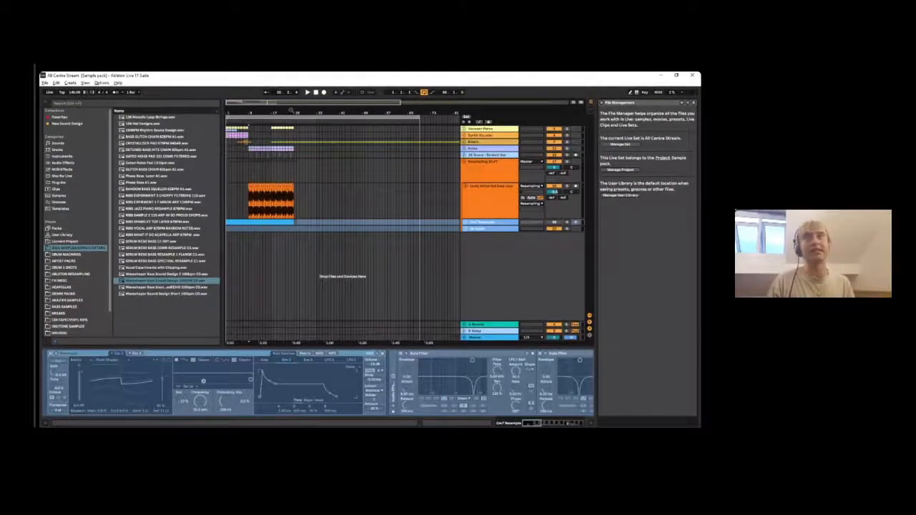
# - Log in to the Listento transmitter on the Master track, start streaming, and close the plug-in window
pyautogui.click(672, 93)
pyautogui.click(656, 88)
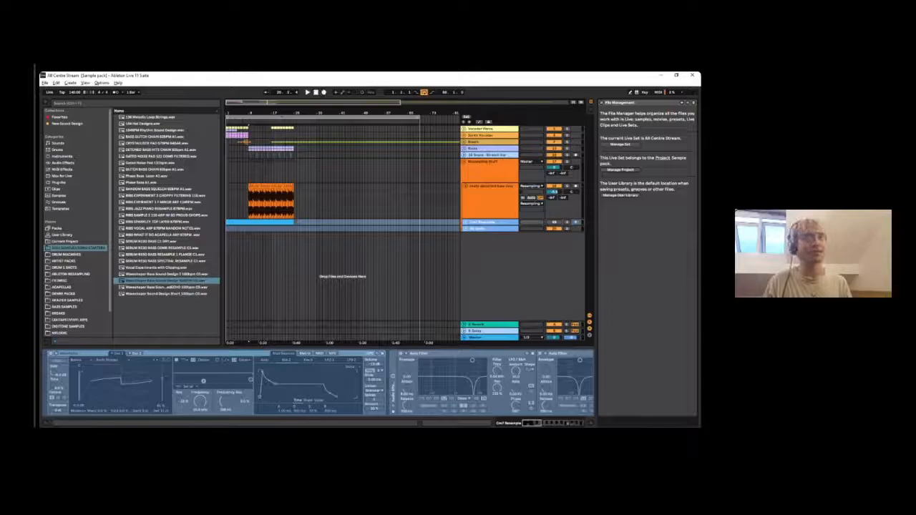
pyautogui.moveTo(386, 112); pyautogui.dragTo(386, 82)
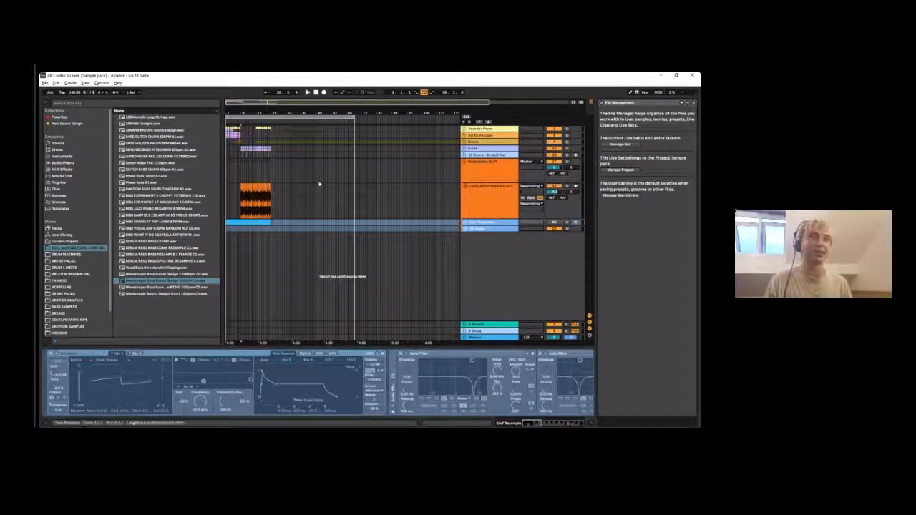
pyautogui.click(475, 337)
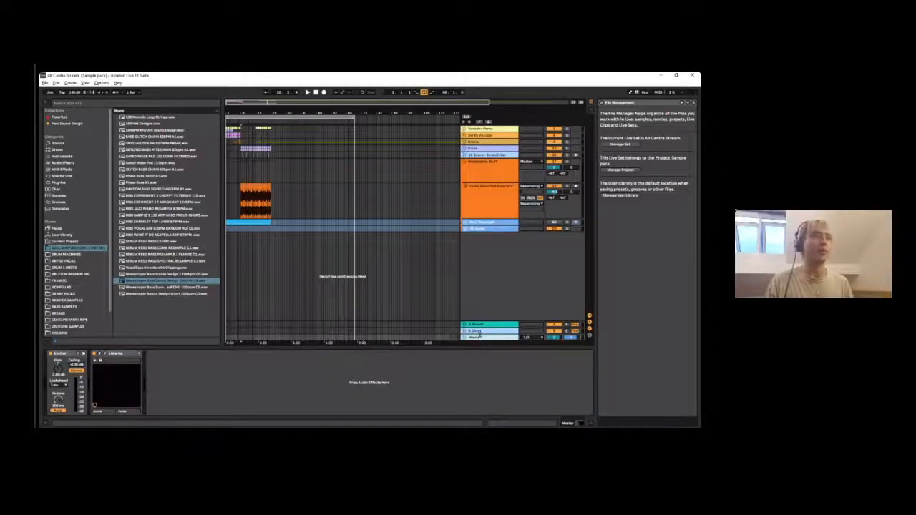
pyautogui.click(102, 360)
pyautogui.click(111, 175)
pyautogui.click(116, 317)
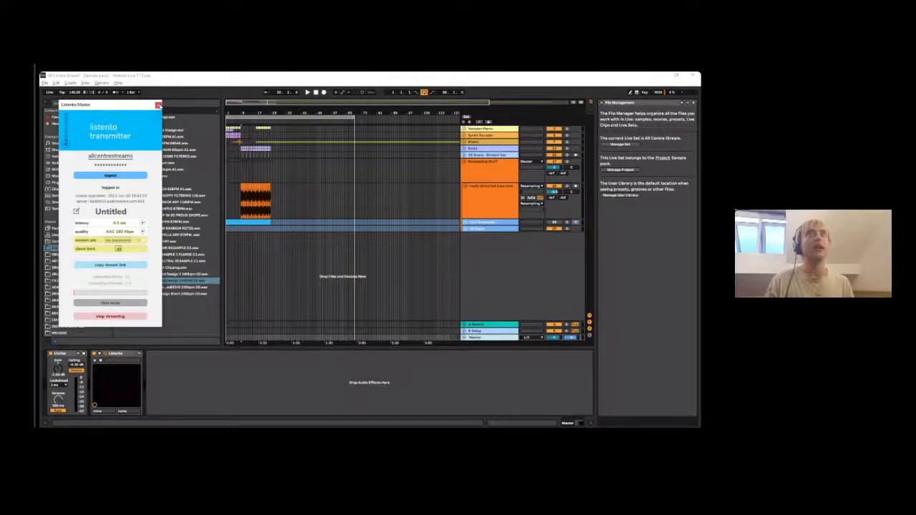
pyautogui.click(158, 105)
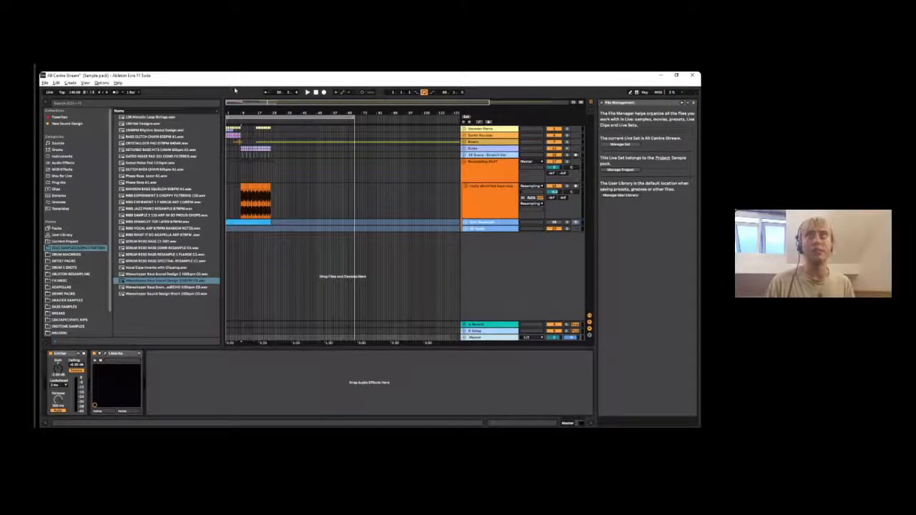
pyautogui.moveTo(238, 76)
pyautogui.mouseDown()
pyautogui.moveTo(237, 92)
pyautogui.moveTo(249, 73)
pyautogui.mouseUp()
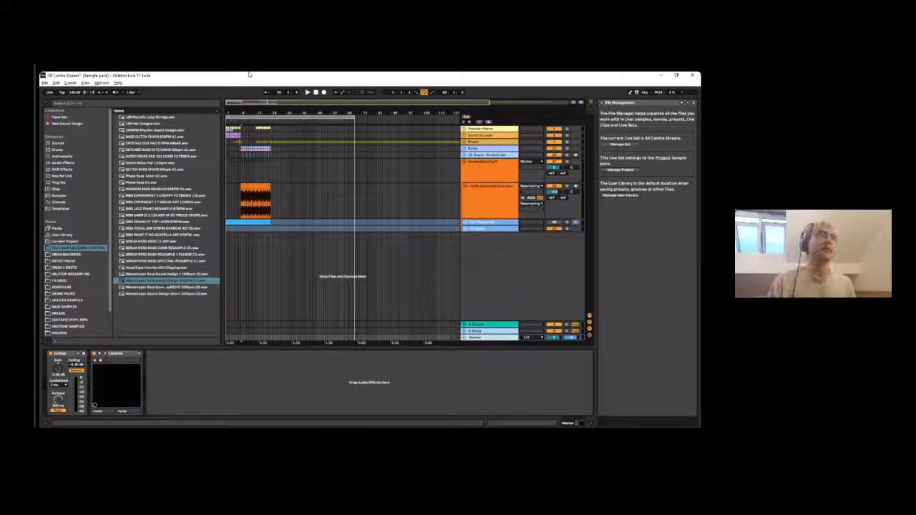
pyautogui.moveTo(264, 76)
pyautogui.mouseDown()
pyautogui.moveTo(261, 84)
pyautogui.moveTo(265, 74)
pyautogui.mouseUp()
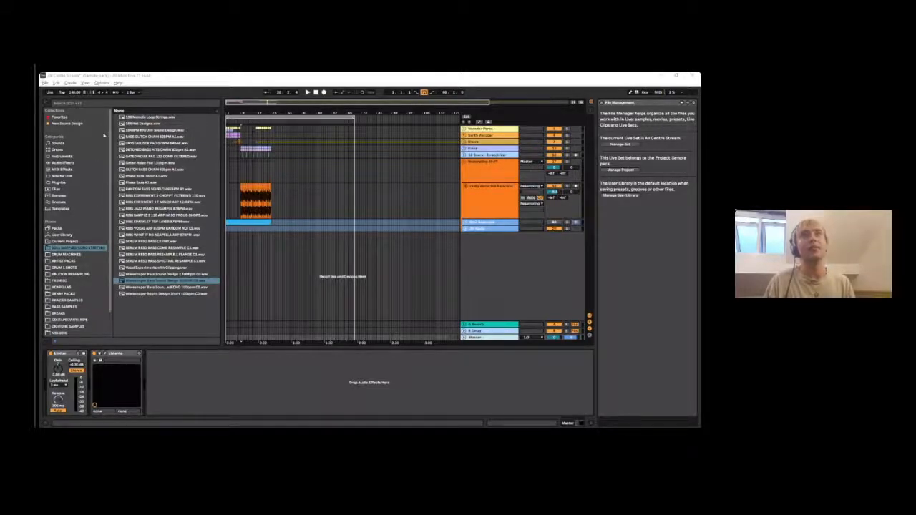
pyautogui.click(45, 105)
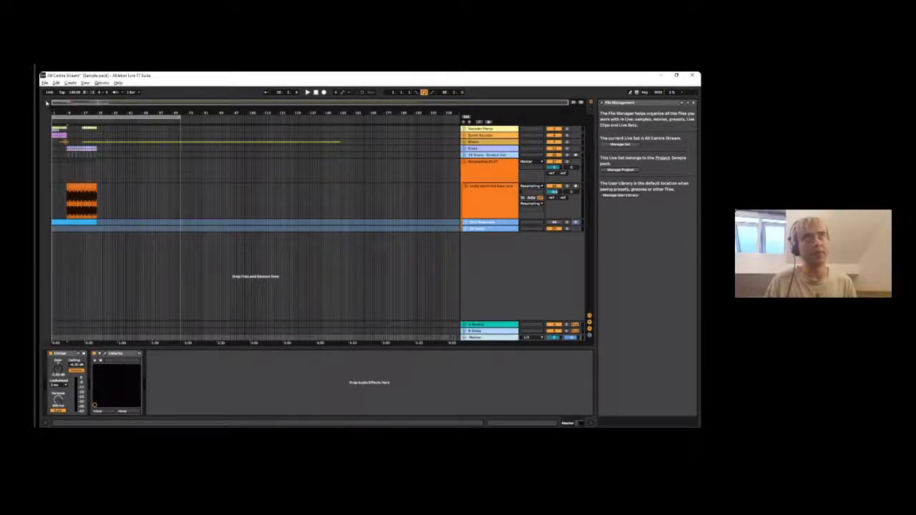
pyautogui.click(47, 102)
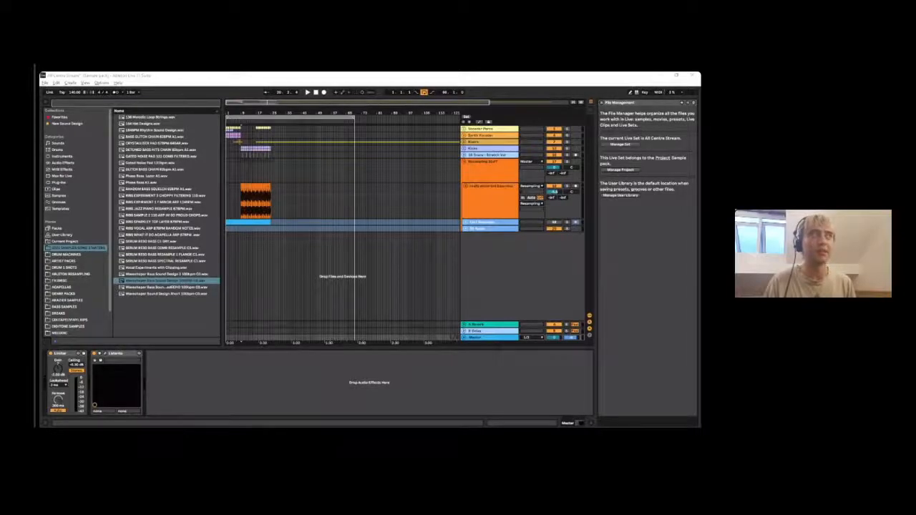
# - Import the two 126 mix audio files onto new tracks below the existing tracks, starting at bar 1
pyautogui.moveTo(146, 221); pyautogui.dragTo(227, 238)
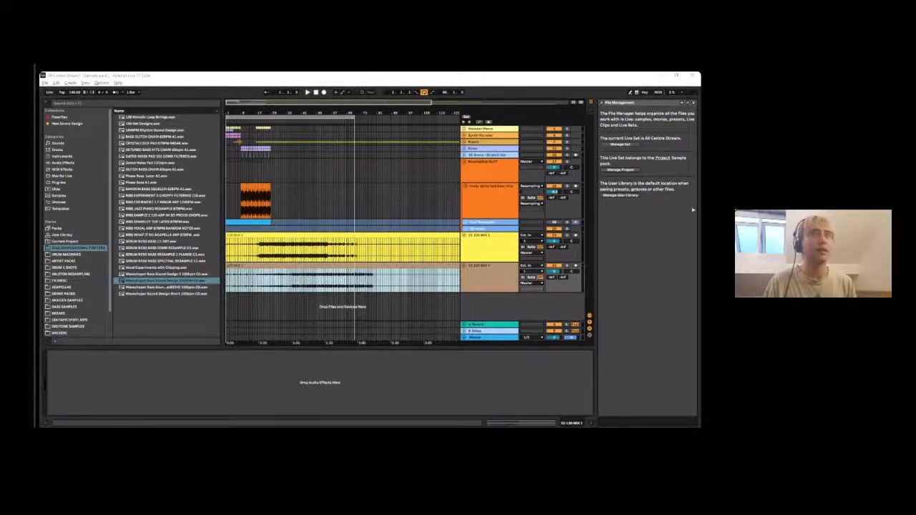
# - Solo the lower 126 mix track and start playing it from bar 1
pyautogui.moveTo(347, 110); pyautogui.dragTo(346, 80)
pyautogui.moveTo(303, 117); pyautogui.dragTo(432, 128)
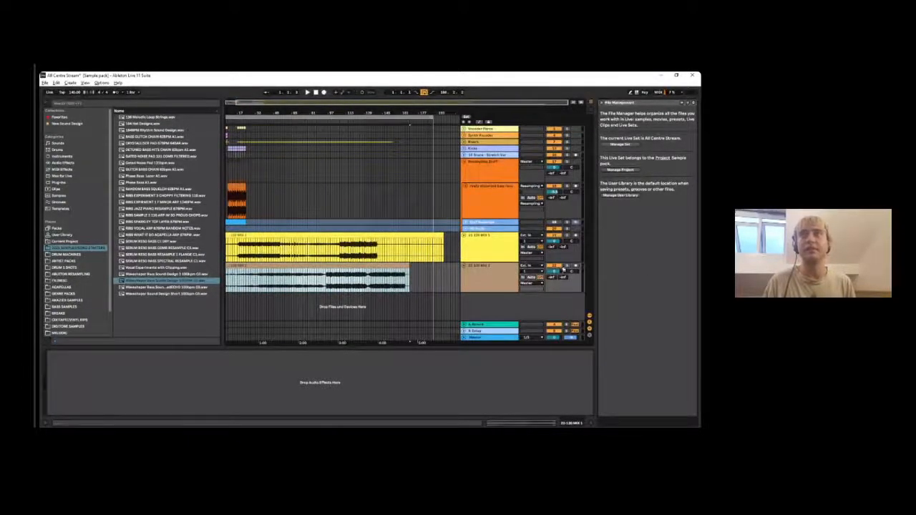
pyautogui.click(244, 288)
pyautogui.press('space')
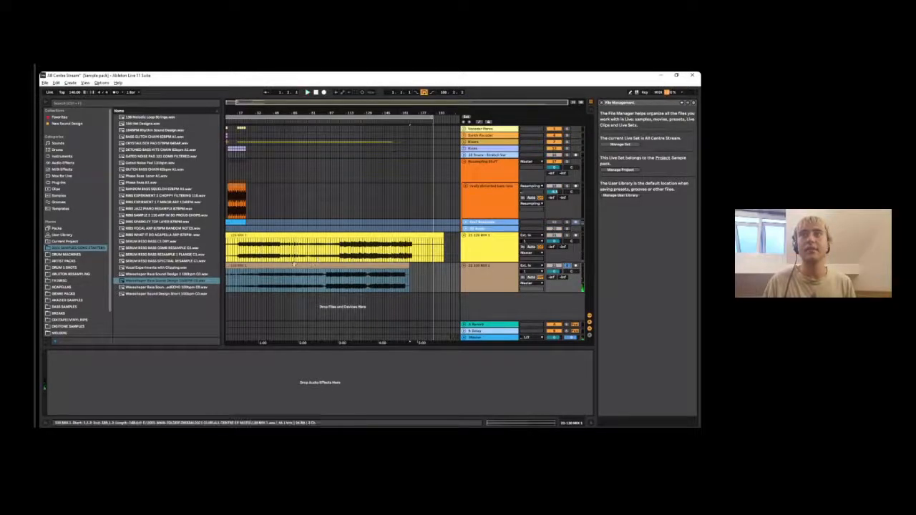
# - Raise the lower mix clip's gain to about 7 dB and restart playback from the clip's start
pyautogui.doubleClick(244, 288)
pyautogui.moveTo(152, 306)
pyautogui.mouseDown()
pyautogui.moveTo(151, 283)
pyautogui.moveTo(152, 295)
pyautogui.mouseUp()
pyautogui.press('space')
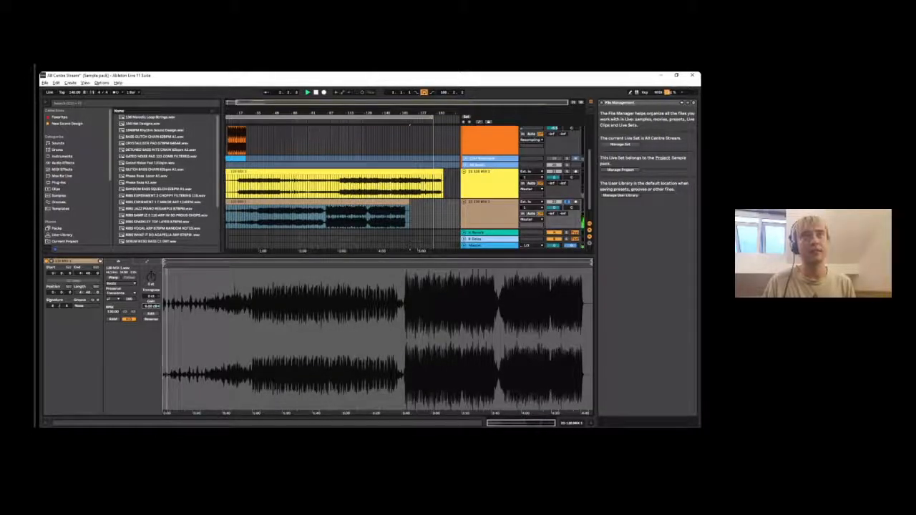
pyautogui.click(591, 423)
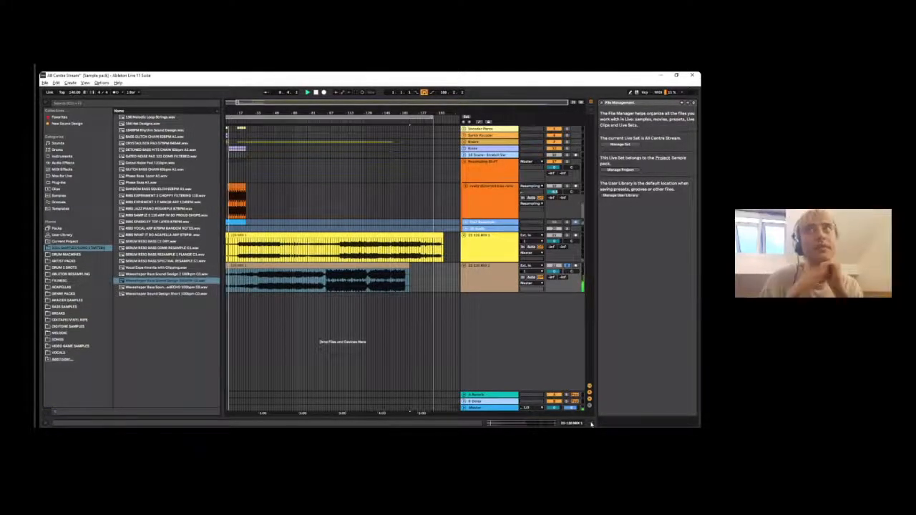
# - Hide the browser to widen the arrangement, and check the lower mix clip's waveform during playback
pyautogui.moveTo(229, 113); pyautogui.dragTo(230, 196)
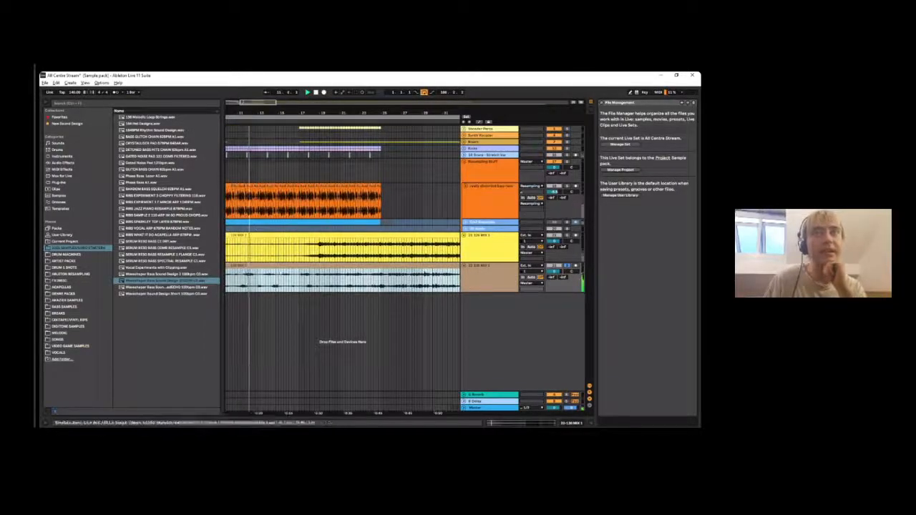
pyautogui.hotkey('ctrl', 'alt', 'b')
pyautogui.press('-')
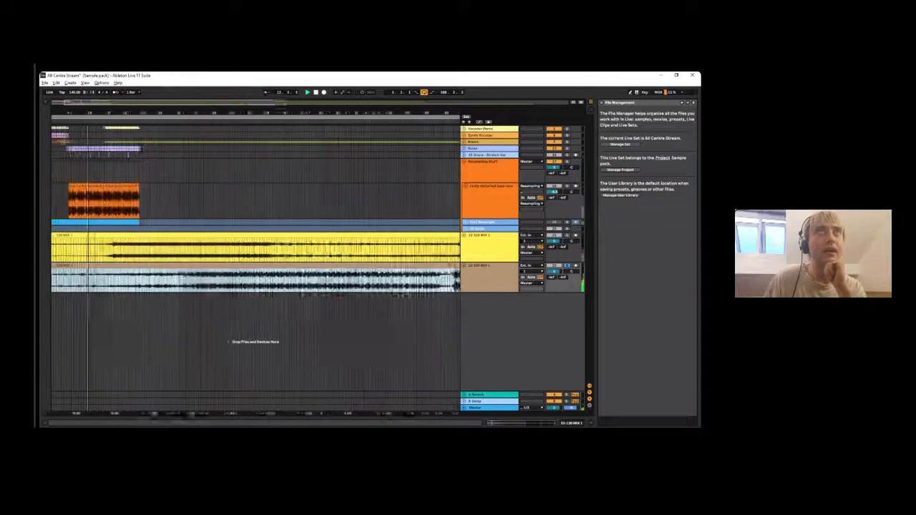
pyautogui.scroll(-3, 62, 341)
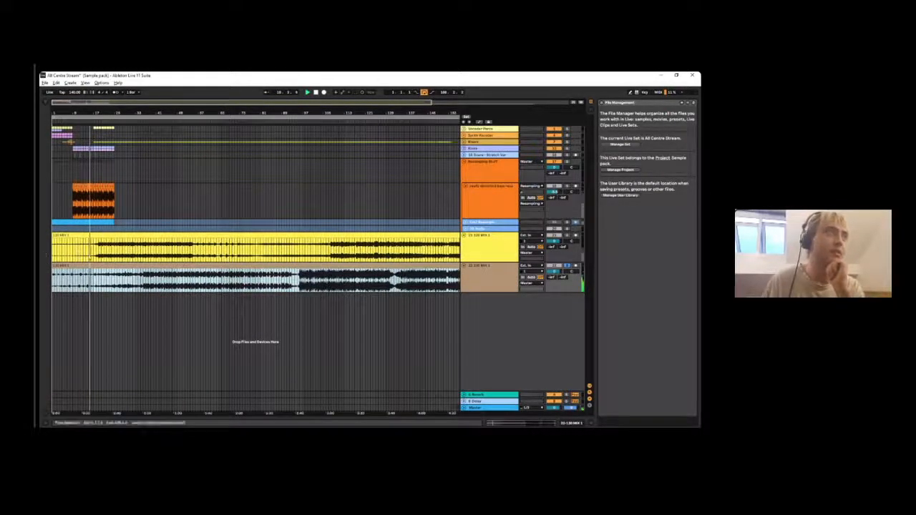
pyautogui.doubleClick(74, 265)
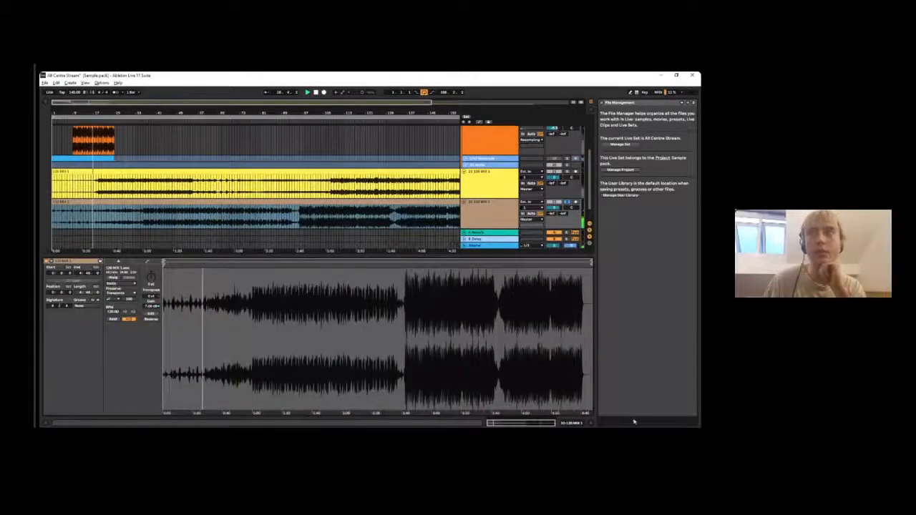
pyautogui.click(591, 422)
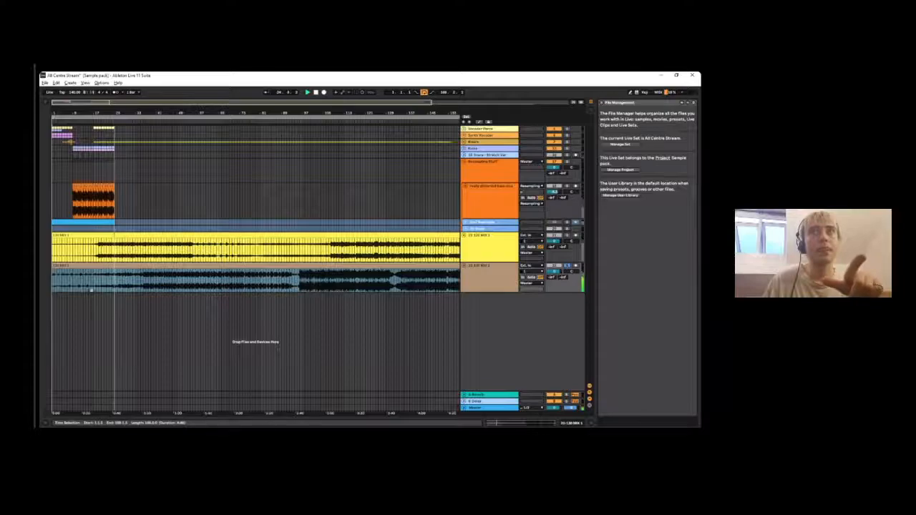
# - Follow the lower mix's playback along the arrangement and check the Master track's devices
pyautogui.click(106, 279)
pyautogui.click(113, 278)
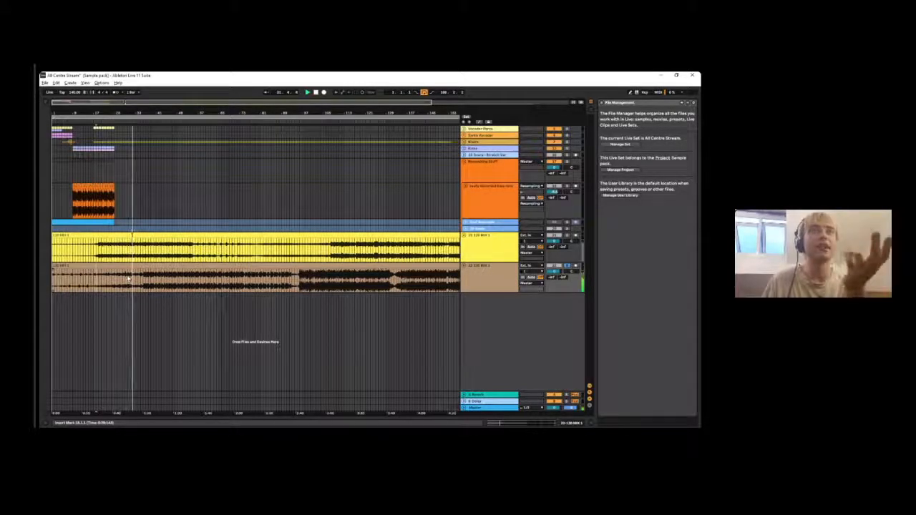
pyautogui.moveTo(127, 112)
pyautogui.mouseDown()
pyautogui.moveTo(128, 152)
pyautogui.moveTo(128, 113)
pyautogui.mouseUp()
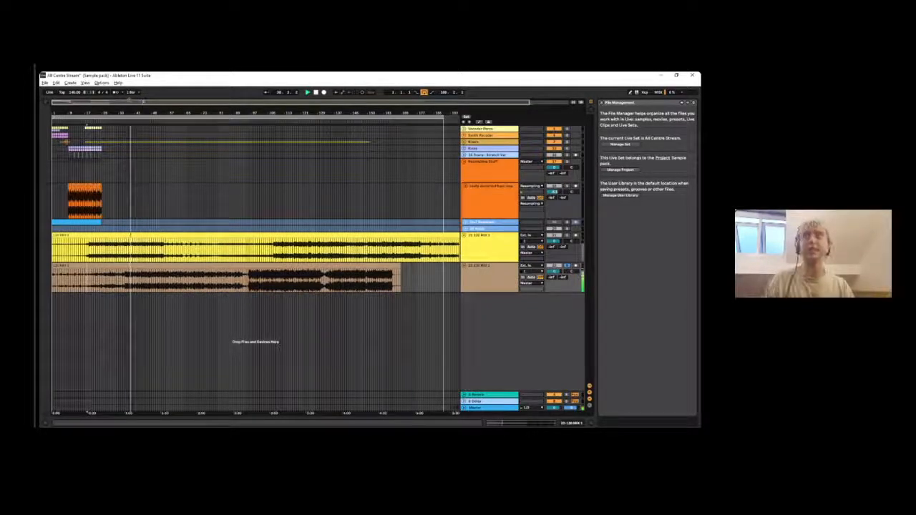
pyautogui.doubleClick(474, 408)
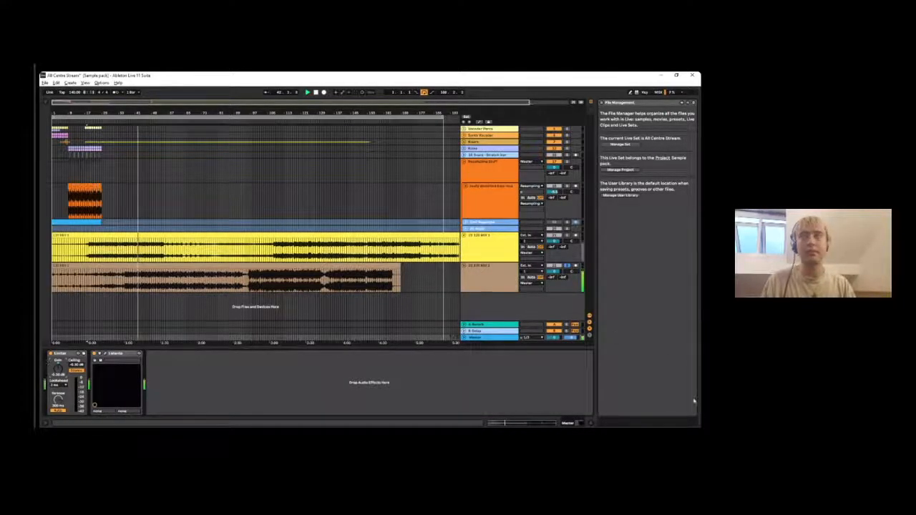
pyautogui.click(590, 423)
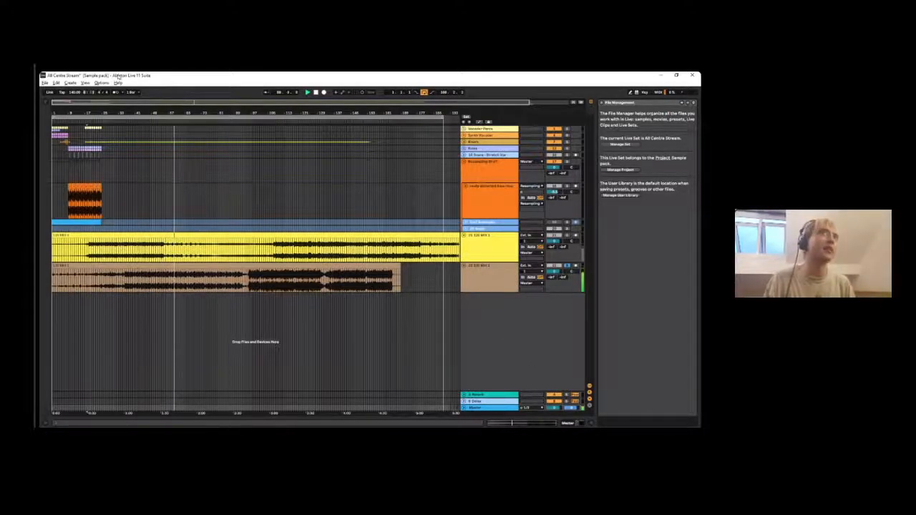
pyautogui.hotkey('ctrl', 'alt', 'b')
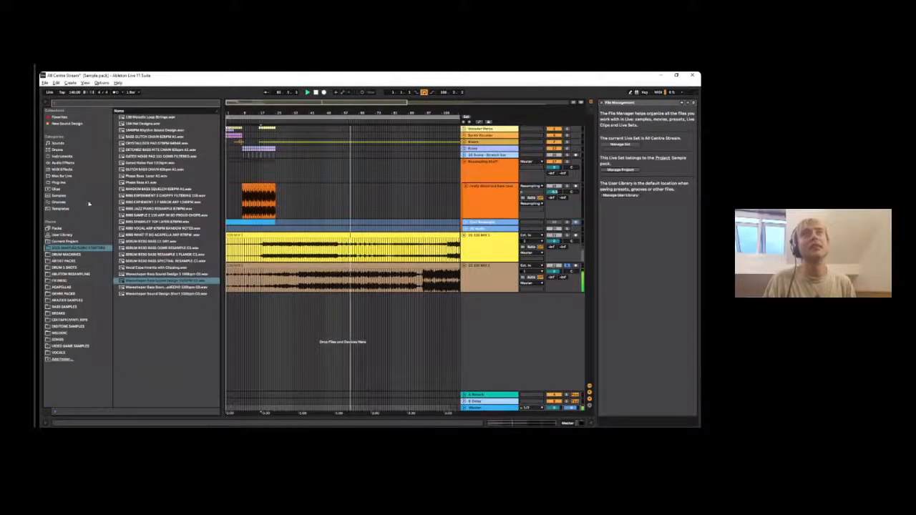
pyautogui.hotkey('ctrl', 'alt', 'b')
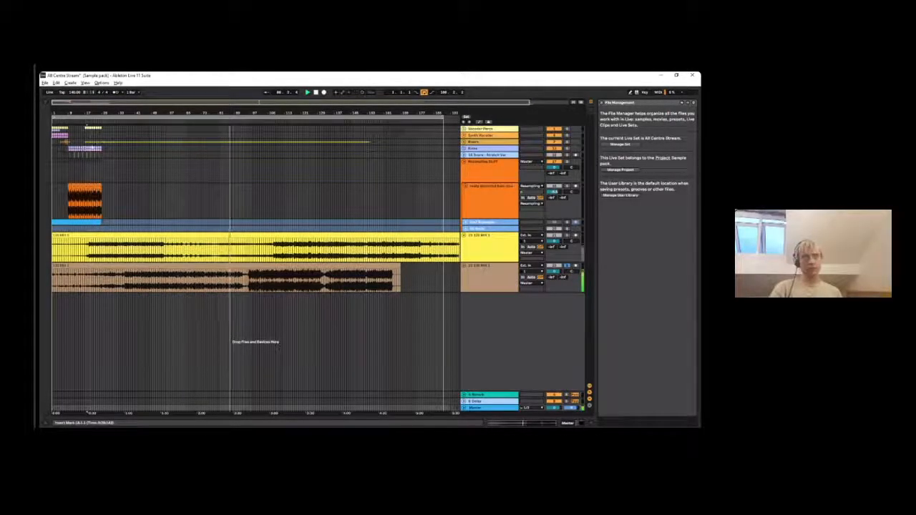
# - Check the Listento transmitter's streaming status on the Master track and close its window
pyautogui.moveTo(203, 111); pyautogui.dragTo(200, 123)
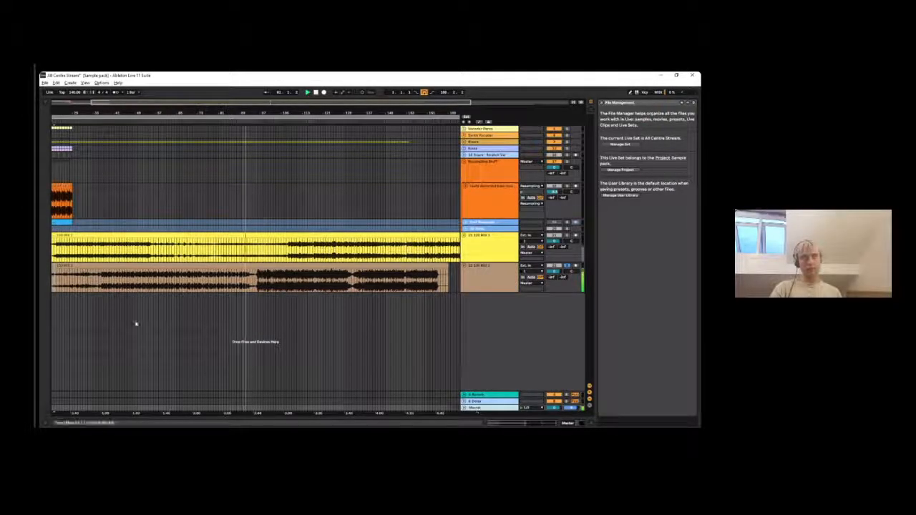
pyautogui.doubleClick(480, 410)
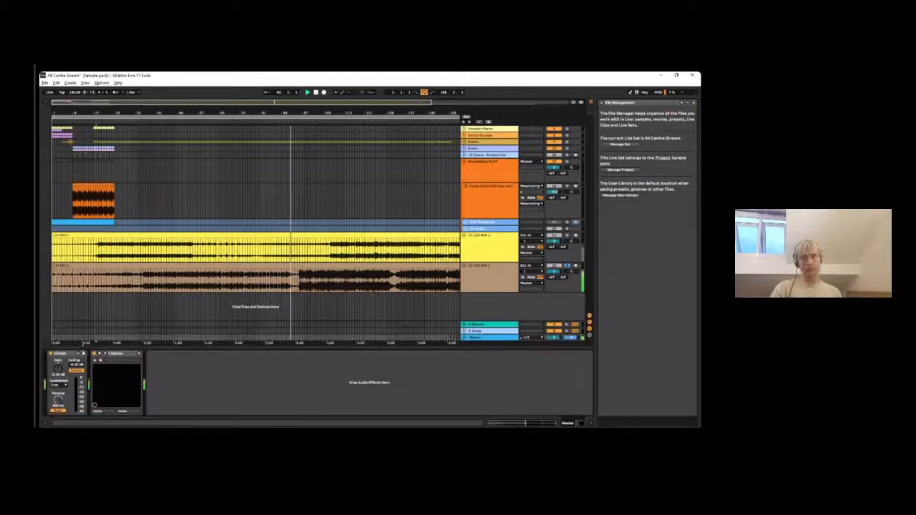
pyautogui.click(105, 353)
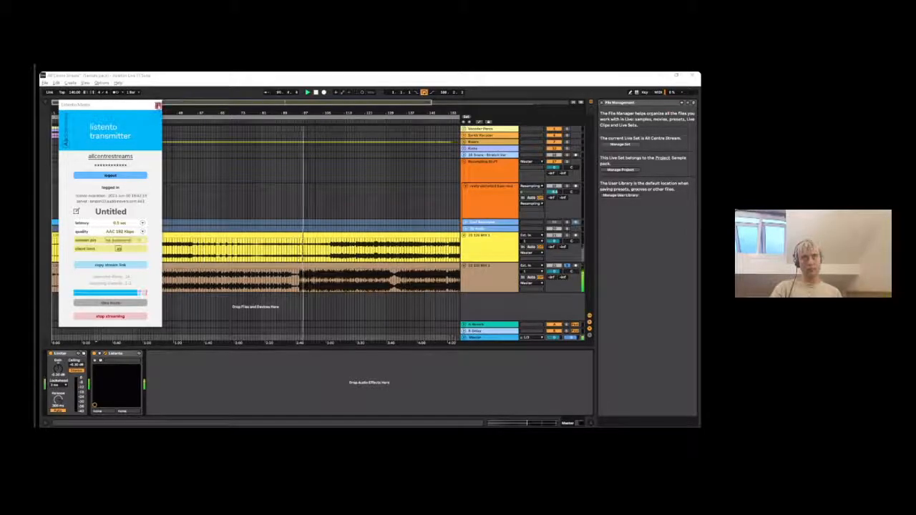
pyautogui.click(159, 105)
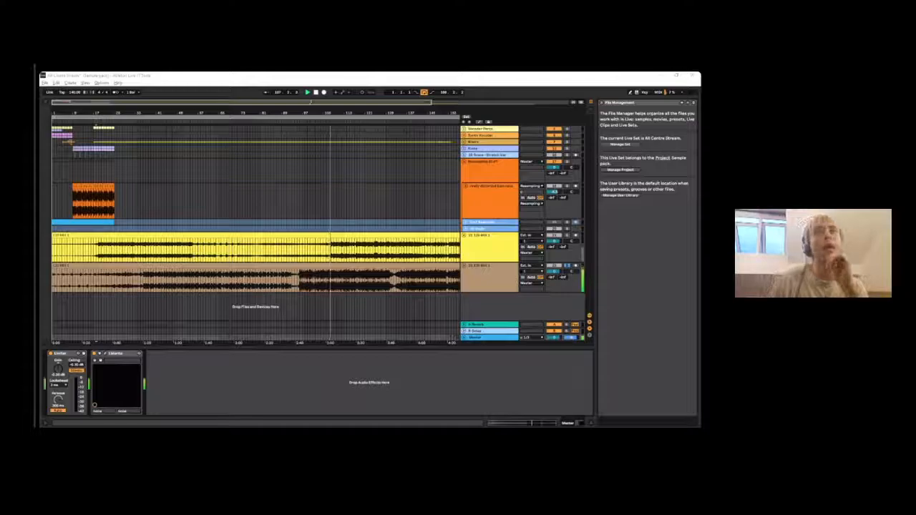
# - Play the lower mix through to its end, unsolo its track and stop playback
pyautogui.scroll(-3, 256, 232)
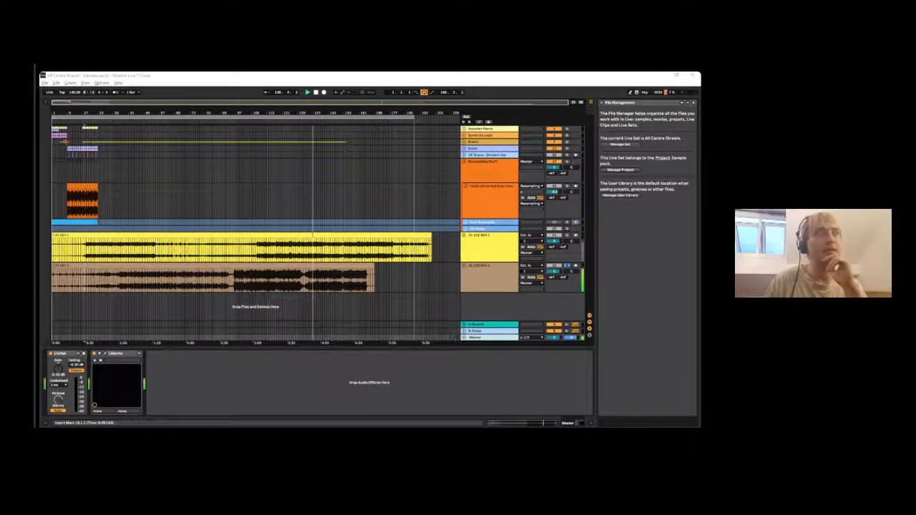
pyautogui.click(232, 76)
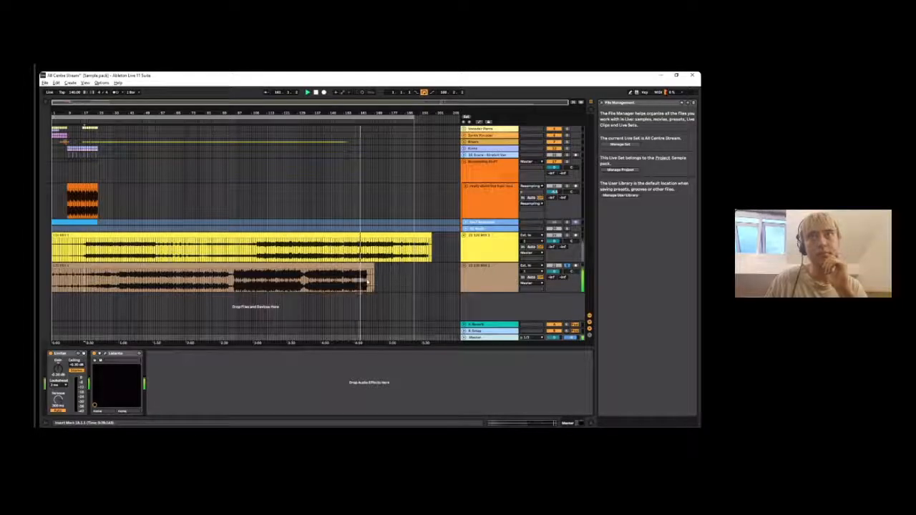
pyautogui.moveTo(371, 111)
pyautogui.mouseDown()
pyautogui.moveTo(371, 135)
pyautogui.moveTo(372, 128)
pyautogui.mouseUp()
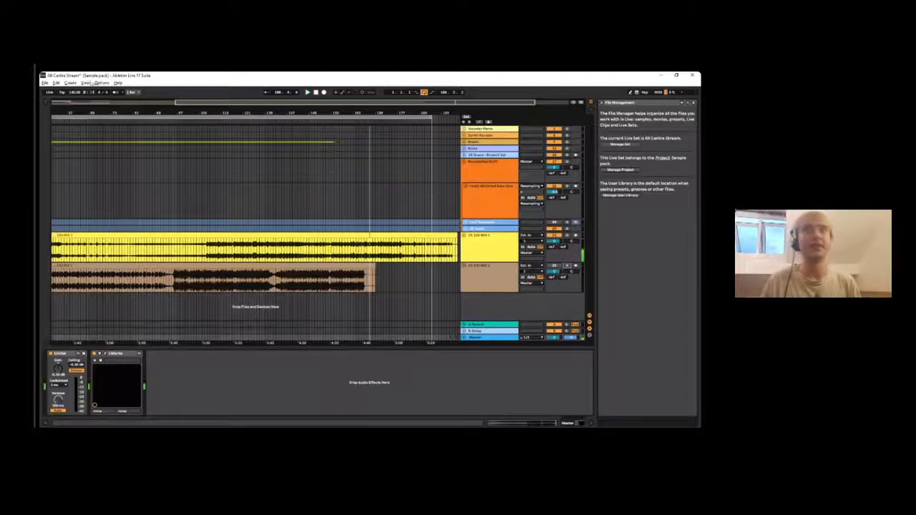
pyautogui.moveTo(124, 112); pyautogui.dragTo(123, 84)
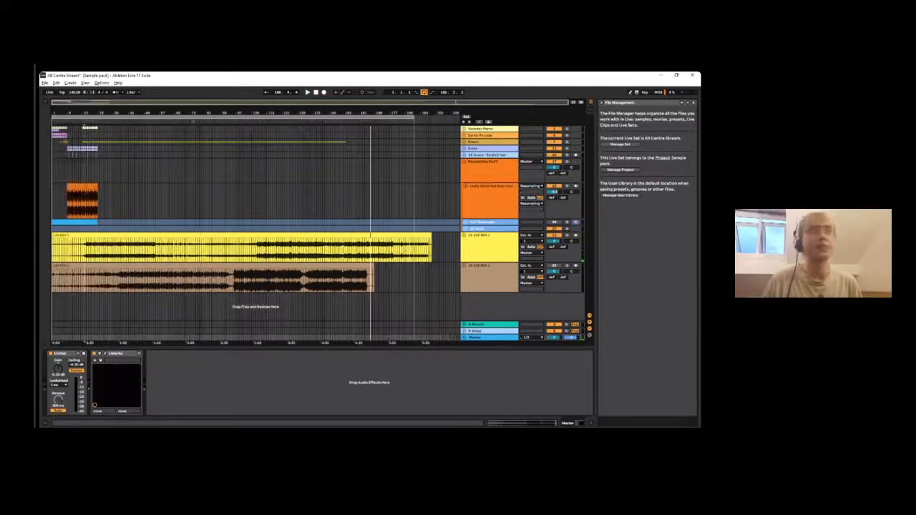
pyautogui.click(191, 264)
pyautogui.click(477, 281)
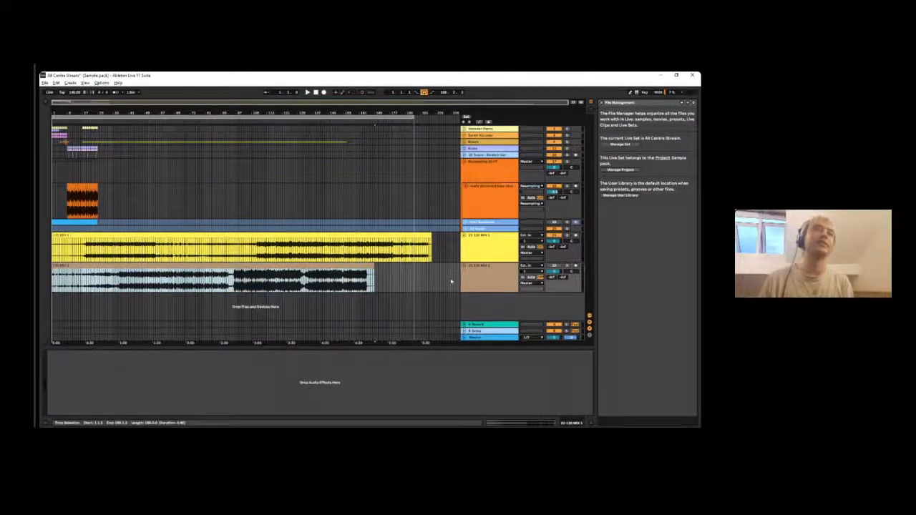
pyautogui.click(490, 273)
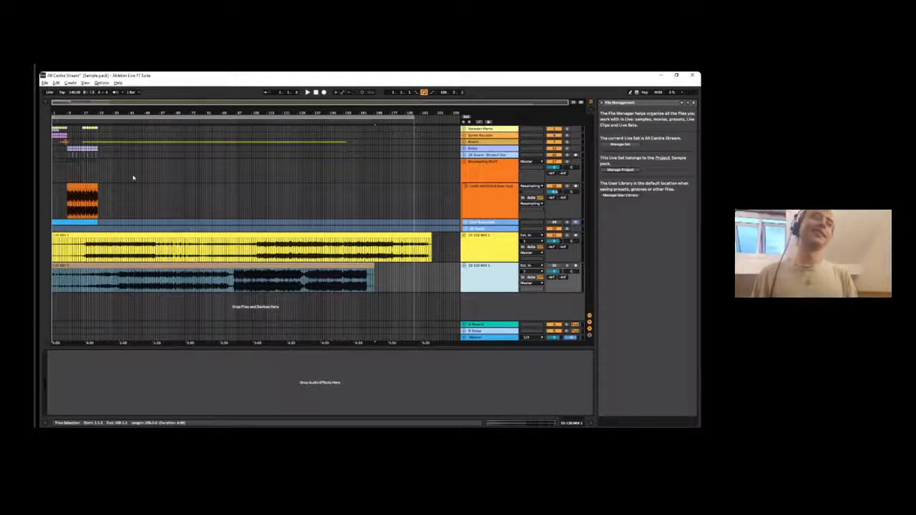
# - Point out the upper mix's sections by highlighting its quieter middle part up to bar 107 and marking bar 17
pyautogui.click(118, 235)
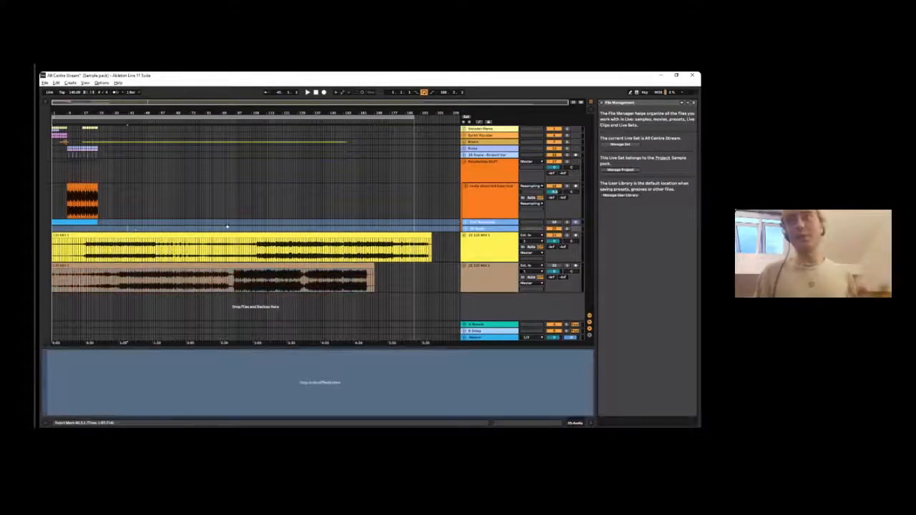
pyautogui.click(111, 198)
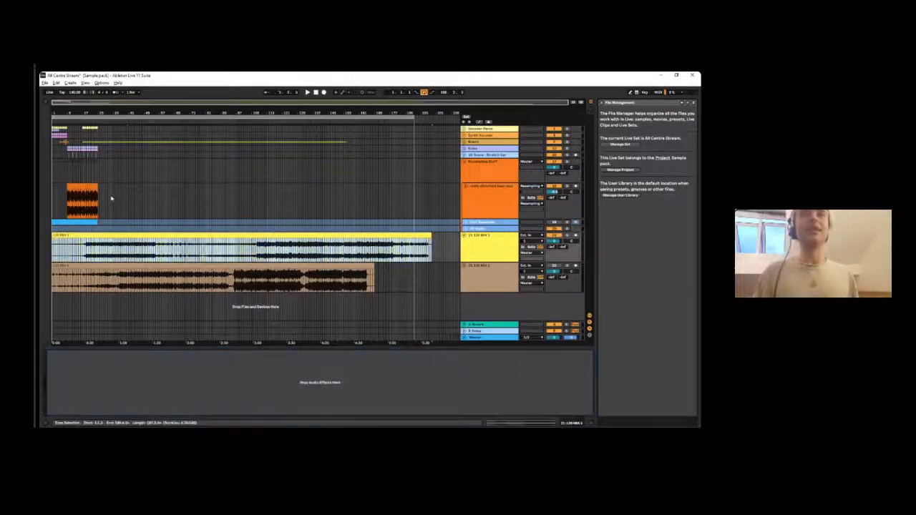
pyautogui.click(143, 247)
pyautogui.moveTo(158, 247); pyautogui.dragTo(249, 249)
pyautogui.click(91, 249)
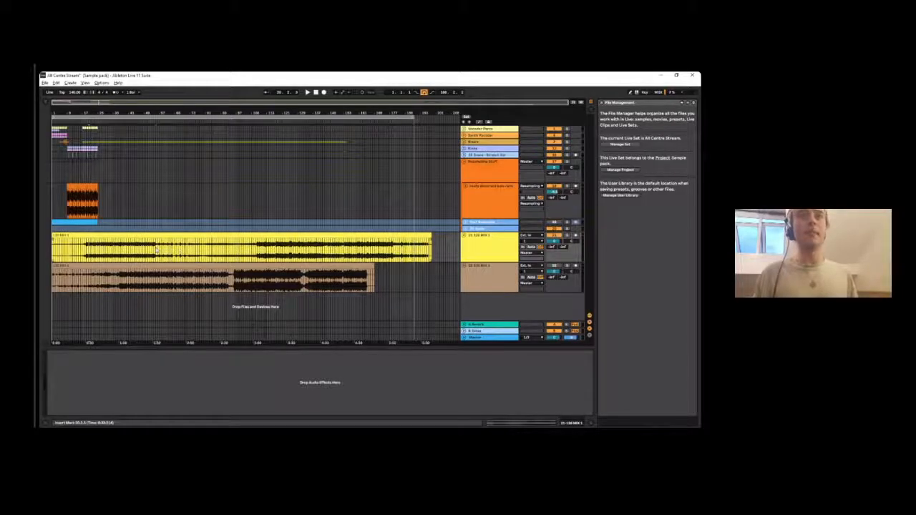
pyautogui.moveTo(156, 249); pyautogui.dragTo(259, 257)
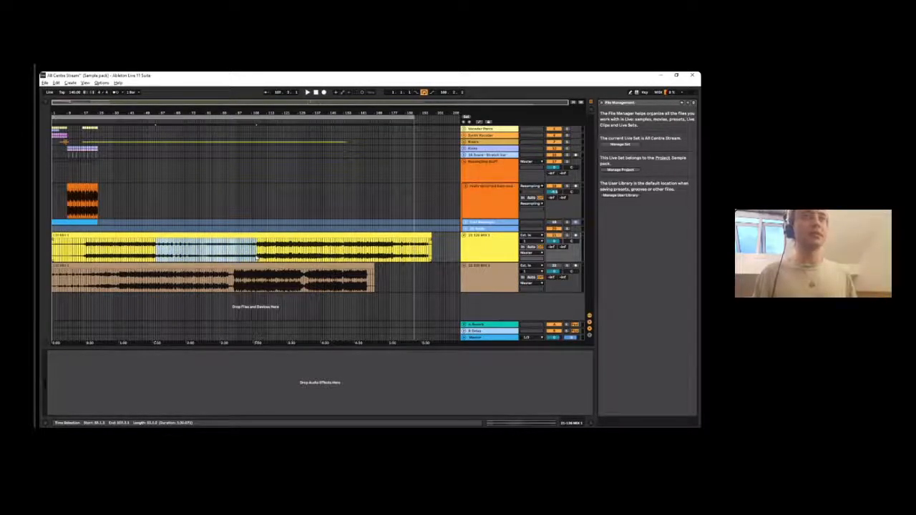
pyautogui.click(257, 258)
pyautogui.moveTo(257, 253); pyautogui.dragTo(159, 248)
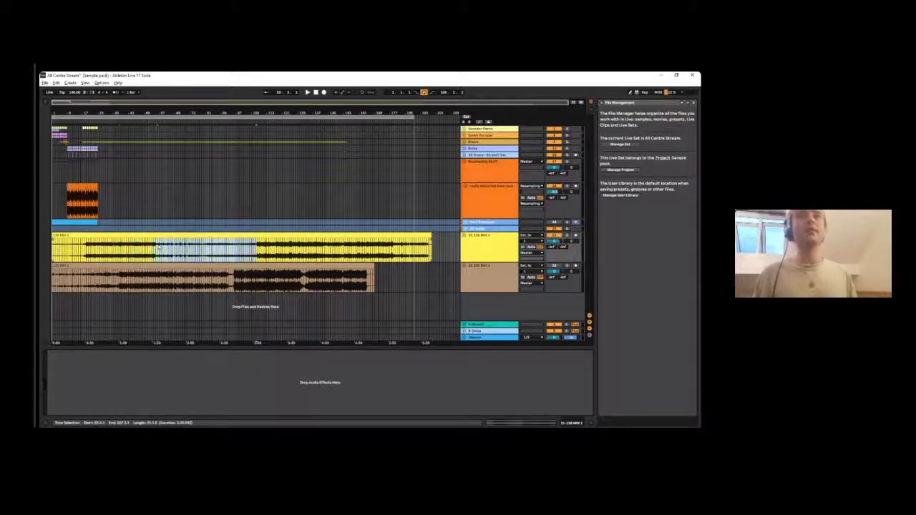
pyautogui.click(85, 245)
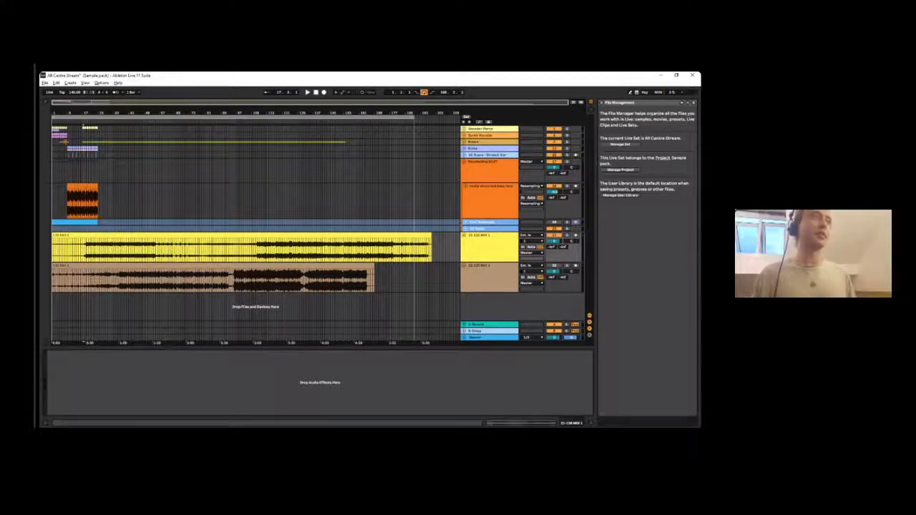
# - Solo the upper mix track and test playback from near its beginning
pyautogui.hotkey('alt', 'Tab')
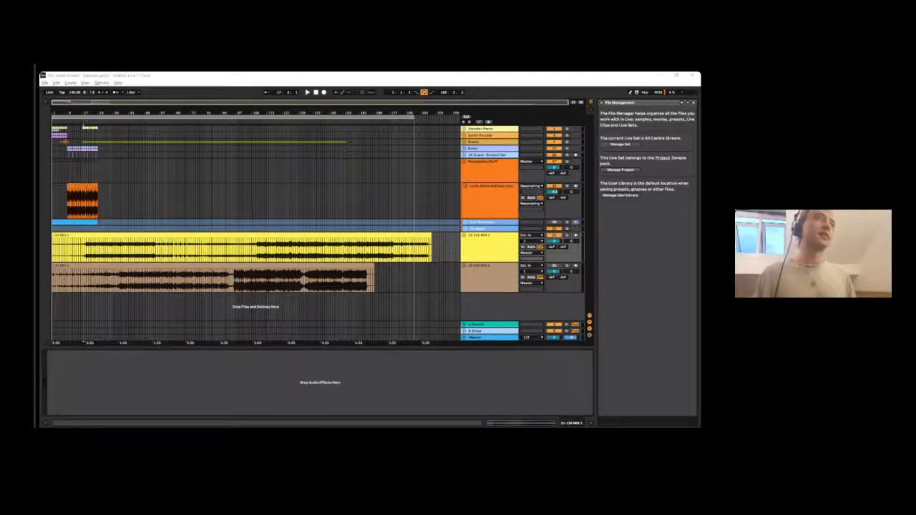
pyautogui.click(68, 247)
pyautogui.press('space')
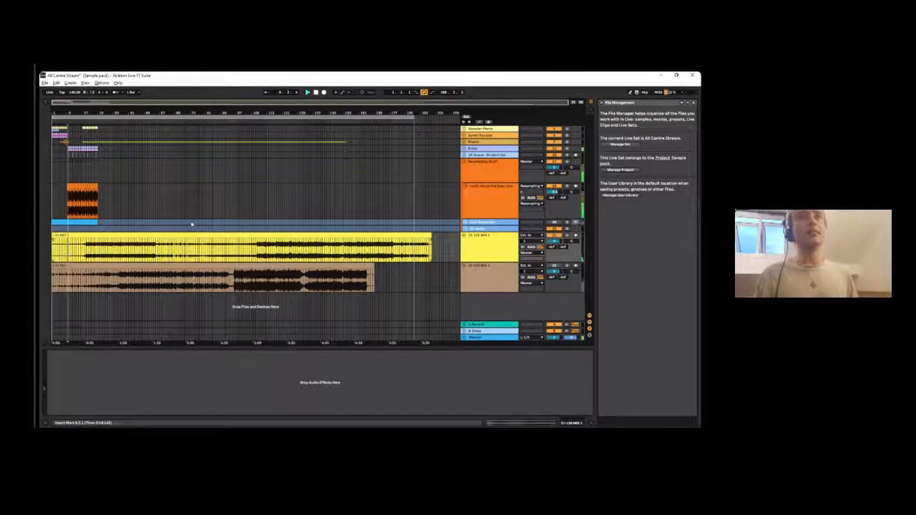
# - Raise the upper mix clip's gain to about 5.4 dB and play it from bar 1
pyautogui.doubleClick(259, 235)
pyautogui.moveTo(151, 306)
pyautogui.mouseDown()
pyautogui.moveTo(151, 275)
pyautogui.moveTo(151, 295)
pyautogui.mouseUp()
pyautogui.press('space')
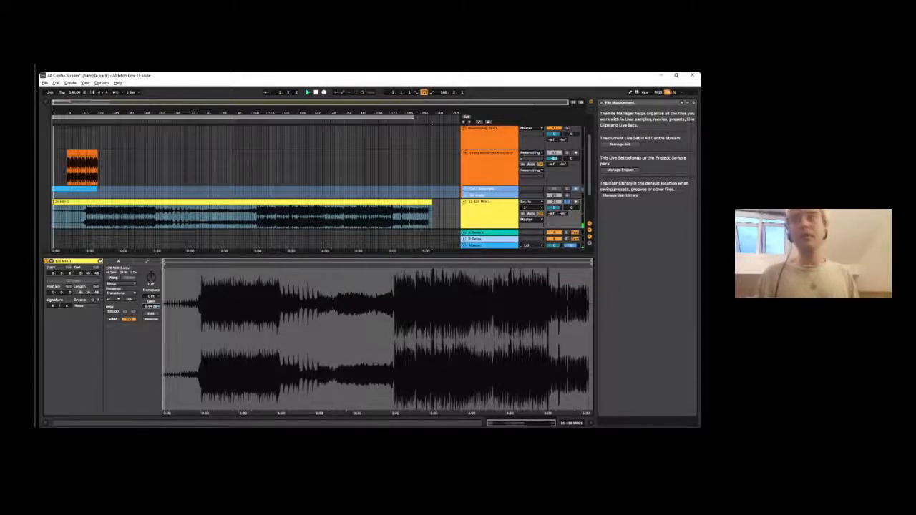
pyautogui.click(591, 423)
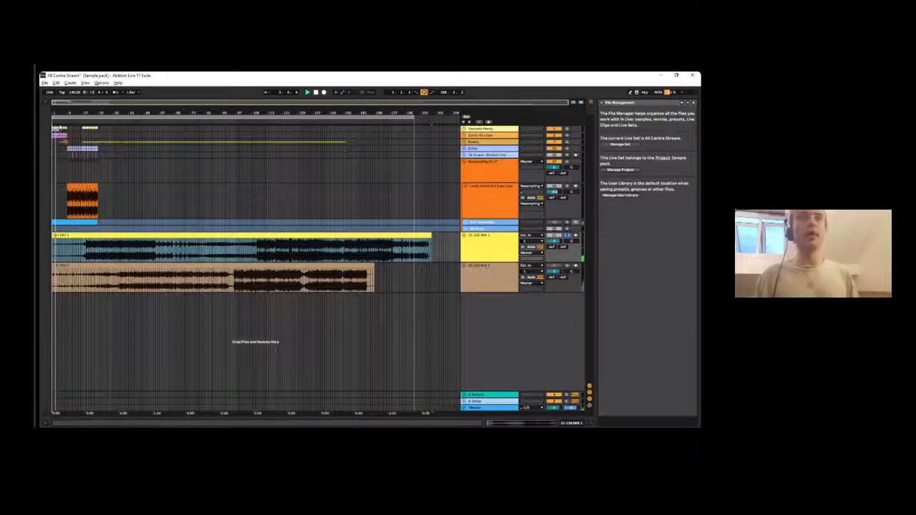
# - Highlight the upper mix's section from about bar 53 to 107 while it plays, and select the span from bar 1 to 188
pyautogui.moveTo(80, 112)
pyautogui.mouseDown()
pyautogui.moveTo(80, 155)
pyautogui.moveTo(81, 129)
pyautogui.mouseUp()
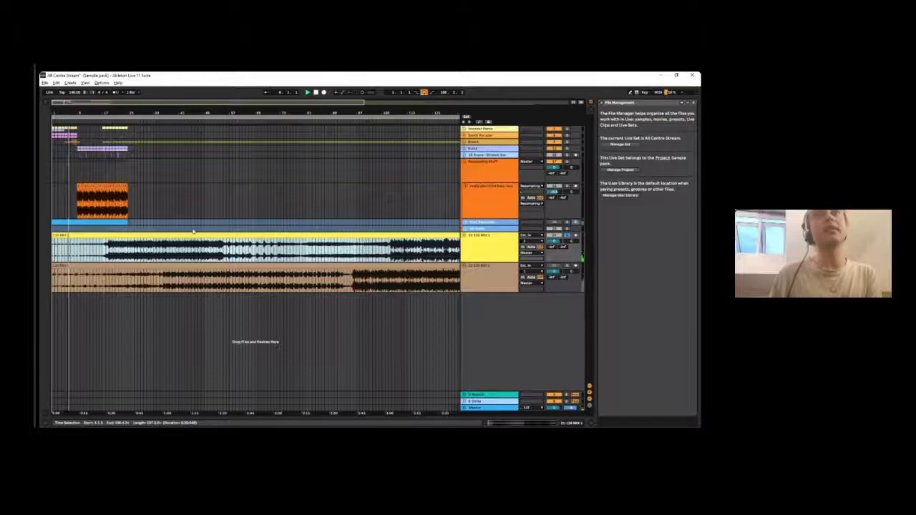
pyautogui.moveTo(237, 214); pyautogui.dragTo(391, 229)
pyautogui.moveTo(199, 113); pyautogui.dragTo(197, 112)
pyautogui.moveTo(154, 217); pyautogui.dragTo(256, 255)
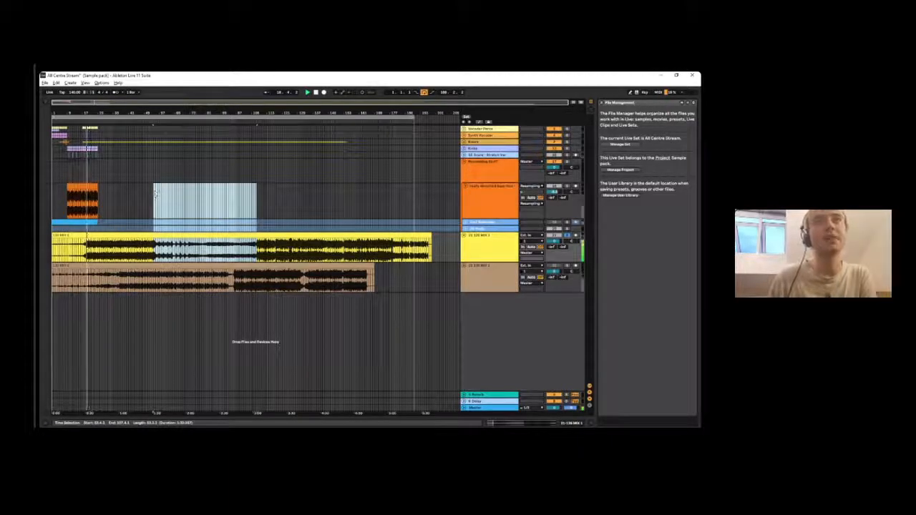
pyautogui.click(71, 117)
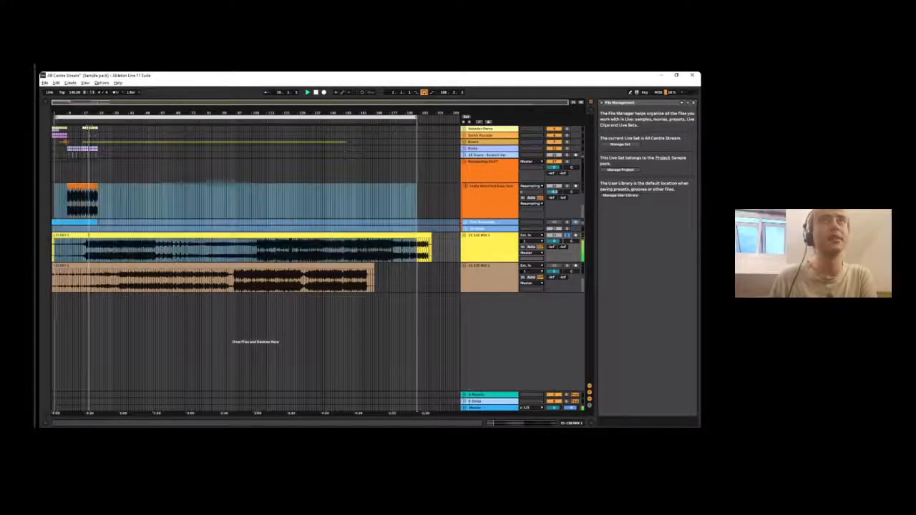
pyautogui.moveTo(90, 111)
pyautogui.mouseDown()
pyautogui.moveTo(124, 111)
pyautogui.moveTo(106, 110)
pyautogui.mouseUp()
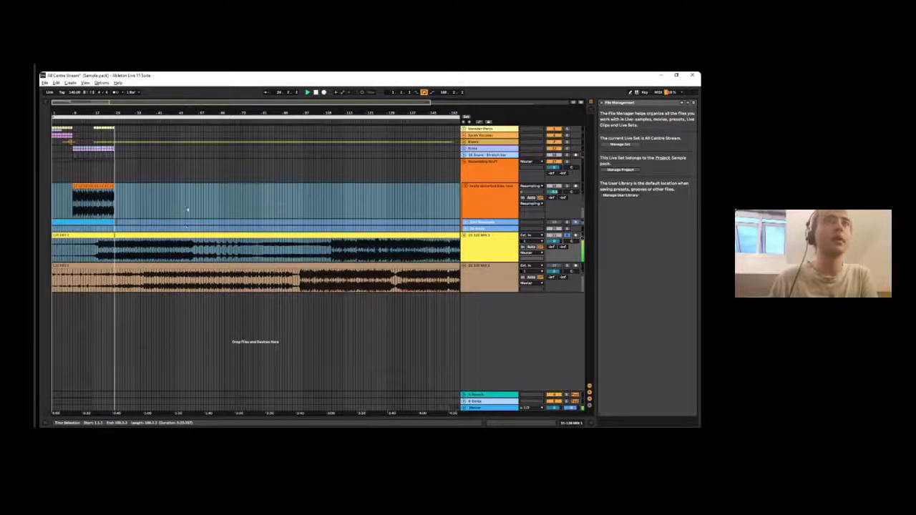
pyautogui.click(154, 119)
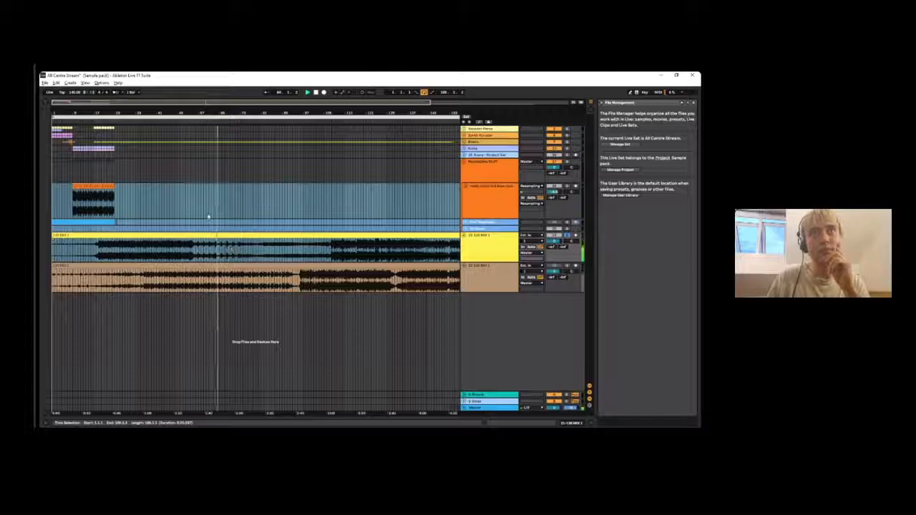
# - Highlight the upper mix's quieter passage from about bar 63 to 107 and play it from bar 63
pyautogui.moveTo(211, 227); pyautogui.dragTo(216, 249)
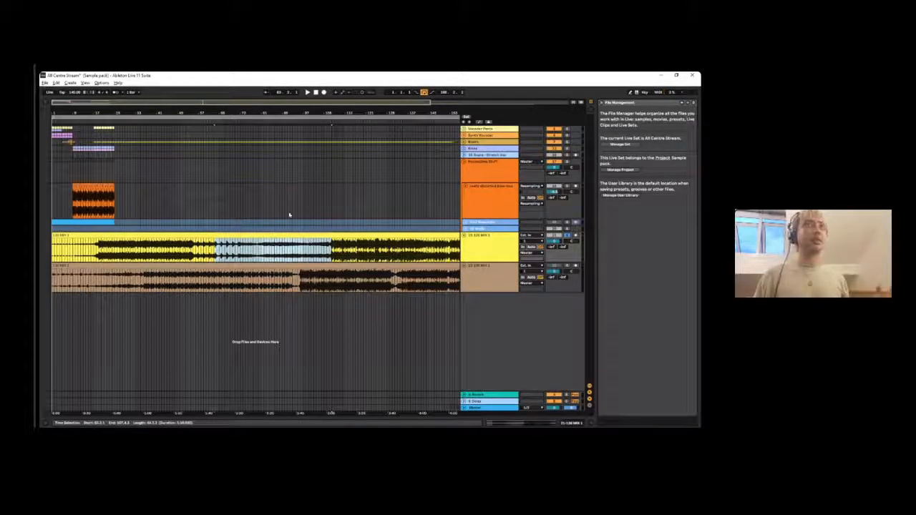
pyautogui.press('space')
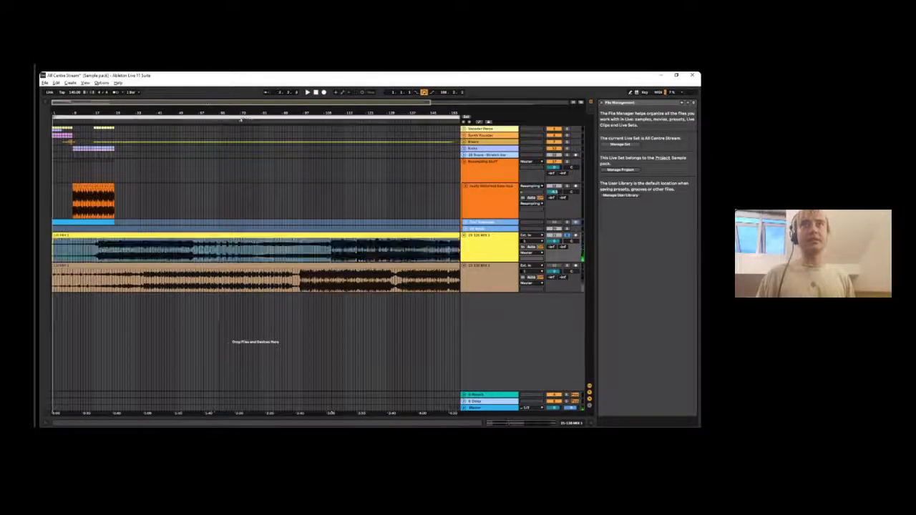
pyautogui.click(241, 120)
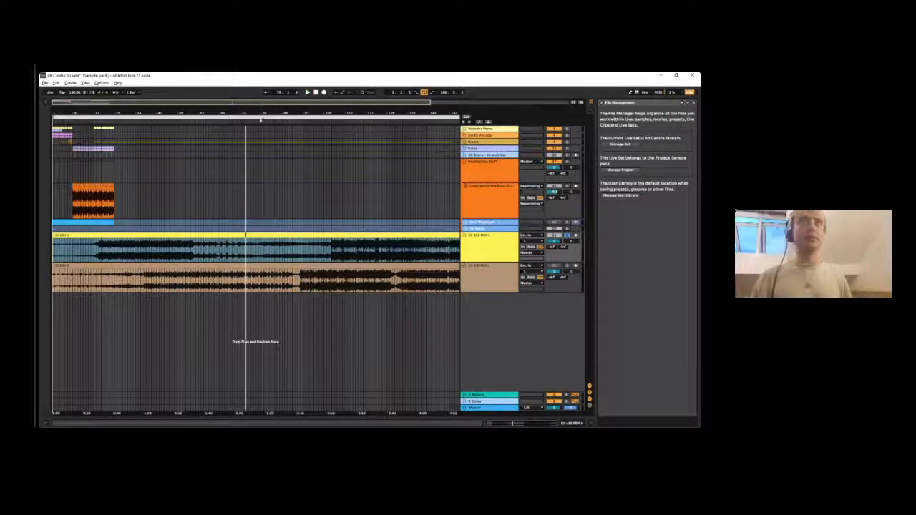
# - Restart the upper mix from bar 1 and jump playback ahead to about bar 77 to hear the build-up
pyautogui.press('Home')
pyautogui.press('space')
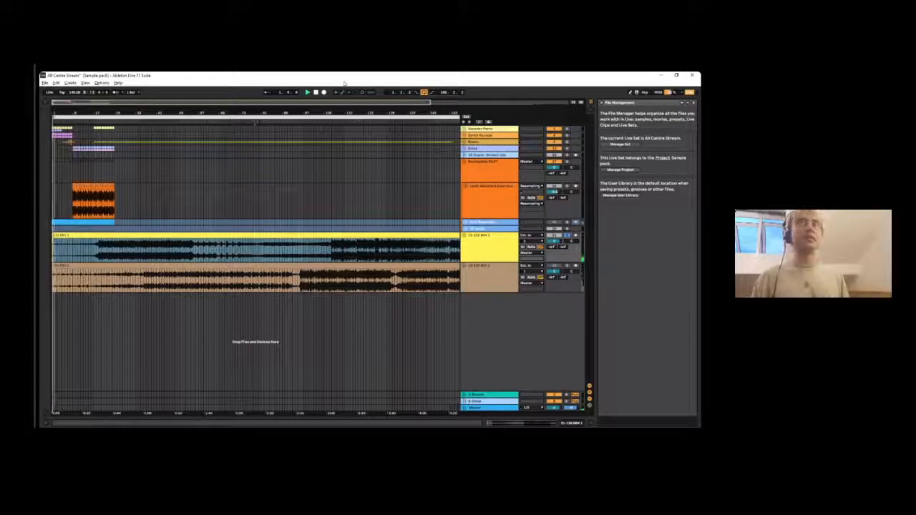
pyautogui.click(255, 134)
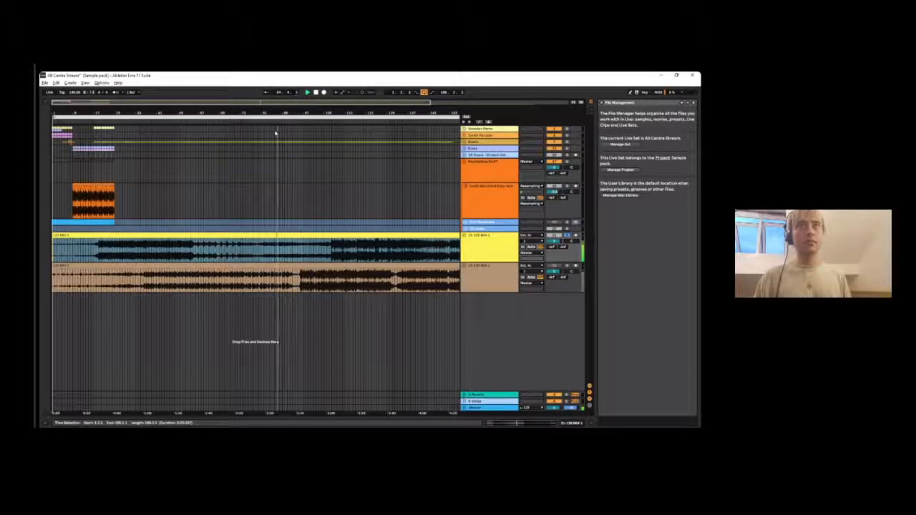
pyautogui.moveTo(284, 113); pyautogui.dragTo(284, 90)
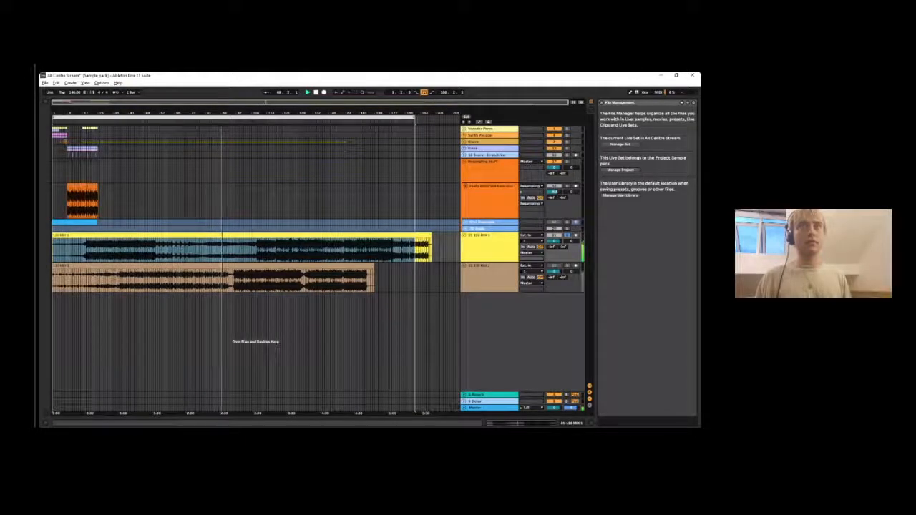
pyautogui.moveTo(222, 113); pyautogui.dragTo(197, 115)
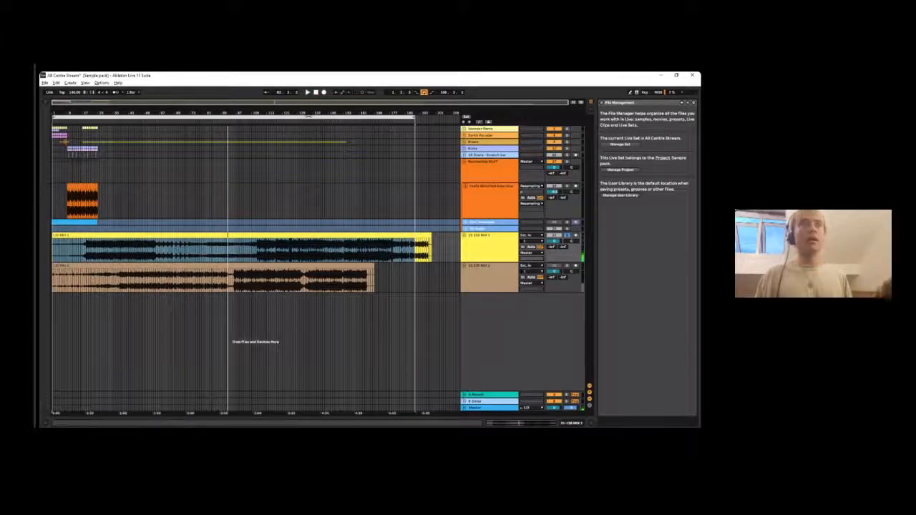
# - Select the upper mix clip and set the project tempo to 126 BPM
pyautogui.click(111, 234)
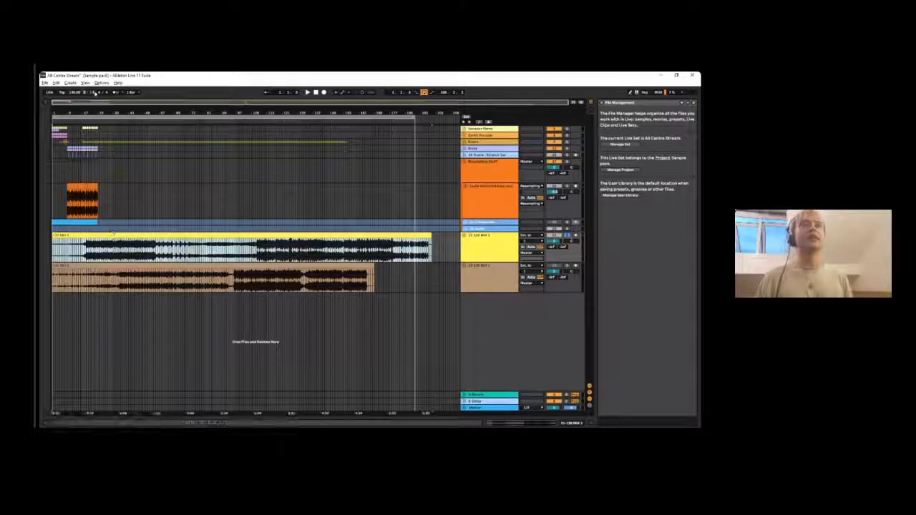
pyautogui.click(71, 92)
pyautogui.write('126')
pyautogui.press('Return')
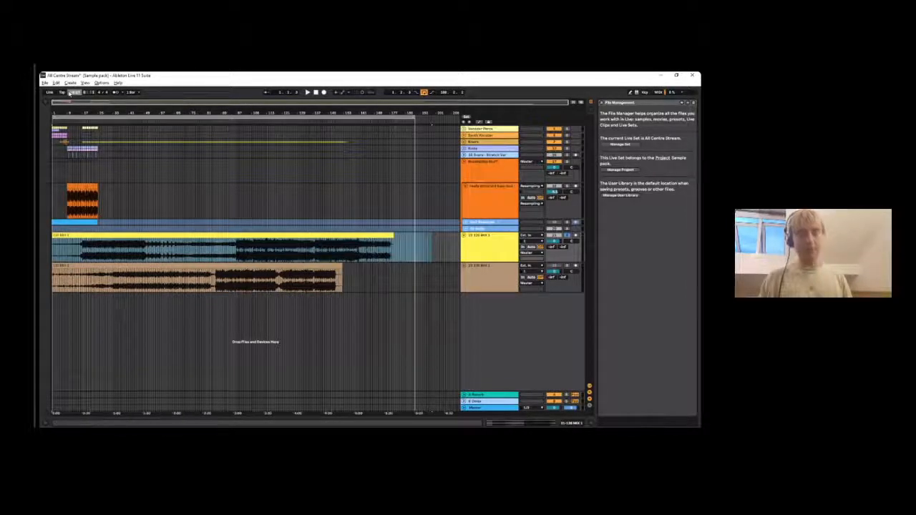
# - Set the arrangement to a fixed grid of 4 bars
pyautogui.moveTo(131, 114); pyautogui.dragTo(224, 206)
pyautogui.click(184, 259)
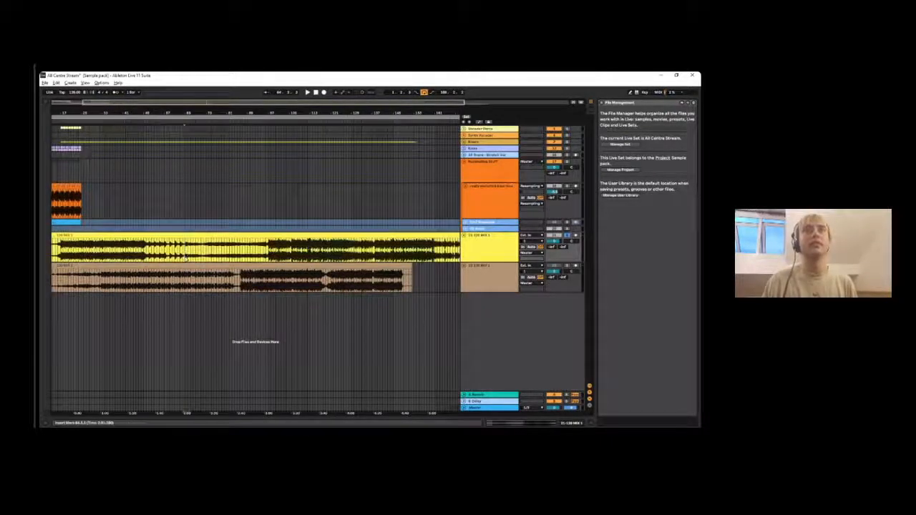
pyautogui.rightClick(184, 214)
pyautogui.click(174, 225)
pyautogui.rightClick(193, 217)
pyautogui.click(159, 222)
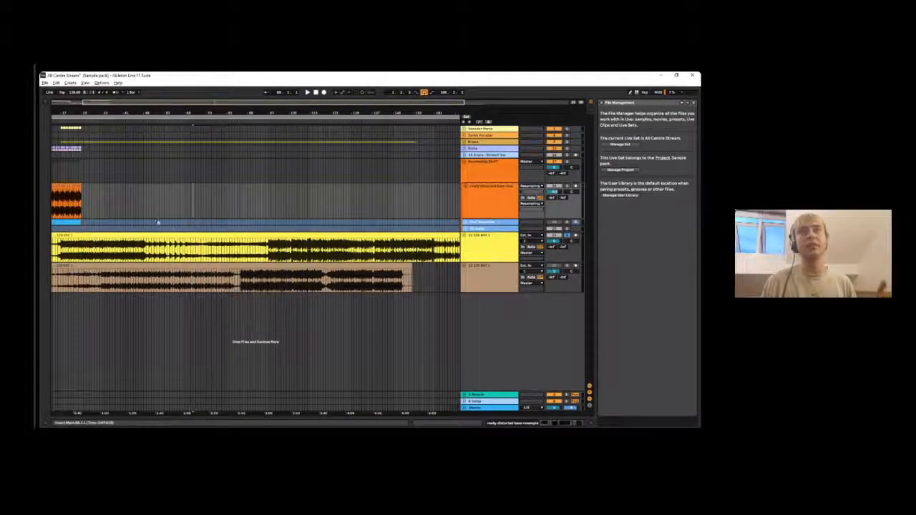
pyautogui.rightClick(174, 229)
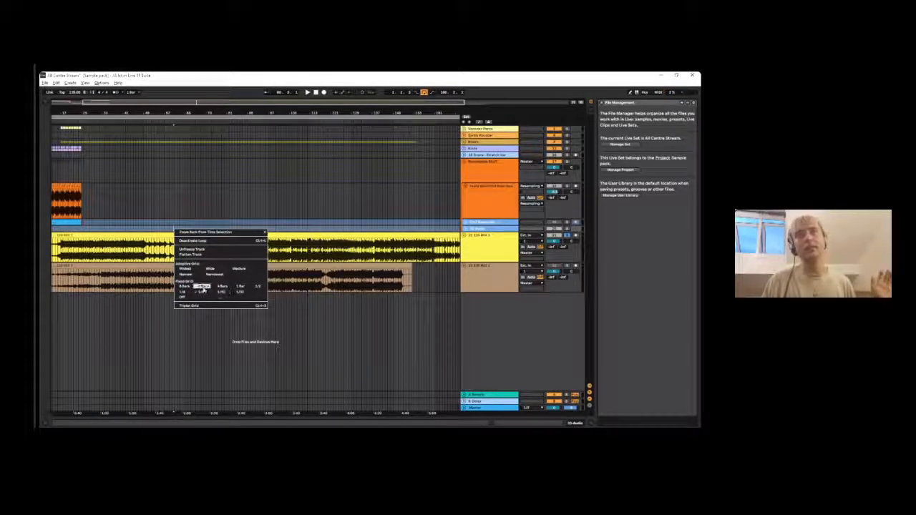
pyautogui.click(203, 287)
# - Highlight the upper mix's quieter passage from bar 65 to 97 to point out its length
pyautogui.moveTo(186, 243); pyautogui.dragTo(262, 247)
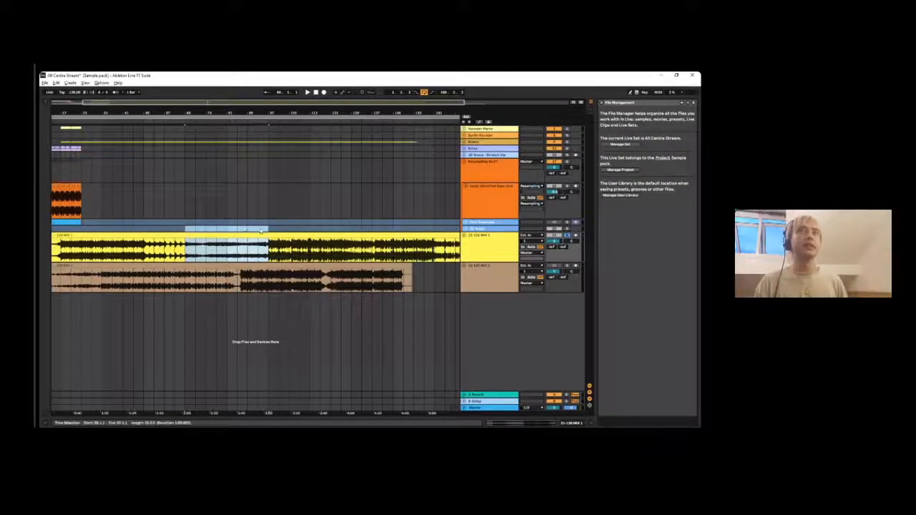
pyautogui.moveTo(268, 251)
pyautogui.mouseDown()
pyautogui.moveTo(164, 251)
pyautogui.moveTo(206, 250)
pyautogui.moveTo(186, 250)
pyautogui.mouseUp()
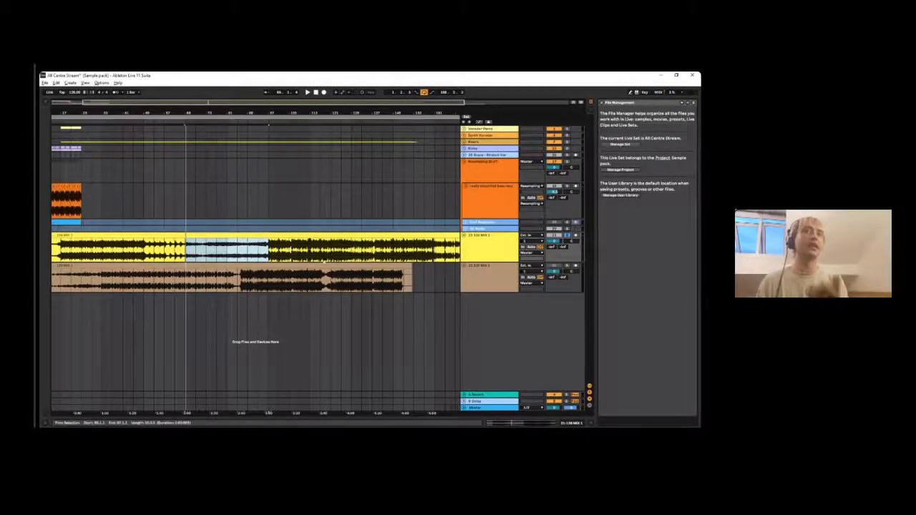
pyautogui.click(254, 256)
pyautogui.moveTo(253, 255); pyautogui.dragTo(187, 258)
pyautogui.click(269, 249)
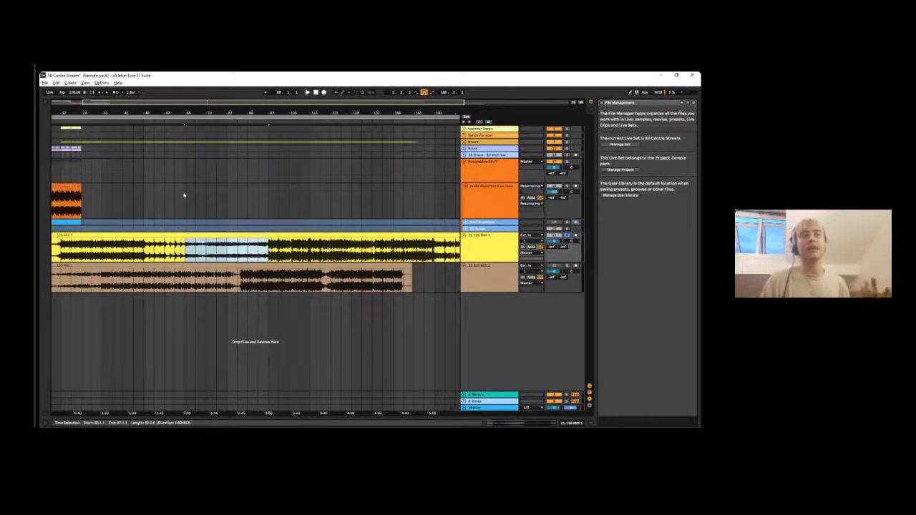
# - Reselect the upper mix's quieter passage so that it spans bars 61 to 97
pyautogui.click(271, 246)
pyautogui.moveTo(268, 249); pyautogui.dragTo(188, 254)
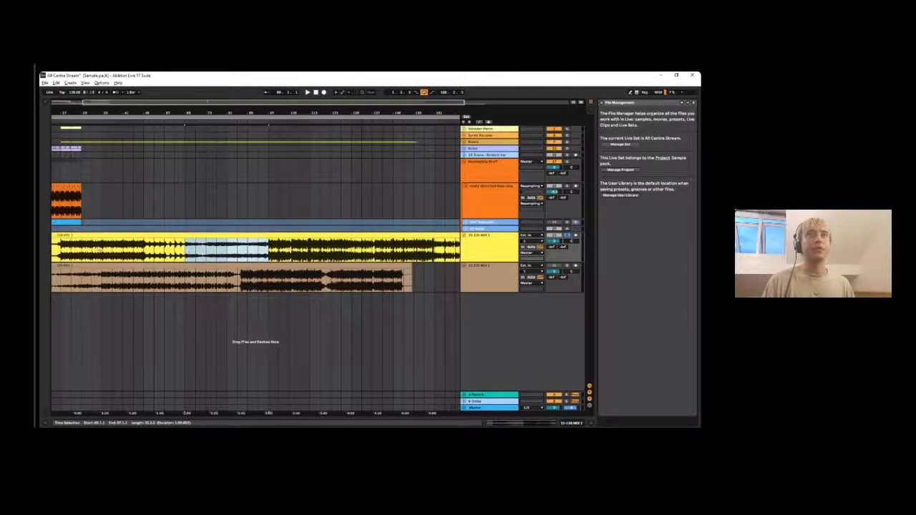
pyautogui.click(185, 251)
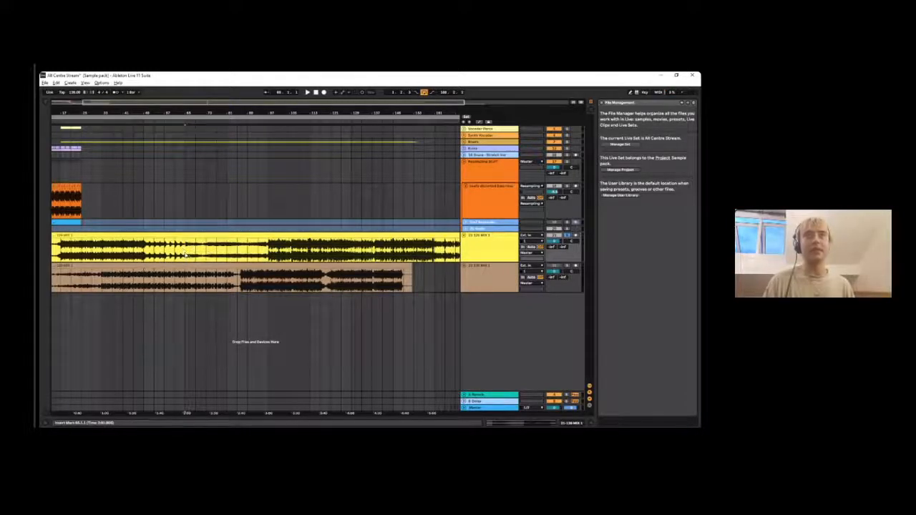
pyautogui.moveTo(184, 254); pyautogui.dragTo(268, 250)
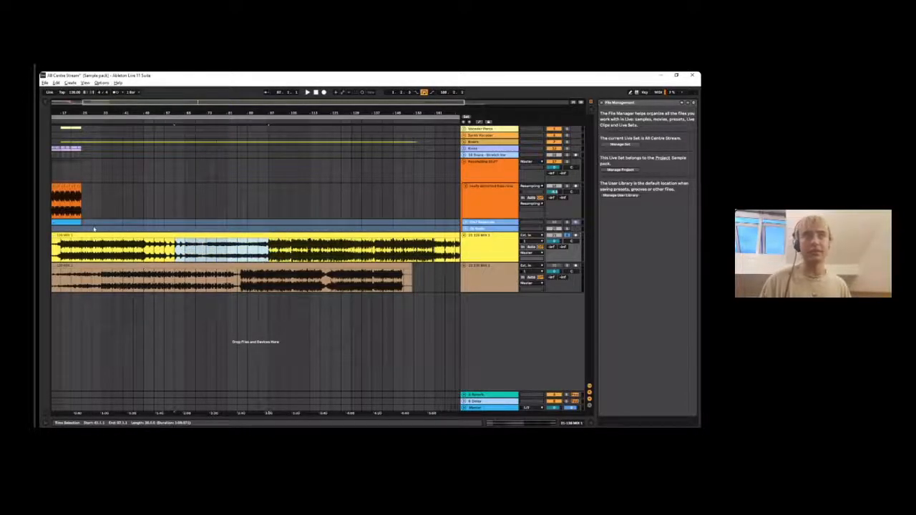
# - Play the upper mix from just before bar 97 through to its end and select its full span
pyautogui.click(250, 120)
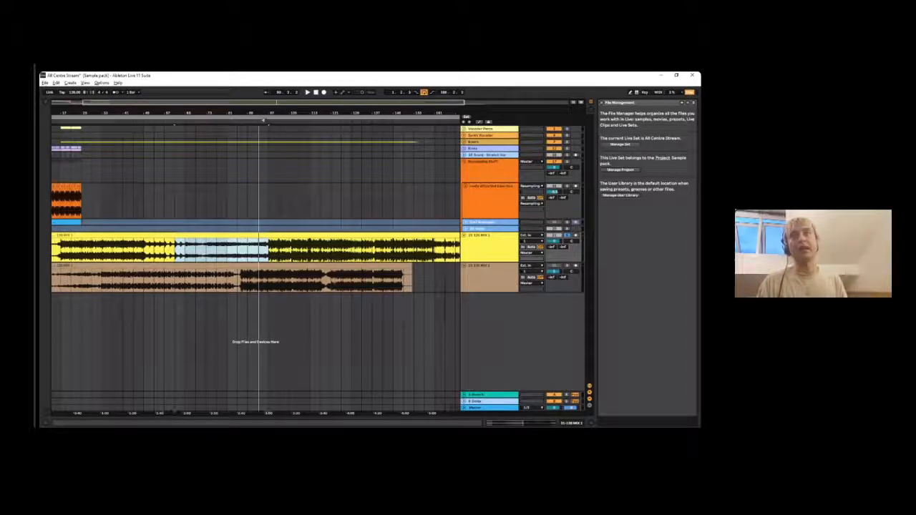
pyautogui.click(261, 121)
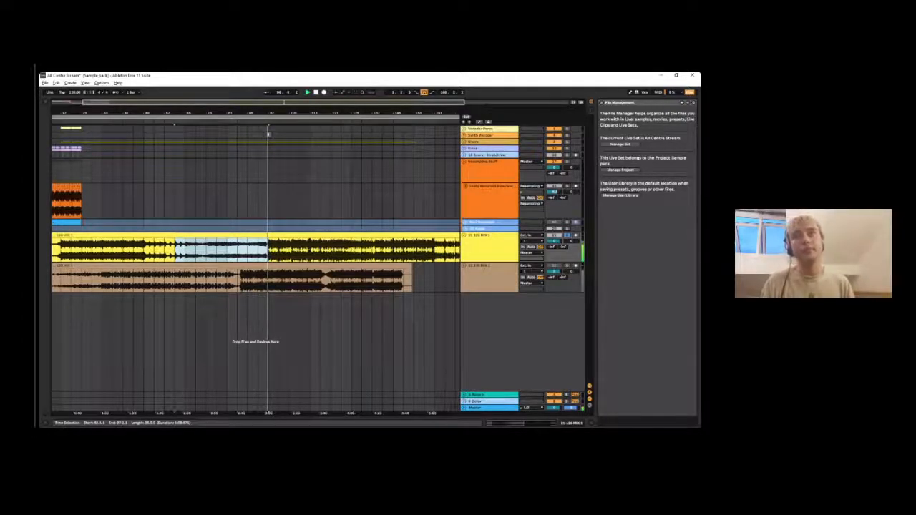
pyautogui.moveTo(275, 114); pyautogui.dragTo(275, 100)
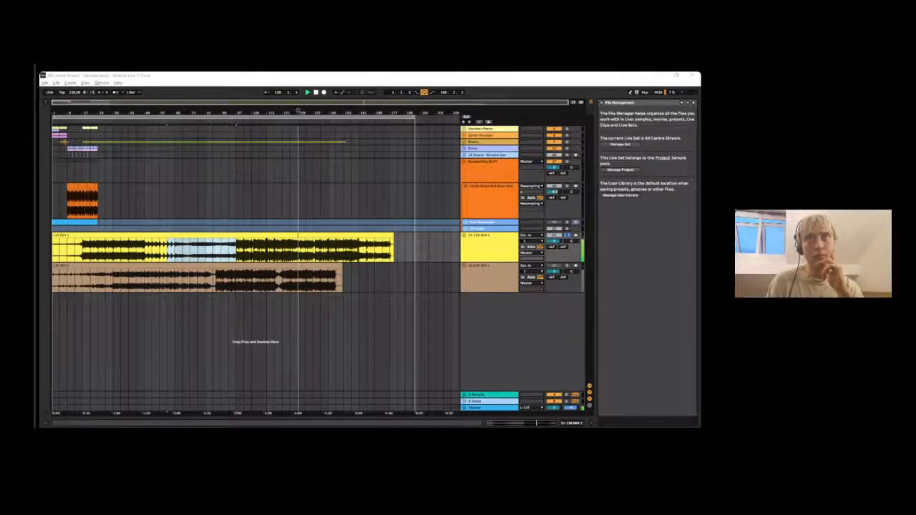
pyautogui.moveTo(297, 110); pyautogui.dragTo(298, 135)
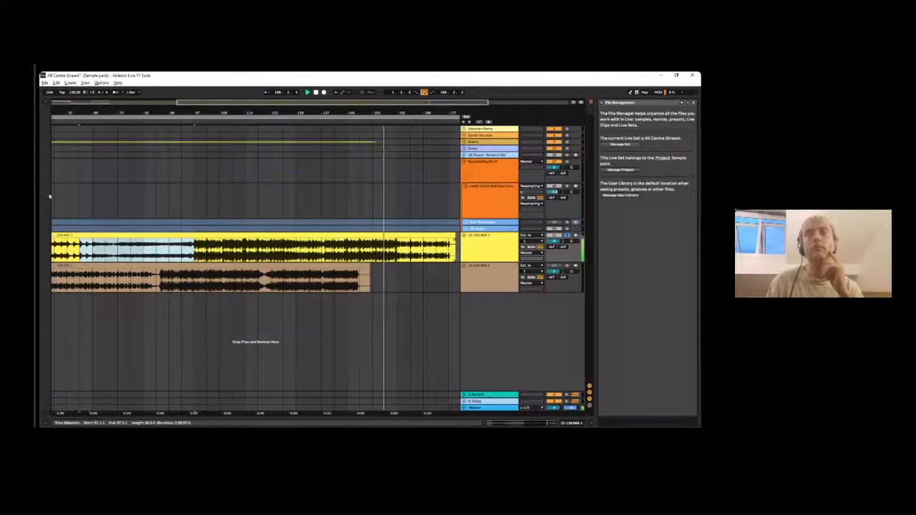
pyautogui.moveTo(270, 110); pyautogui.dragTo(270, 93)
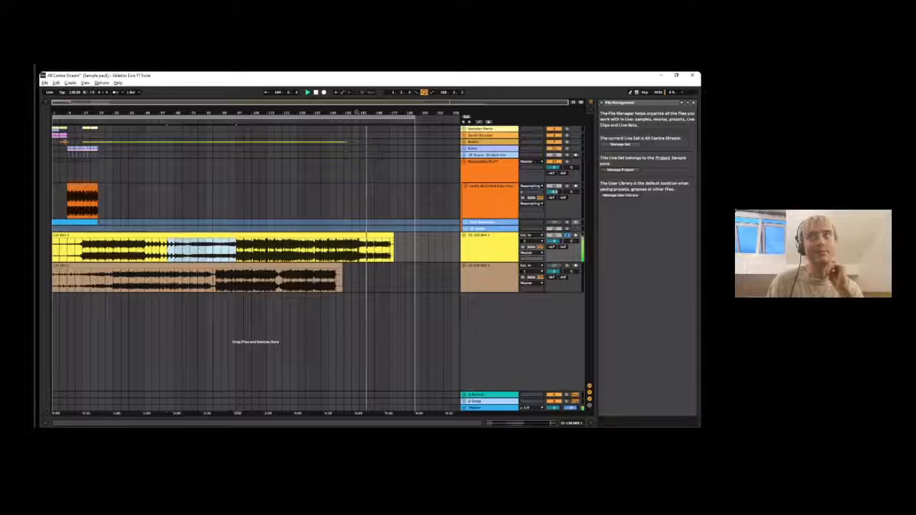
pyautogui.moveTo(368, 113); pyautogui.dragTo(387, 217)
pyautogui.moveTo(292, 111); pyautogui.dragTo(292, 78)
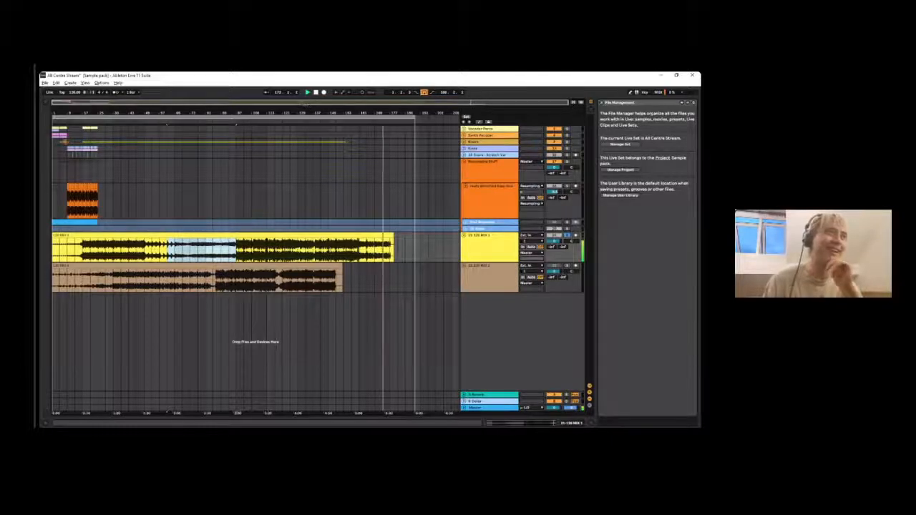
pyautogui.click(393, 235)
pyautogui.moveTo(405, 243); pyautogui.dragTo(53, 249)
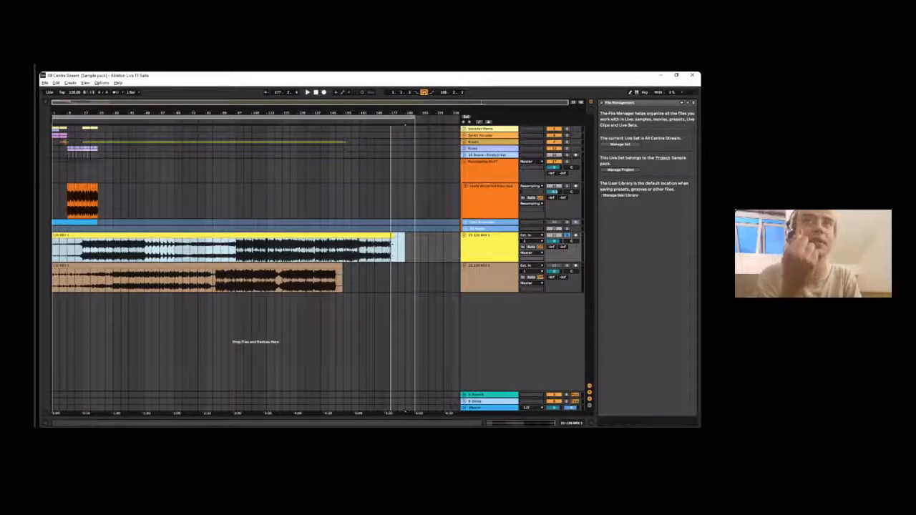
# - Preview the sample RESAMPLE PERC BASS THING ALL CENTRE.aif from the Ableton Resampling folder and select the lower mix clip
pyautogui.click(46, 103)
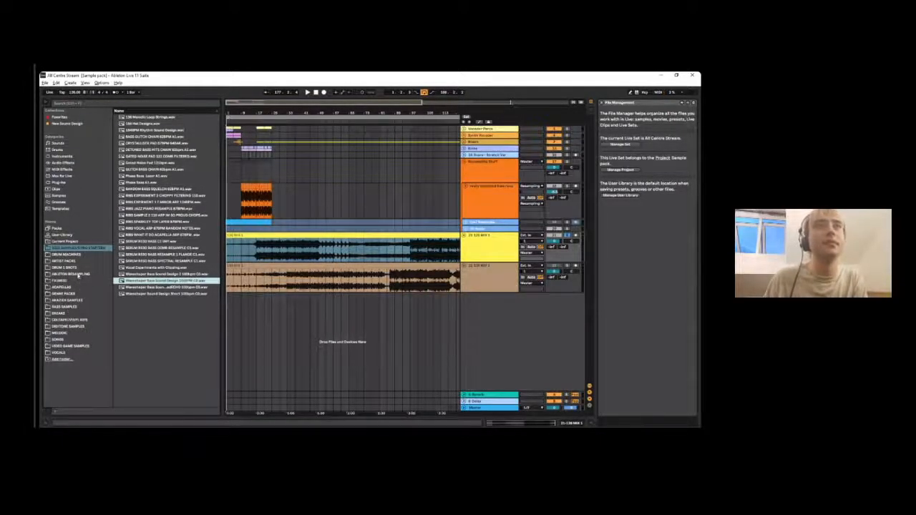
pyautogui.click(79, 276)
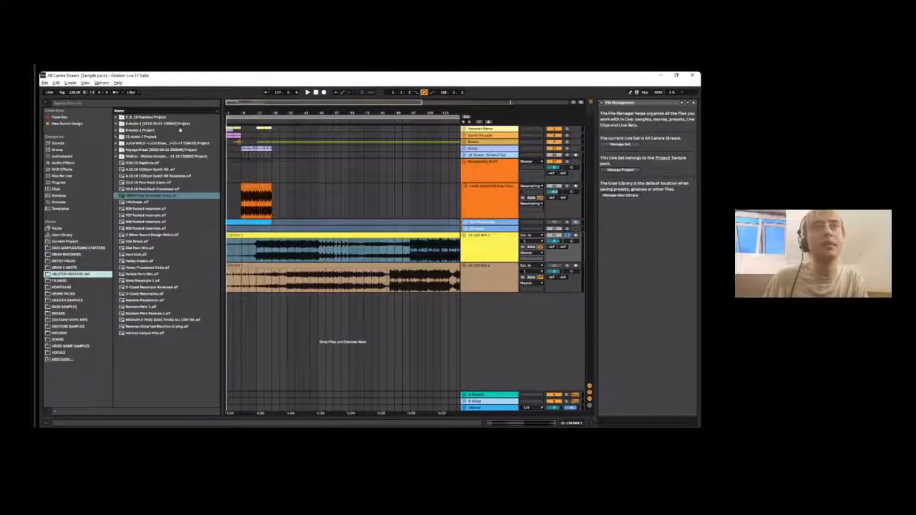
pyautogui.click(156, 320)
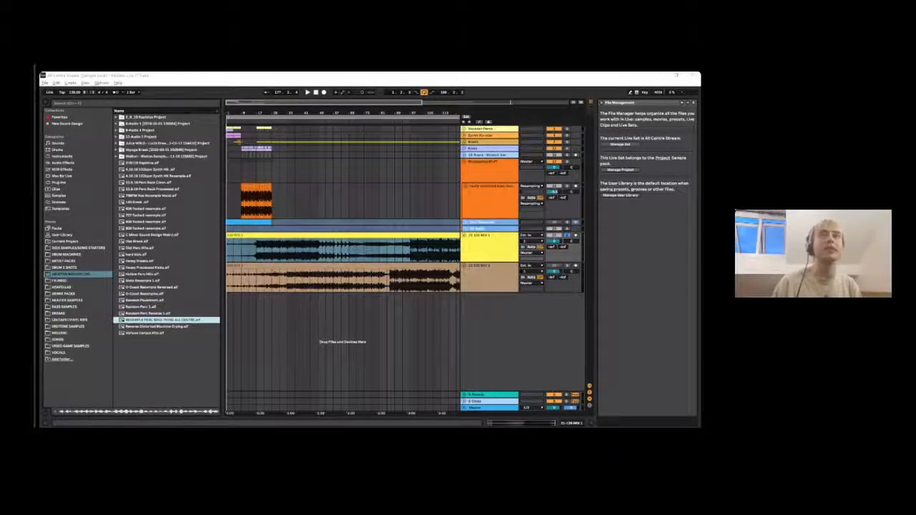
pyautogui.click(343, 266)
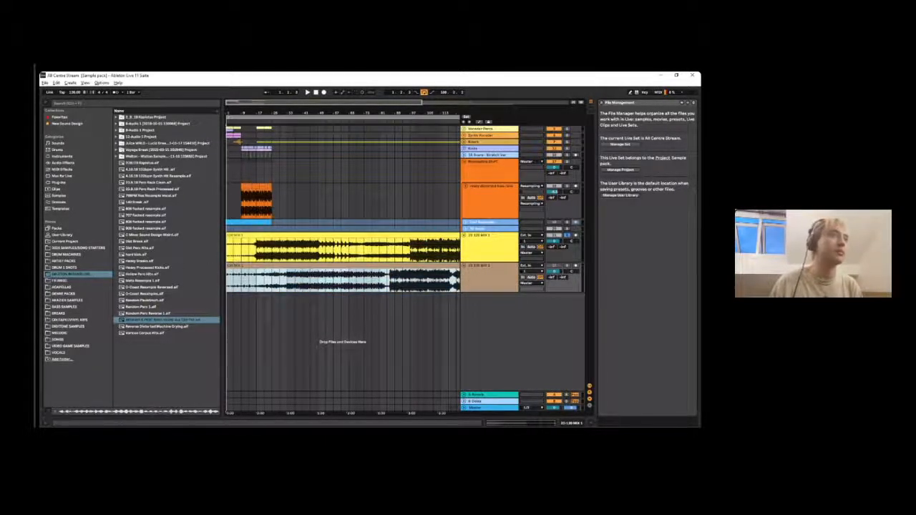